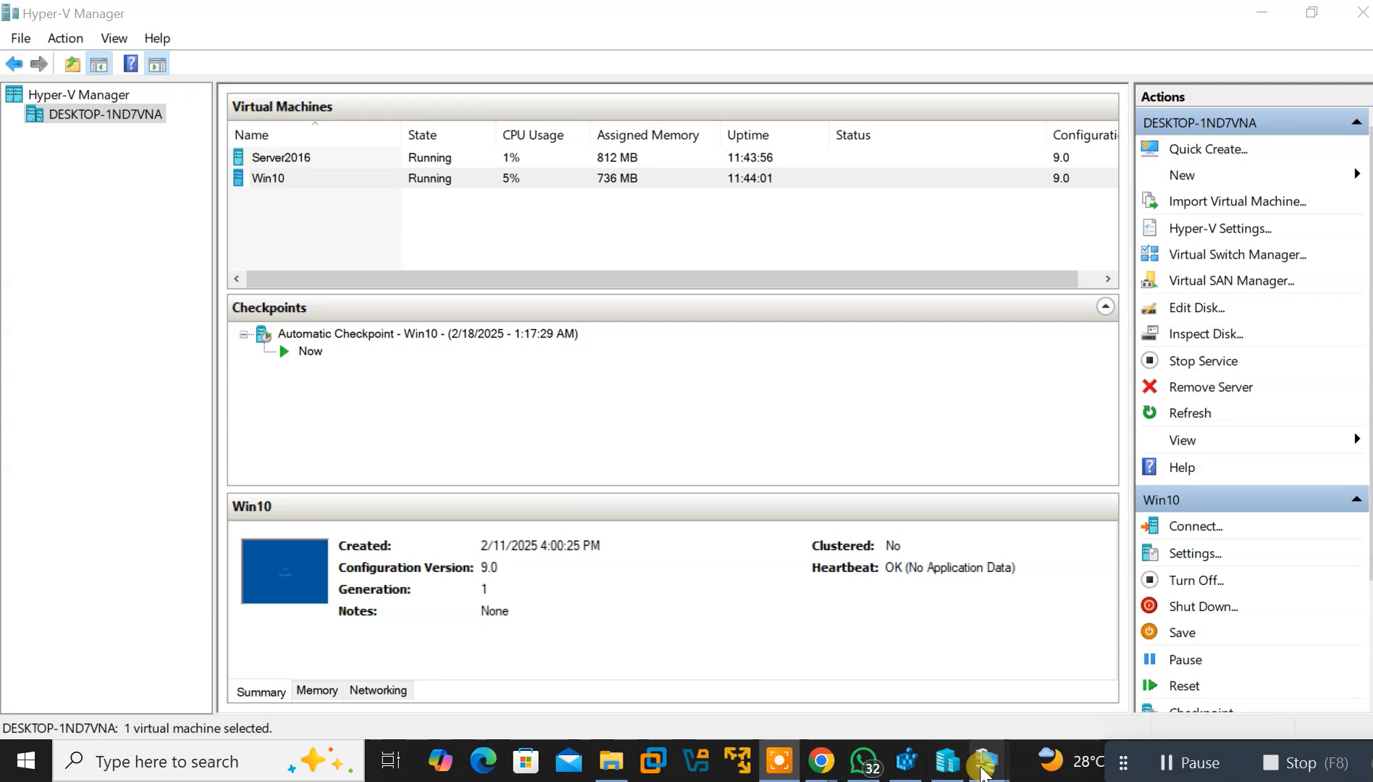
Open the Win10 virtual machine's session full screen from the taskbar preview
mouse_move(983, 774)
click(926, 701)
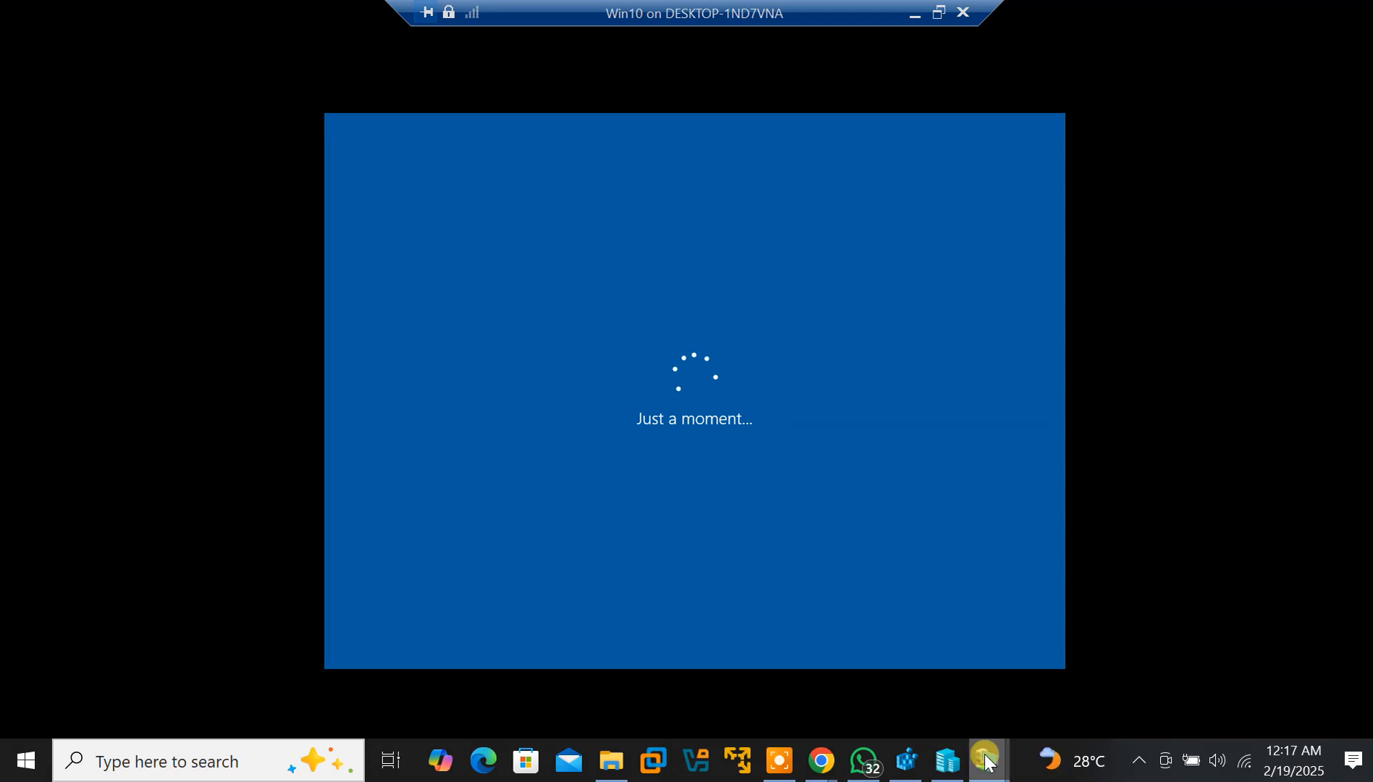
Bring the Server2016 session forward and maximize it, waiting at the Administrator sign-in
mouse_move(987, 760)
click(1082, 683)
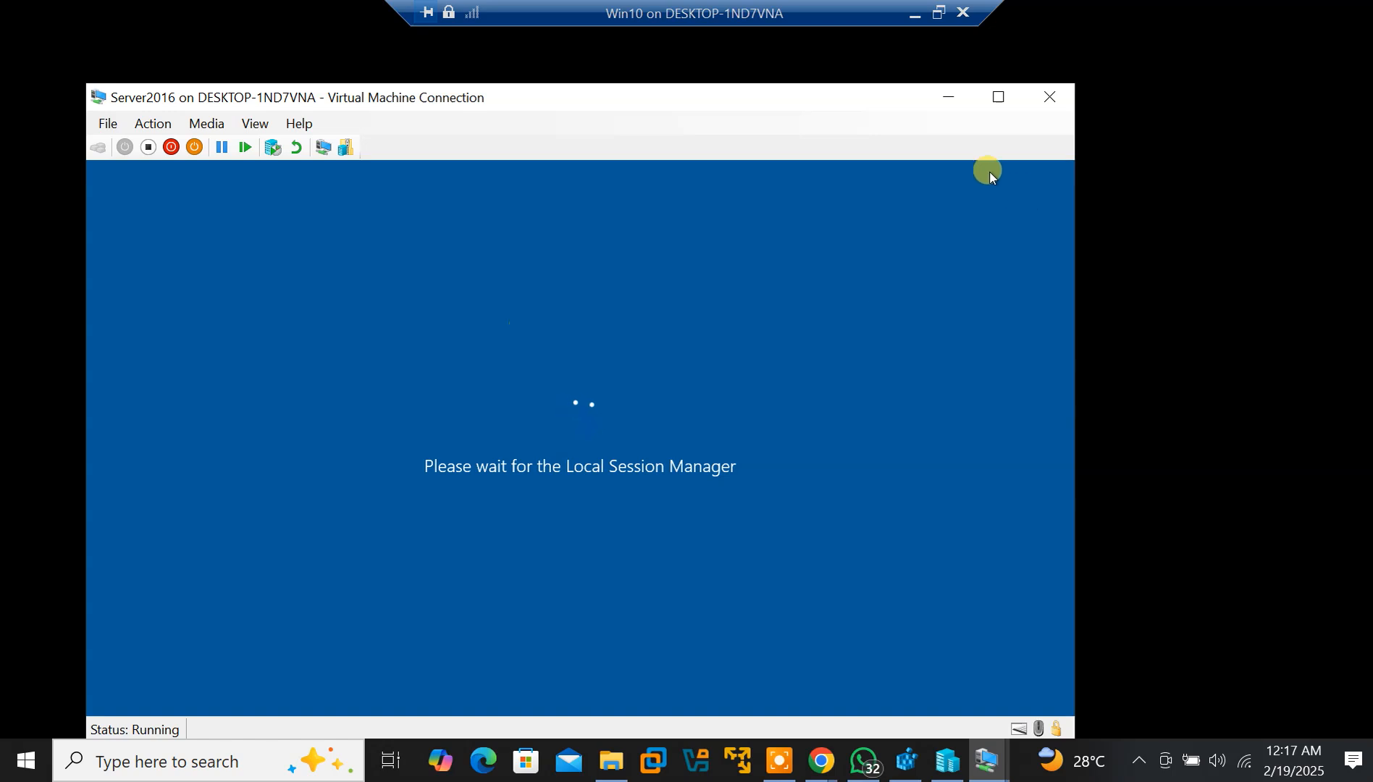
click(998, 99)
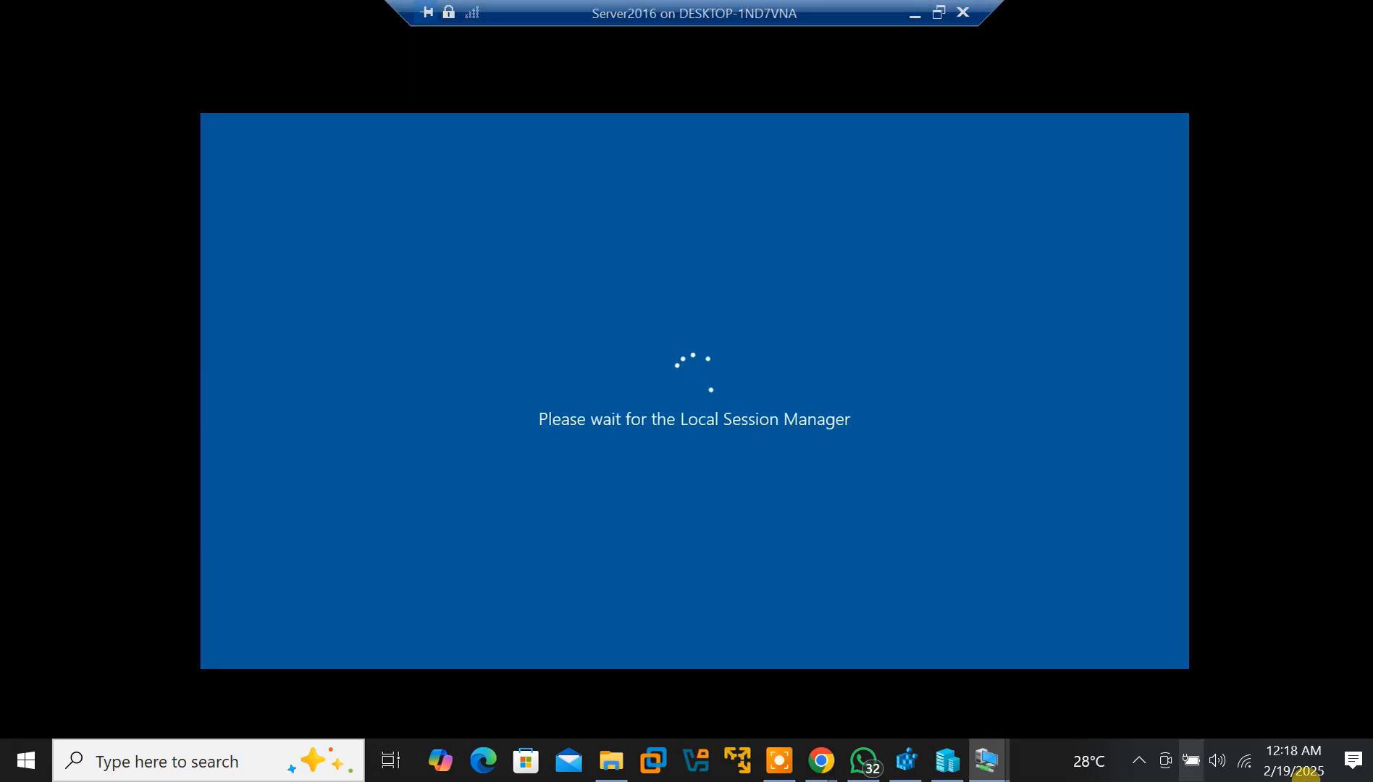
click(779, 760)
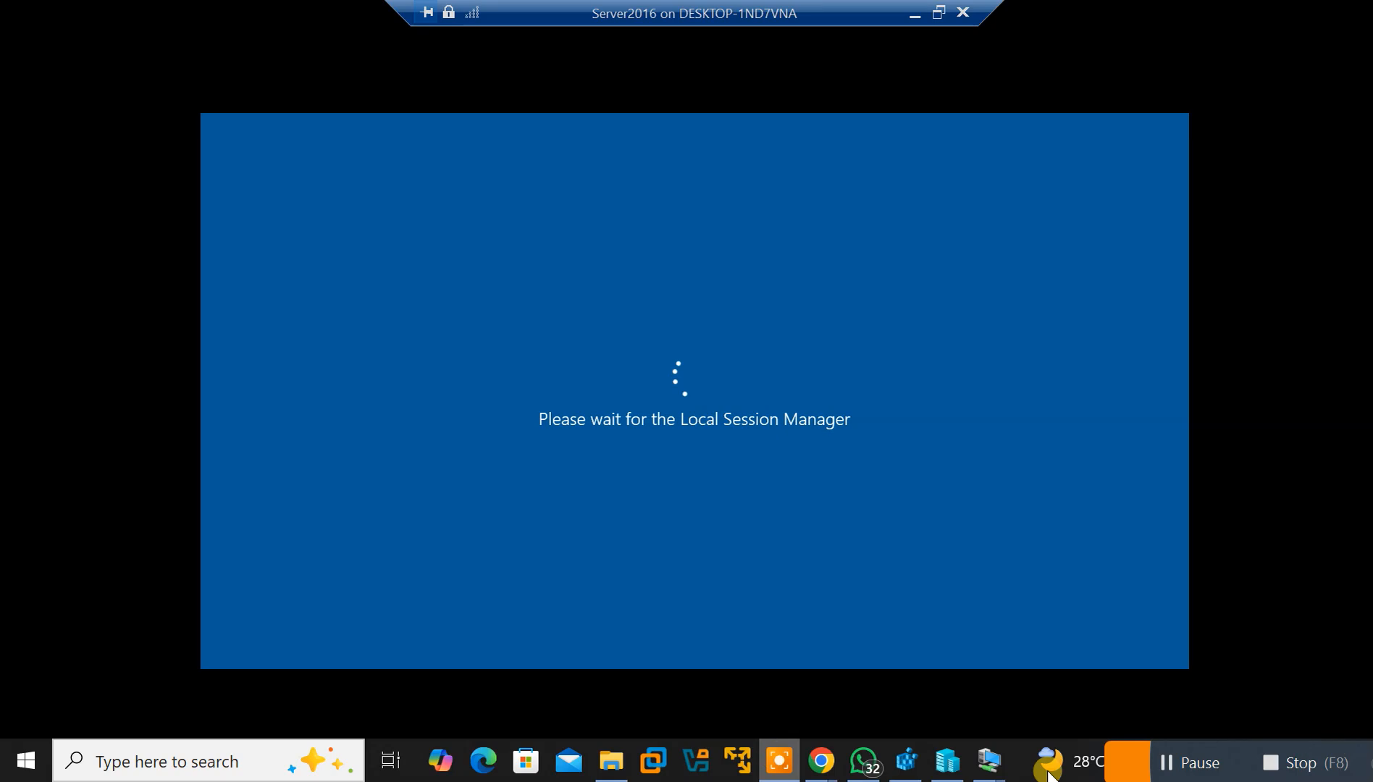
click(779, 761)
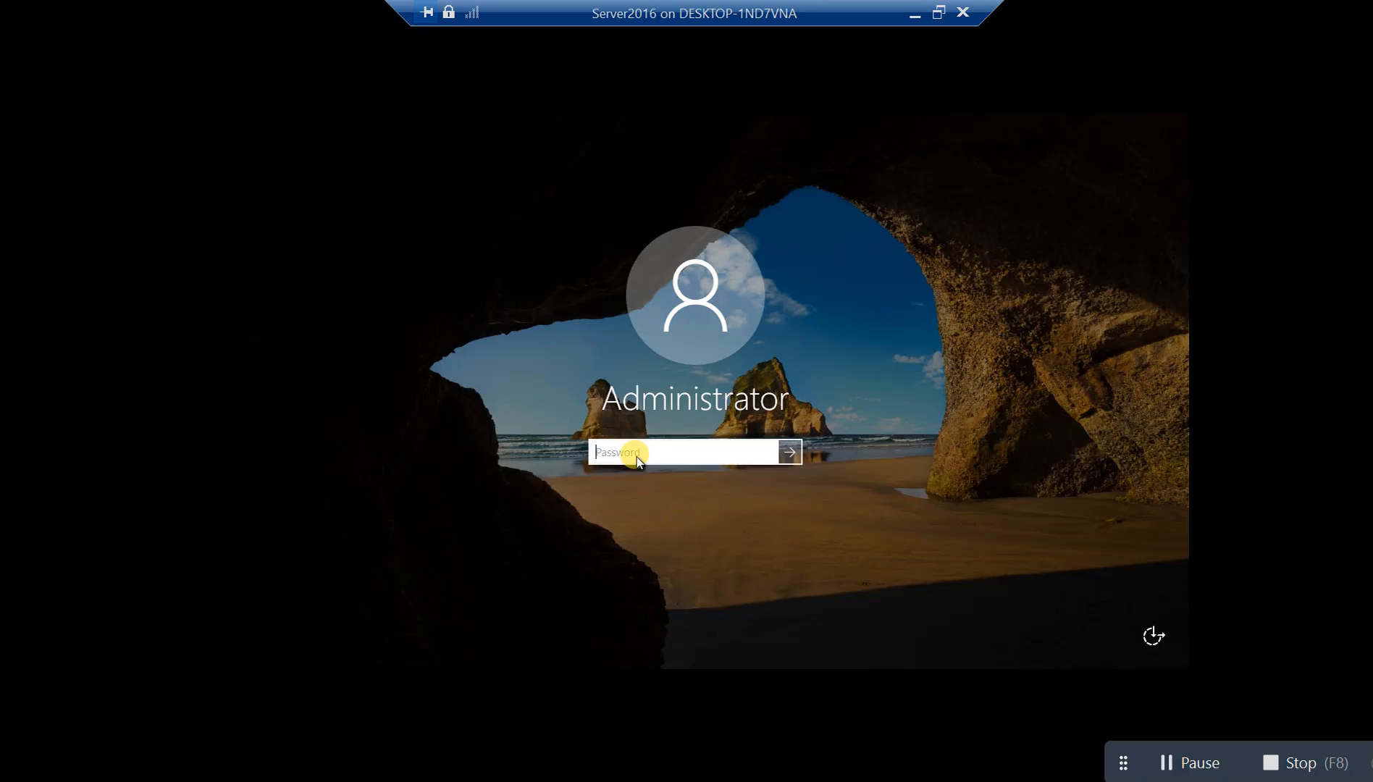
Sign in to Server2016 as Administrator with the account password
text(**************)
key(Return)
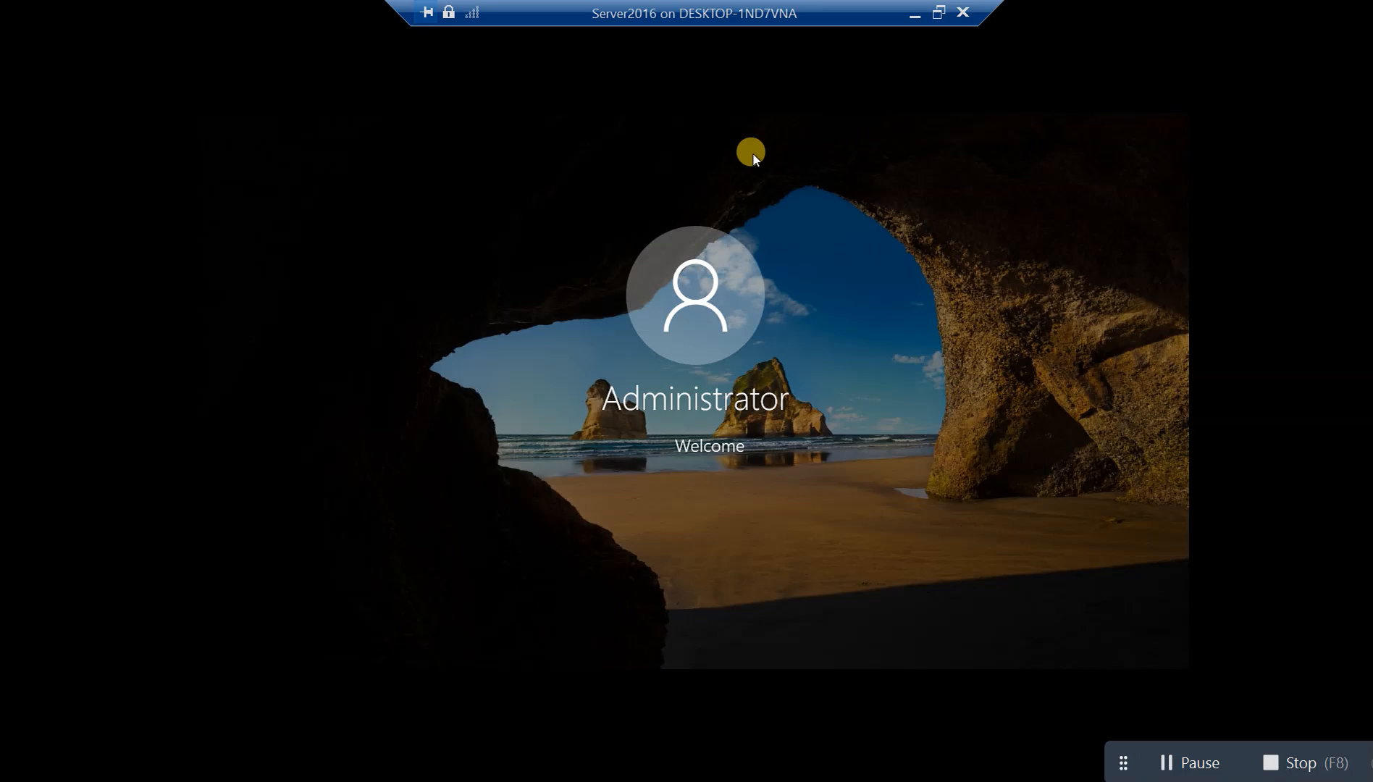
key(XF86MonBrightnessUp)
key(XF86MonBrightnessUp)
key(XF86MonBrightnessUp)
key(XF86MonBrightnessUp)
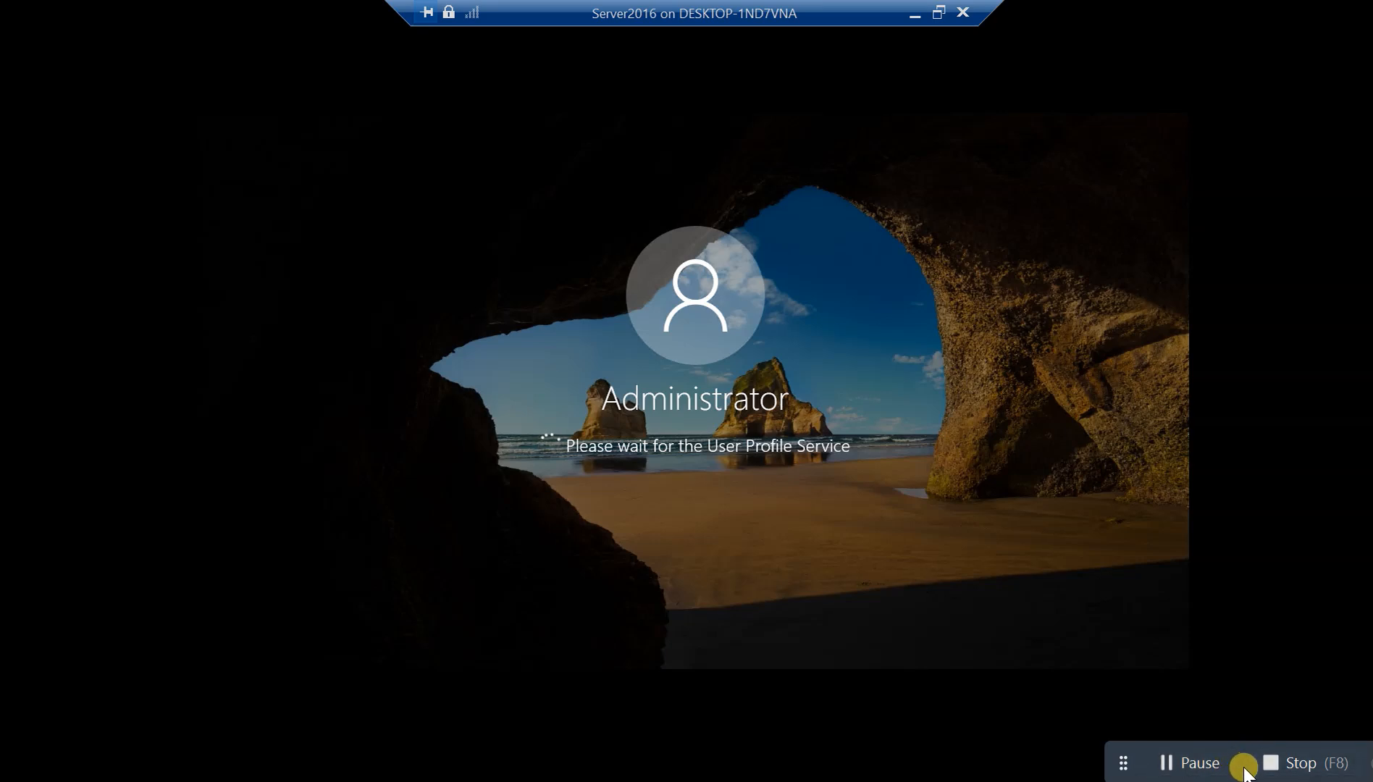
drag(1243, 776, 1260, 780)
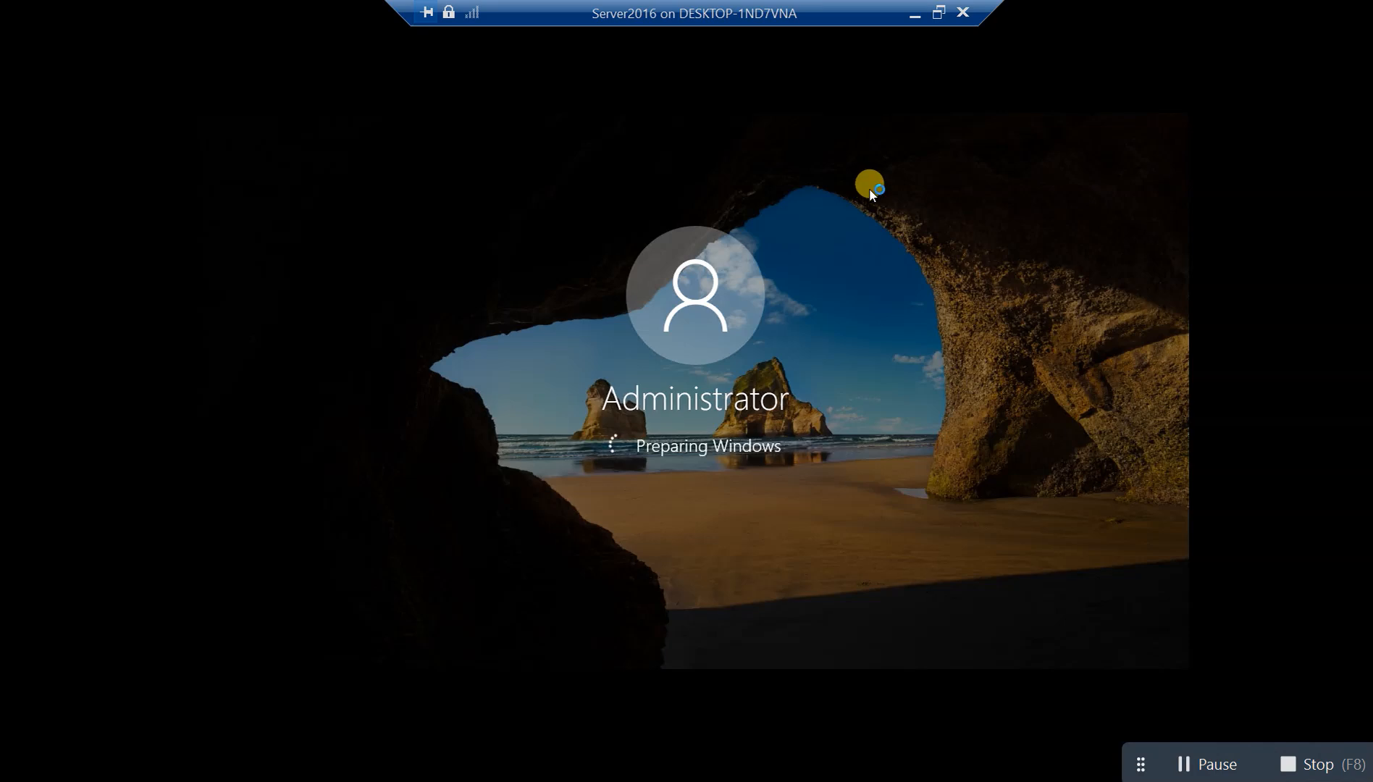
Take Server2016 out of full screen and minimize it, then exit Win10's full screen
click(937, 13)
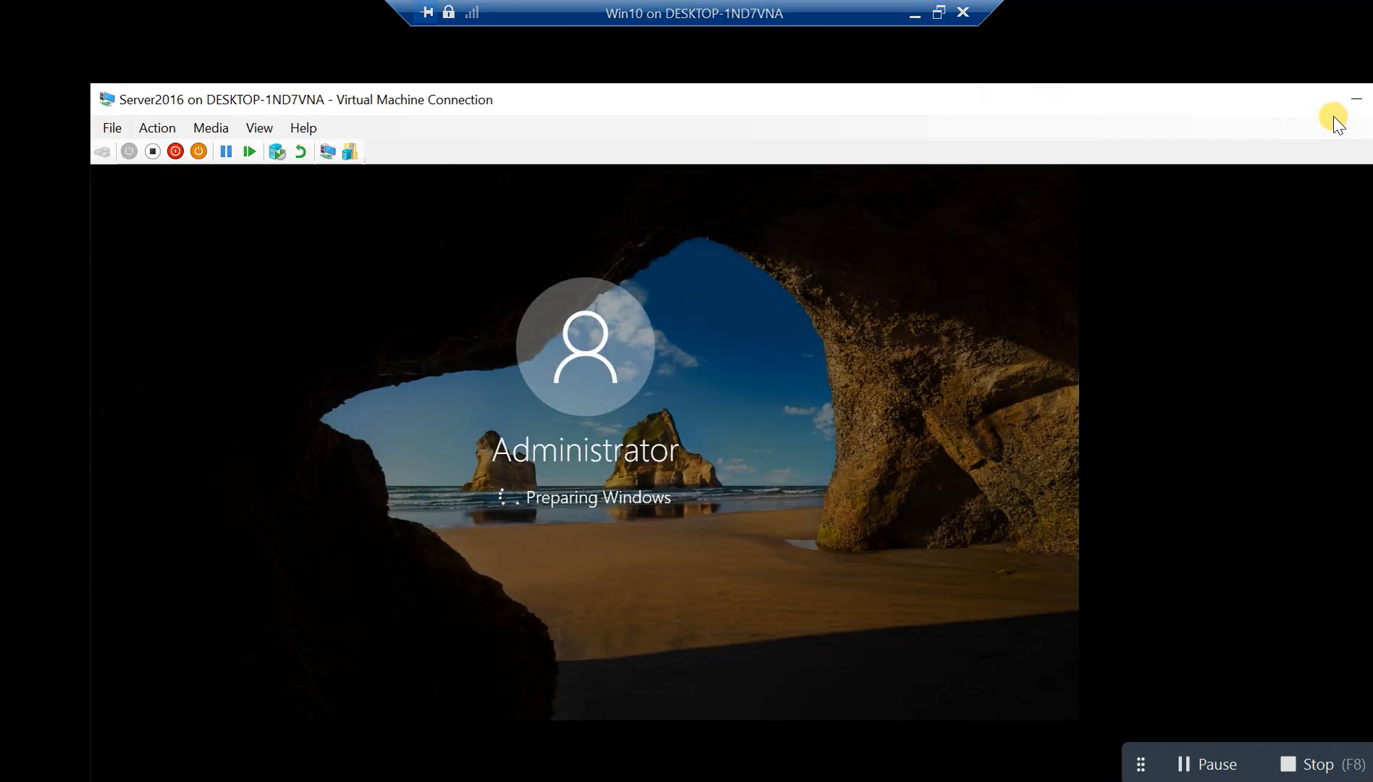
click(1356, 101)
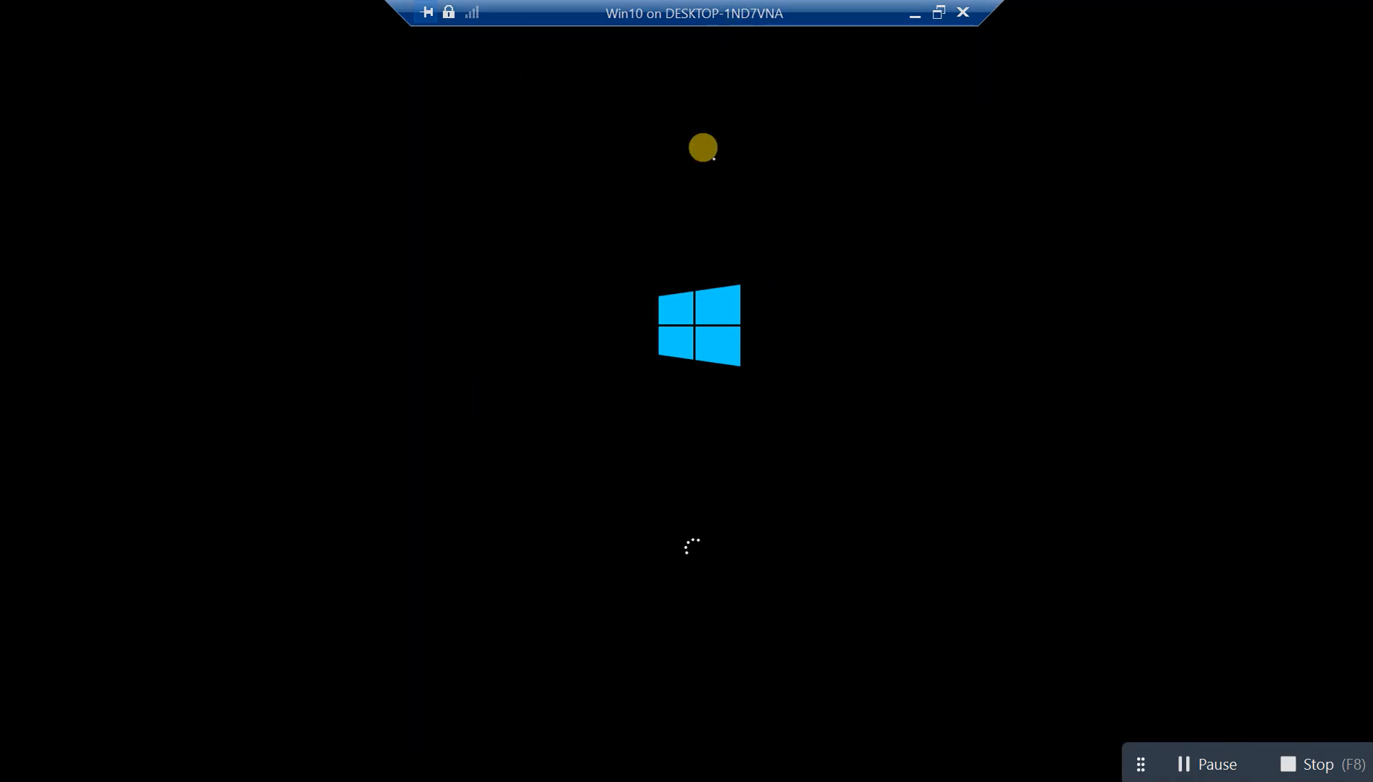
click(914, 13)
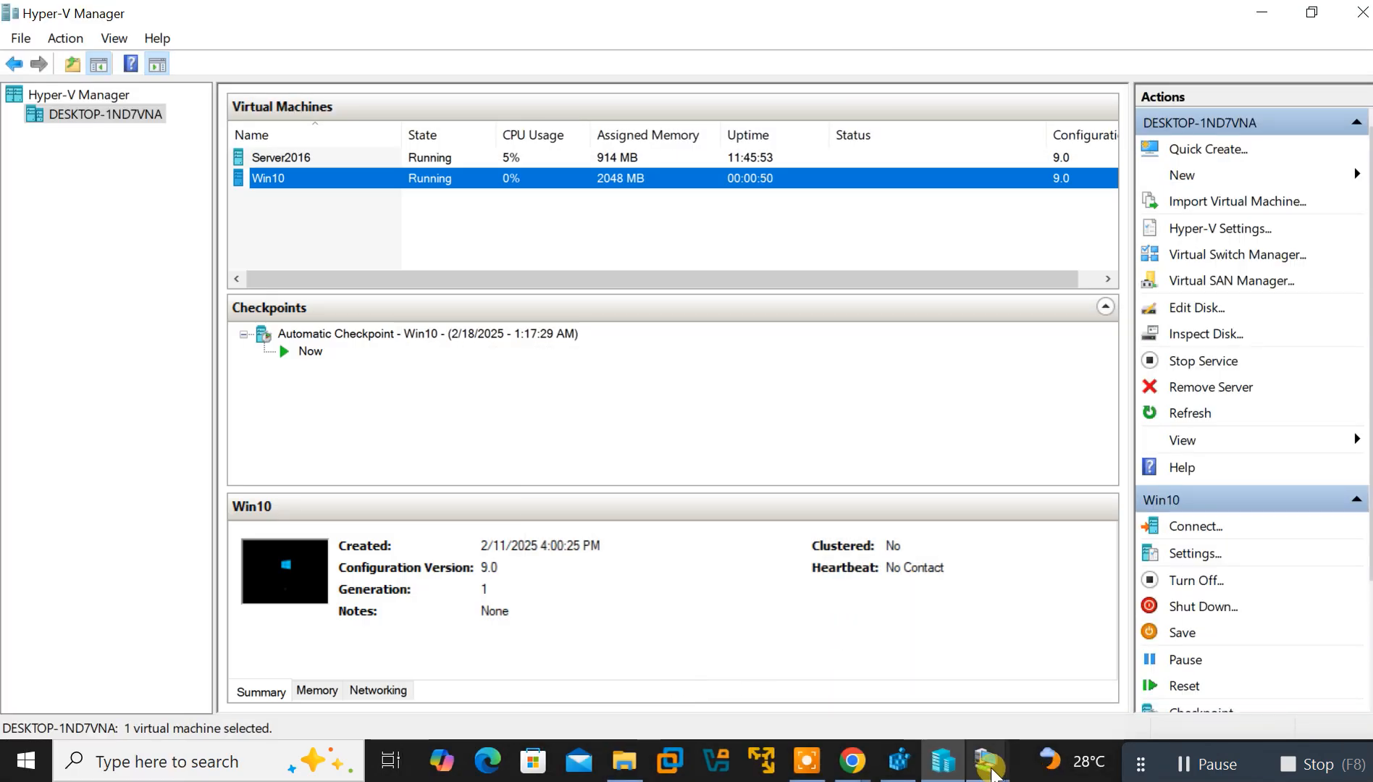
Bring Server2016 to the front, move its window top-left, and maximize it
mouse_move(991, 769)
click(1068, 682)
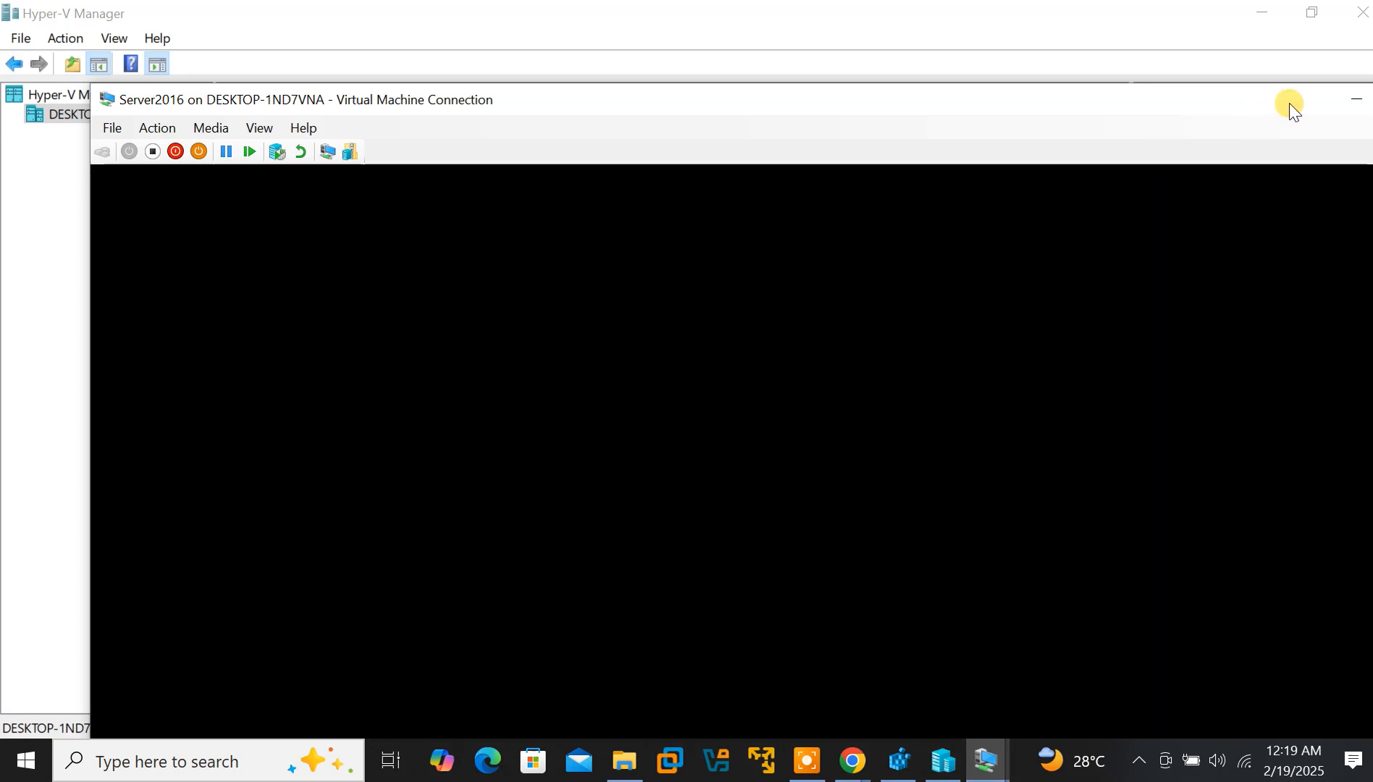
drag(1186, 106, 1091, 43)
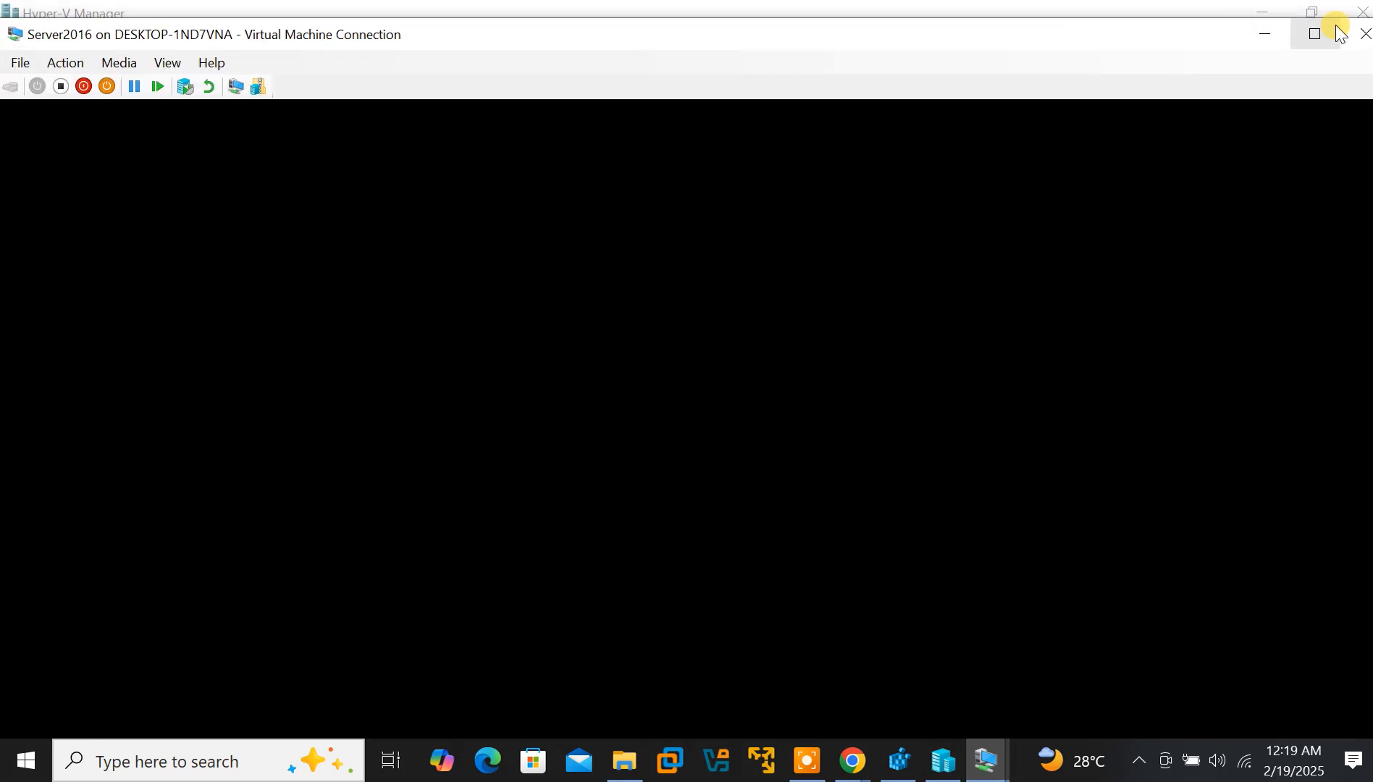
click(1315, 36)
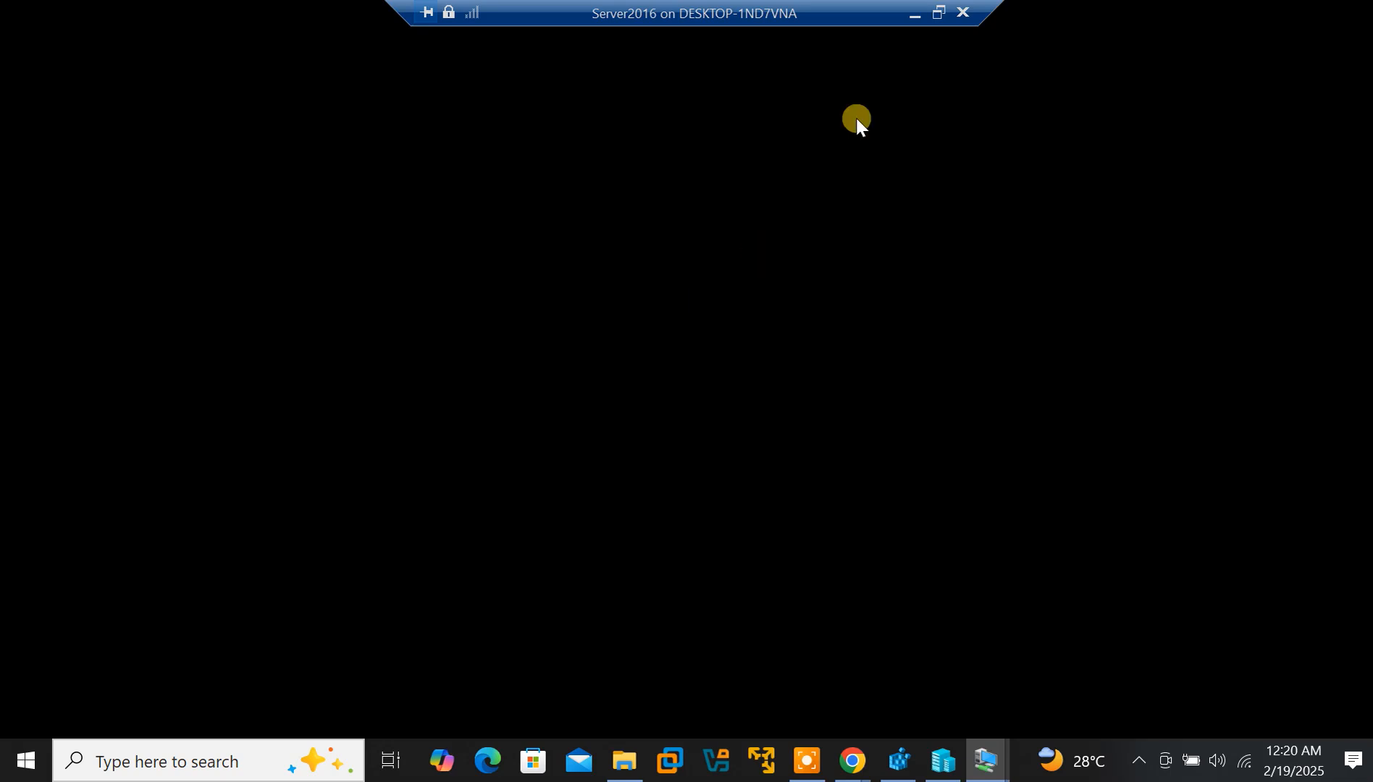
Minimize the session, compare Server2016 and Win10 details, then return to the Server2016 window
click(914, 22)
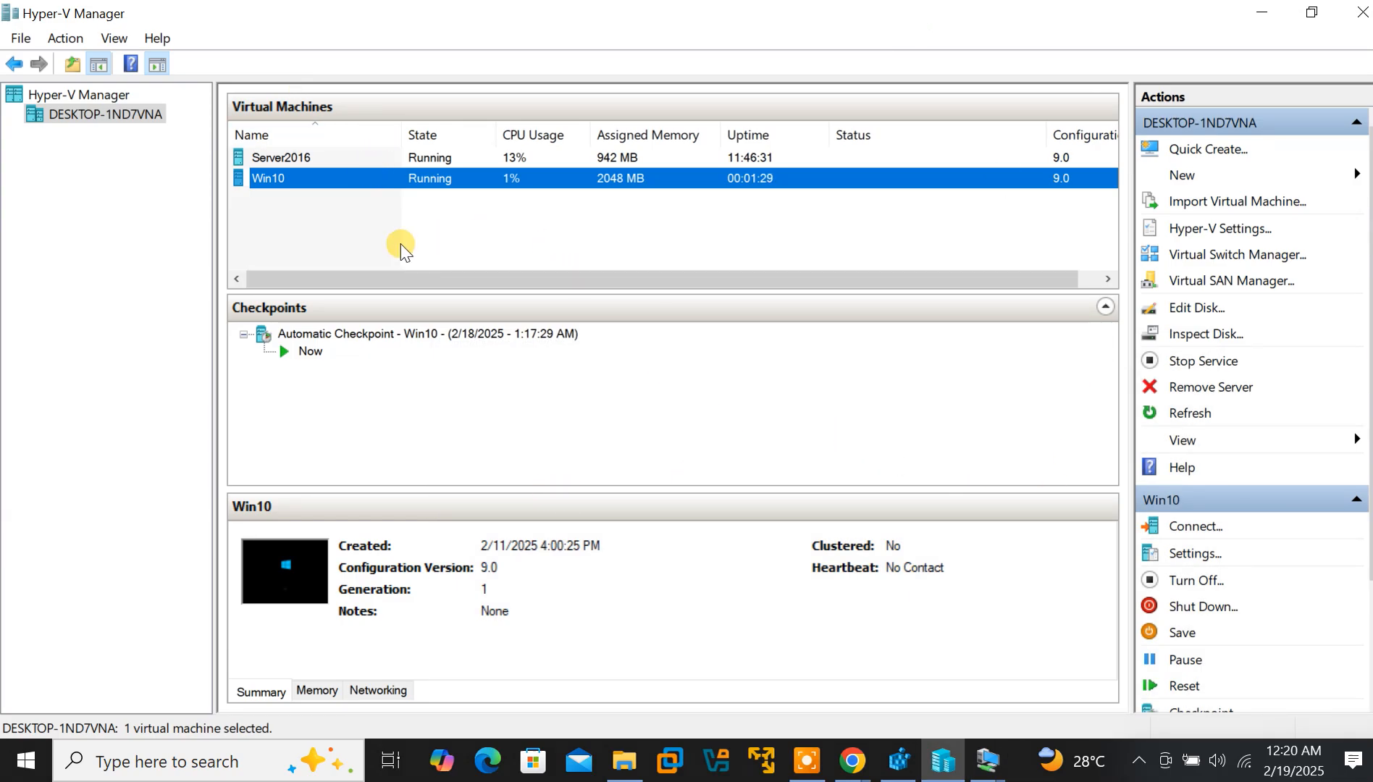
click(434, 156)
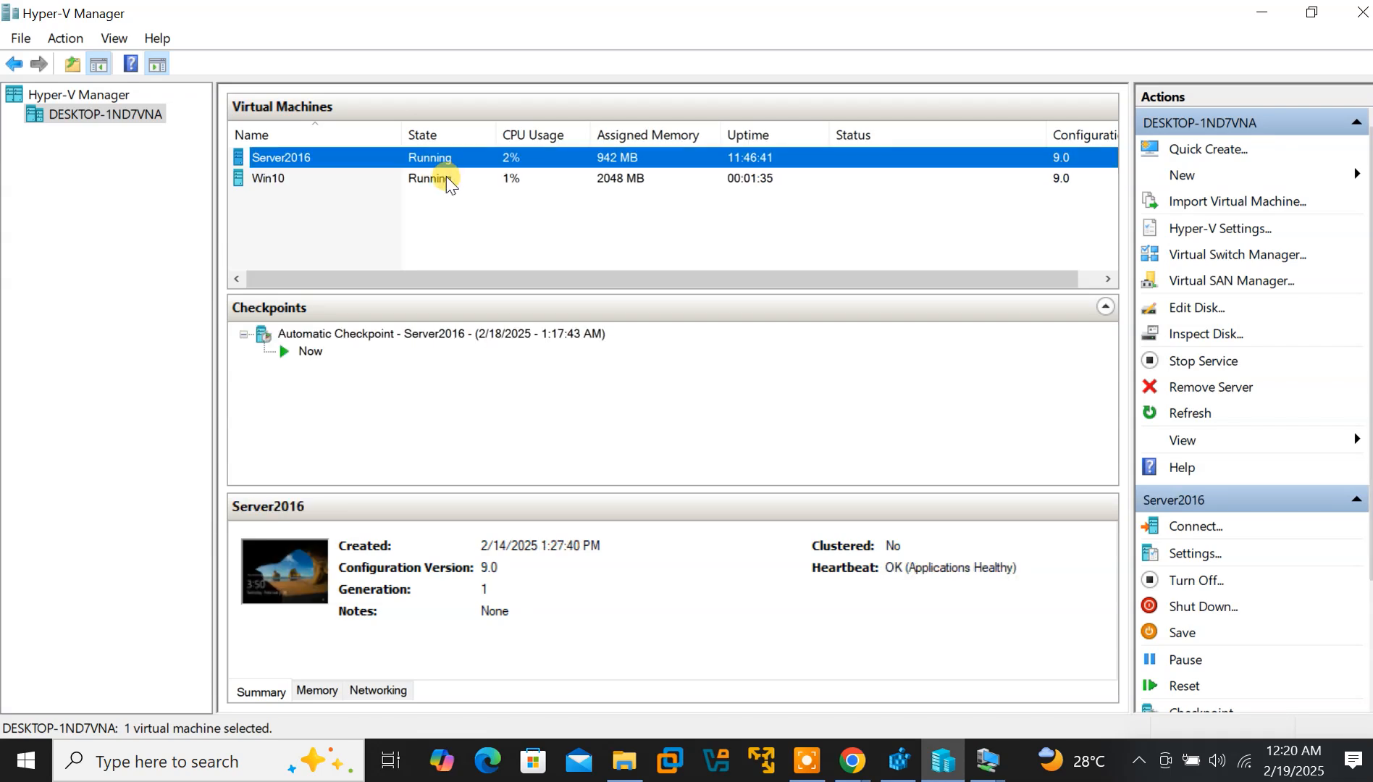
click(447, 181)
click(415, 153)
click(459, 180)
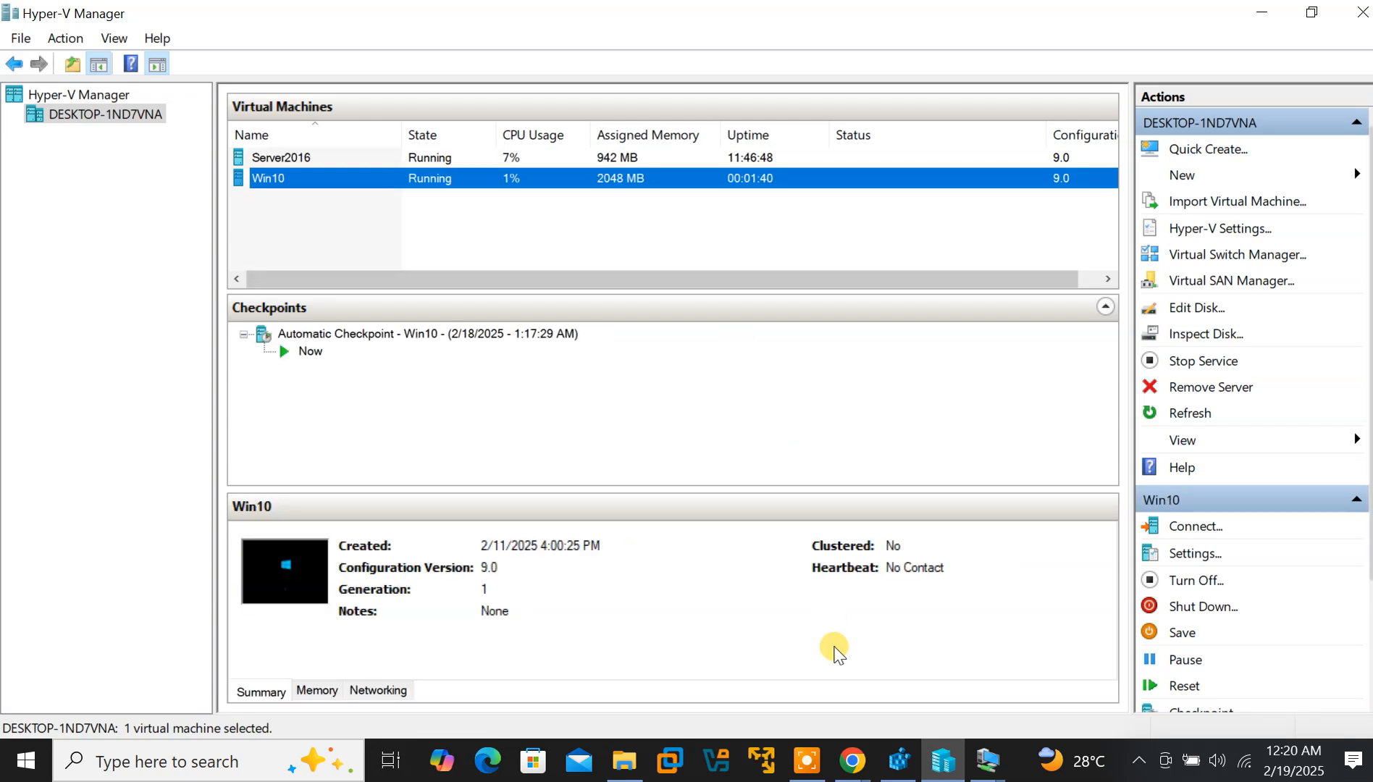
click(990, 764)
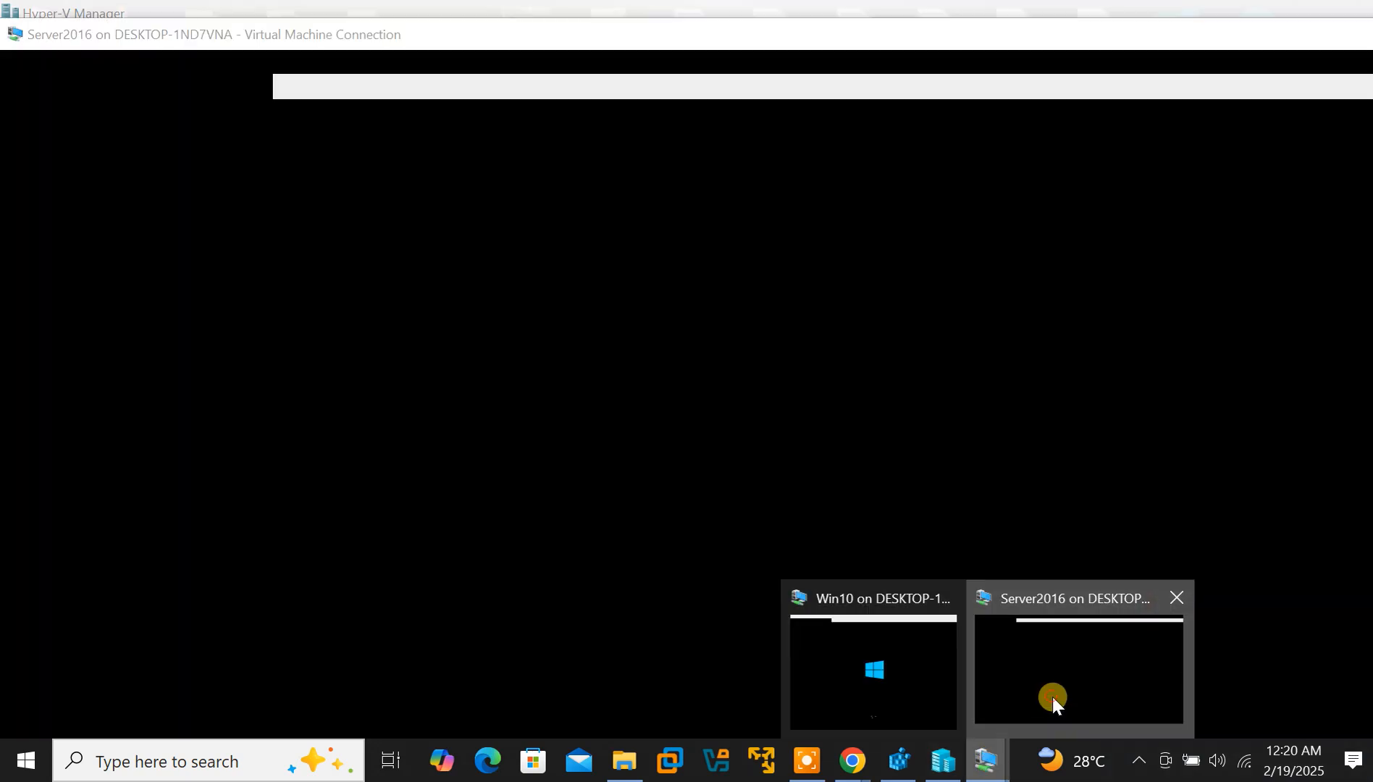
click(1052, 696)
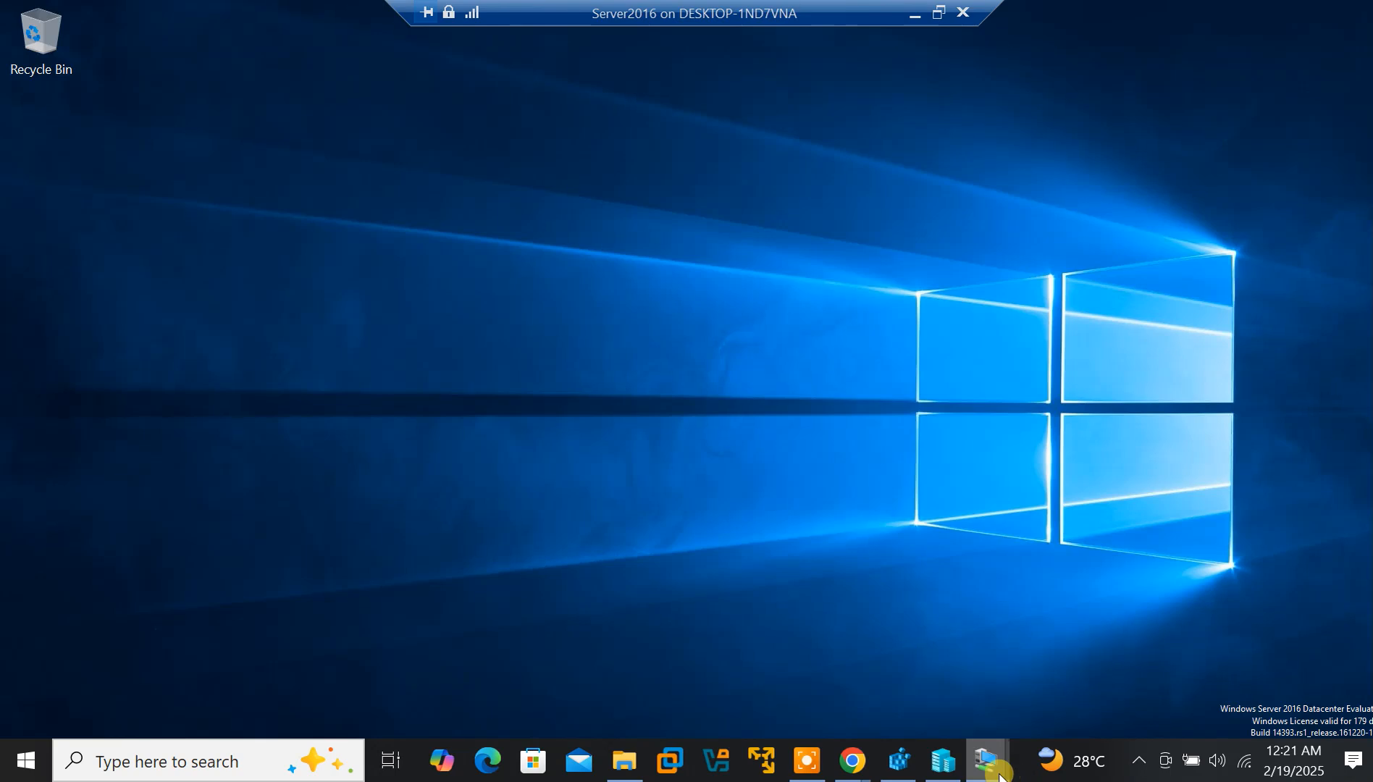
Switch to Win10 and back to the Server2016 desktop, clearing the Recycle Bin selection
mouse_move(990, 771)
click(930, 716)
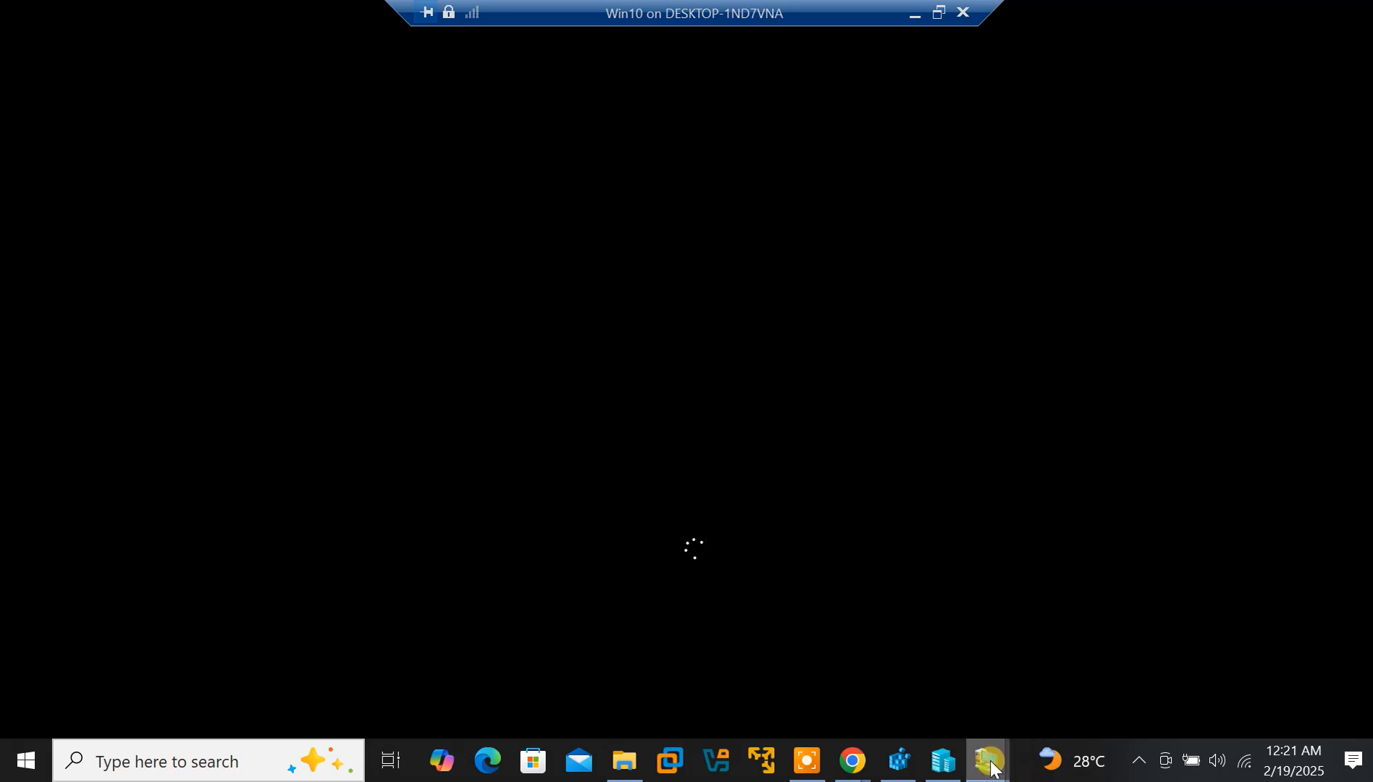
mouse_move(990, 764)
click(1070, 700)
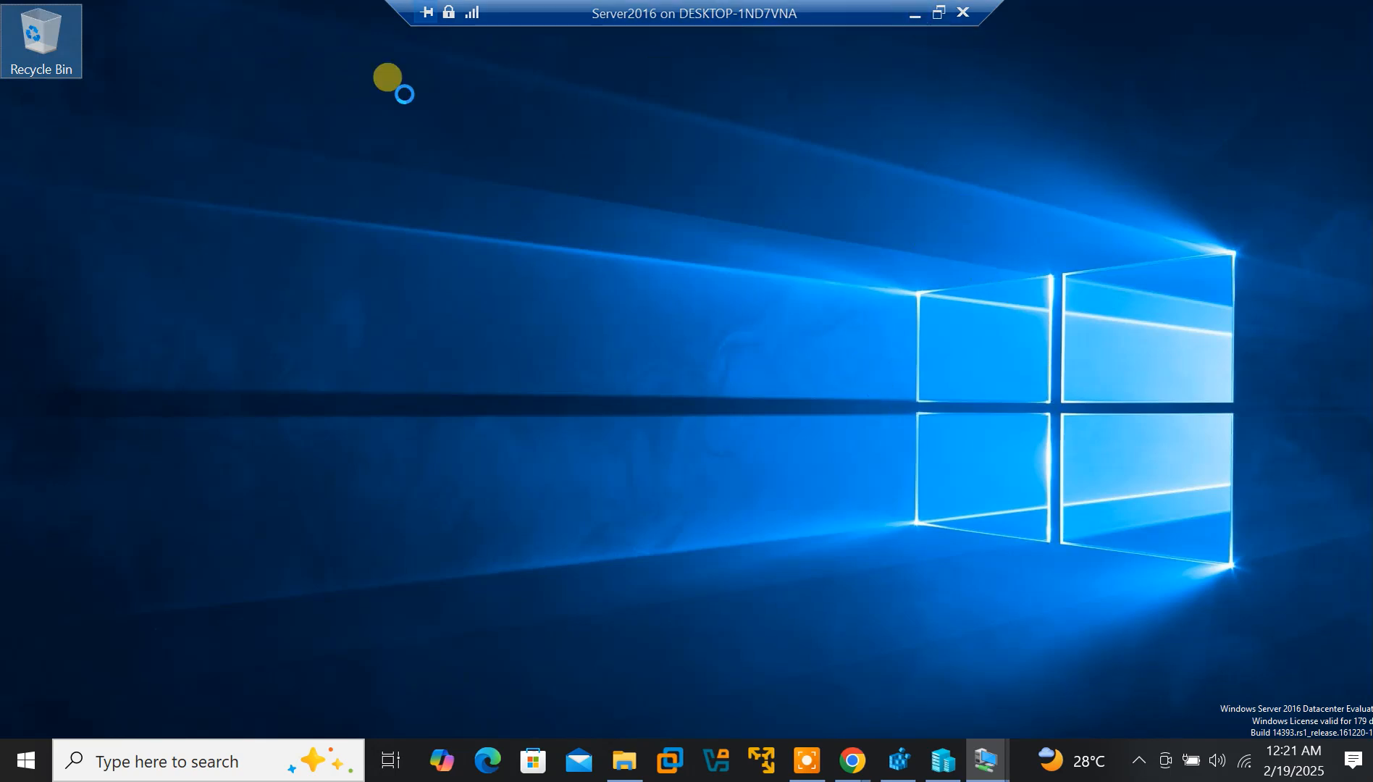
click(368, 86)
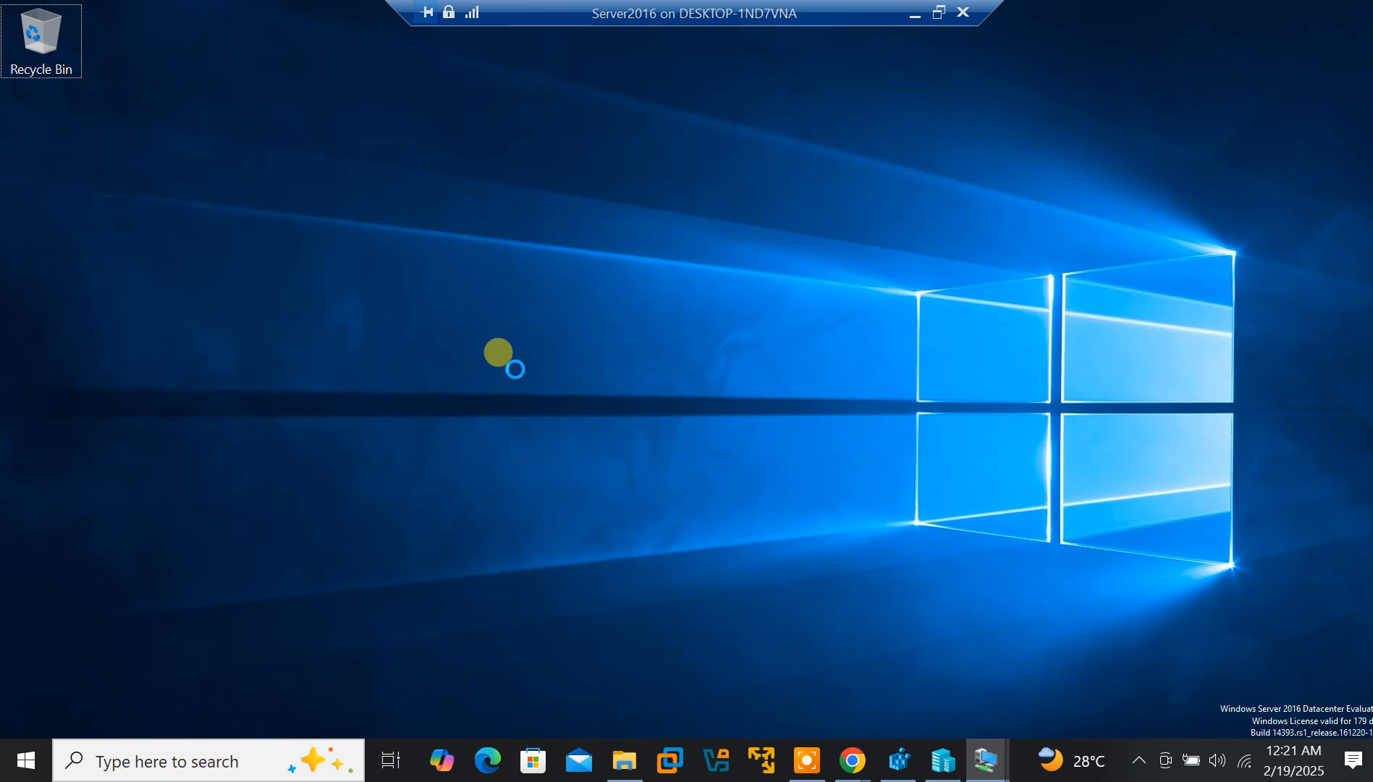
Return to the Server2016 session and open its Start app list
mouse_move(982, 759)
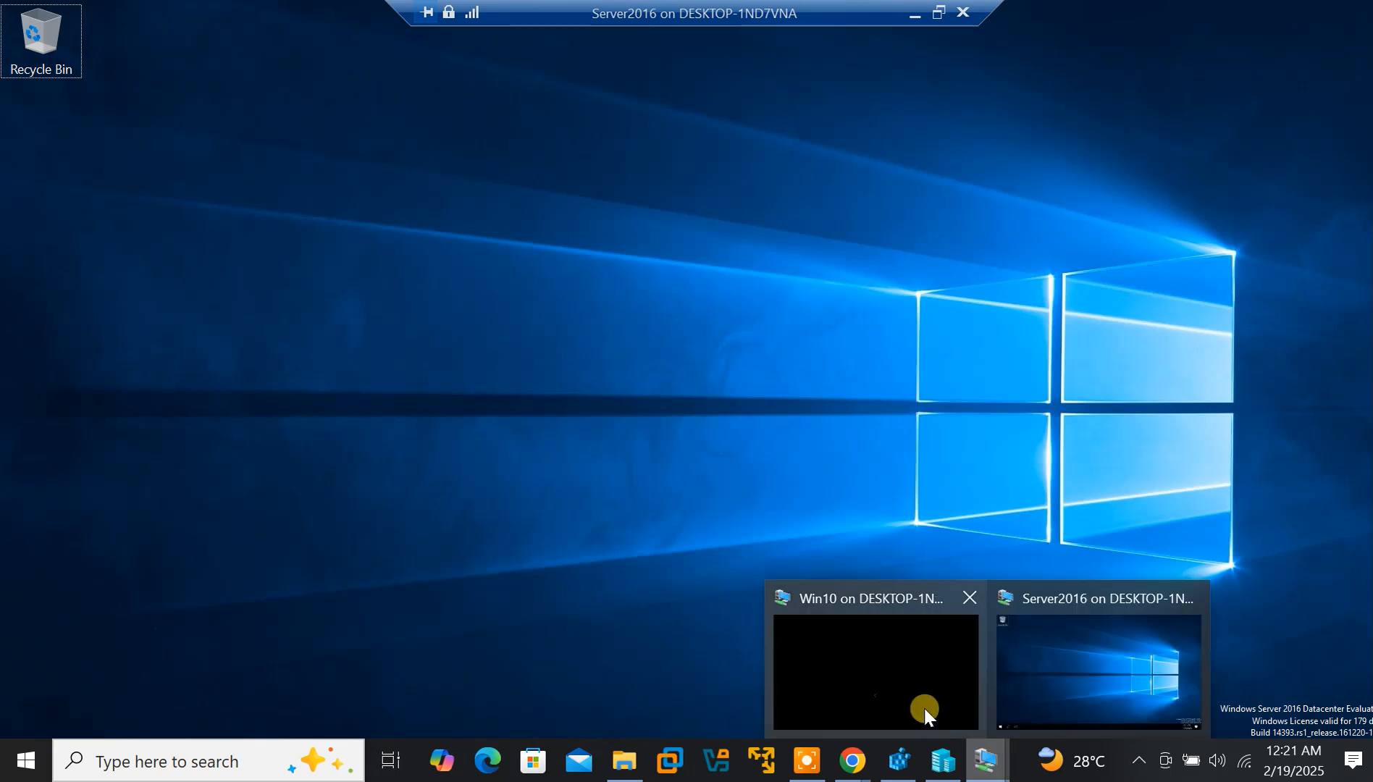
click(920, 706)
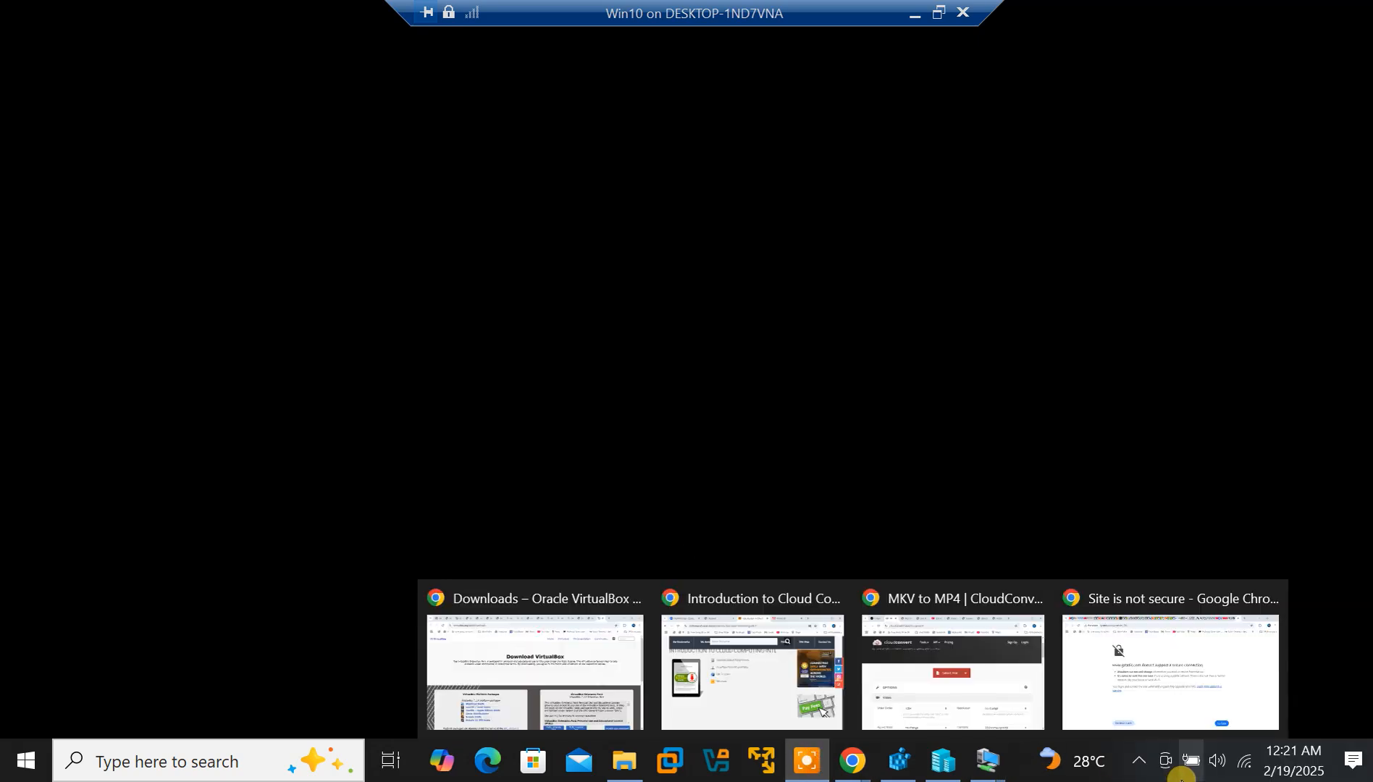
click(806, 765)
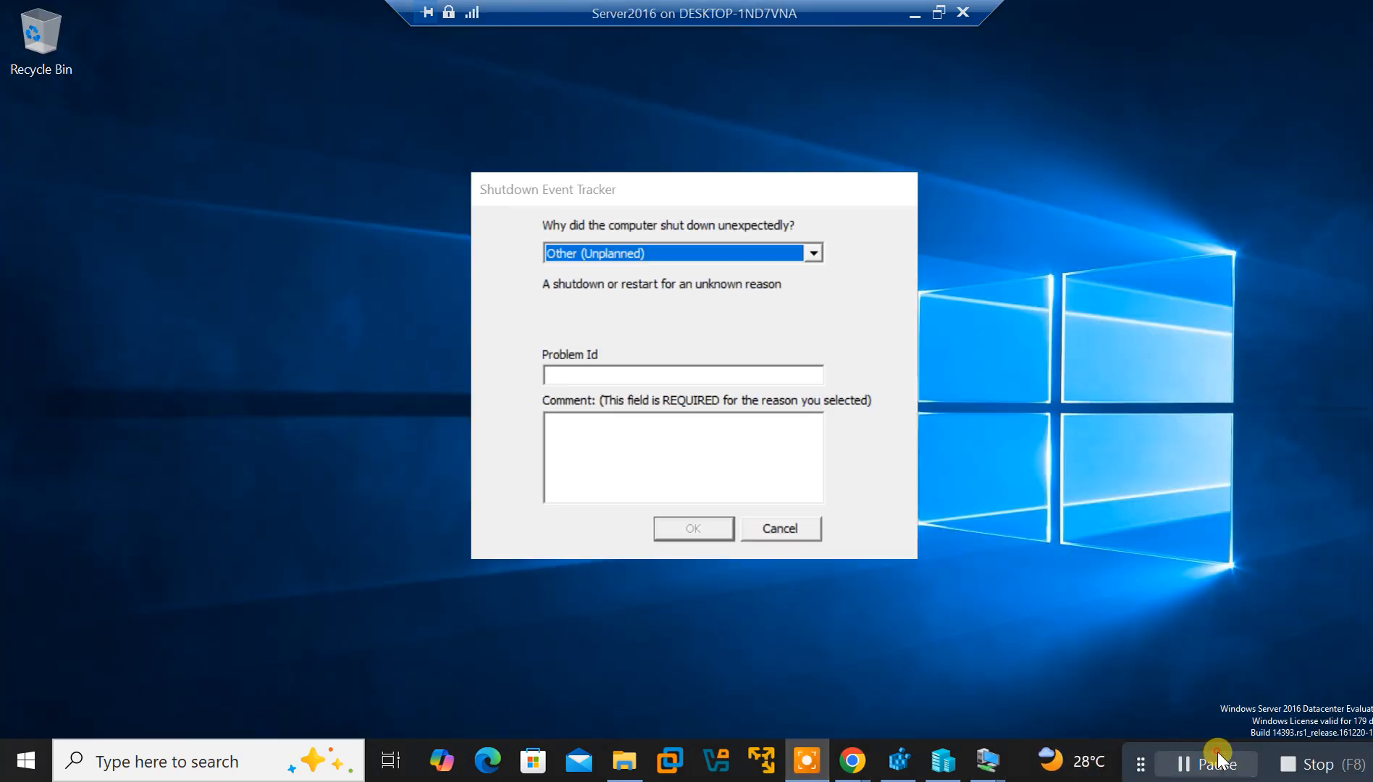
key(super)
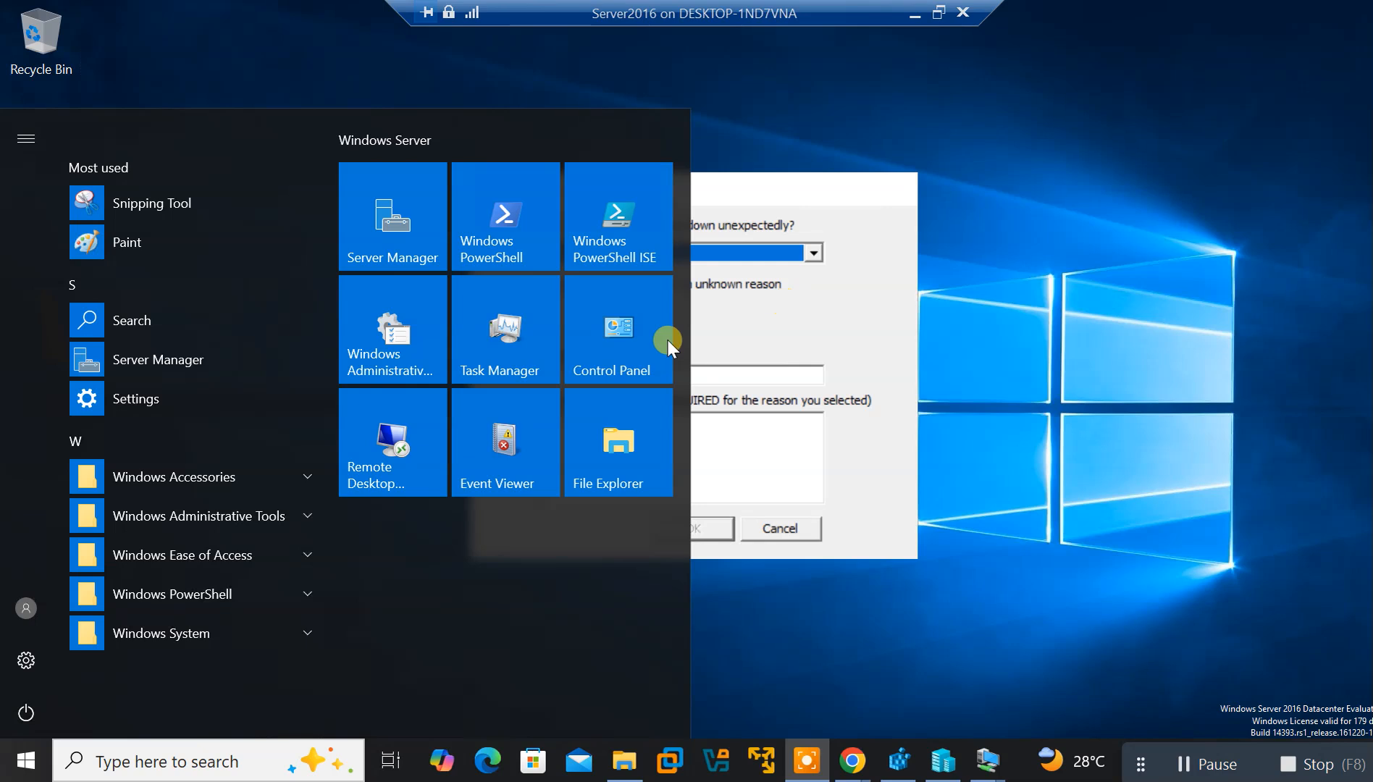
Dismiss the host search and Start menu, then allow Network 4 discovery on the server
click(153, 757)
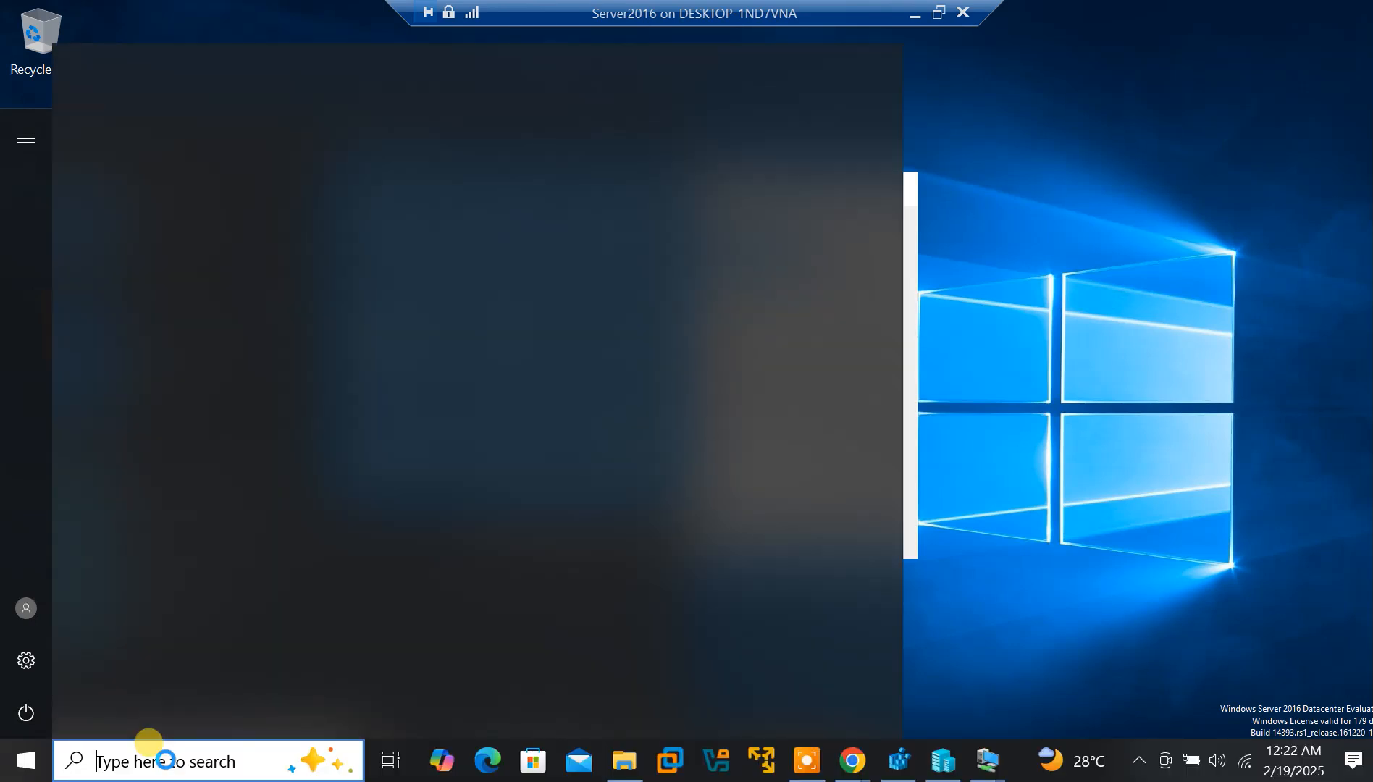
click(1035, 517)
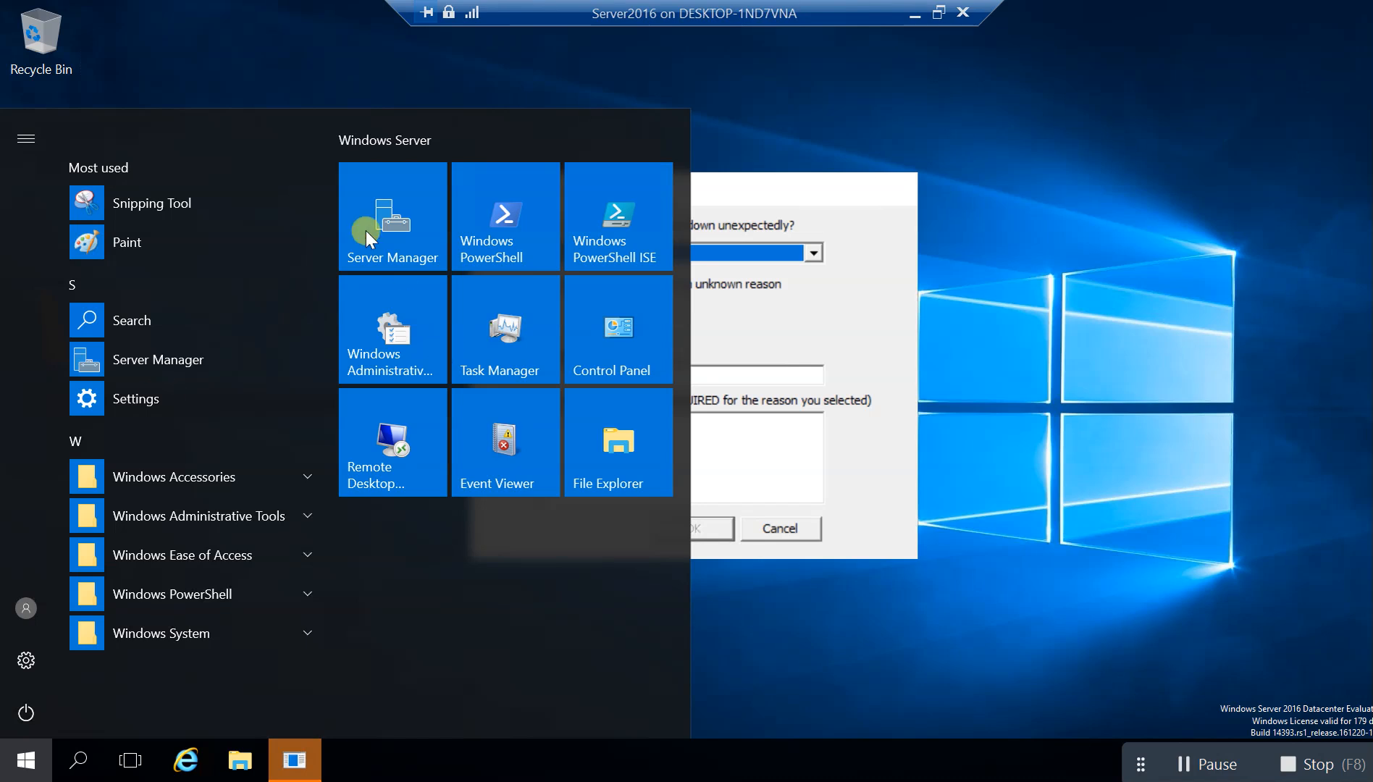
click(543, 86)
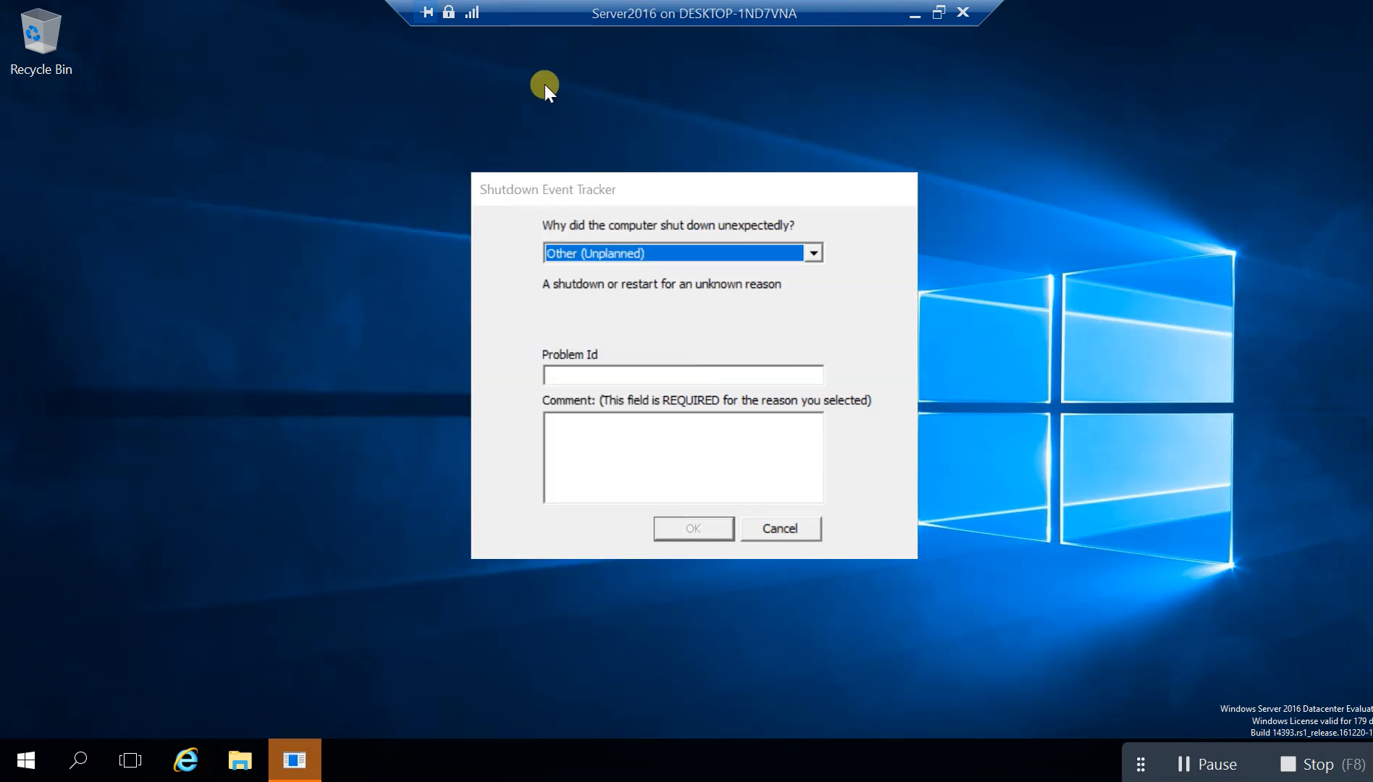
key(super)
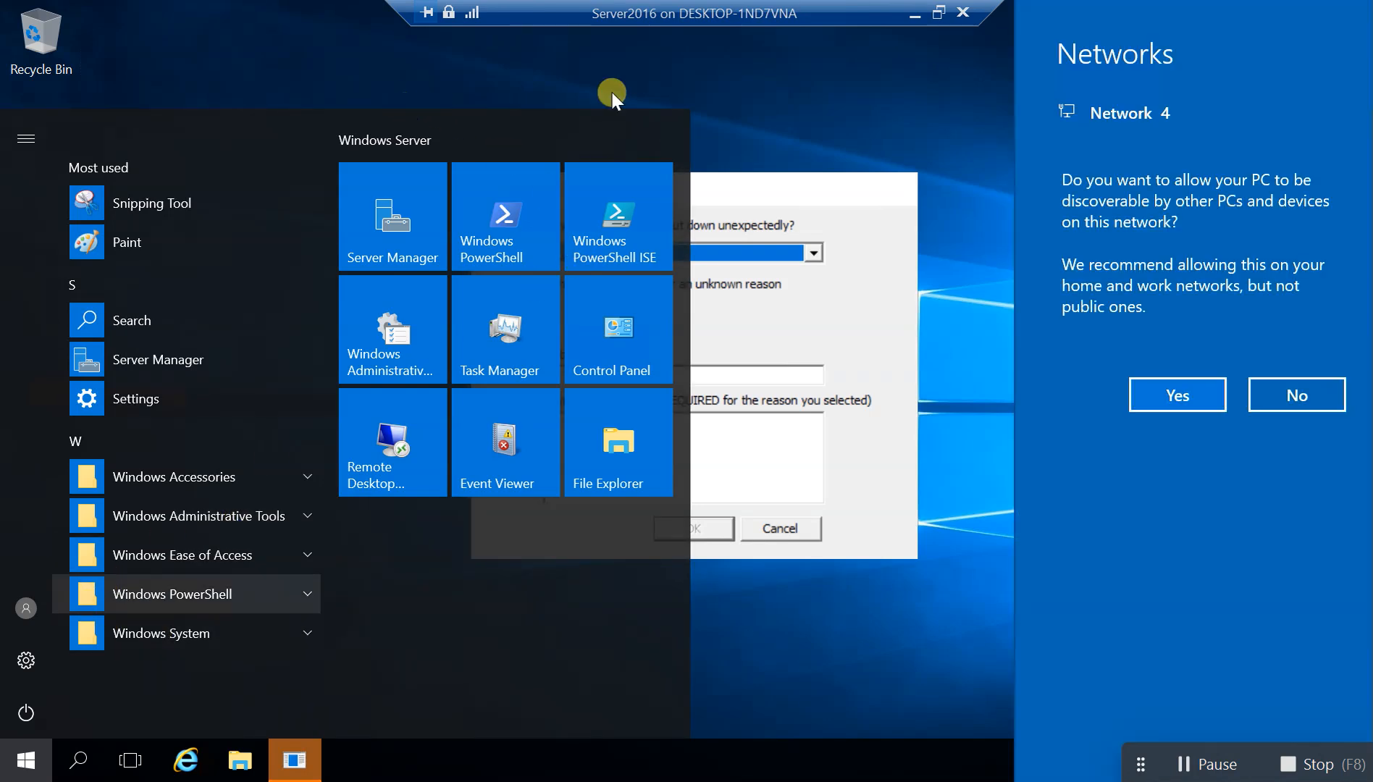
click(1177, 398)
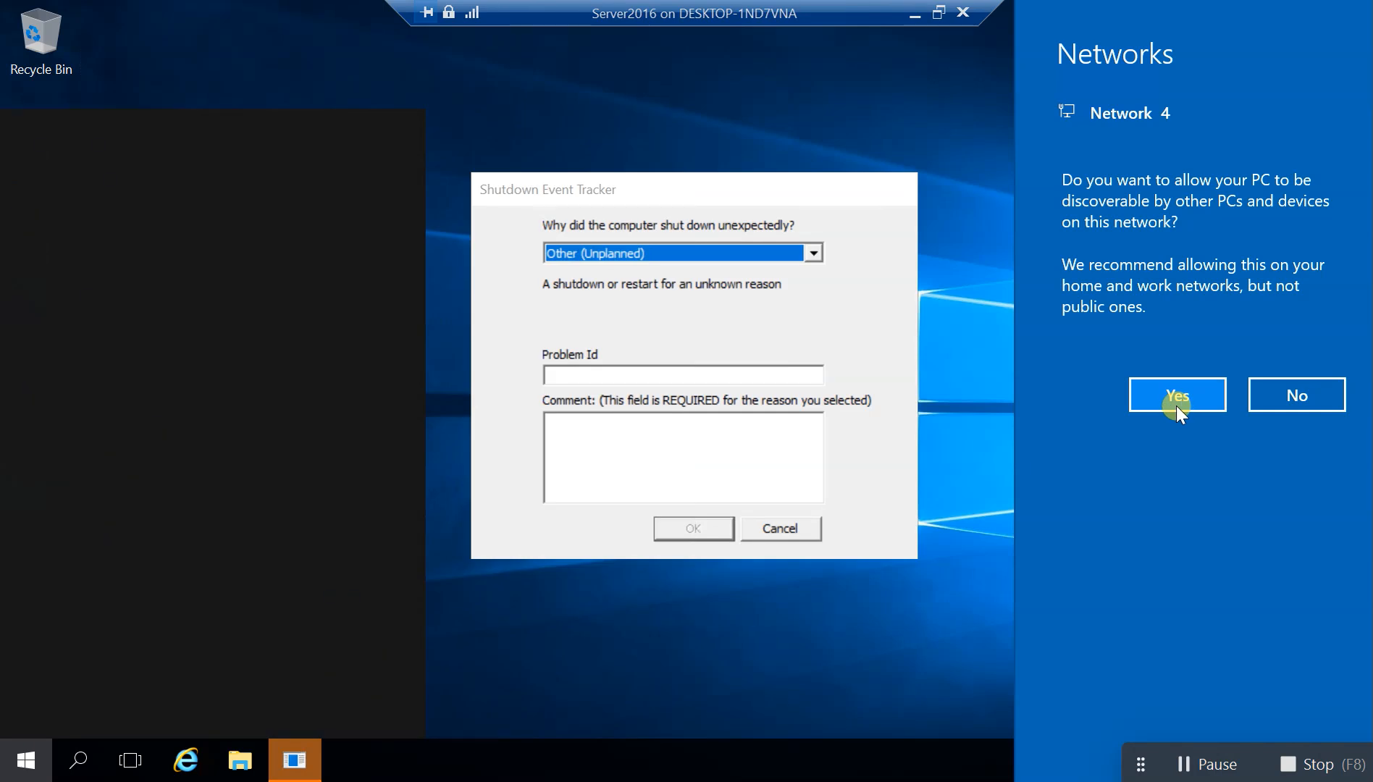
click(1175, 405)
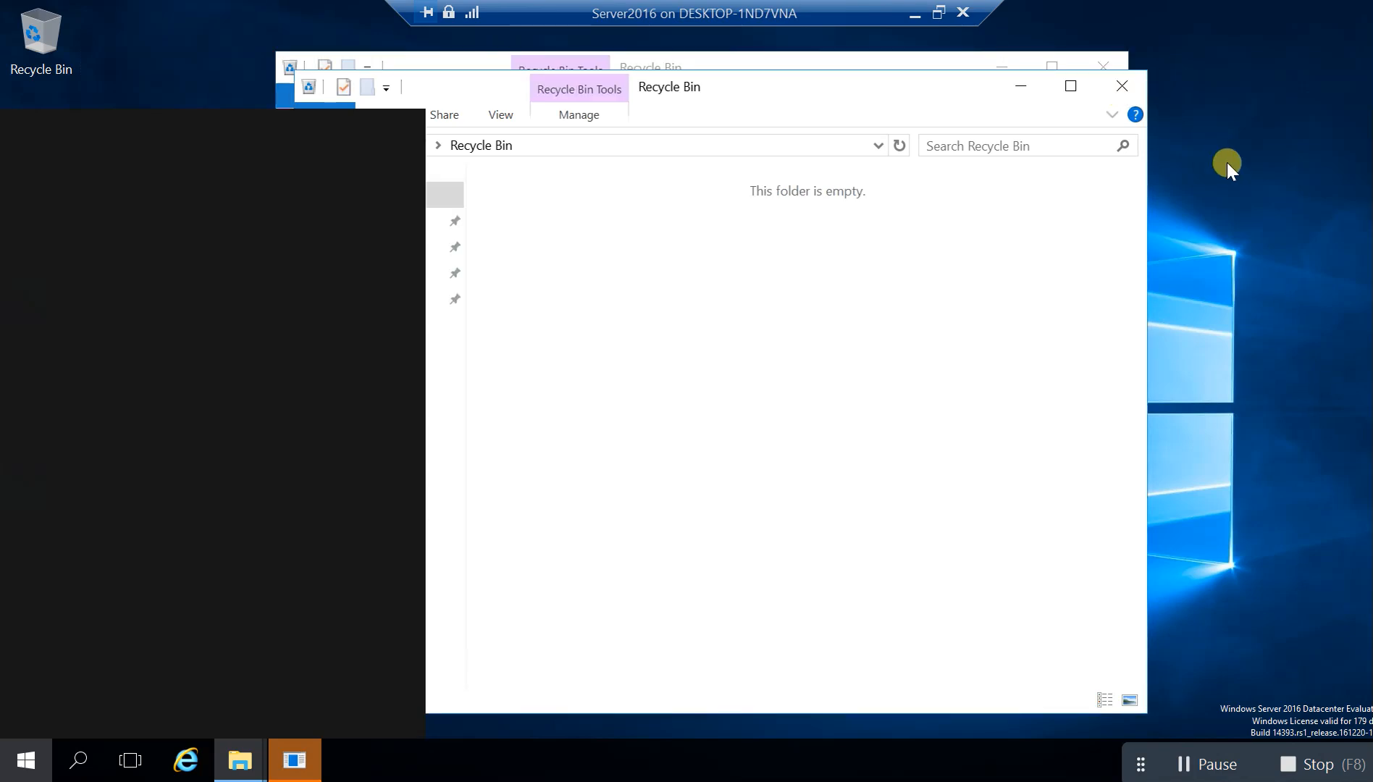
Move aside and close both Recycle Bin windows on the server desktop
drag(927, 89, 1231, 162)
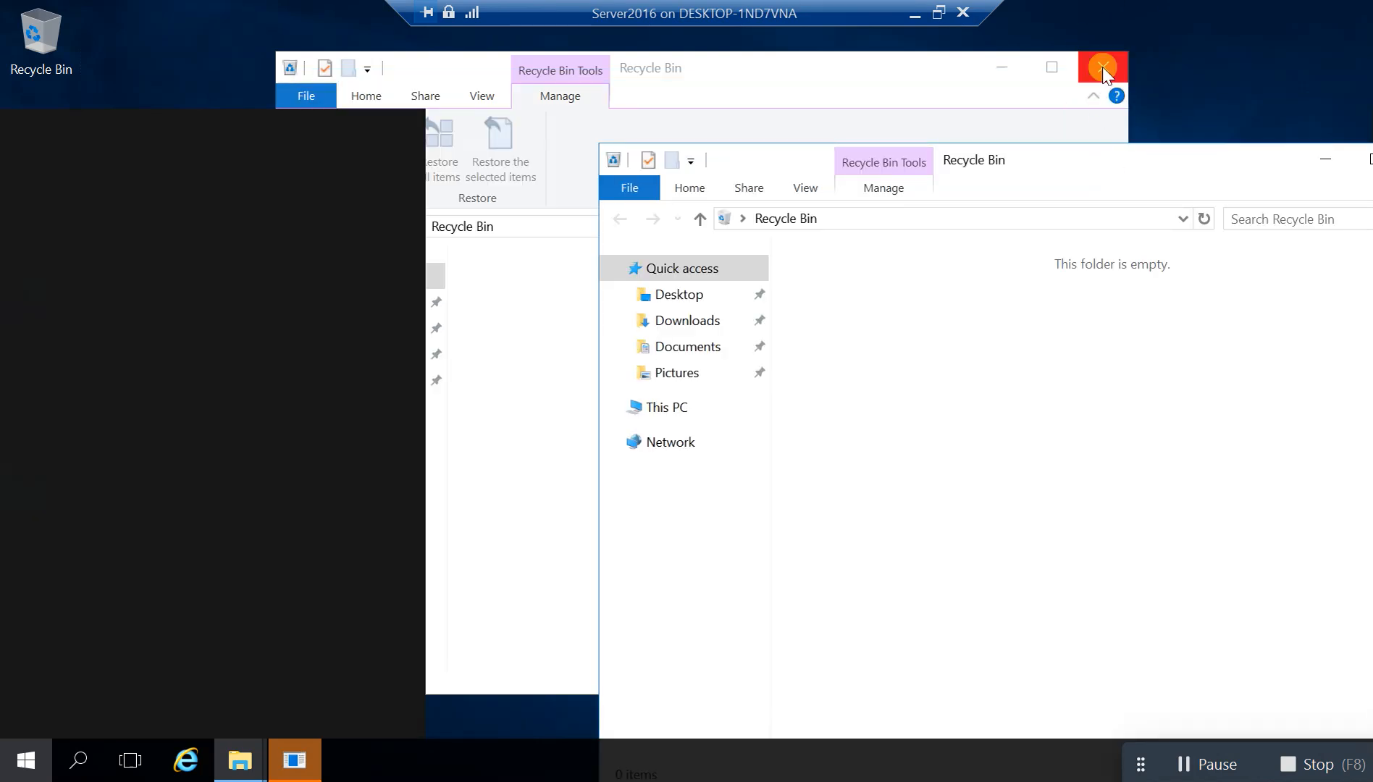
click(1103, 67)
drag(1061, 158, 803, 132)
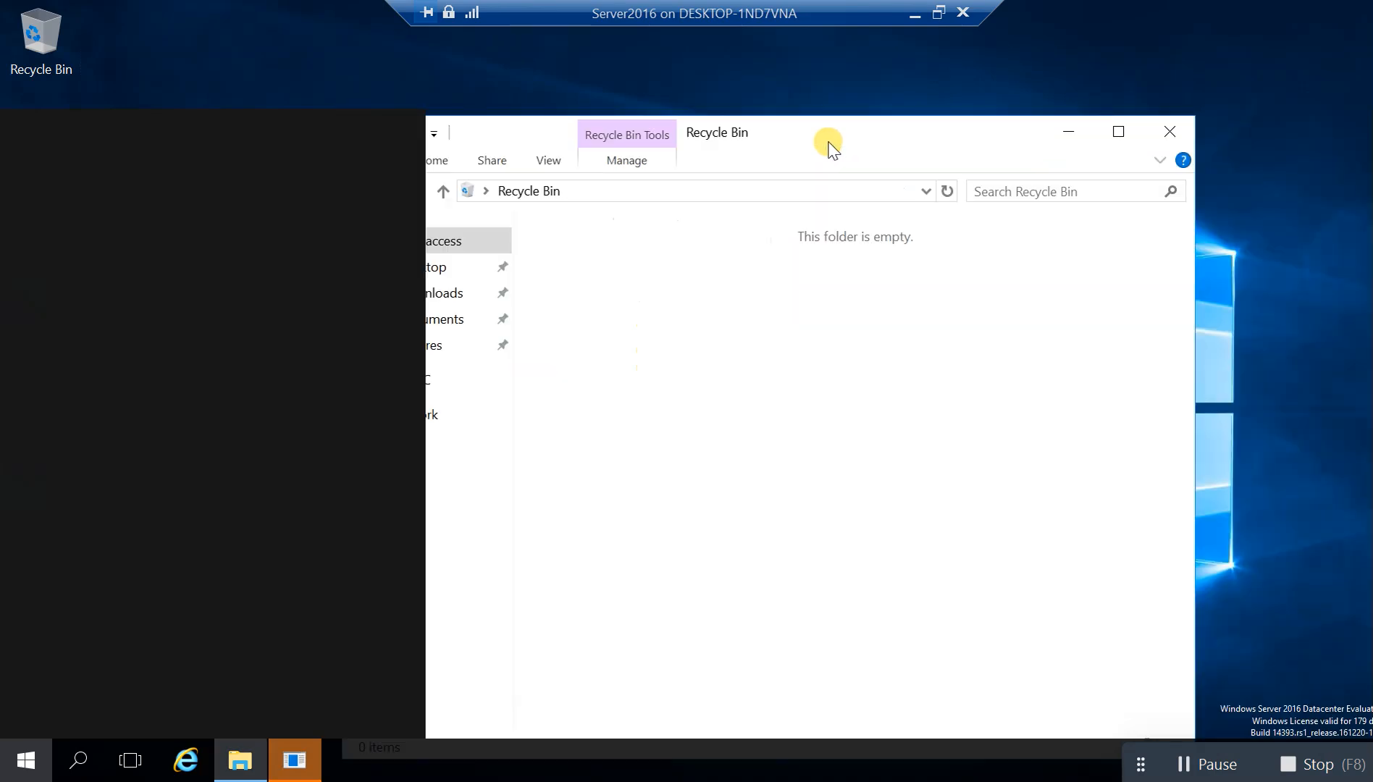
click(1162, 141)
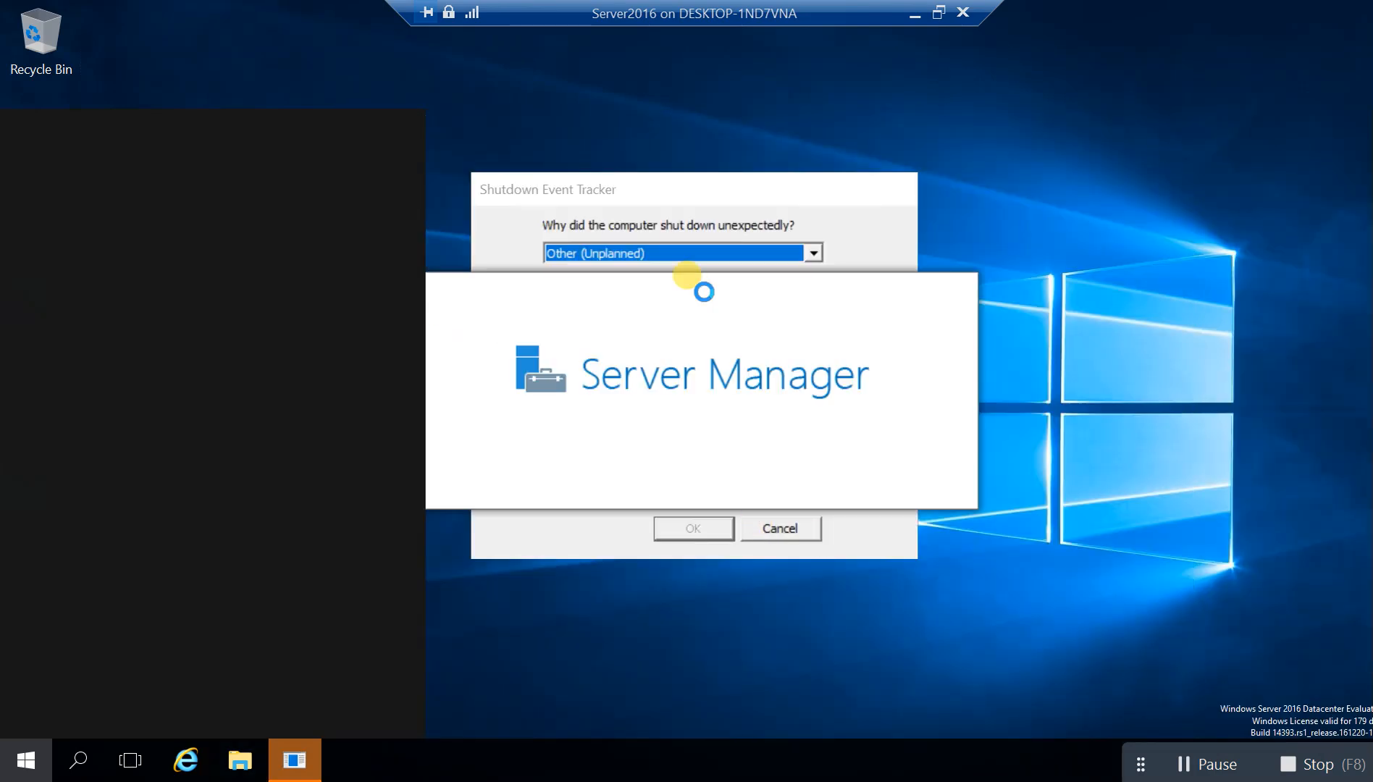
Choose Other Failure: System Unresponsive as the shutdown reason and confirm with OK
click(813, 252)
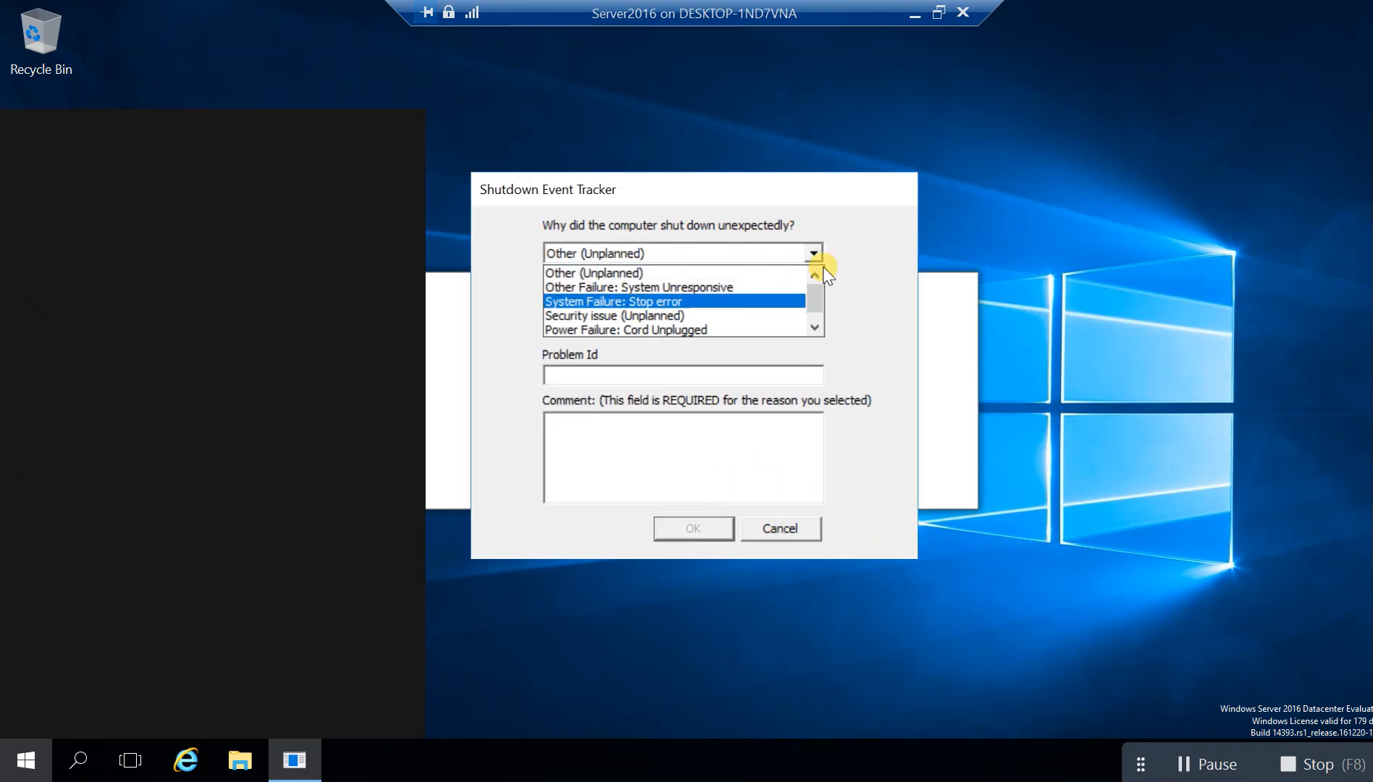
click(861, 332)
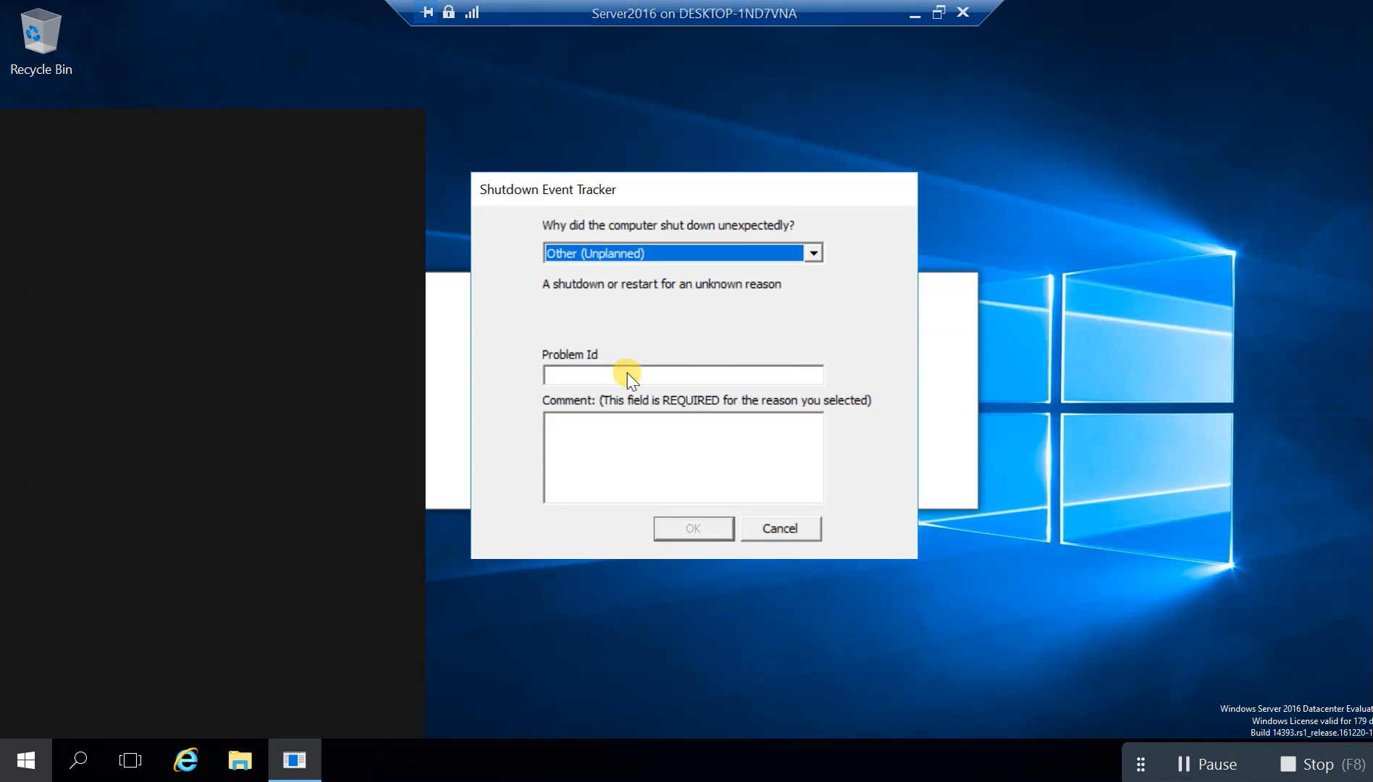
click(773, 261)
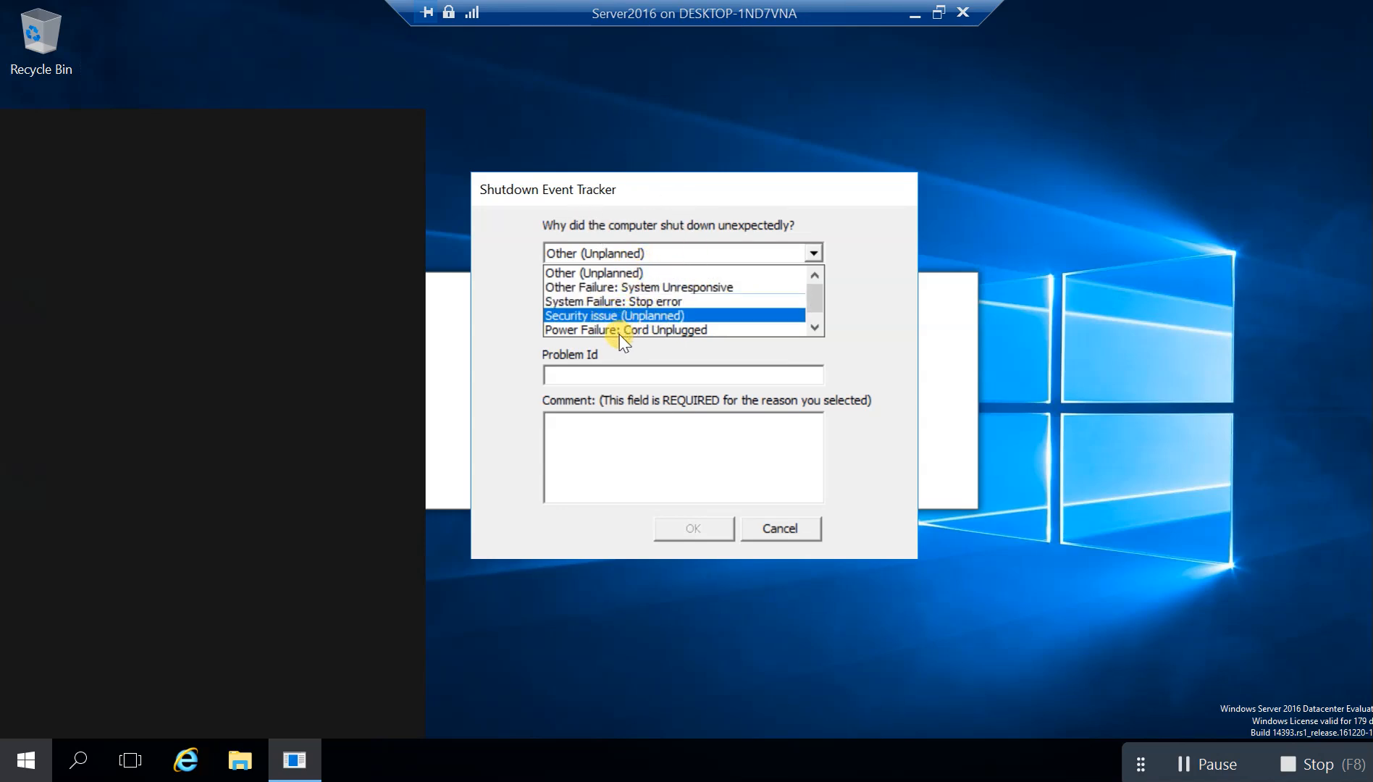
click(647, 287)
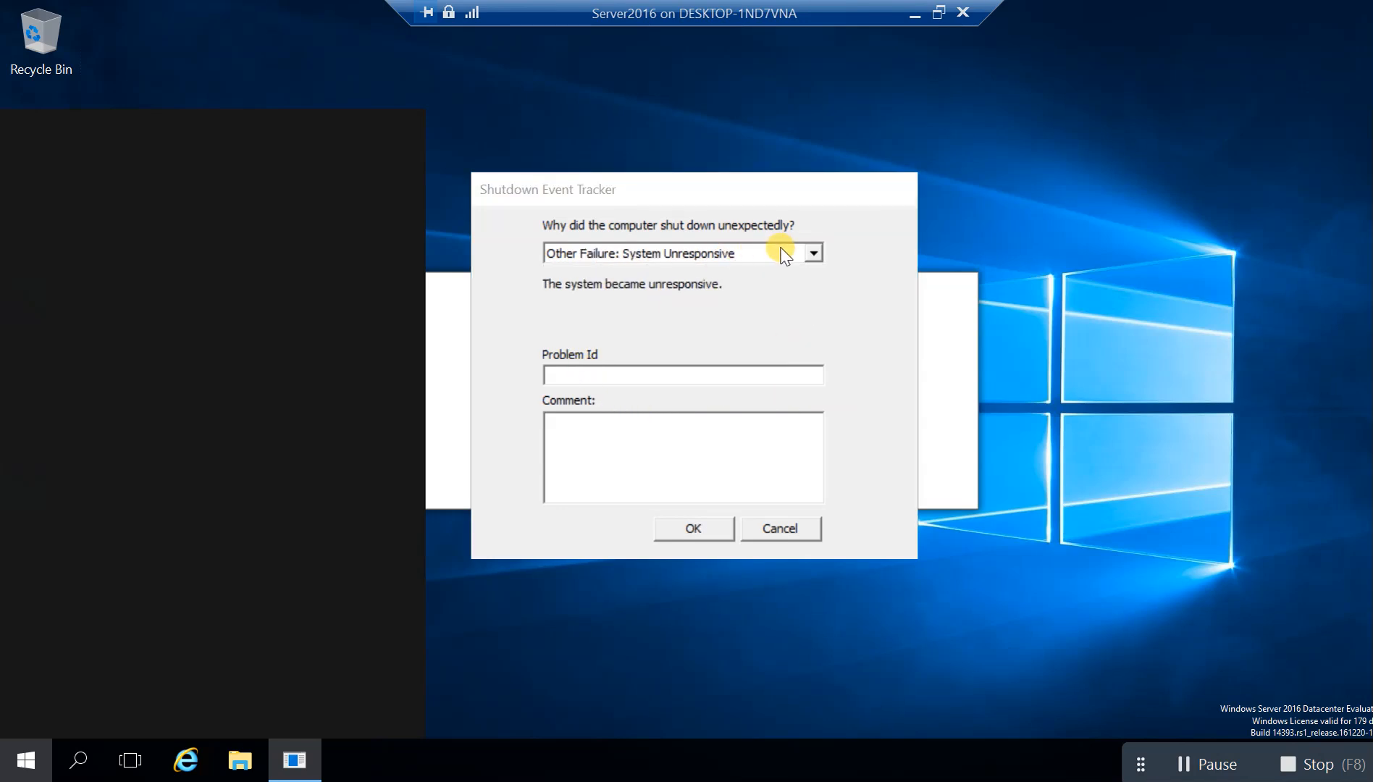
click(812, 254)
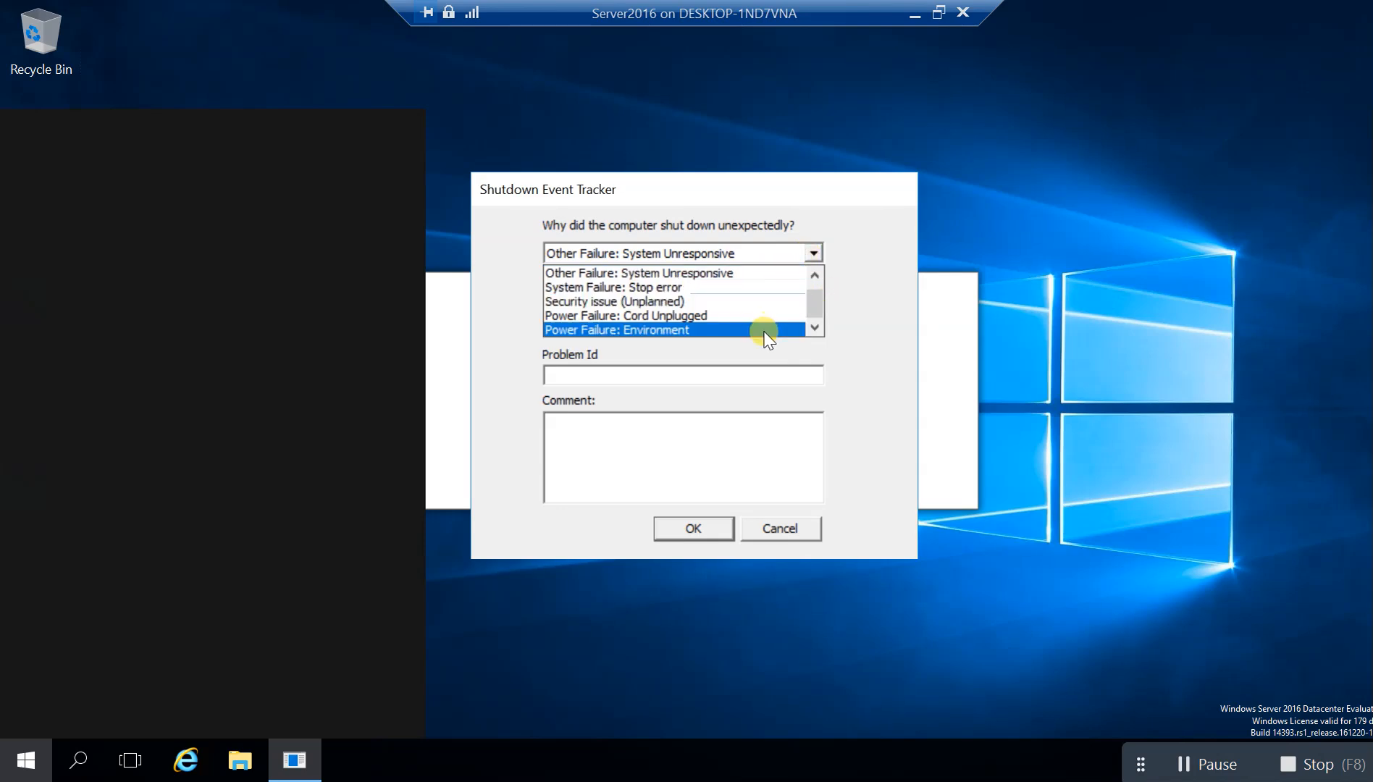
click(762, 273)
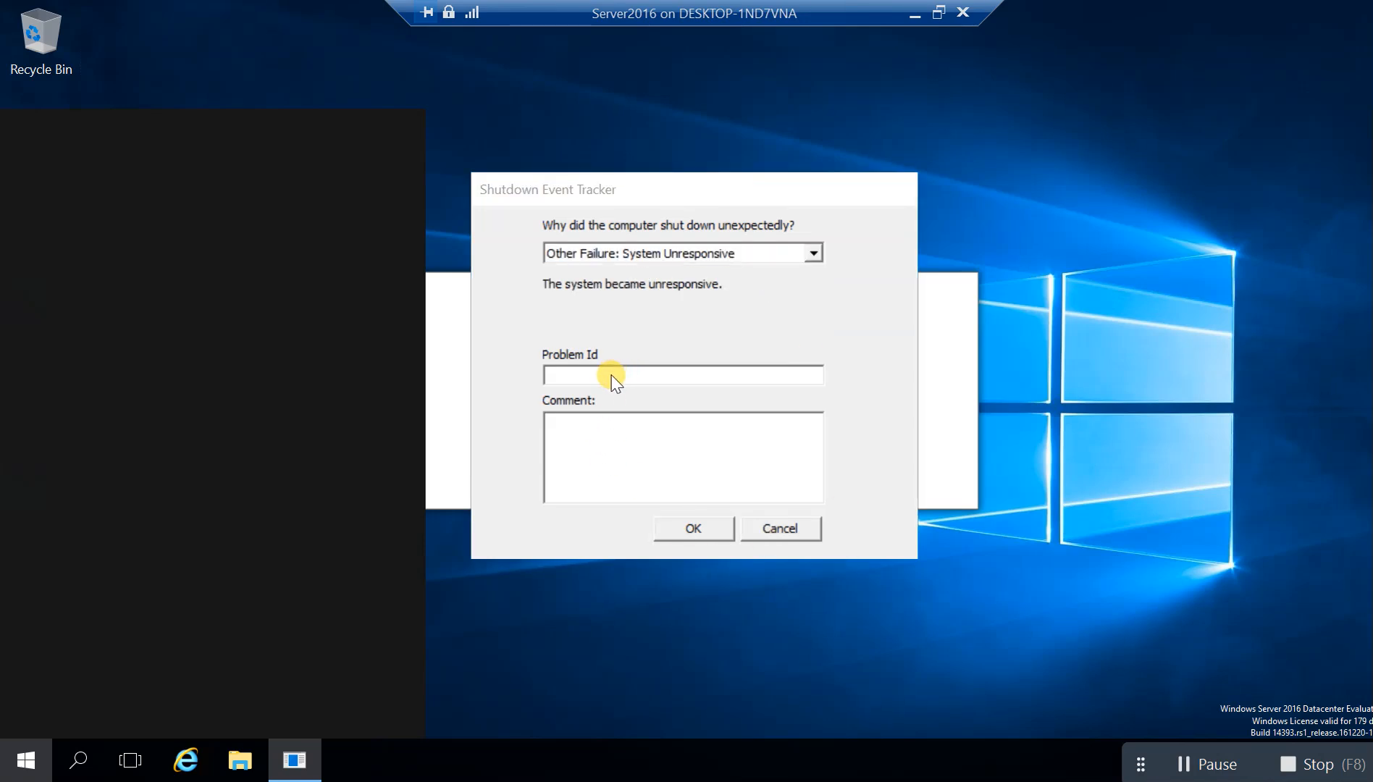
click(693, 528)
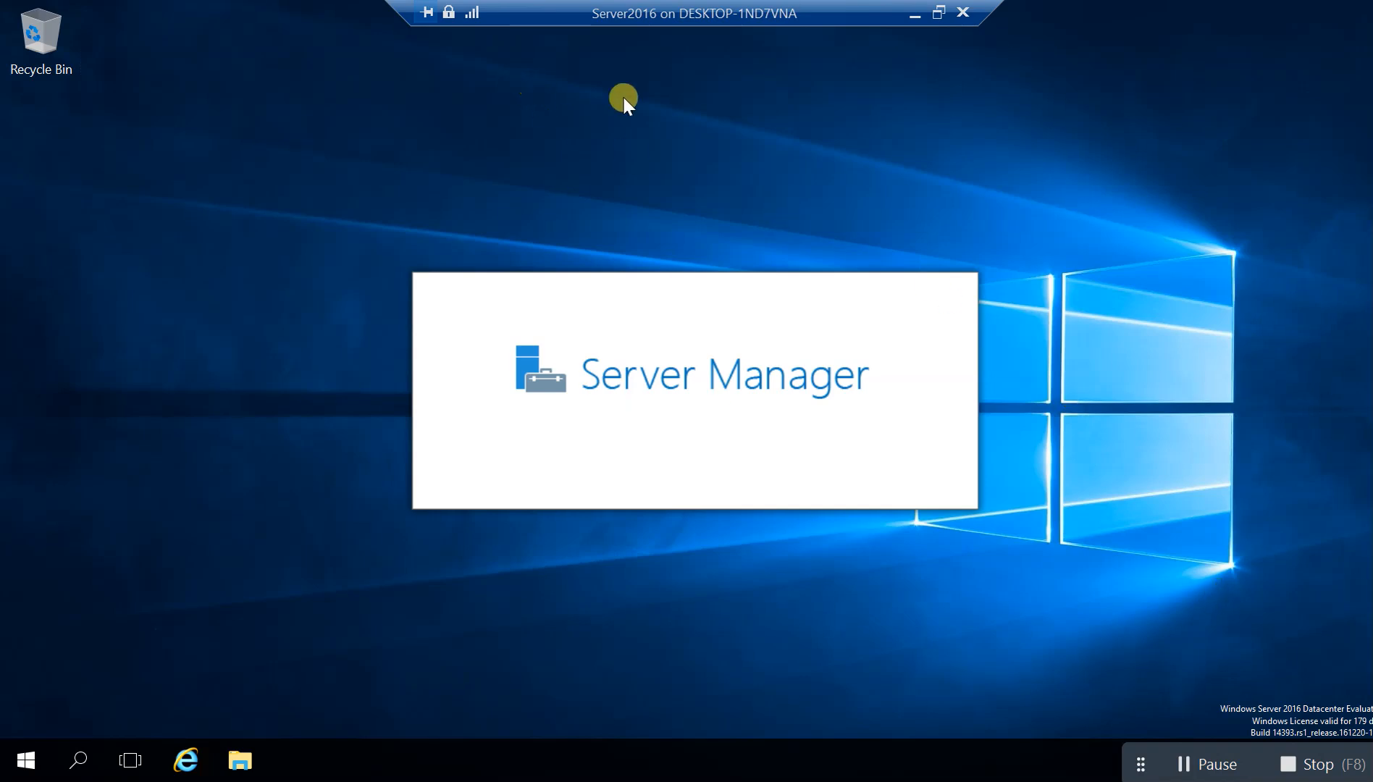
Minimize the Server2016 and Win10 consoles, restore Server2016, then switch to Hyper-V Manager
click(913, 14)
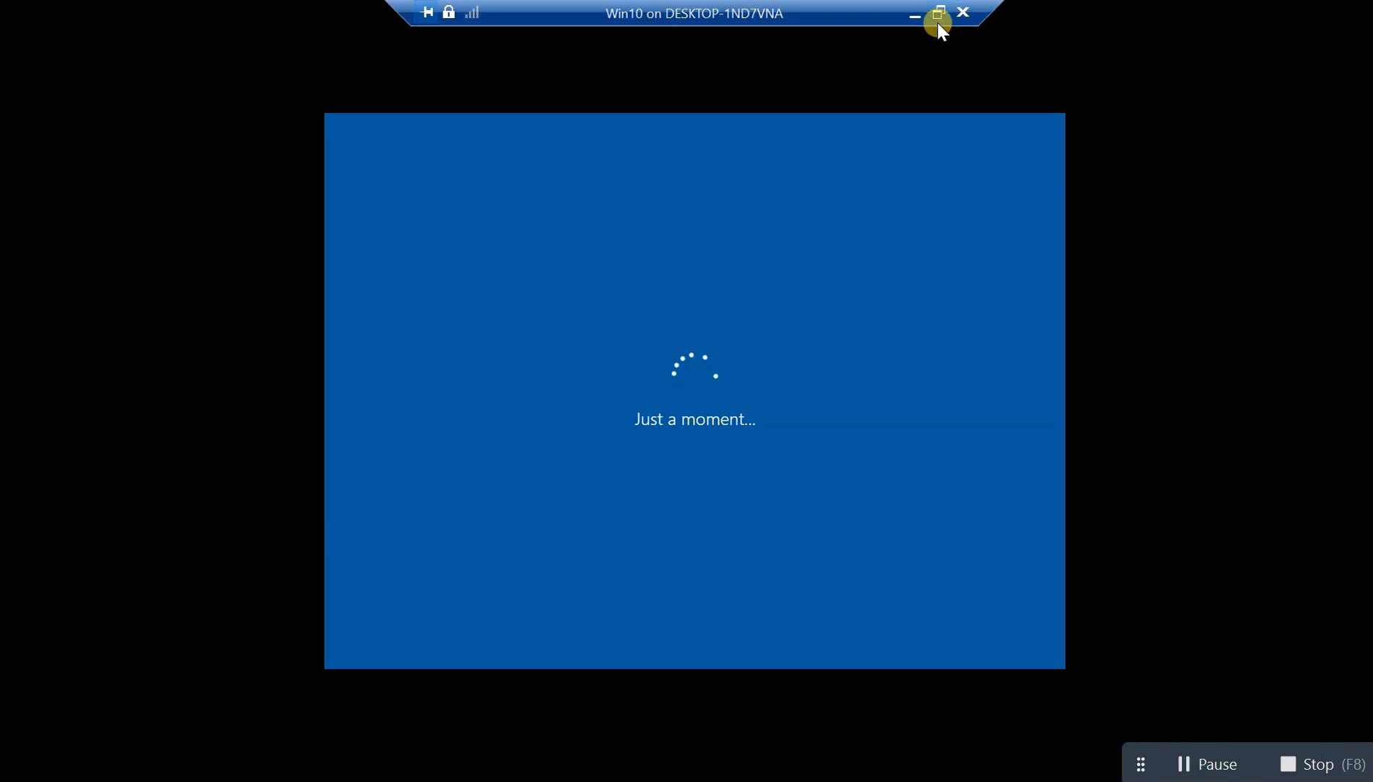
click(916, 15)
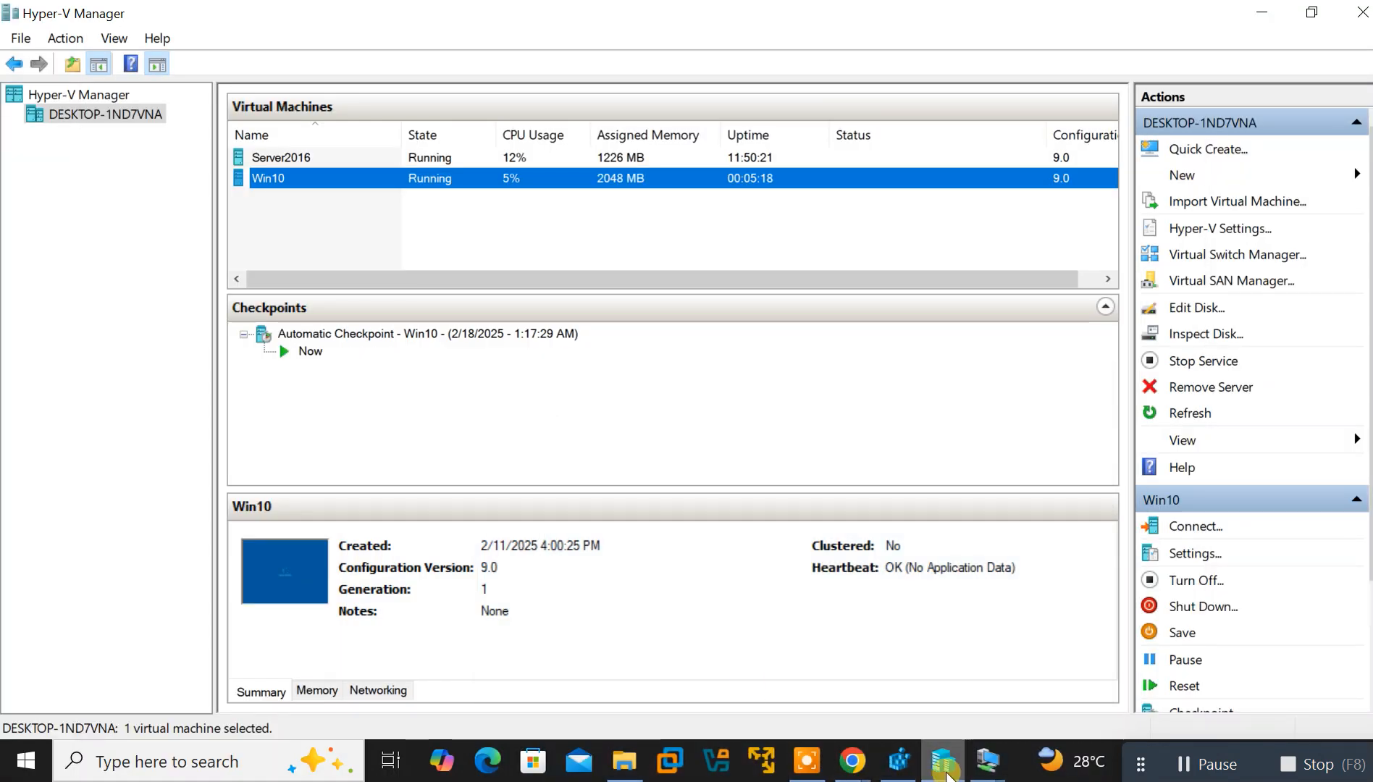
mouse_move(988, 761)
click(1064, 675)
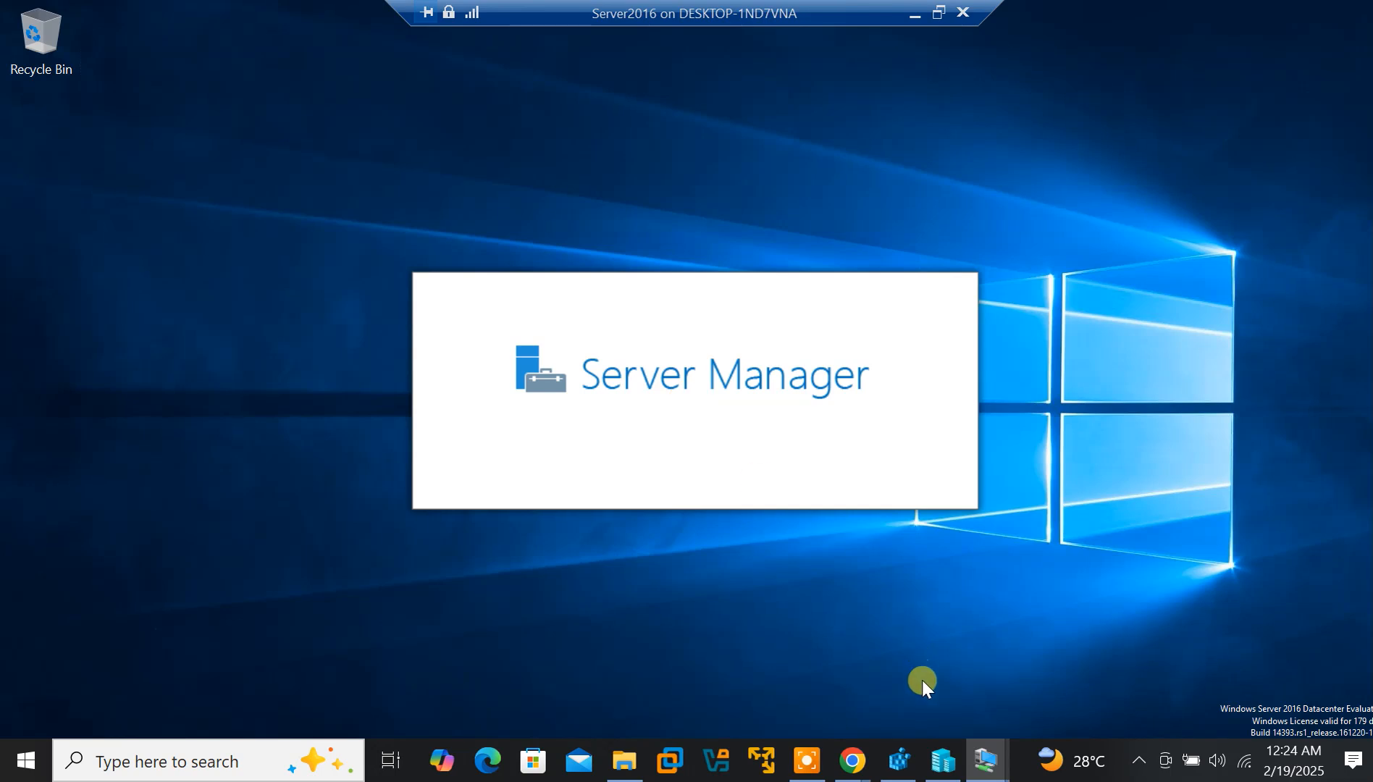
click(943, 759)
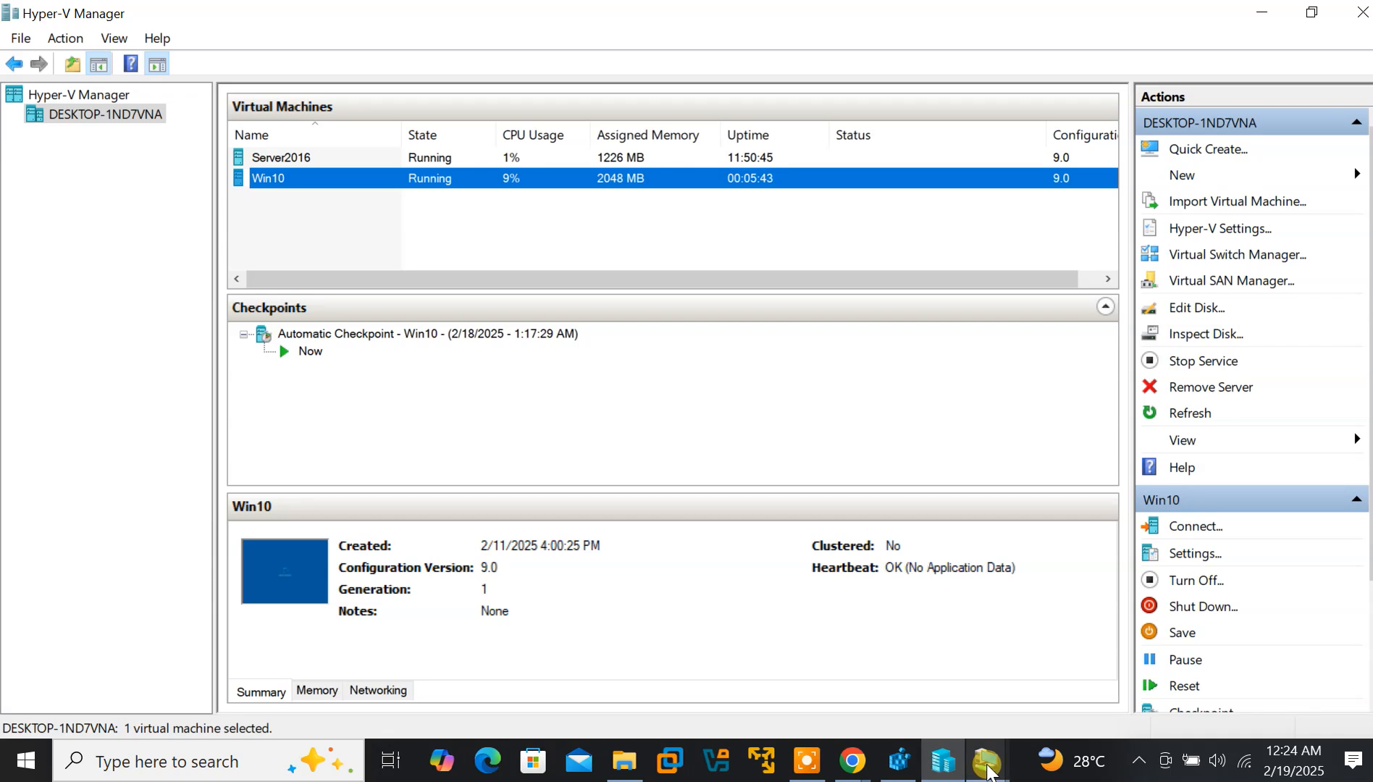
Select the Server2016 virtual machine in Hyper-V Manager's list
click(286, 158)
click(282, 178)
click(279, 158)
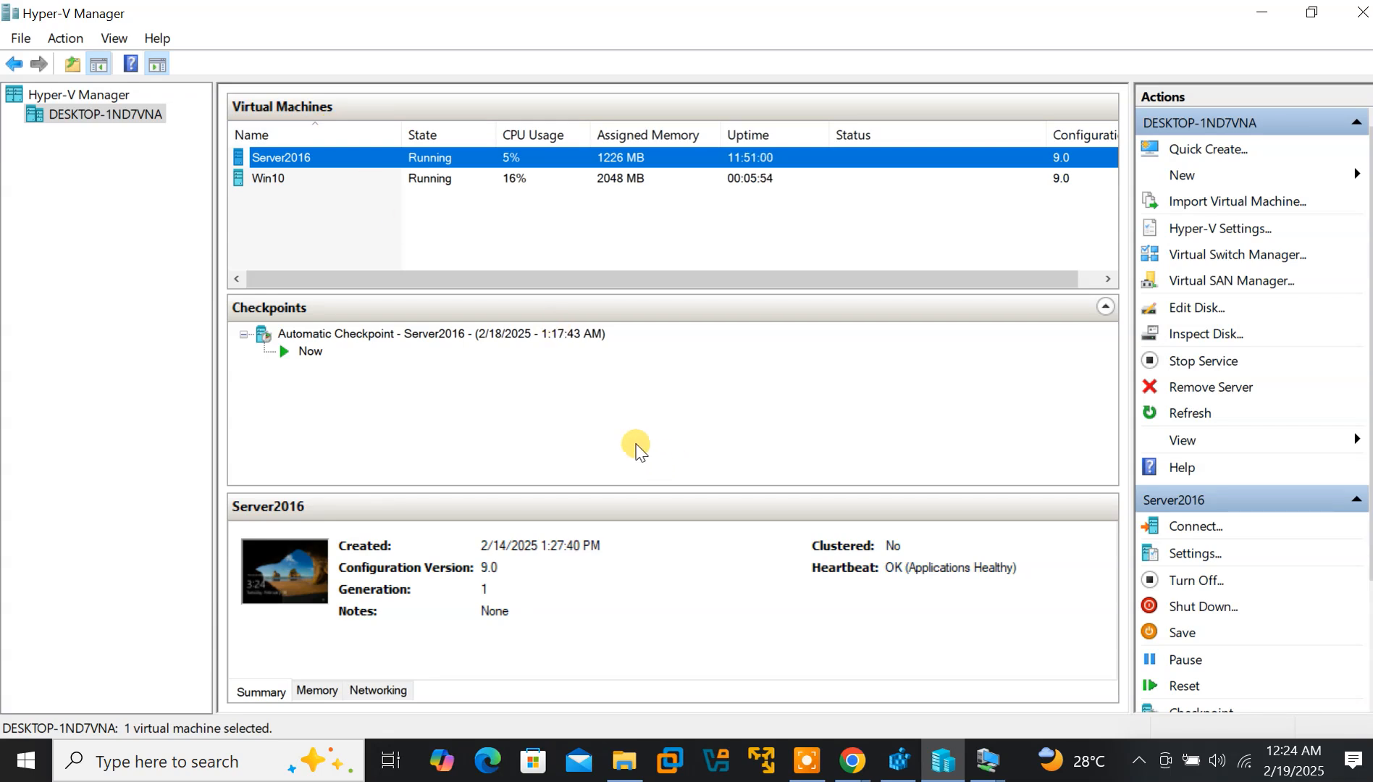
click(672, 762)
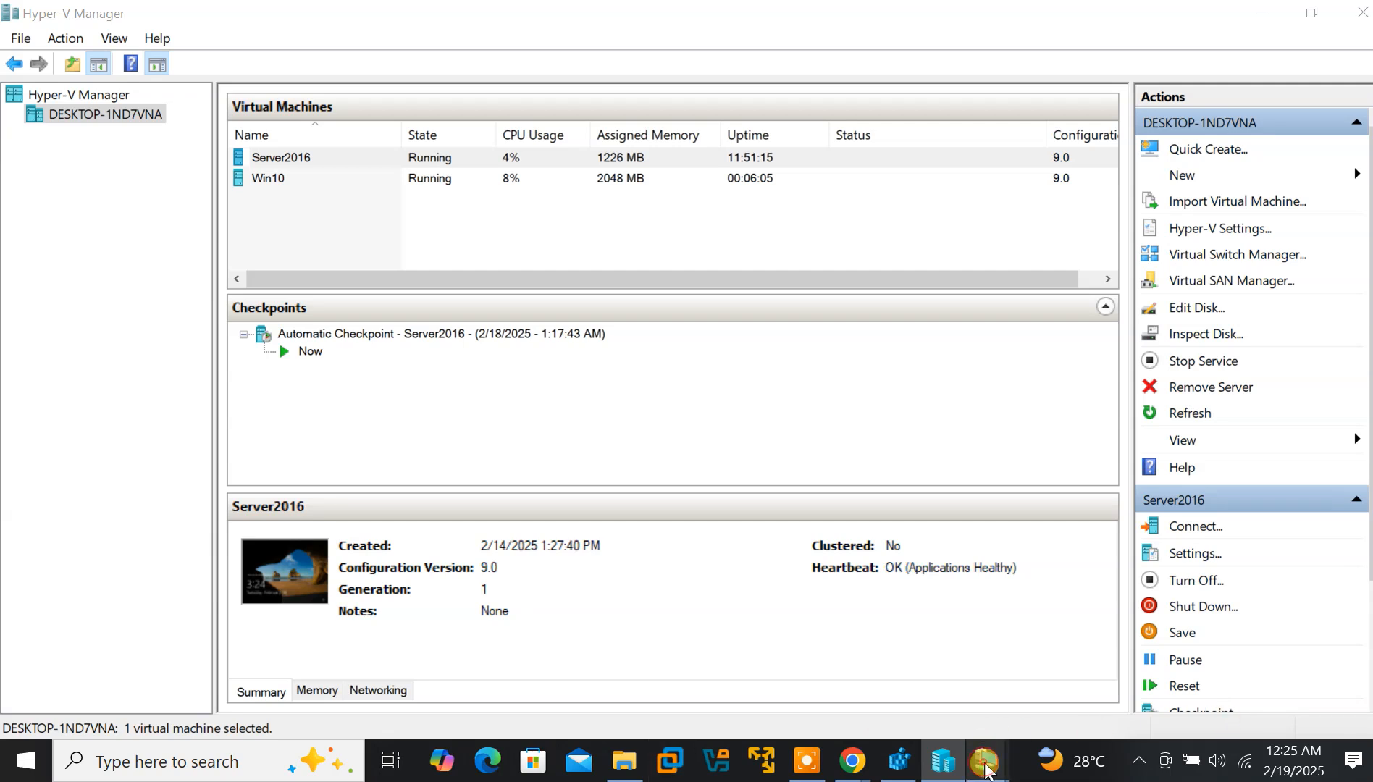
Bring the Server2016 console to the front and close the VMware Workstation window
mouse_move(987, 769)
click(904, 668)
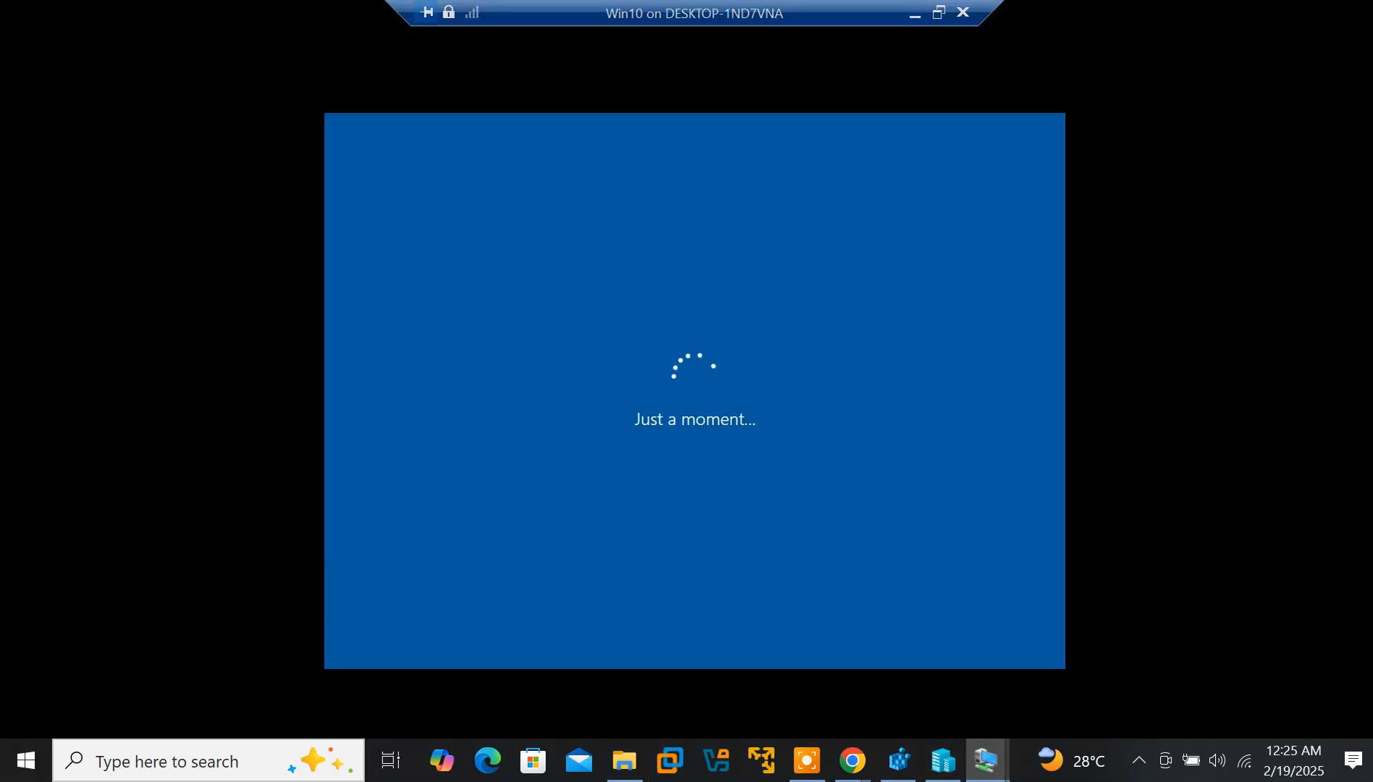
mouse_move(988, 761)
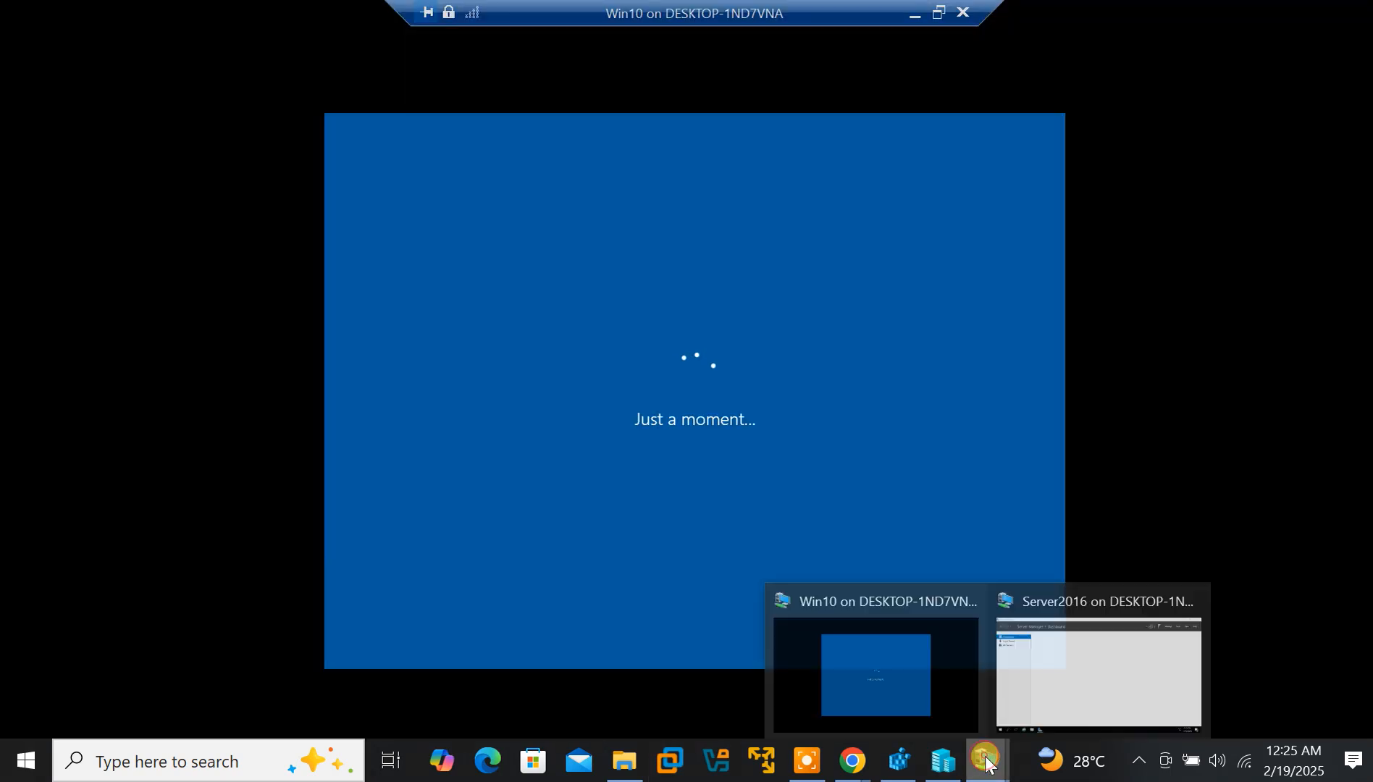
click(1062, 690)
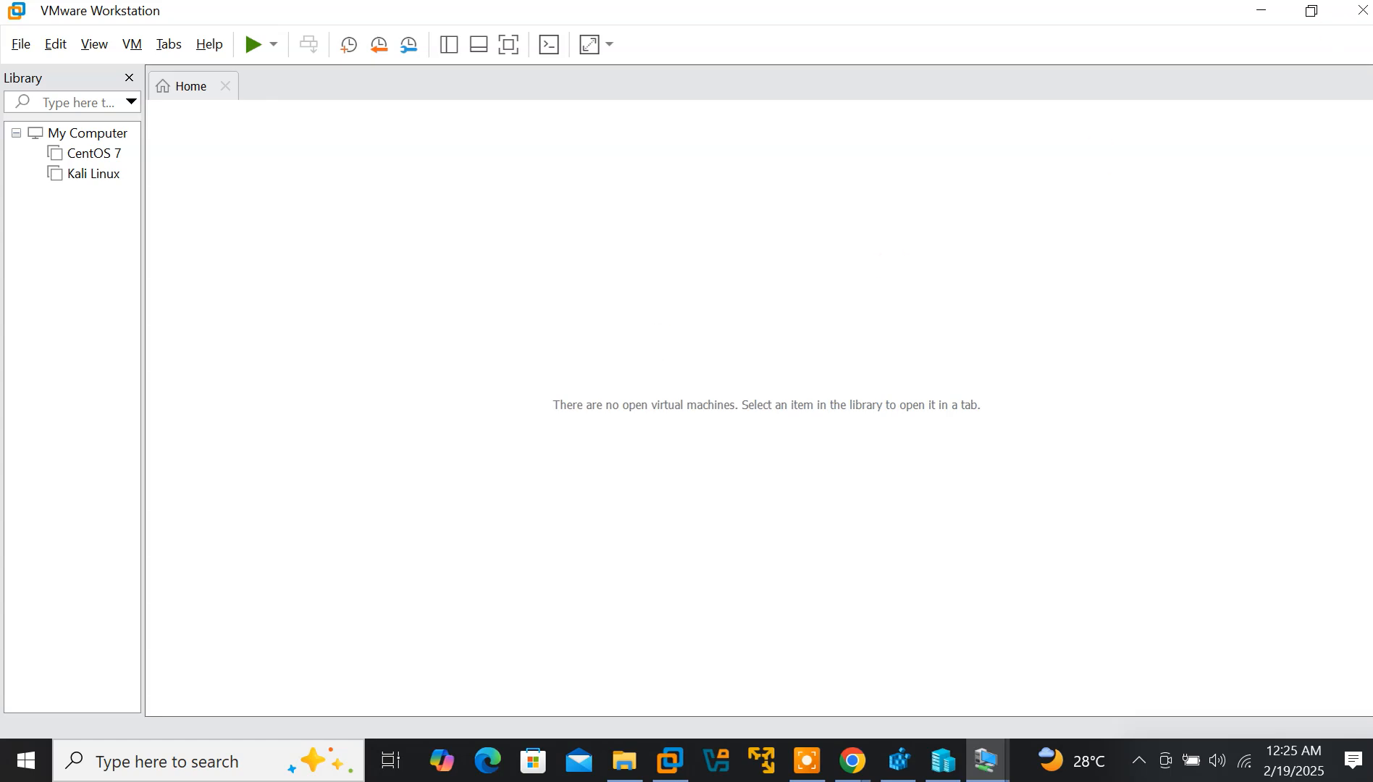
click(1271, 11)
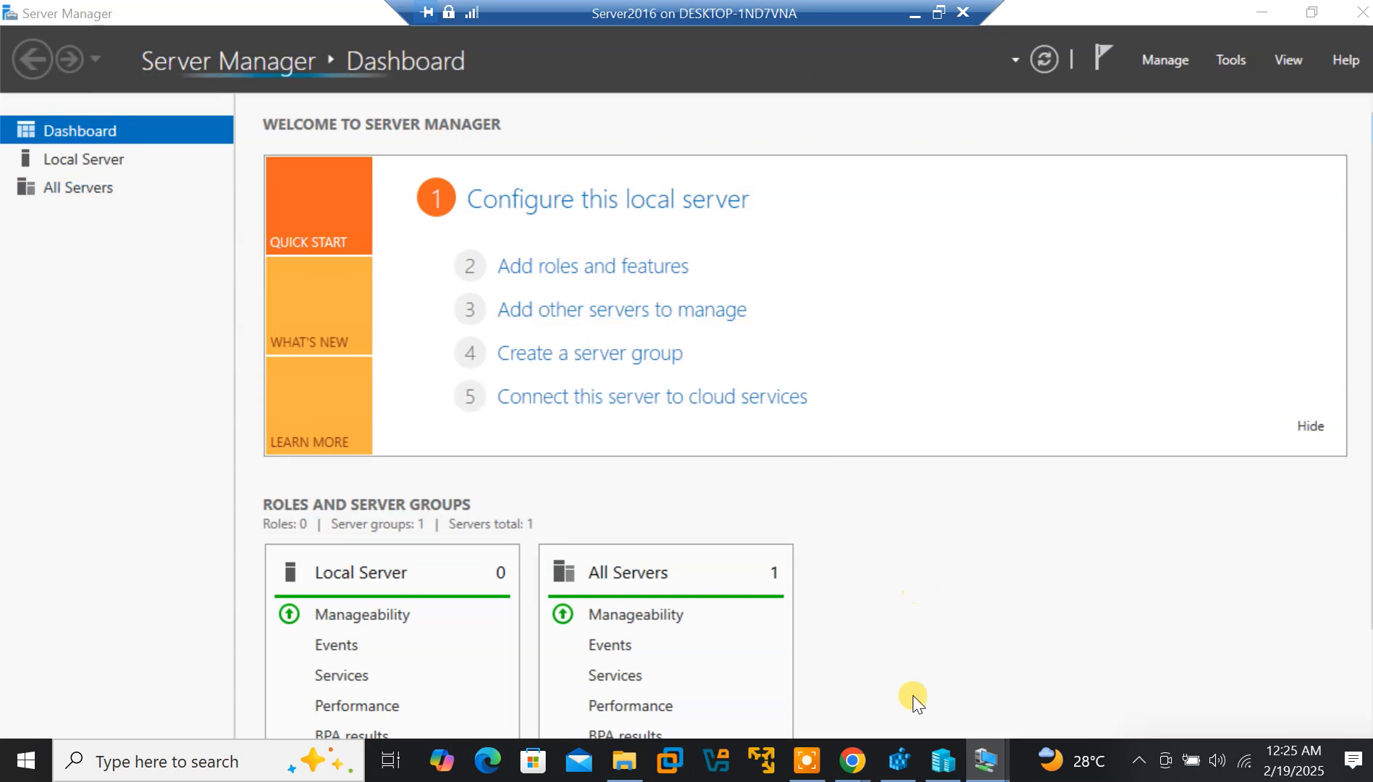
Restore down and minimize Server Manager to reveal the empty Server2016 desktop
click(813, 766)
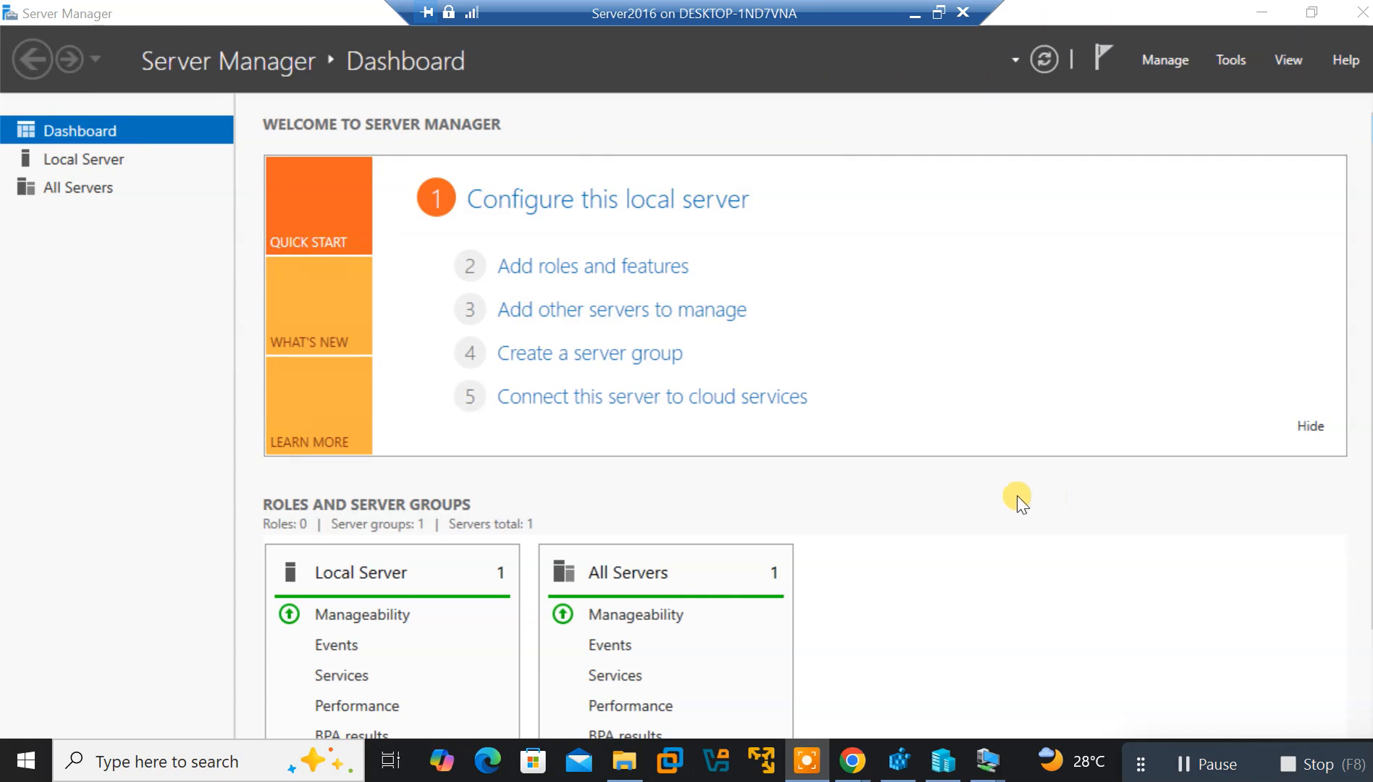
click(1179, 209)
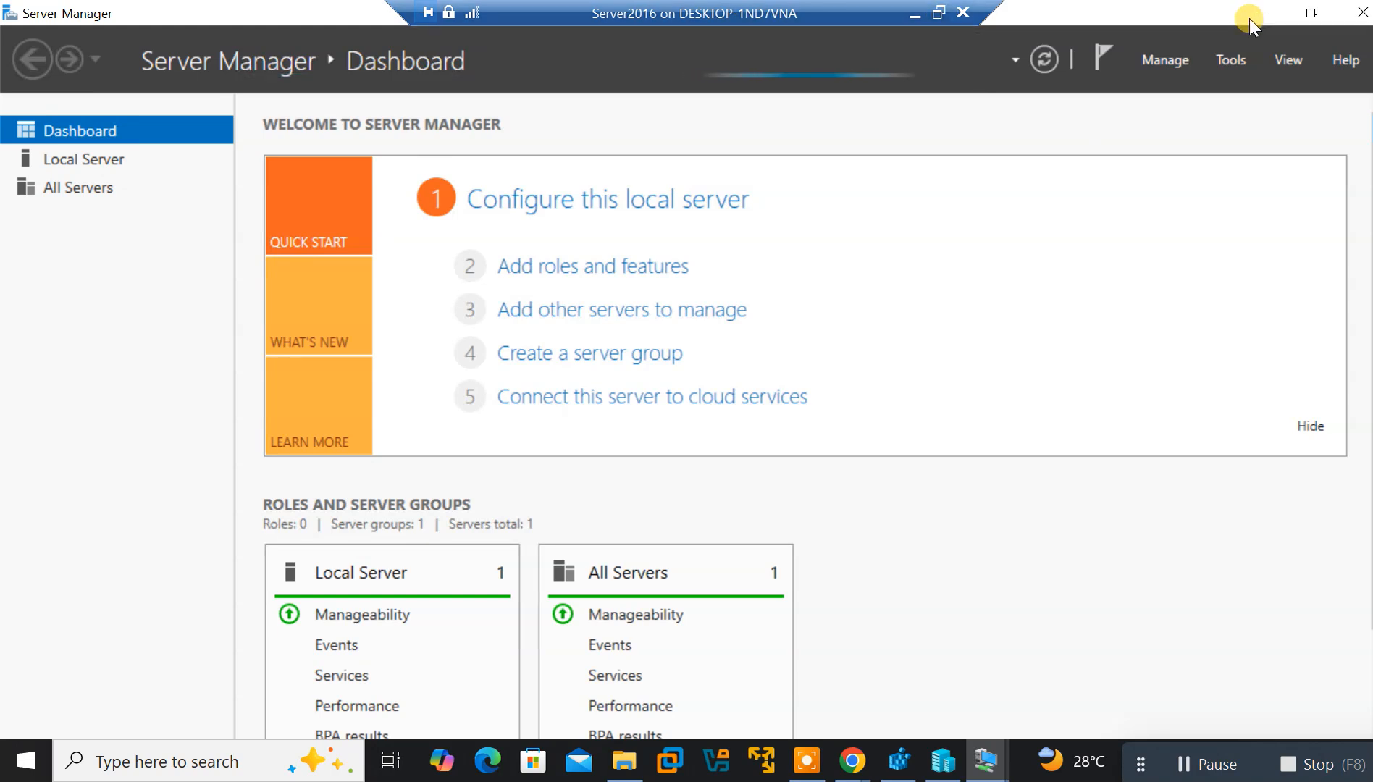
click(1310, 14)
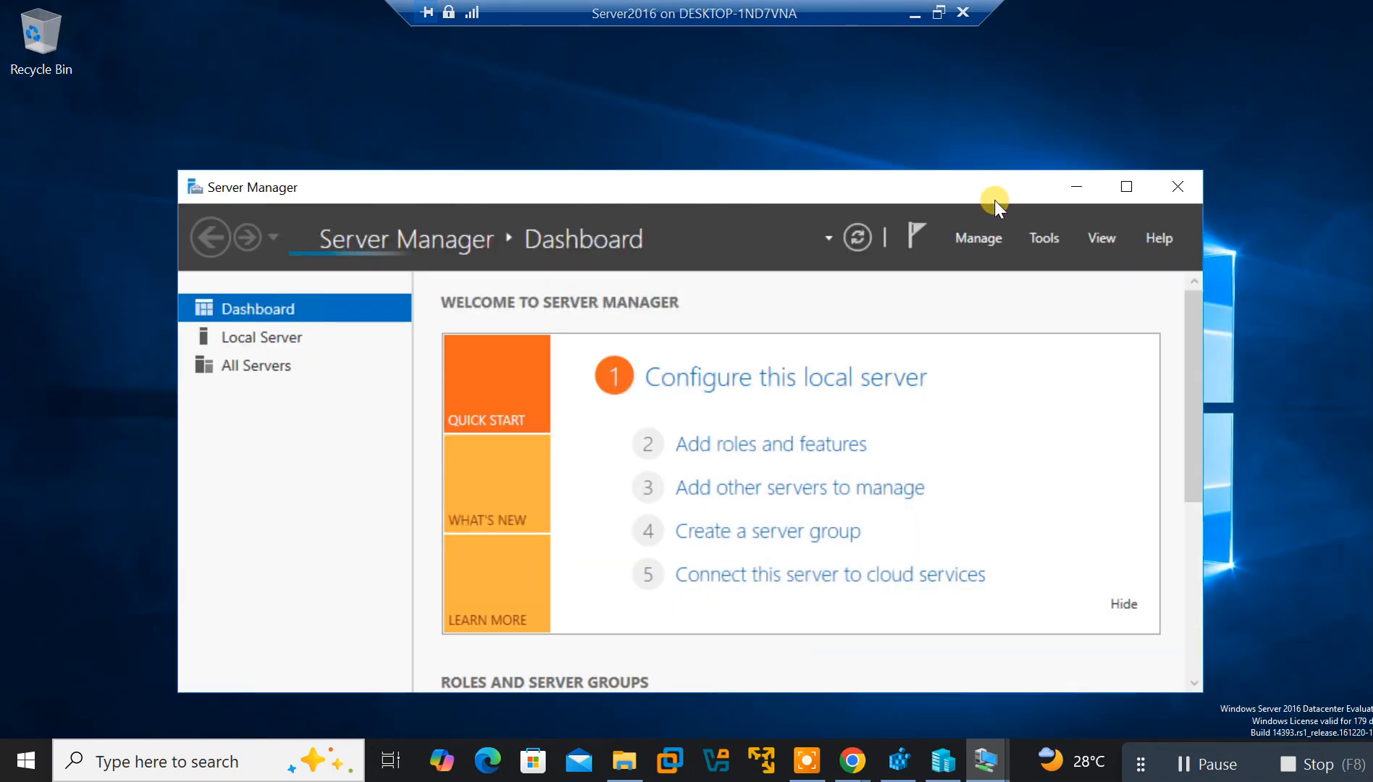
click(1077, 193)
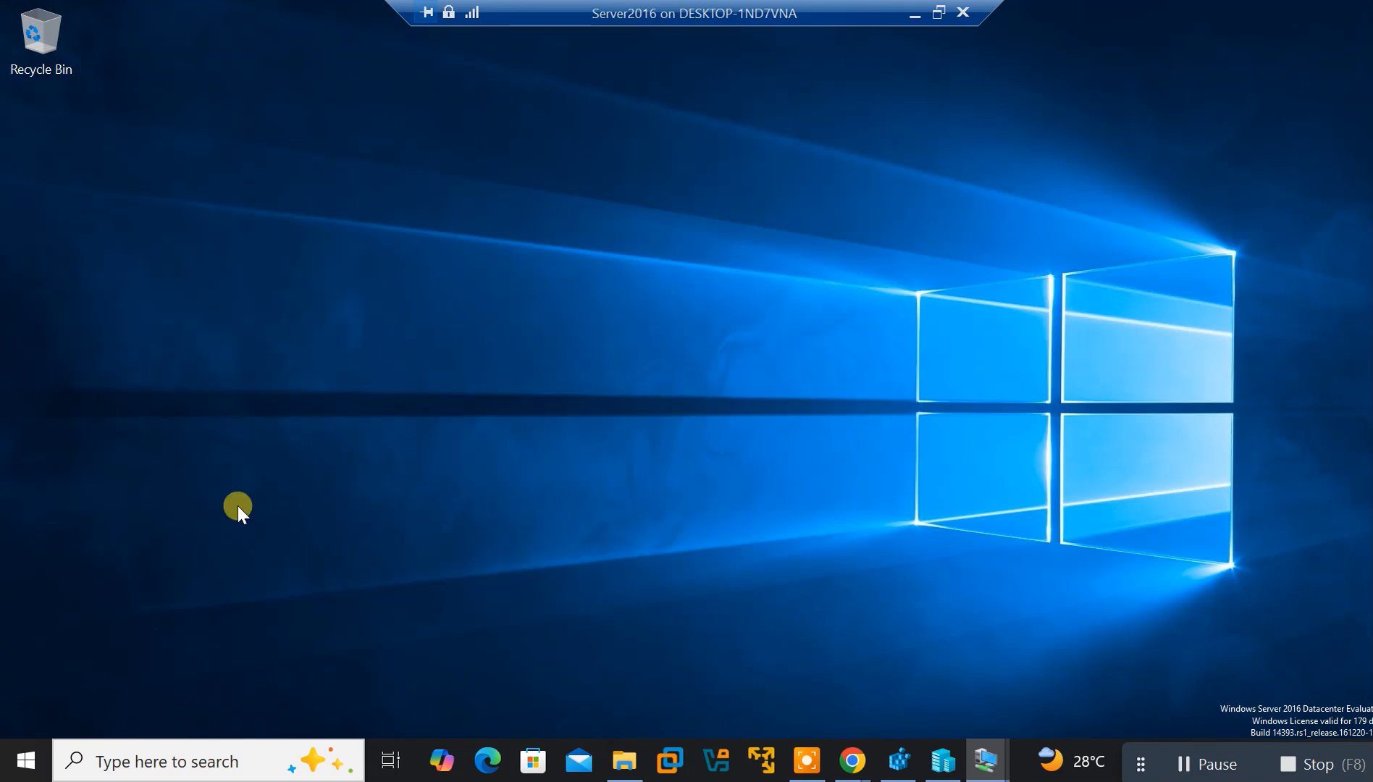
From the Start menu, open the Time & language settings on the Server2016 guest
key(super)
key(super)
key(super)
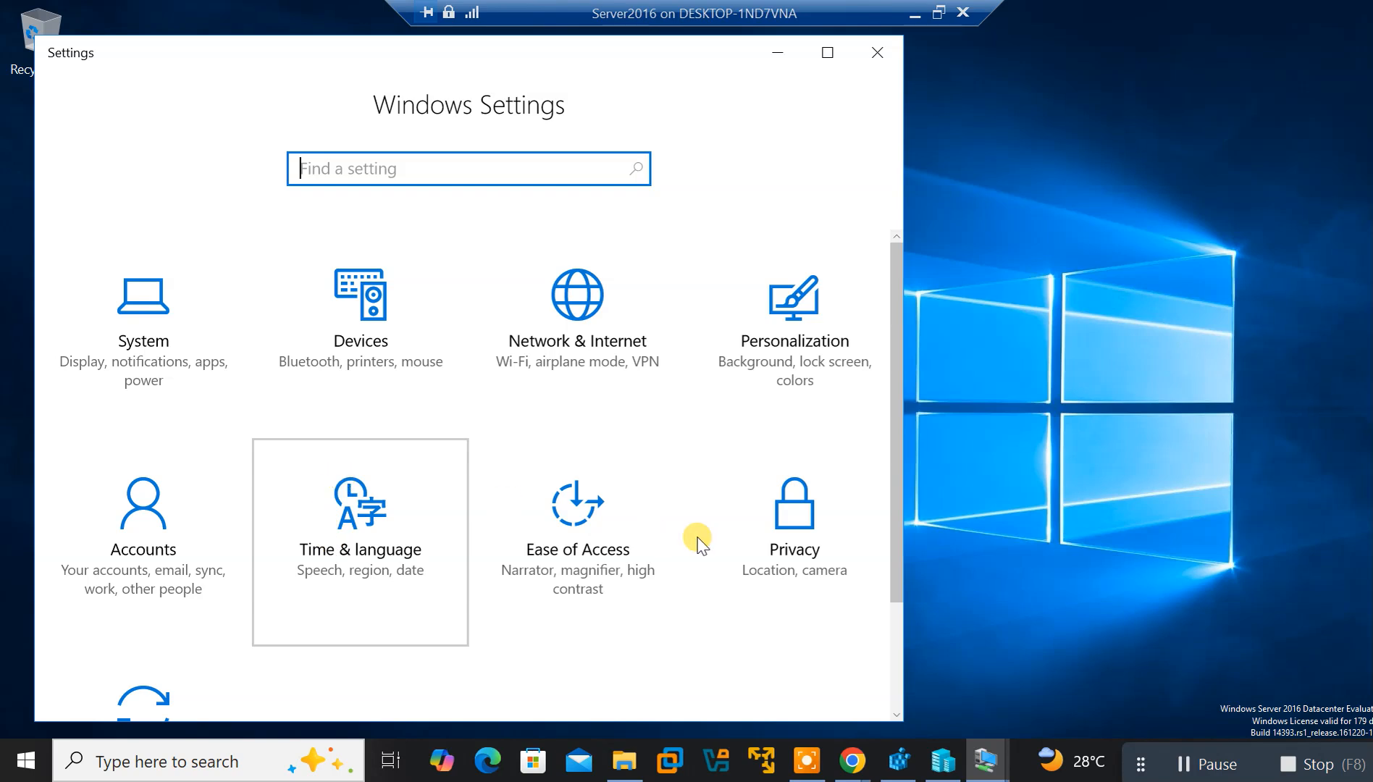
click(360, 527)
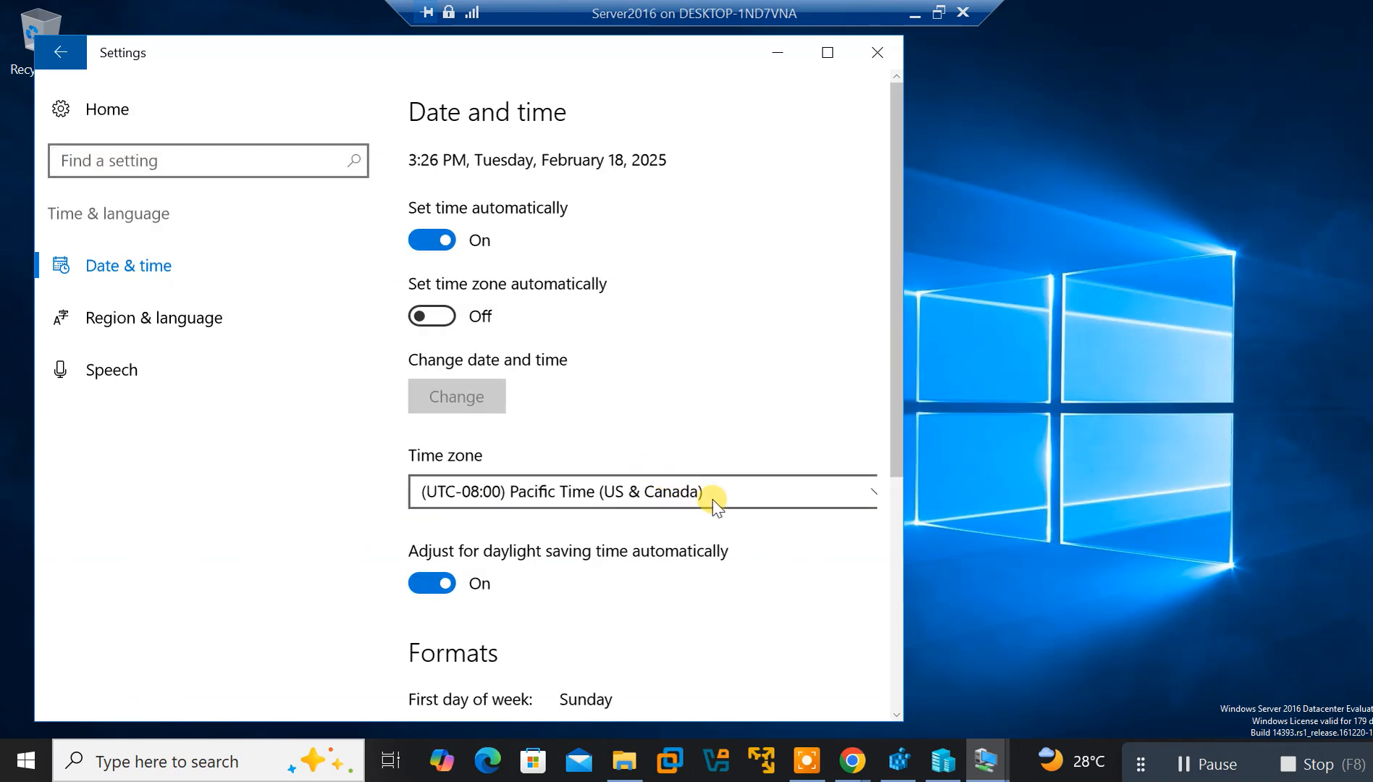
Select (UTC+01:00) West Central Africa, switch 'Set time zone automatically' On, and return Home
click(652, 493)
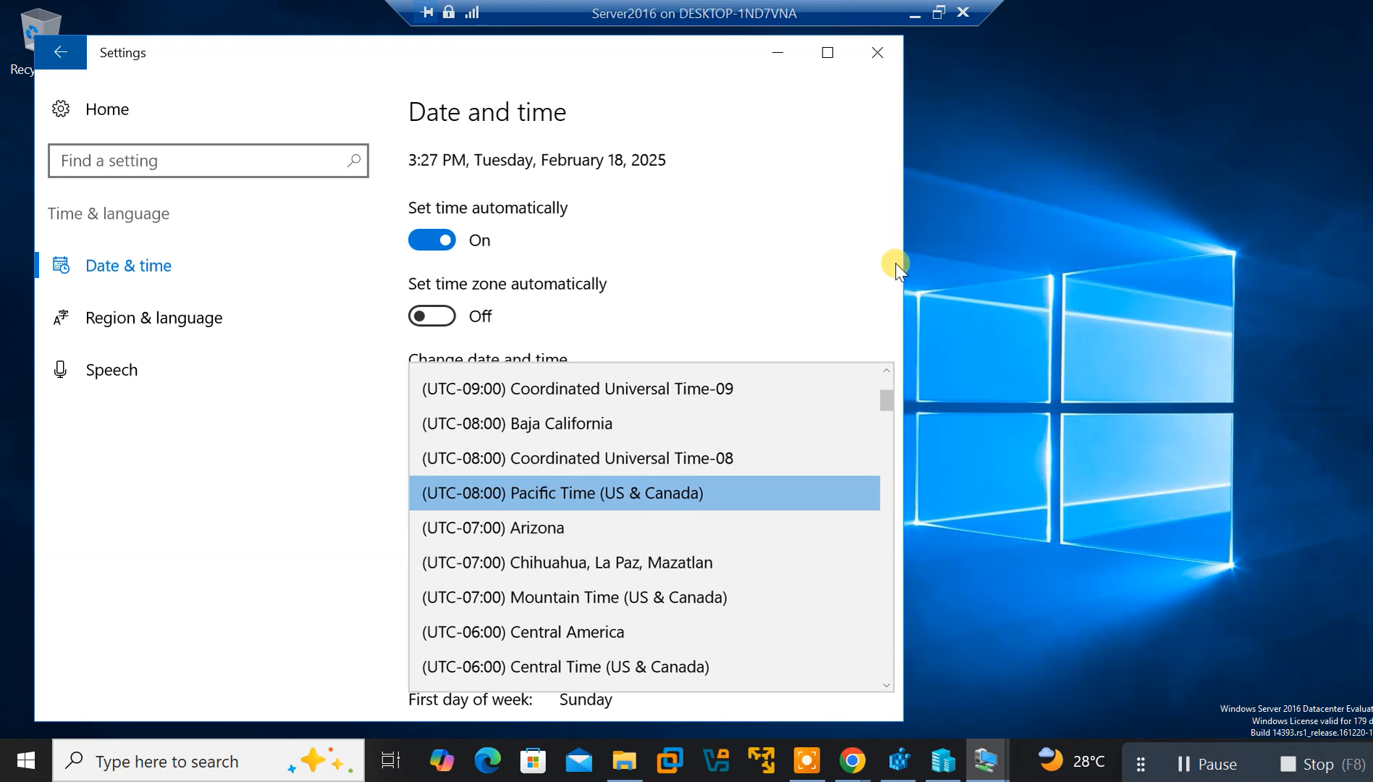
drag(902, 269, 1041, 289)
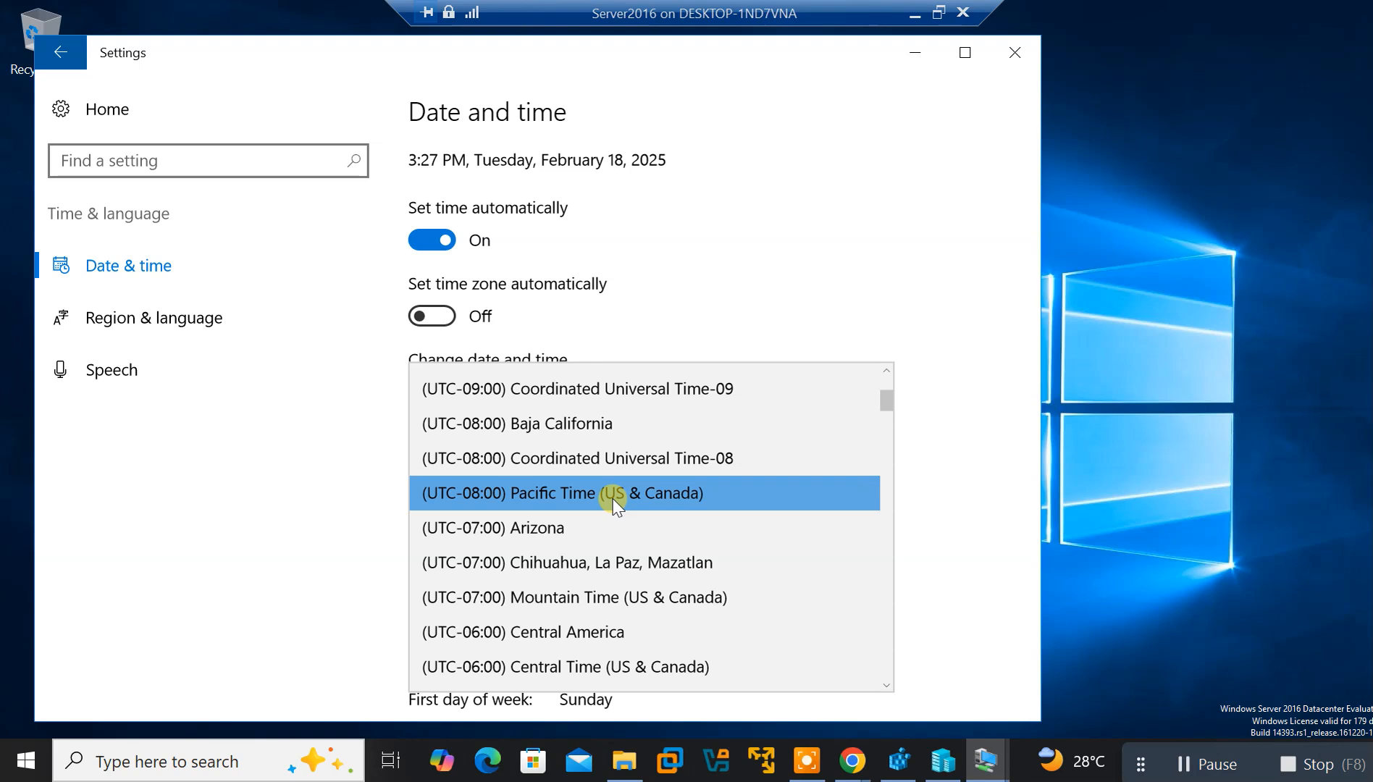
key(Down)
key(Down)
key(Down)
key(Down)
key(Down)
key(Down)
key(Down)
key(Down)
key(Down)
key(Down)
key(Down)
key(Down)
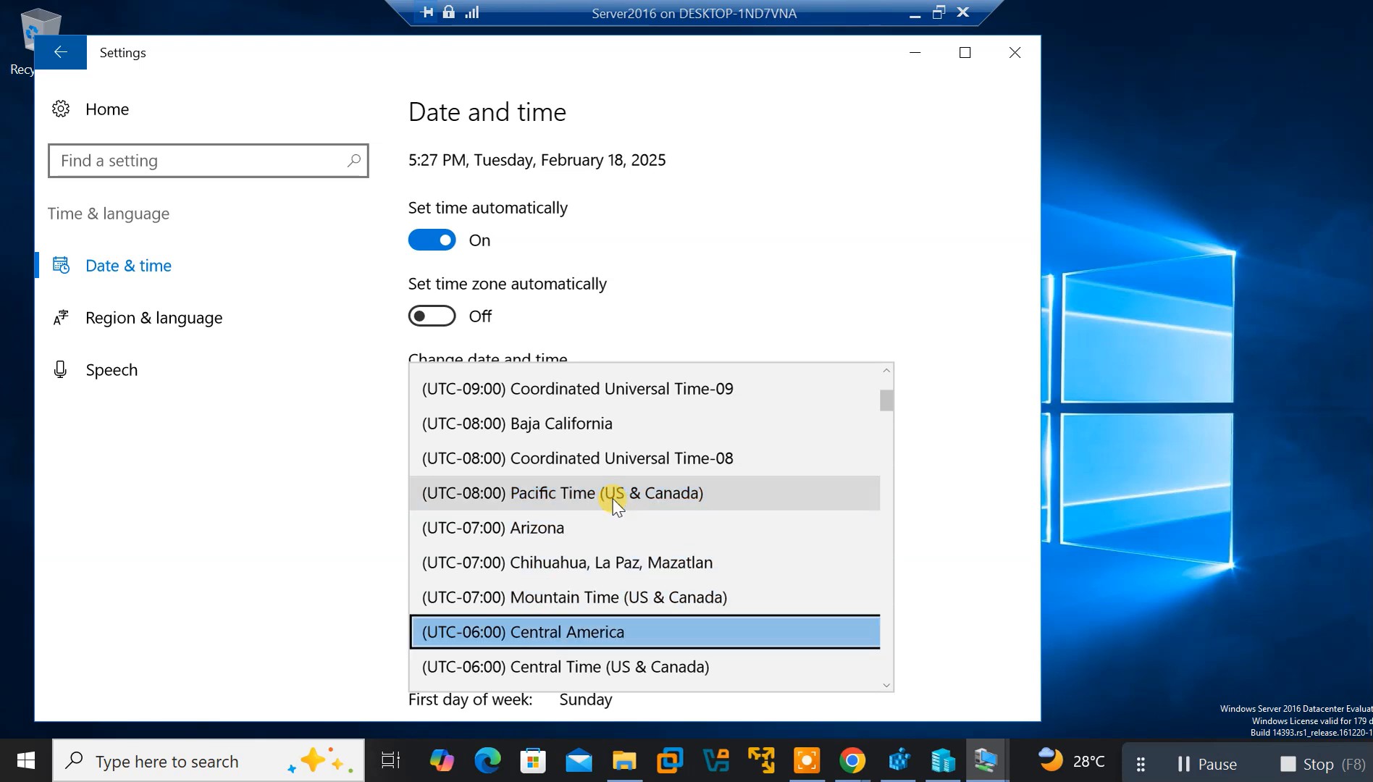
key(Down)
key(Down)
key(Down)
key(Down)
key(Down)
key(Down)
key(Down)
key(Down)
key(Down)
key(Down)
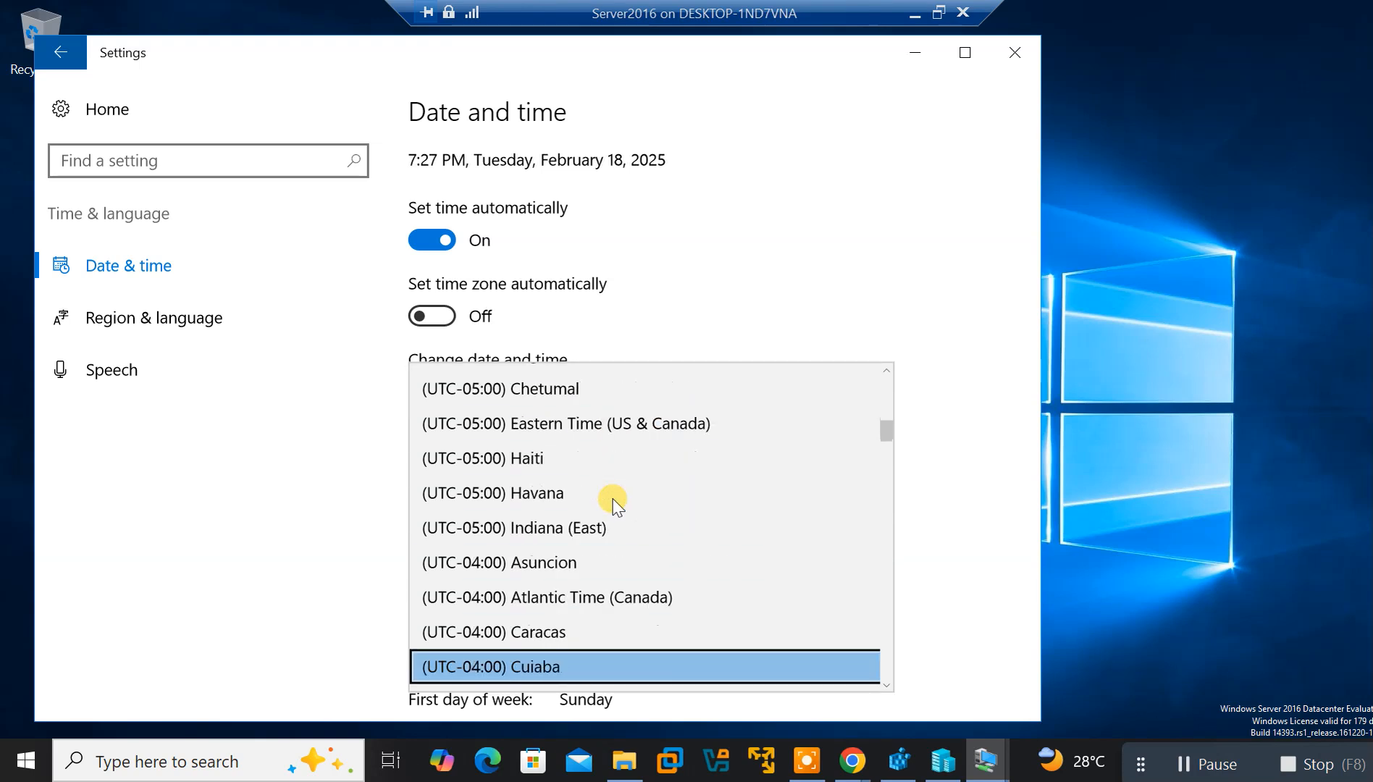
key(Down)
key(Down)
key(Down)
key(Down)
key(Down)
key(Down)
key(Down)
key(Down)
key(Down)
key(Down)
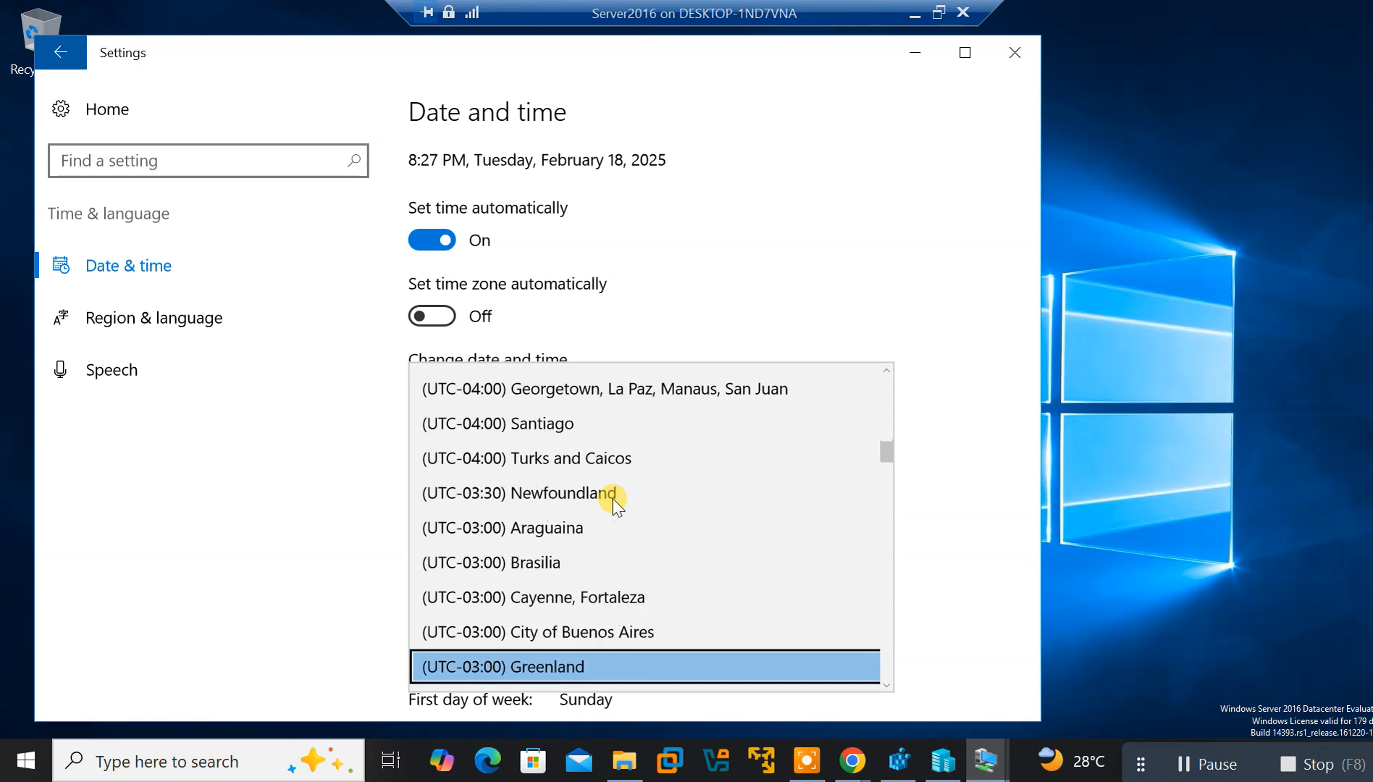
key(Down)
key(Down)
key(Down)
key(Down)
key(Down)
key(Down)
key(Down)
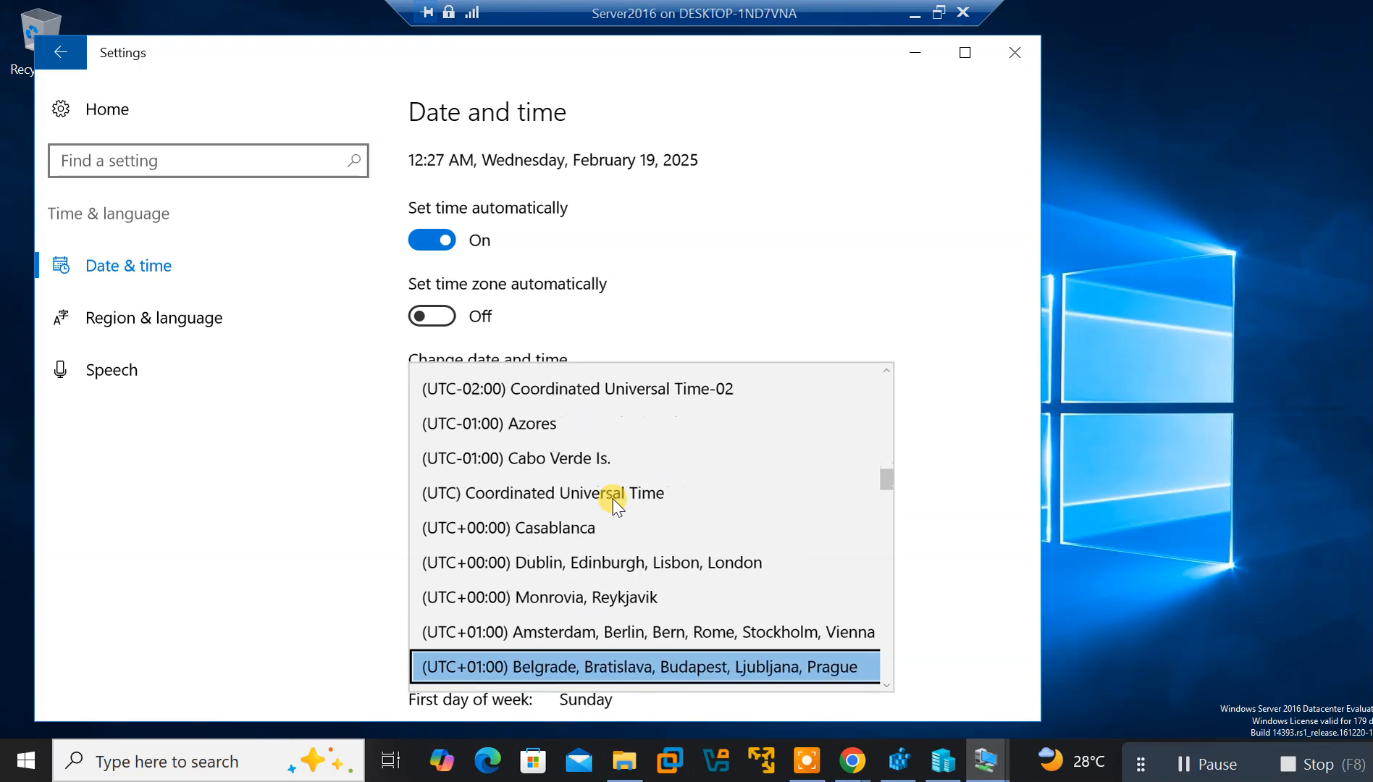
key(Down)
key(Down)
key(Down)
key(Down)
key(Down)
key(Up)
key(Up)
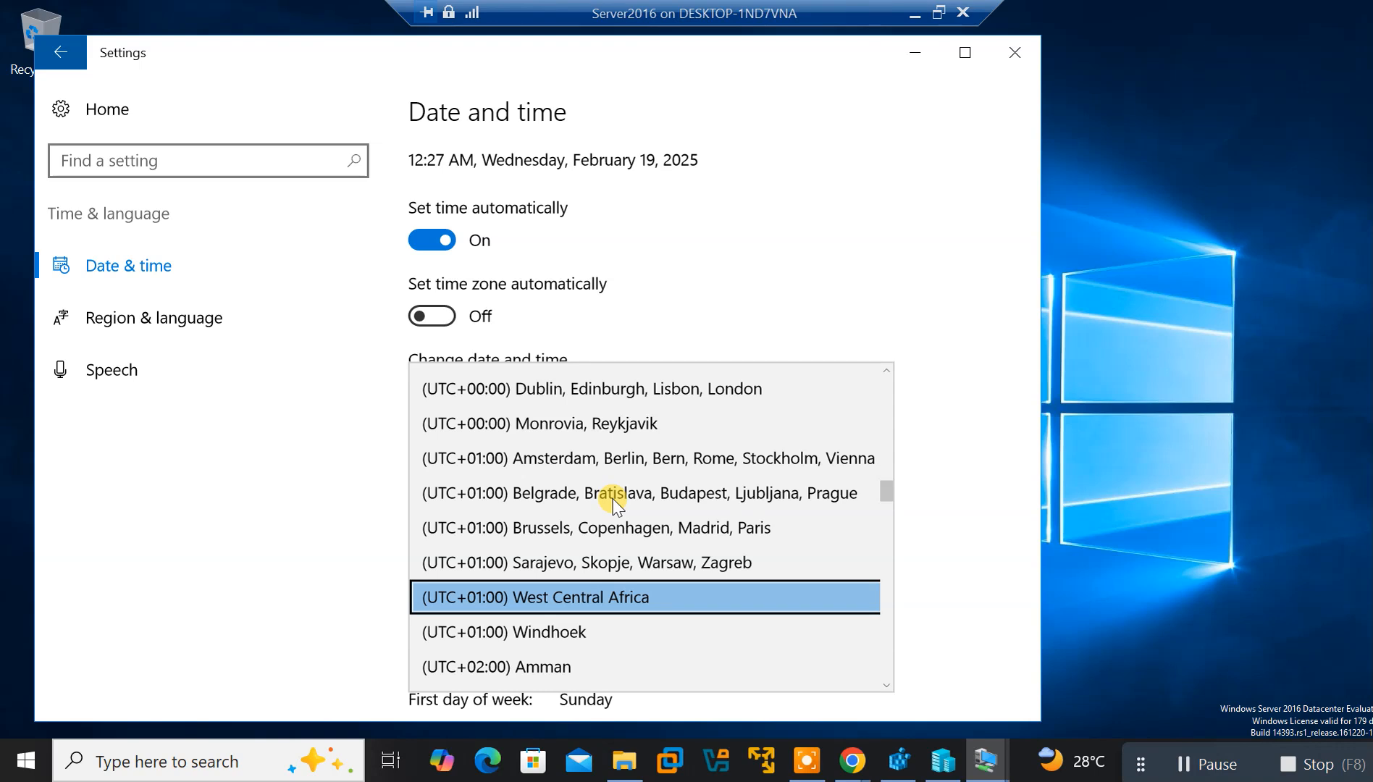
key(Return)
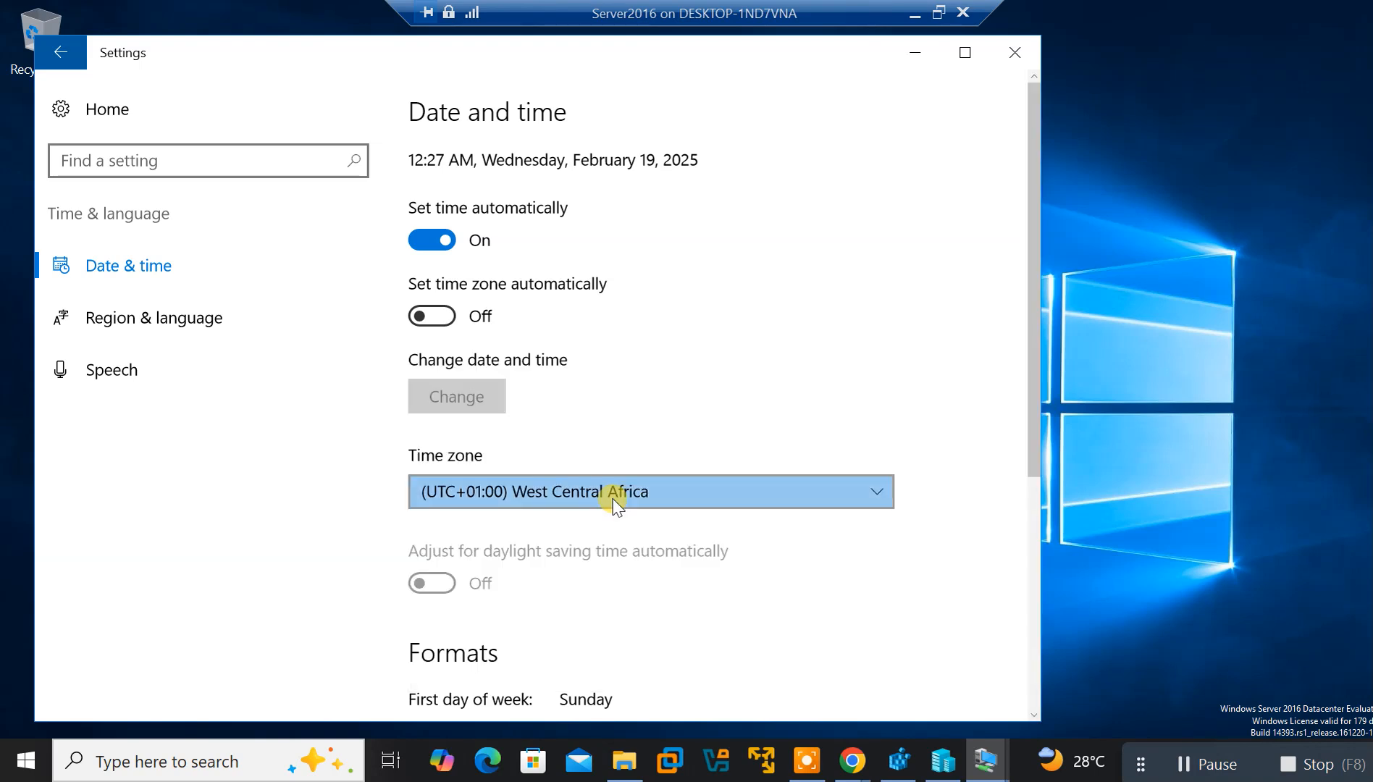
click(443, 319)
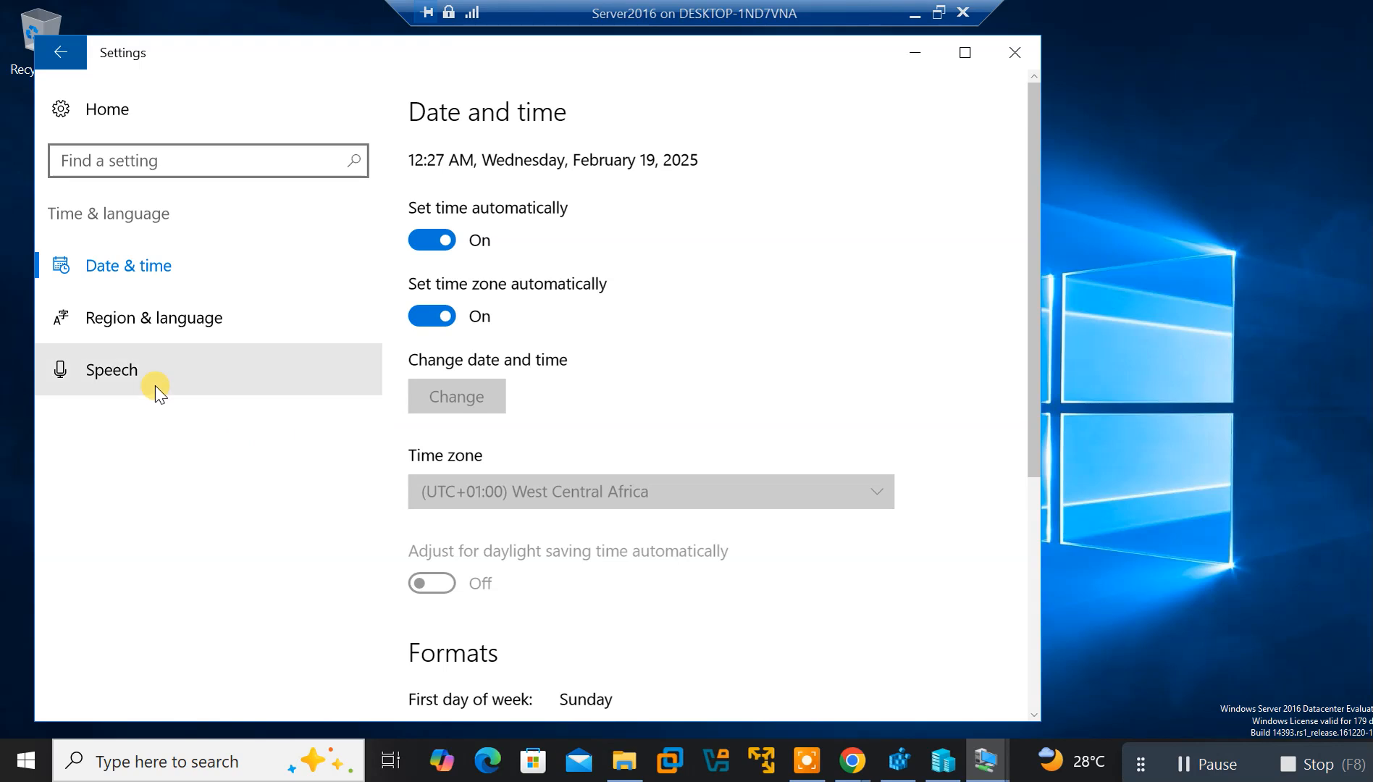
click(67, 62)
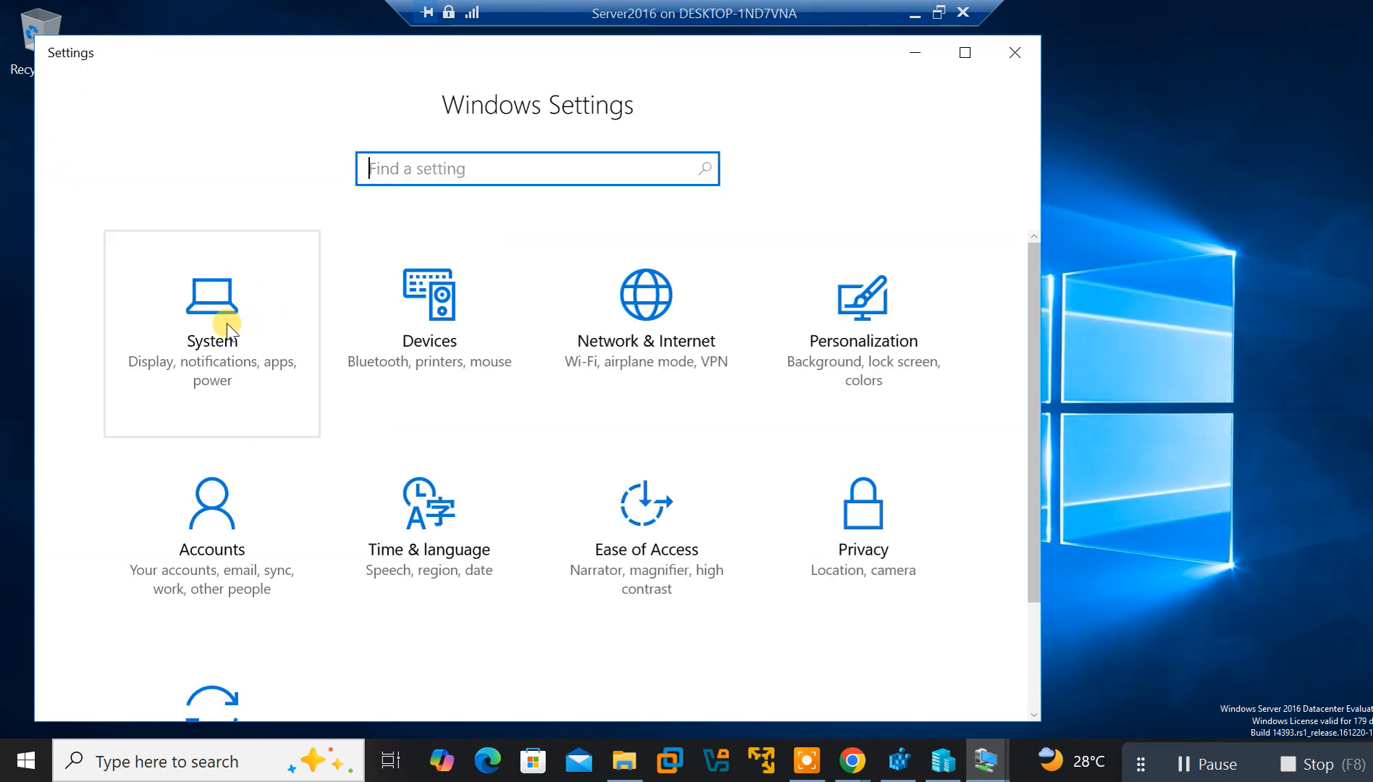
Under System > About, rename the PC to DC-01 and submit it
click(236, 344)
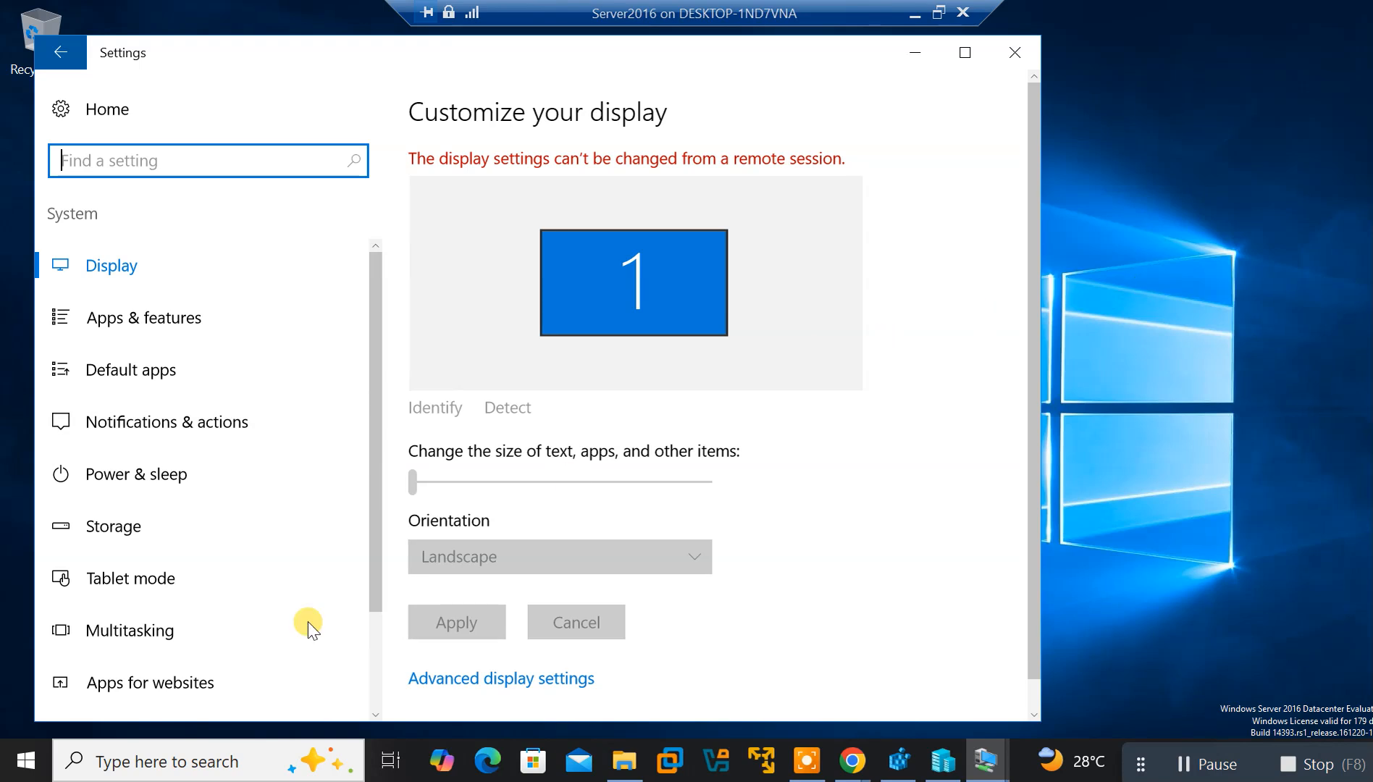
drag(372, 591, 370, 693)
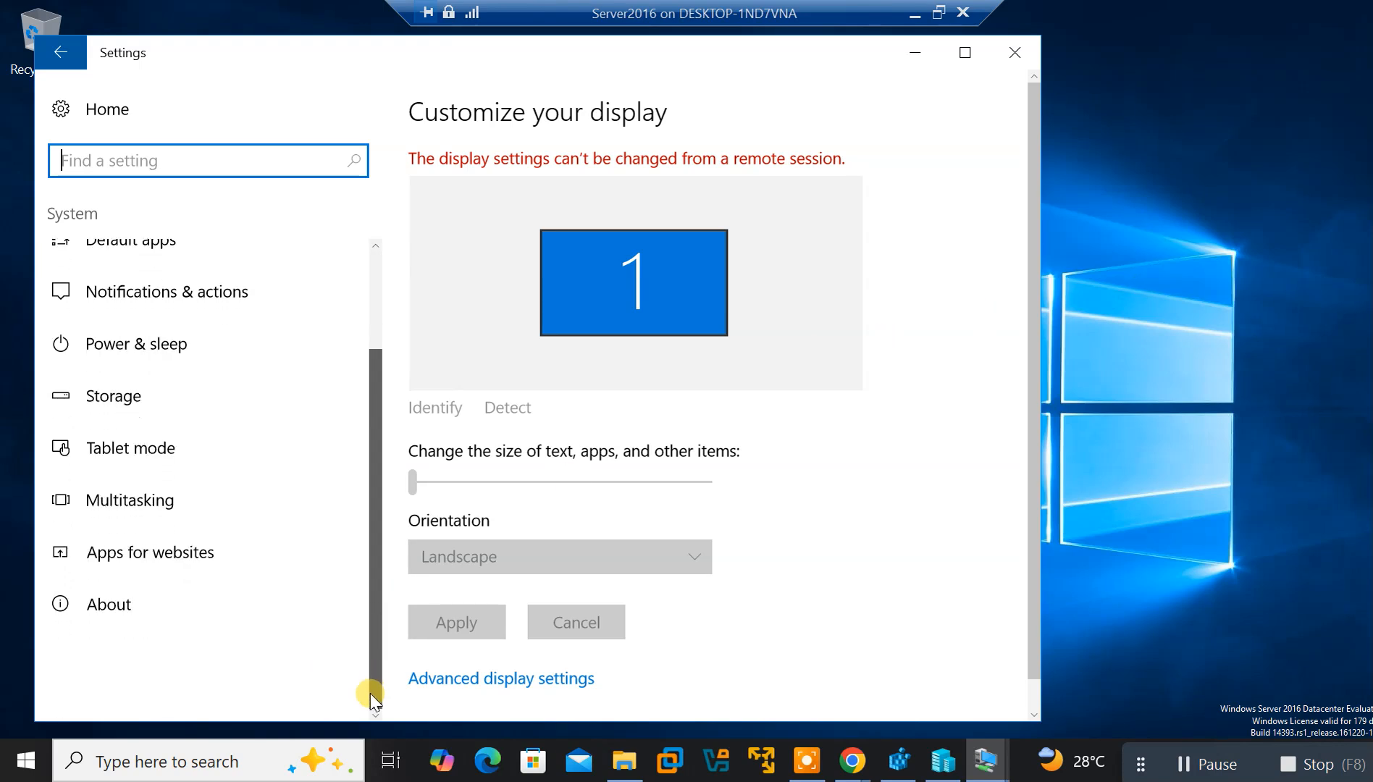
click(114, 617)
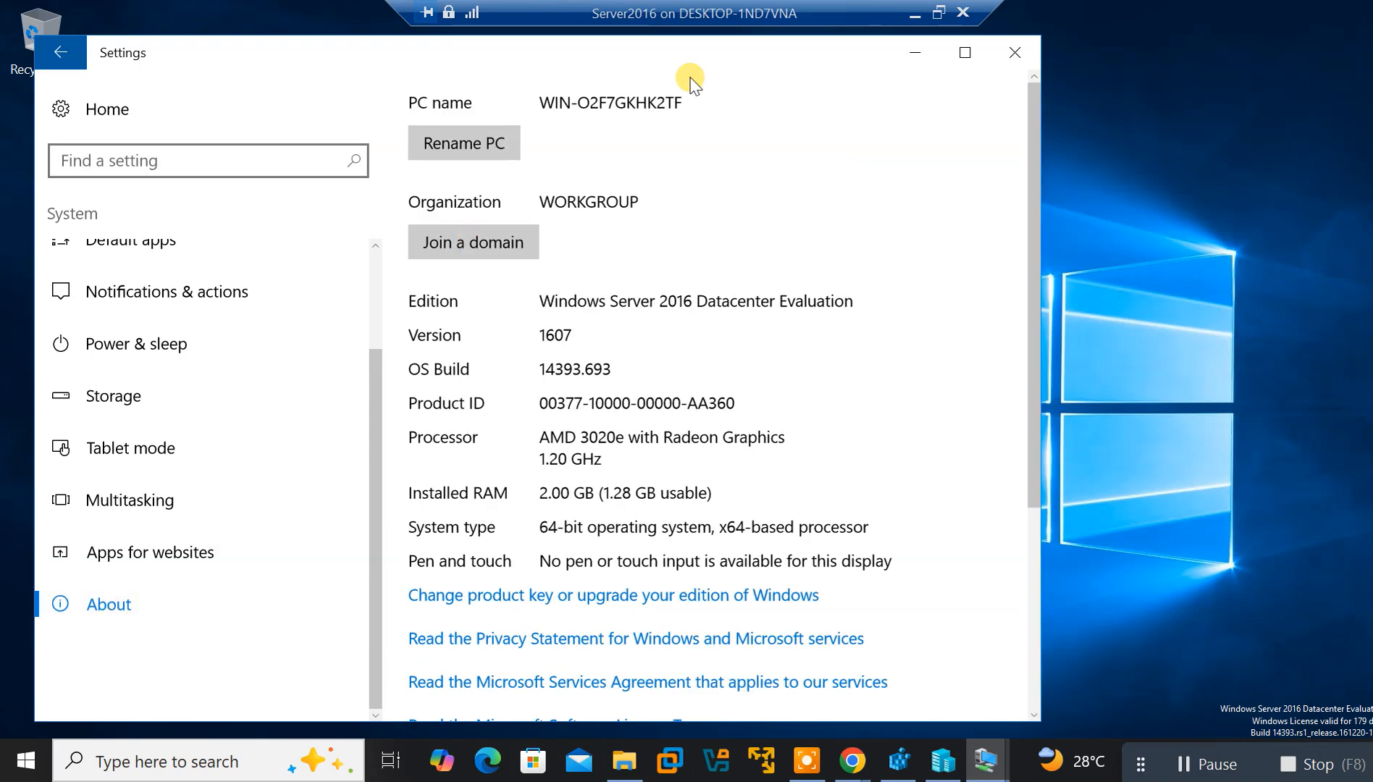
click(462, 135)
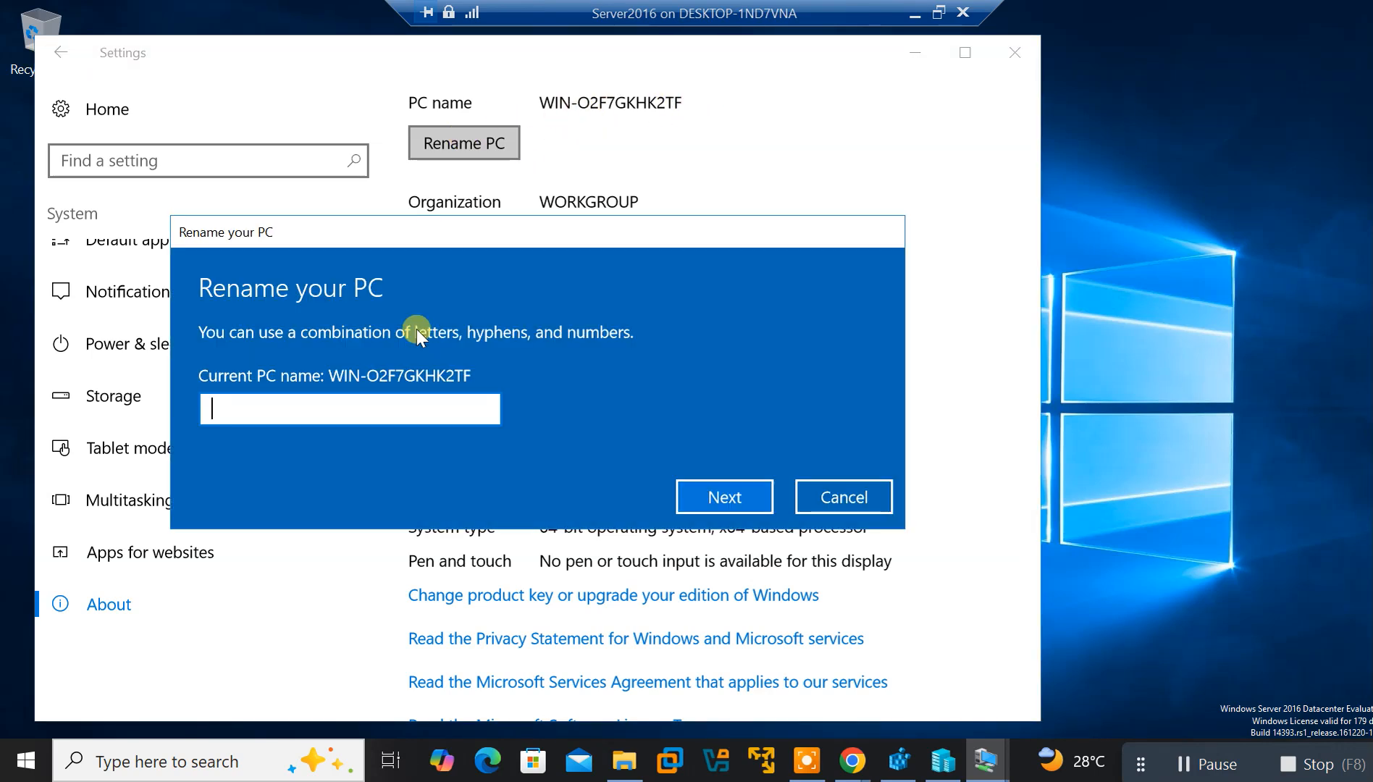
text(DC)
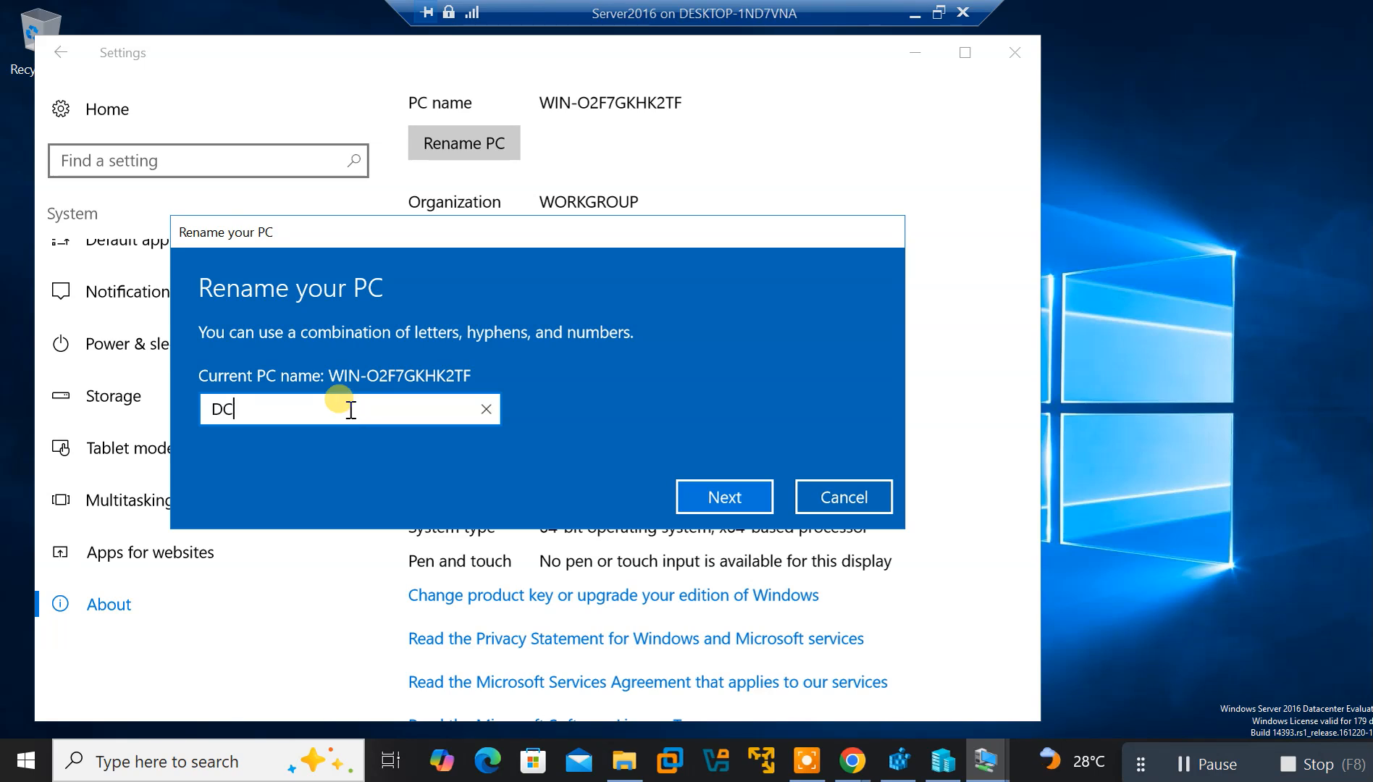
text(-01)
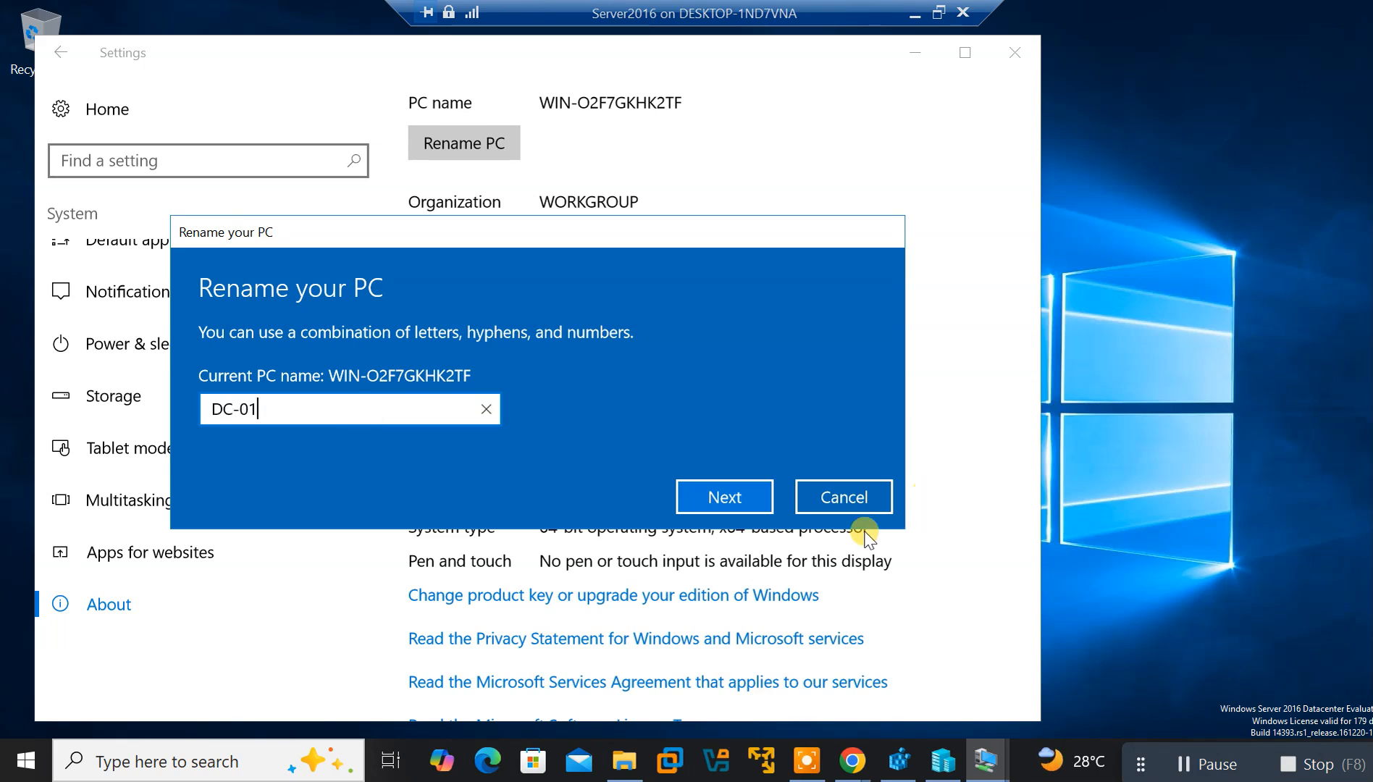
click(718, 497)
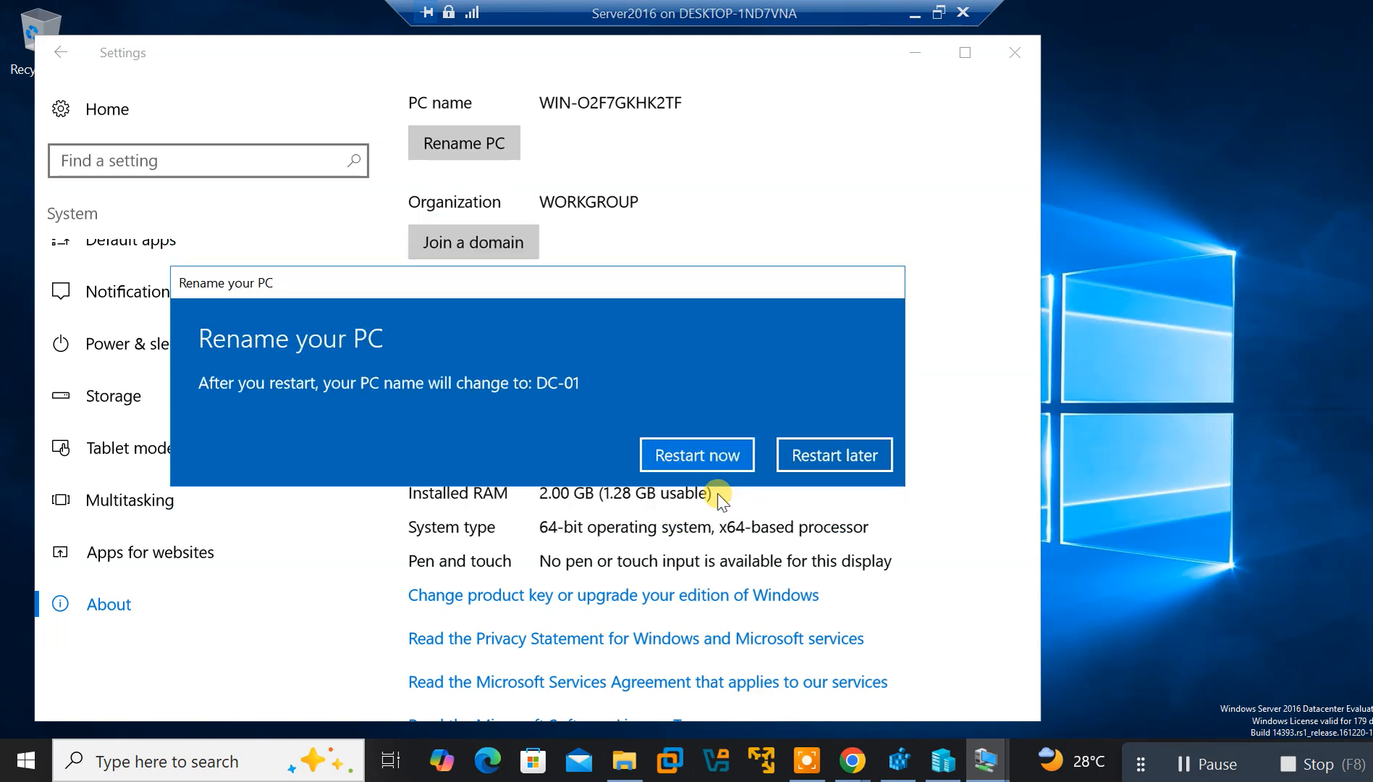
Restart now, giving 'Hardware: Installation (Planned)' as the shutdown reason
click(701, 452)
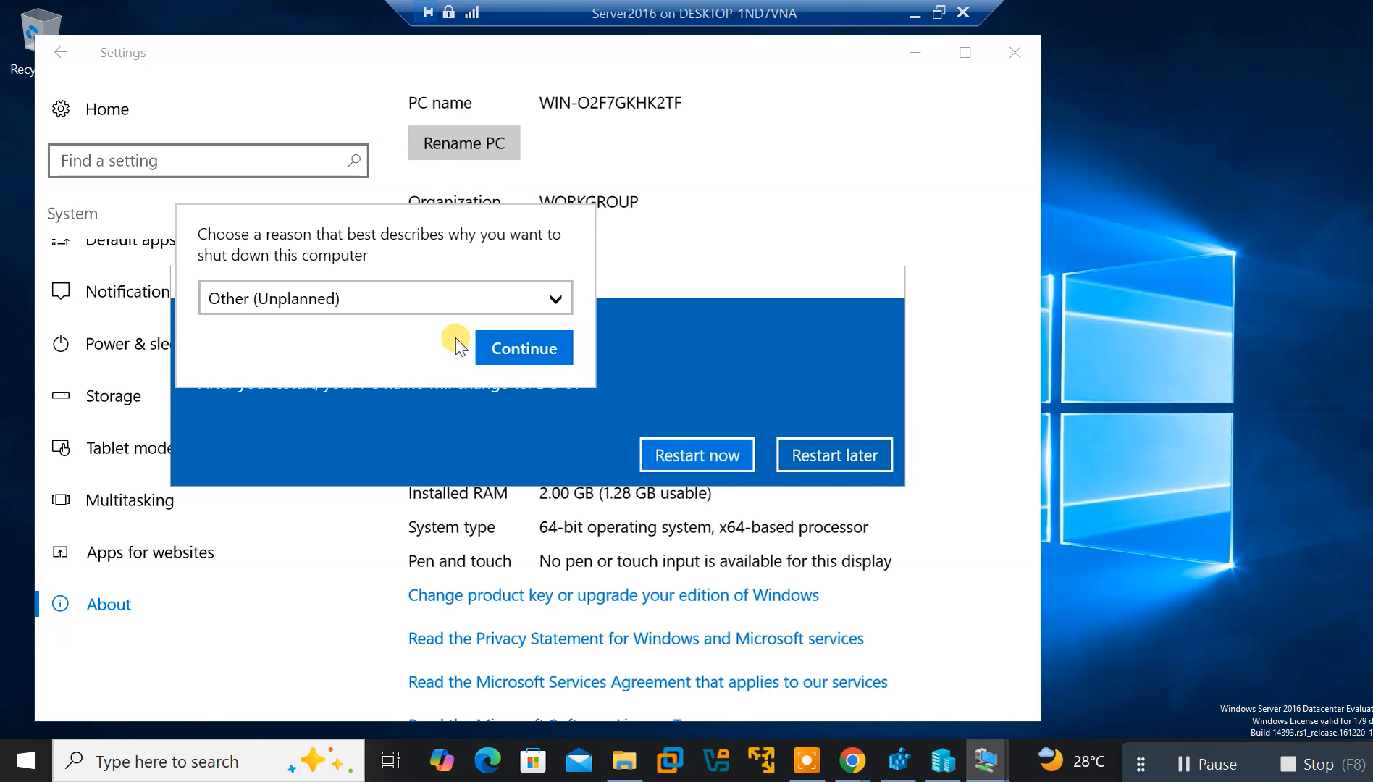
click(548, 304)
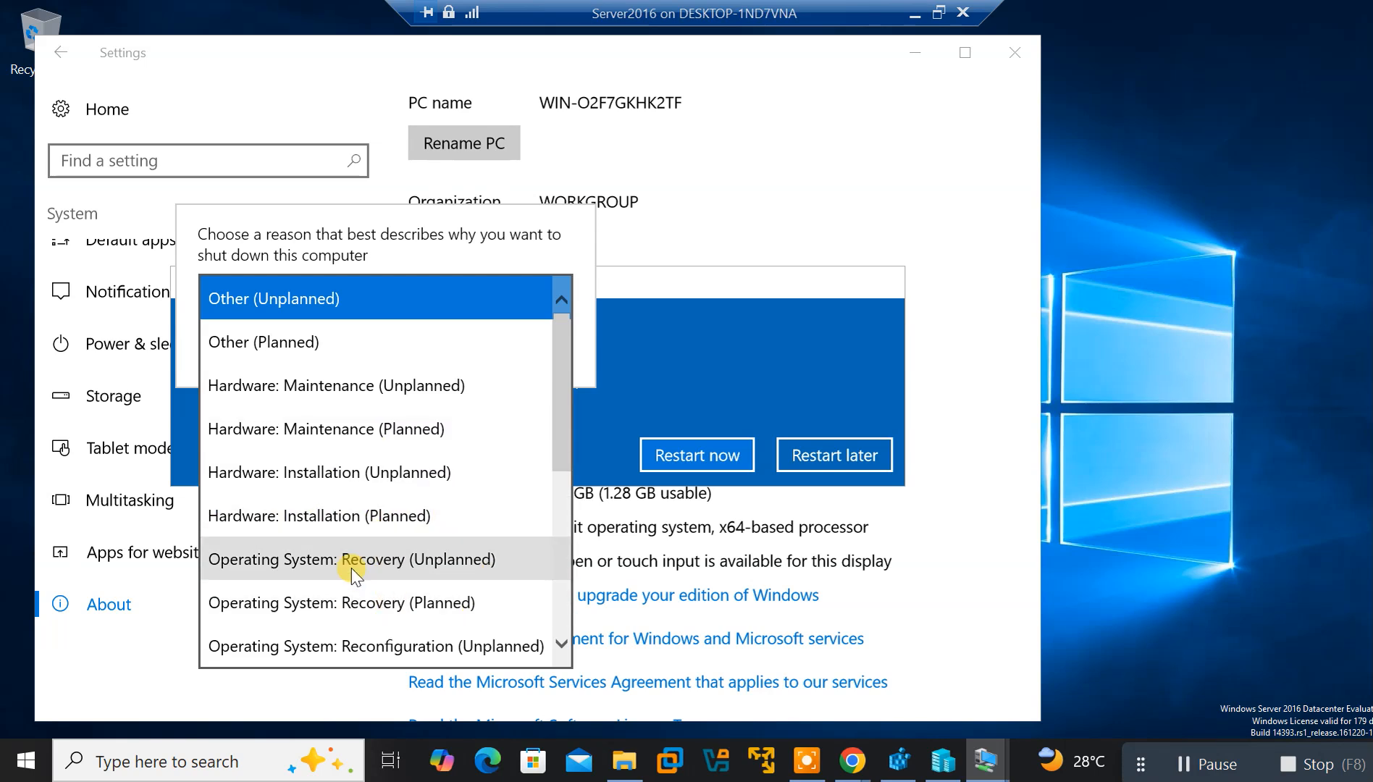
click(305, 520)
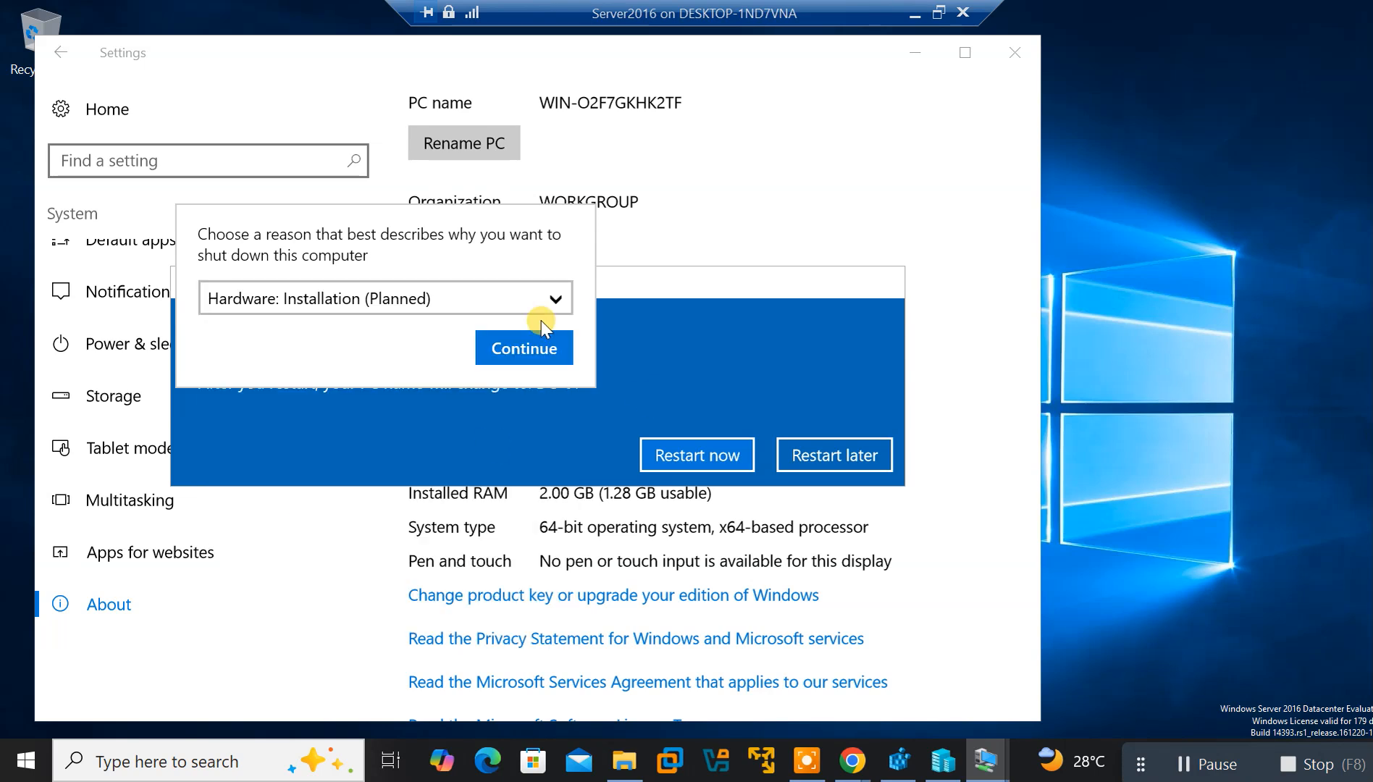
click(516, 346)
click(688, 456)
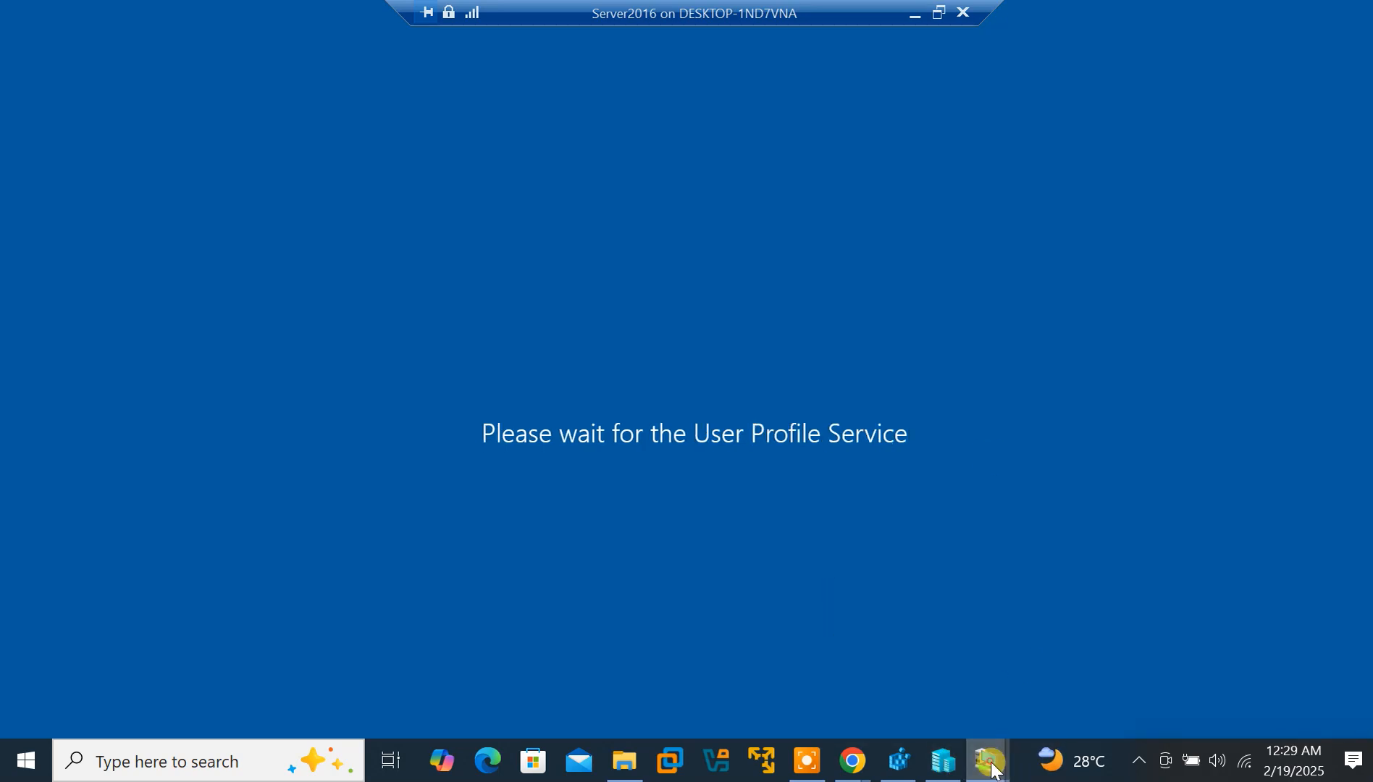
mouse_move(987, 761)
click(870, 593)
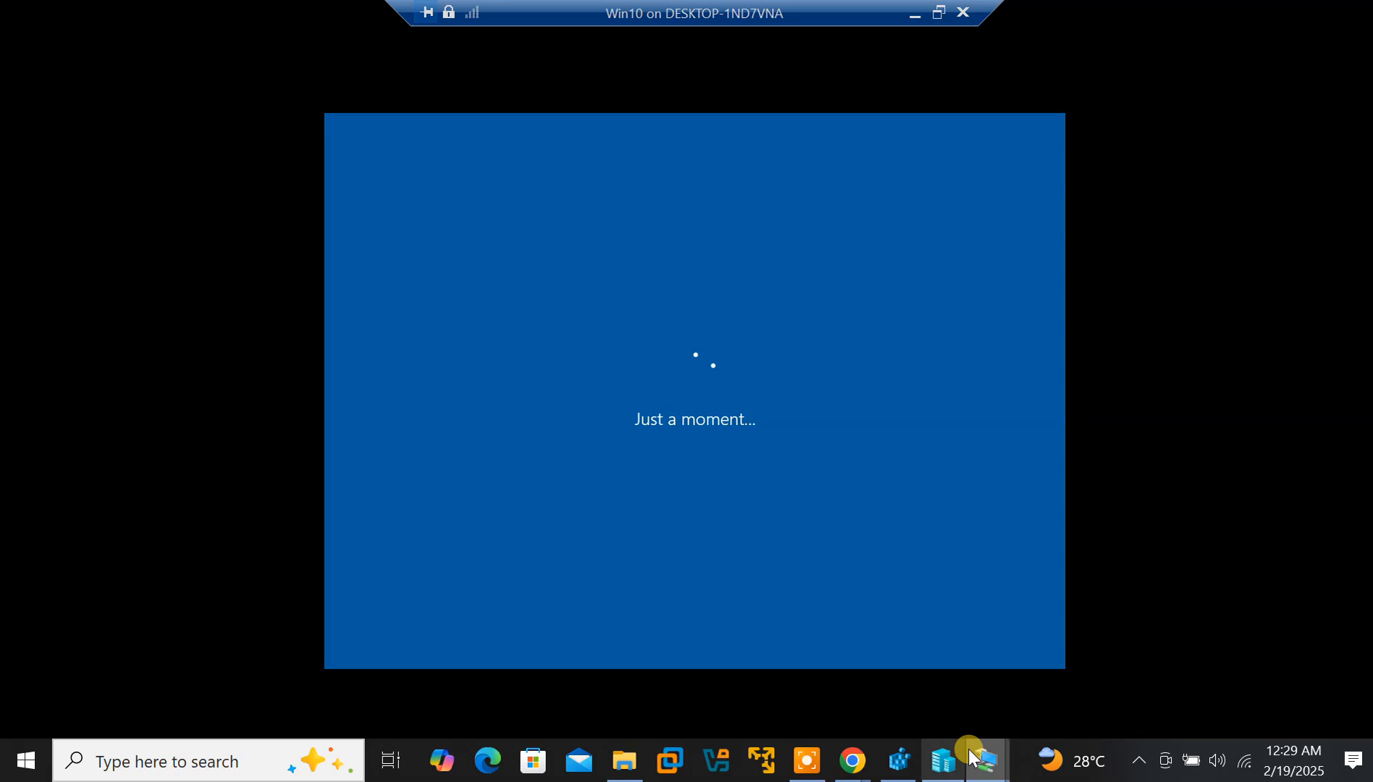
mouse_move(990, 766)
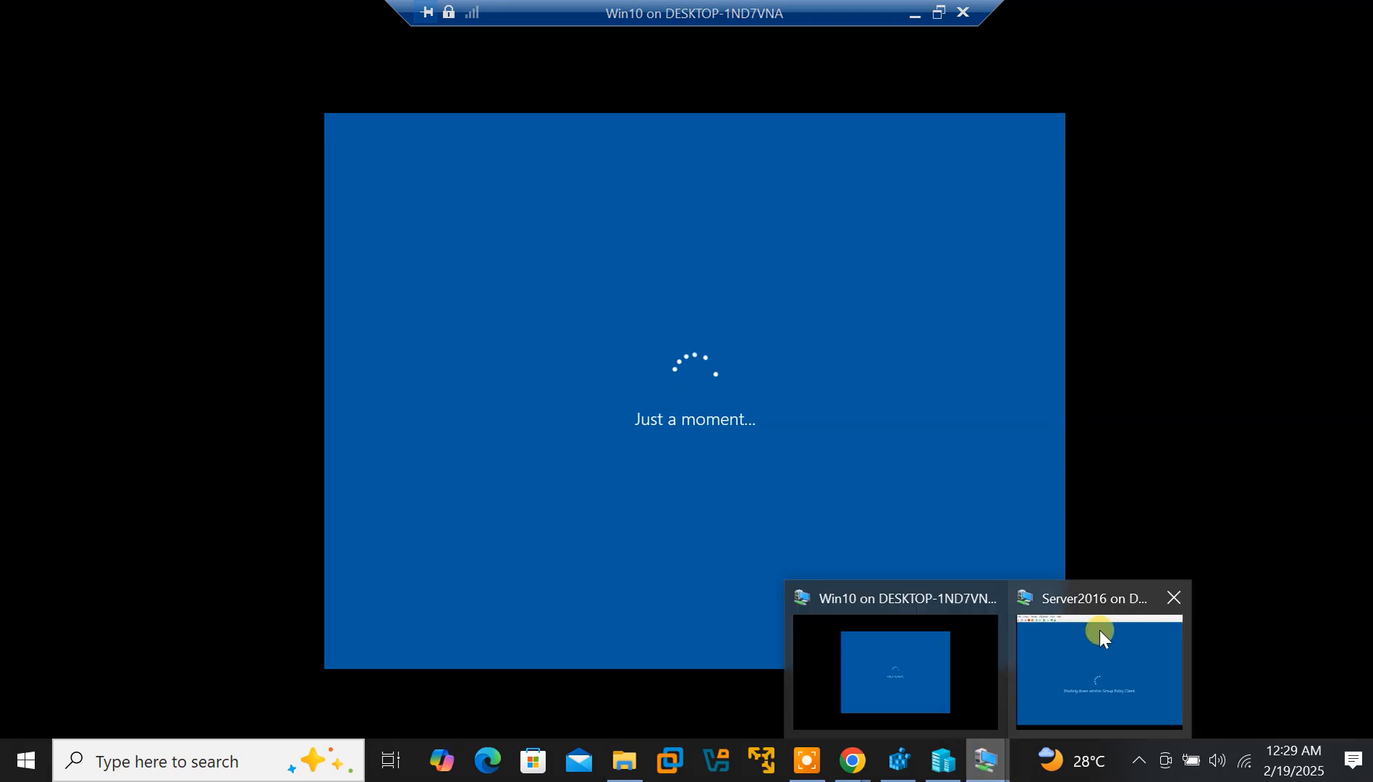
click(1092, 671)
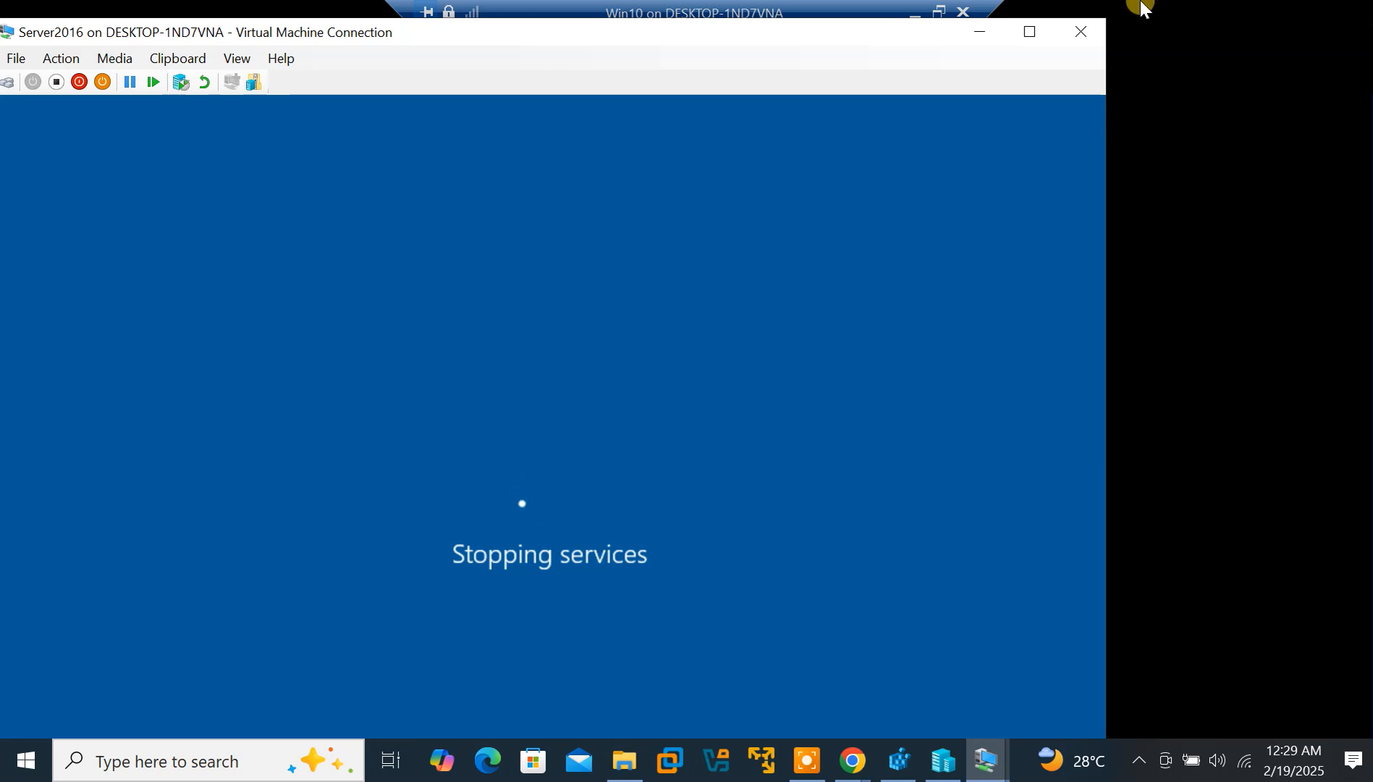
click(1031, 30)
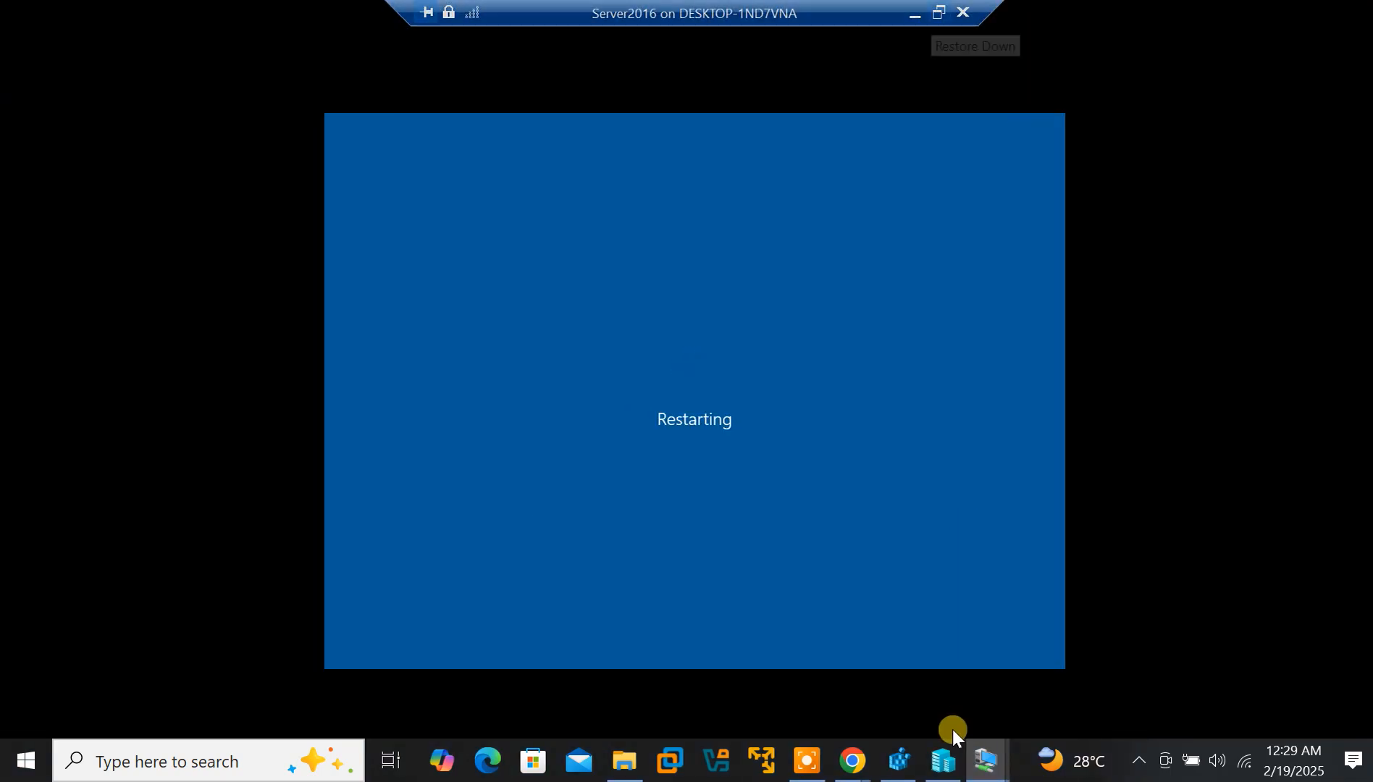
mouse_move(985, 766)
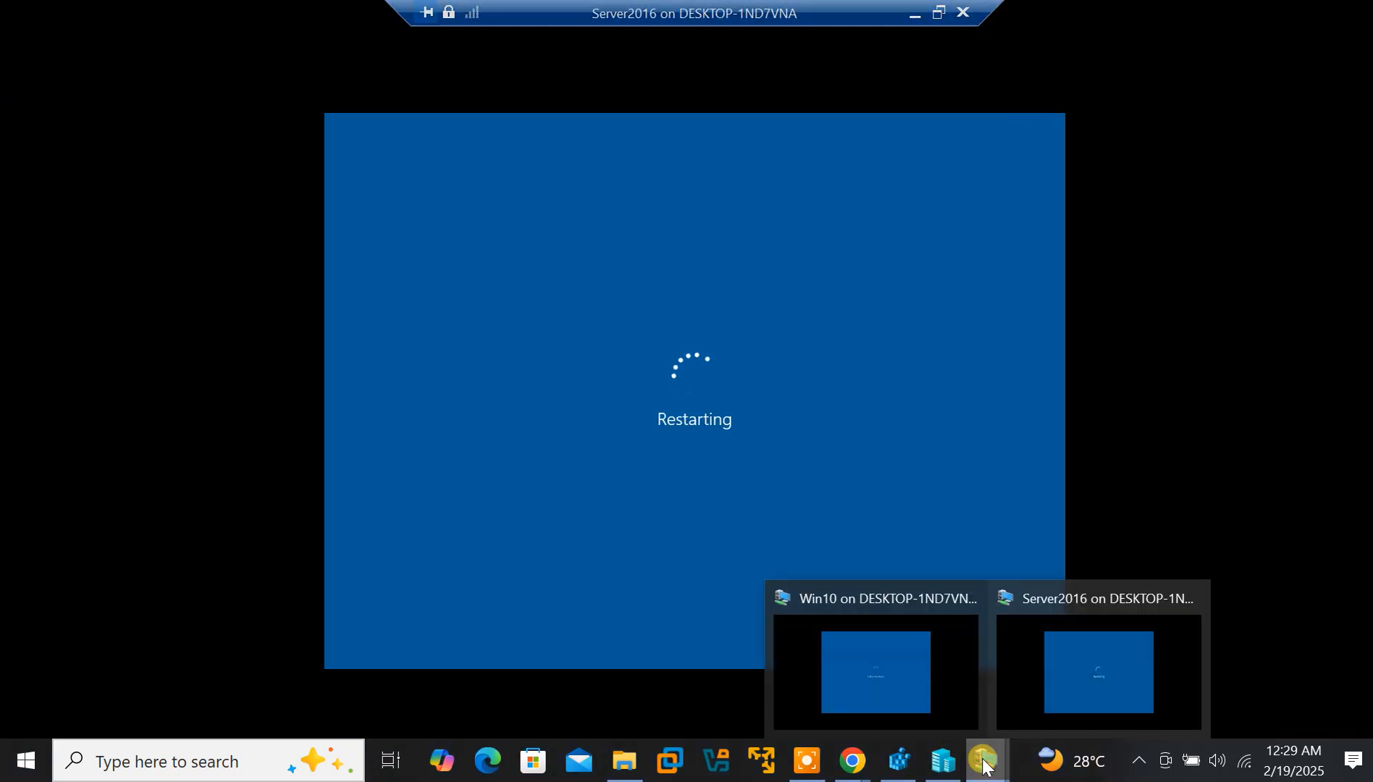
click(870, 706)
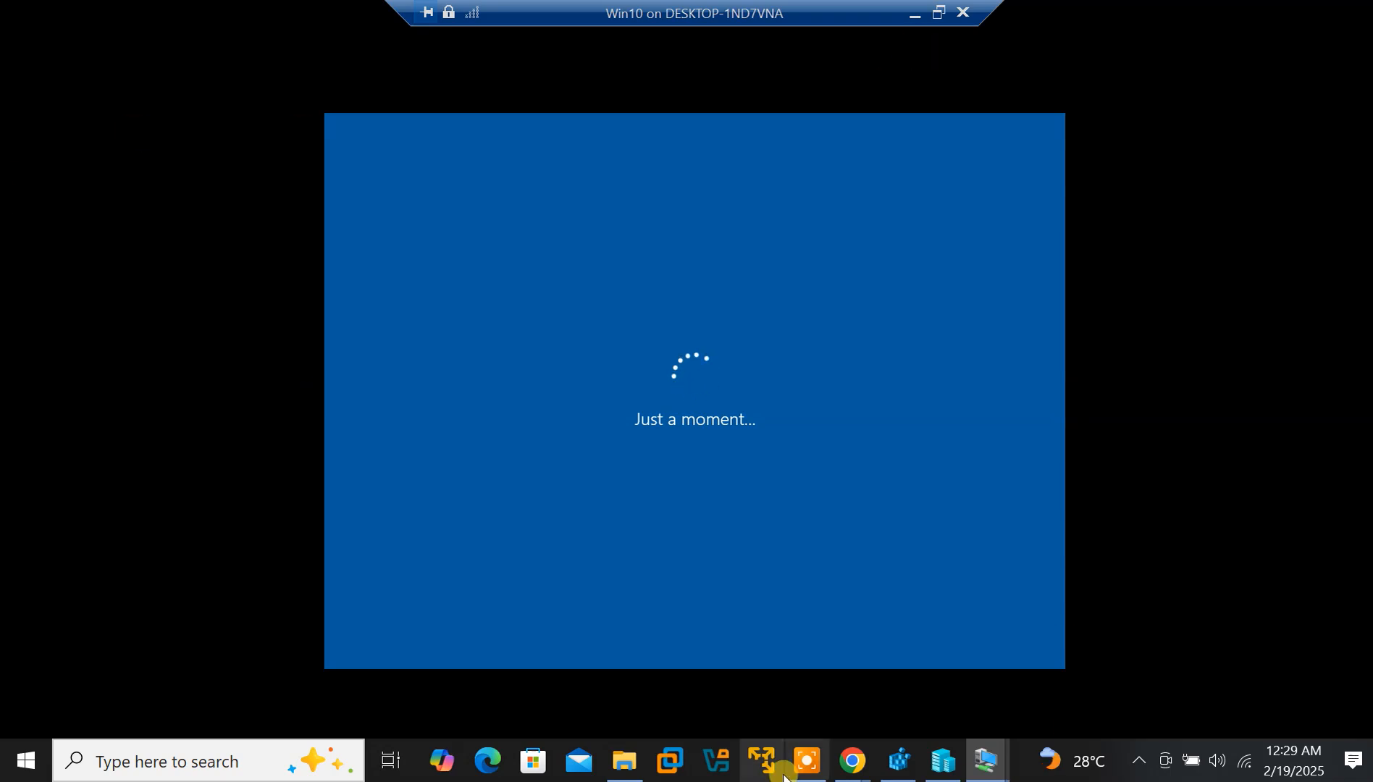
mouse_move(980, 762)
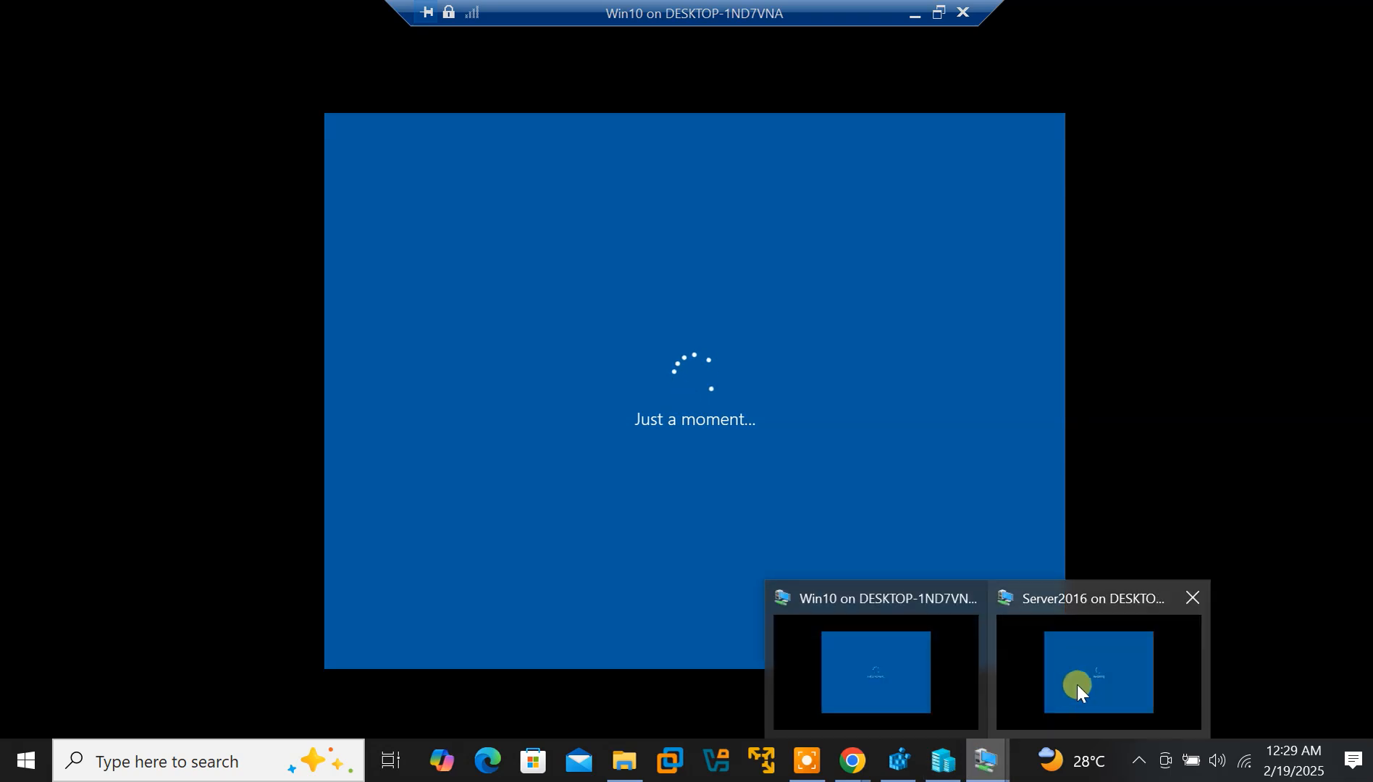
click(1088, 682)
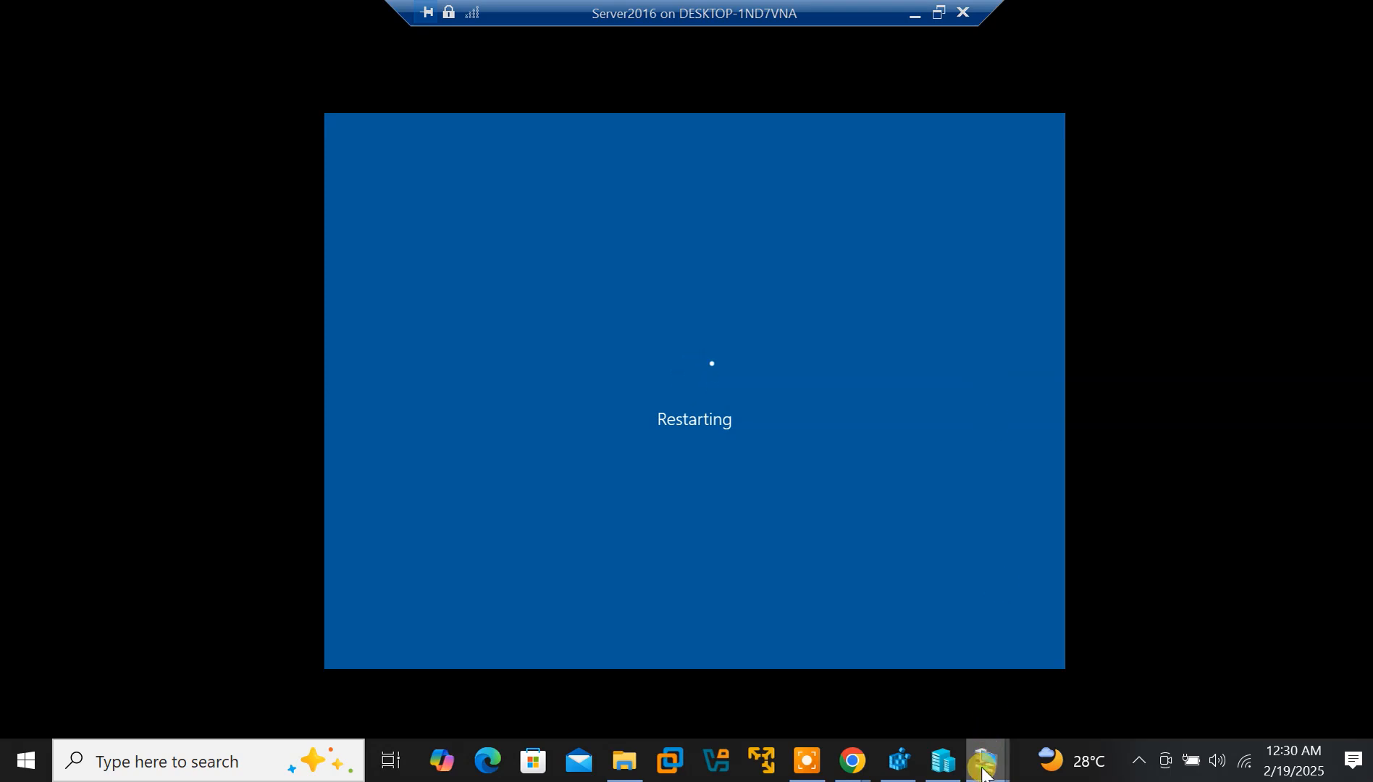
click(811, 769)
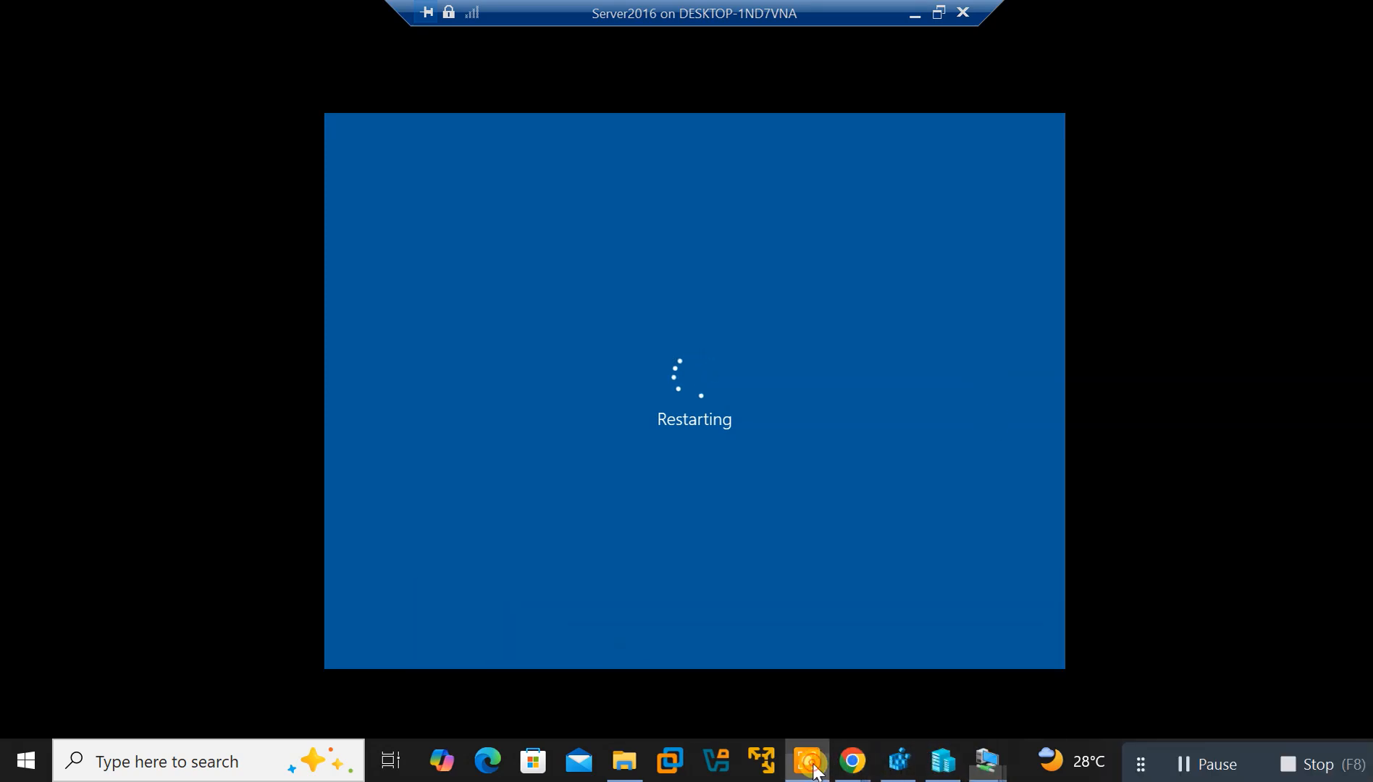
mouse_move(811, 769)
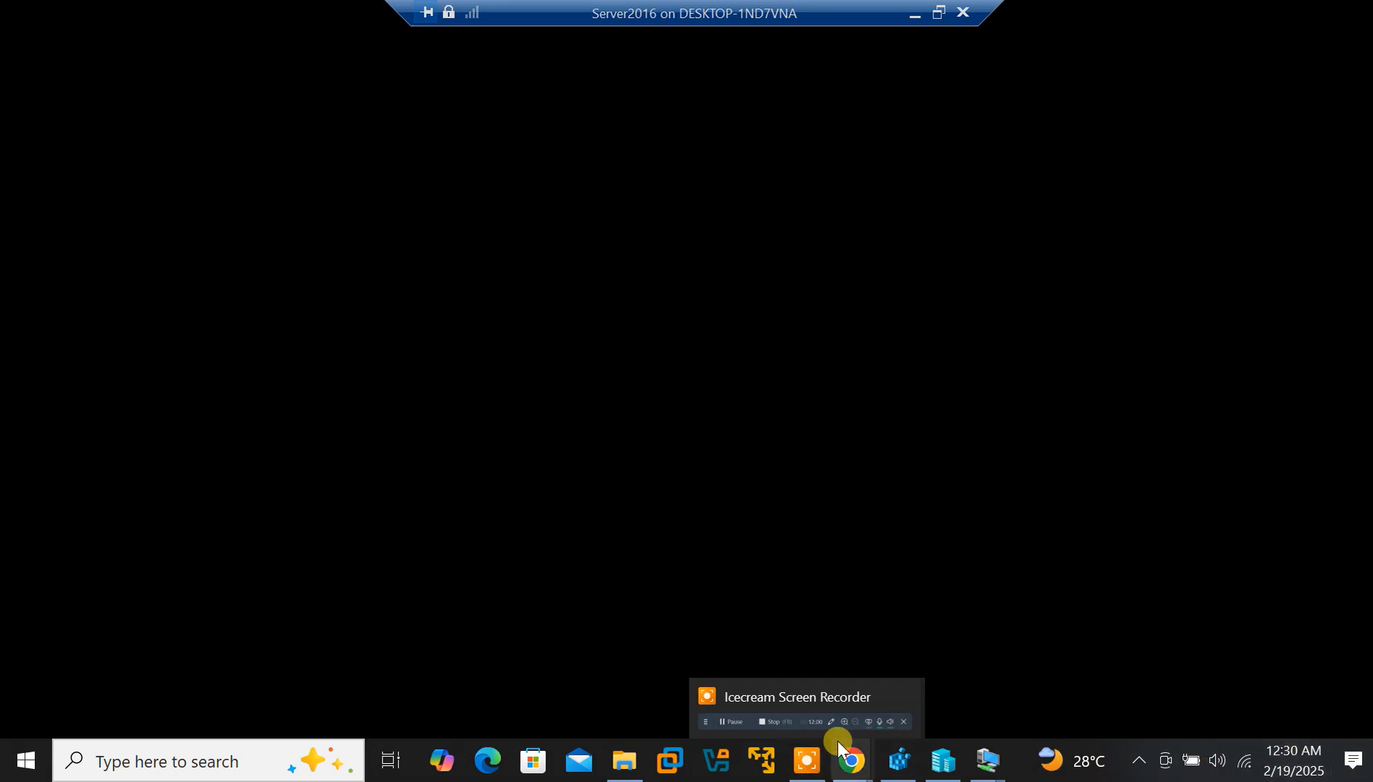
click(807, 766)
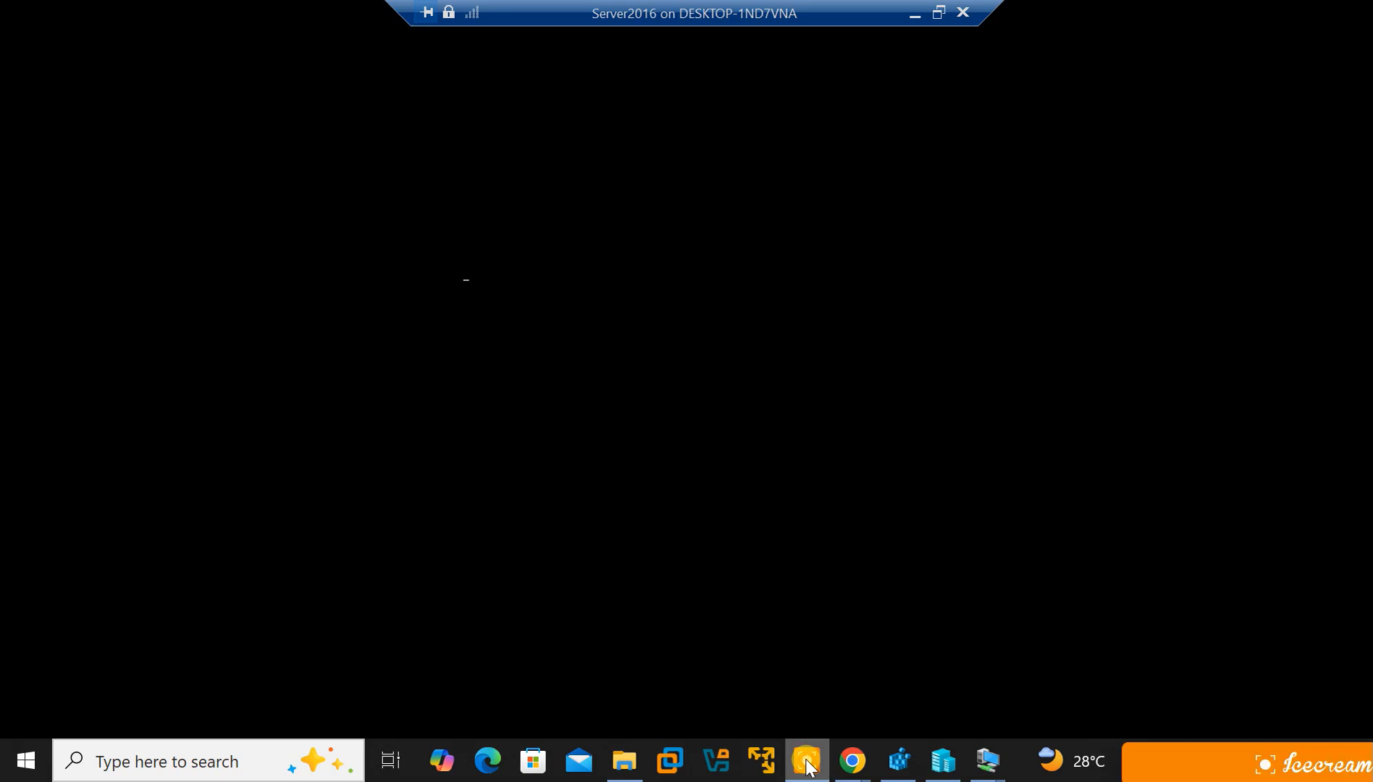
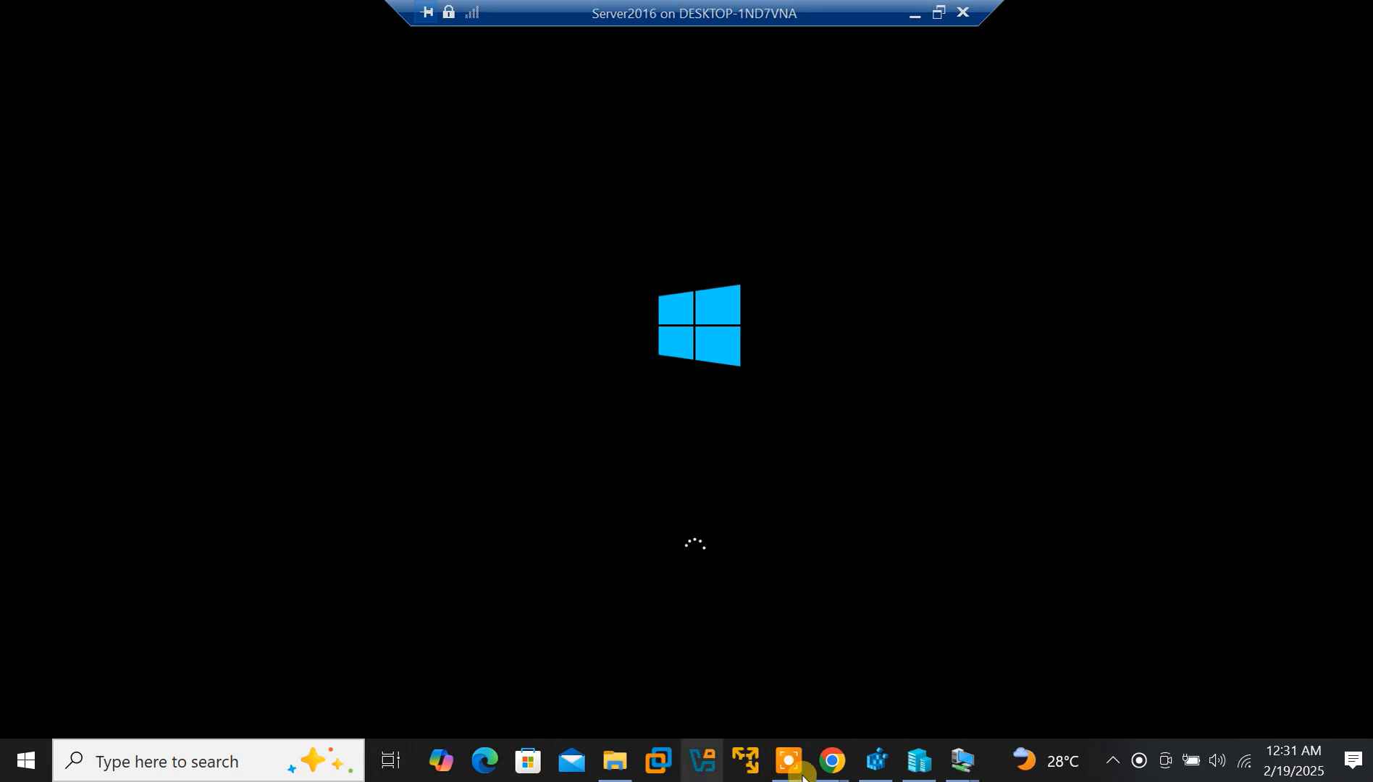
Sign in to the Server2016 VM as Administrator by entering its password
click(794, 774)
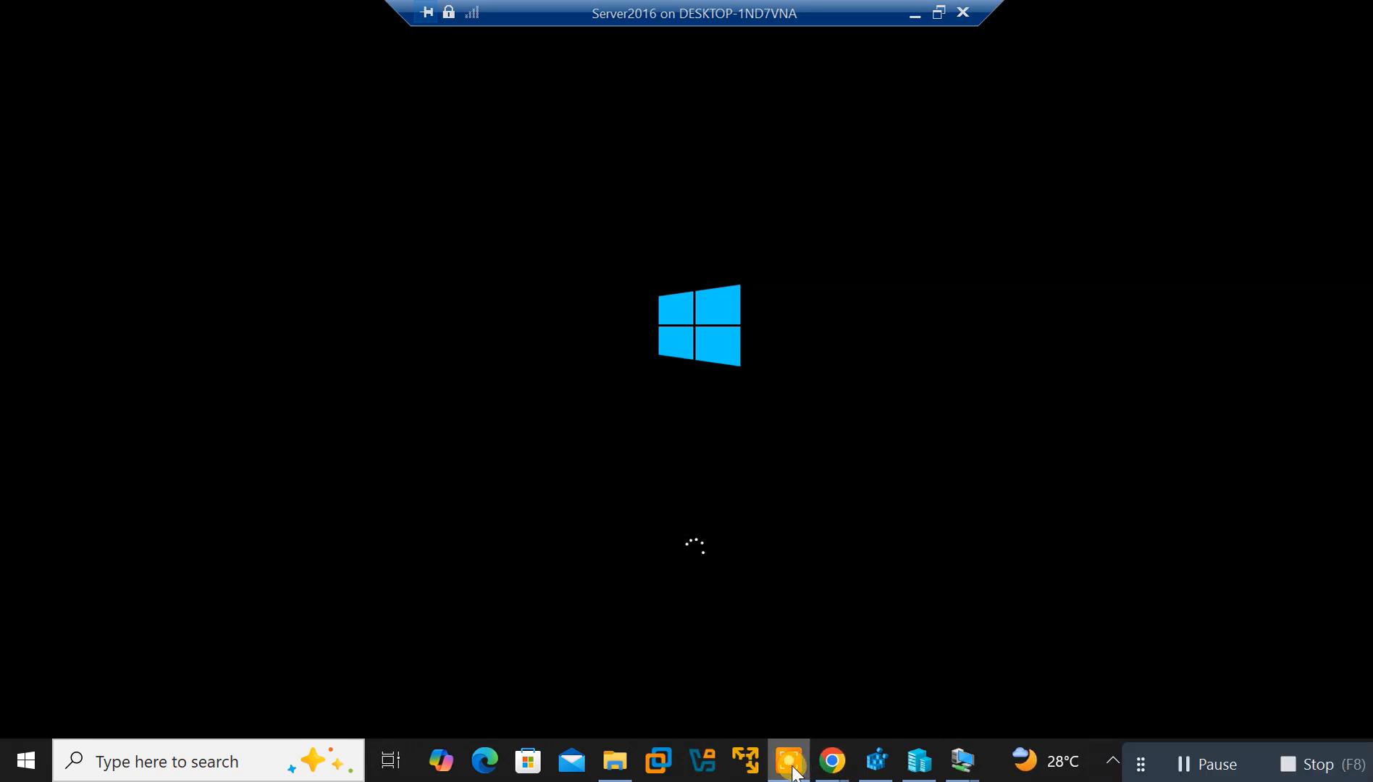
click(1181, 764)
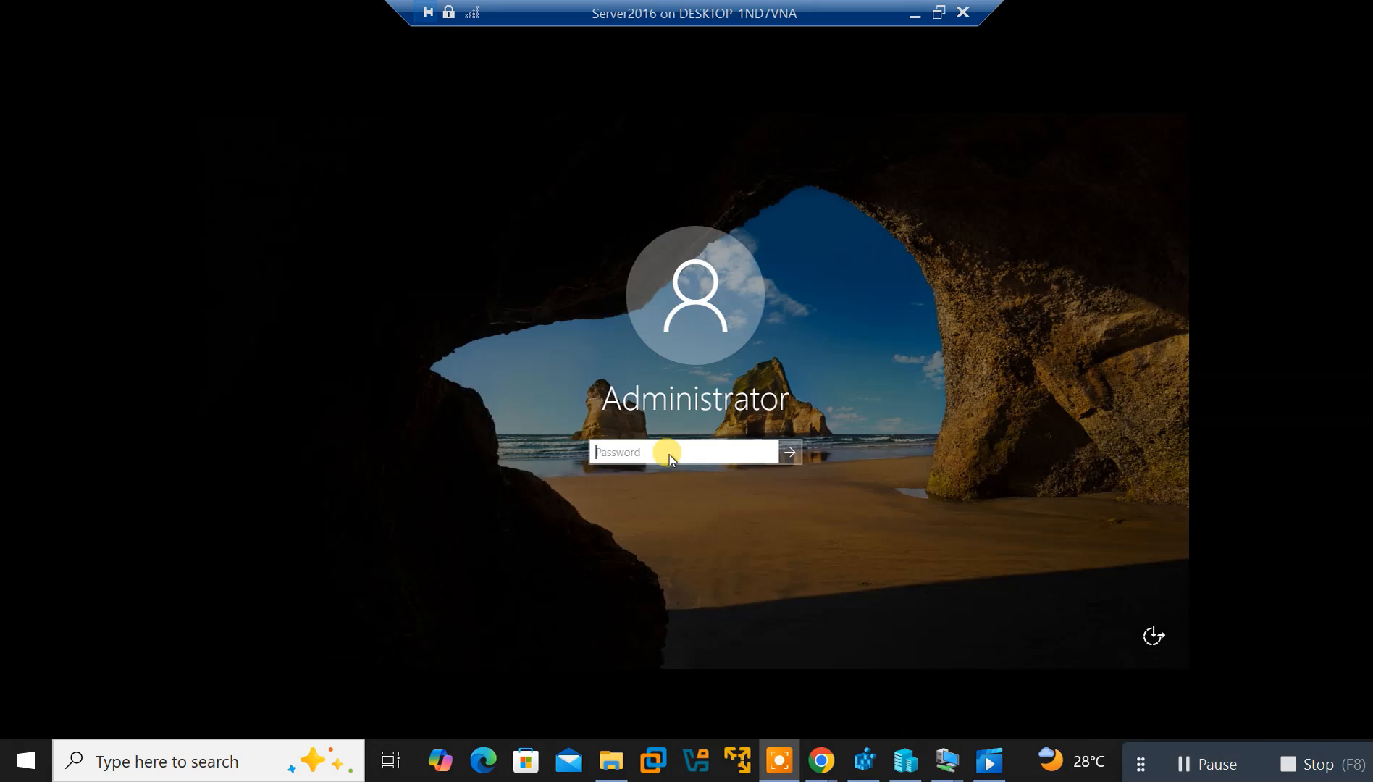
click(665, 452)
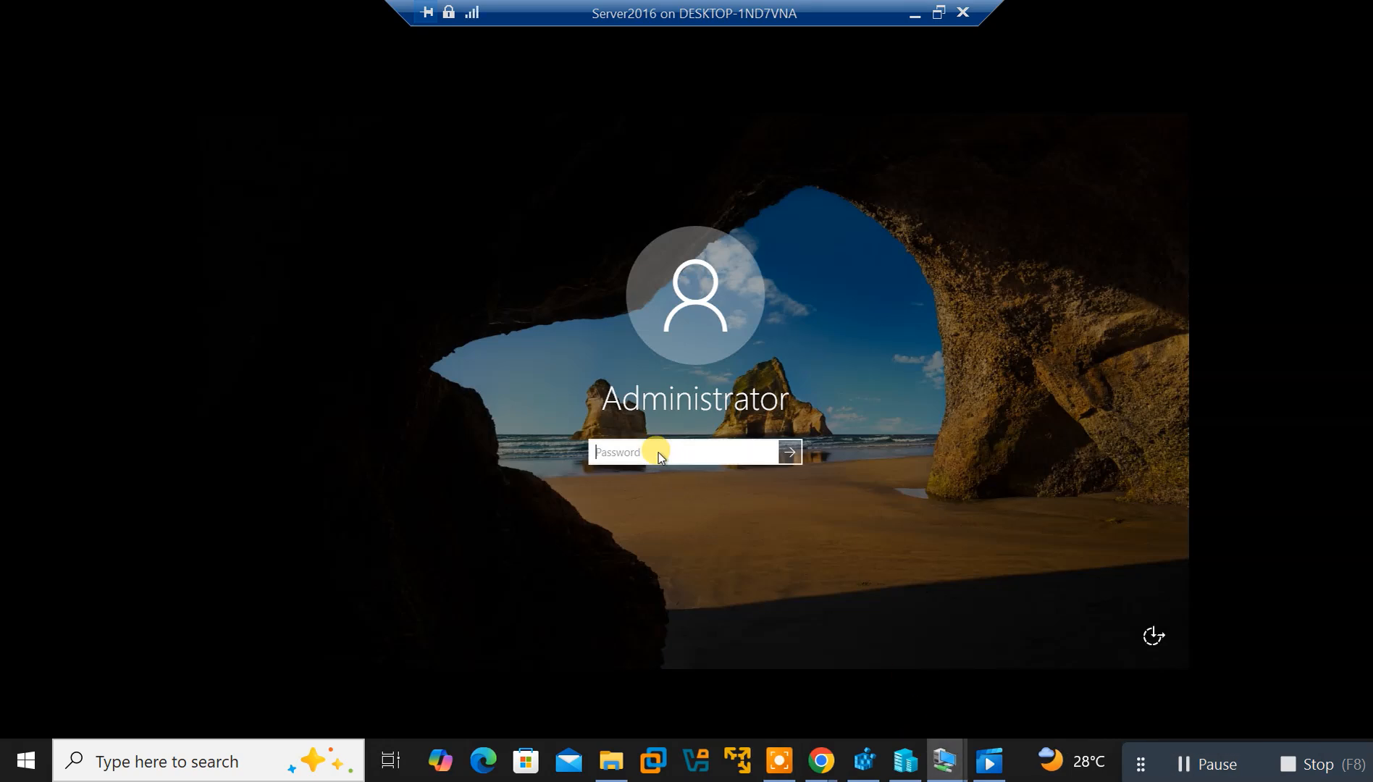
text(••••••••••••••)
key(Return)
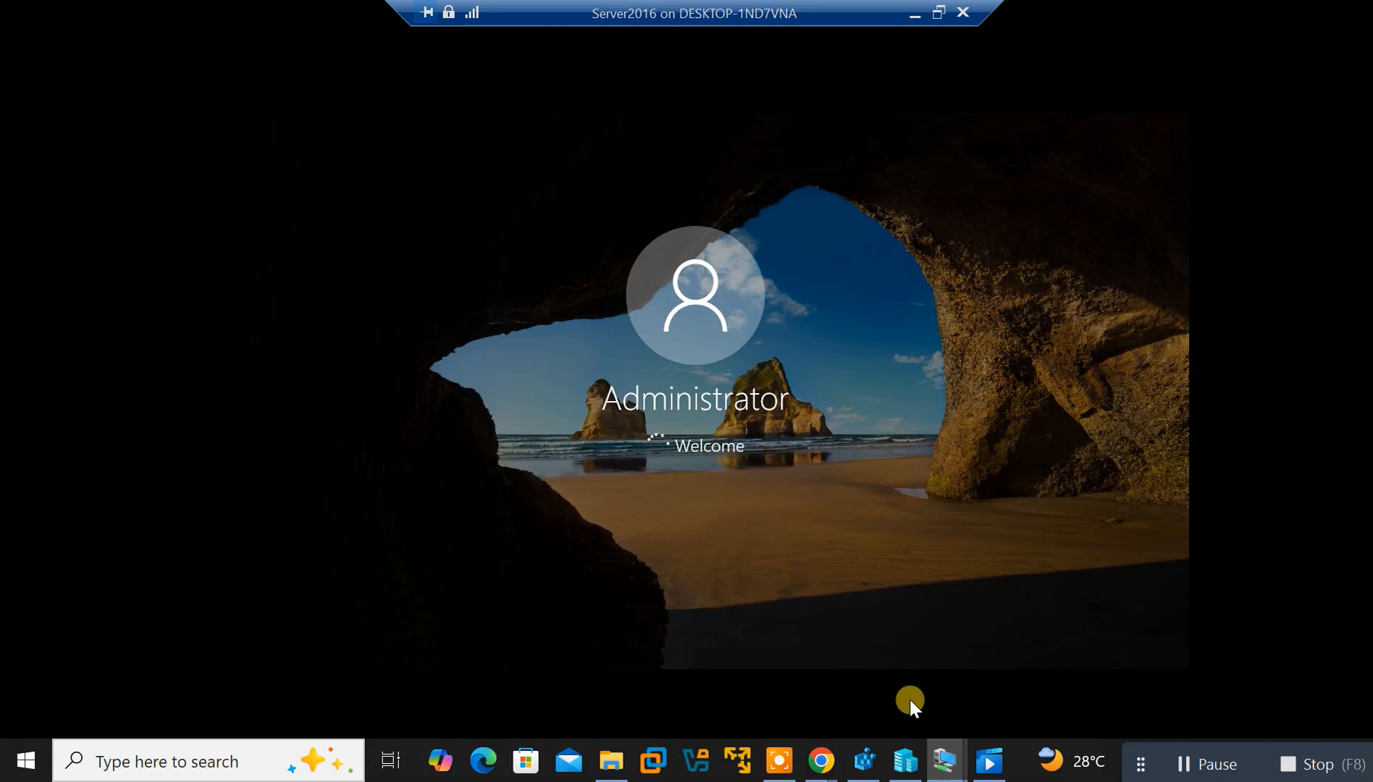
Switch between the Win10 and Server2016 VM windows from the taskbar
mouse_move(934, 749)
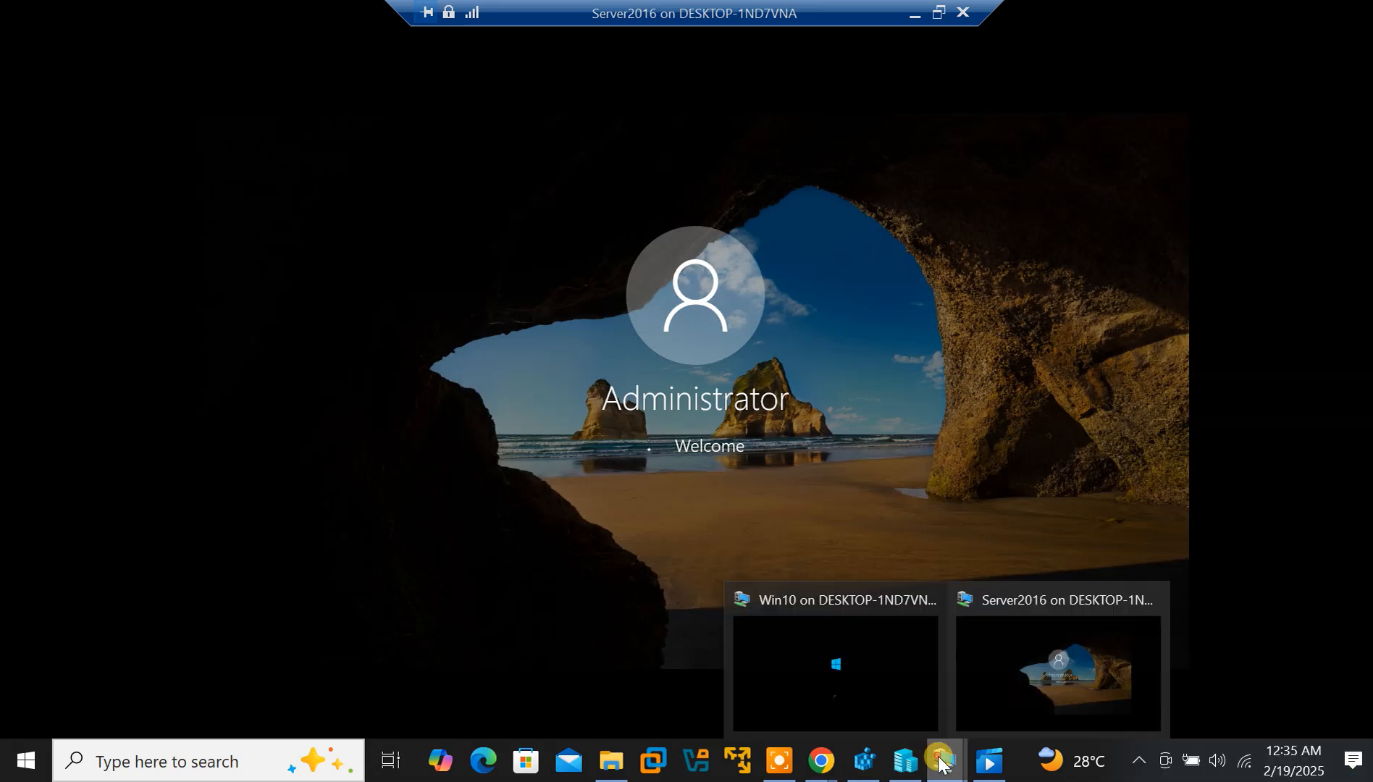
click(880, 703)
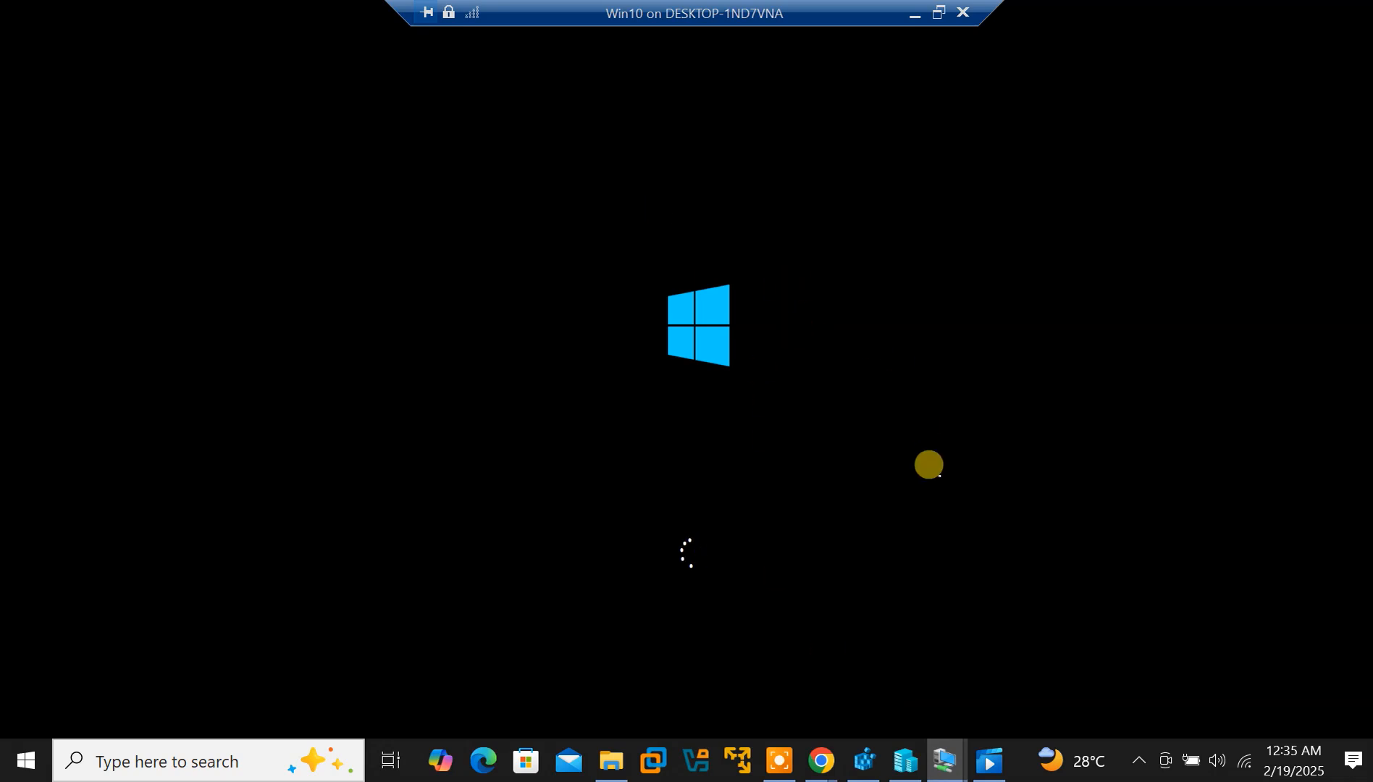
mouse_move(944, 759)
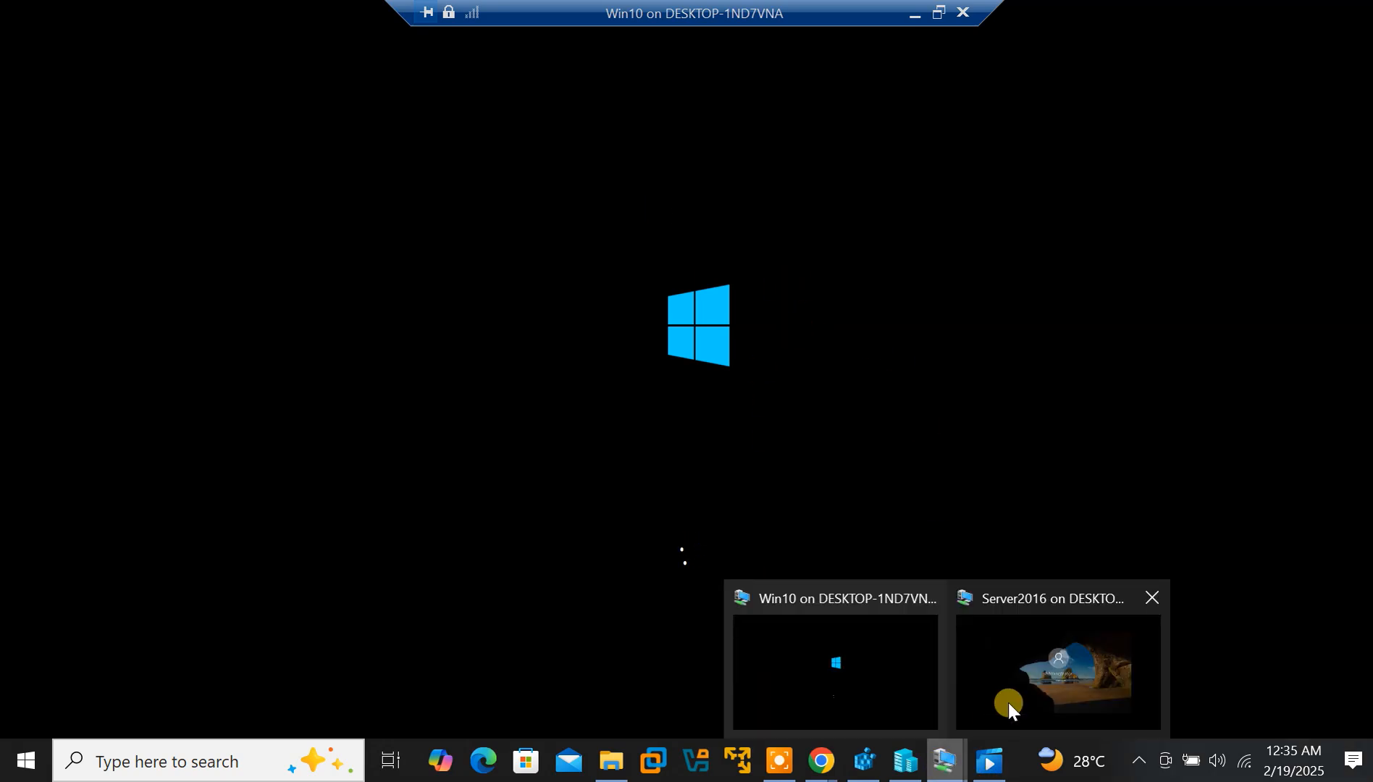
click(1021, 697)
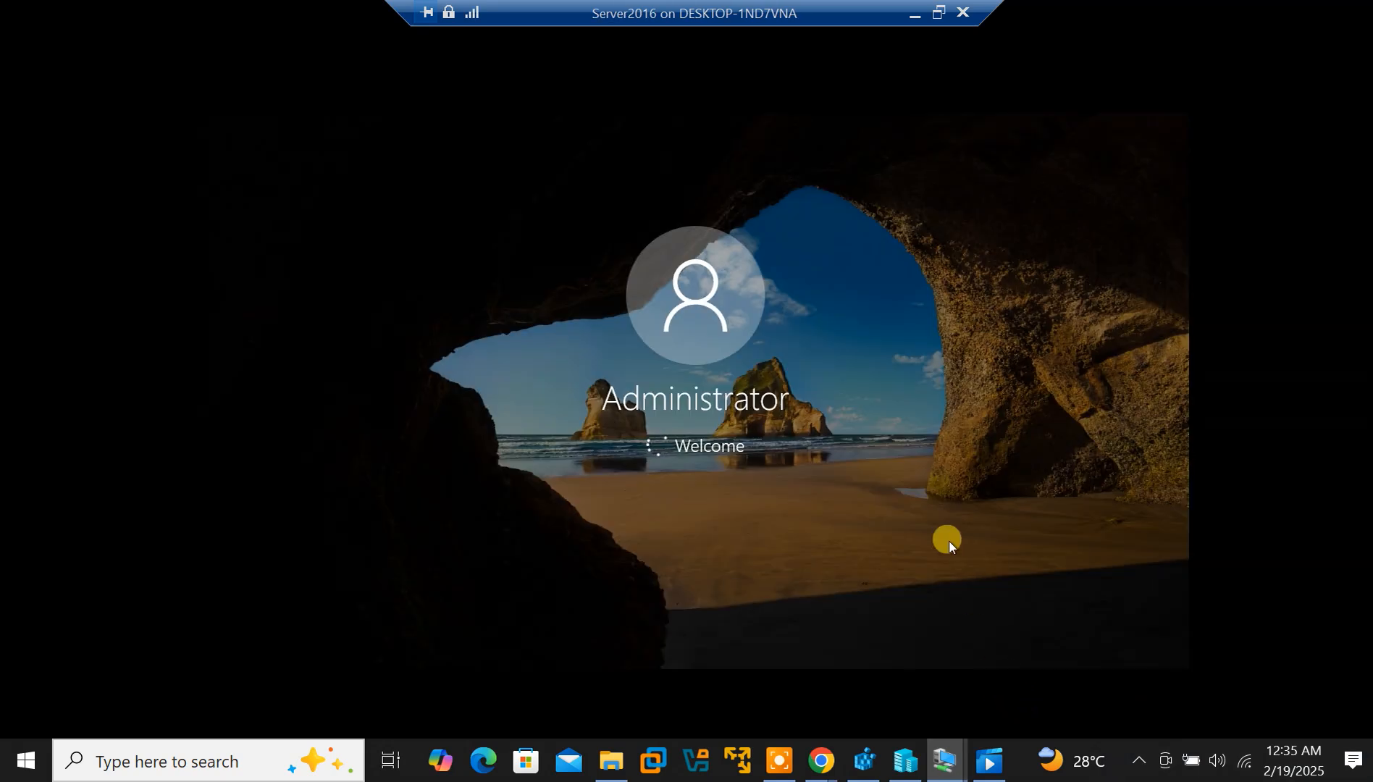
mouse_move(989, 746)
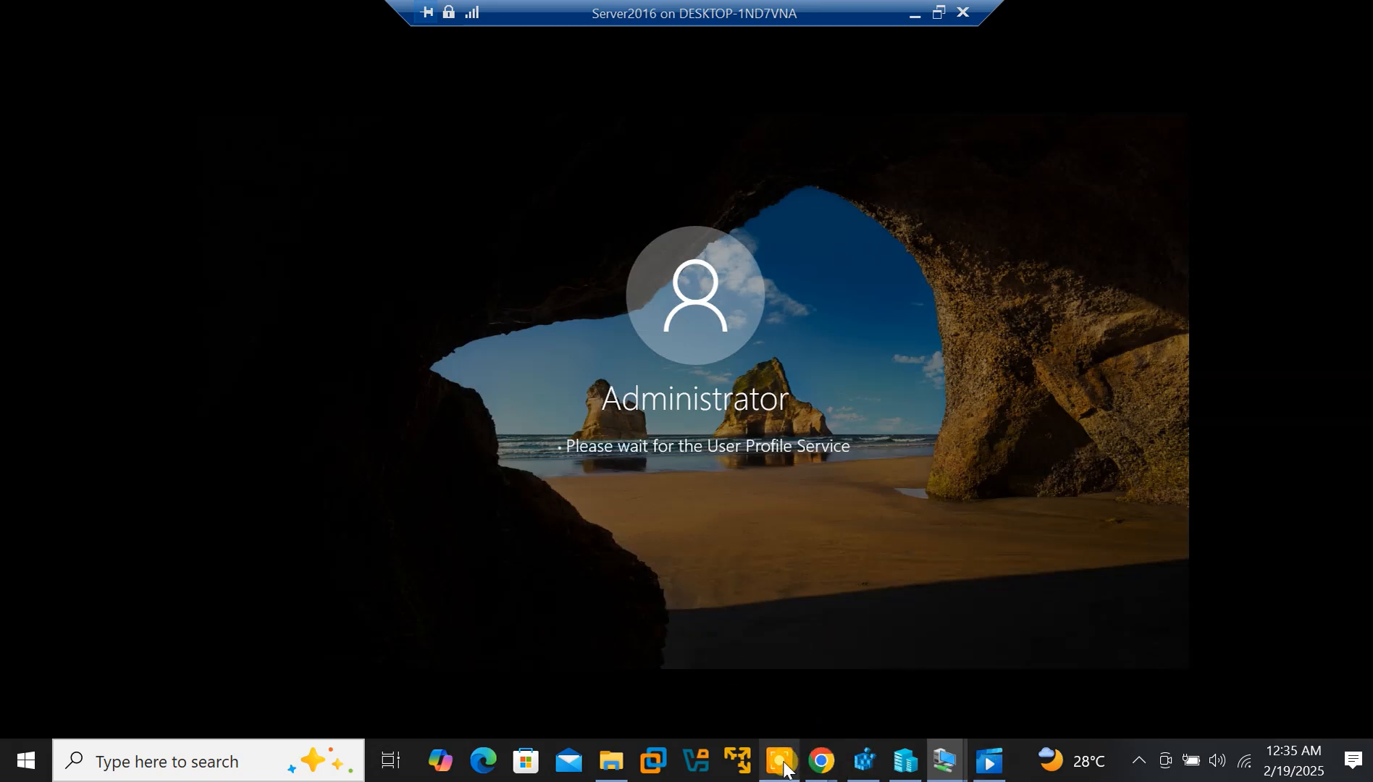
mouse_move(629, 768)
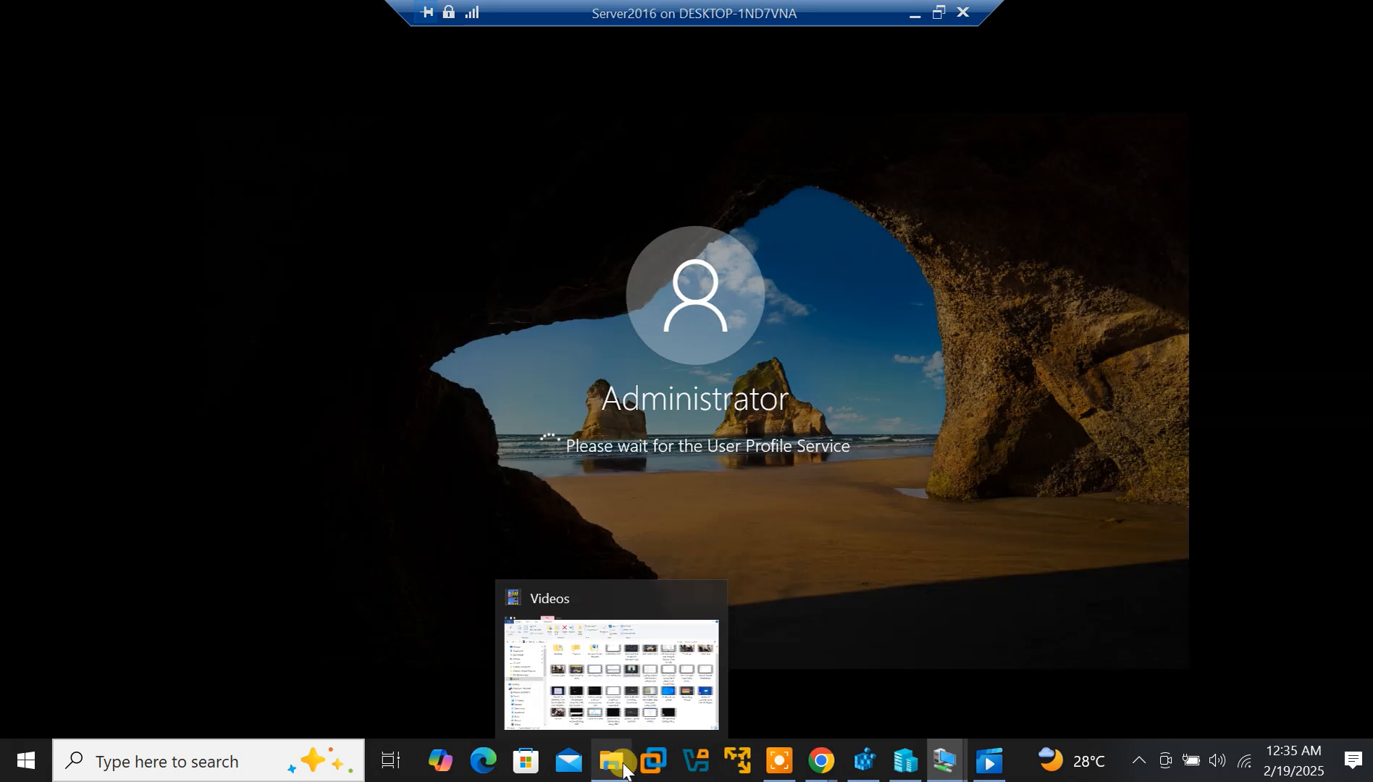
mouse_move(860, 771)
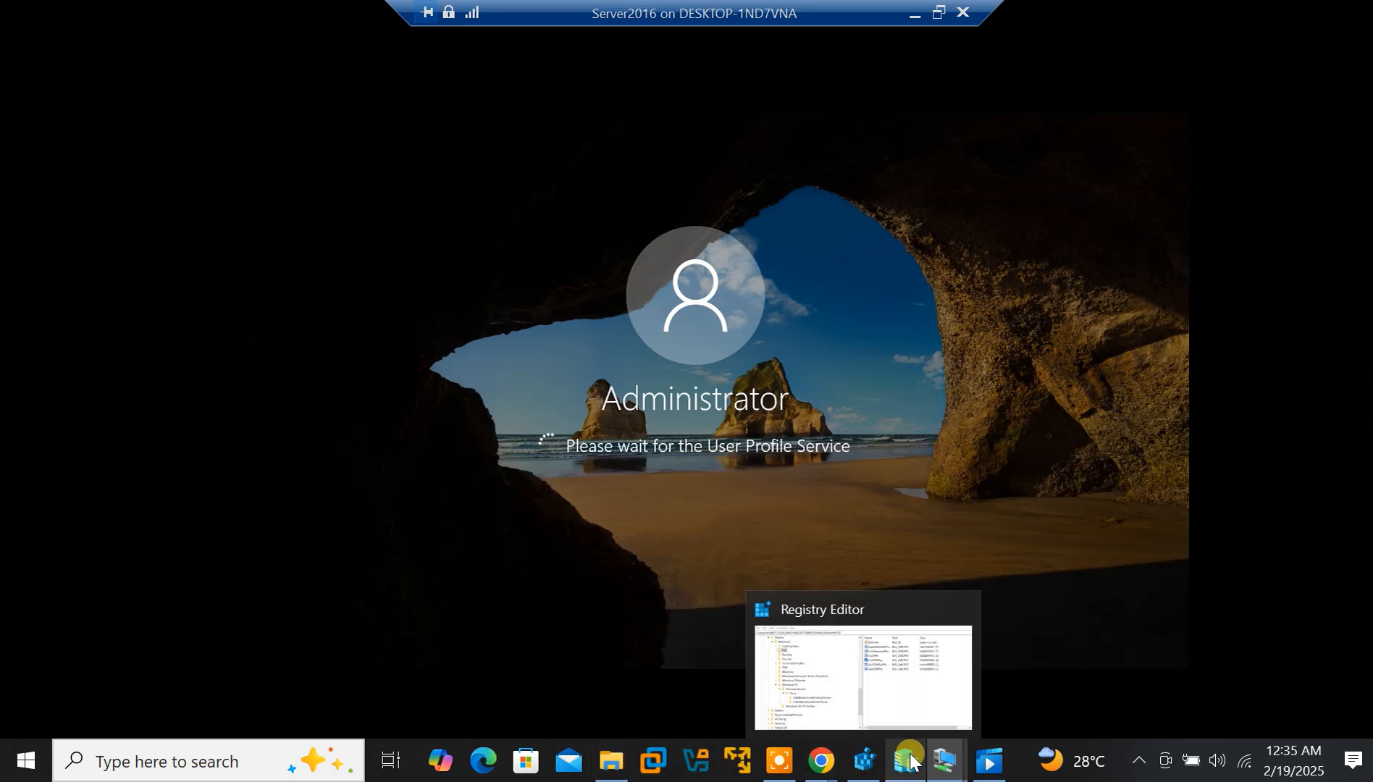
mouse_move(943, 768)
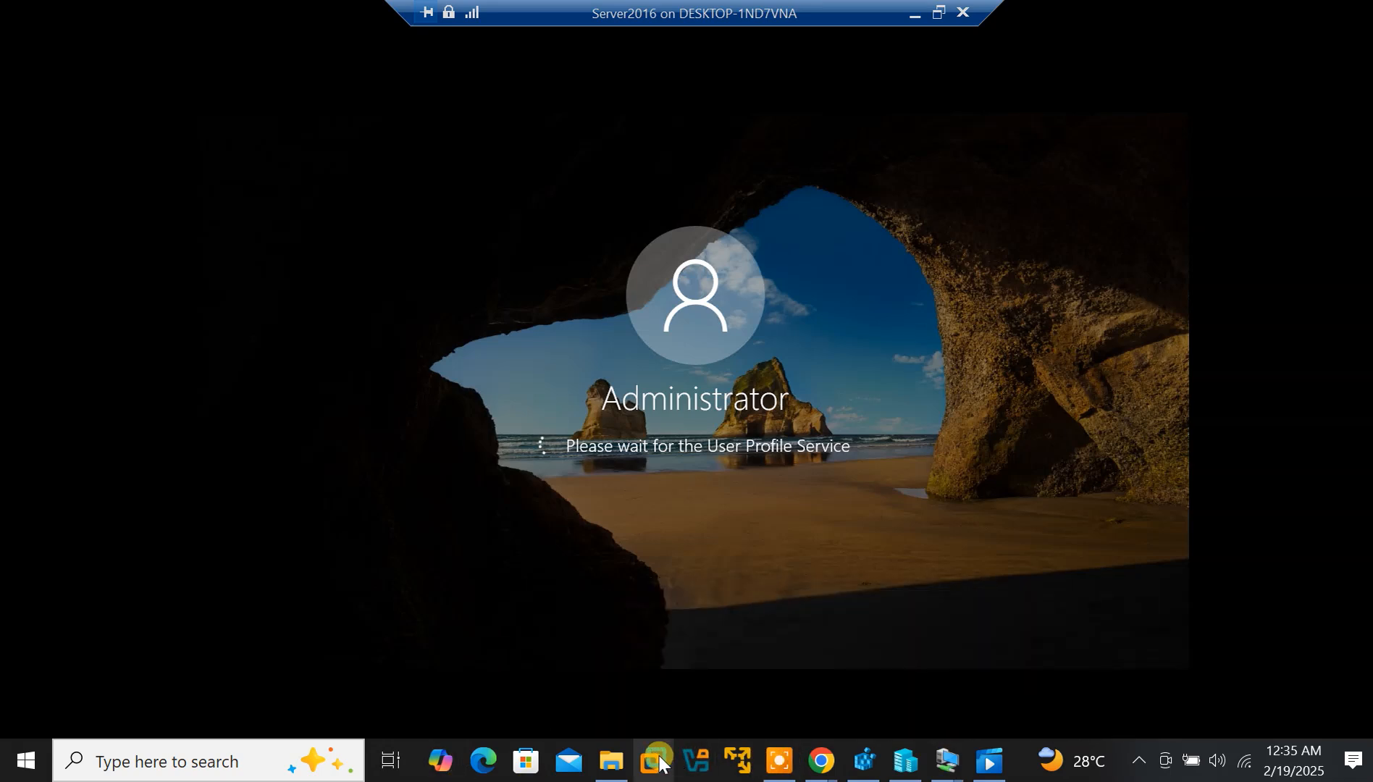
click(990, 760)
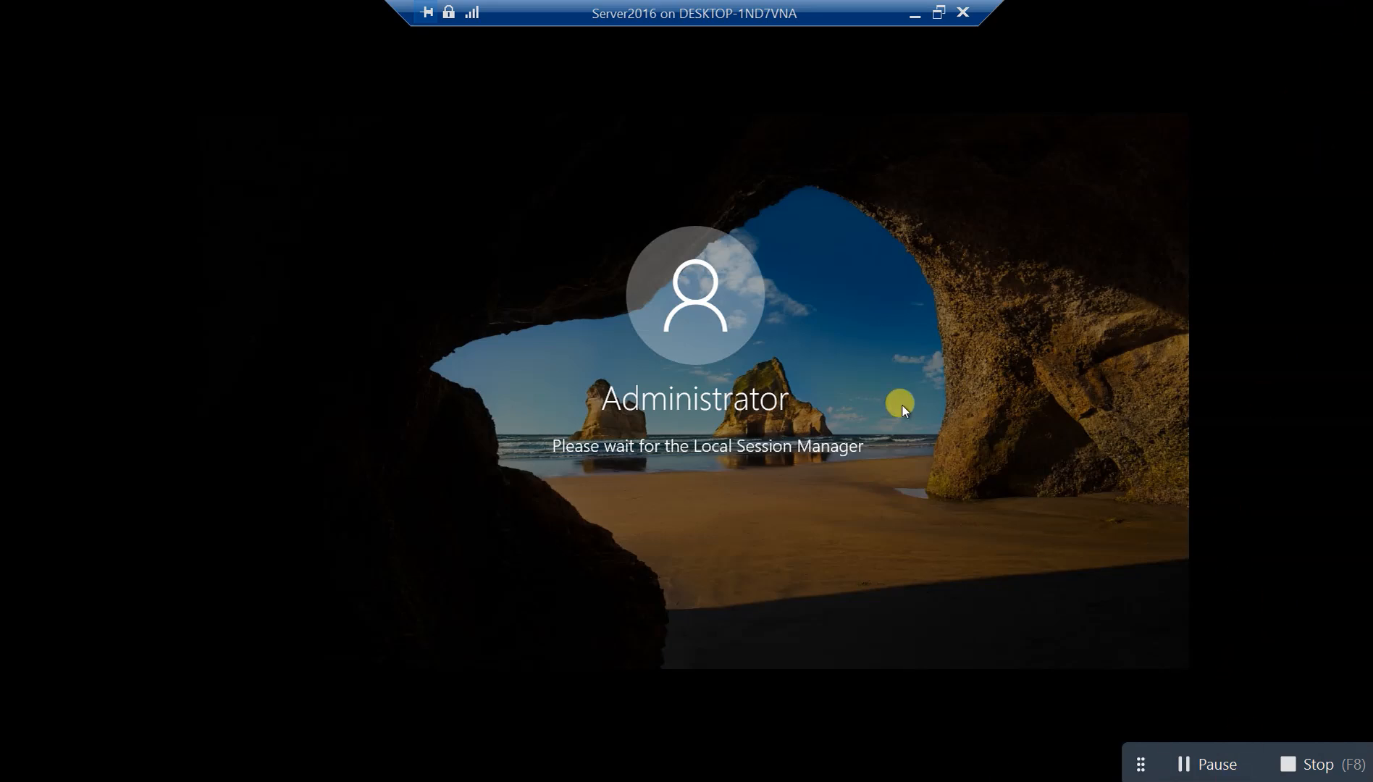
Take the Server2016 session out of full screen and minimize it to reveal Win10
click(938, 13)
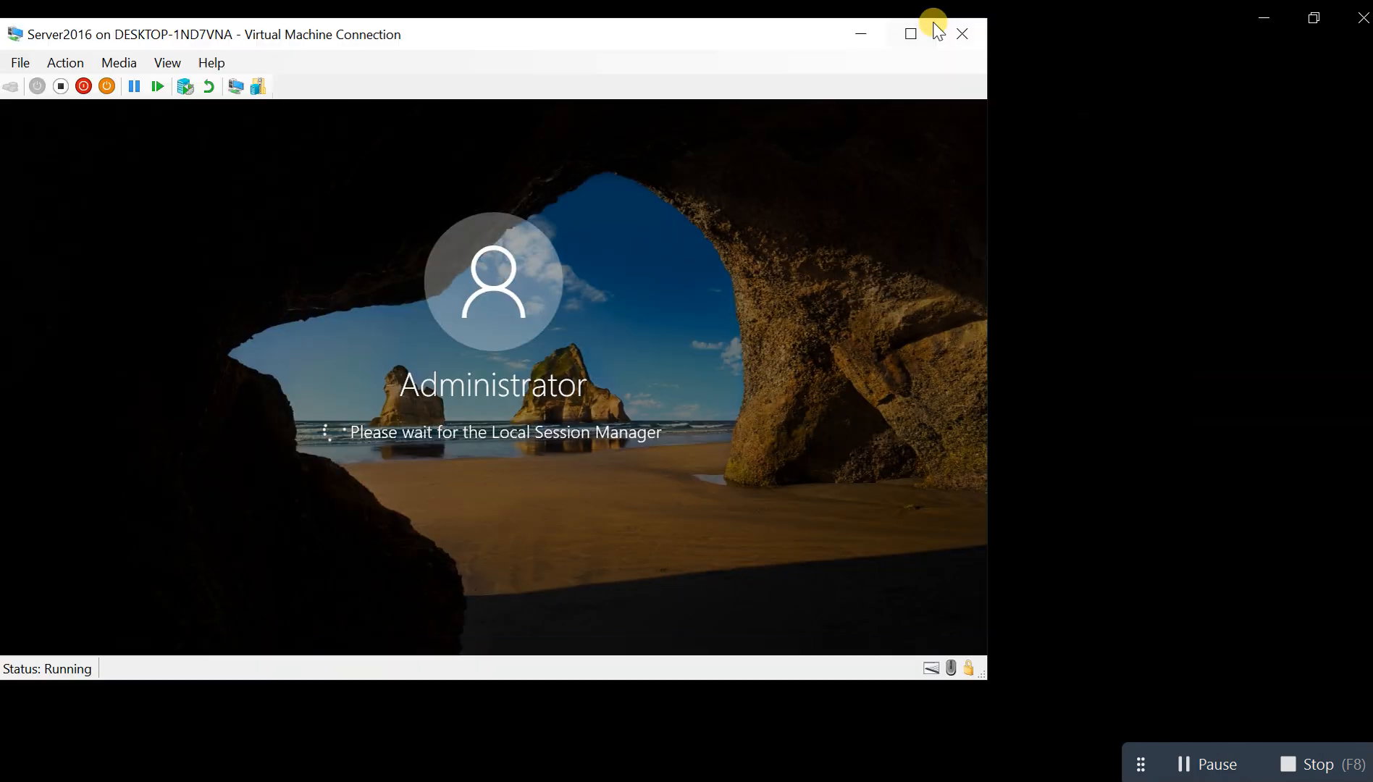
click(859, 33)
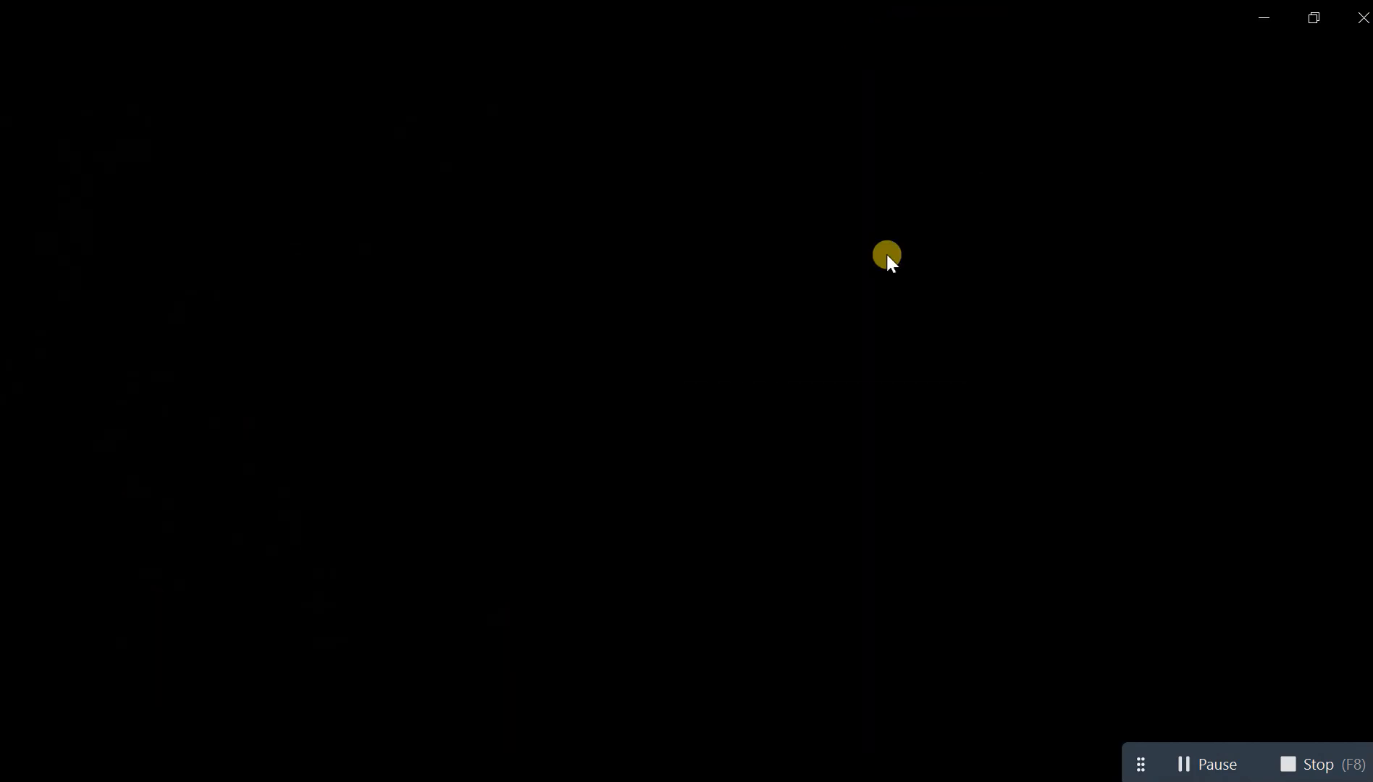
click(1264, 22)
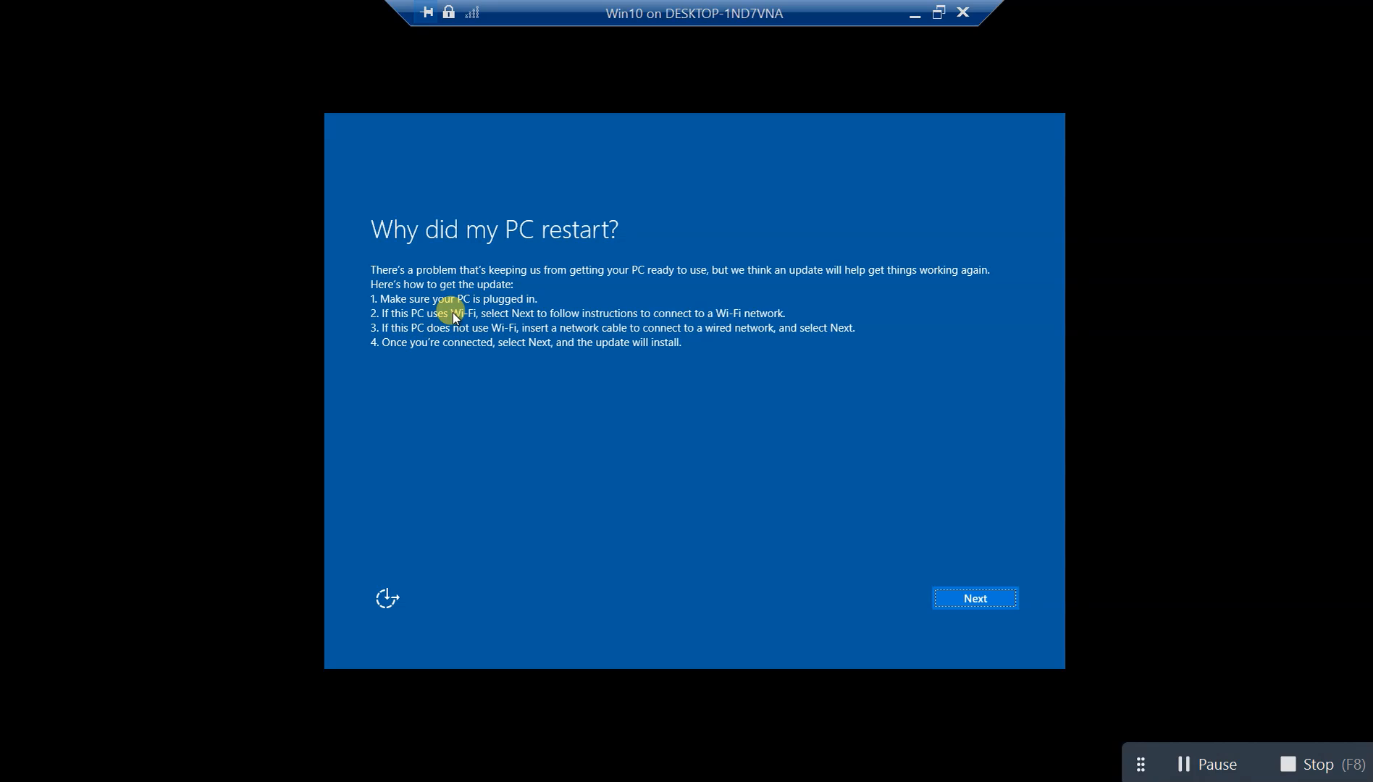
Continue past Win10's 'Why did my PC restart?' page, then minimize and restore its window
click(965, 593)
click(913, 9)
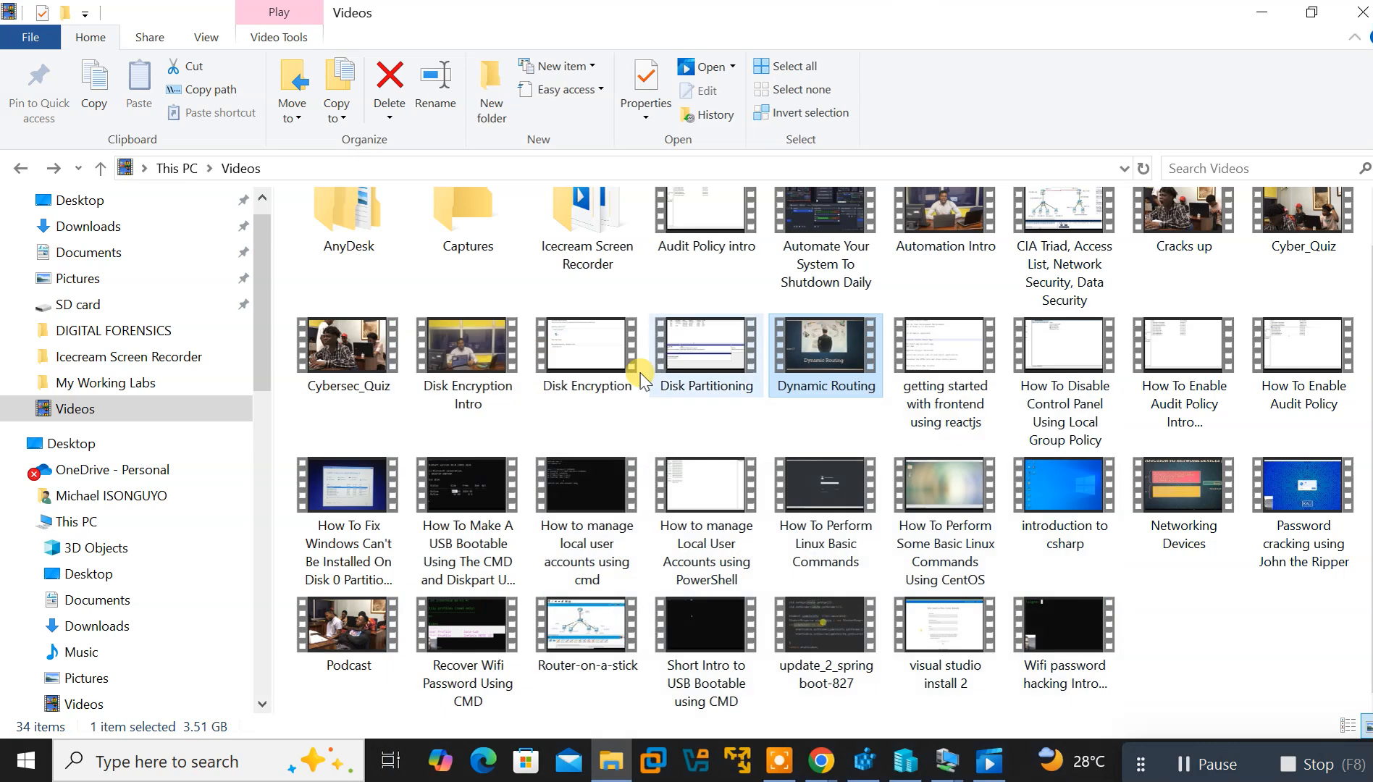
click(944, 762)
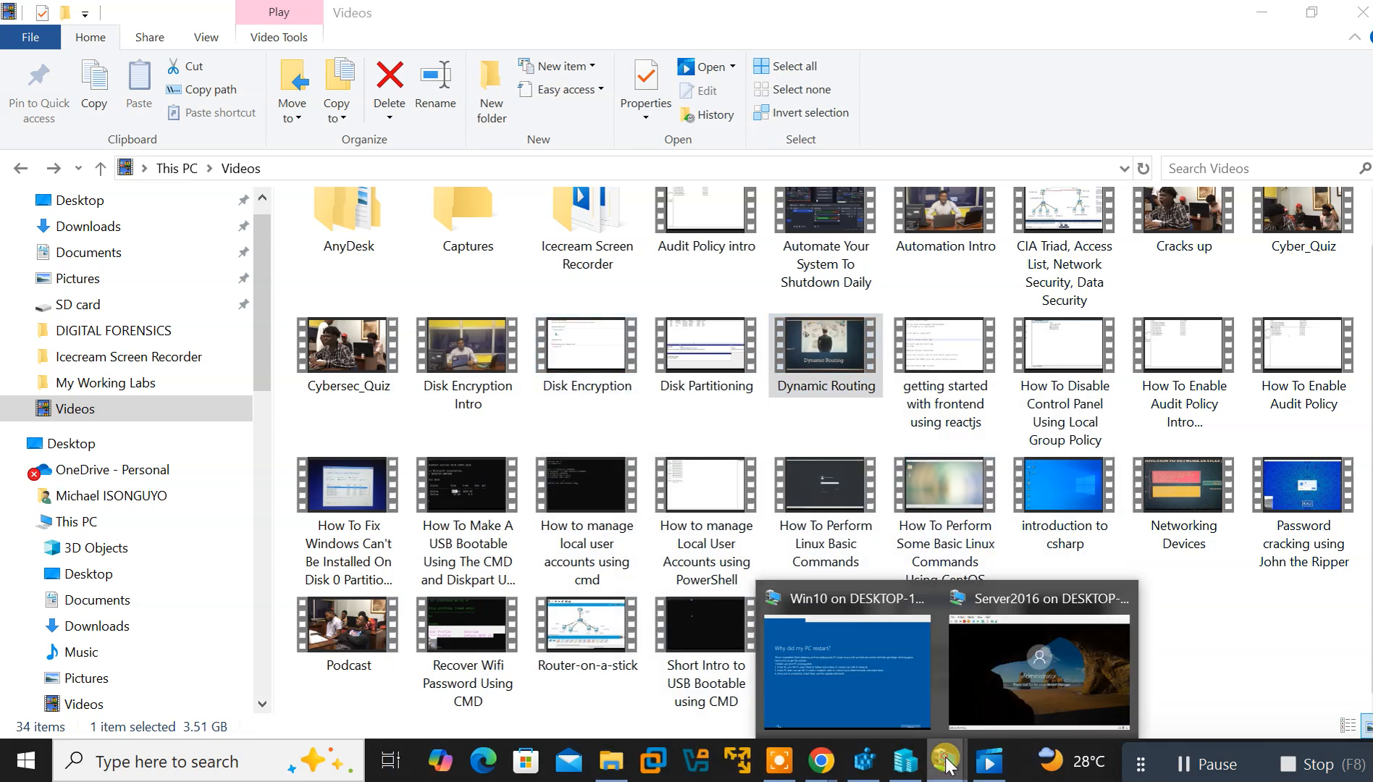
click(894, 662)
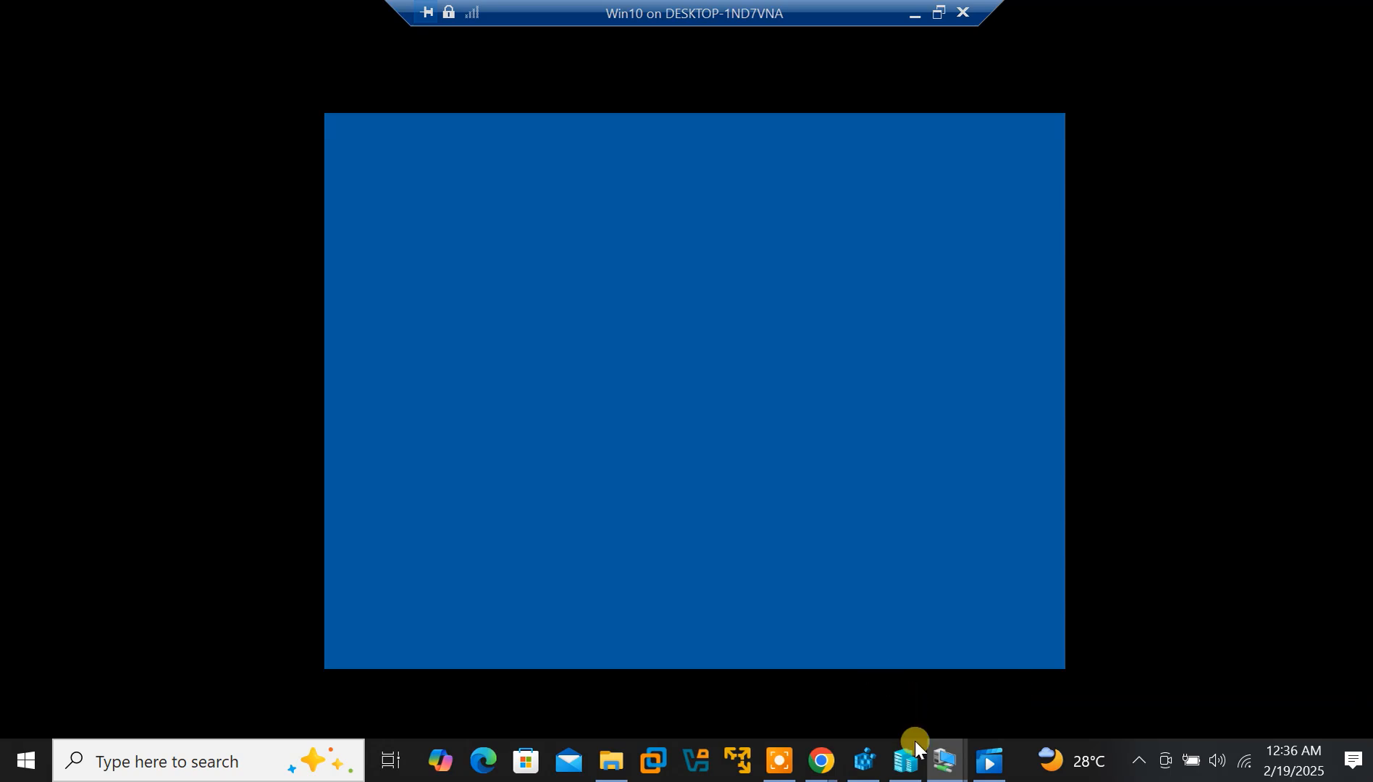
Switch to the Server2016 window, then bring Hyper-V Manager to the front
mouse_move(941, 759)
click(1021, 692)
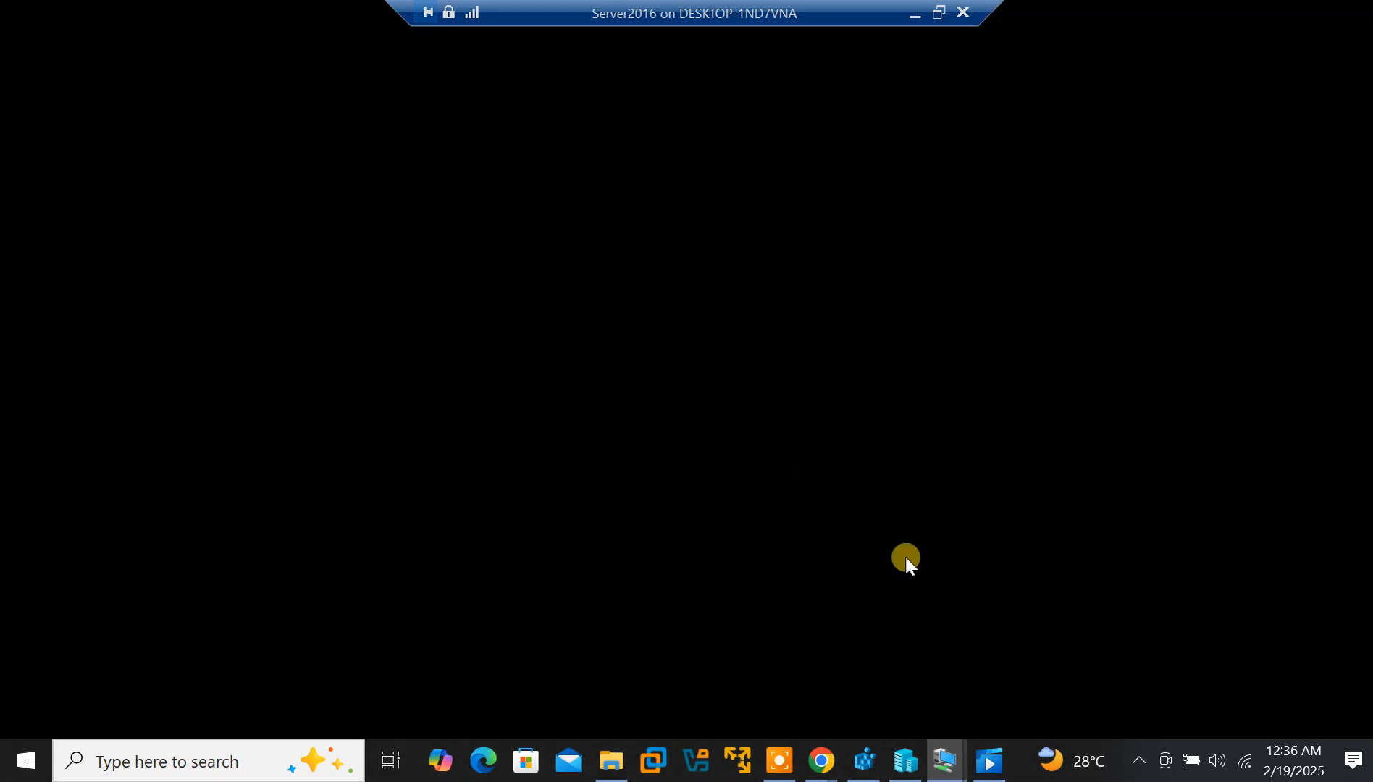
click(907, 759)
click(907, 759)
click(906, 759)
Switch between the Server2016 and Win10 windows, ending on Win10's 'Just a moment...' screen
click(946, 760)
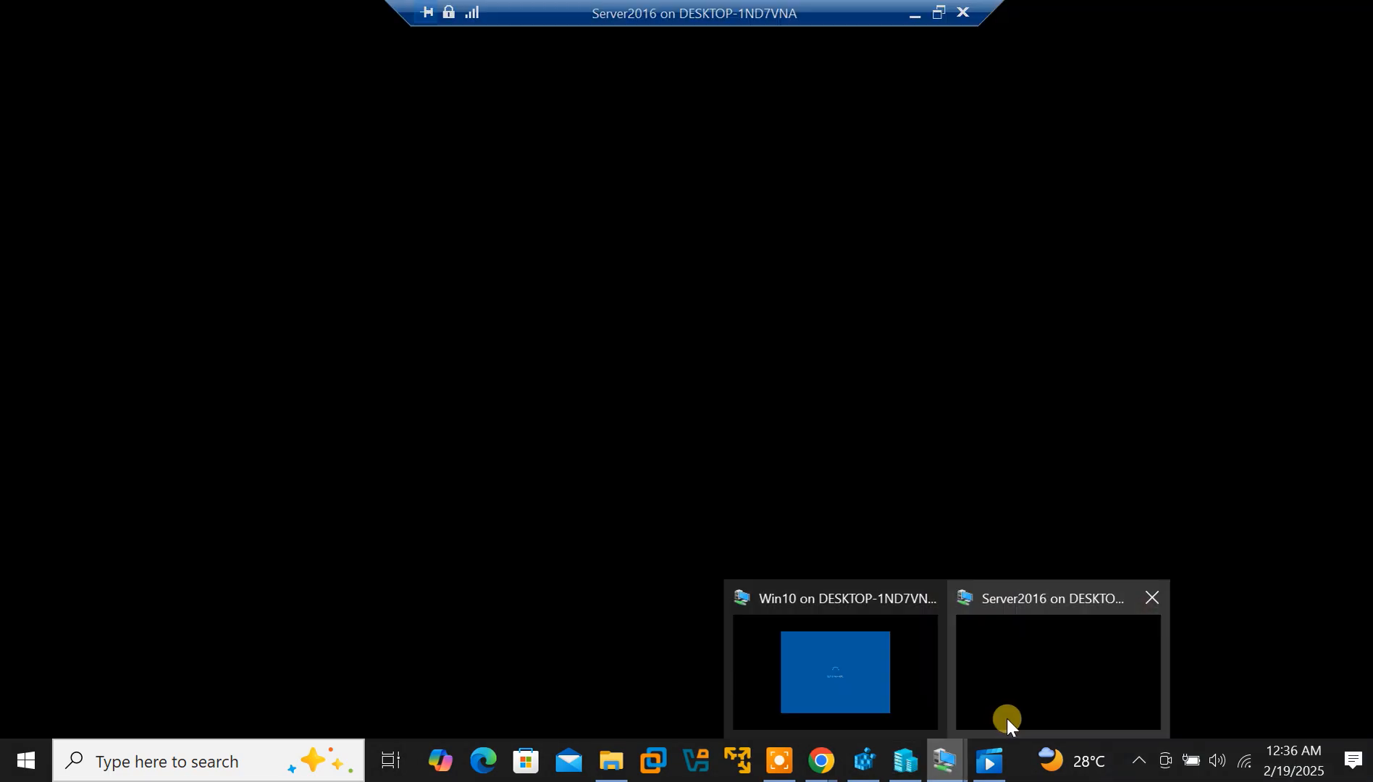
click(1006, 717)
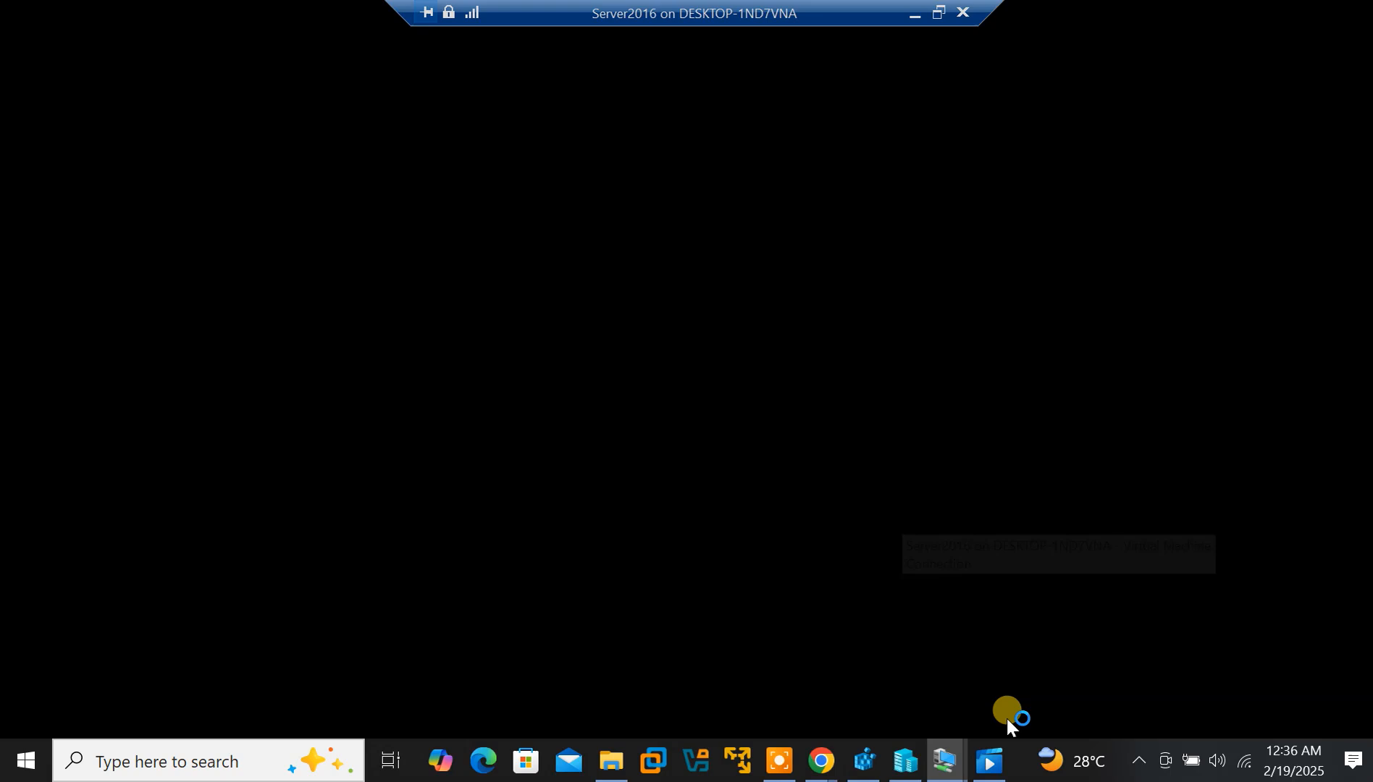
click(955, 762)
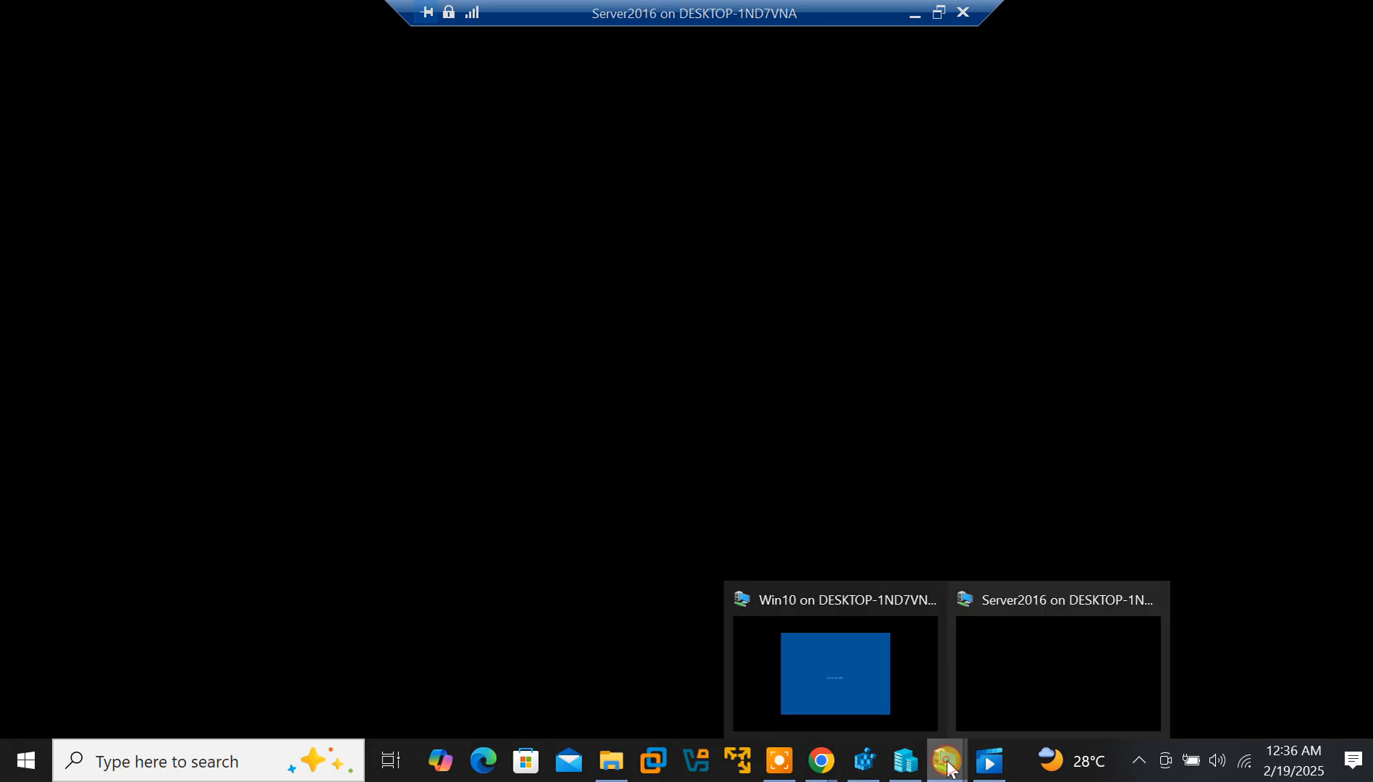
click(858, 698)
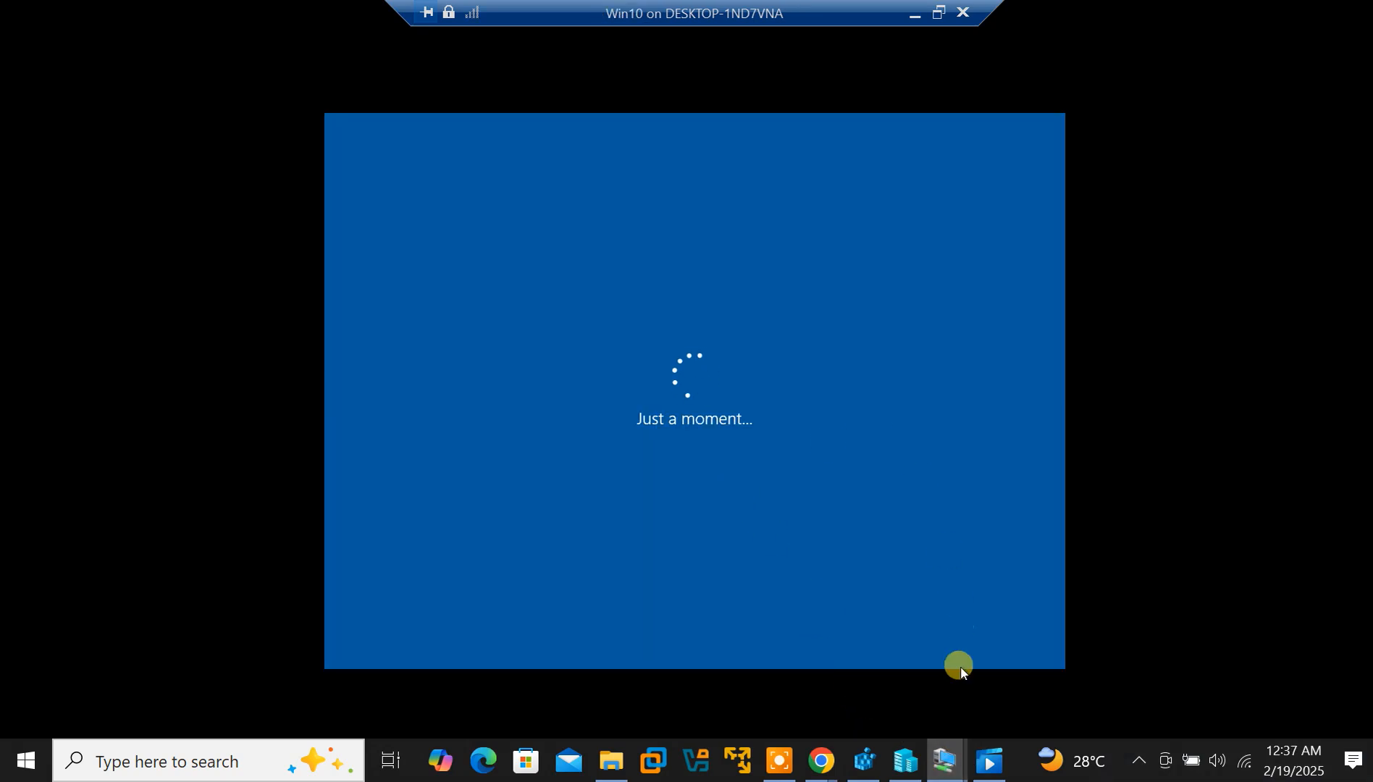
mouse_move(948, 764)
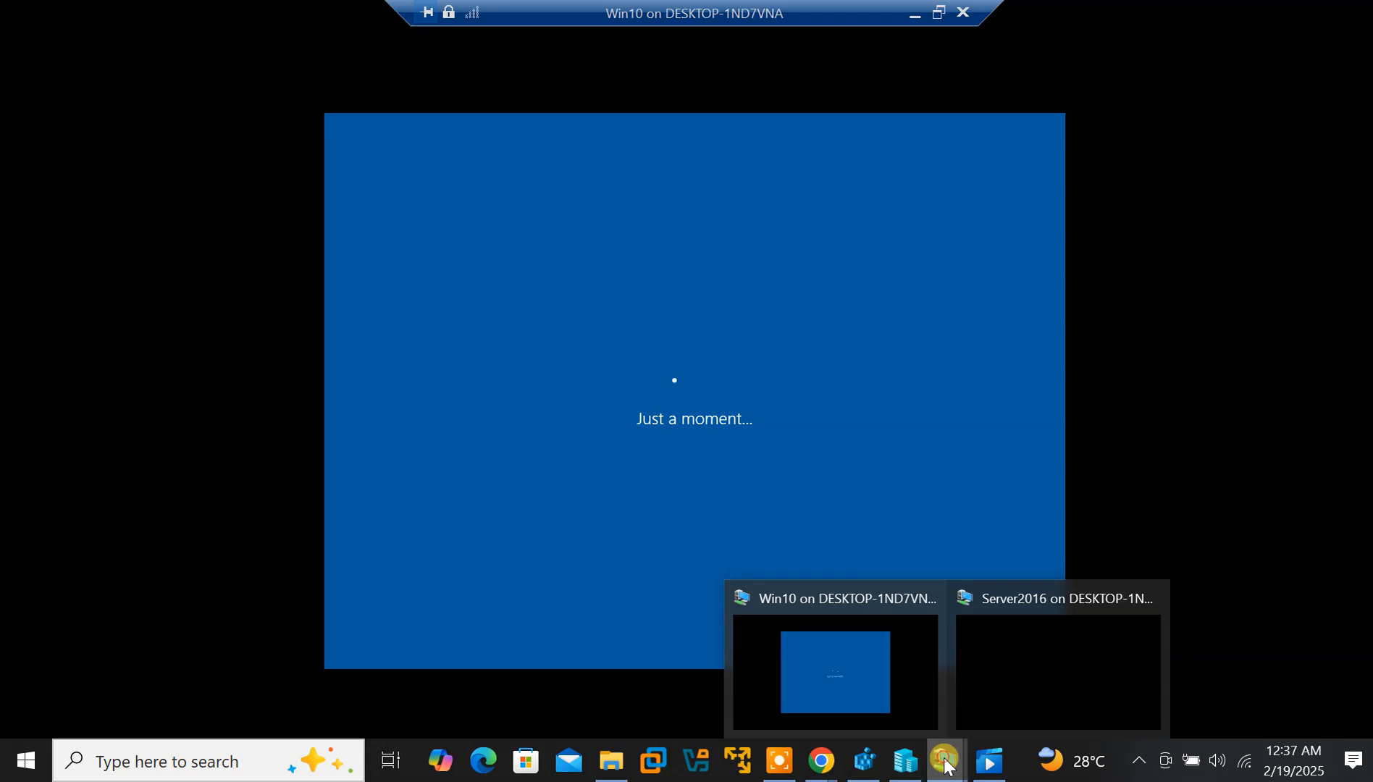
click(998, 709)
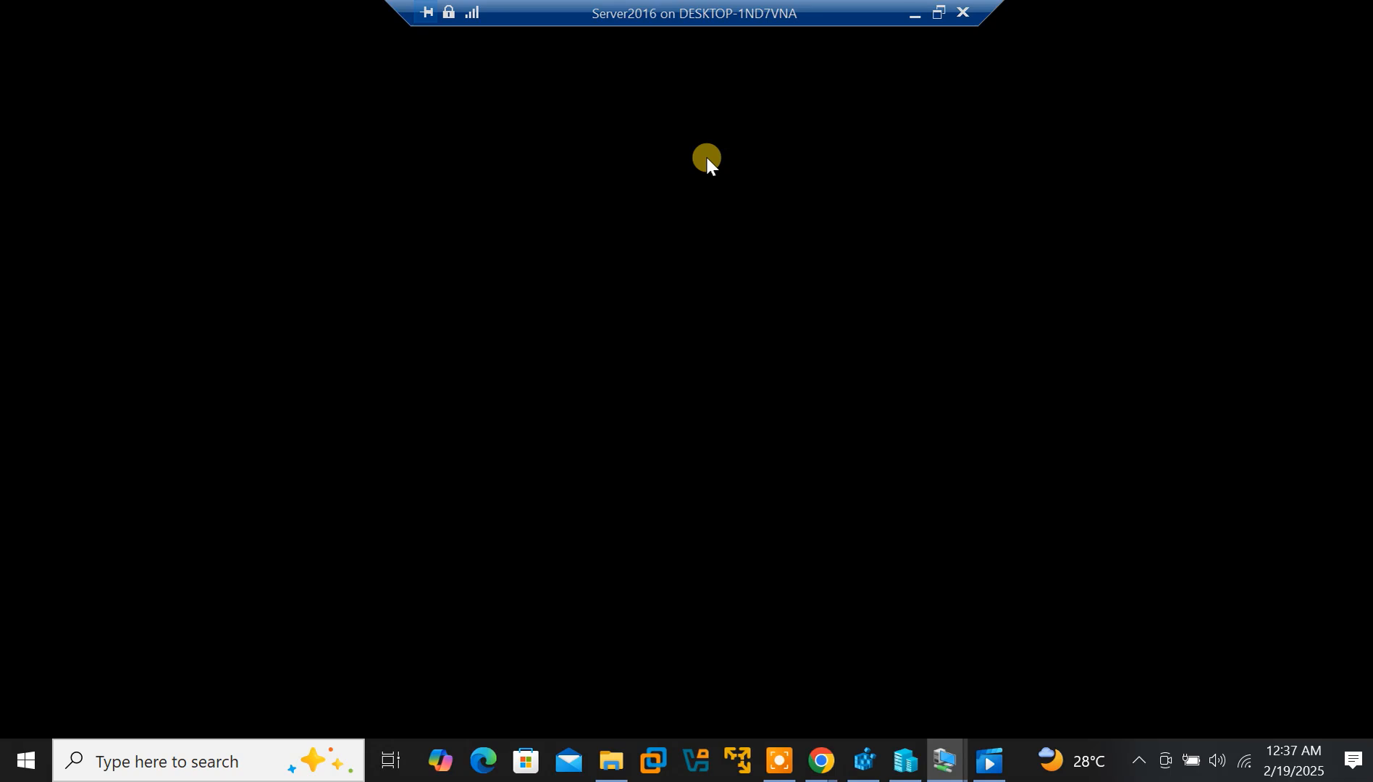
mouse_move(945, 759)
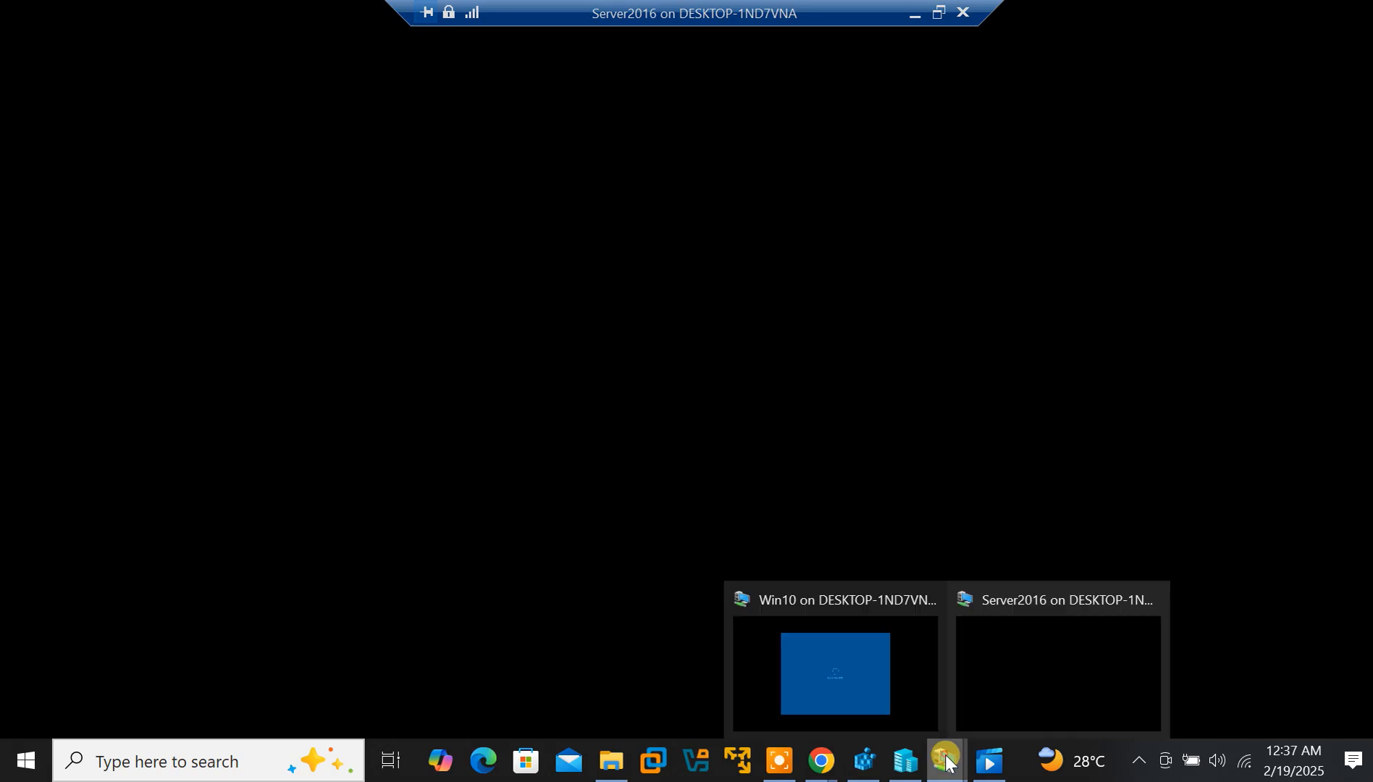
click(885, 702)
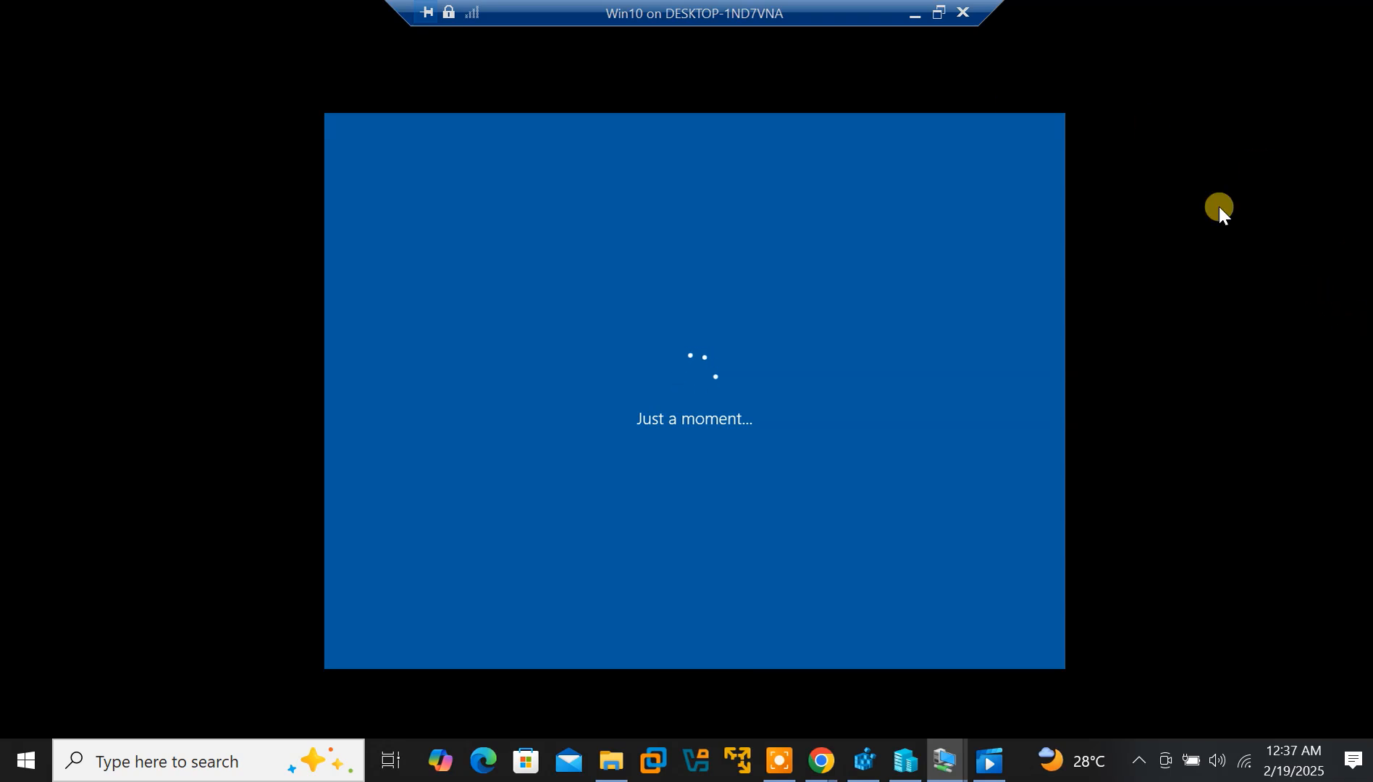
Switch to the full-screen Server2016 session and wait for Server Manager's Dashboard to load
click(939, 22)
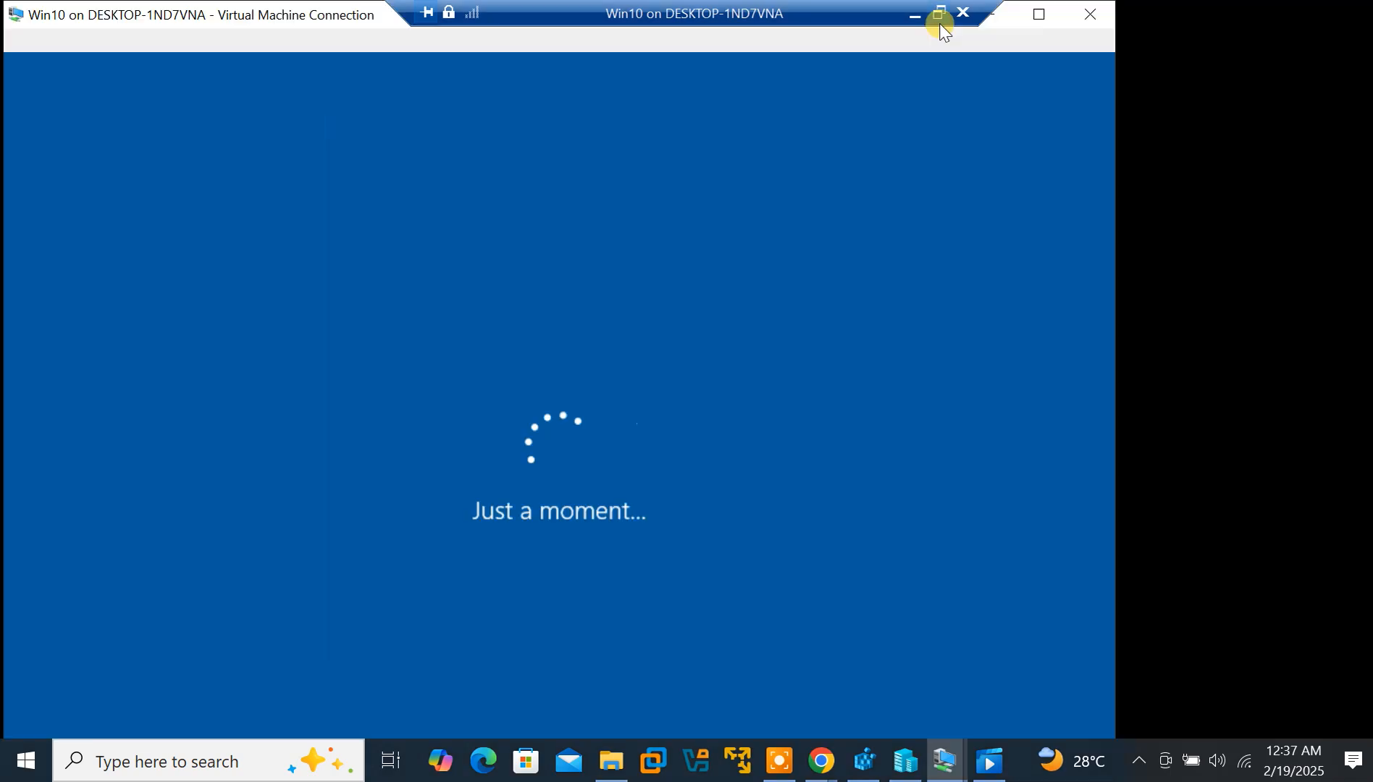
click(935, 767)
click(1043, 678)
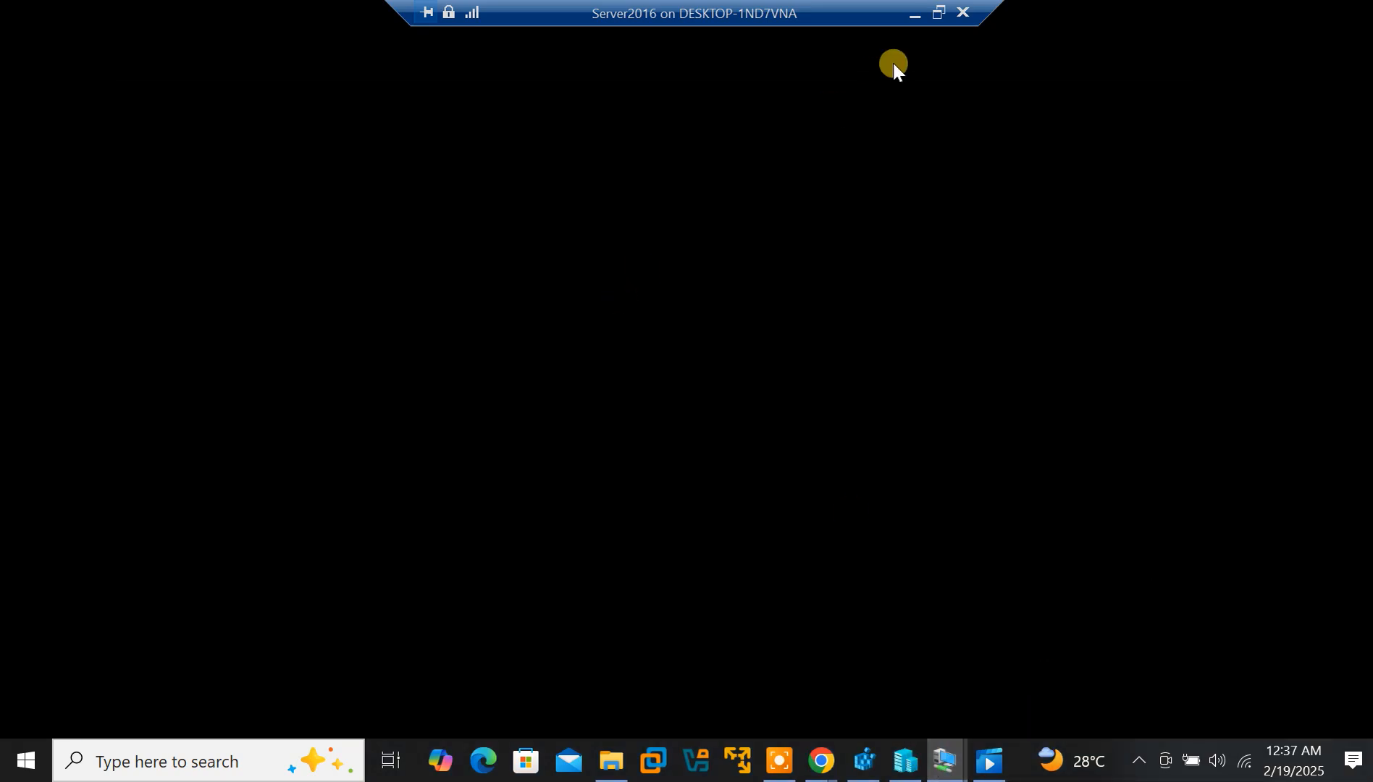
click(915, 15)
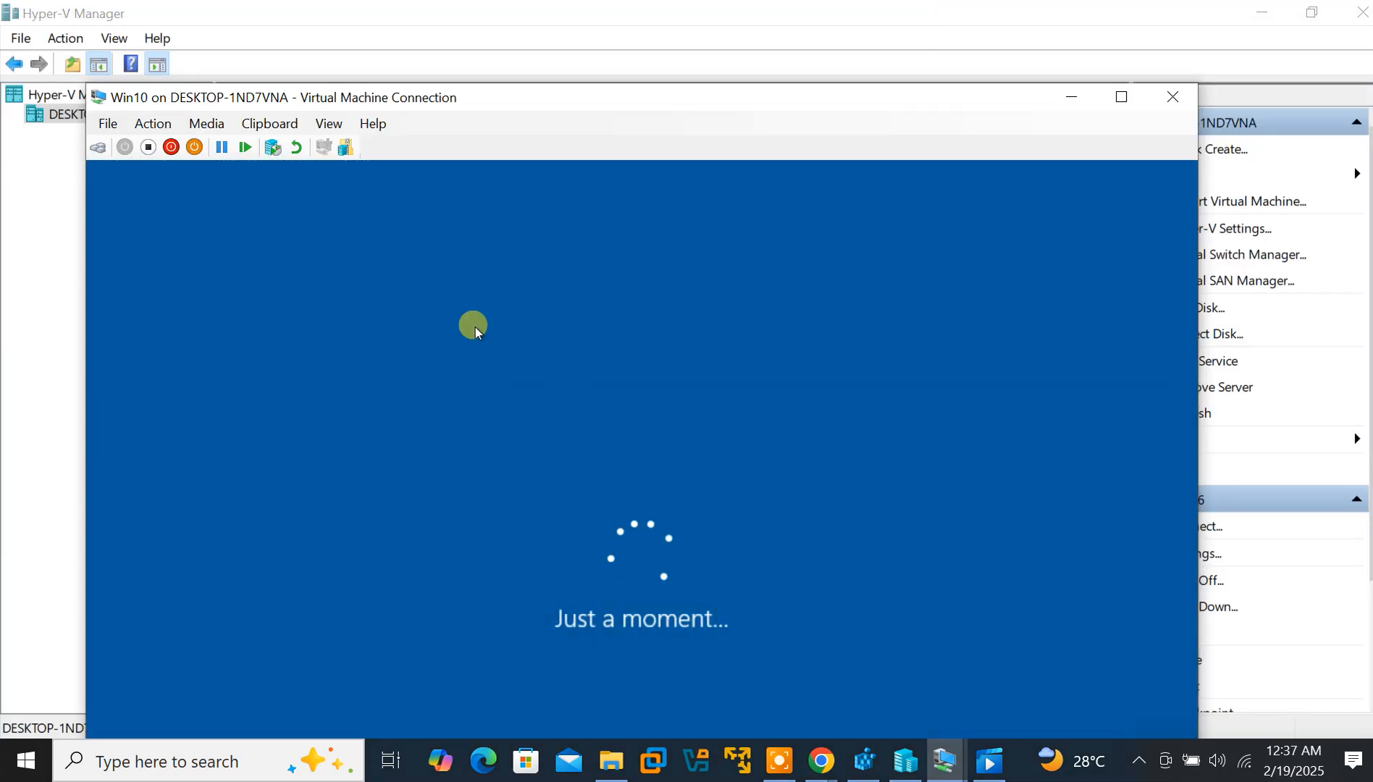
click(947, 762)
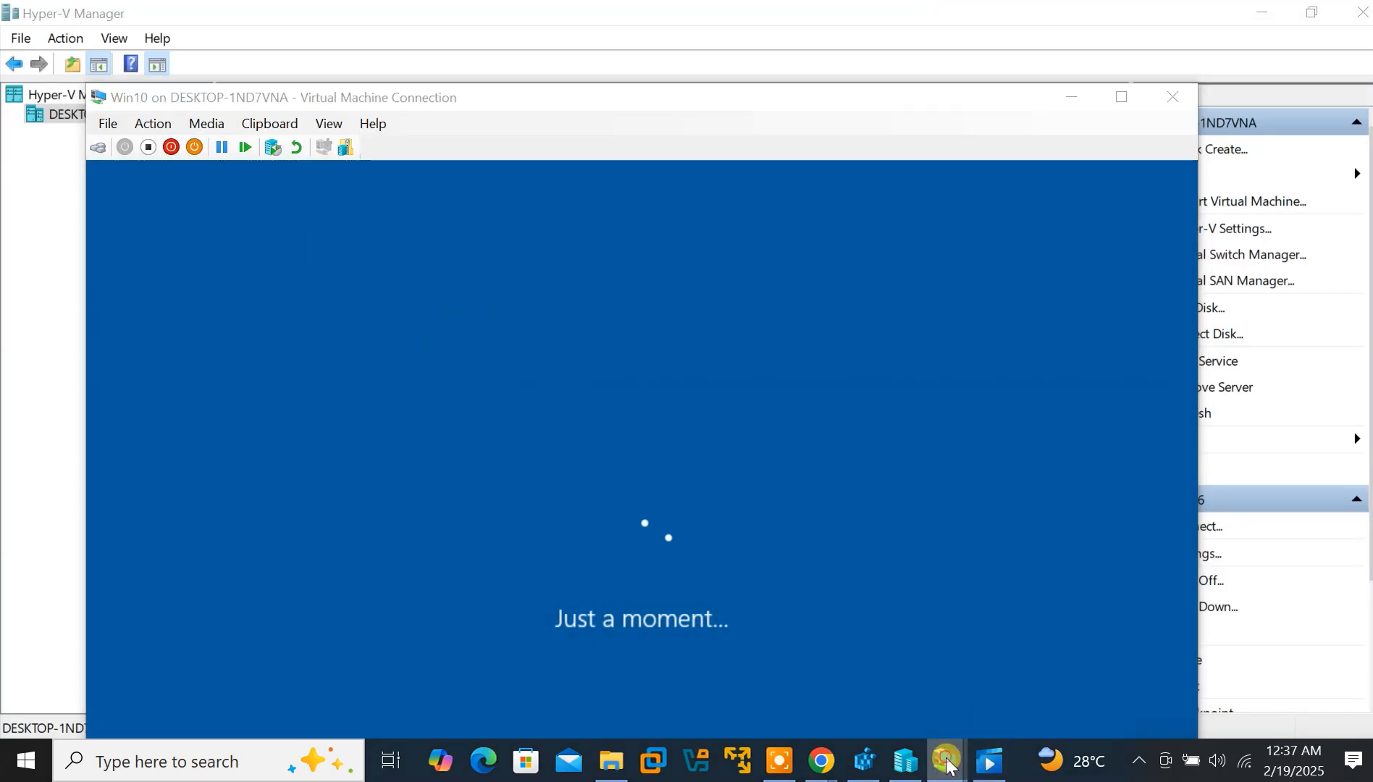
click(1066, 692)
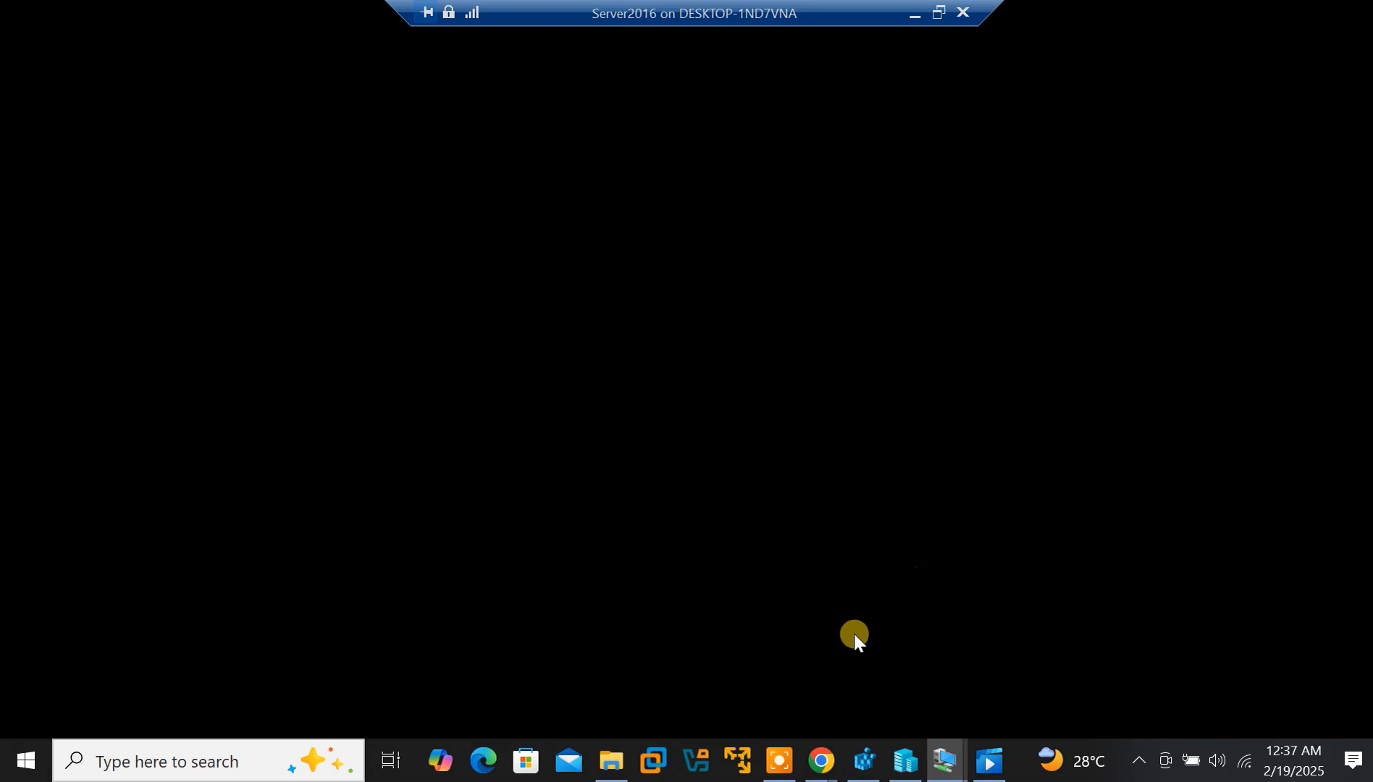
click(782, 762)
click(821, 760)
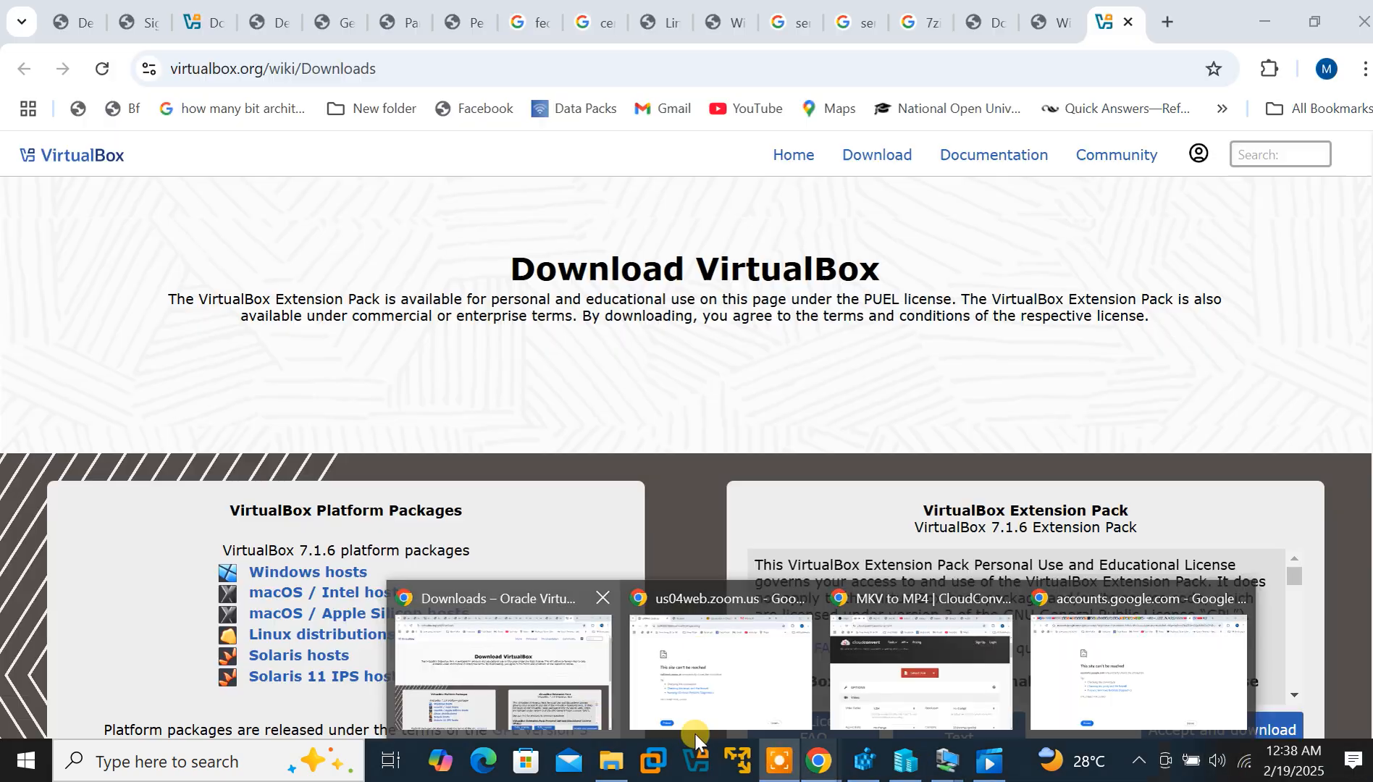
mouse_move(781, 764)
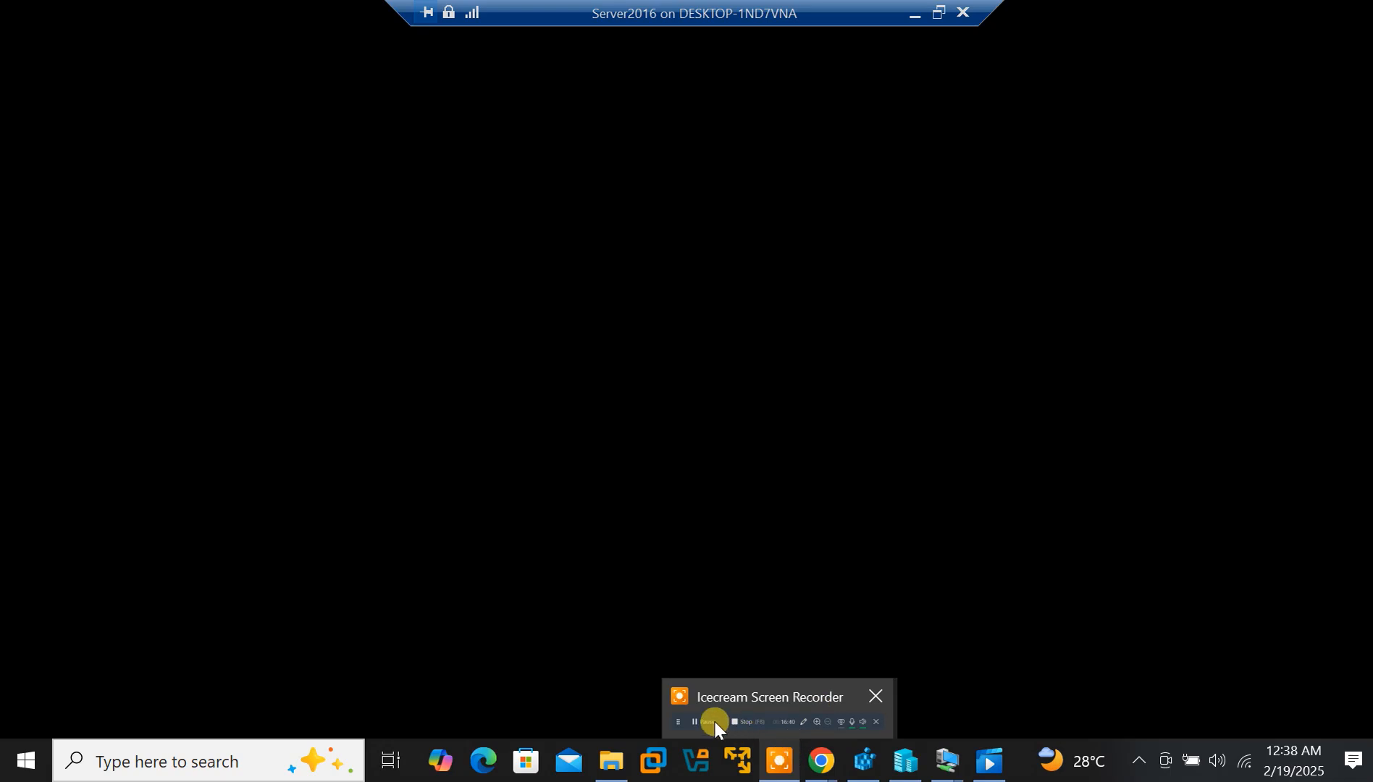
click(691, 719)
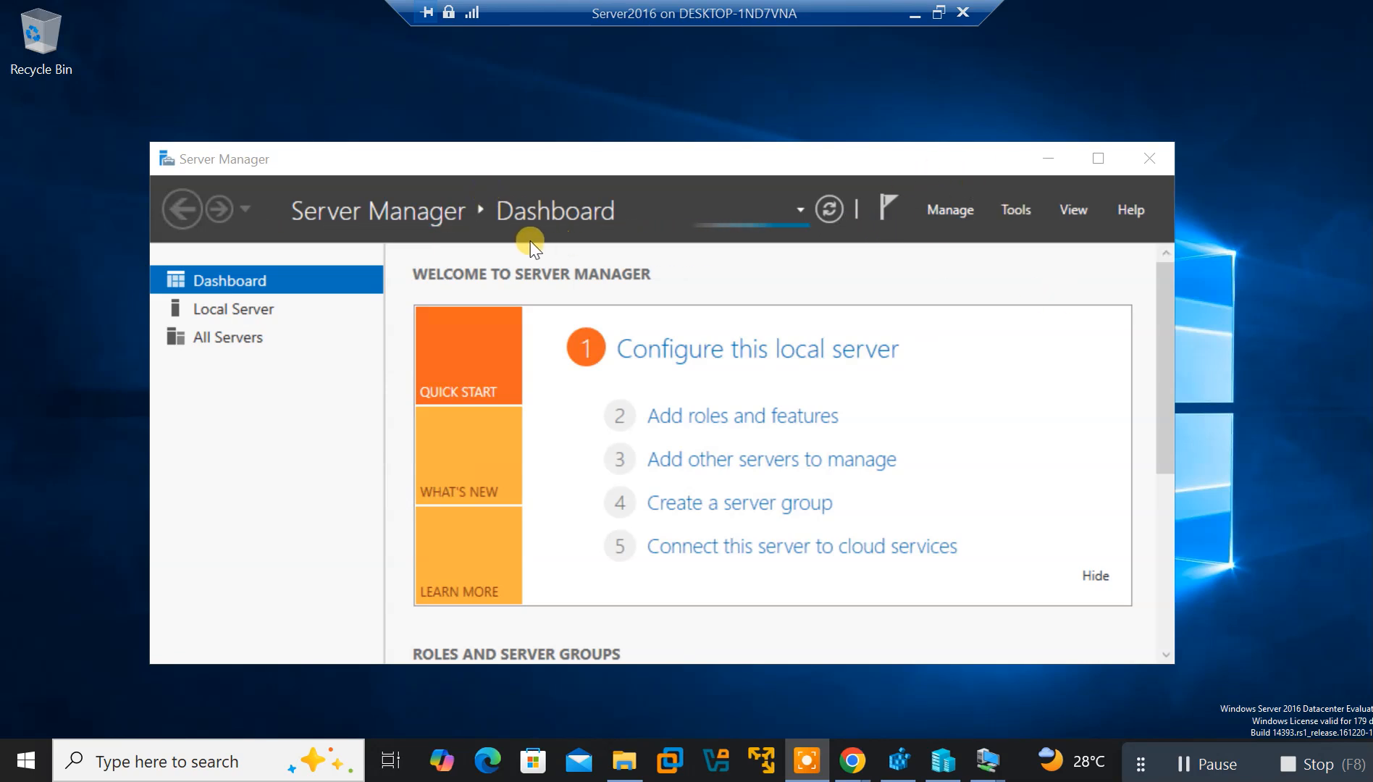
Launch Manage > Add Roles and Features, which hits the inventory-collection notice
click(1017, 203)
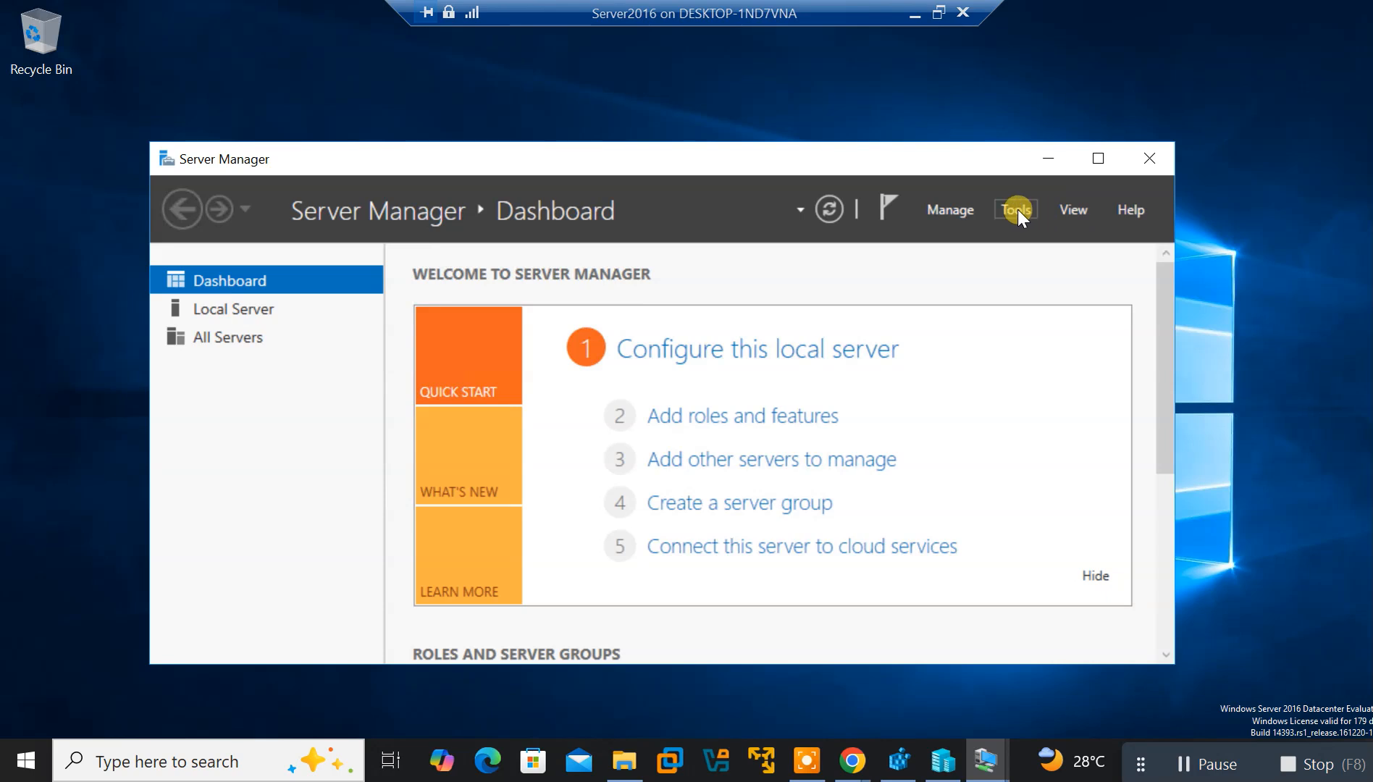
click(726, 422)
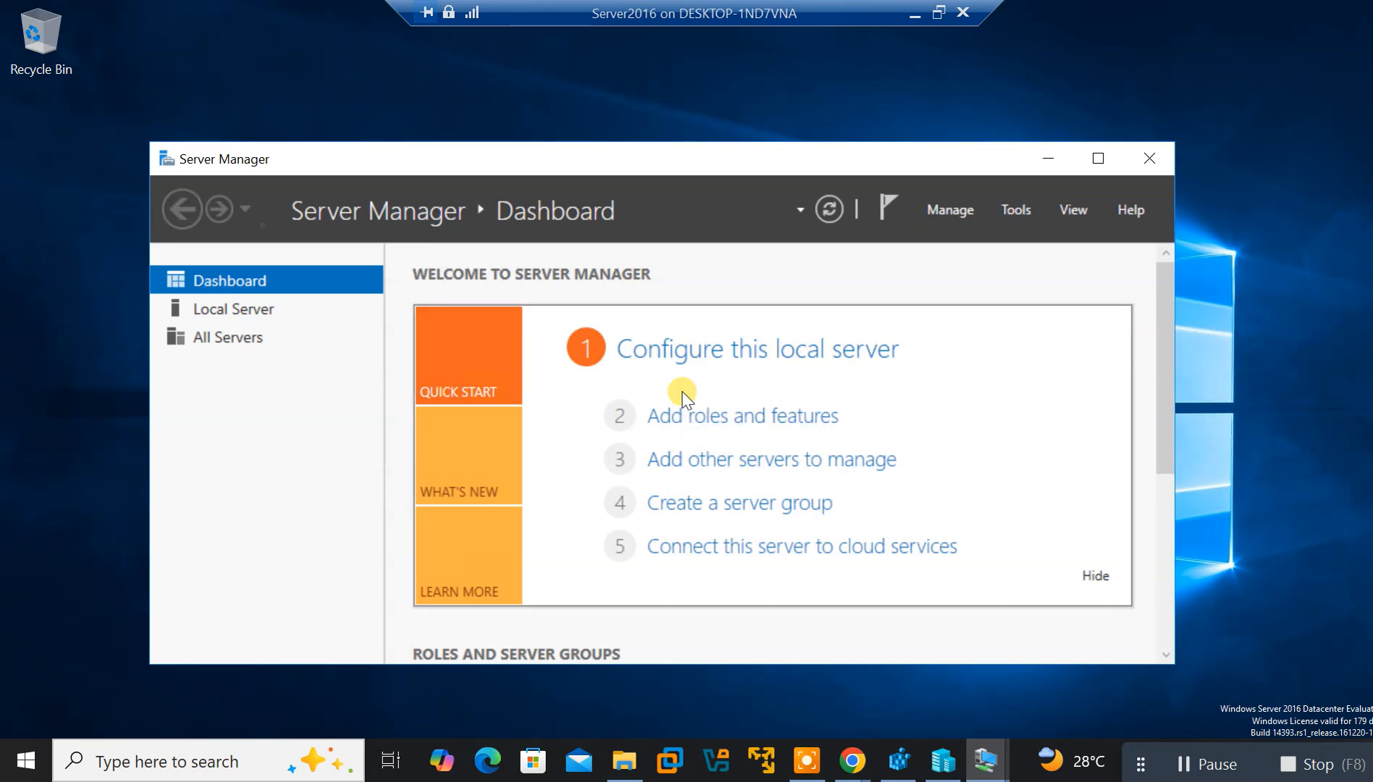
click(1008, 205)
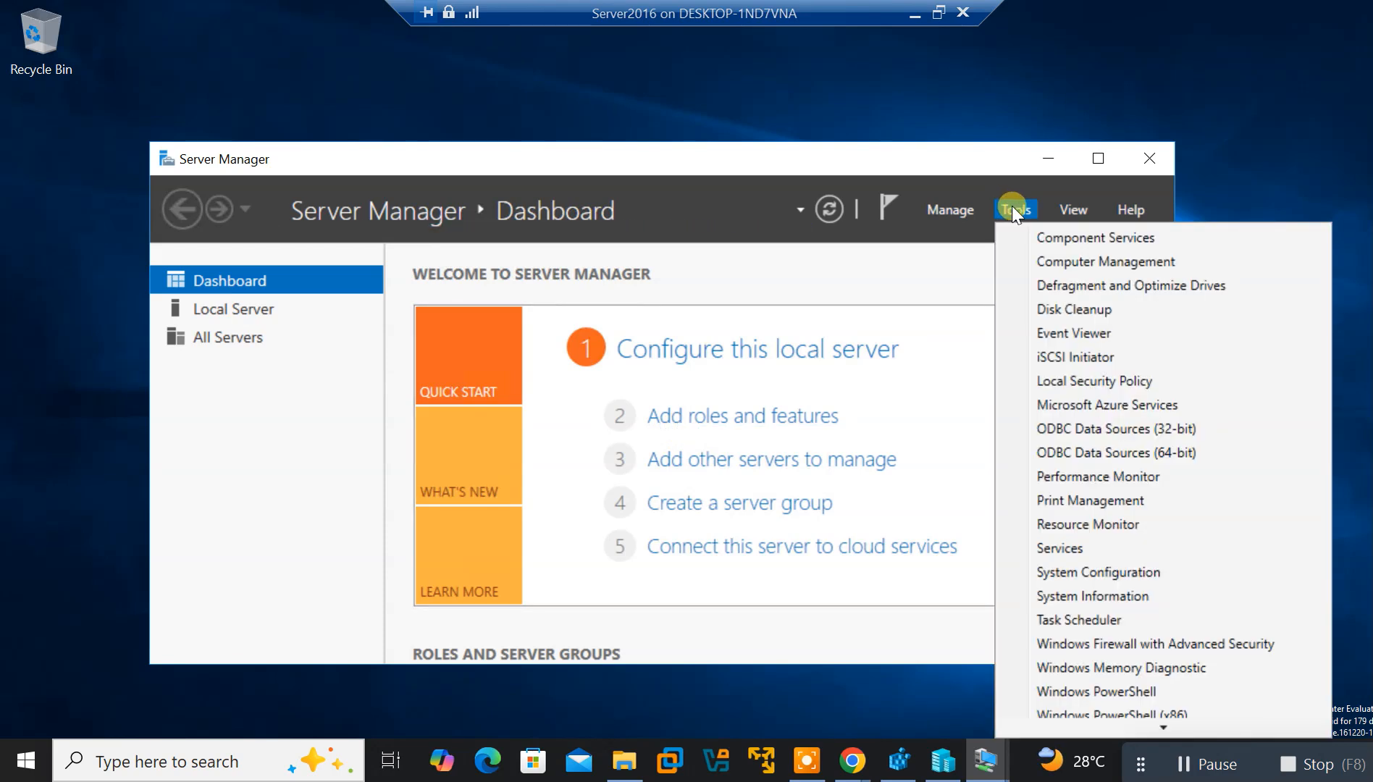
click(948, 210)
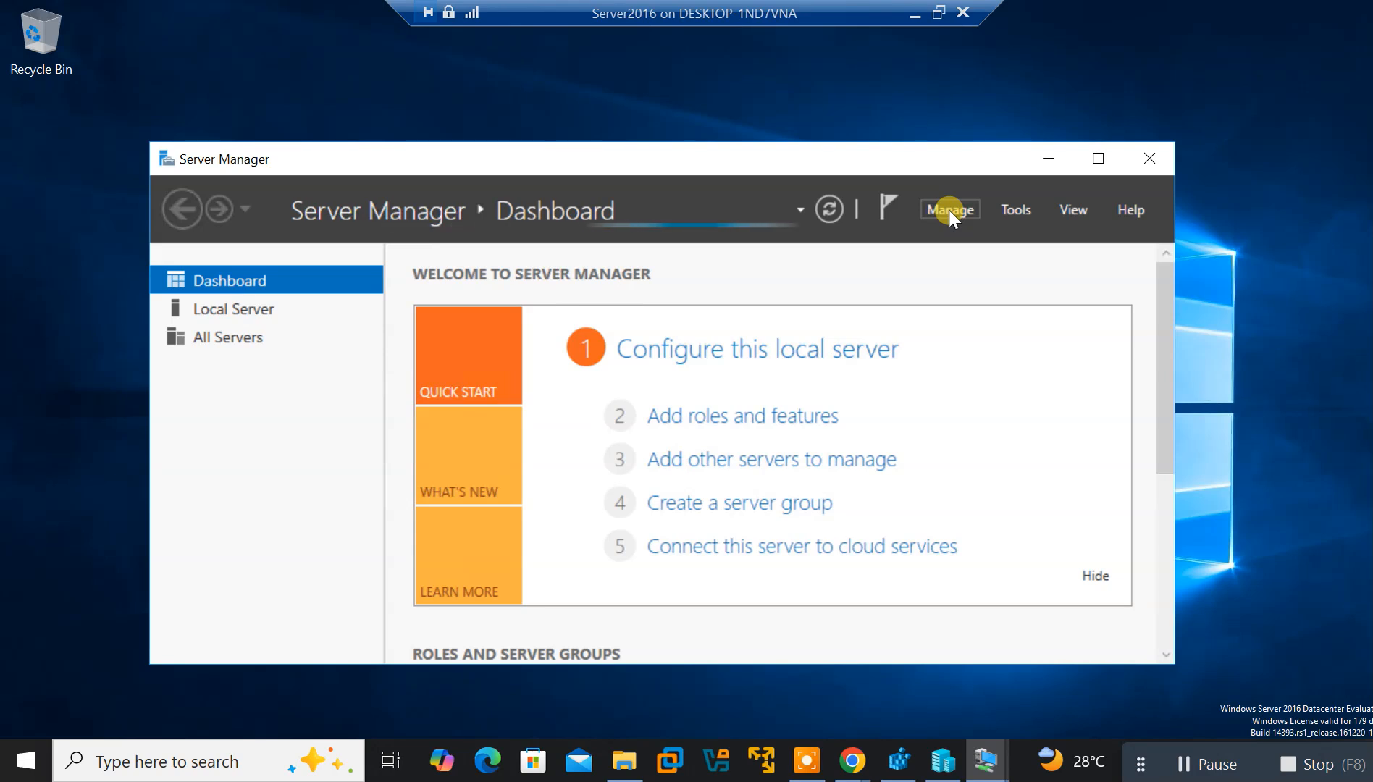
click(948, 210)
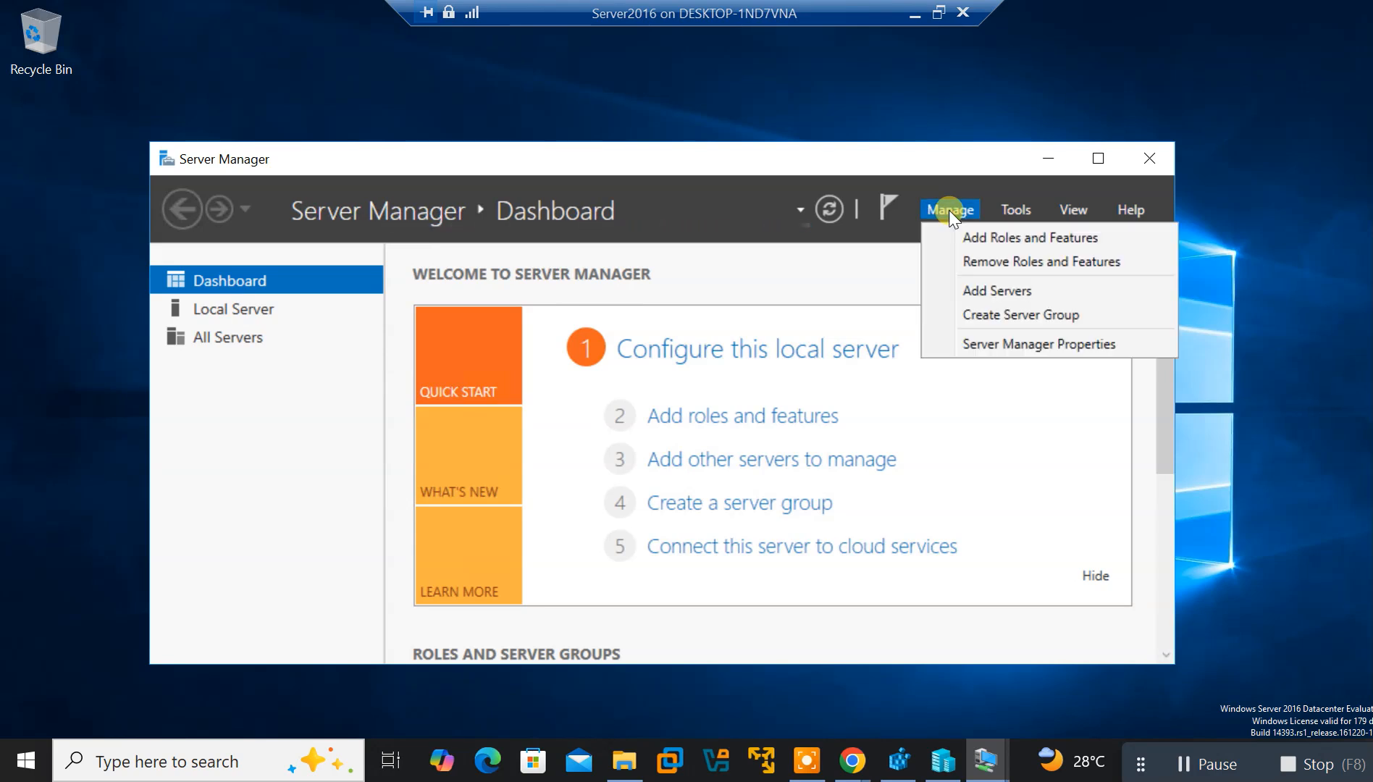
click(985, 236)
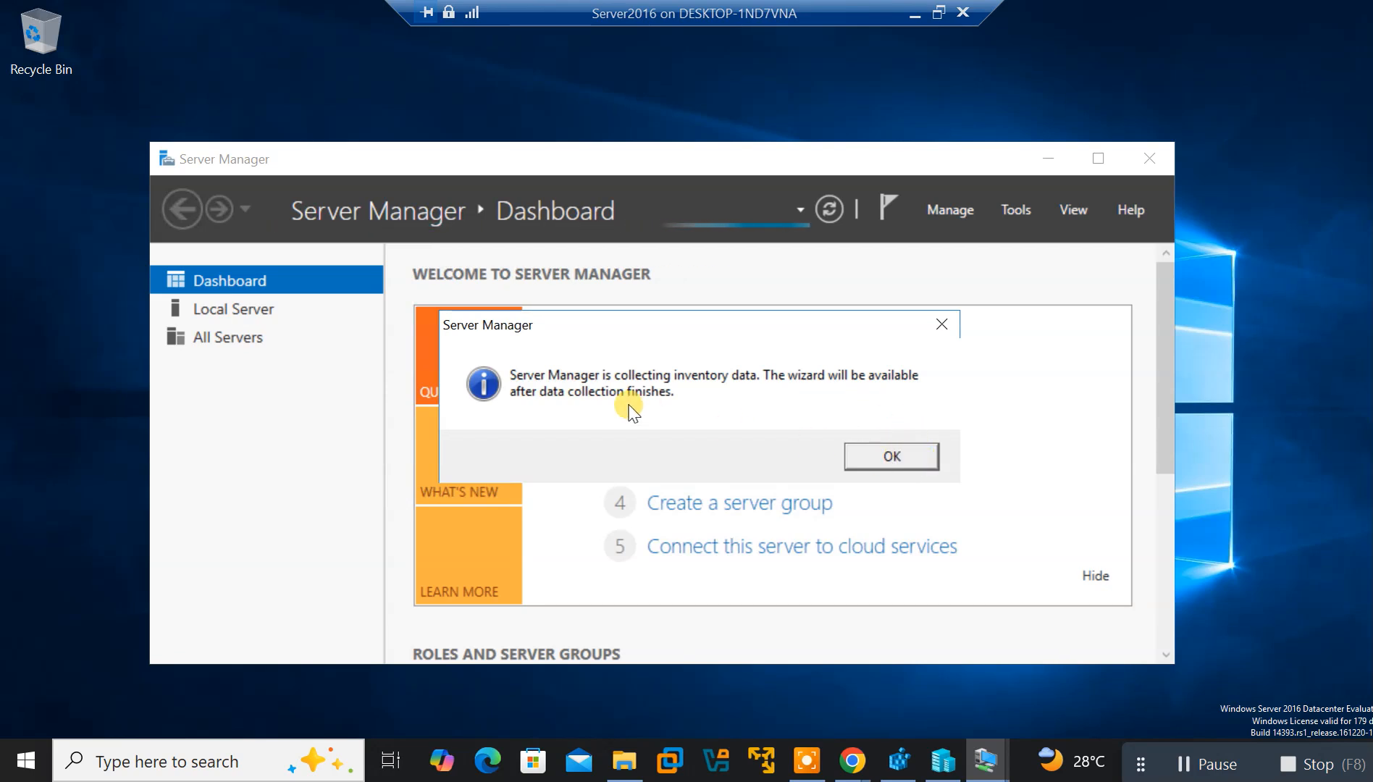
Dismiss the inventory notice and open the Local Server page
click(905, 459)
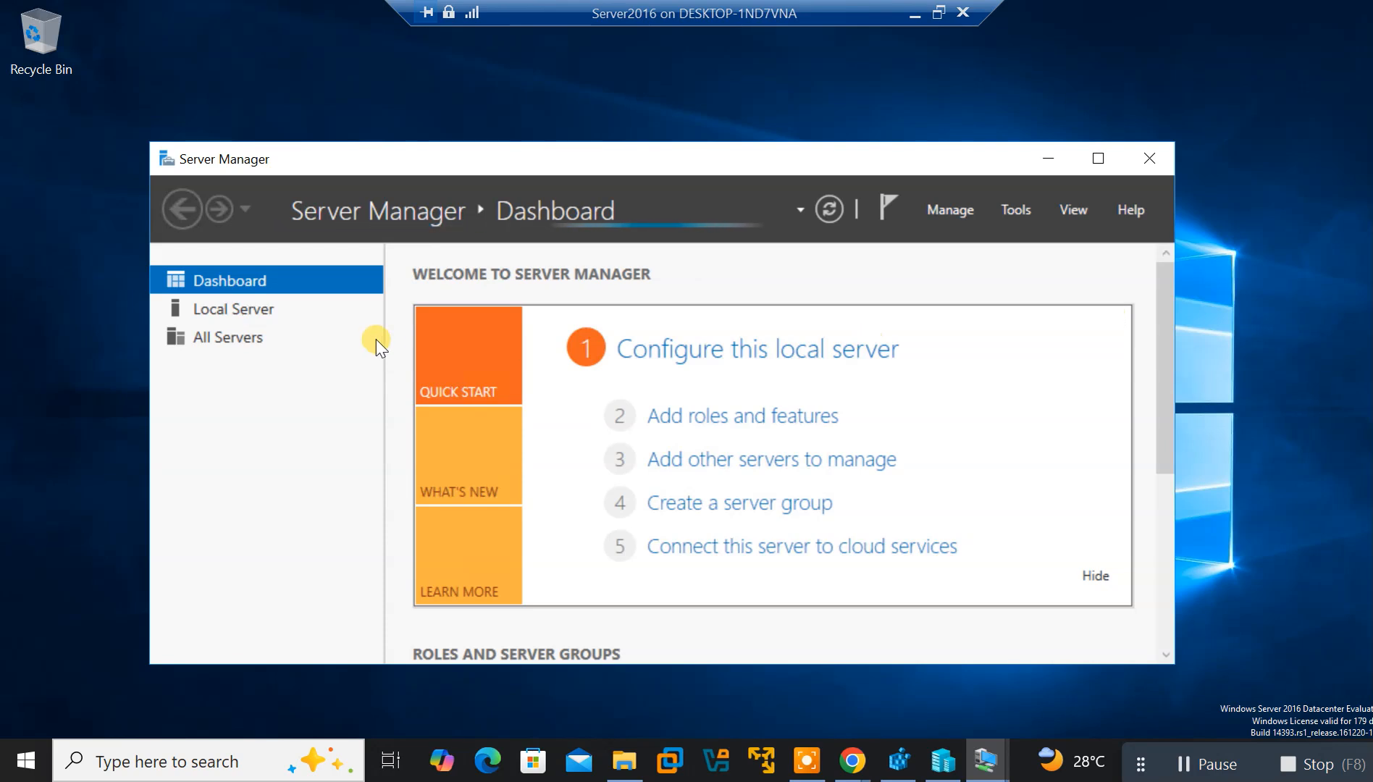
click(224, 308)
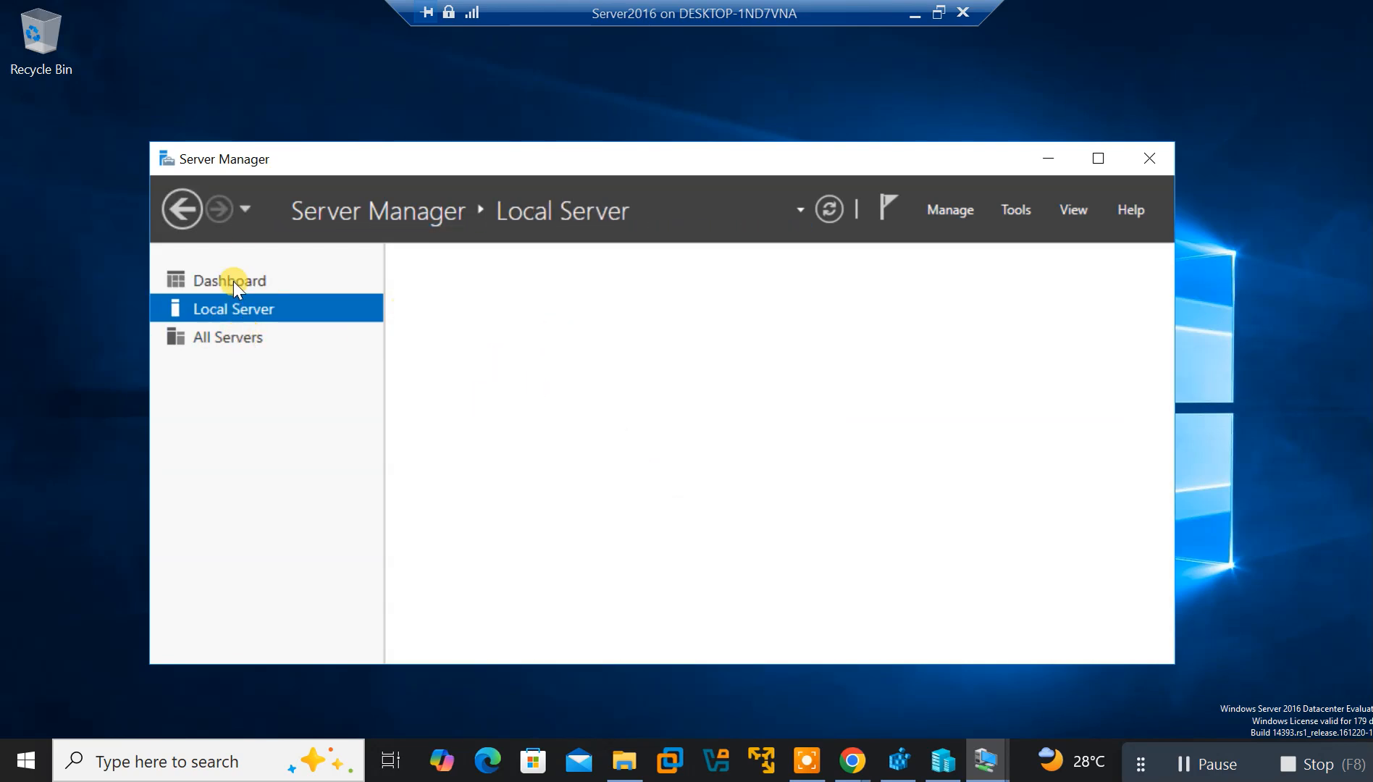
click(232, 281)
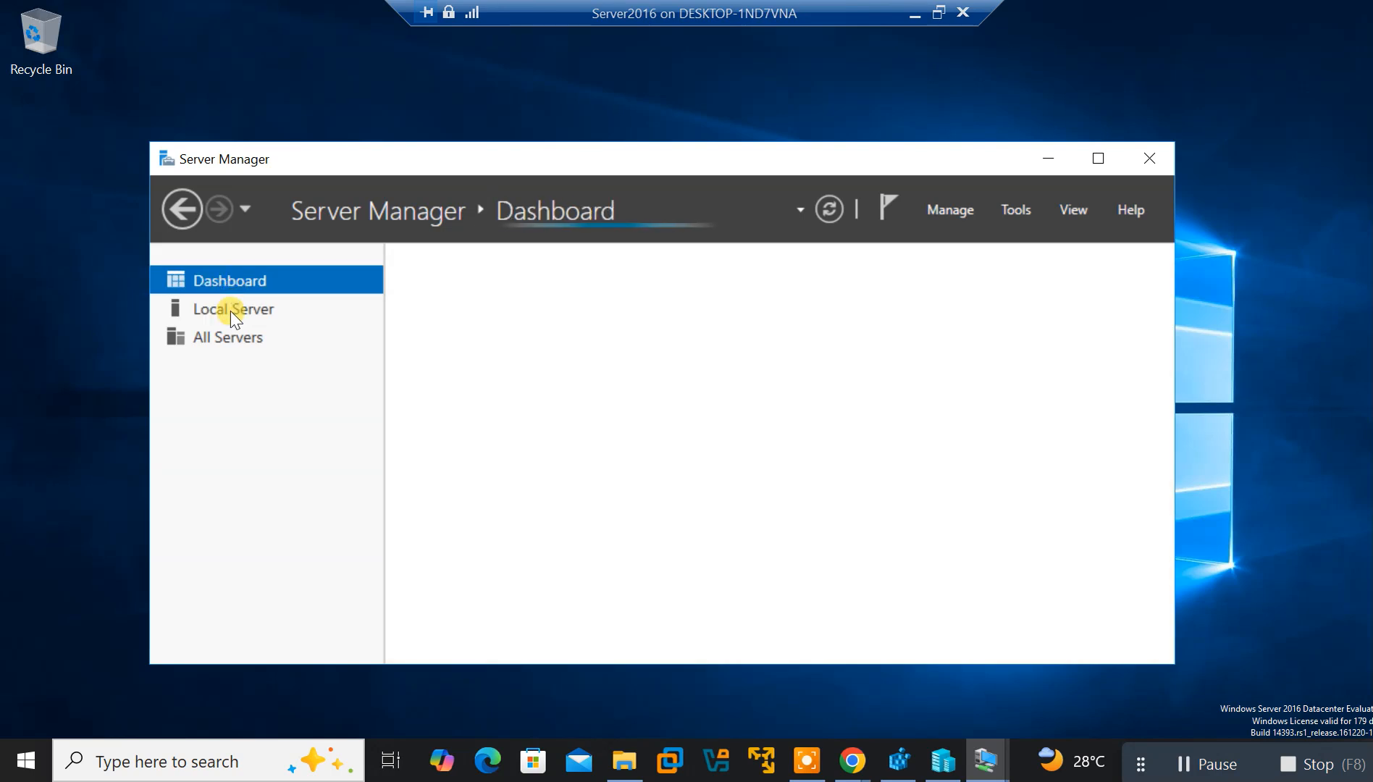
click(222, 309)
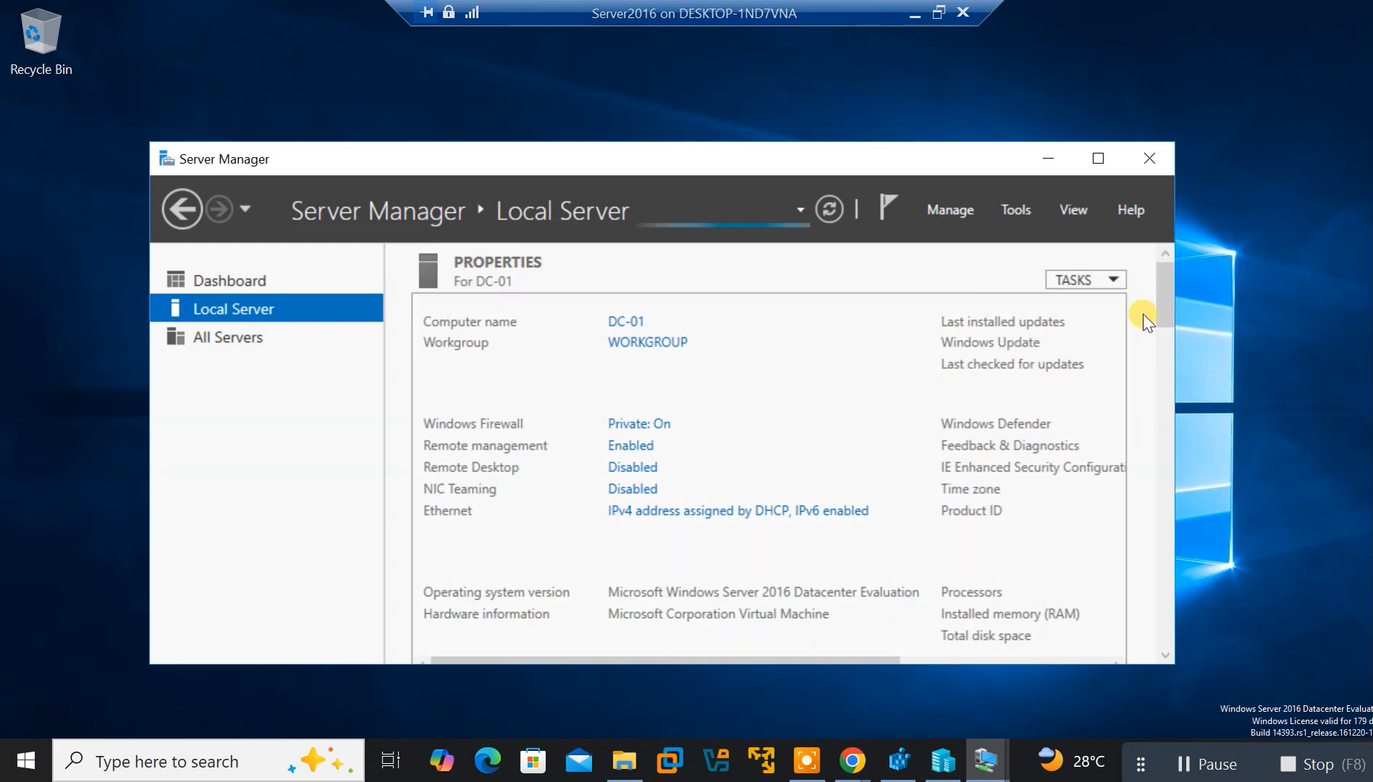
Scroll through DC-01's properties, checking Firewall Private: On and Remote Desktop Disabled
drag(1169, 308, 1172, 539)
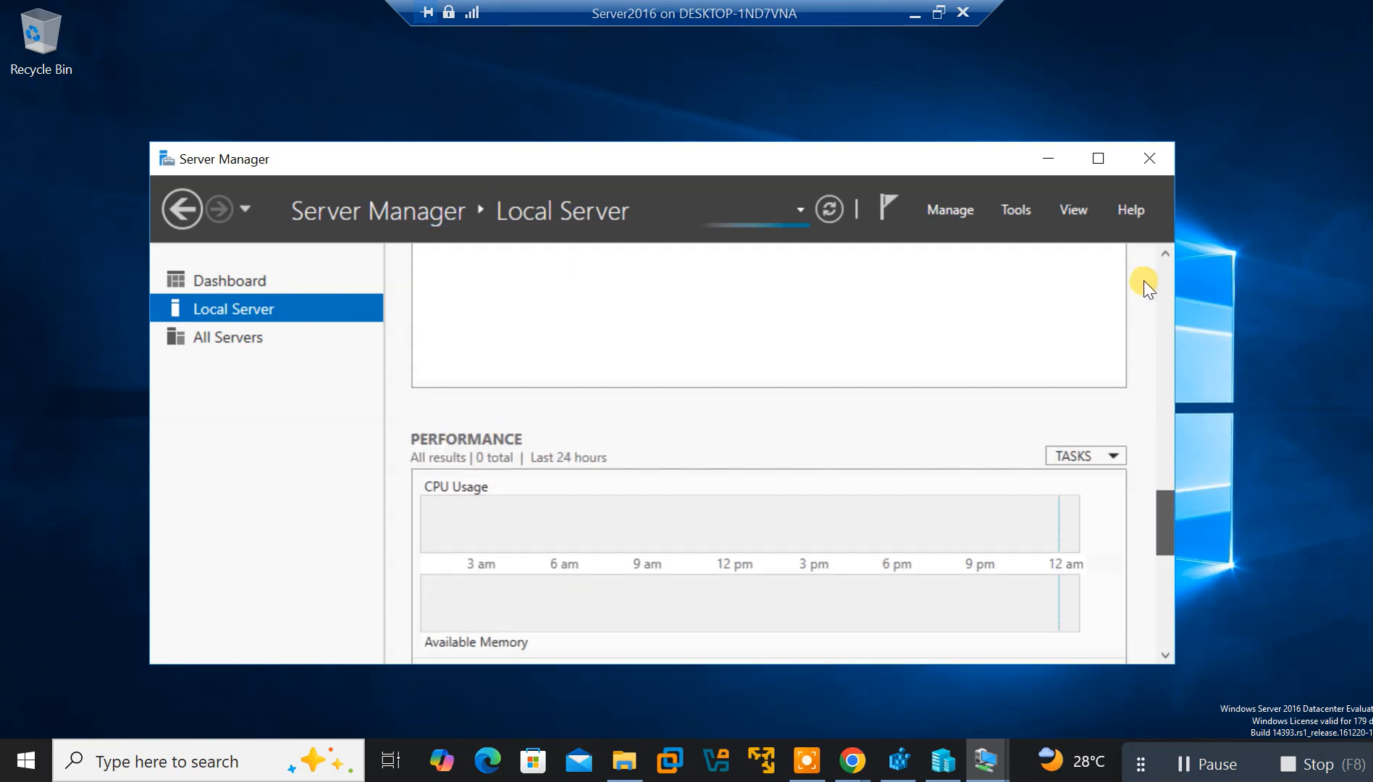
scroll(1143, 281, up, 10)
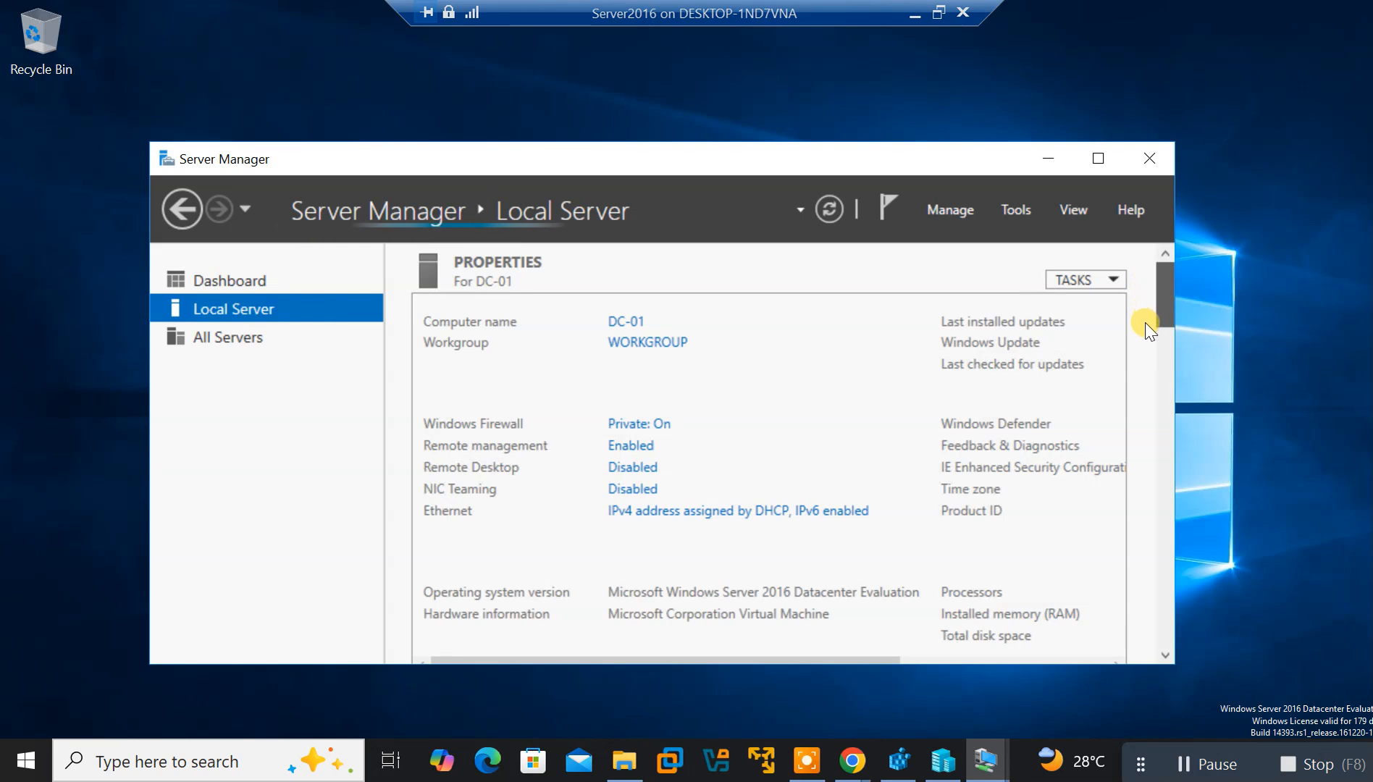
scroll(1144, 324, down, 3)
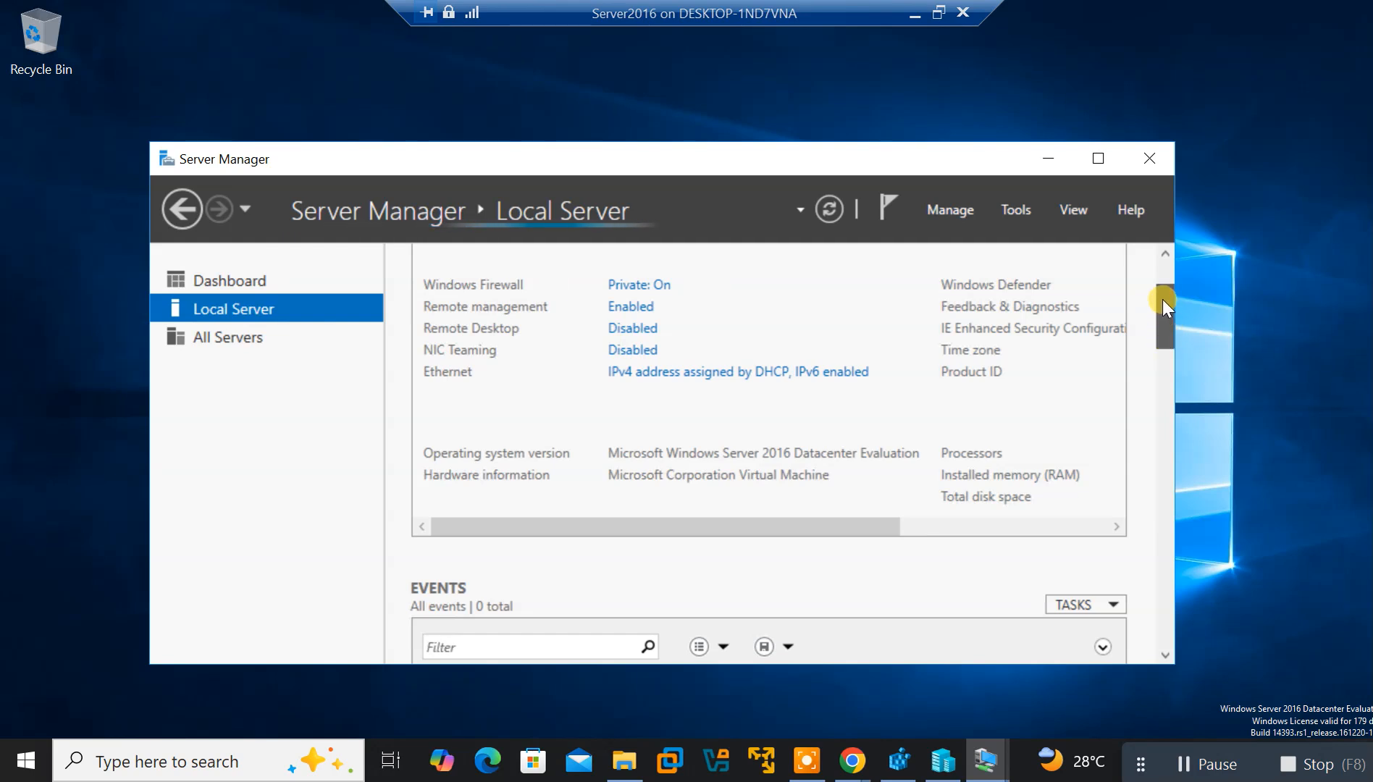
scroll(1155, 261, up, 3)
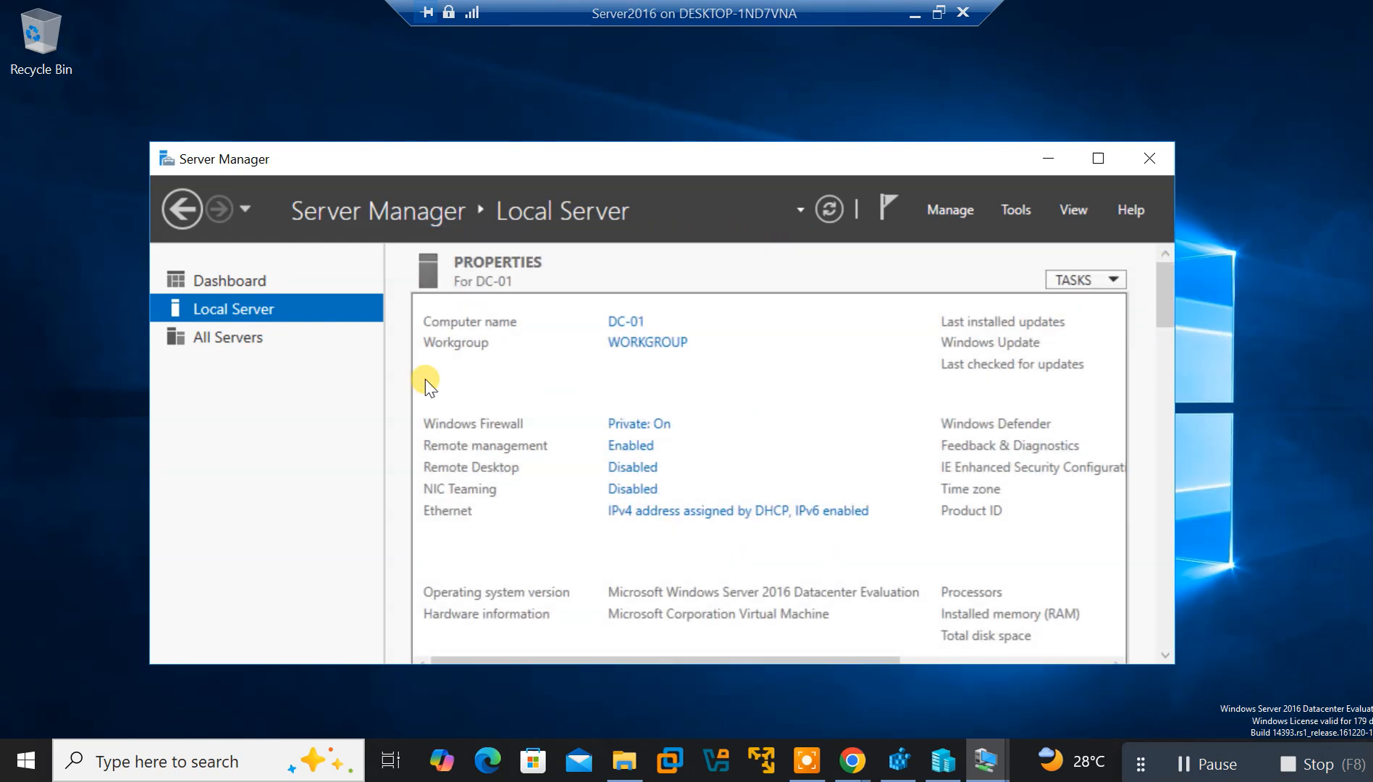
From the Dashboard, retry Manage > Add Roles and Features and dismiss the inventory notice again
click(232, 289)
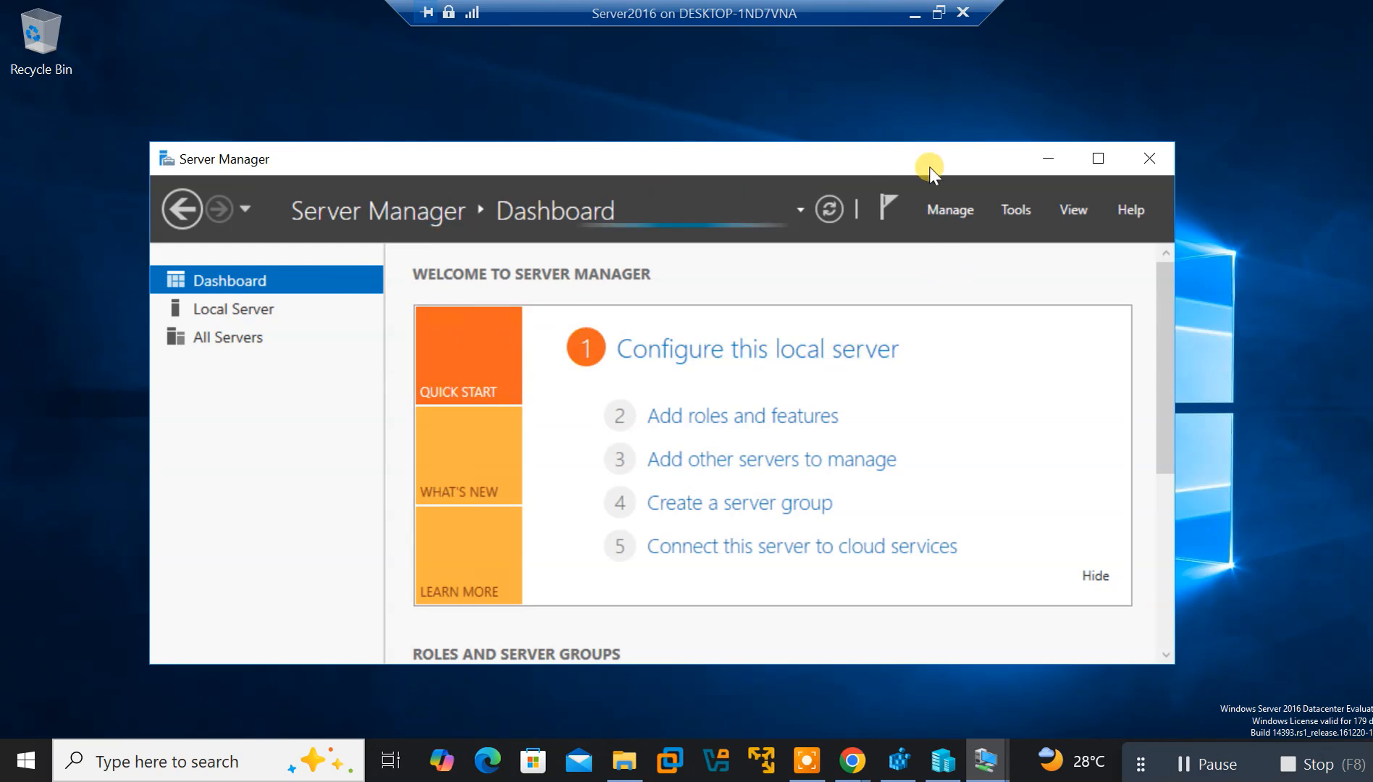
click(945, 211)
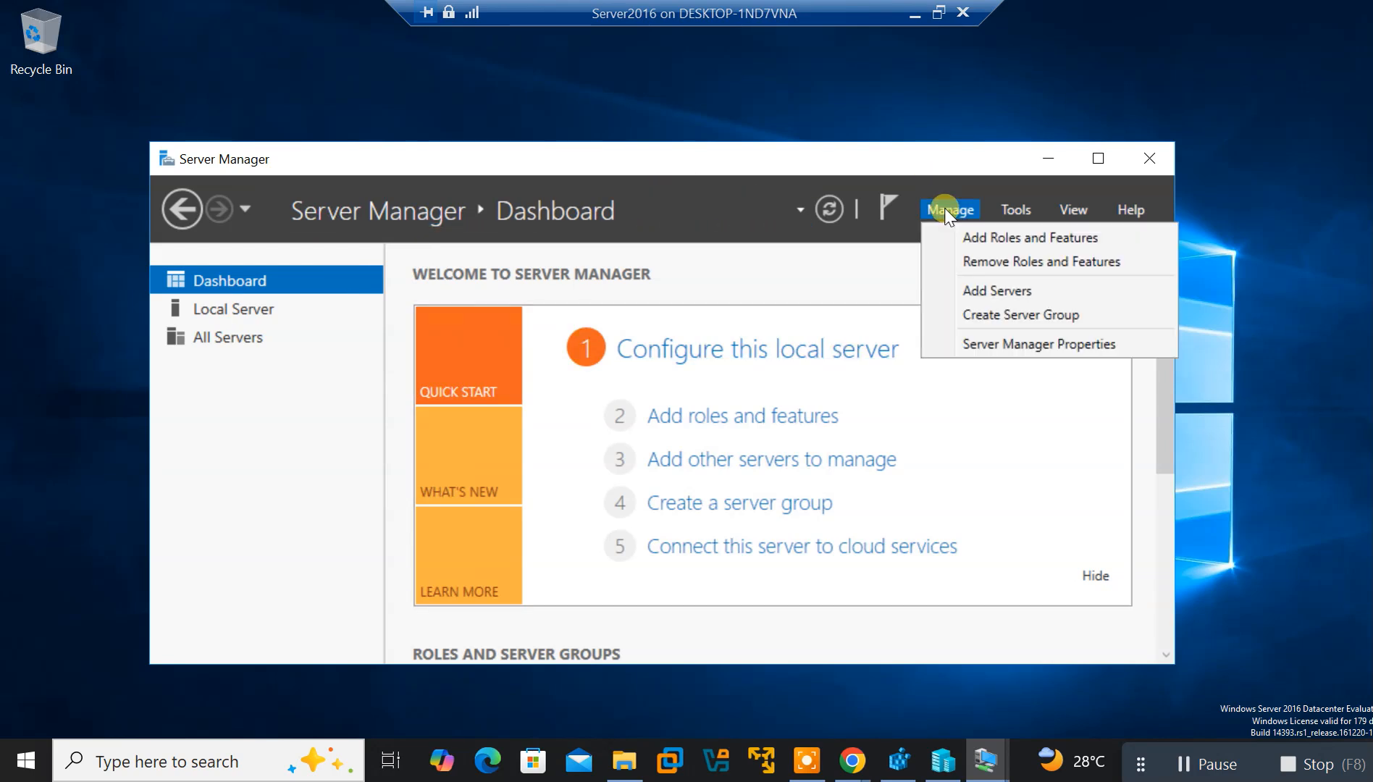
click(974, 233)
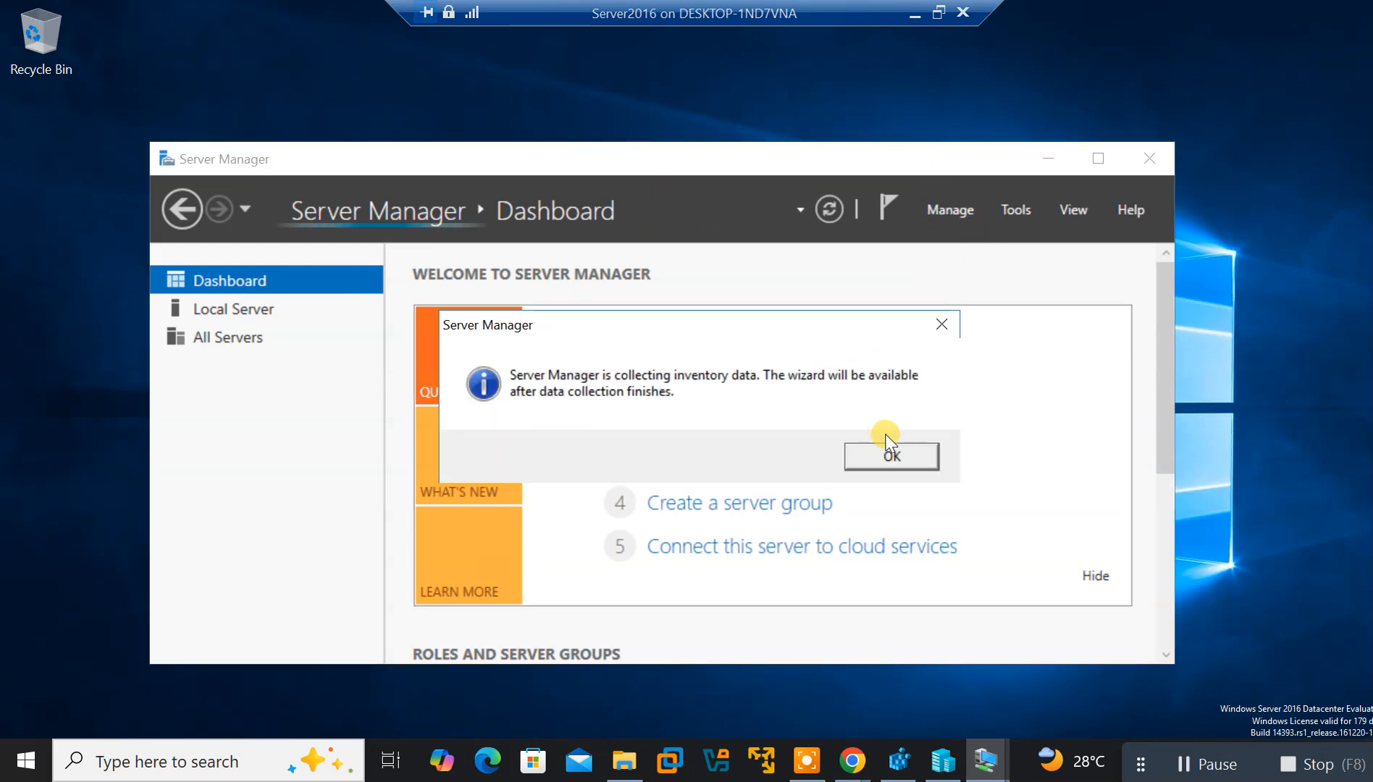
click(888, 452)
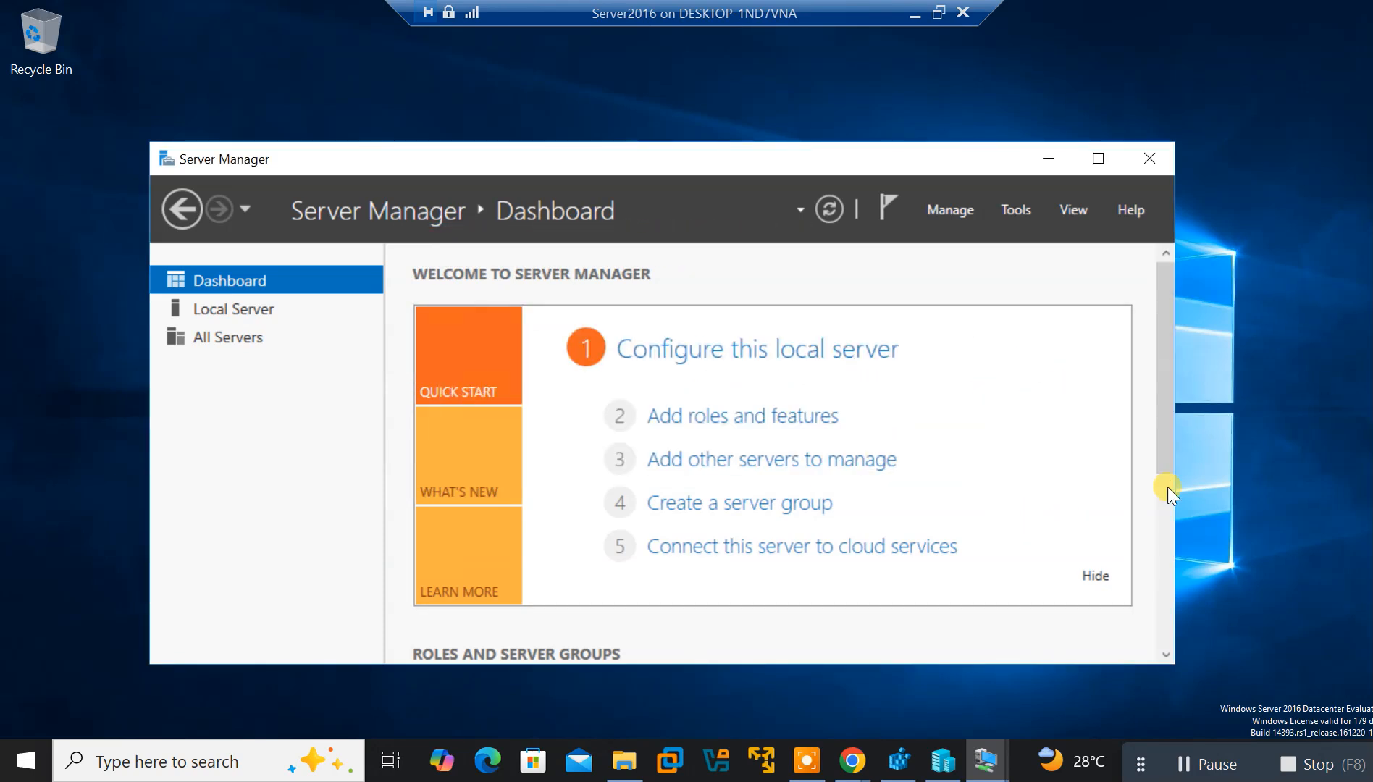
drag(1165, 455, 1162, 300)
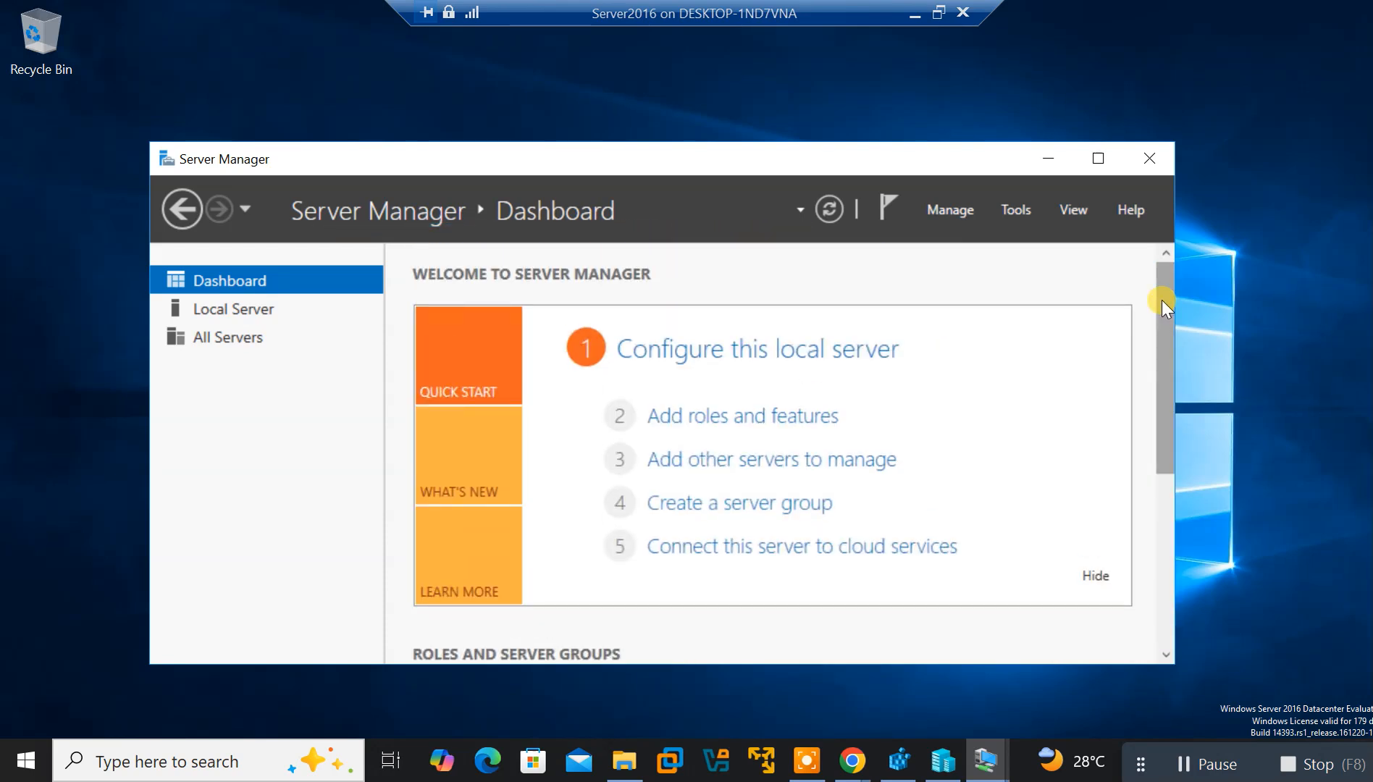
Confirm United States as the Win10 setup region, then switch back to the Server2016 window
mouse_move(985, 759)
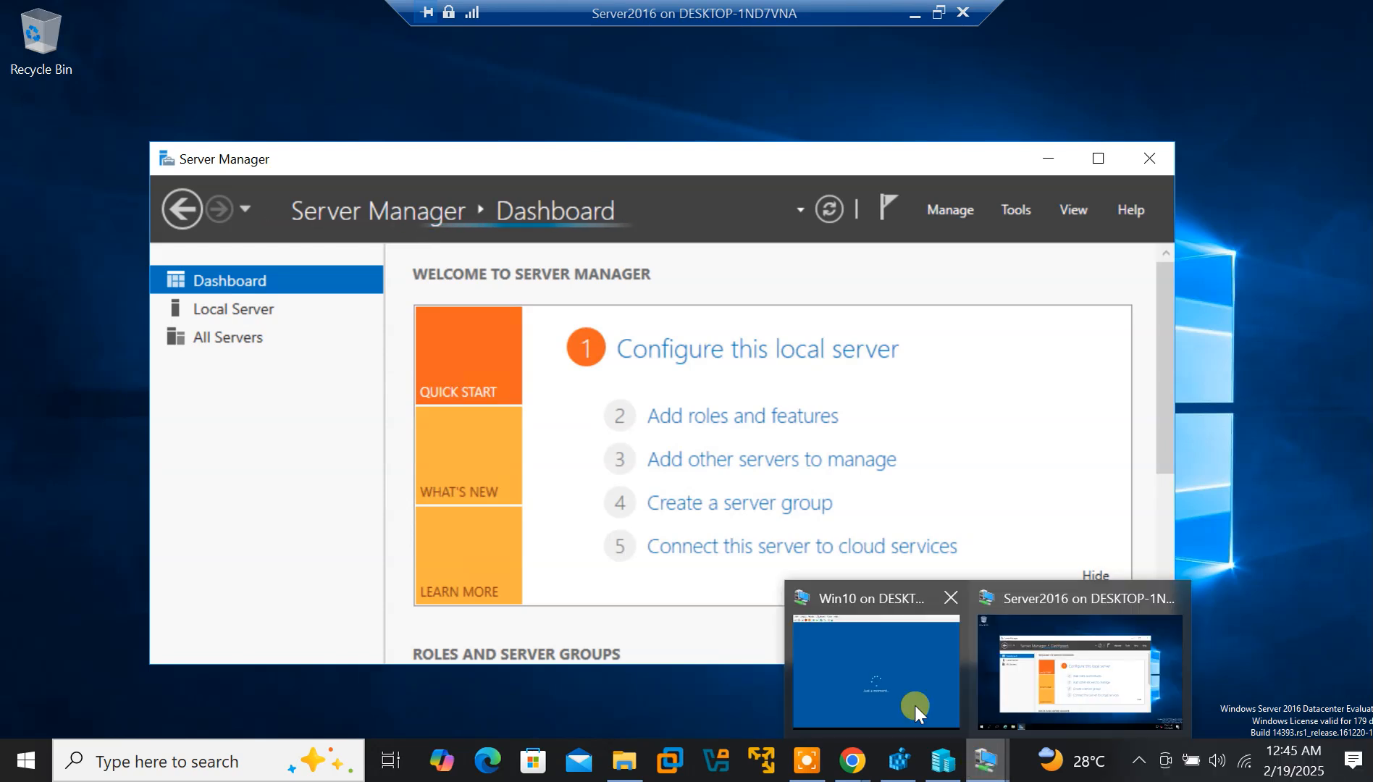
click(892, 688)
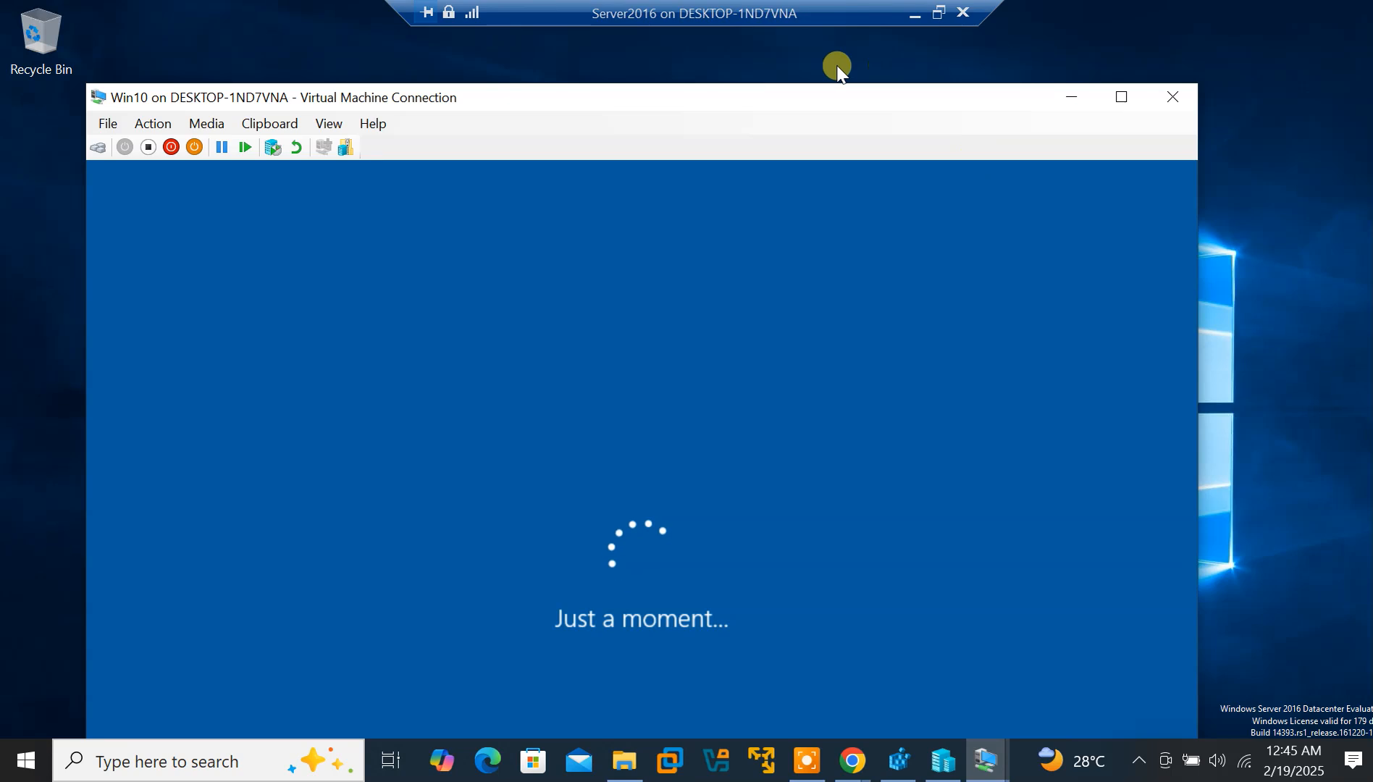
click(1074, 97)
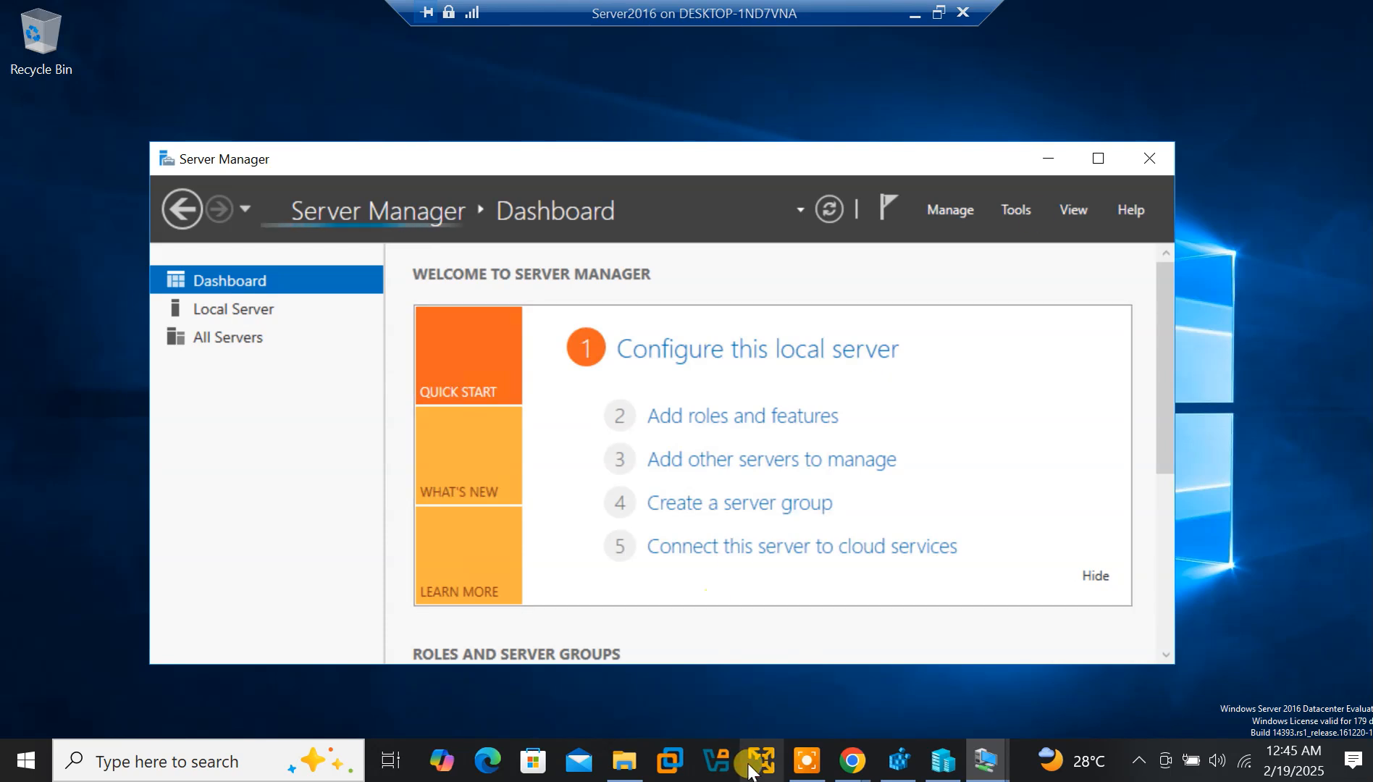
click(808, 764)
click(1199, 768)
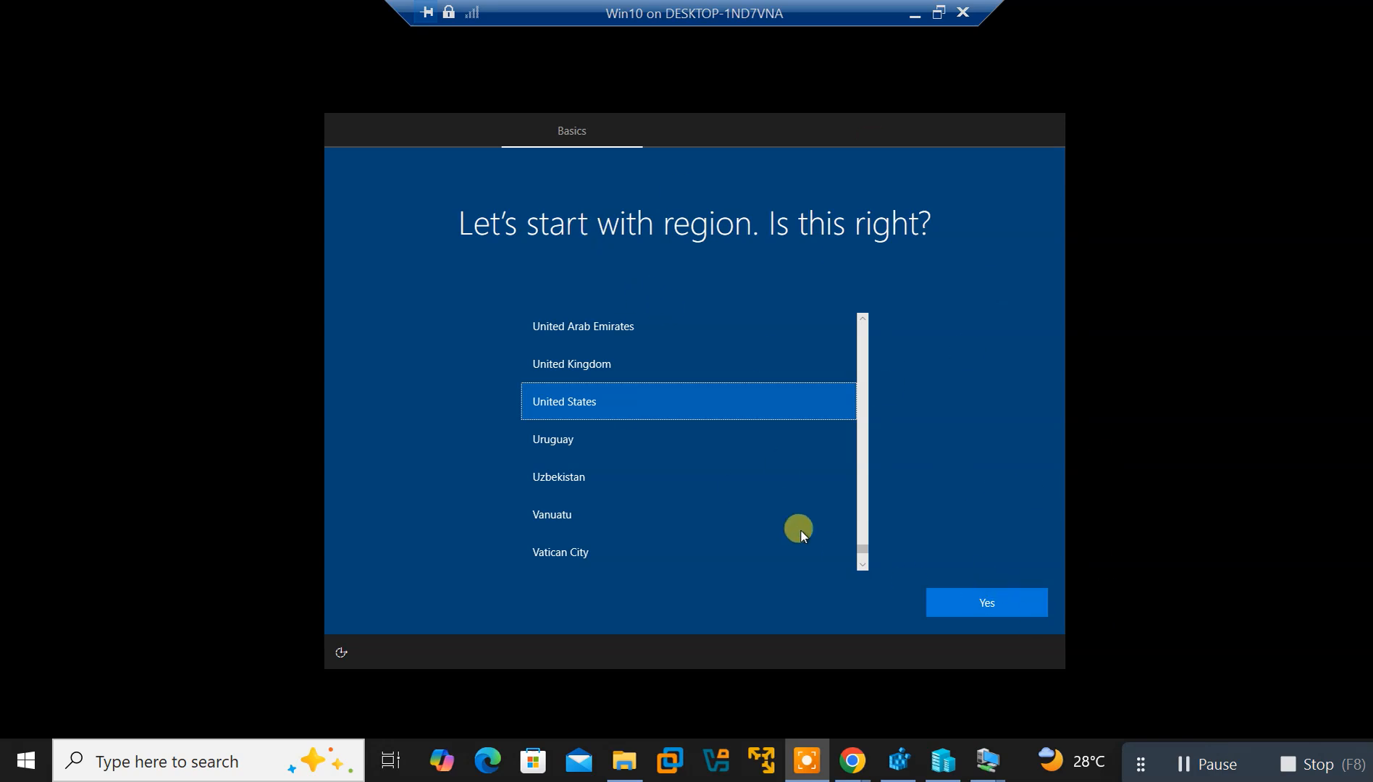
click(1022, 598)
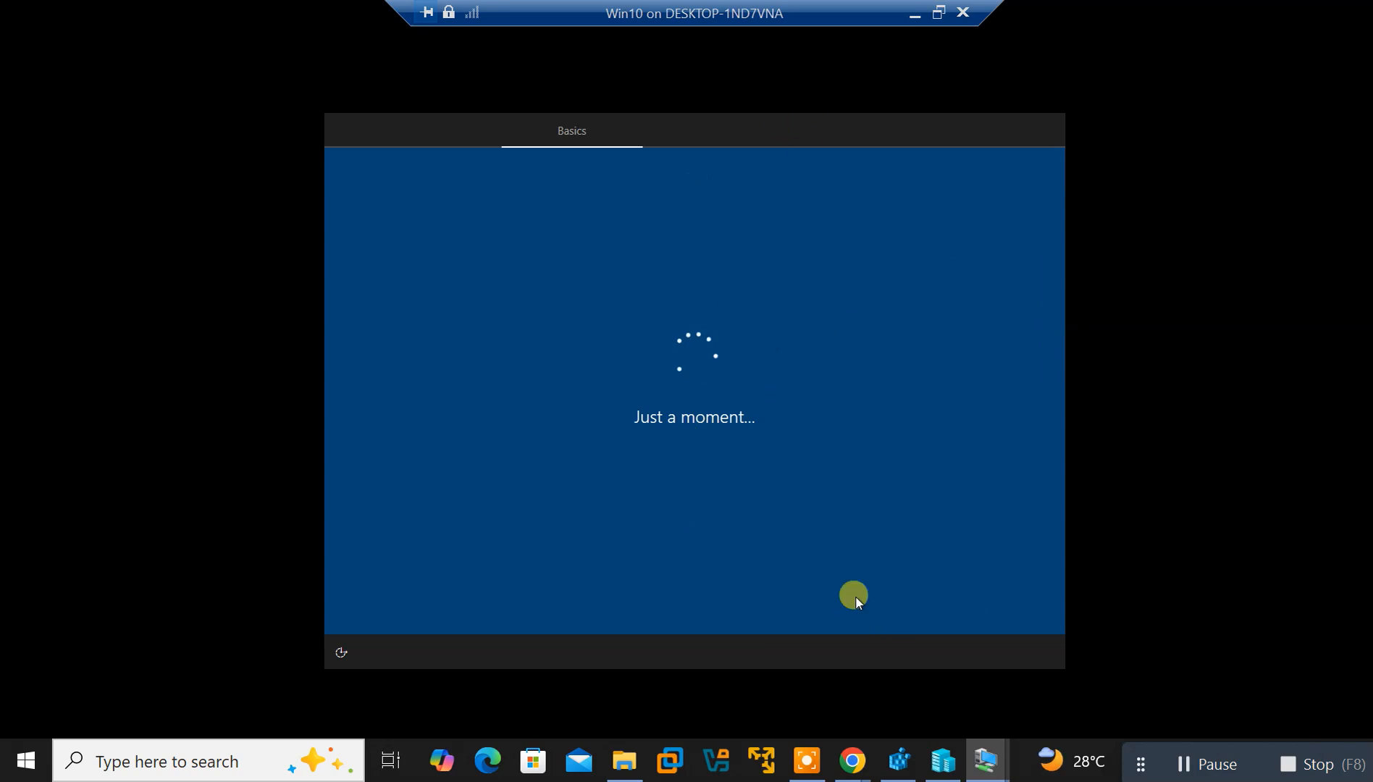
mouse_move(987, 766)
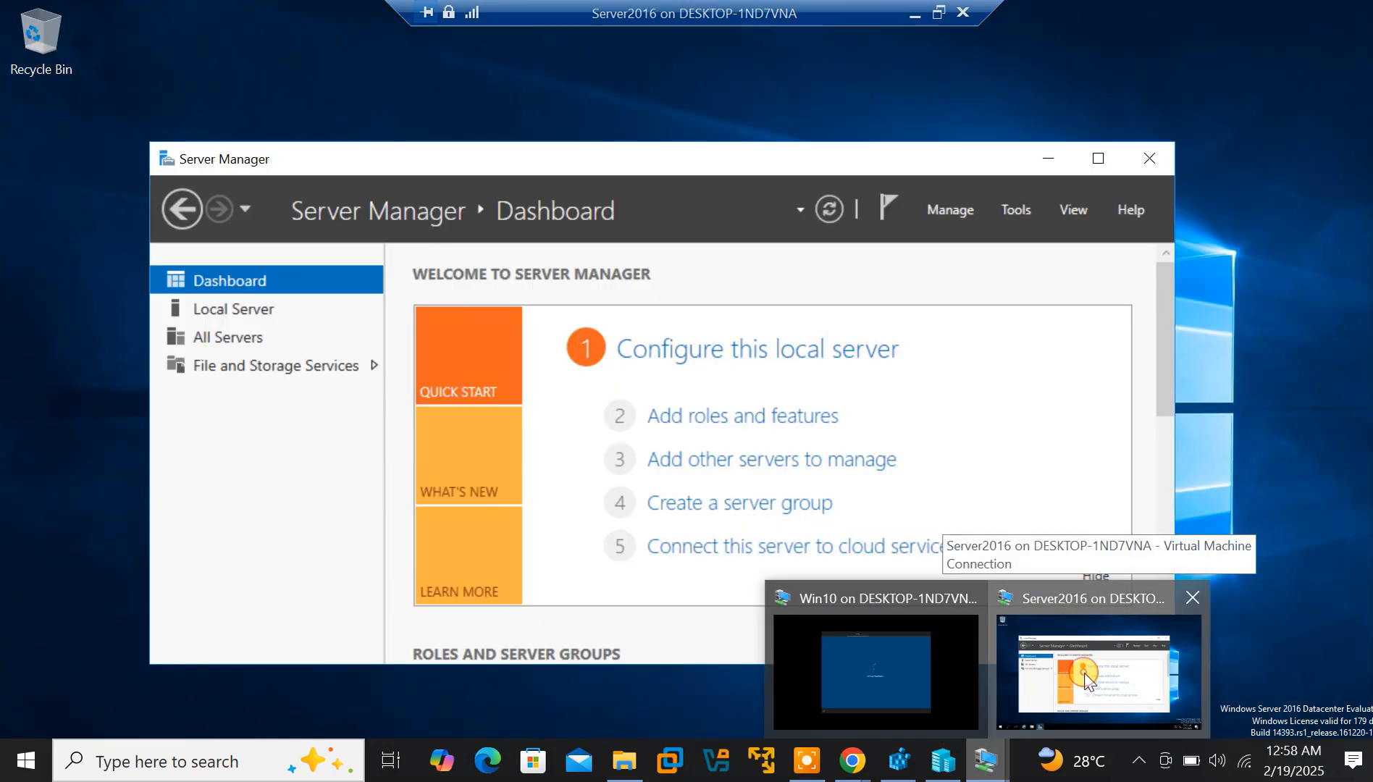
click(1090, 685)
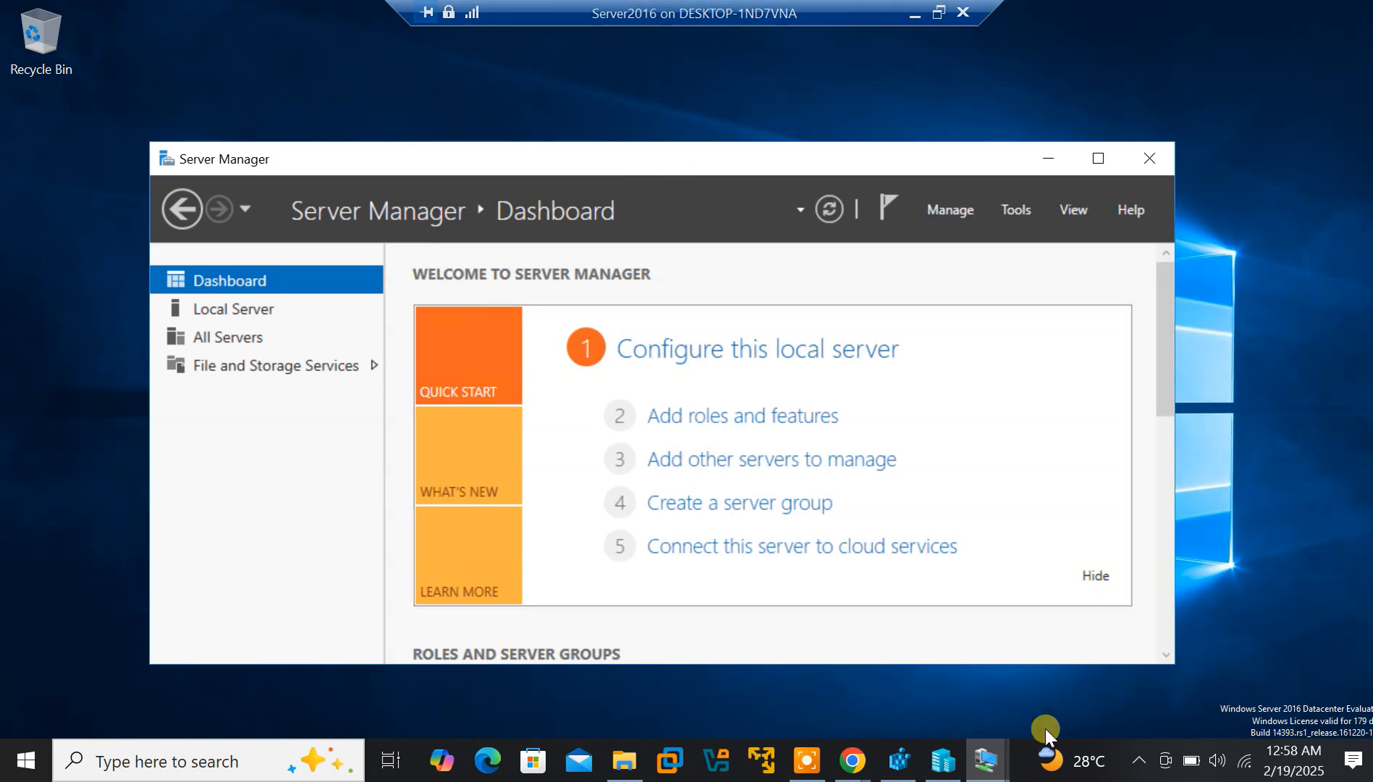
Launch Add Roles and Features, pass the introduction and keep role-based or feature-based installation
click(941, 209)
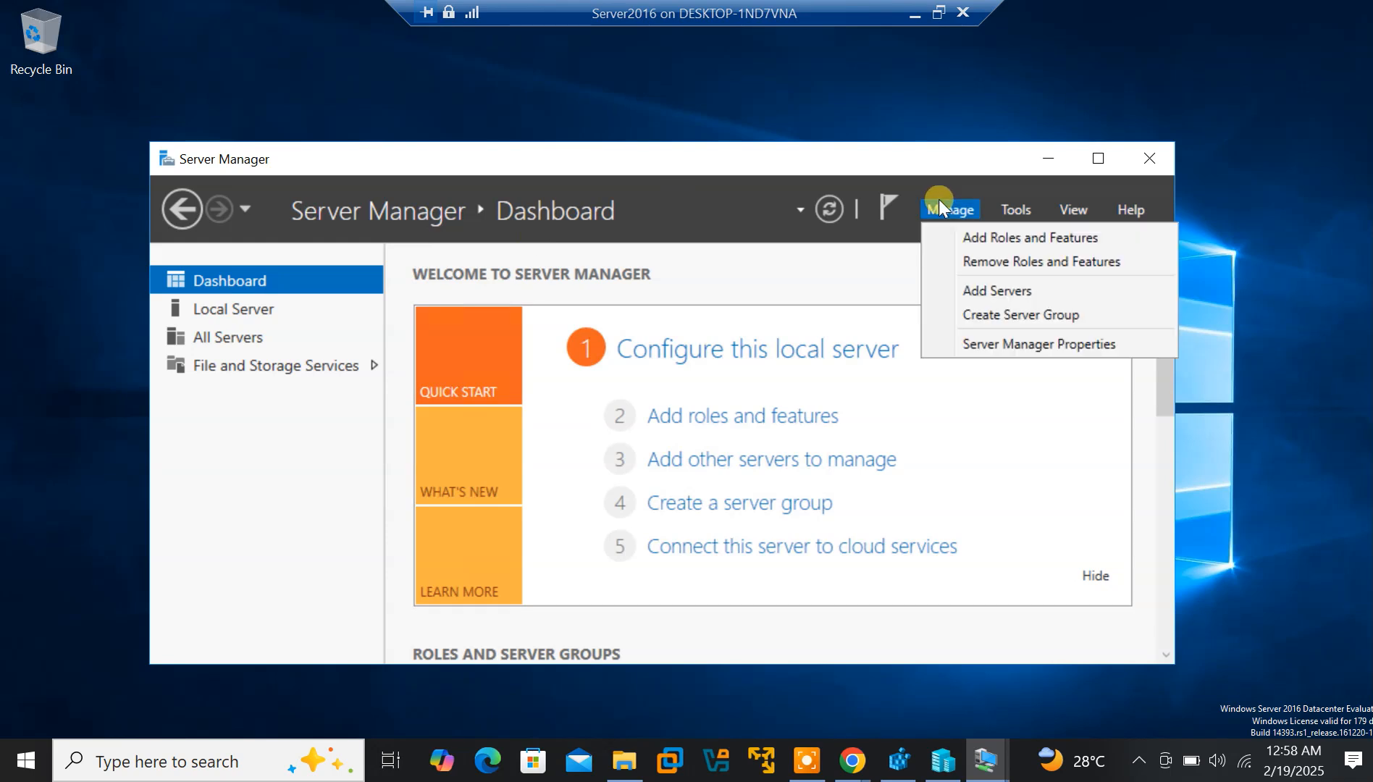
click(969, 237)
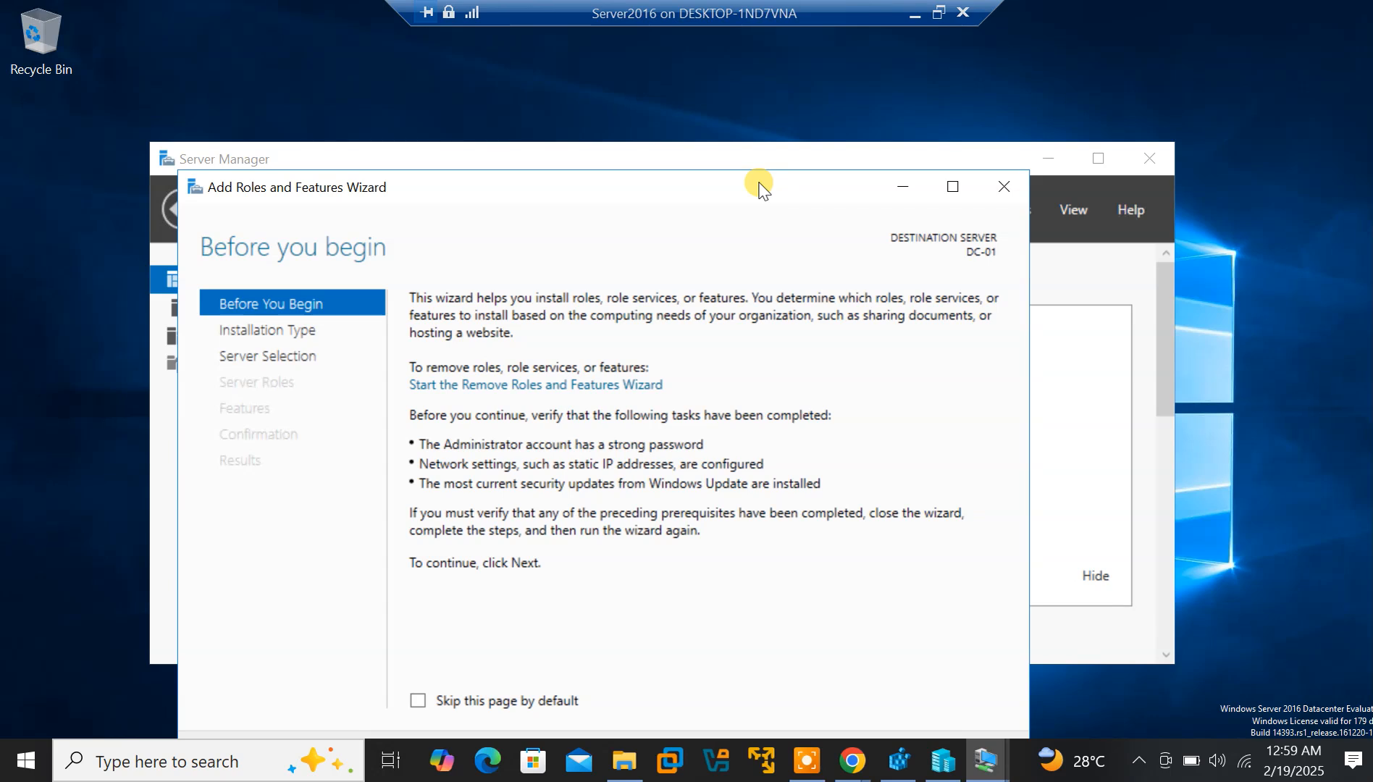
drag(928, 119, 942, 113)
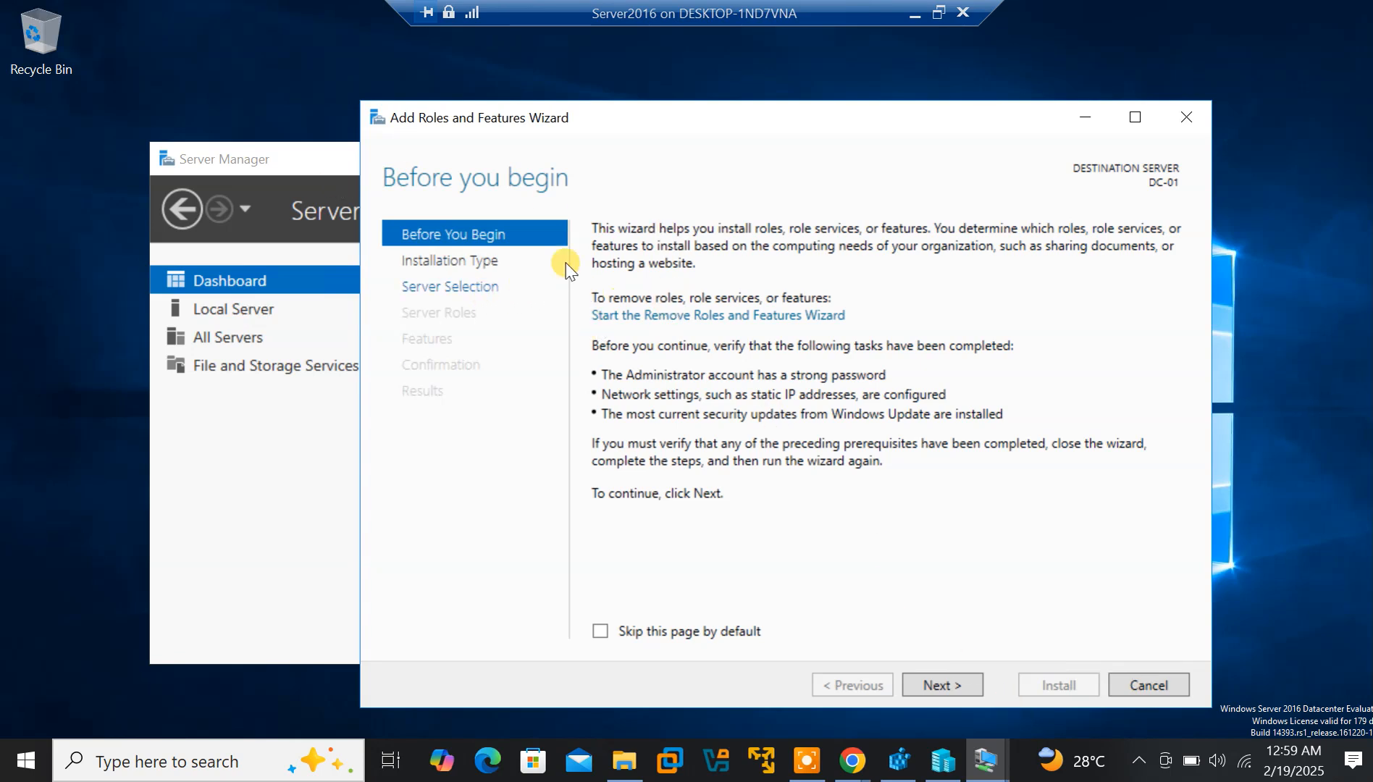
click(954, 688)
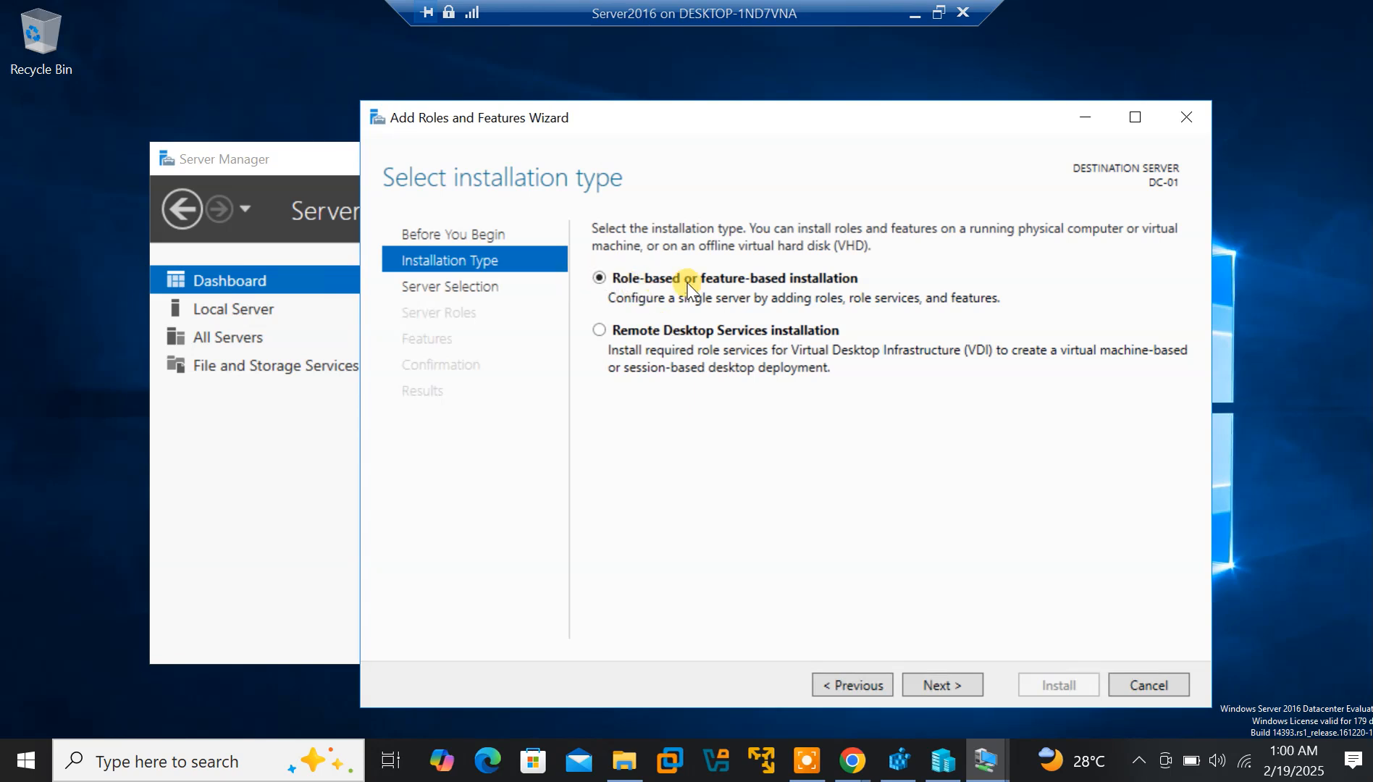
click(936, 685)
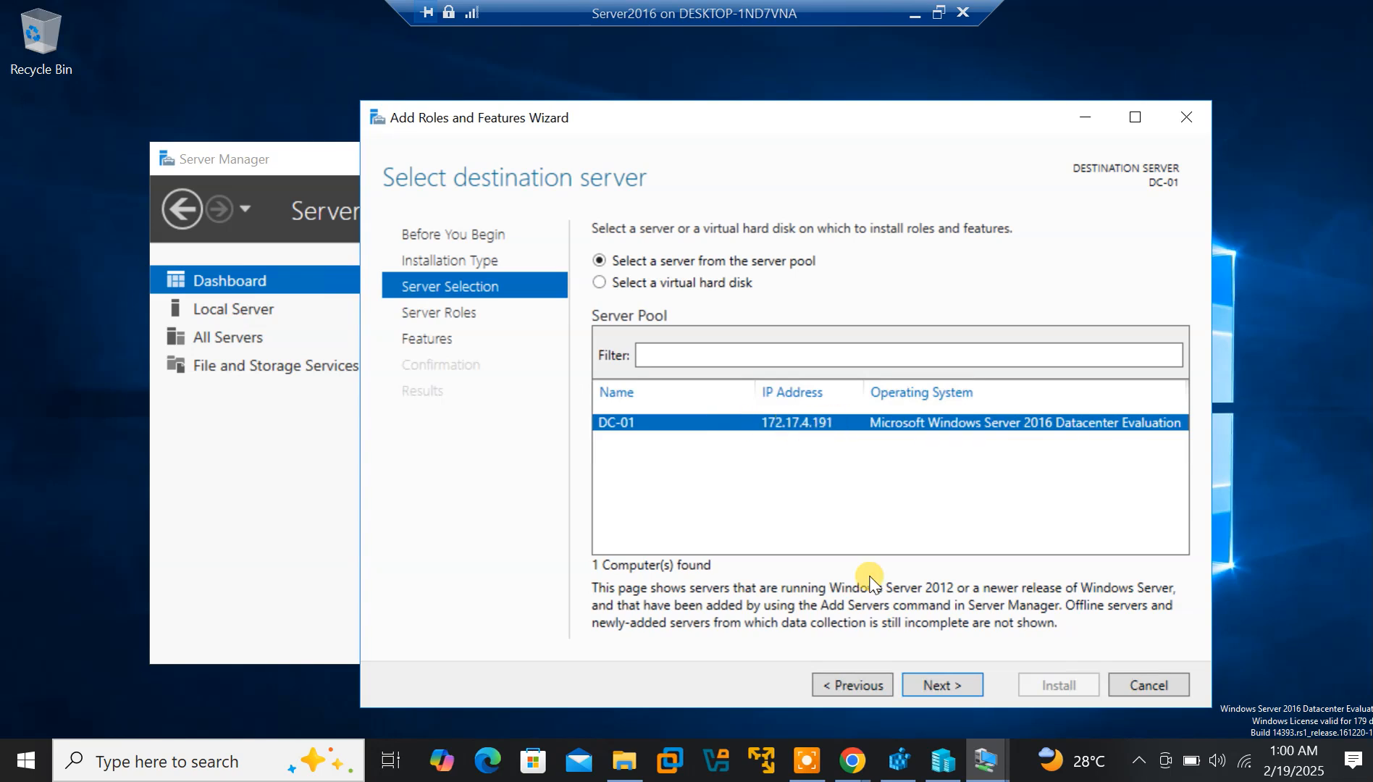
Keep DC-01 as the destination server and tick Active Directory Domain Services, adding its required management features
click(928, 686)
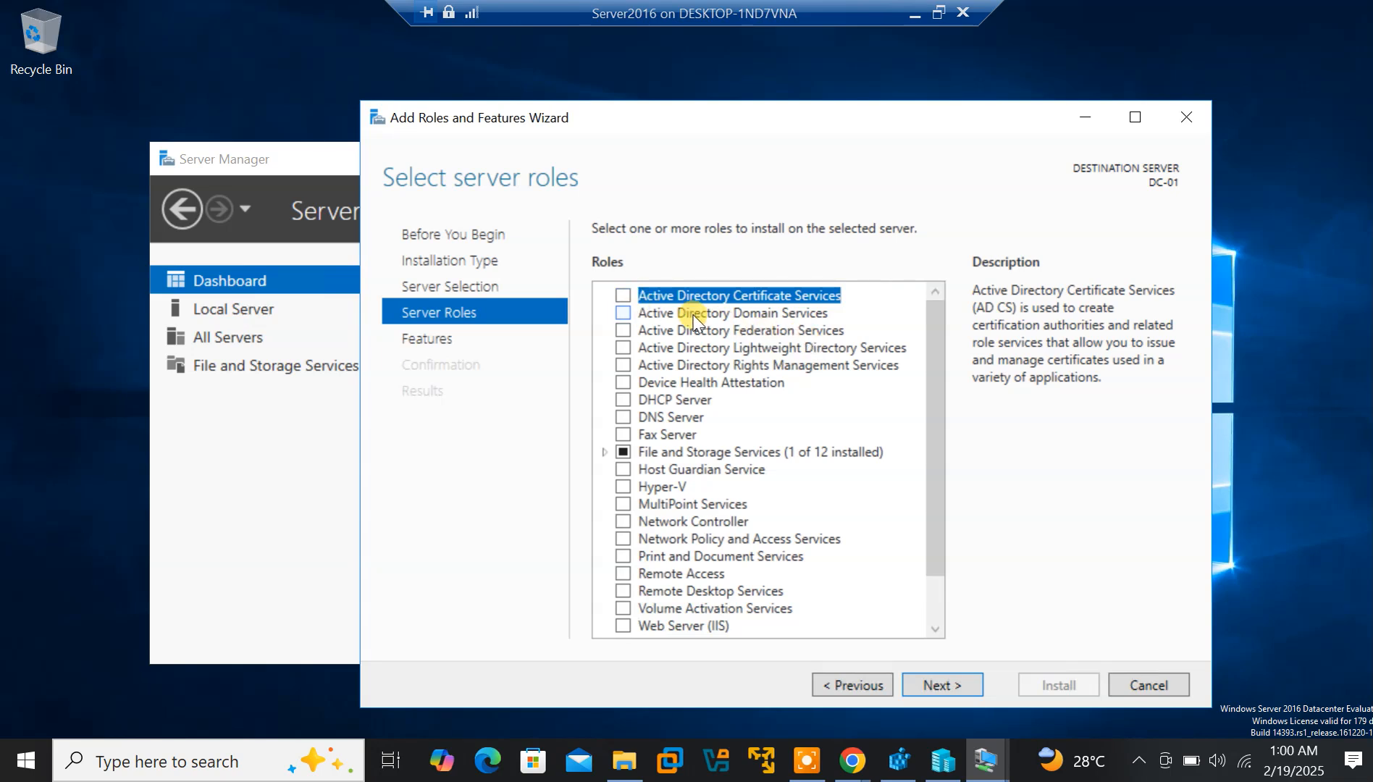
click(623, 313)
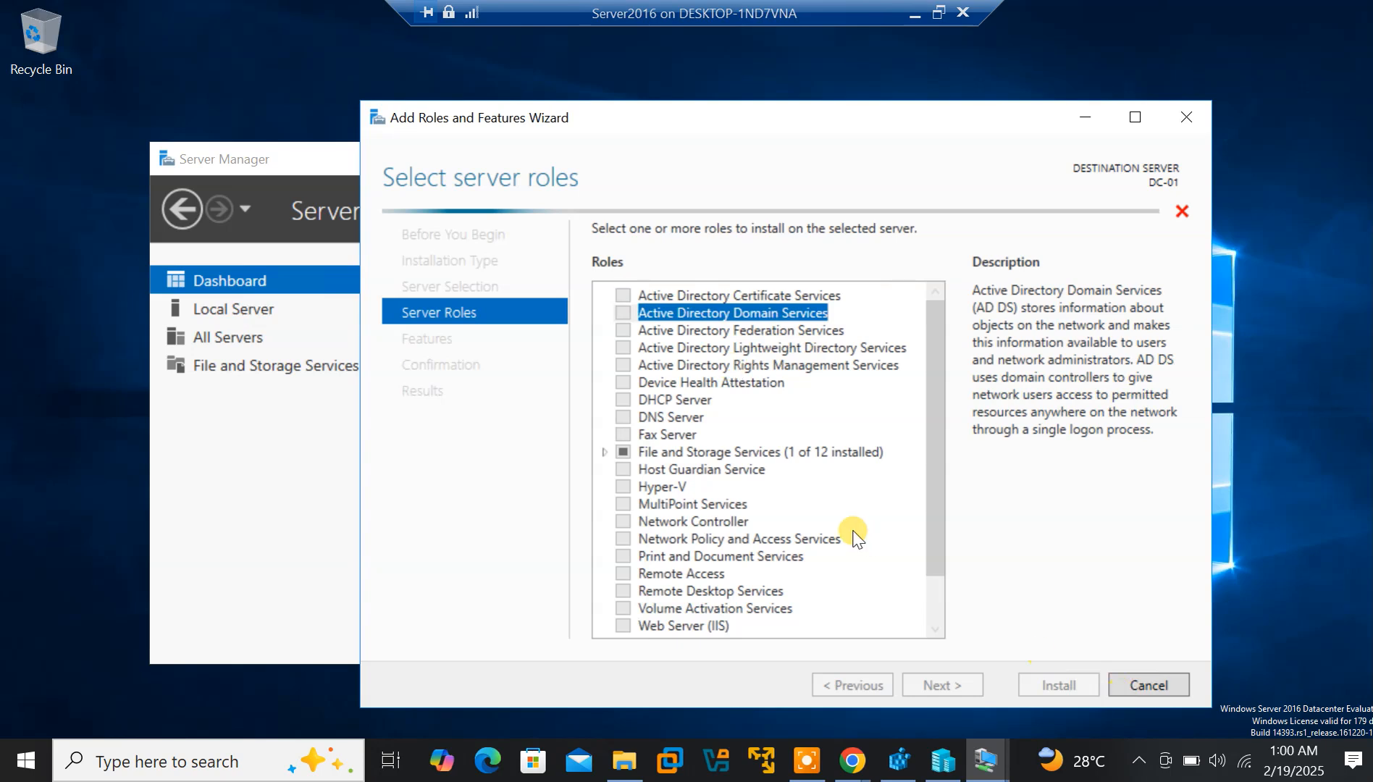
click(706, 312)
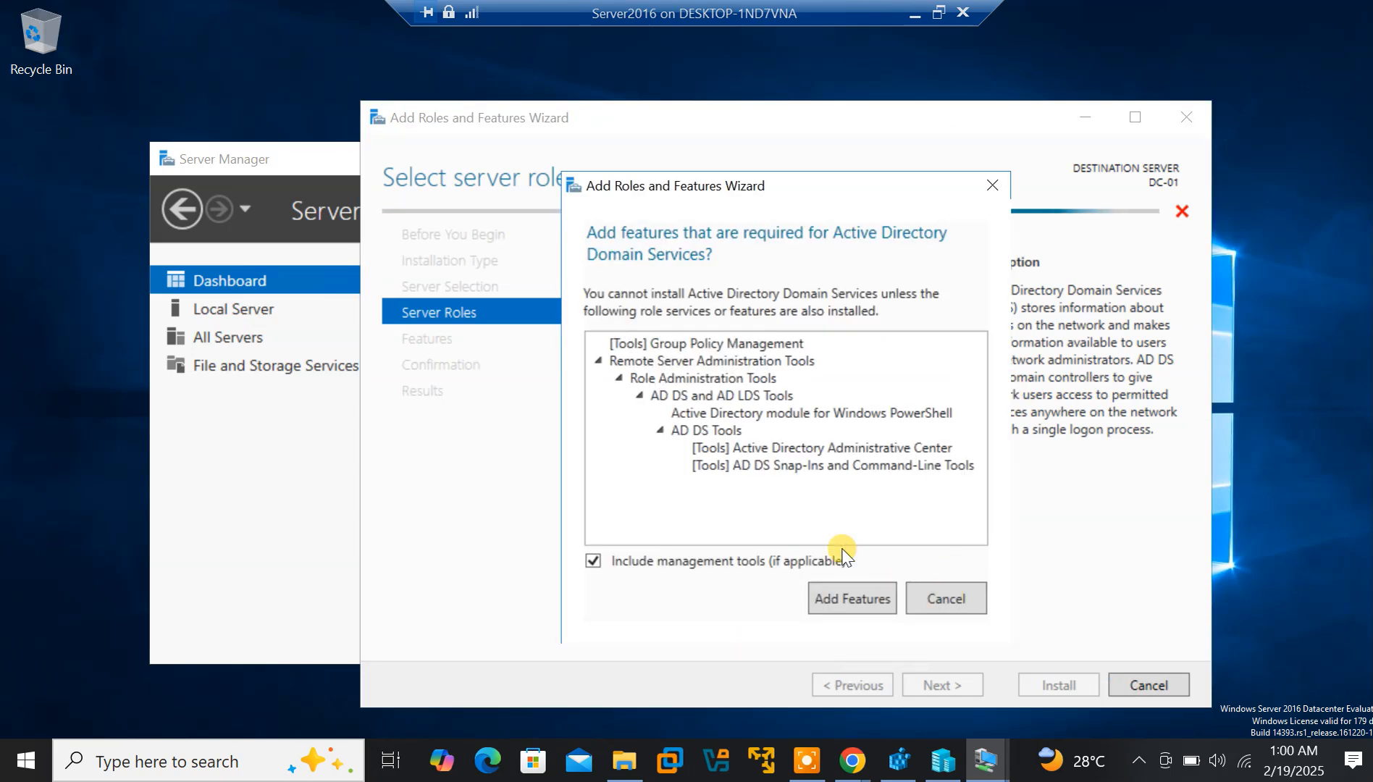
click(858, 606)
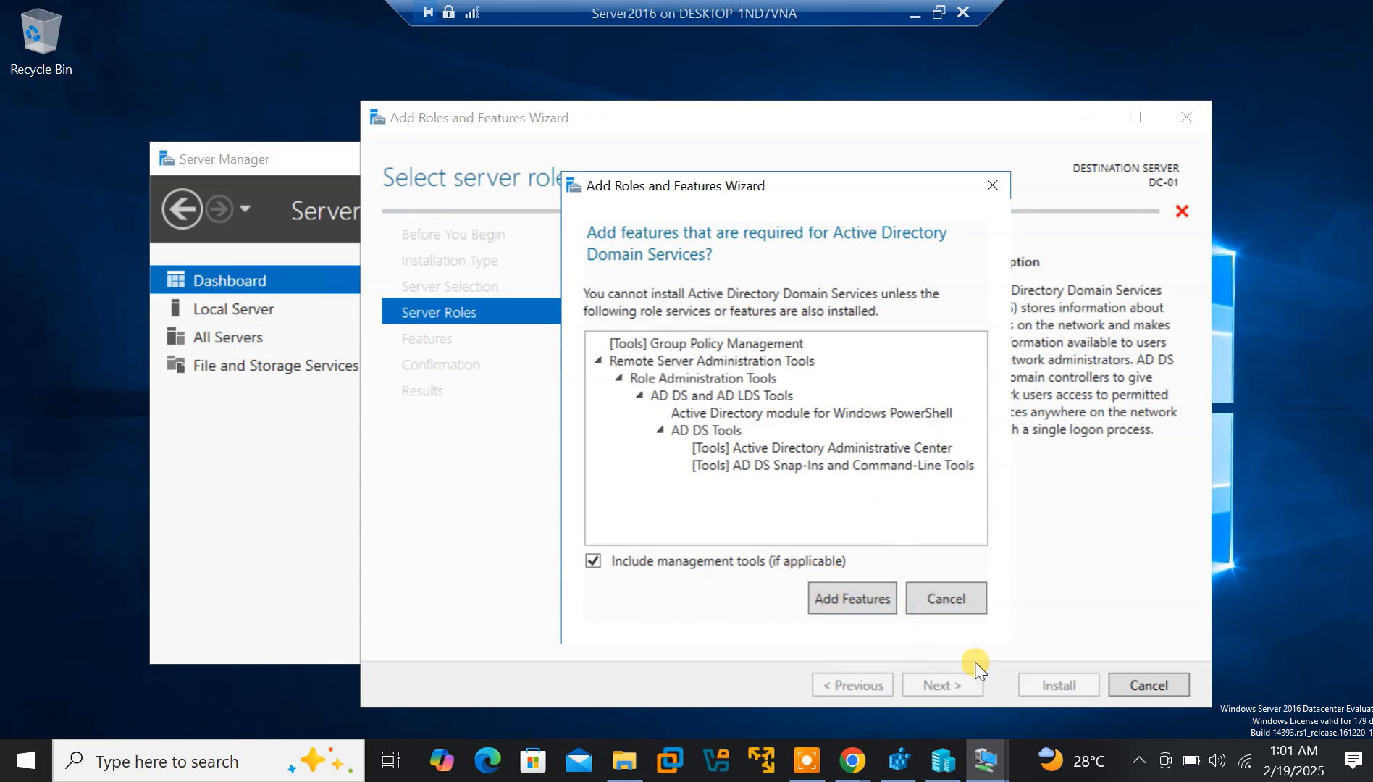
click(868, 610)
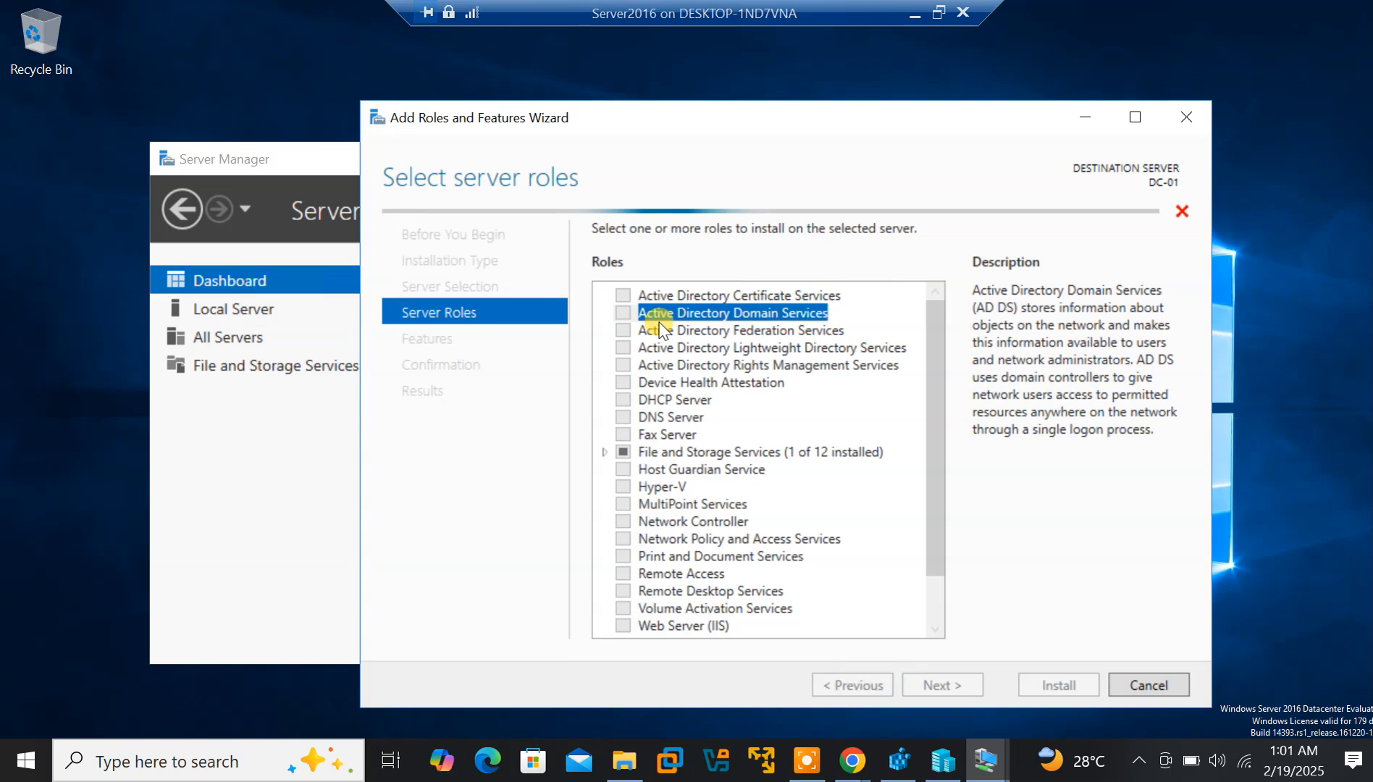
click(623, 313)
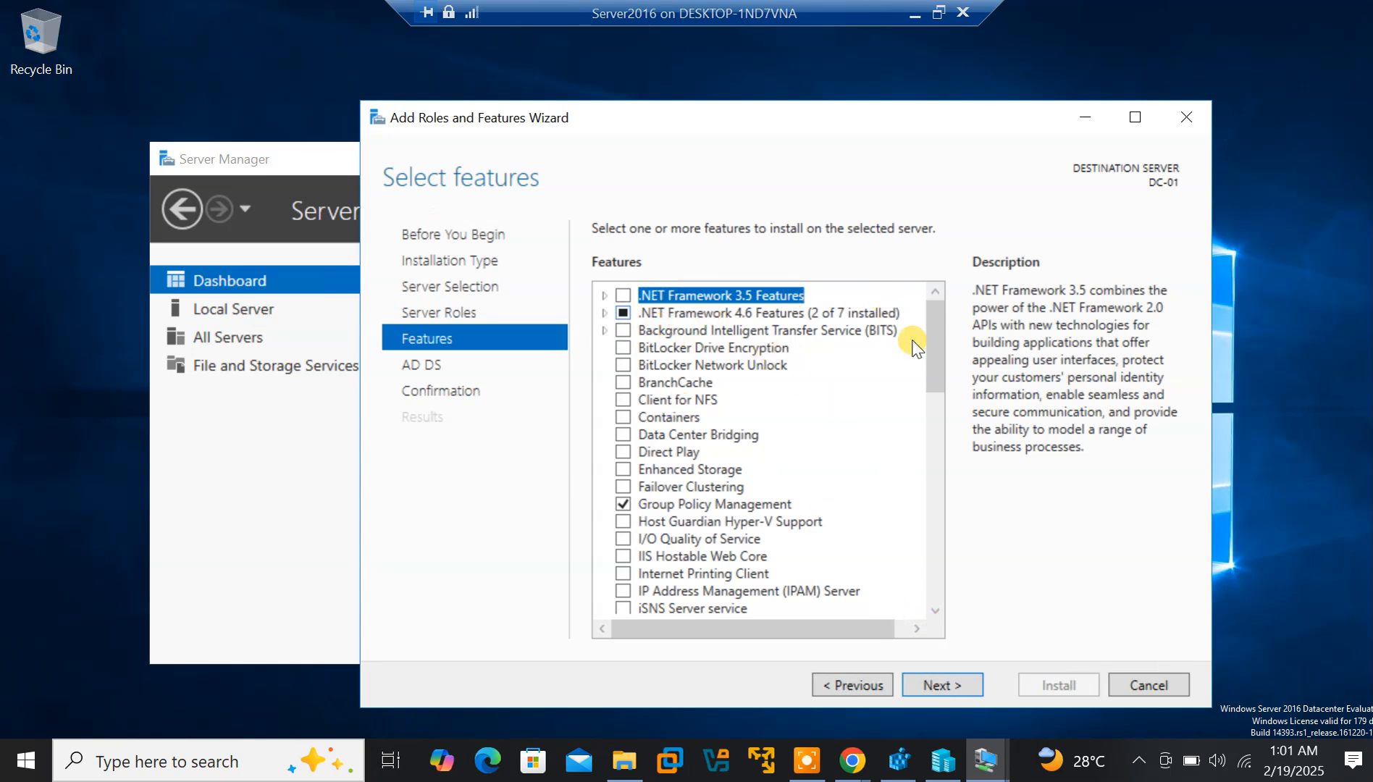
Leave the feature list and AD DS information page unchanged and reach Confirm installation selections
drag(936, 364, 940, 320)
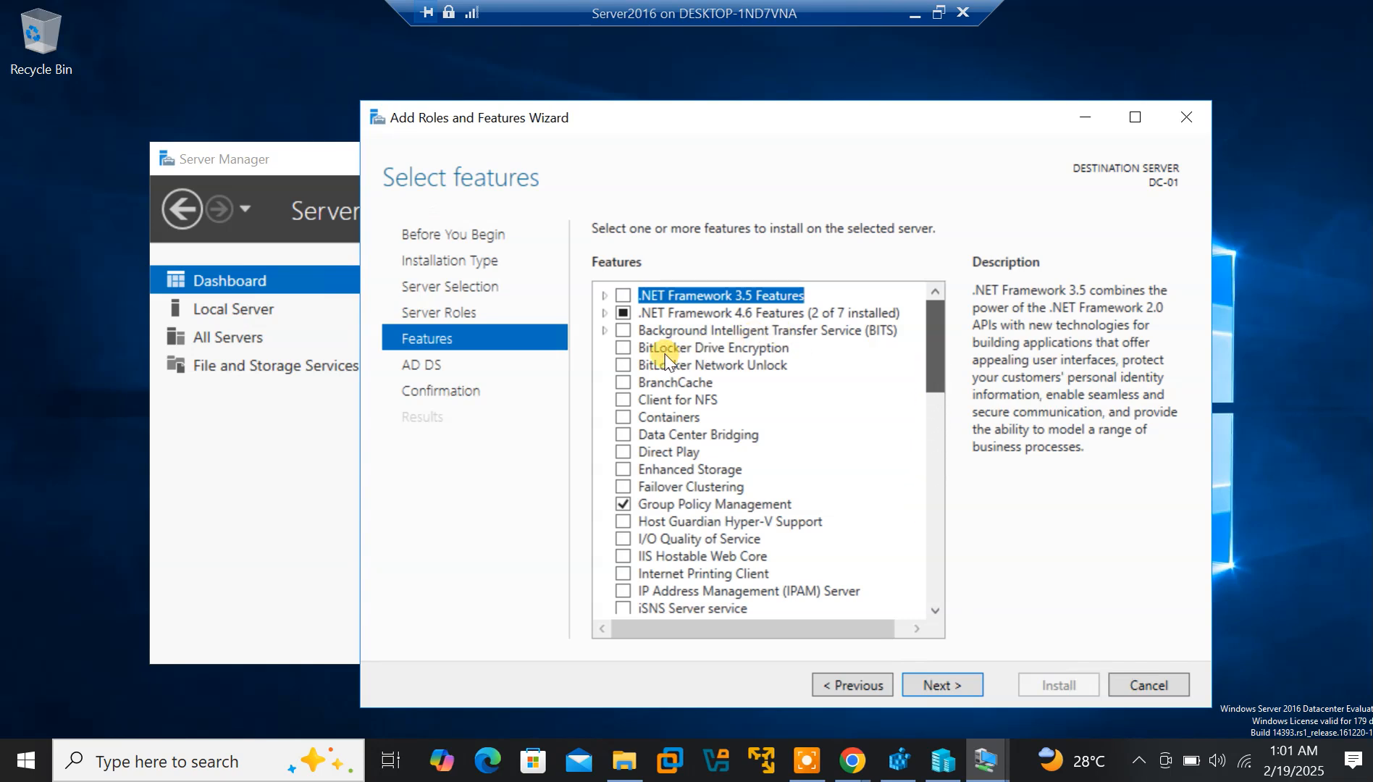
scroll(630, 358, down, 1)
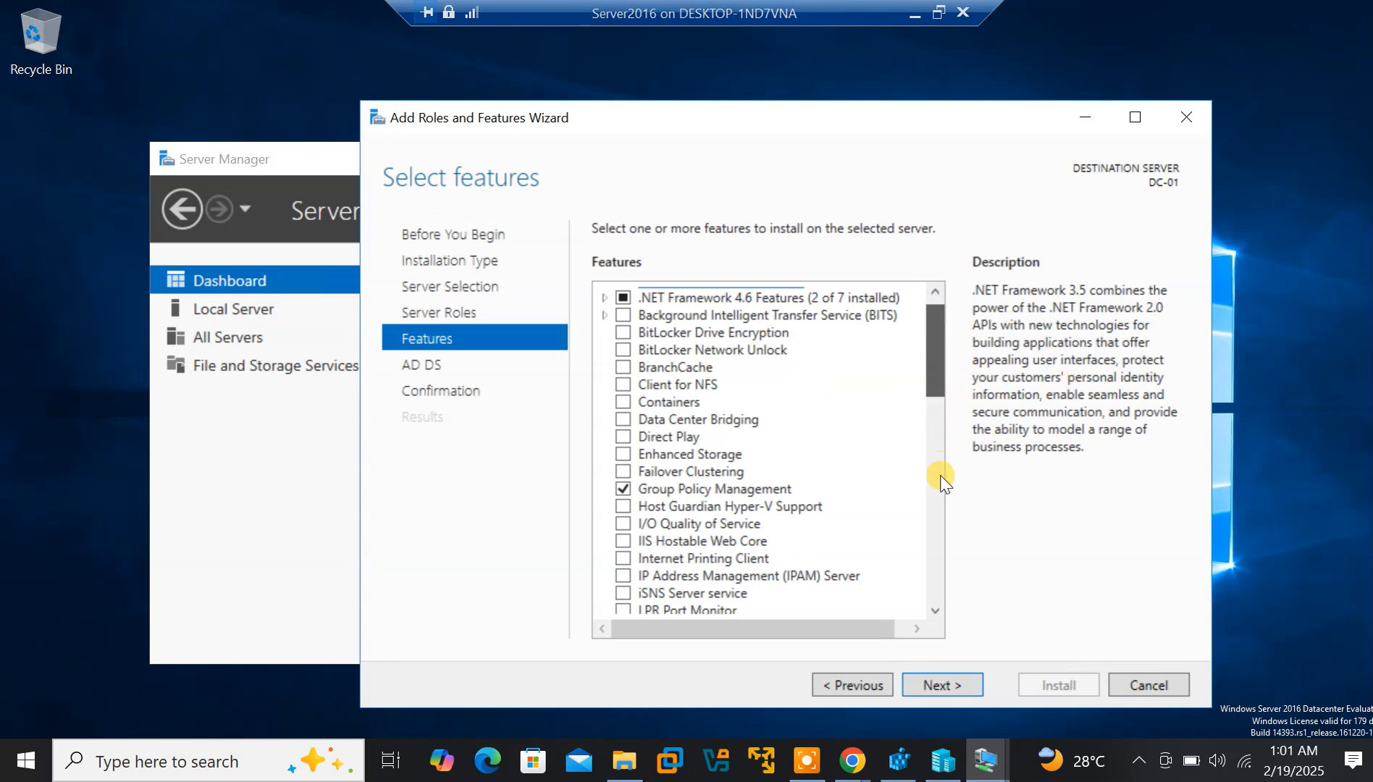
scroll(940, 485, down, 9)
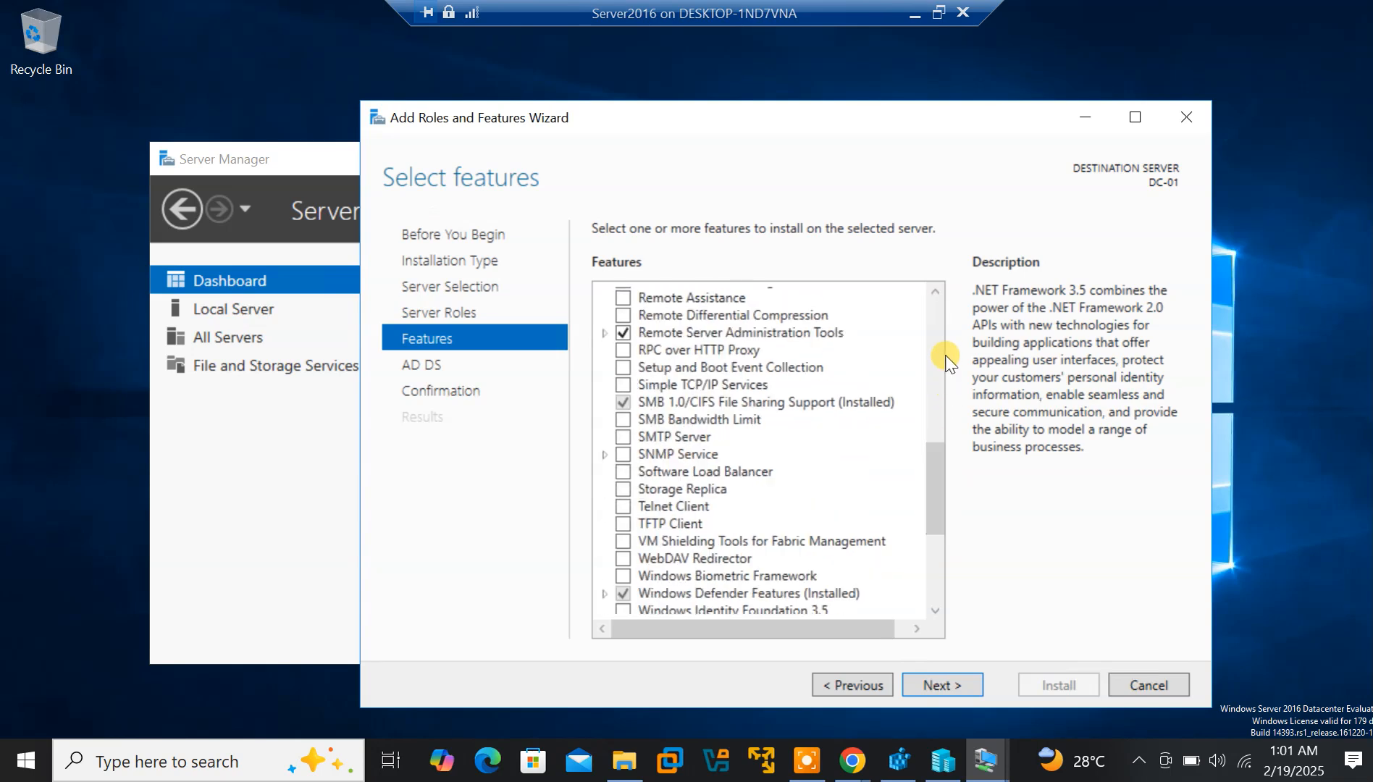
drag(931, 473, 940, 324)
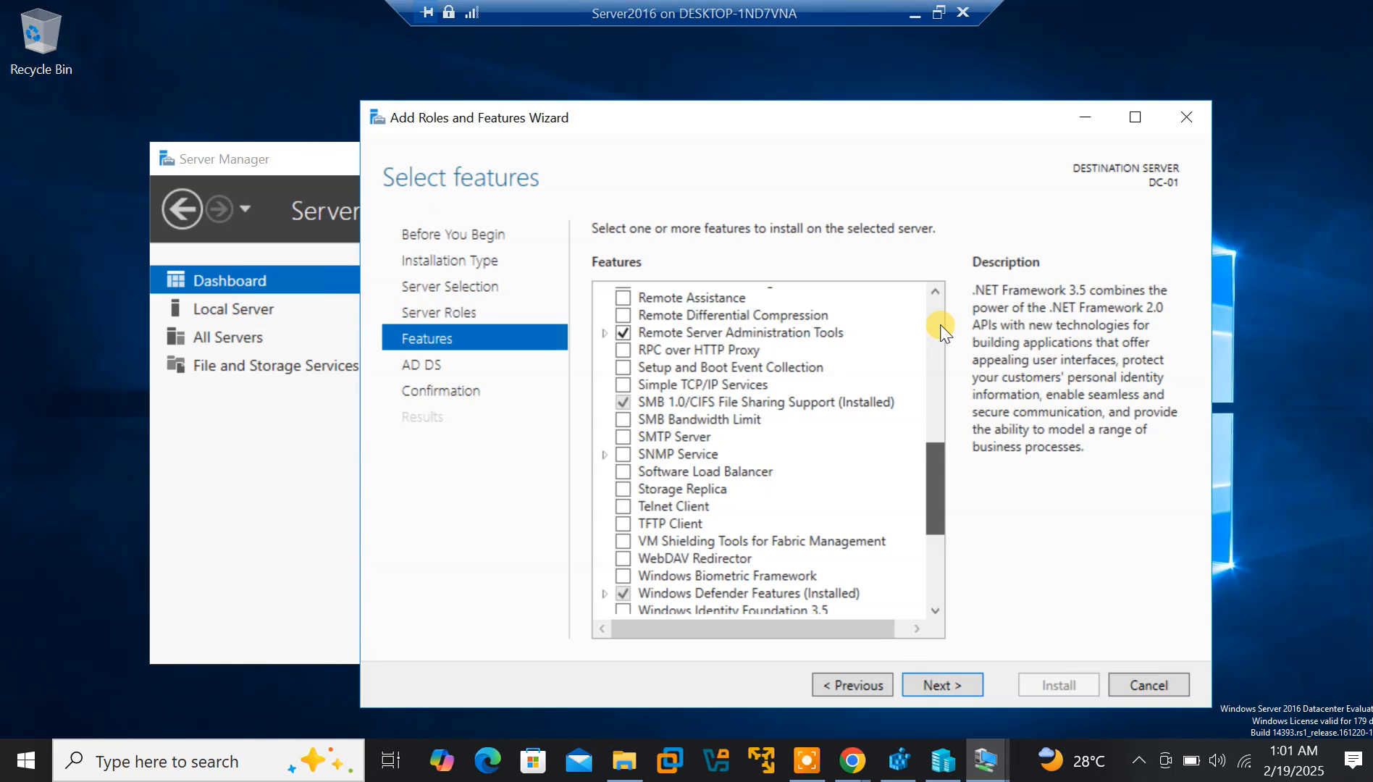
click(943, 685)
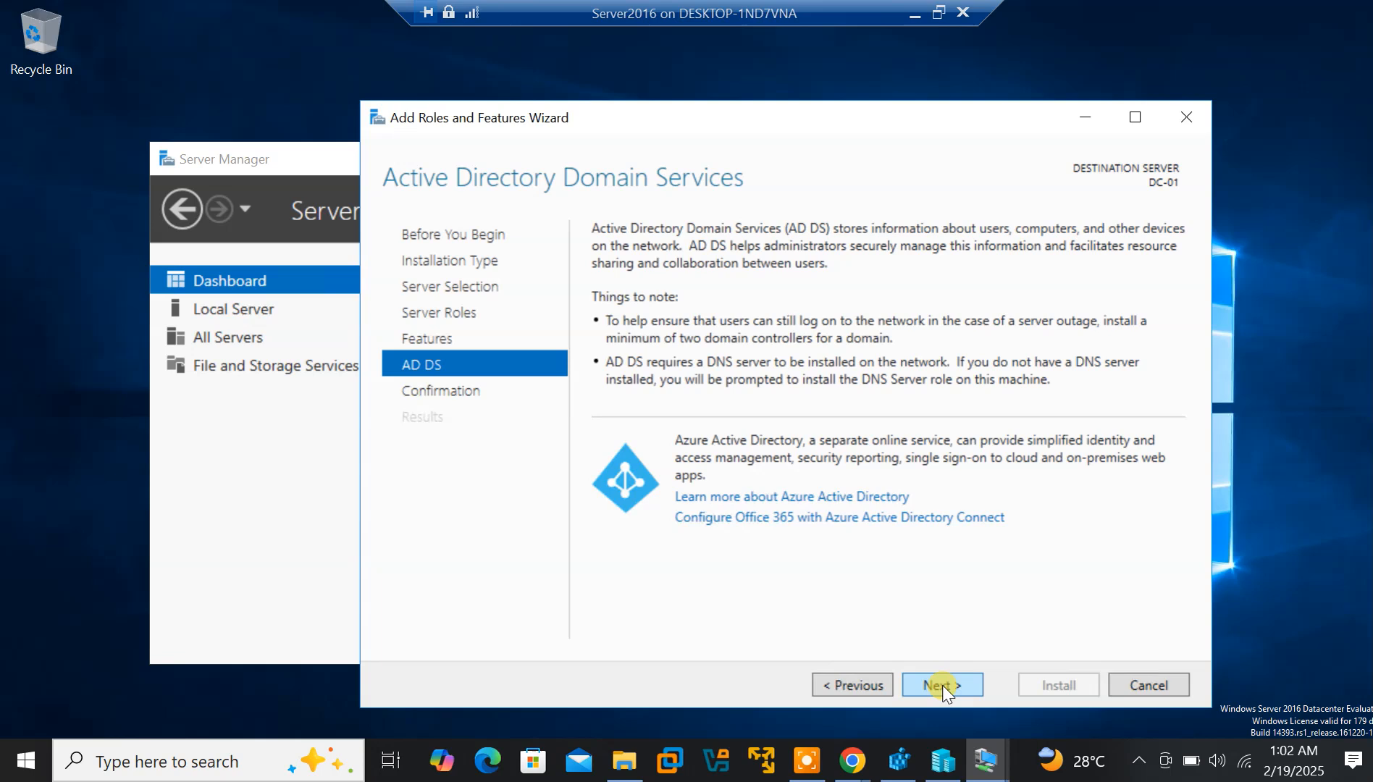
click(942, 685)
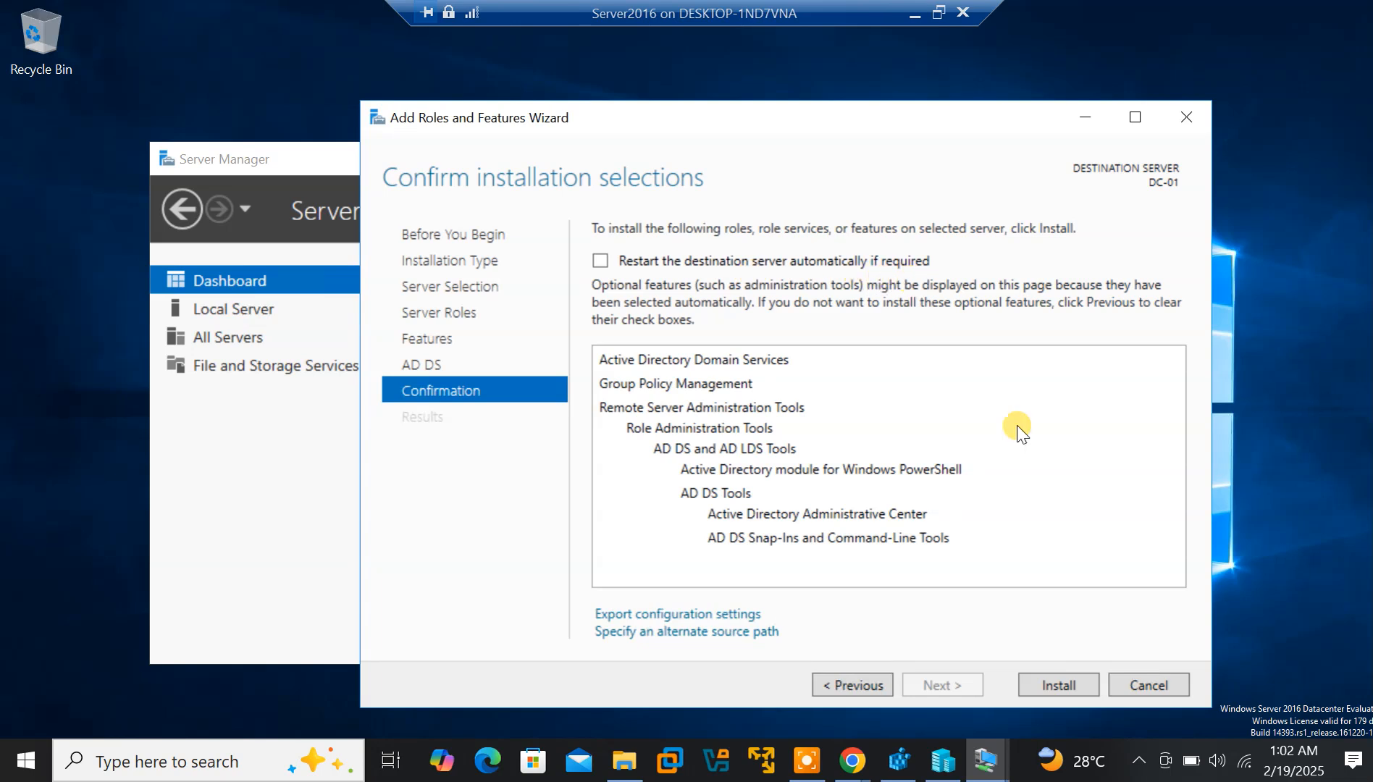
Start the AD DS installation, then skip the Win10 VM's failed keyboard setup step
click(1043, 685)
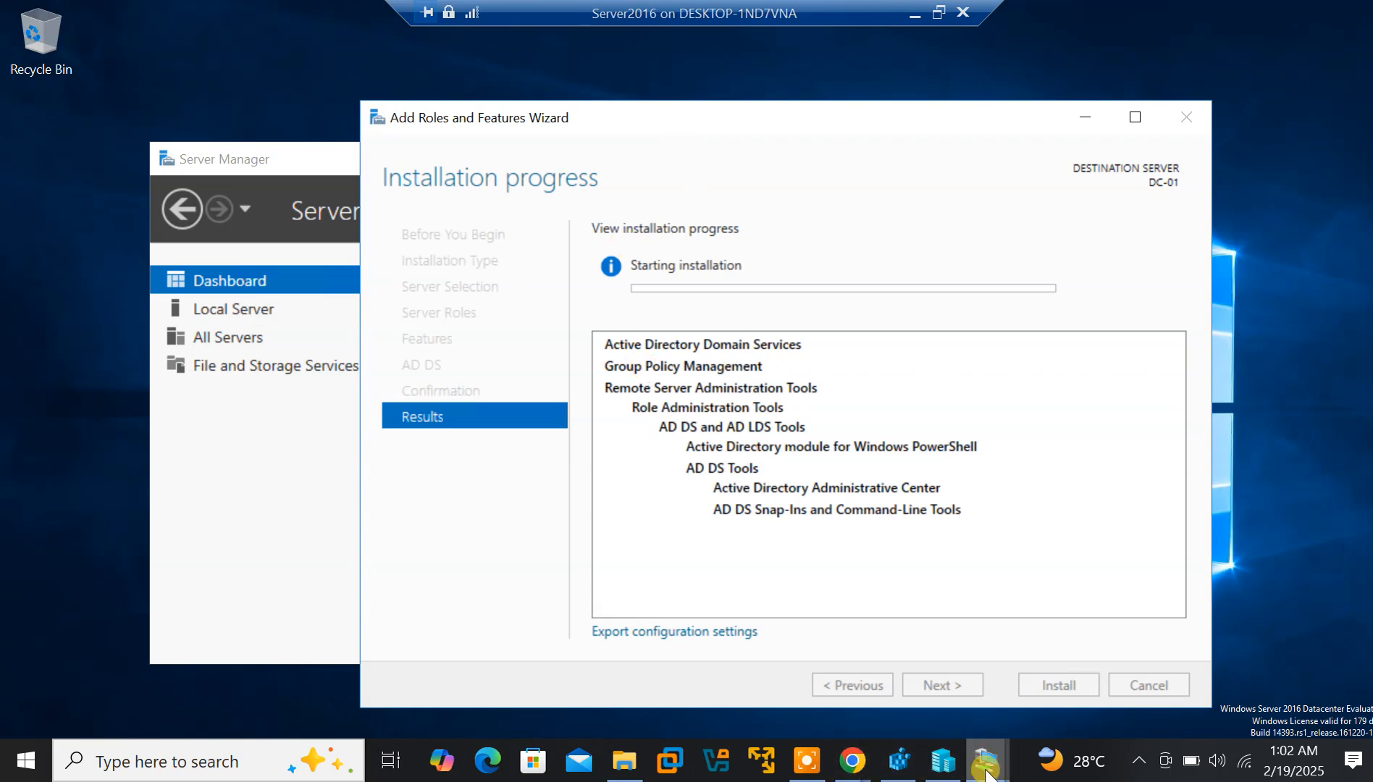
mouse_move(987, 768)
click(927, 687)
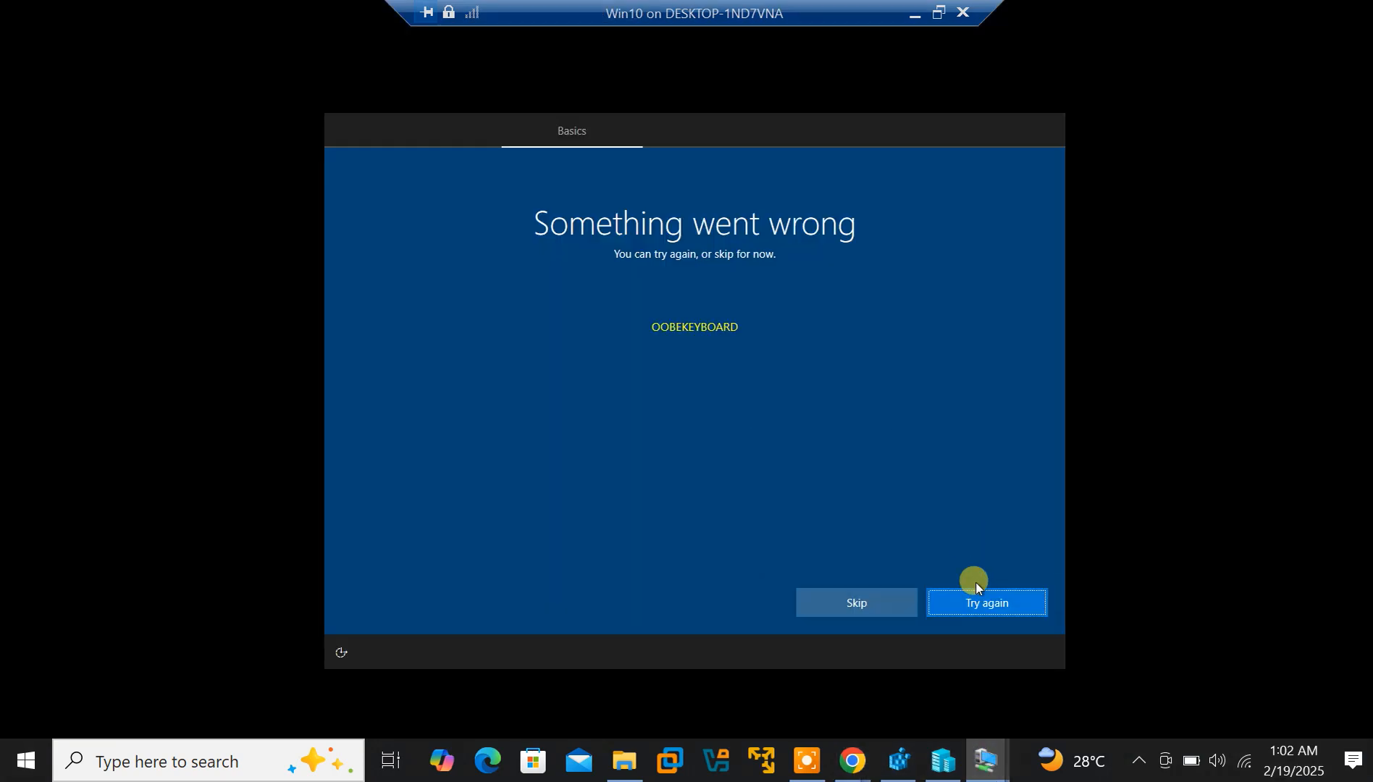
click(856, 601)
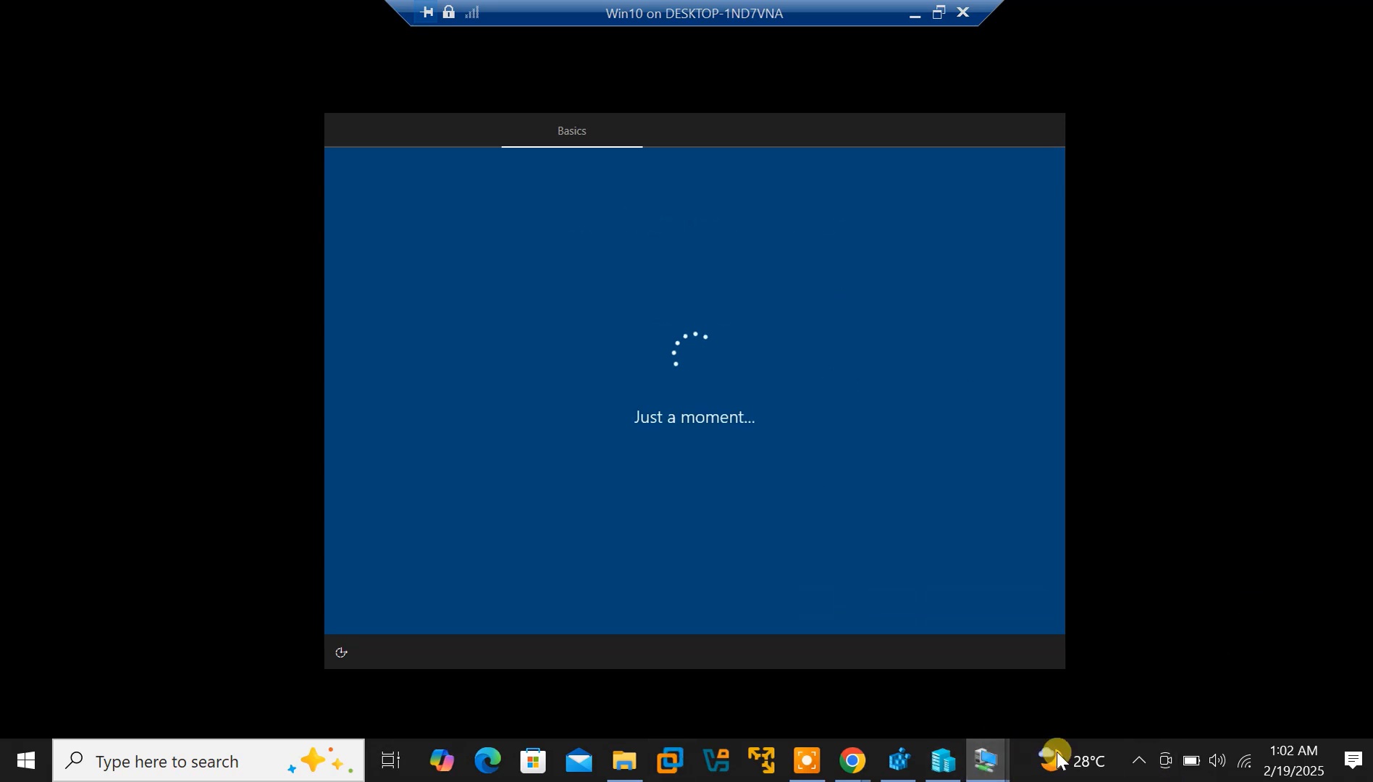
Back on Server2016, move the installation progress window aside and hide it behind Server Manager
mouse_move(985, 761)
click(1045, 694)
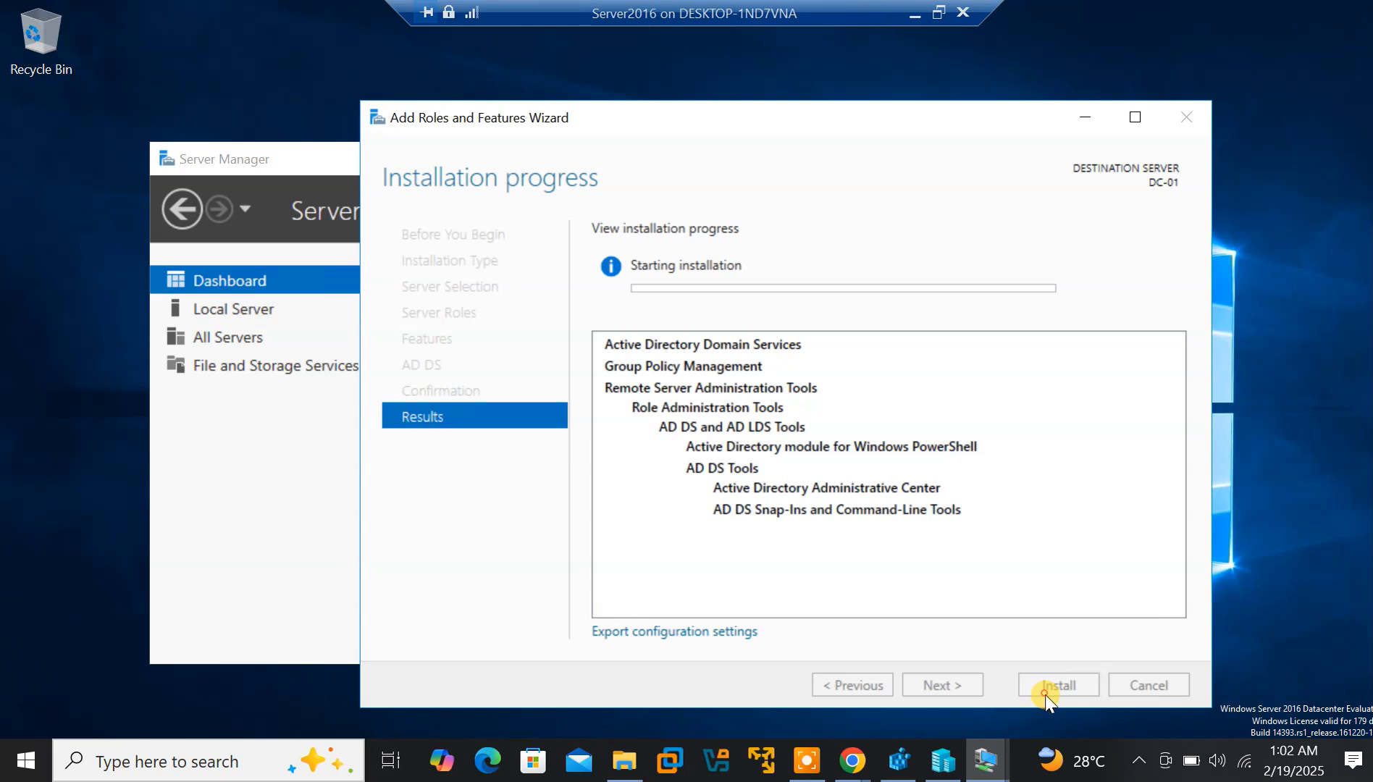
click(812, 760)
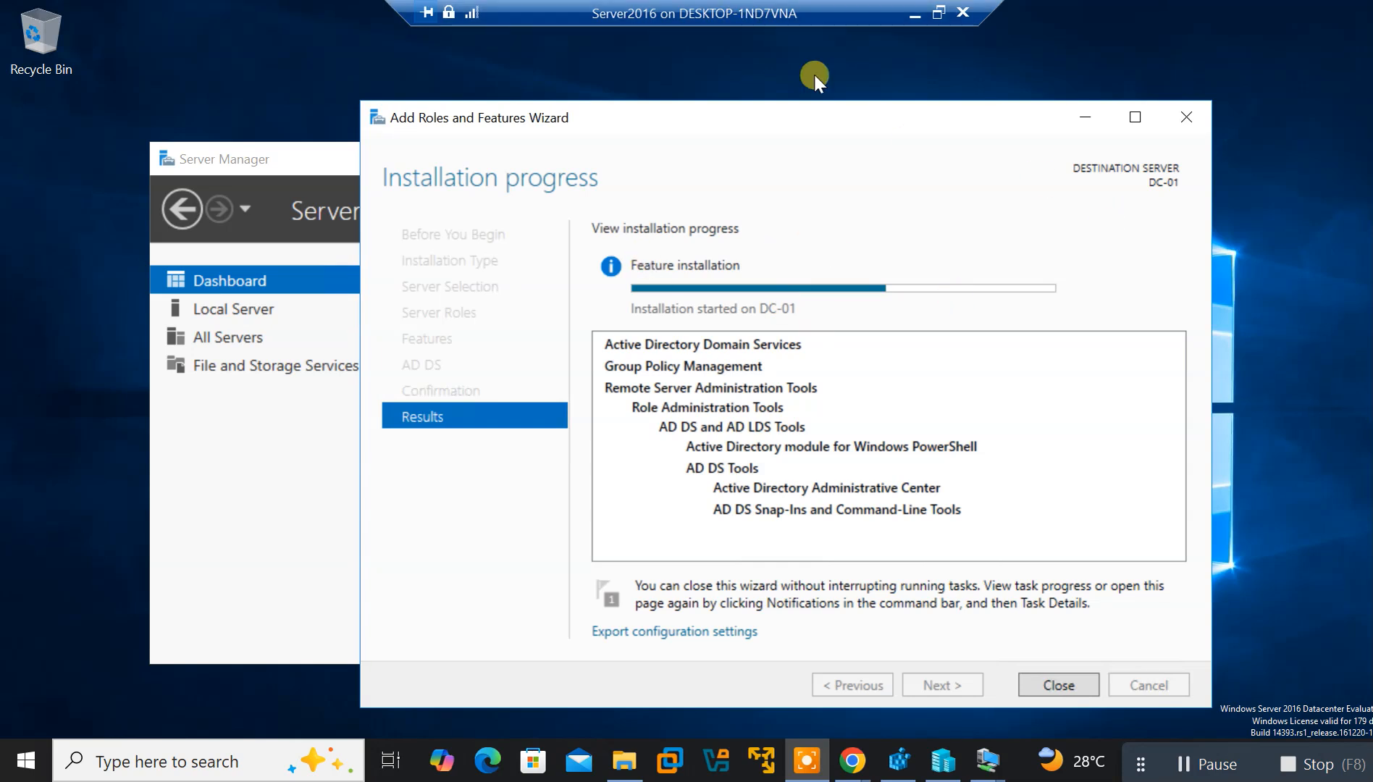
drag(811, 110, 882, 259)
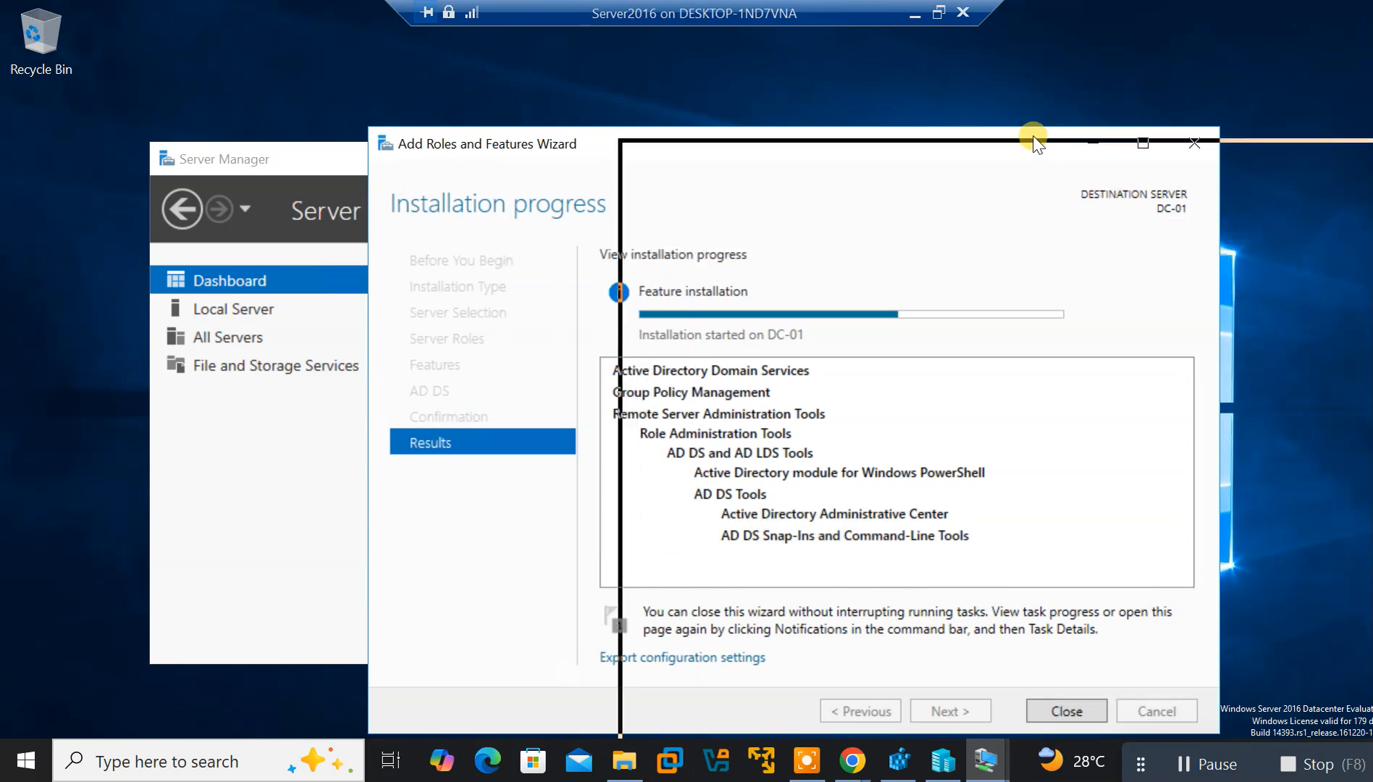
drag(935, 116, 930, 114)
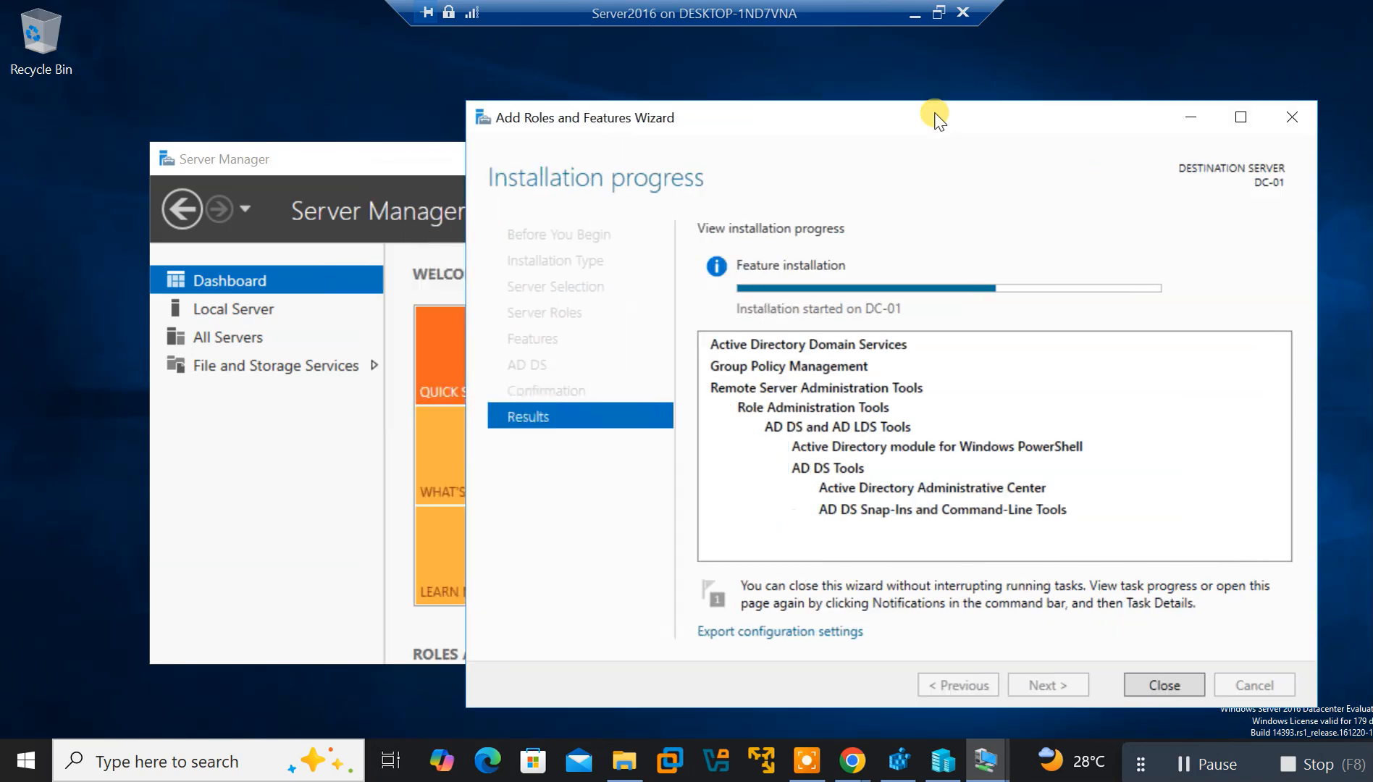
click(428, 172)
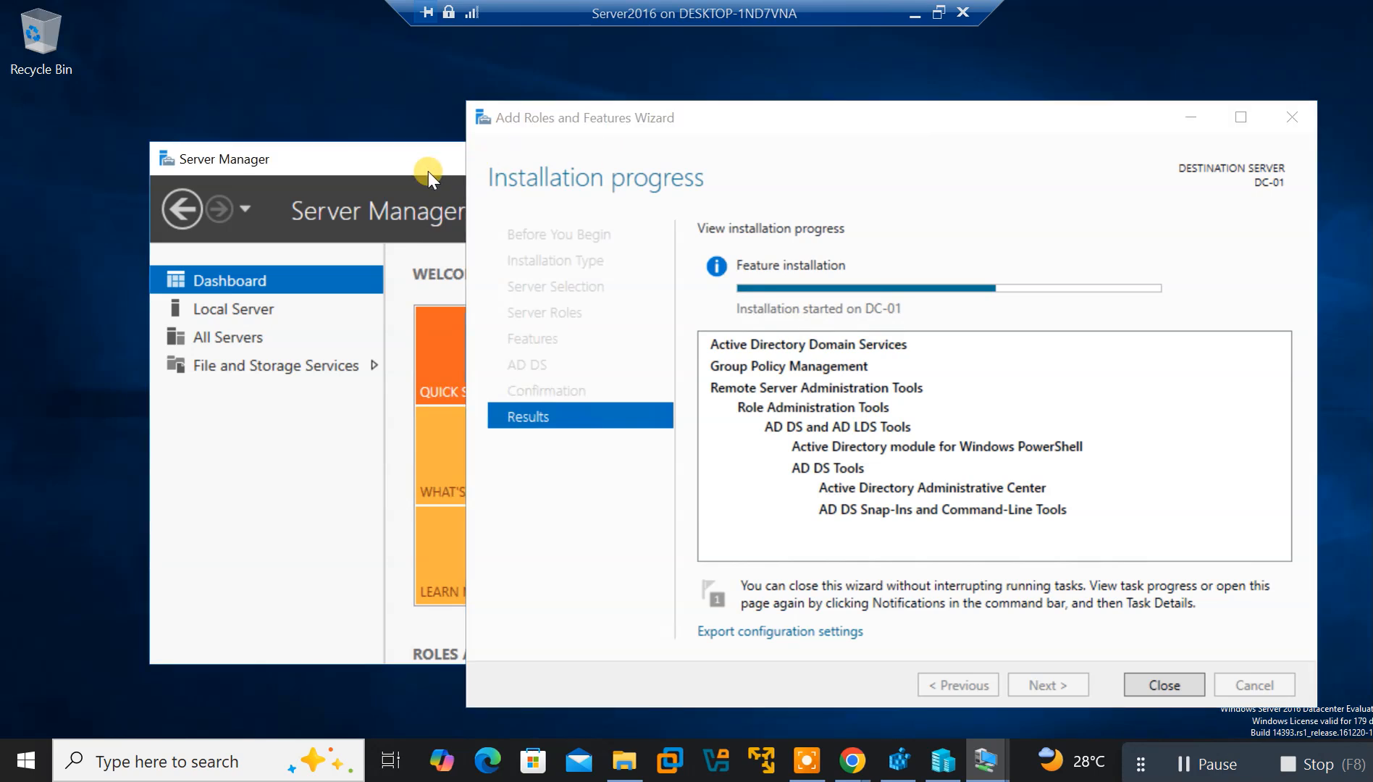
click(1188, 119)
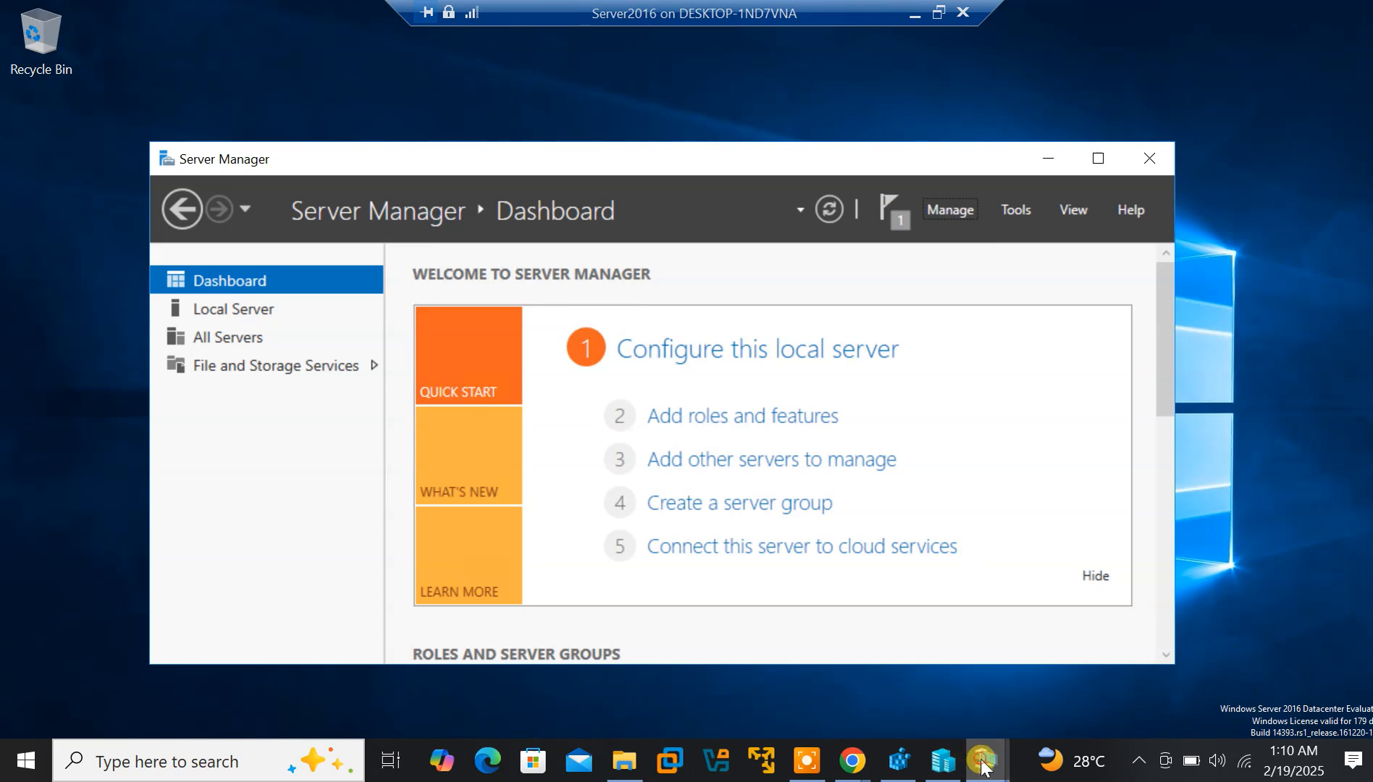
Keep the Server2016 VM in front using the taskbar VM previews
mouse_move(985, 762)
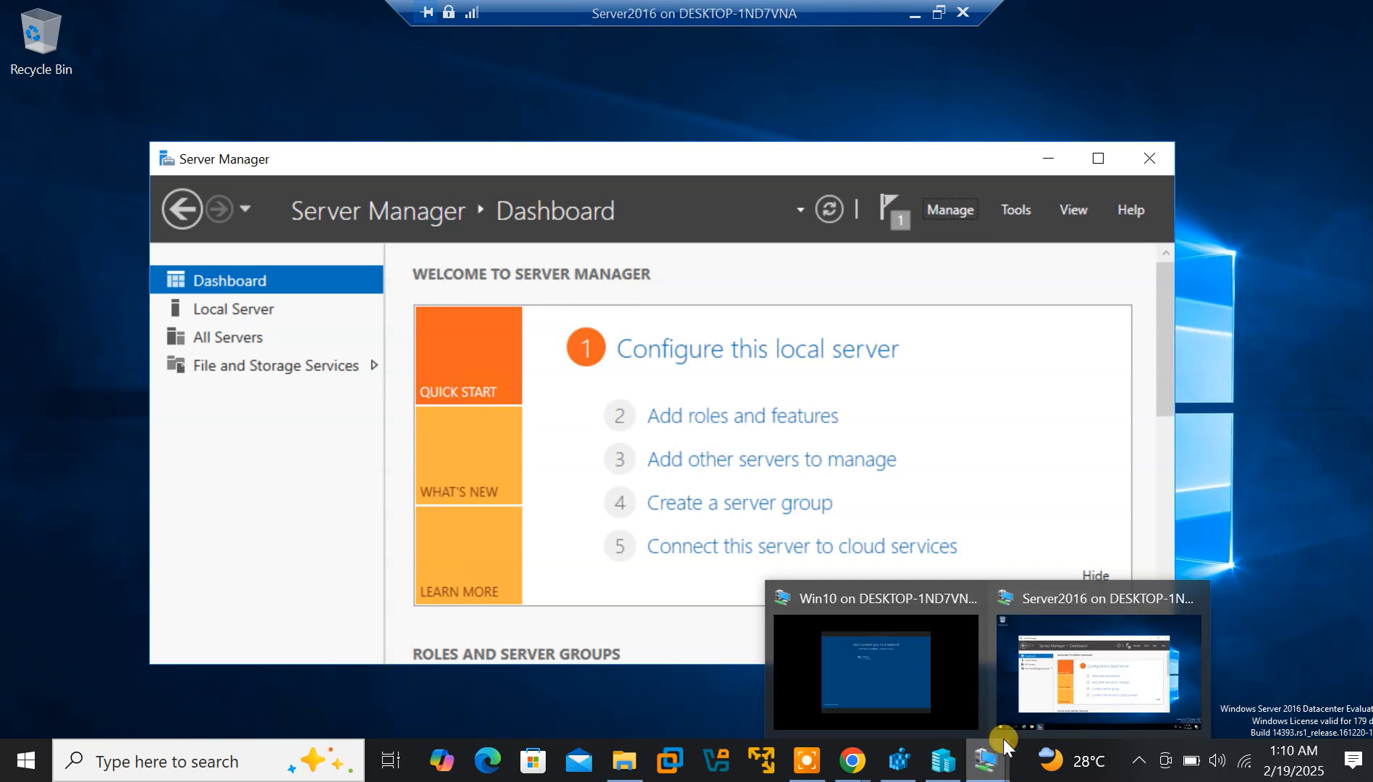
click(1059, 629)
mouse_move(987, 761)
click(1147, 667)
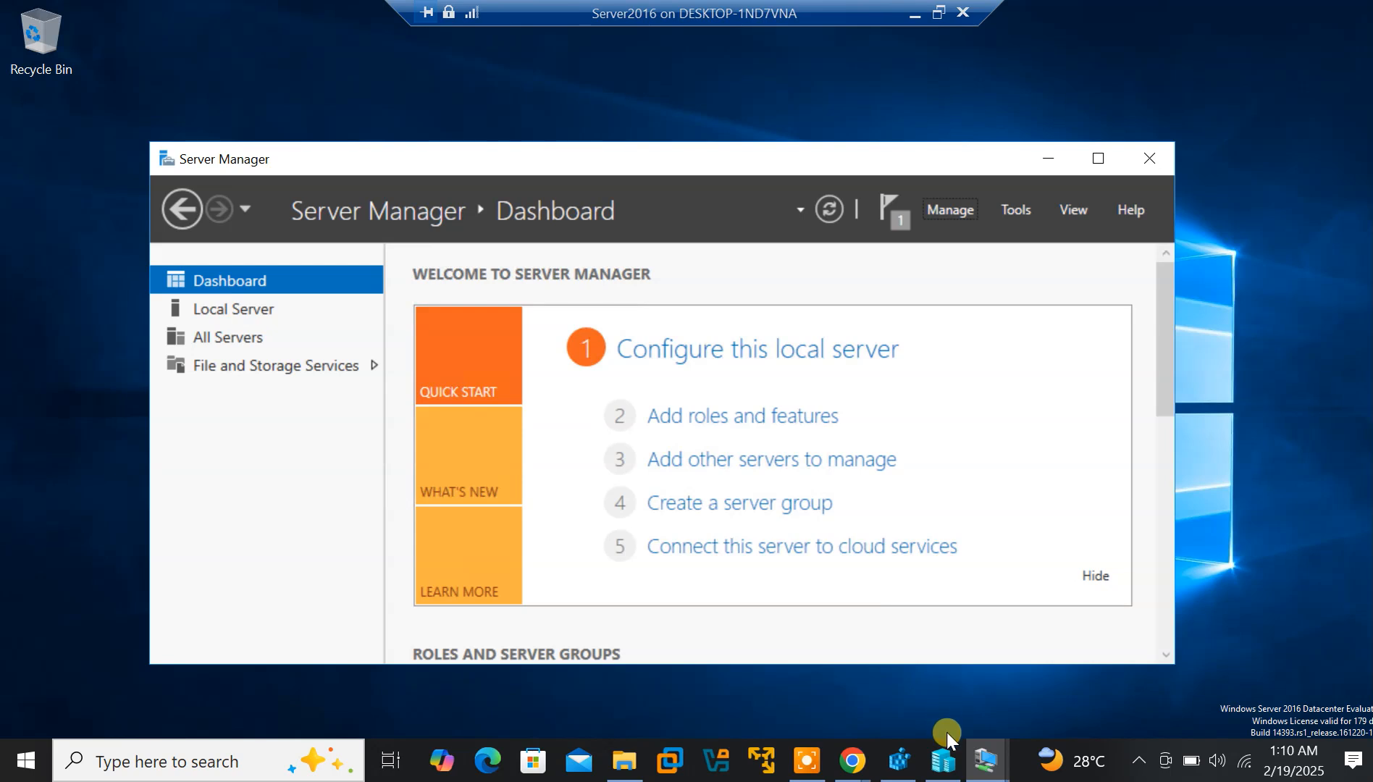
Switch to the Win10 VM and bring up its network setup screen
mouse_move(990, 769)
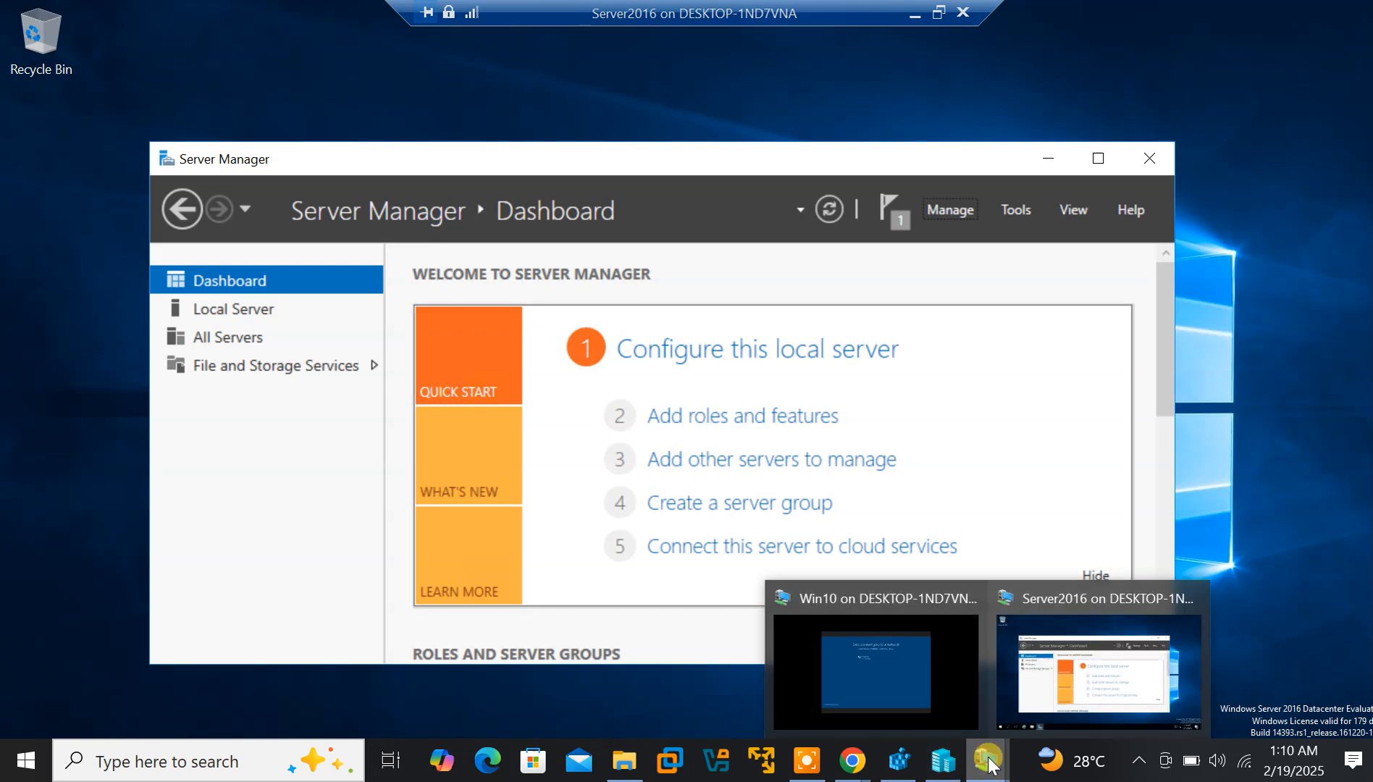
click(889, 682)
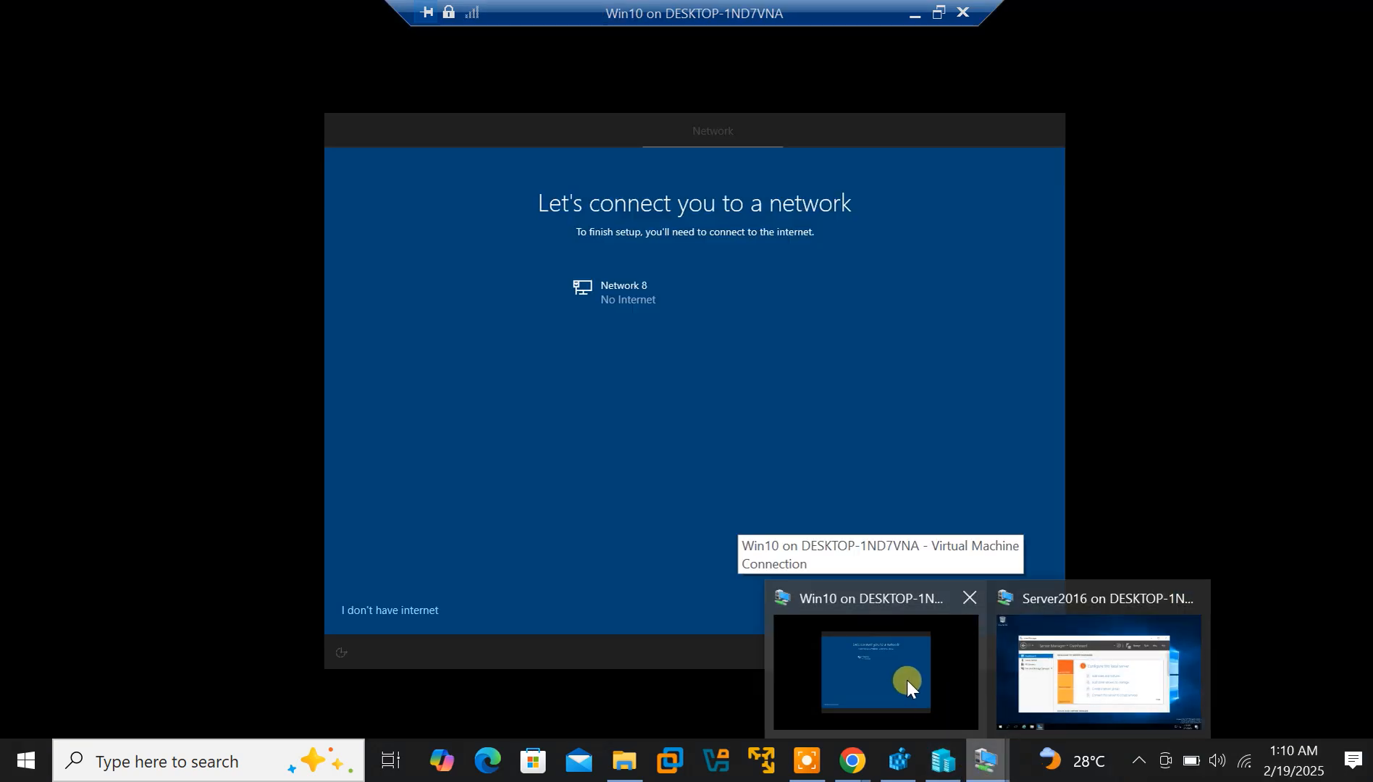
click(907, 680)
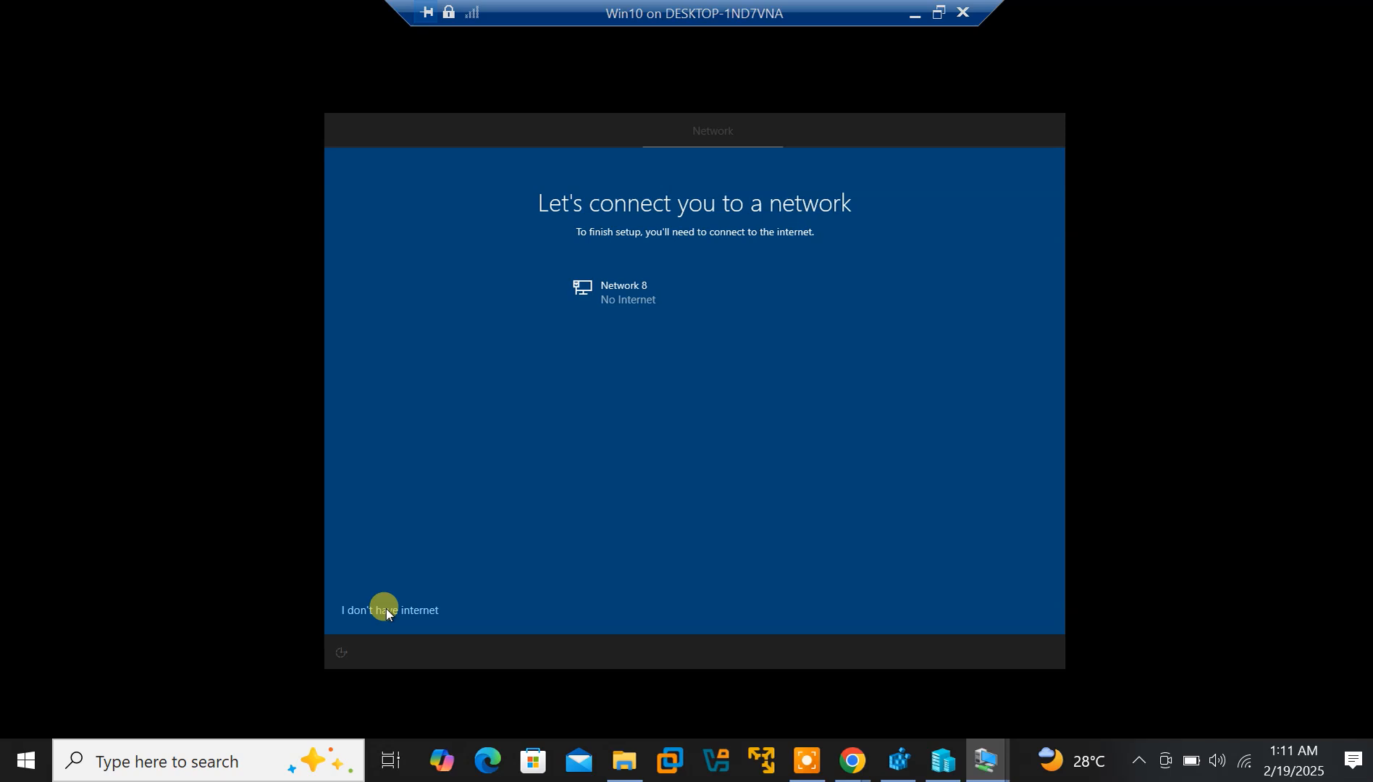
On Server2016, minimize Server Manager and toggle the VM window out of and back into full screen
mouse_move(987, 760)
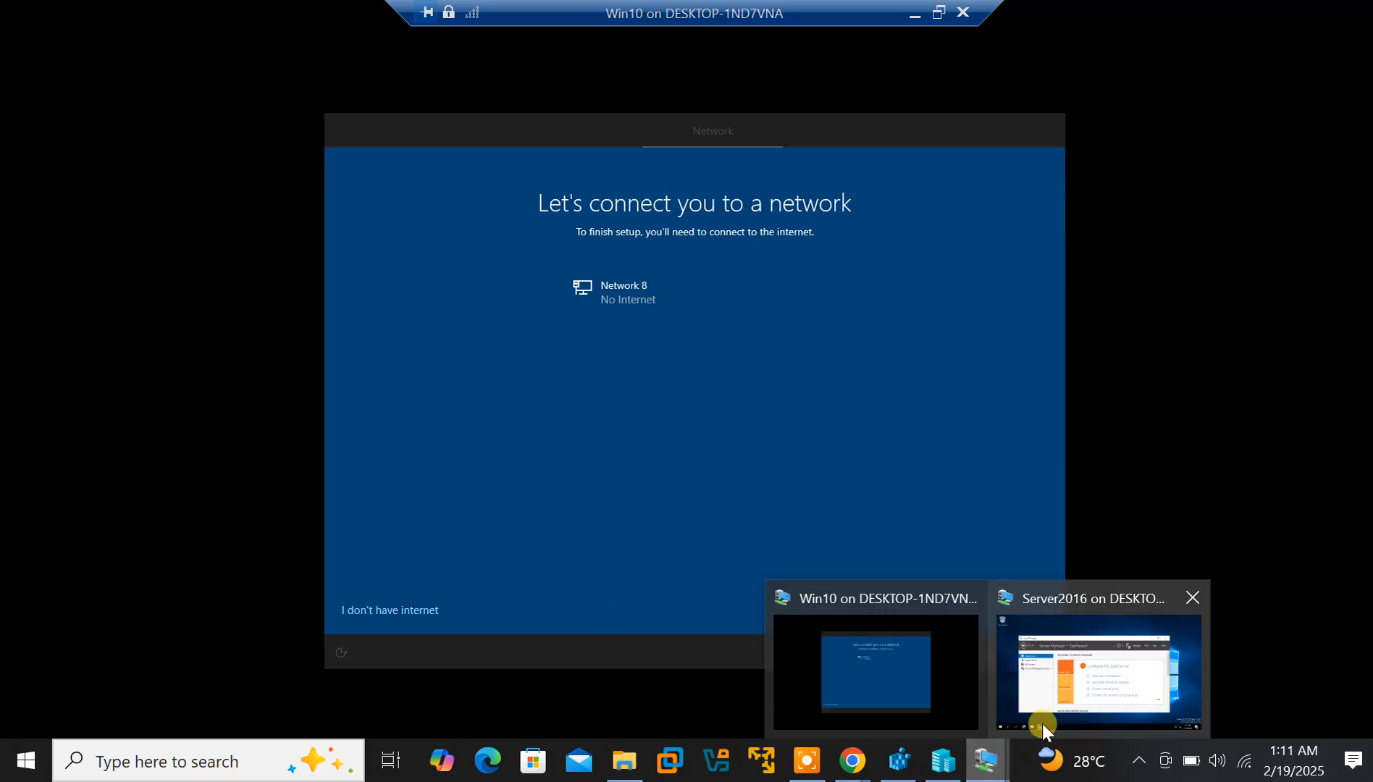
click(1070, 707)
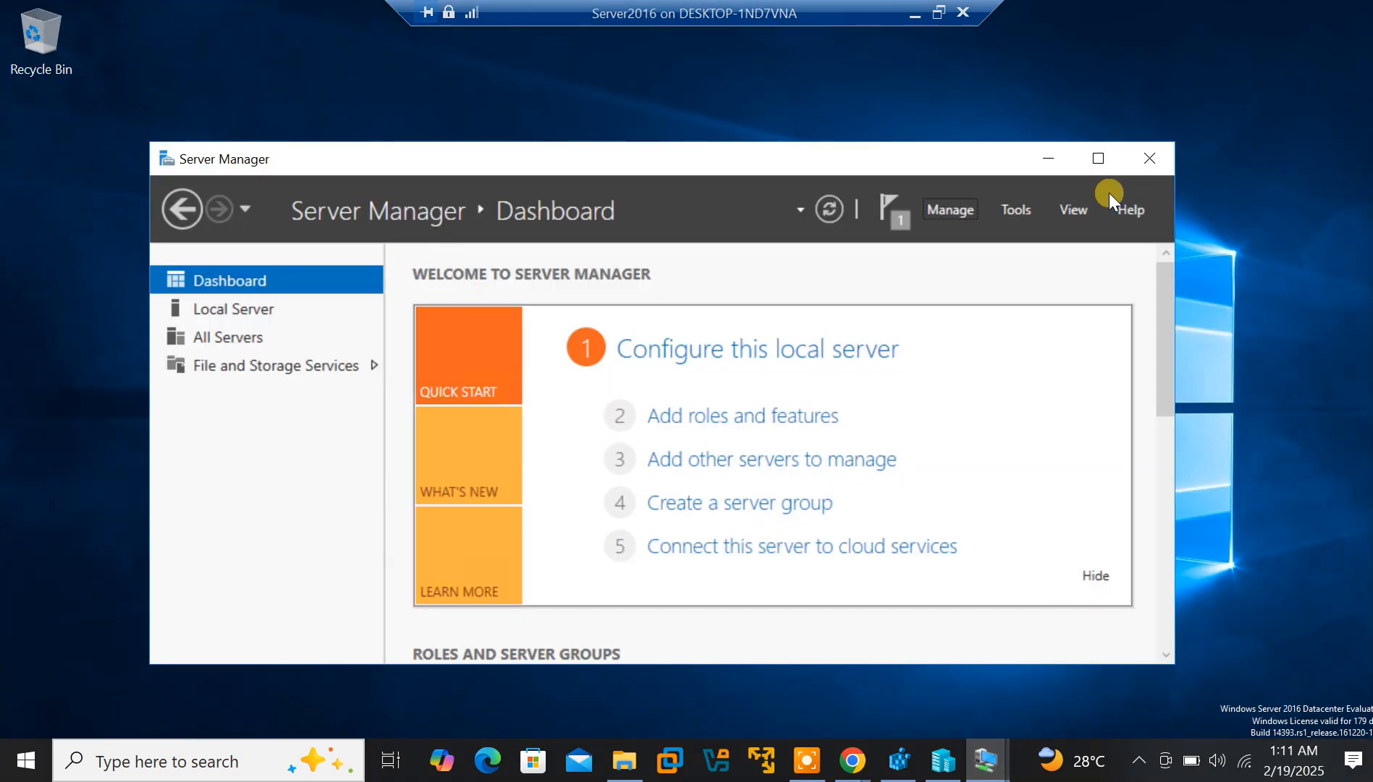
click(1045, 158)
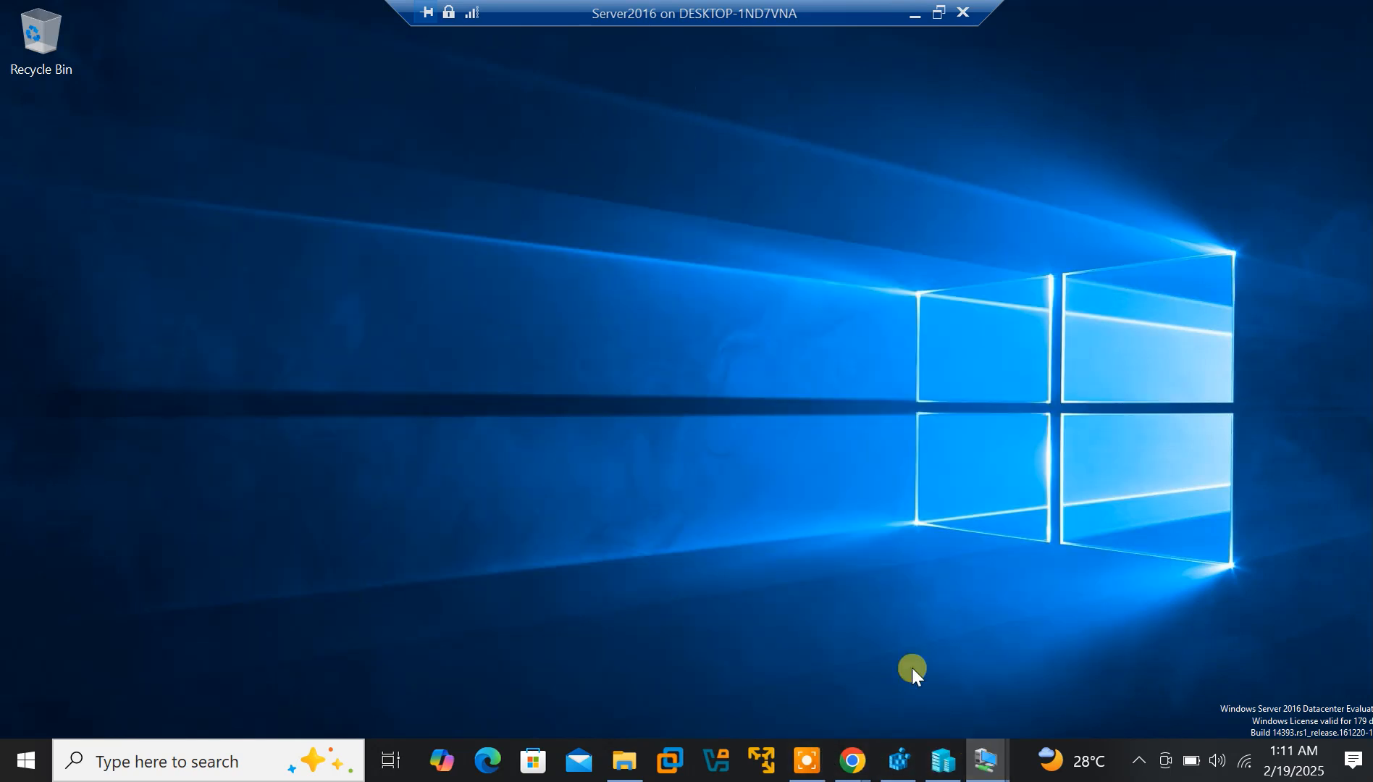
click(939, 13)
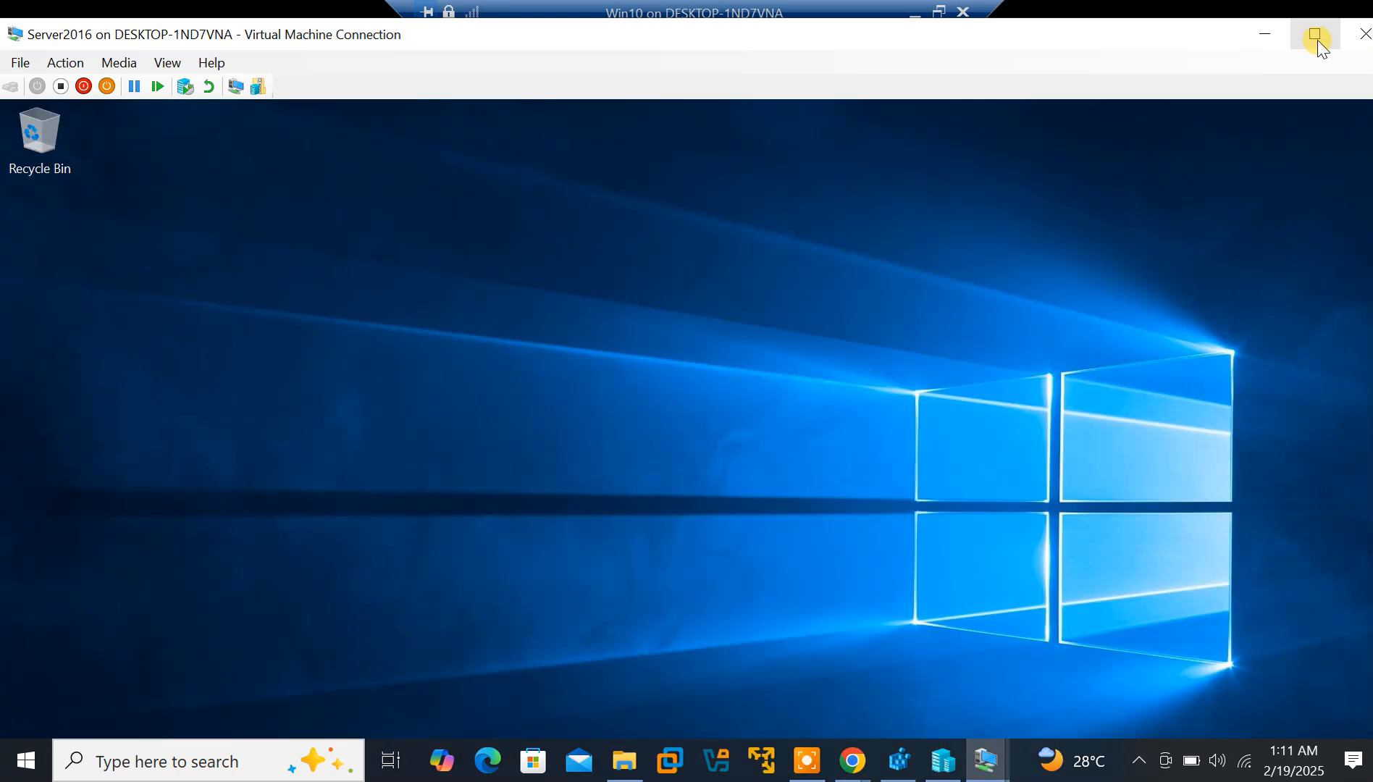
click(1316, 35)
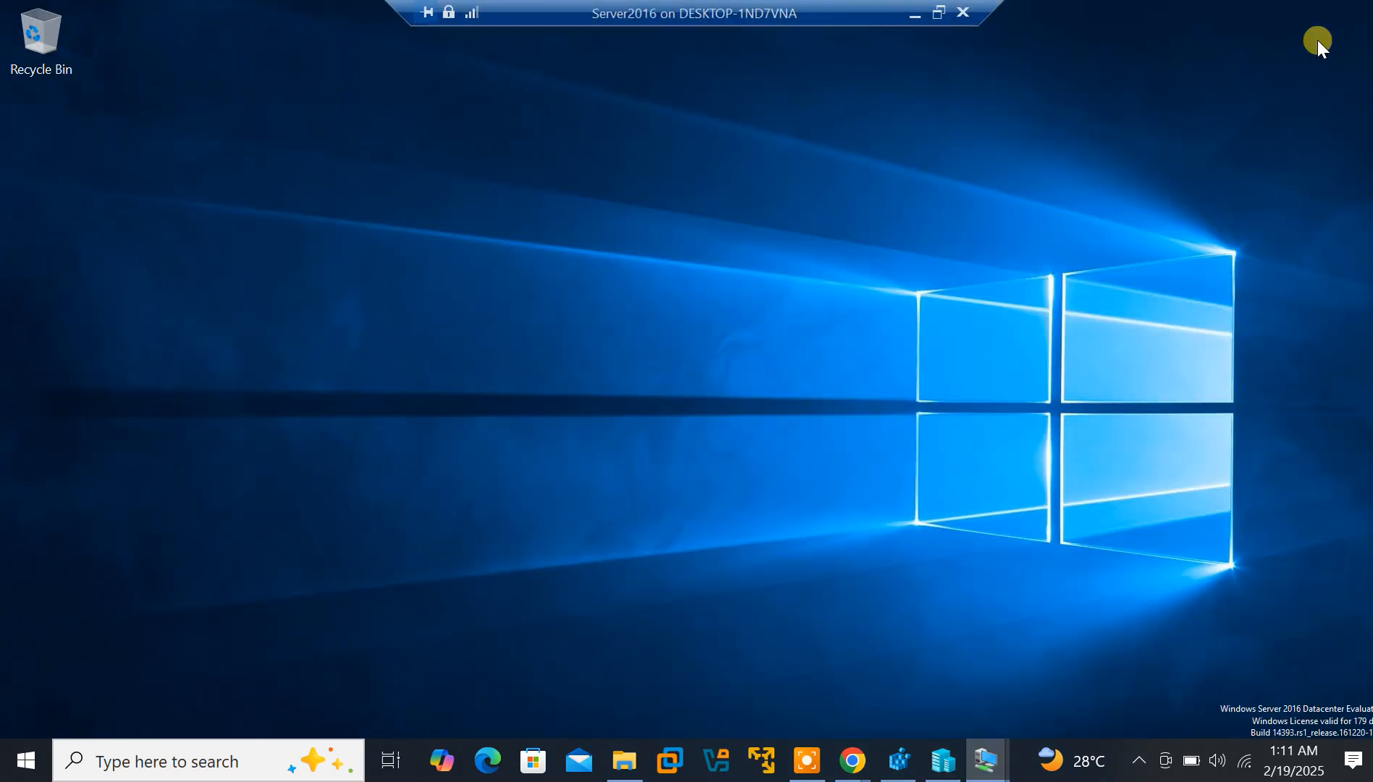
Switch from Server2016 to the Win10 VM, then minimize the Win10 connection window
mouse_move(992, 758)
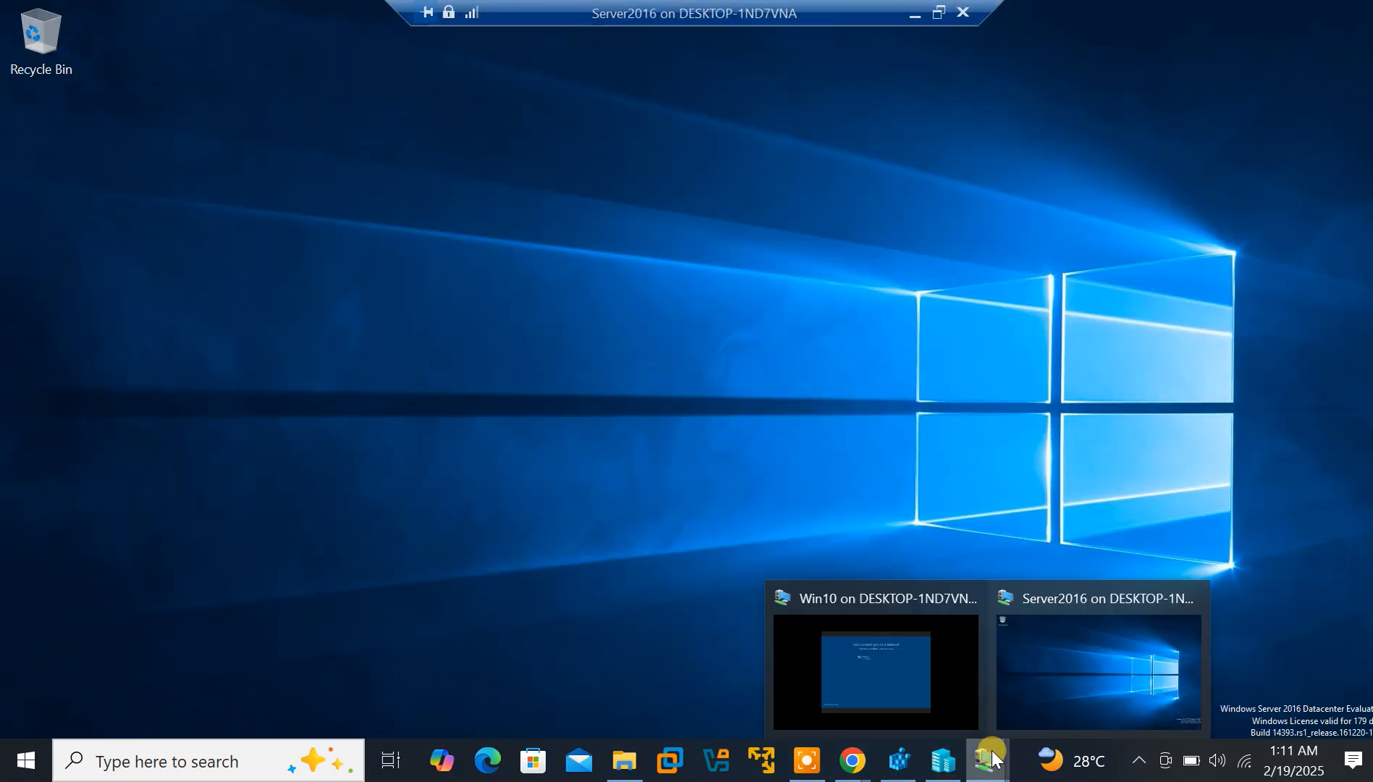
click(1130, 683)
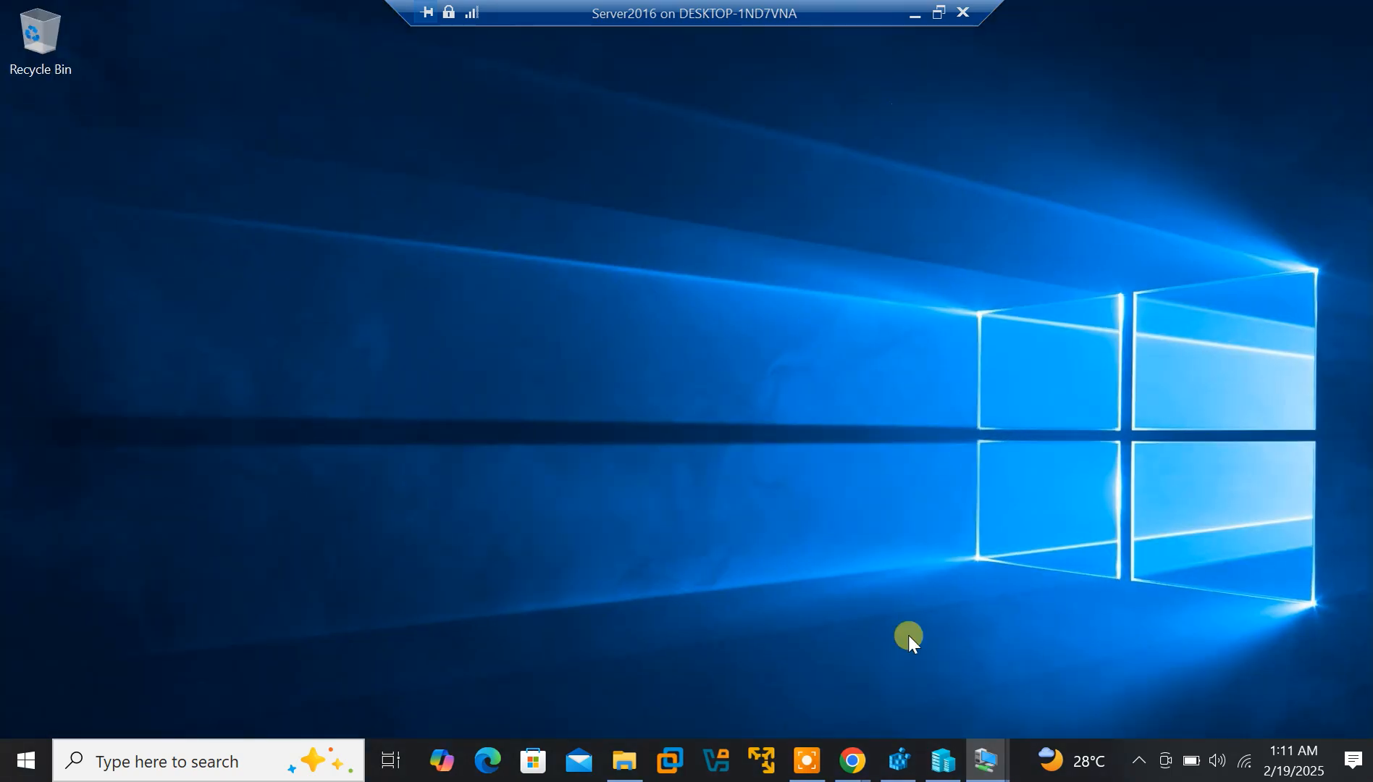
mouse_move(984, 759)
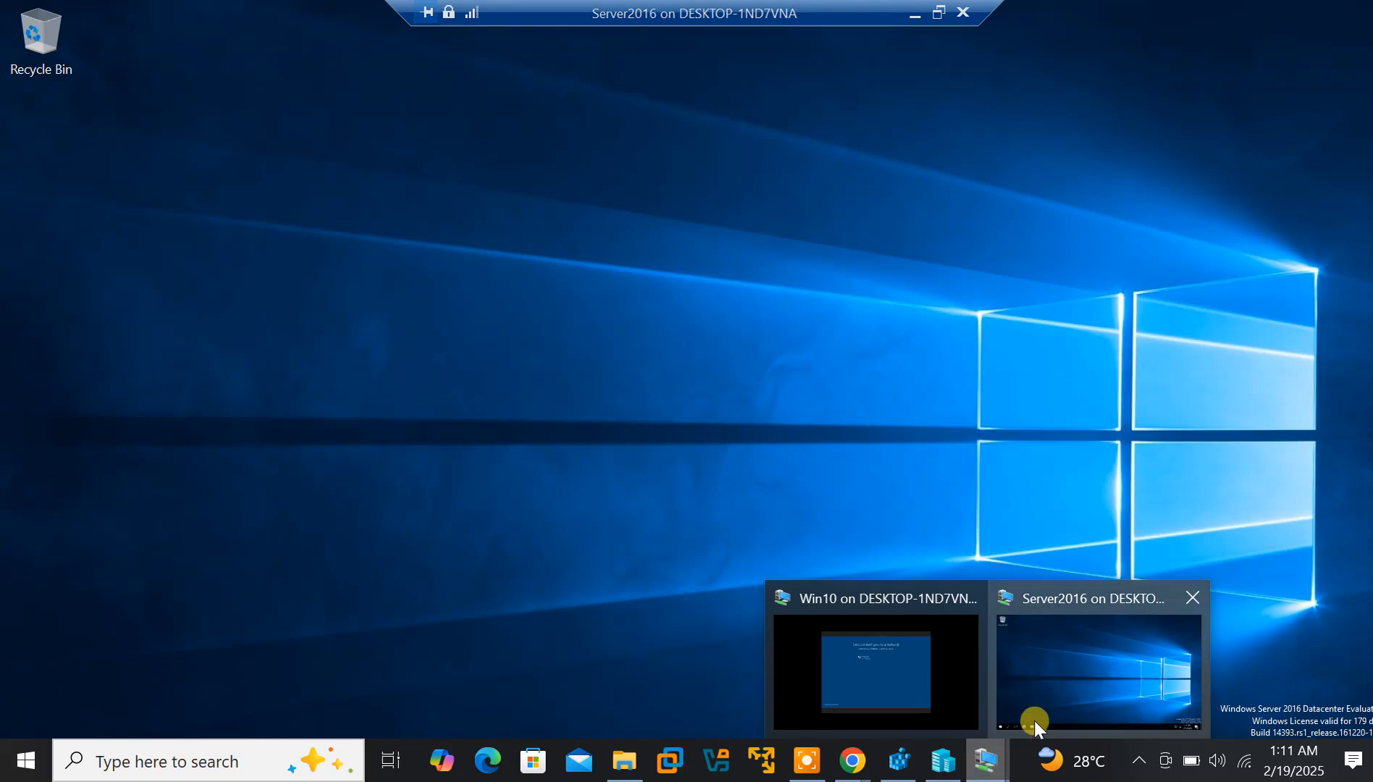
click(825, 656)
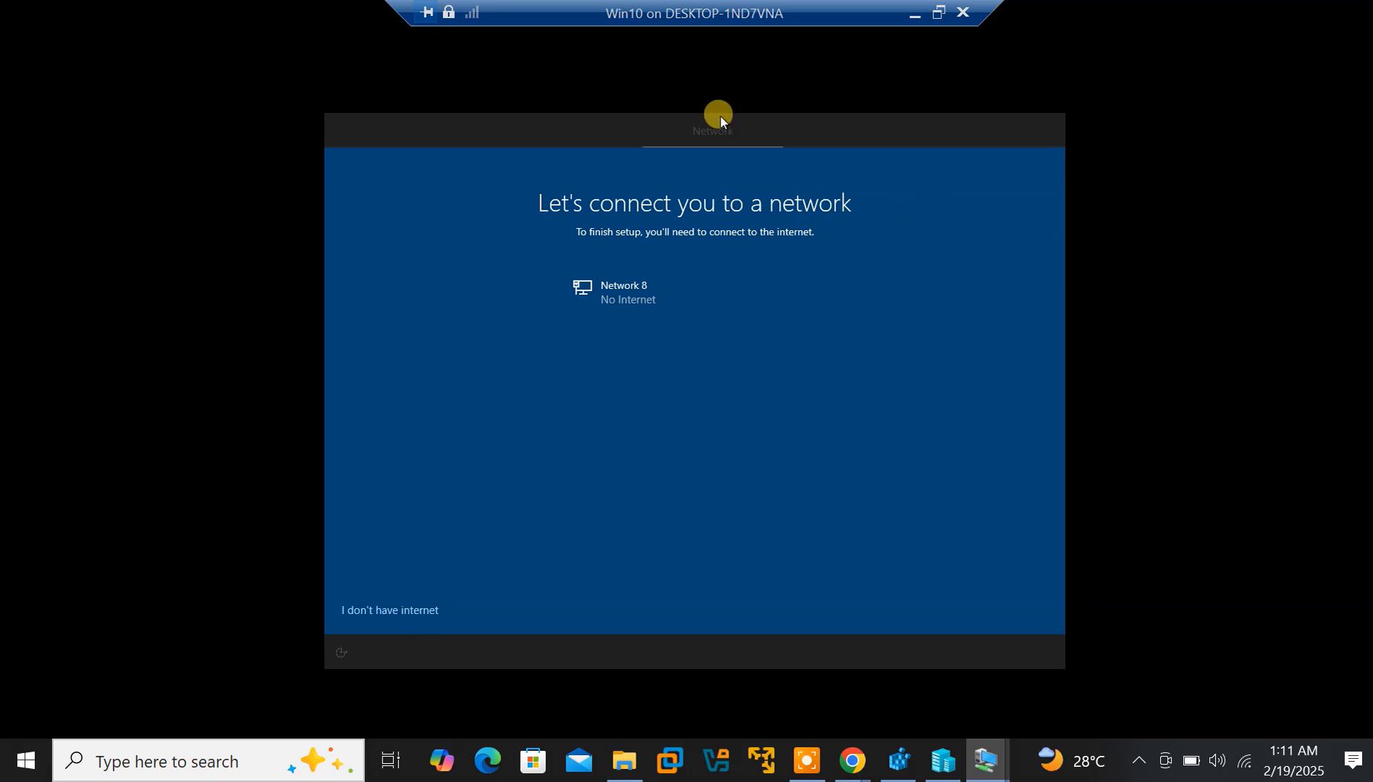
click(915, 15)
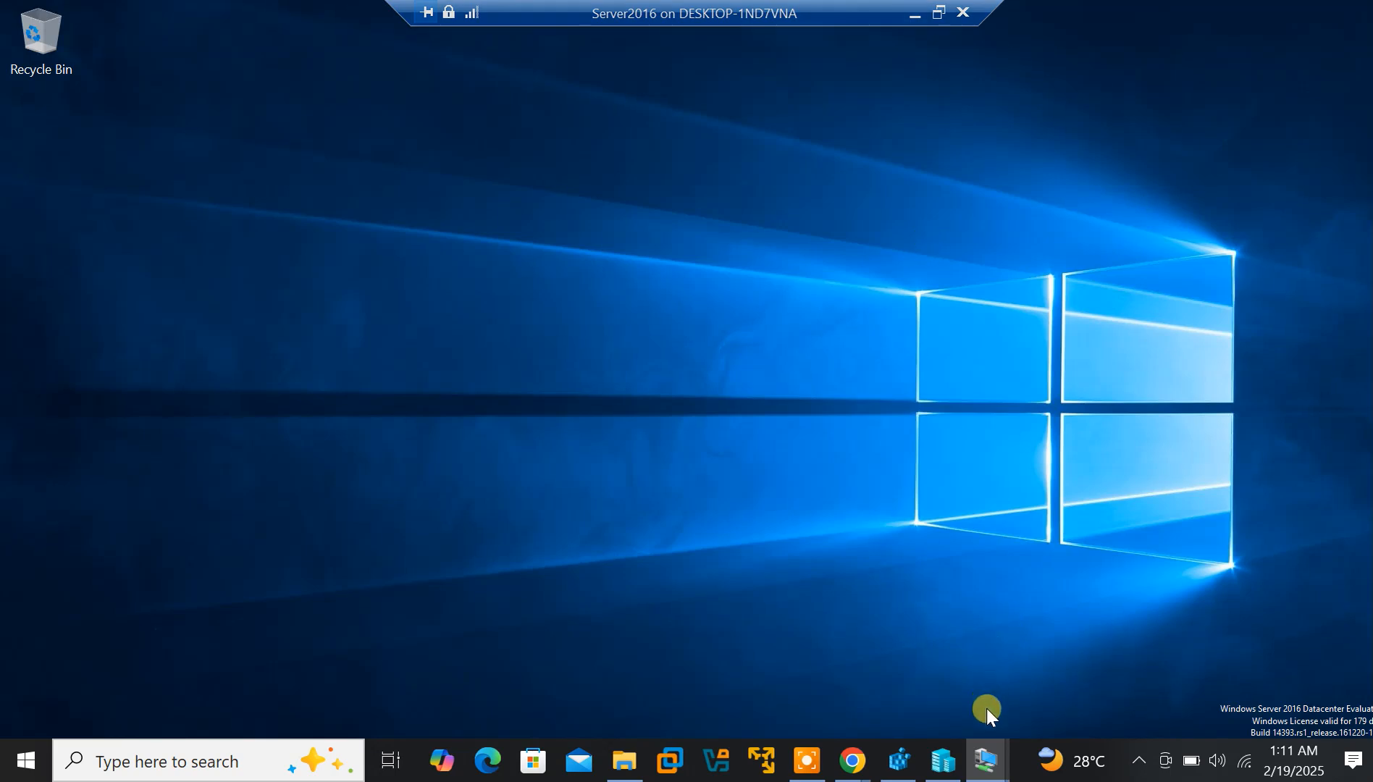
mouse_move(988, 744)
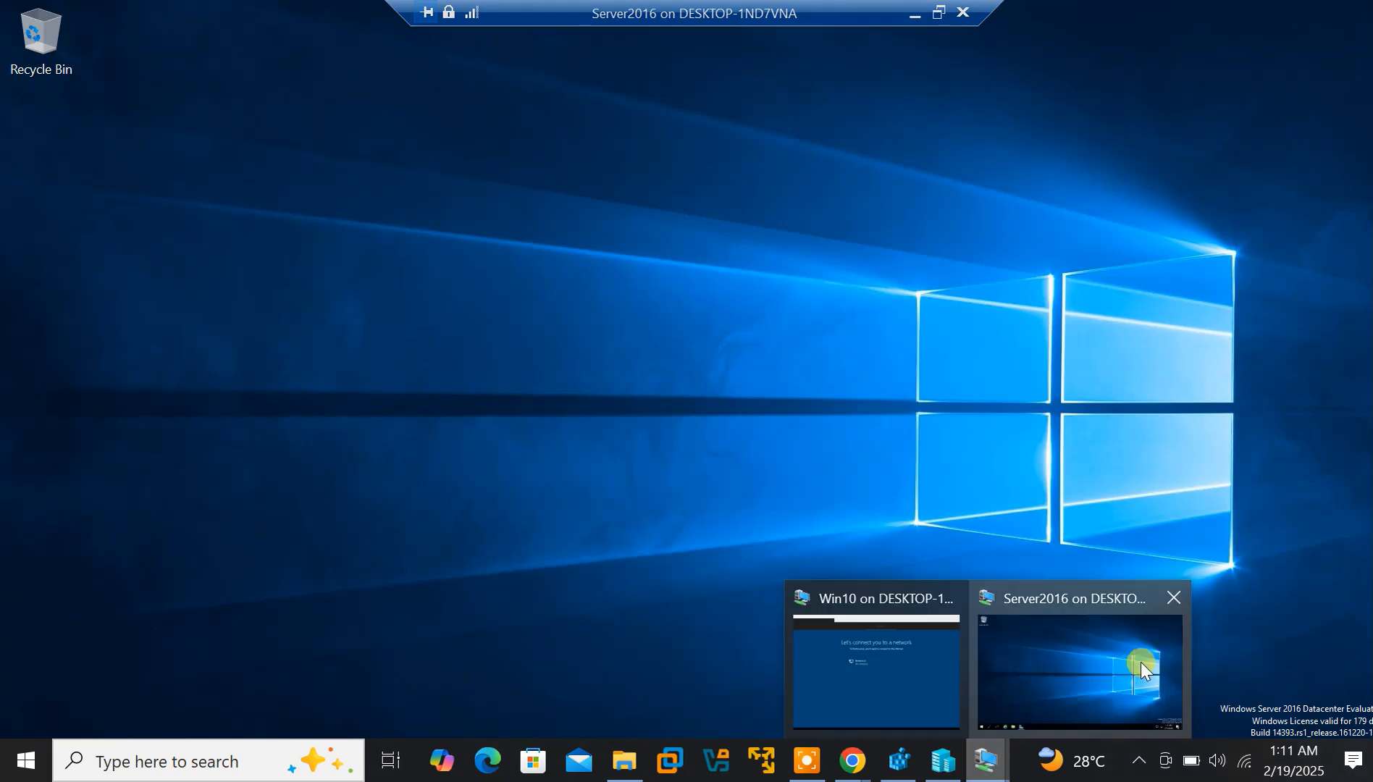
mouse_move(911, 666)
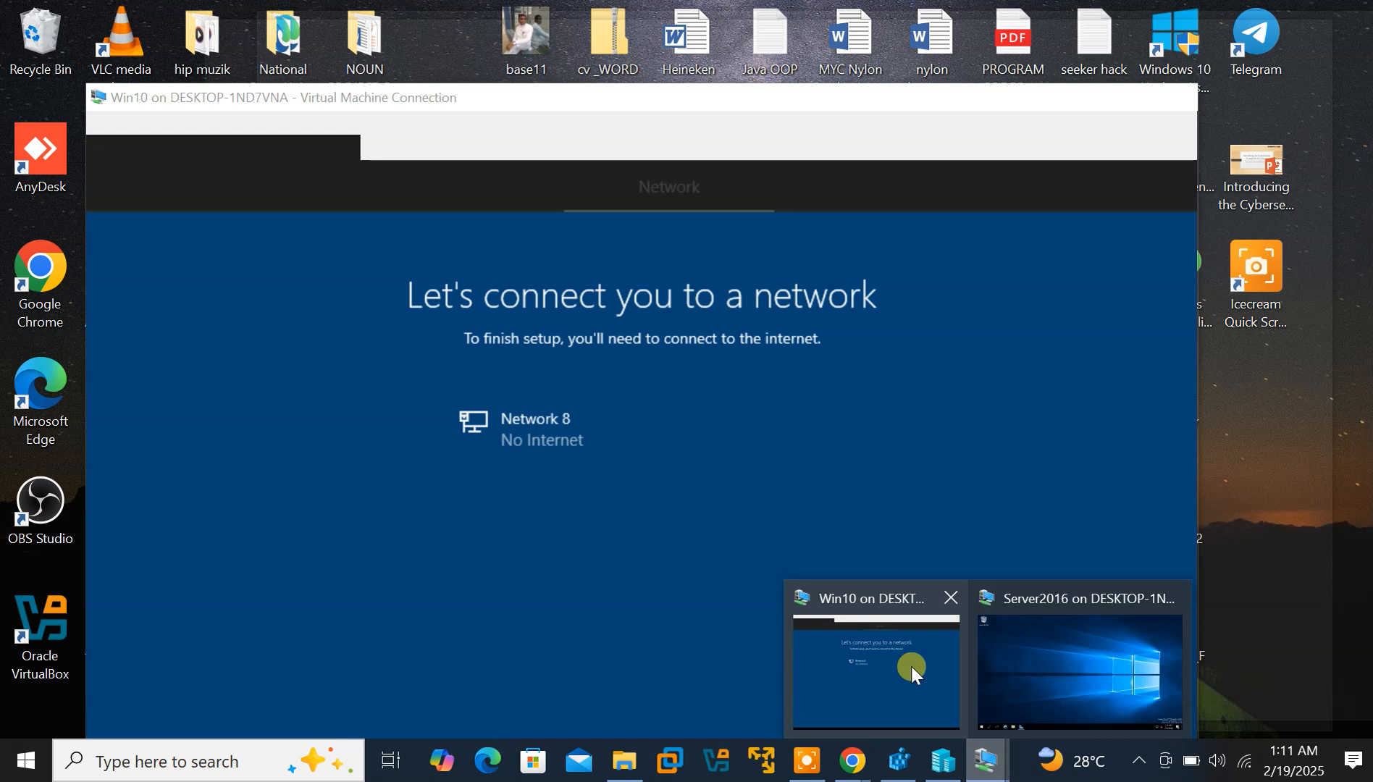
In Win10 setup, choose 'I don't have internet' and then 'Continue with limited setup'
click(911, 665)
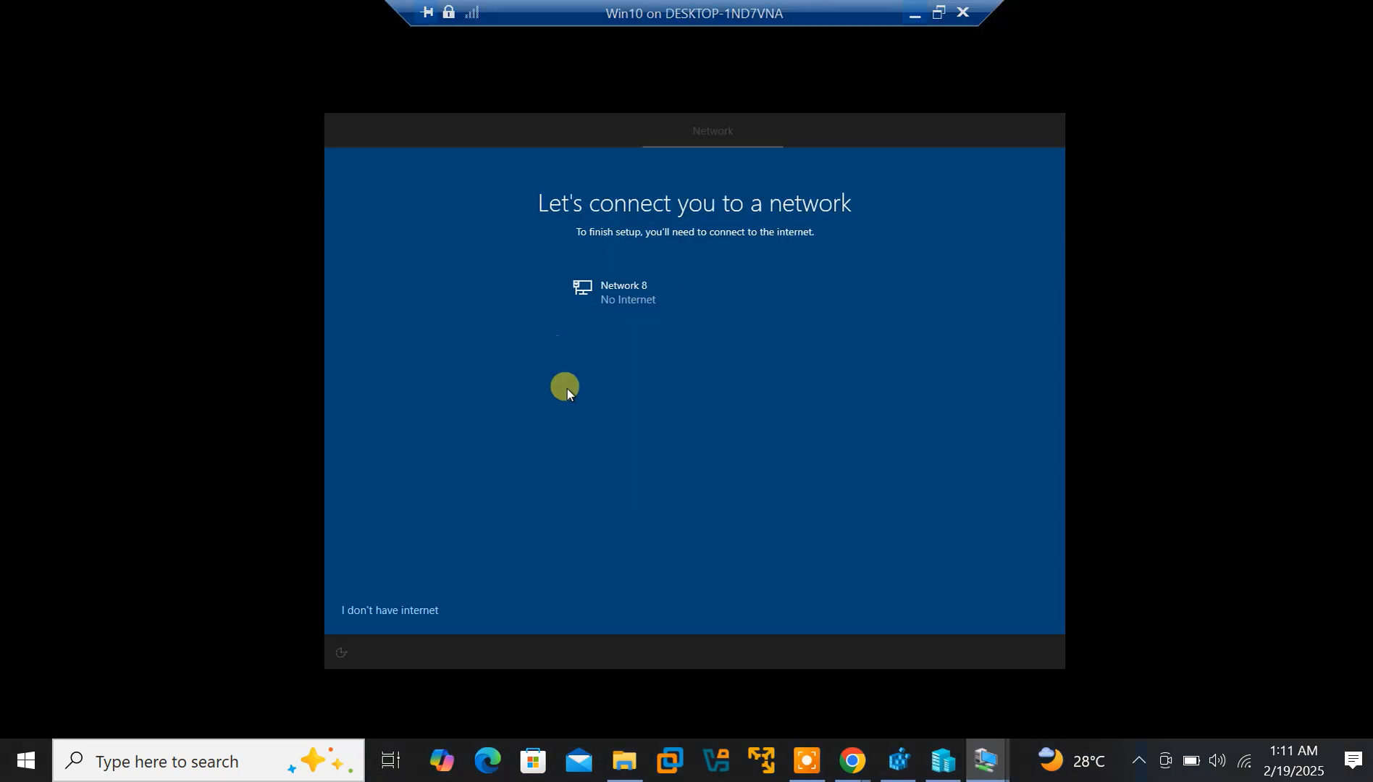
click(420, 601)
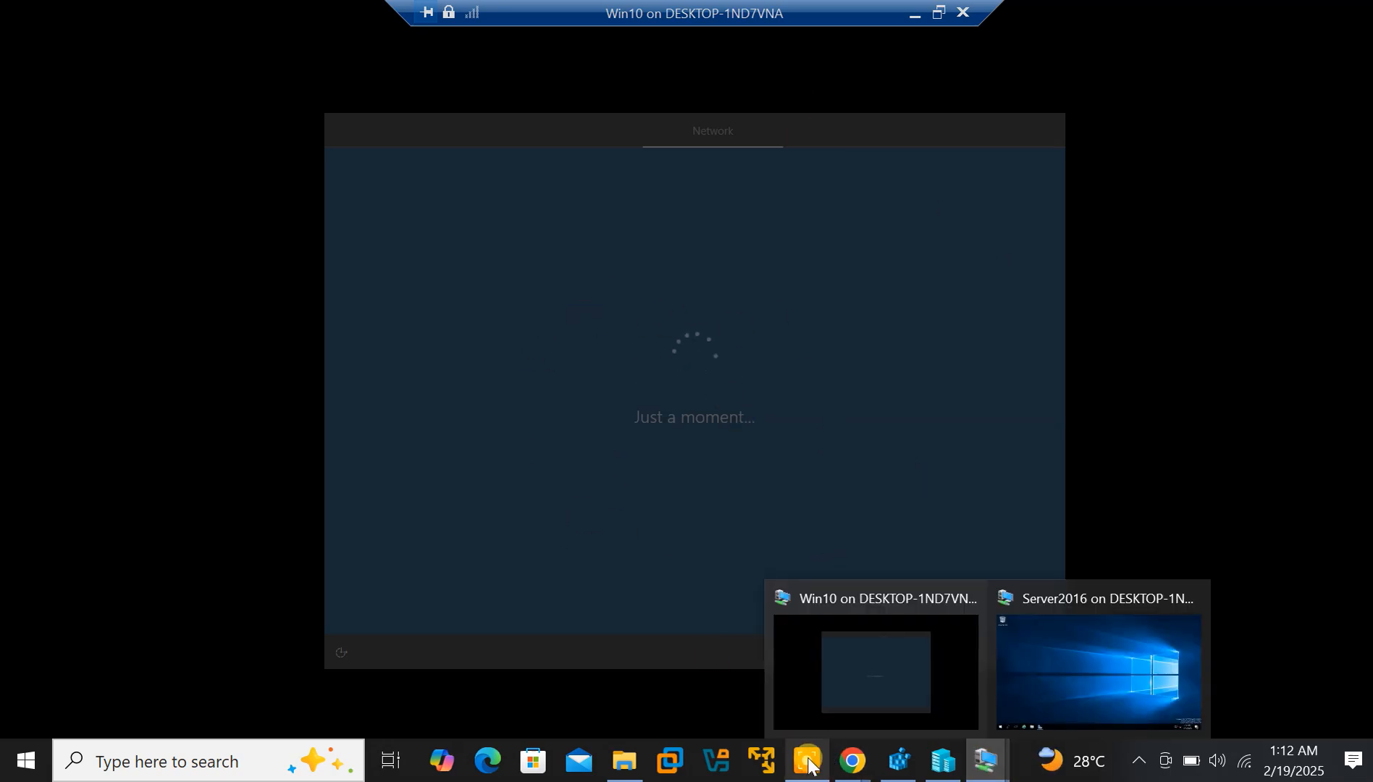
mouse_move(1159, 769)
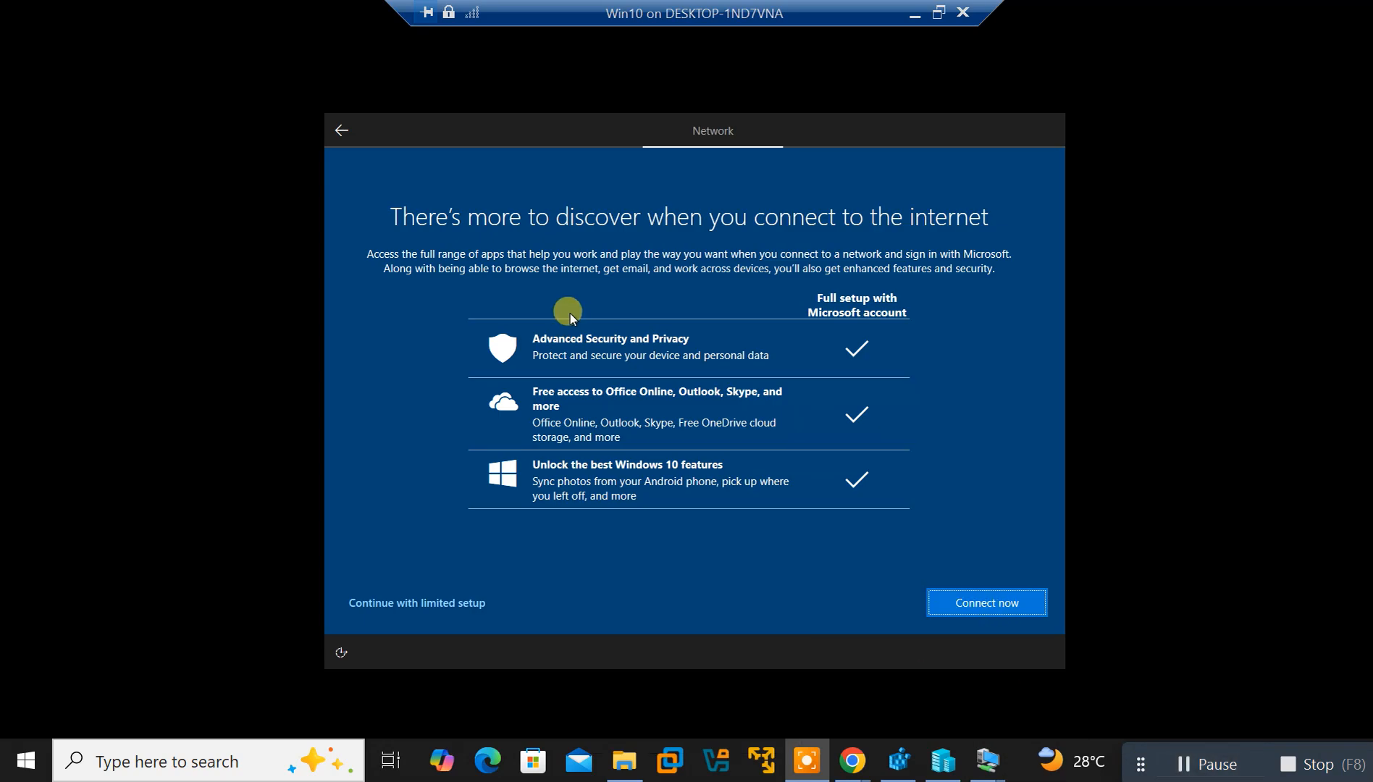
click(390, 604)
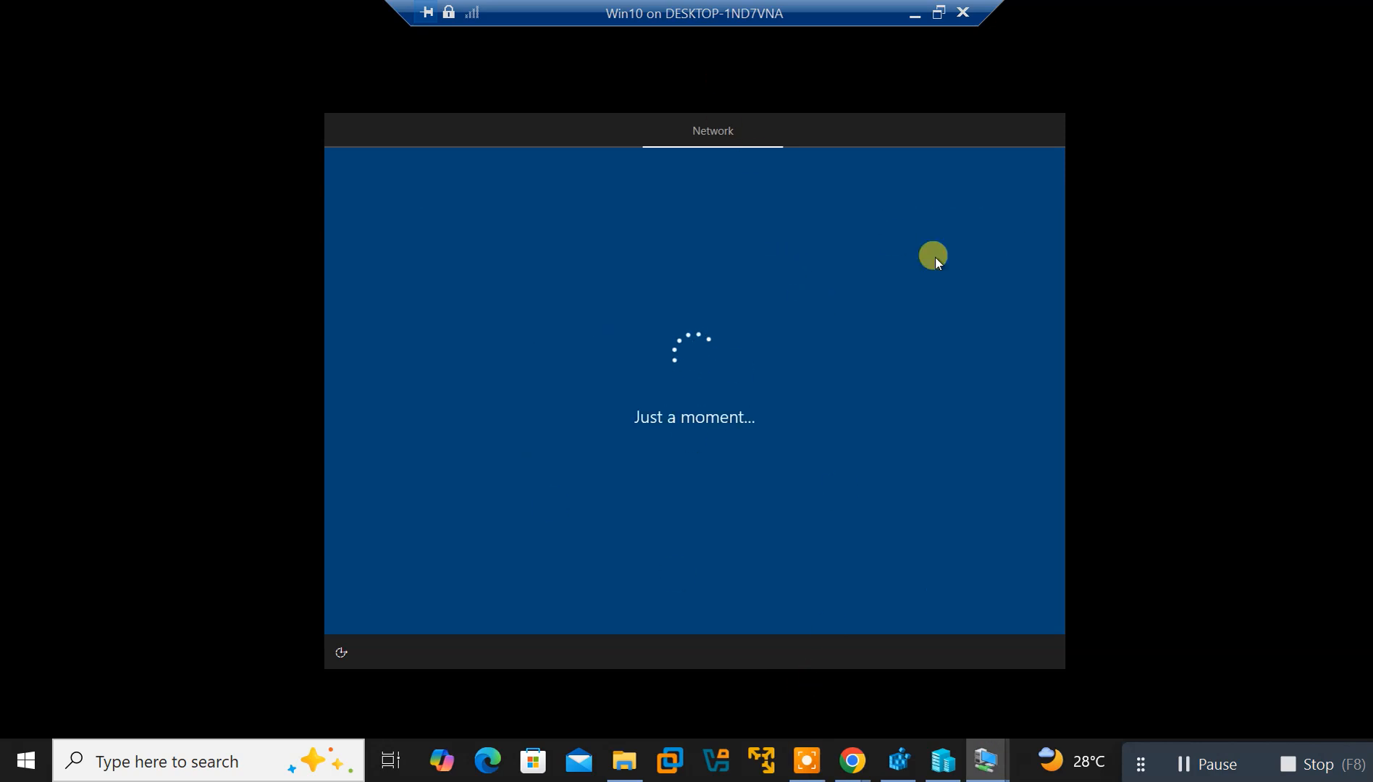
Switch to Server2016 and minimize its VM window to reveal the Hyper-V Manager console
mouse_move(986, 761)
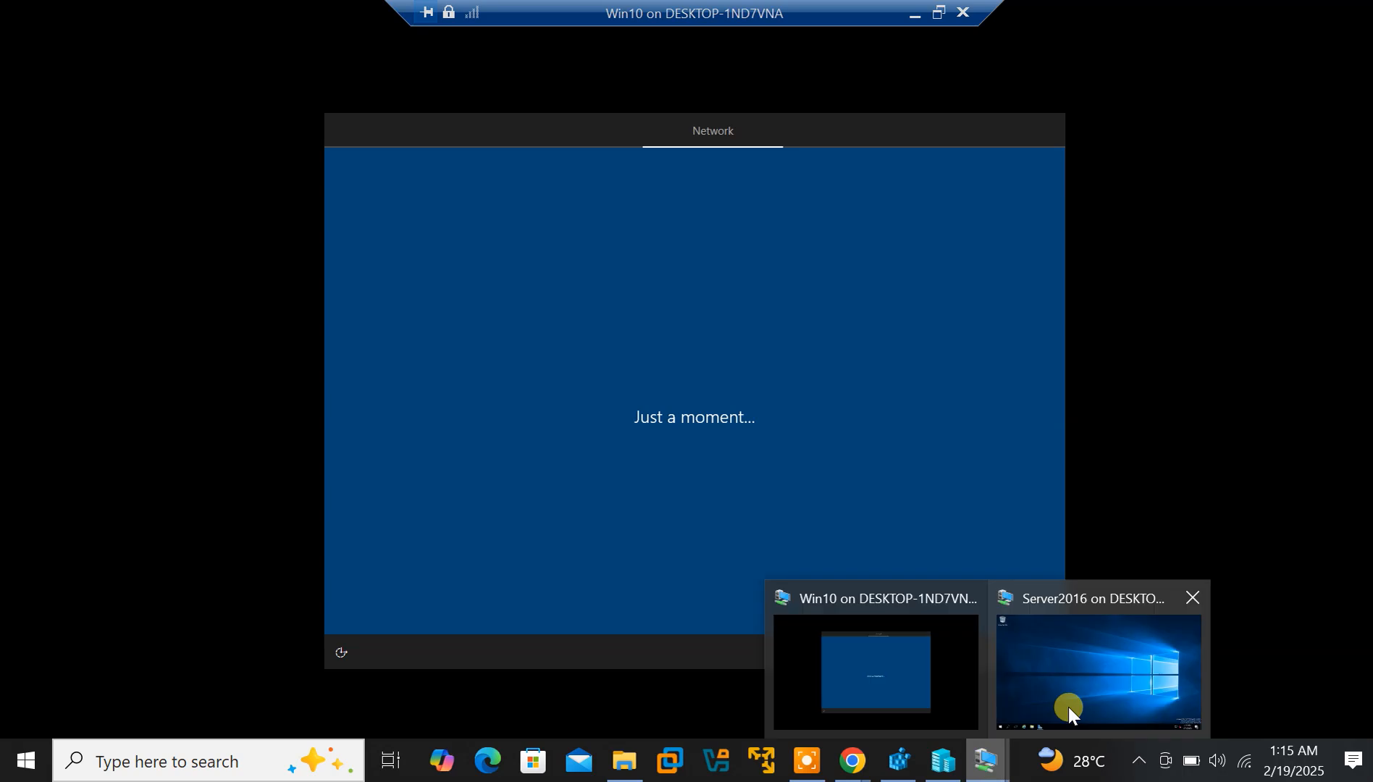
click(1070, 706)
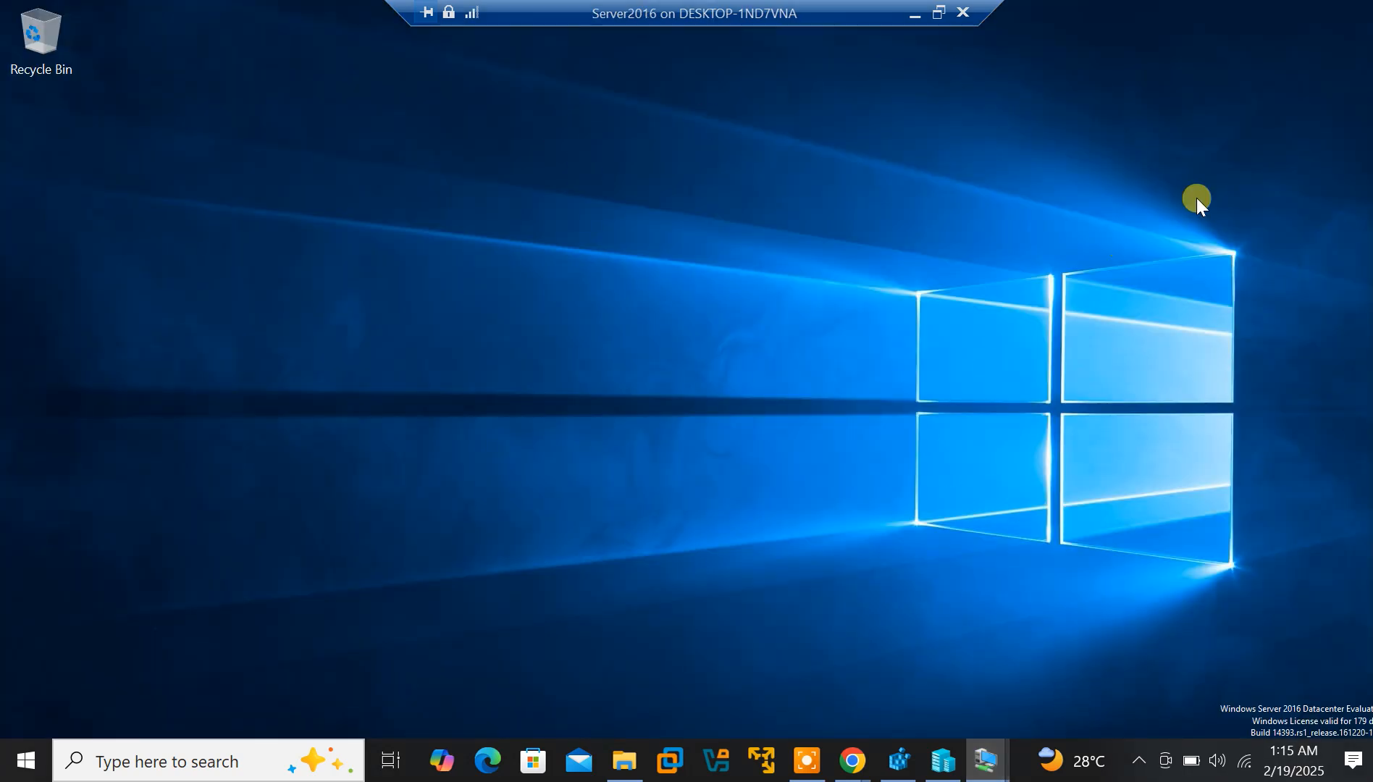
click(916, 16)
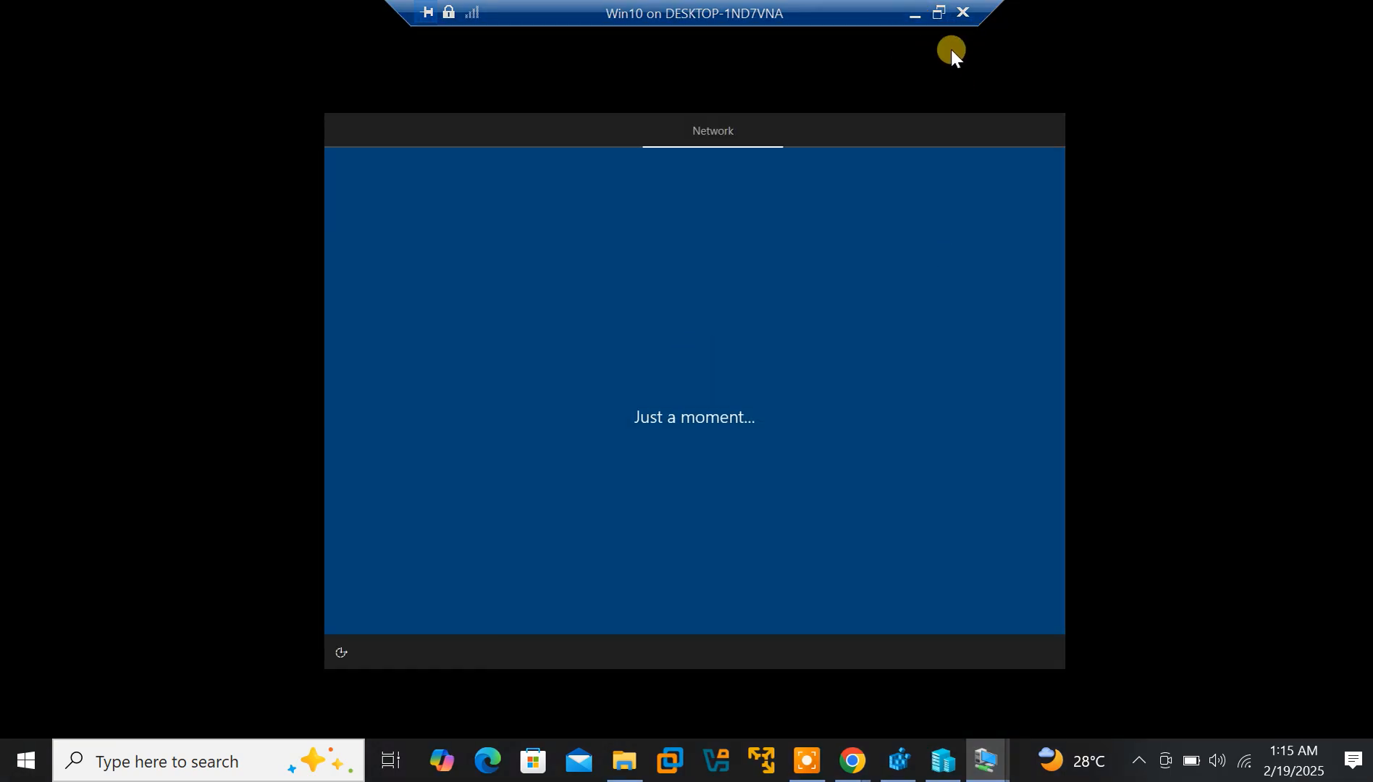
click(915, 19)
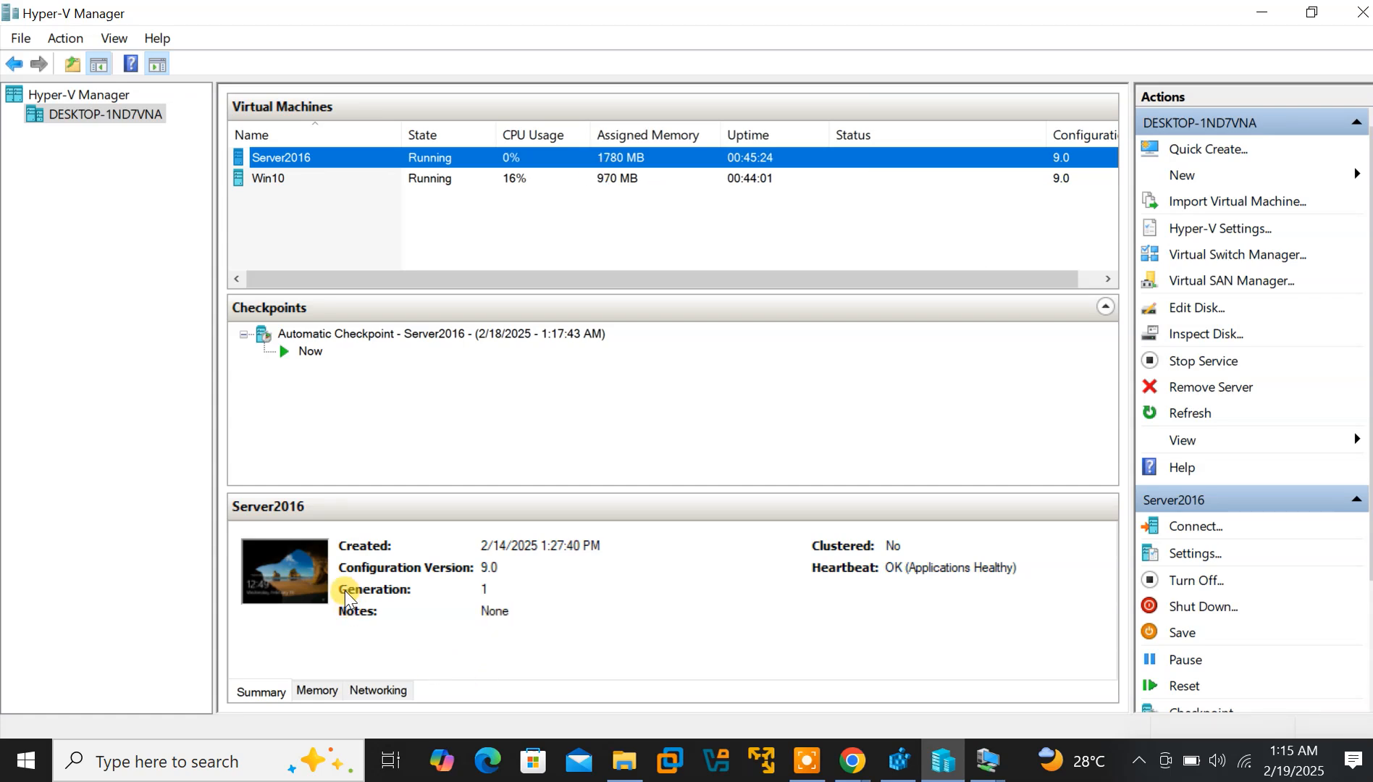
Restore Server2016 to full screen, showing AD DS installed successfully on DC-01
mouse_move(1006, 773)
click(1054, 705)
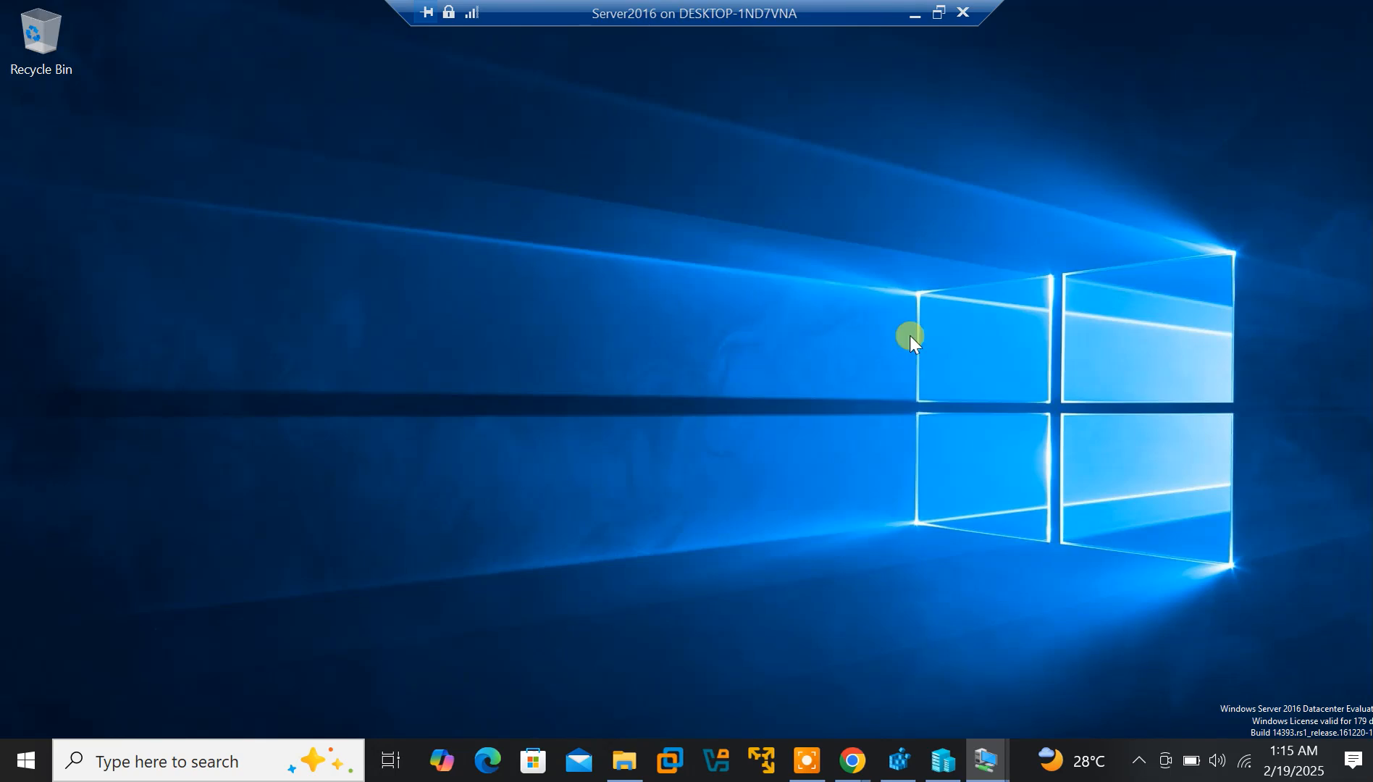
click(938, 13)
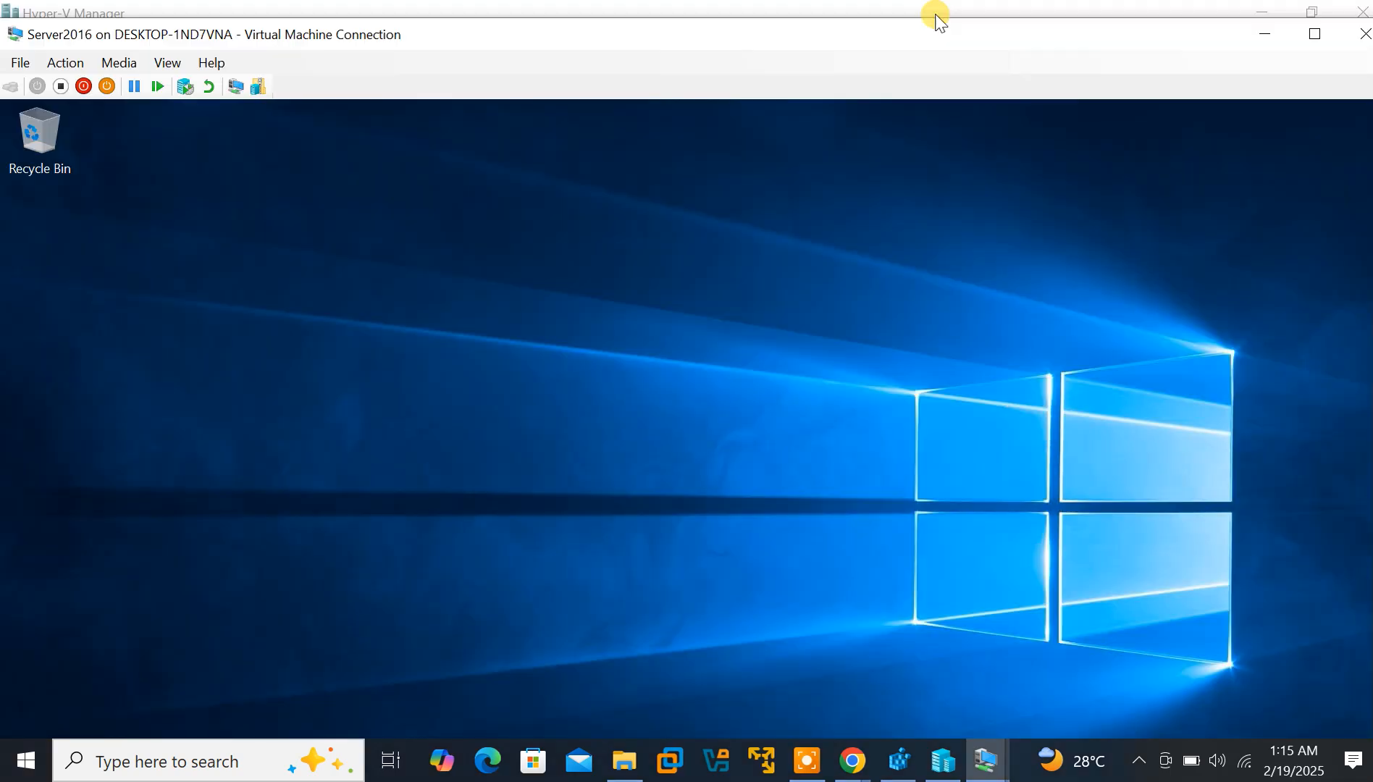
click(1316, 35)
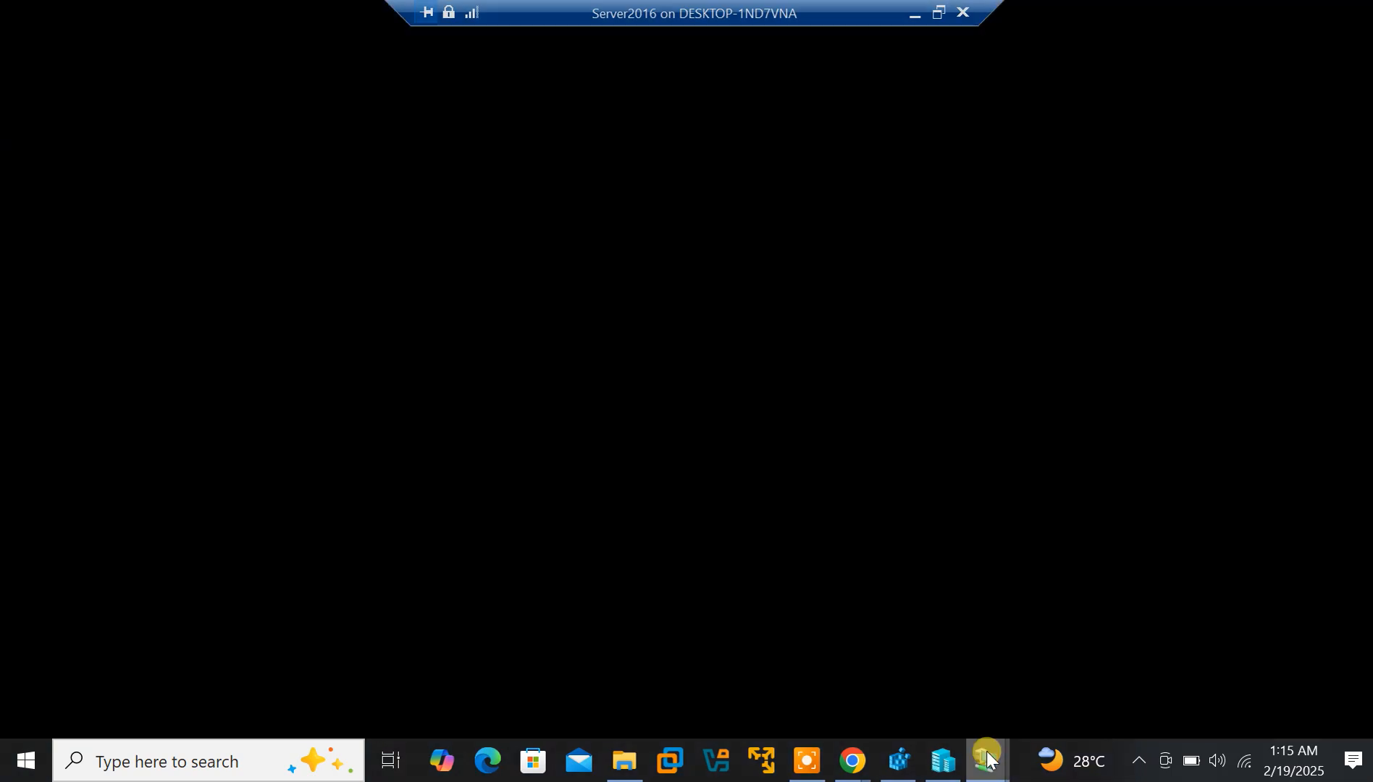
mouse_move(987, 759)
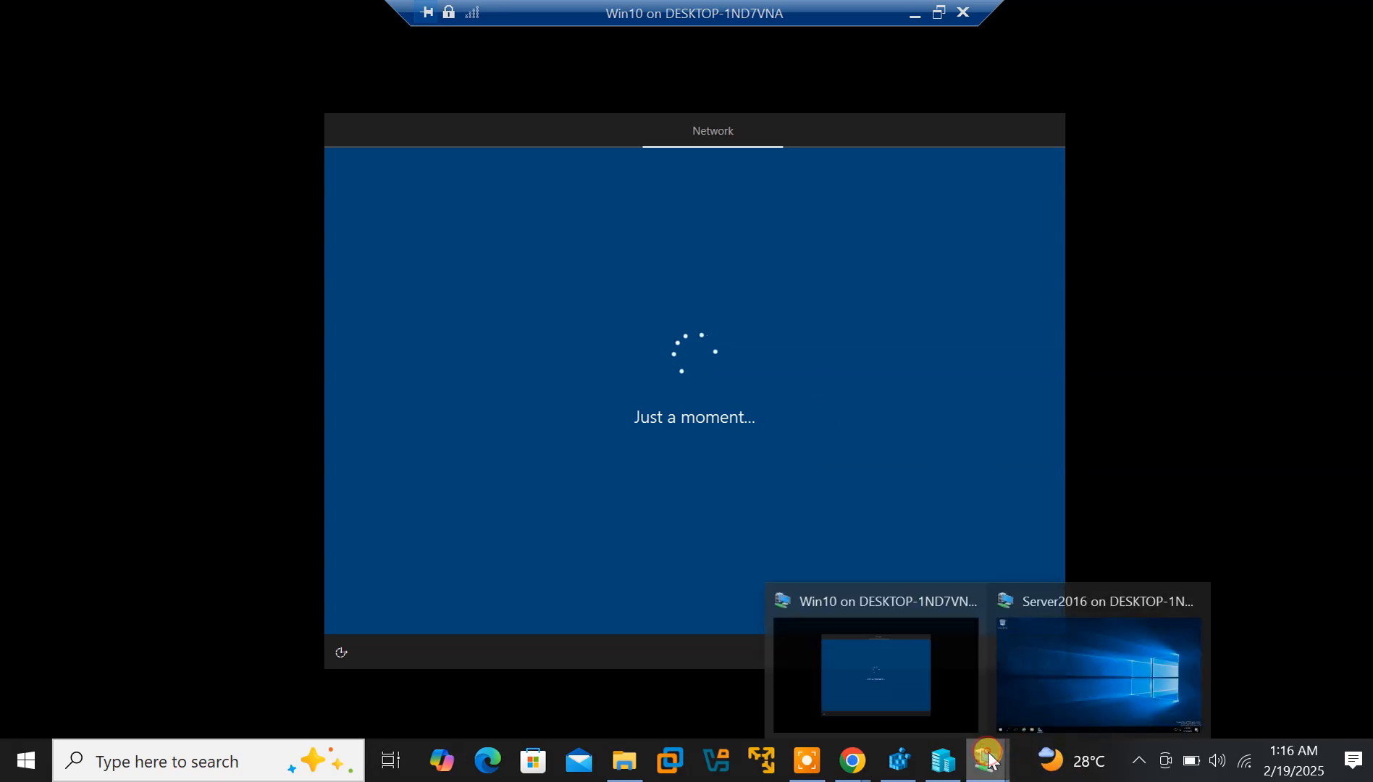
click(1079, 698)
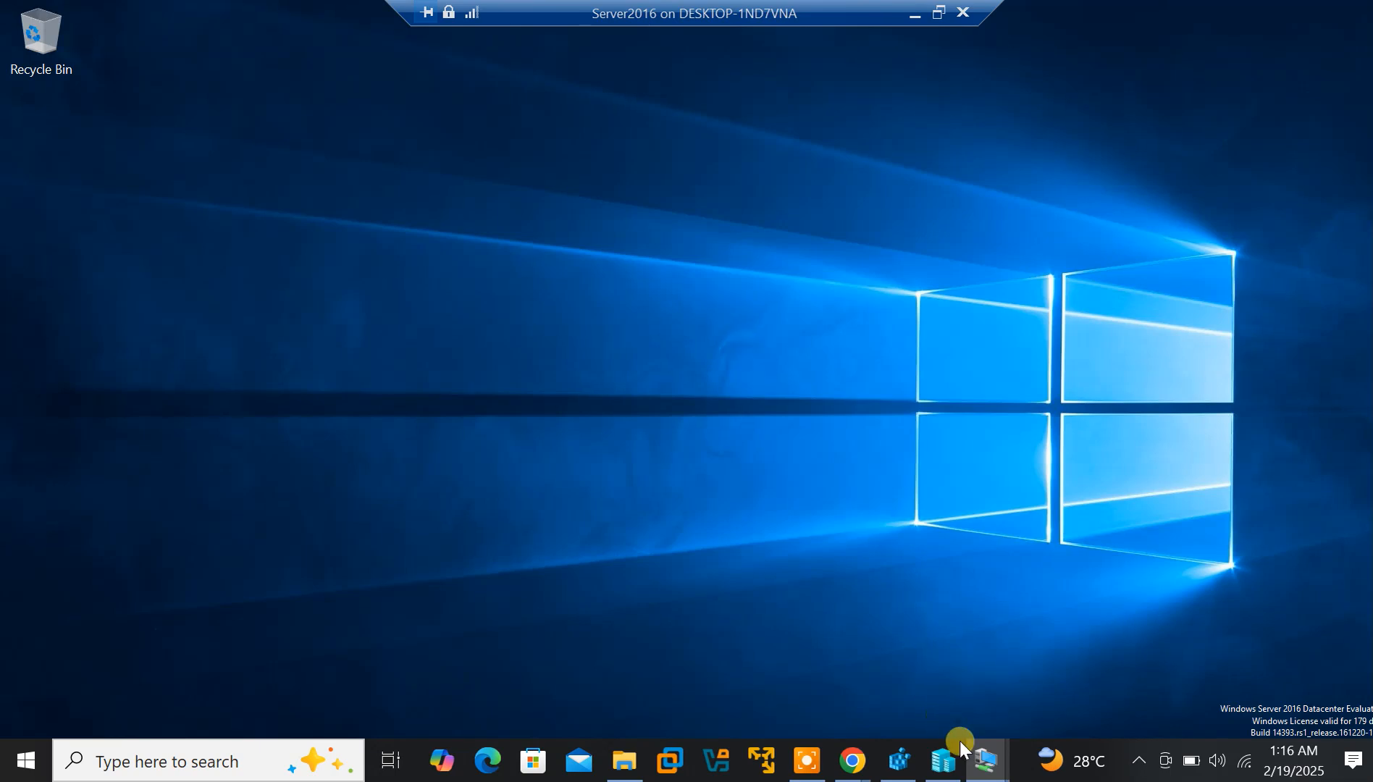
click(806, 760)
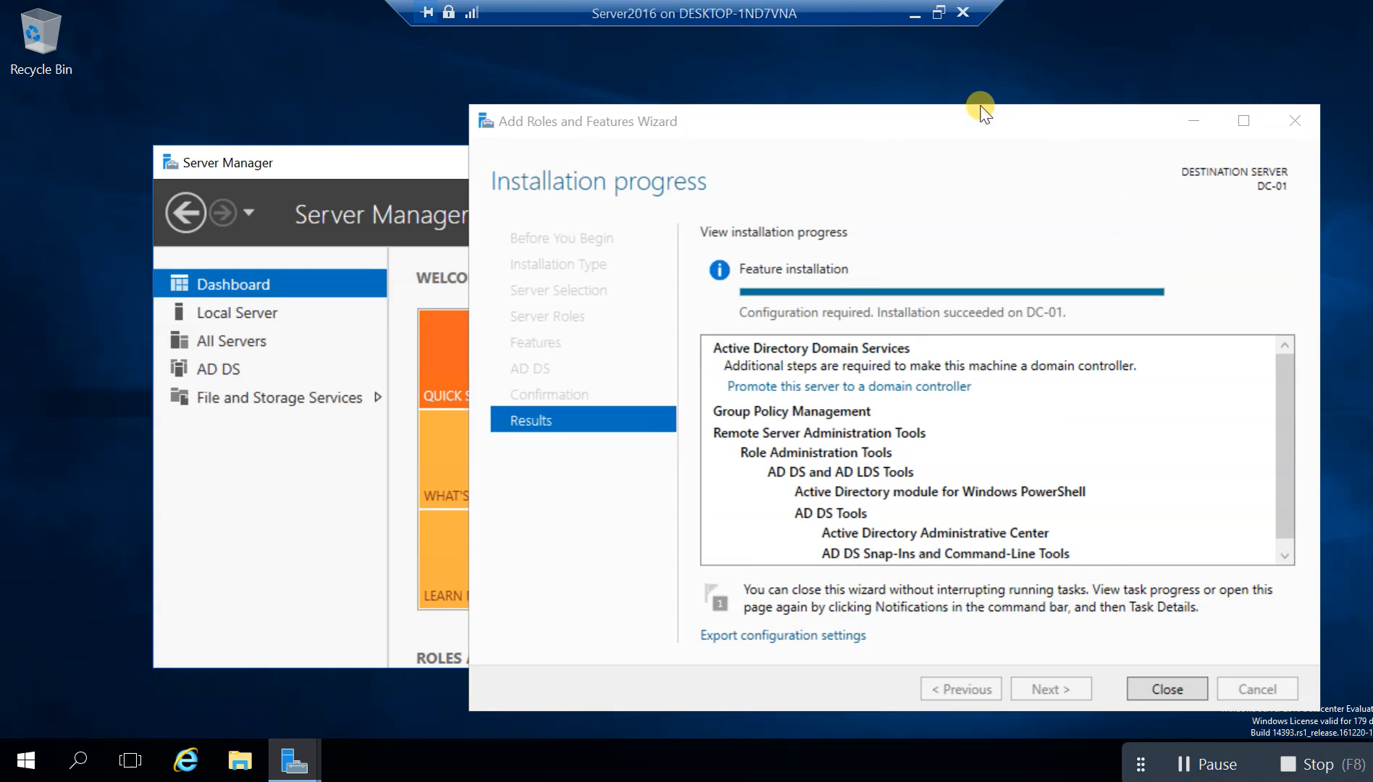
Move and close the completed Add Roles and Features wizard
click(896, 116)
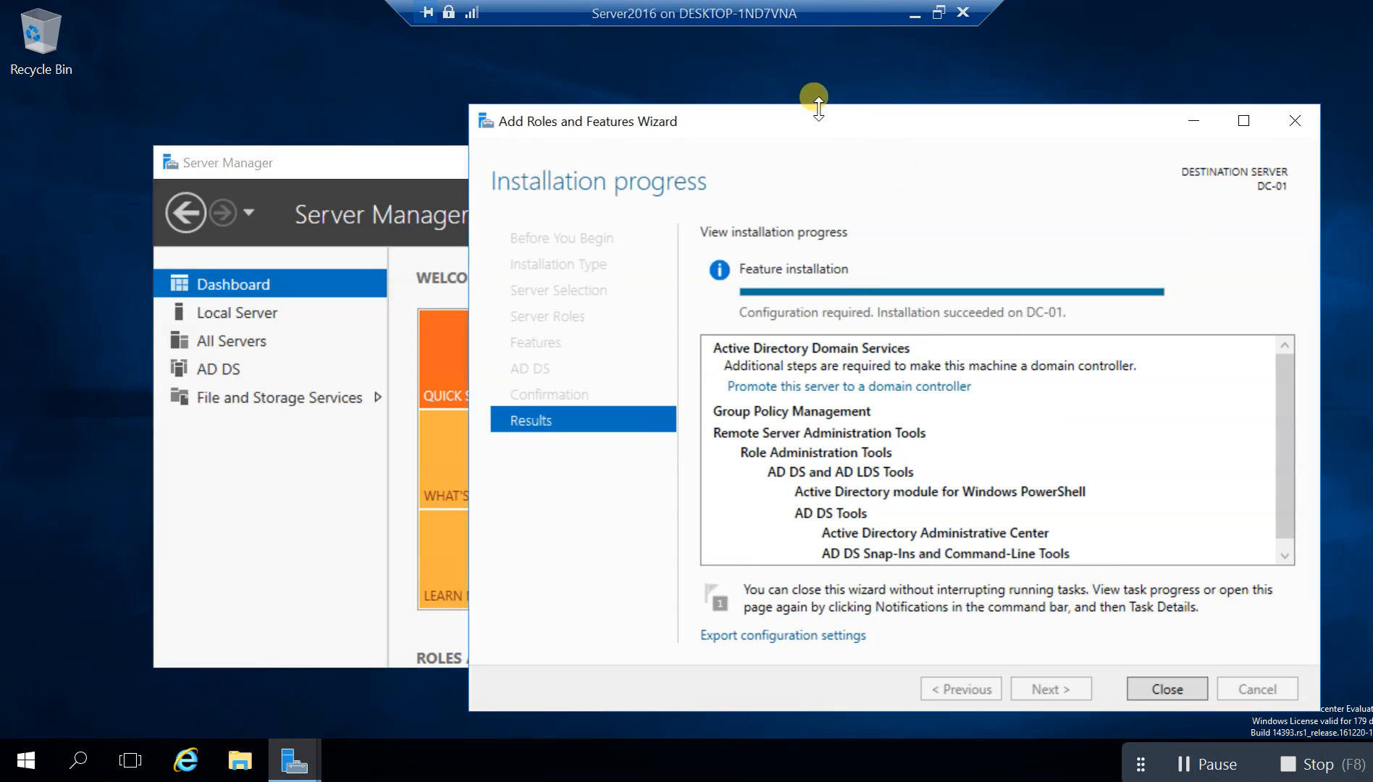
drag(848, 129, 749, 119)
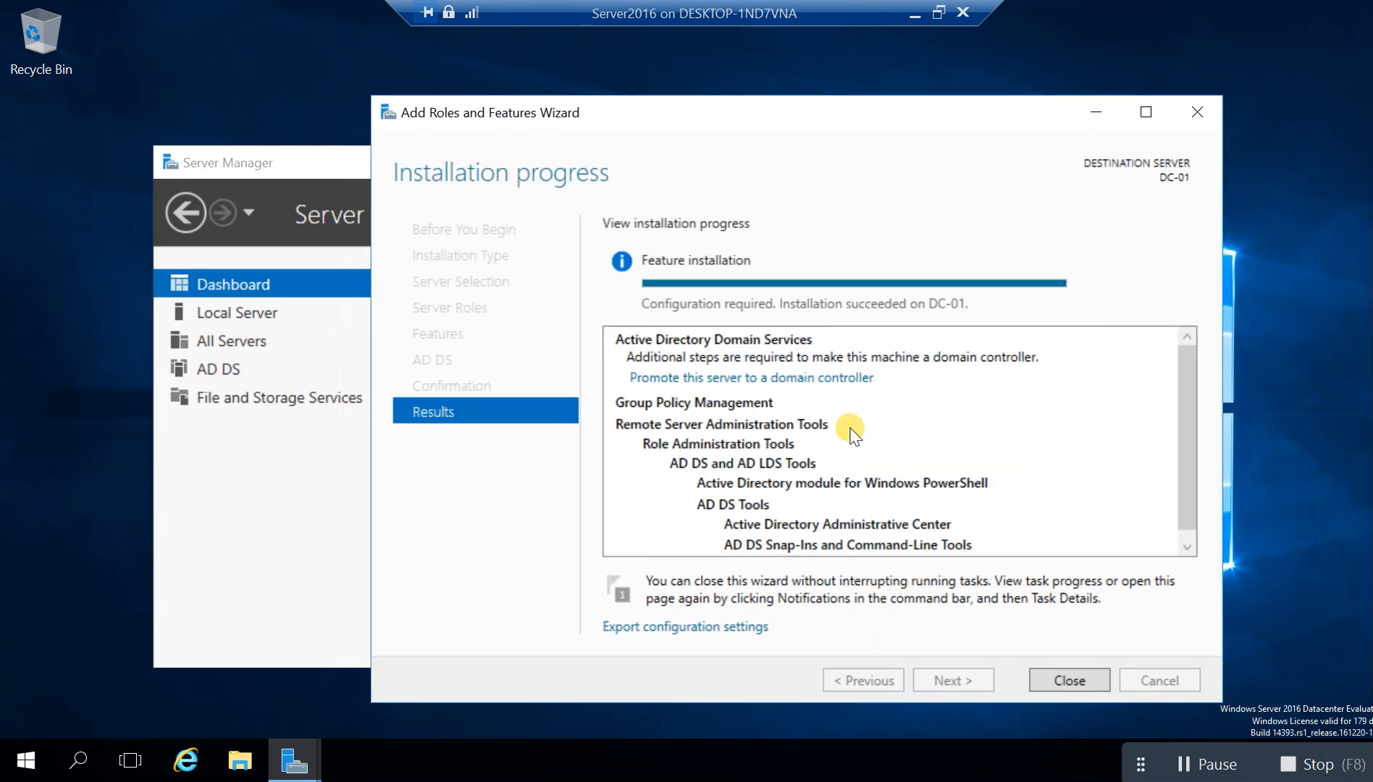
click(1071, 679)
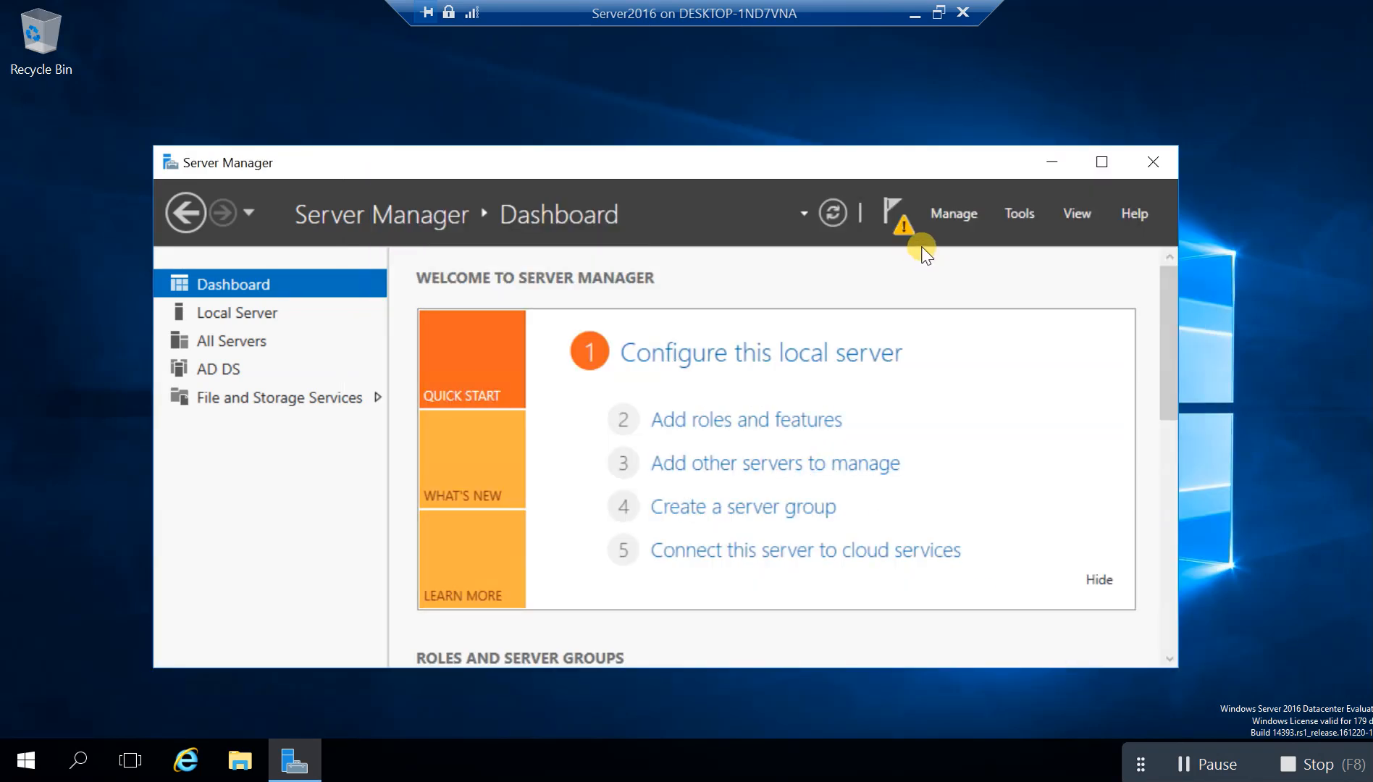
Review the Server Manager promotion notice, dismiss it, and bring up the Start menu
click(896, 219)
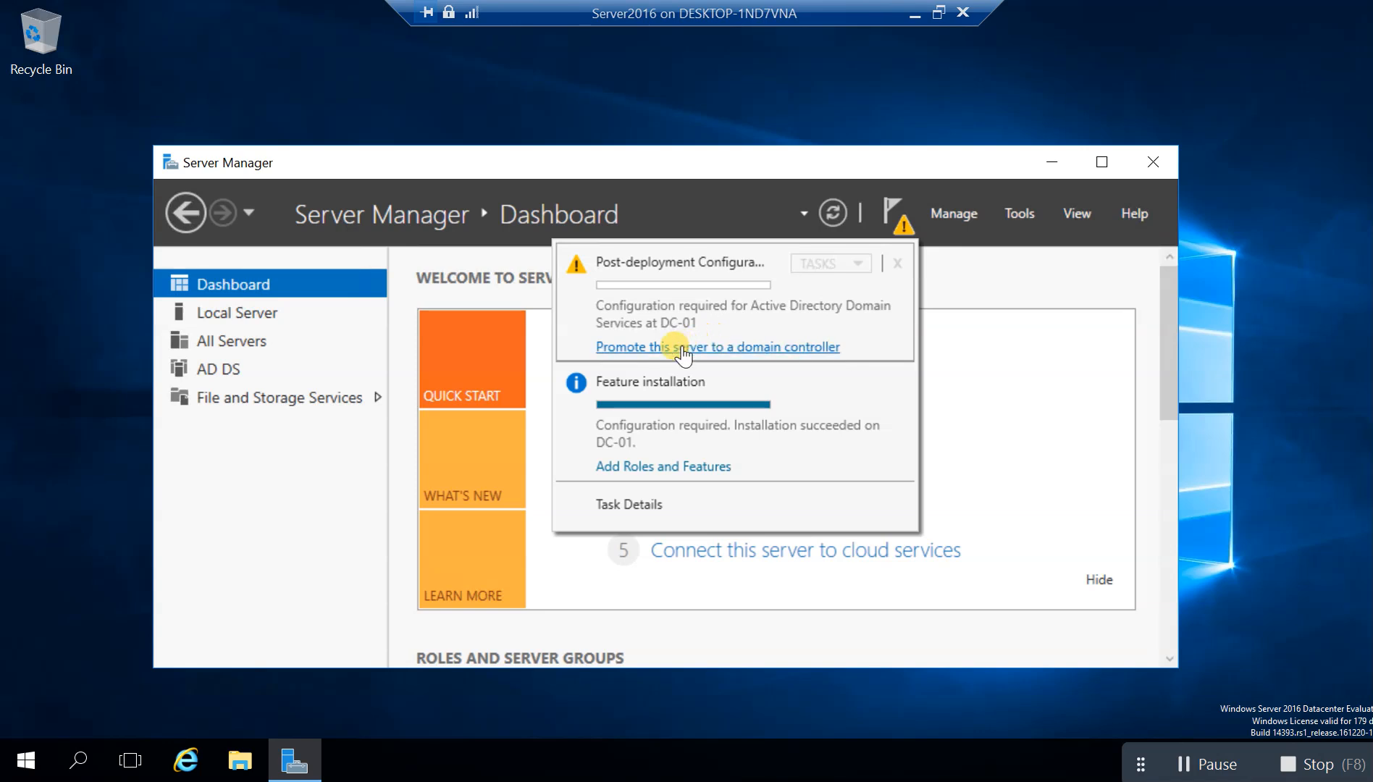
click(969, 283)
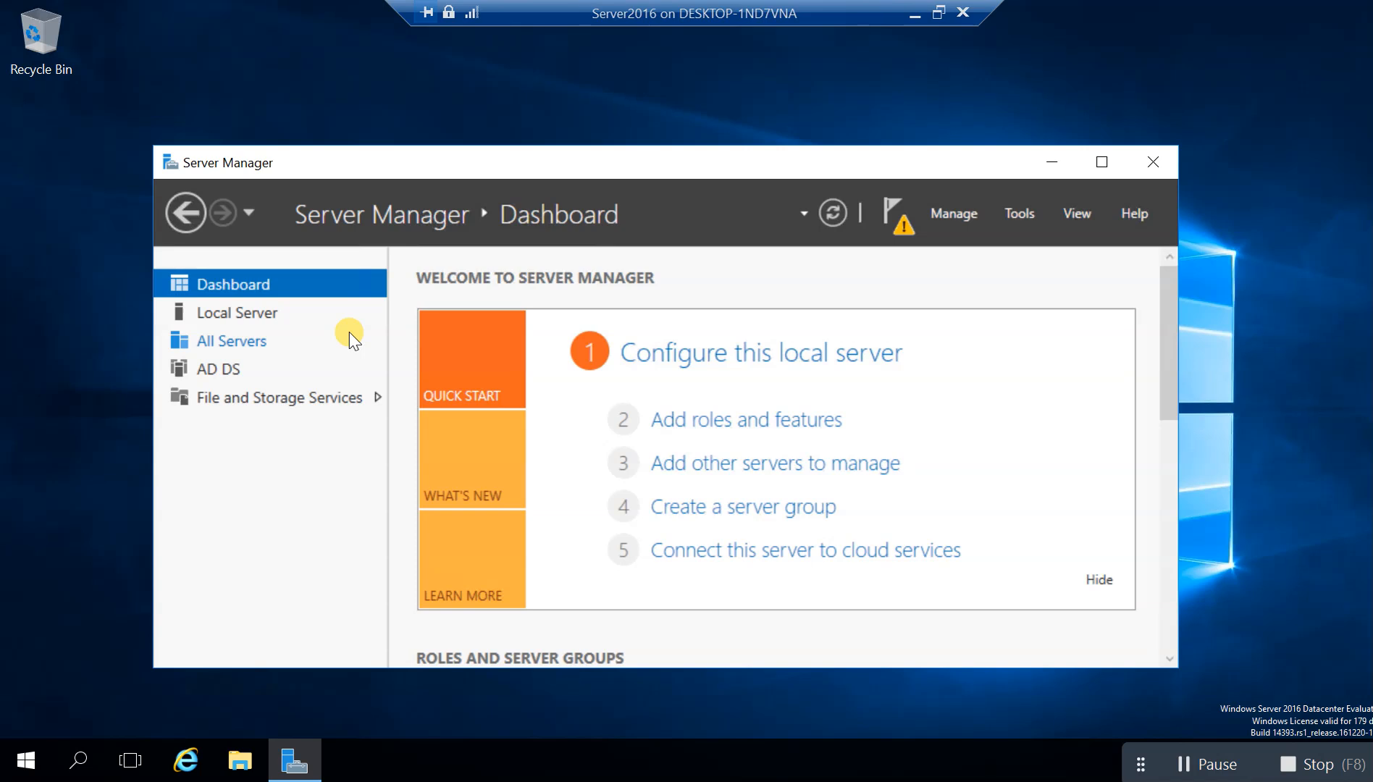
key(super)
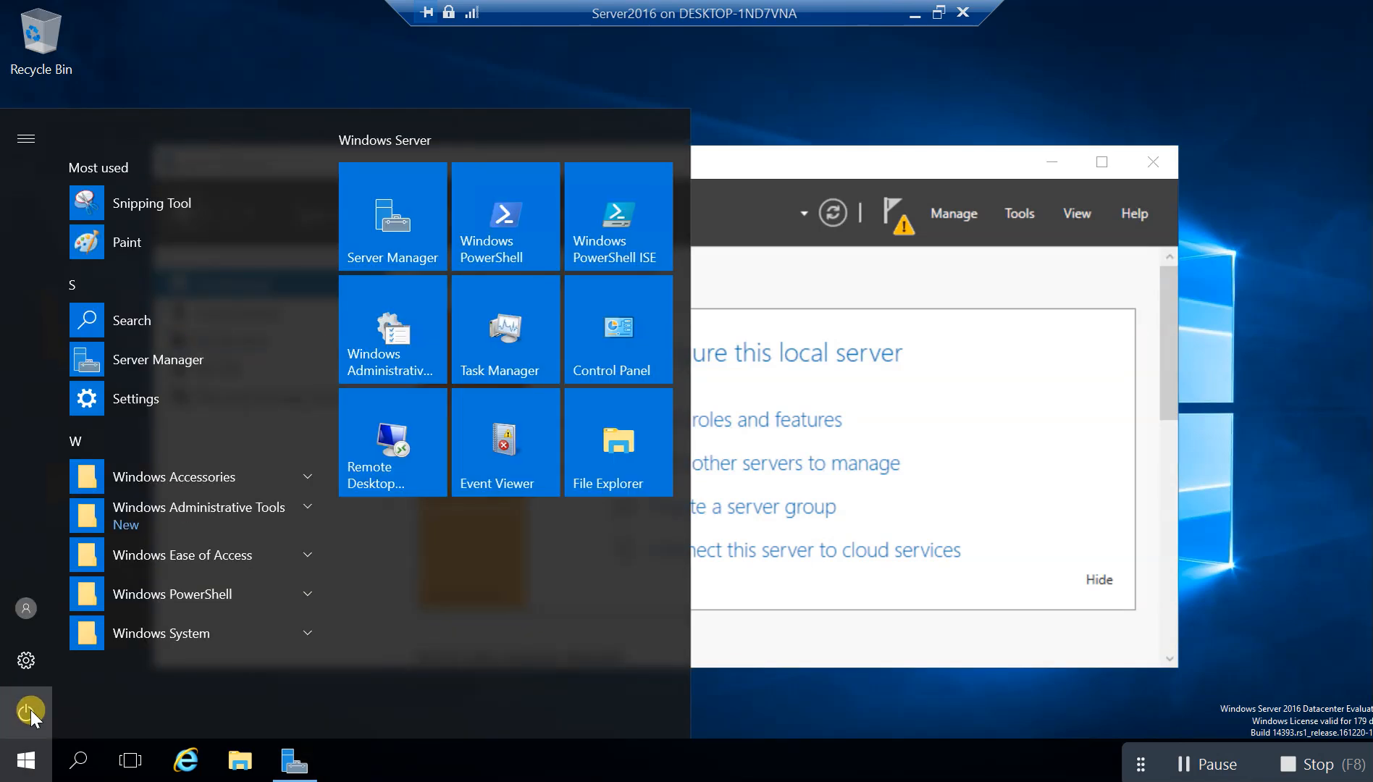
Restart Server2016 from the Start power menu, giving Hardware: Maintenance (Planned) as the reason
click(31, 711)
click(34, 715)
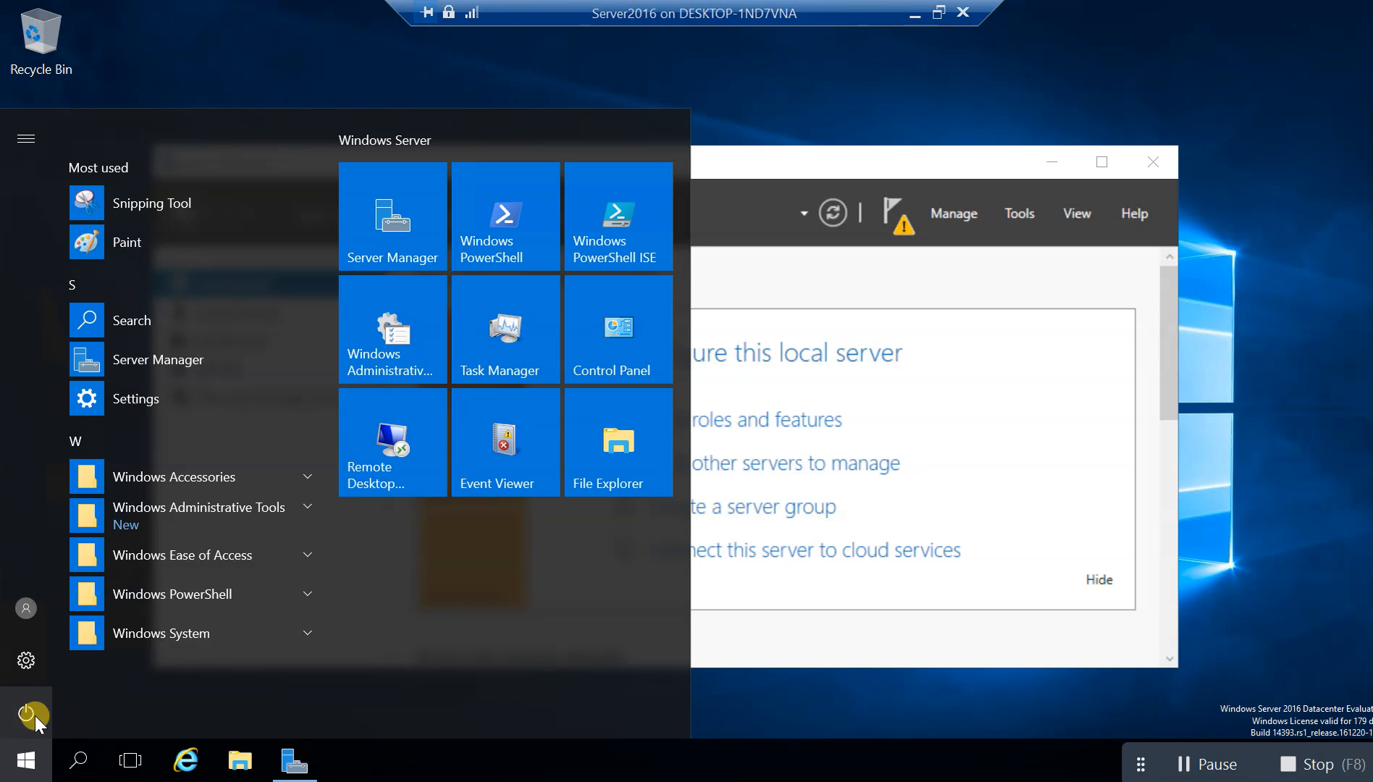
click(34, 715)
click(59, 654)
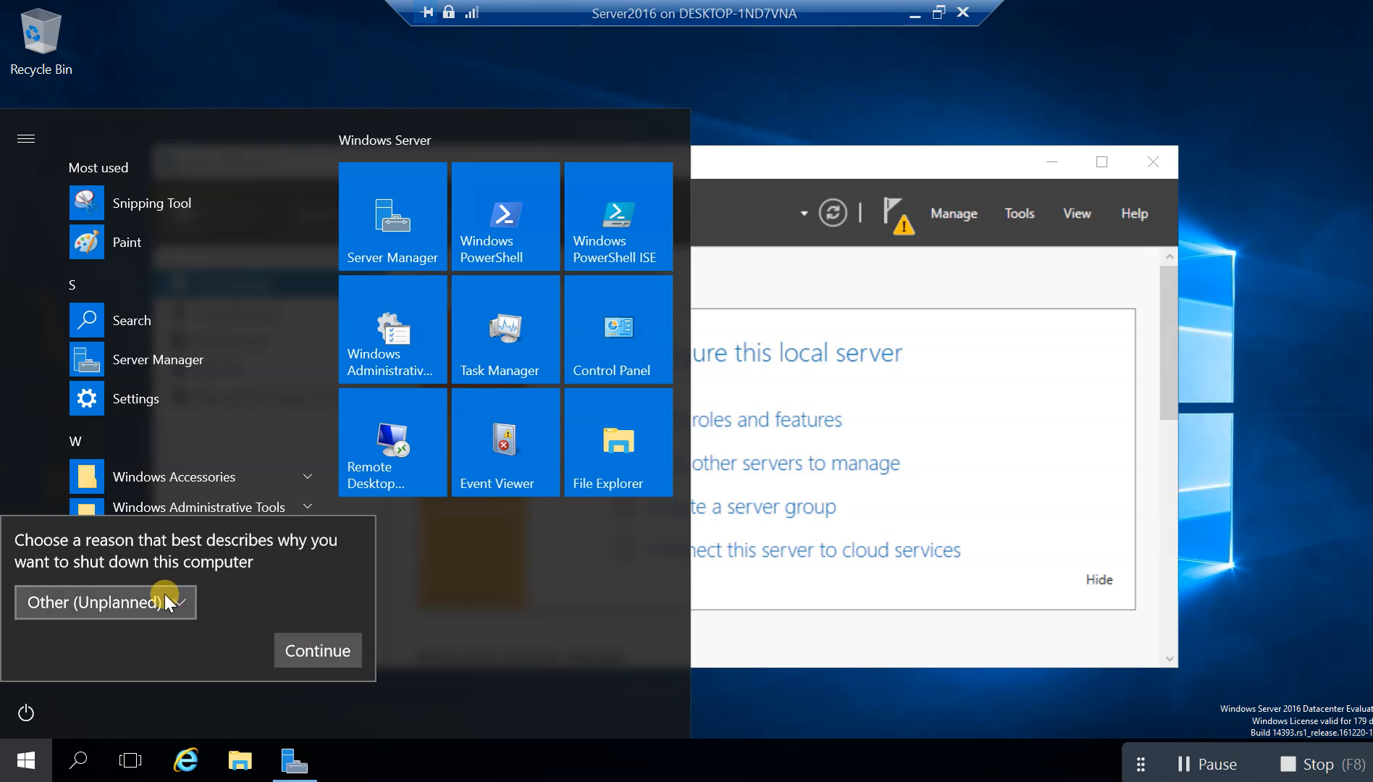
click(181, 603)
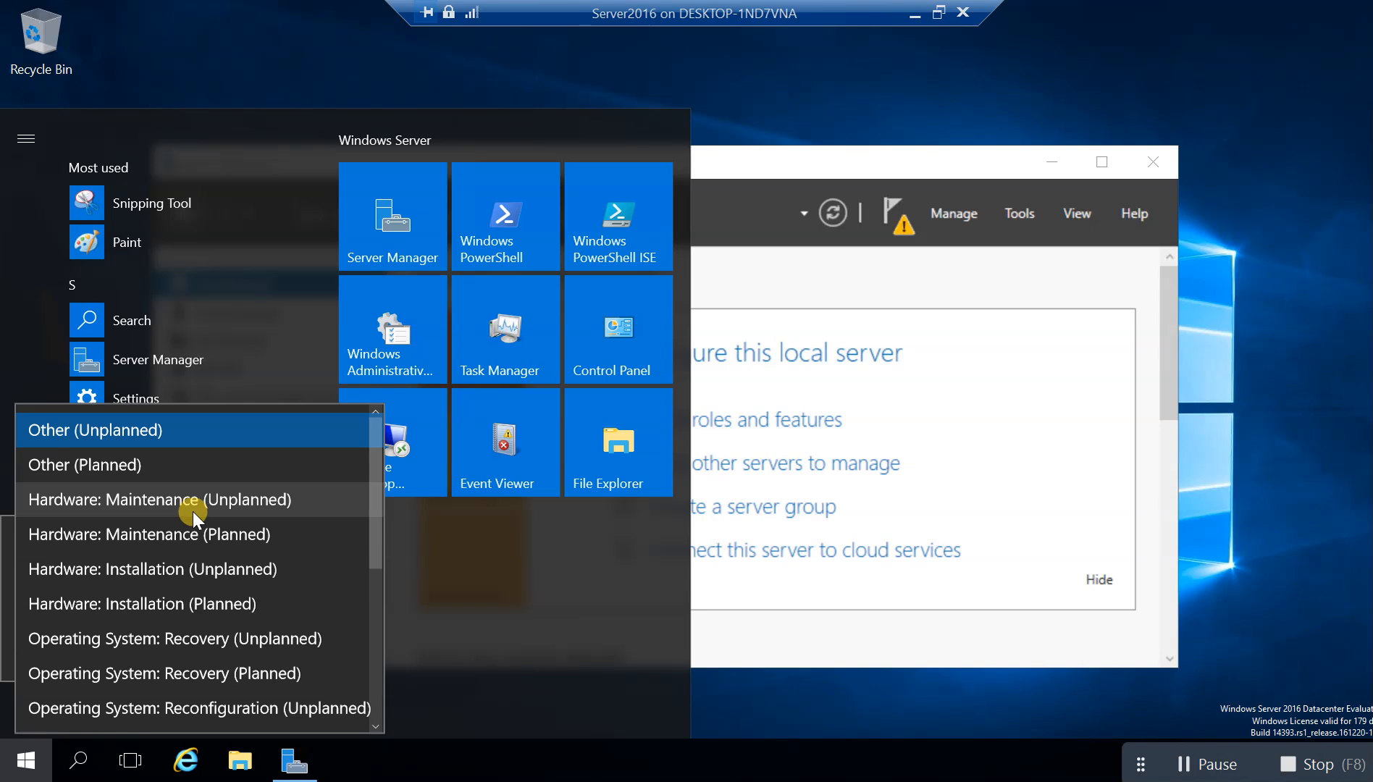
click(174, 570)
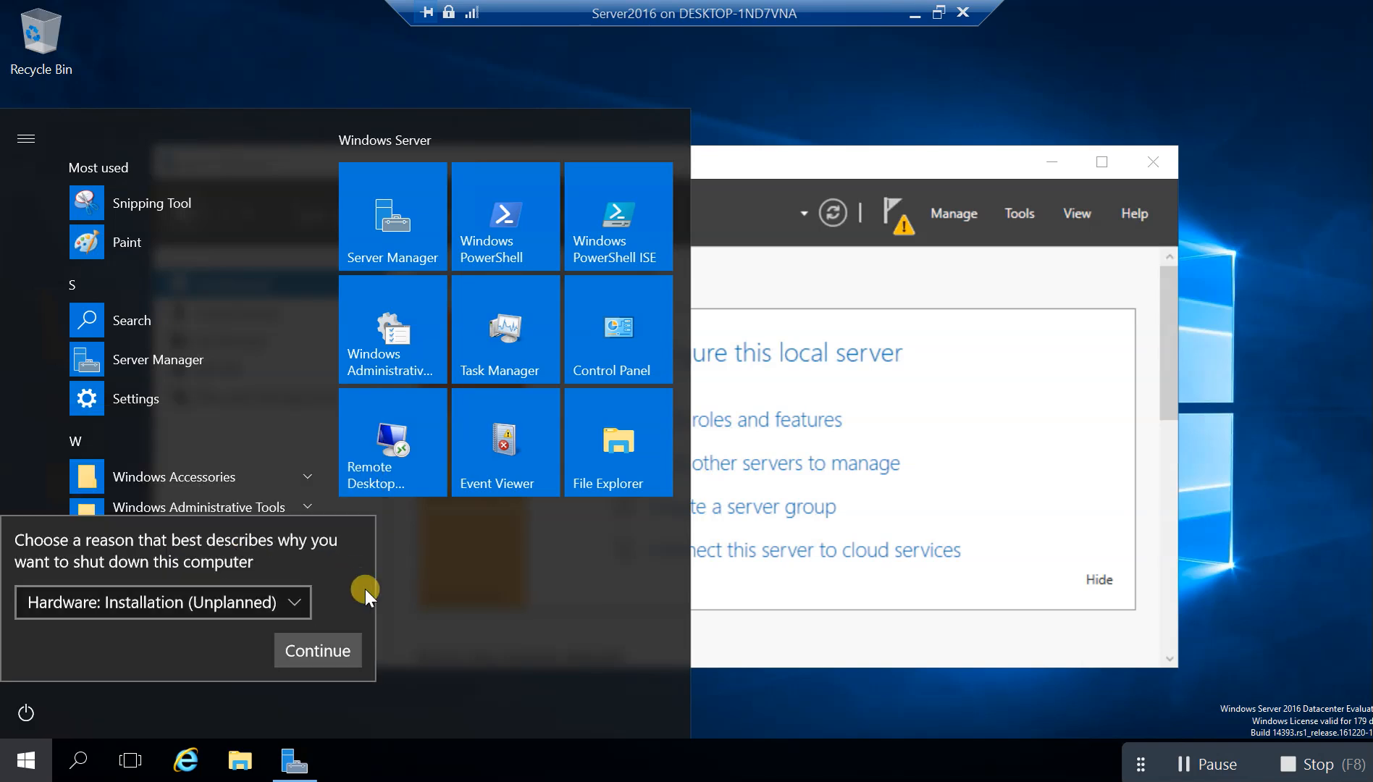
click(240, 608)
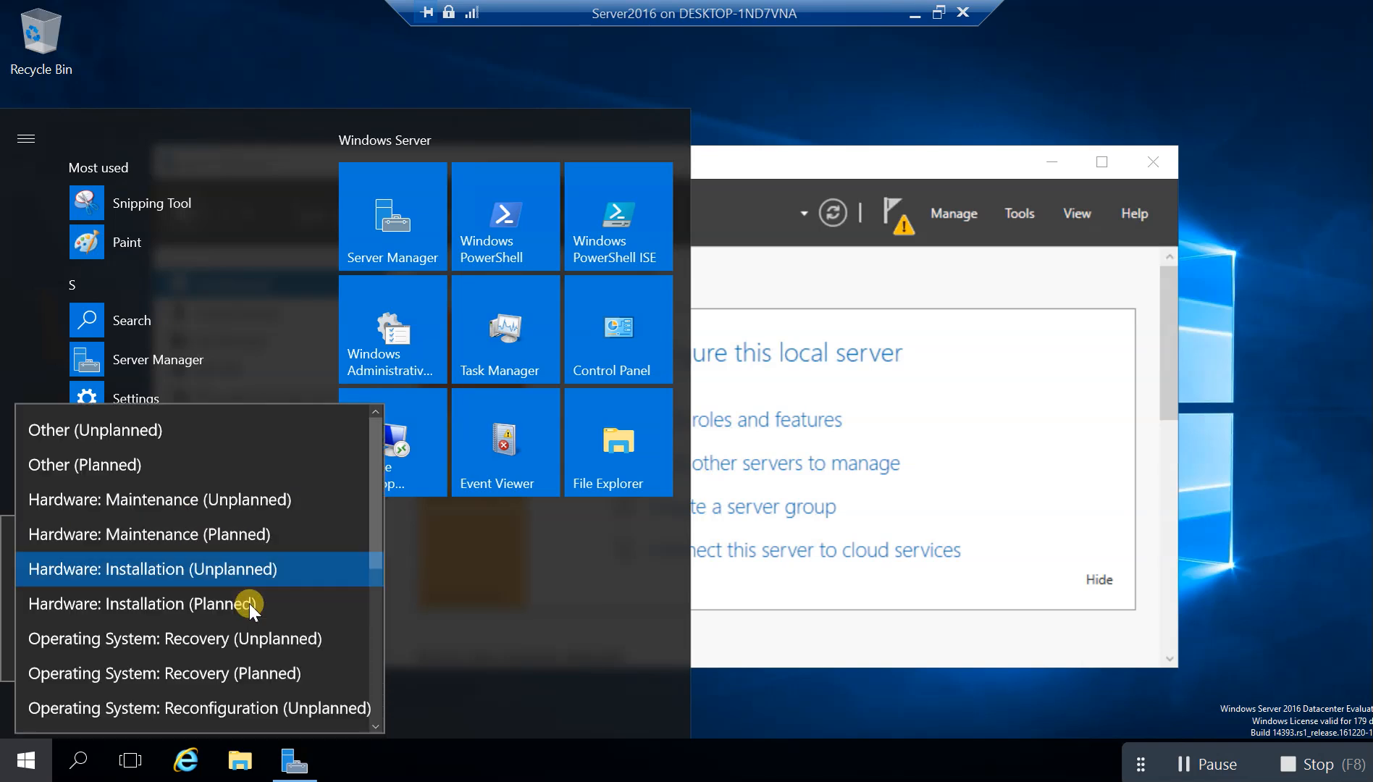
click(206, 539)
click(280, 607)
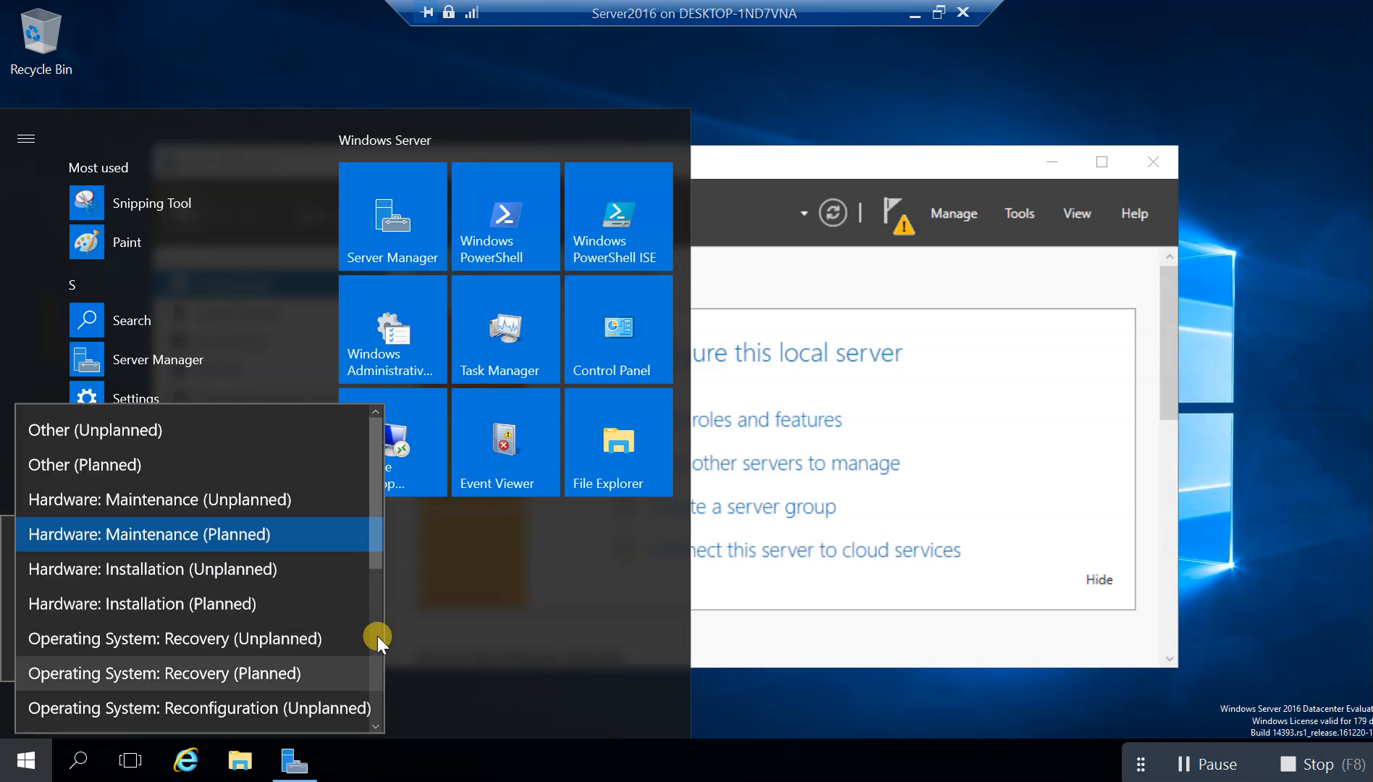
click(230, 539)
click(298, 651)
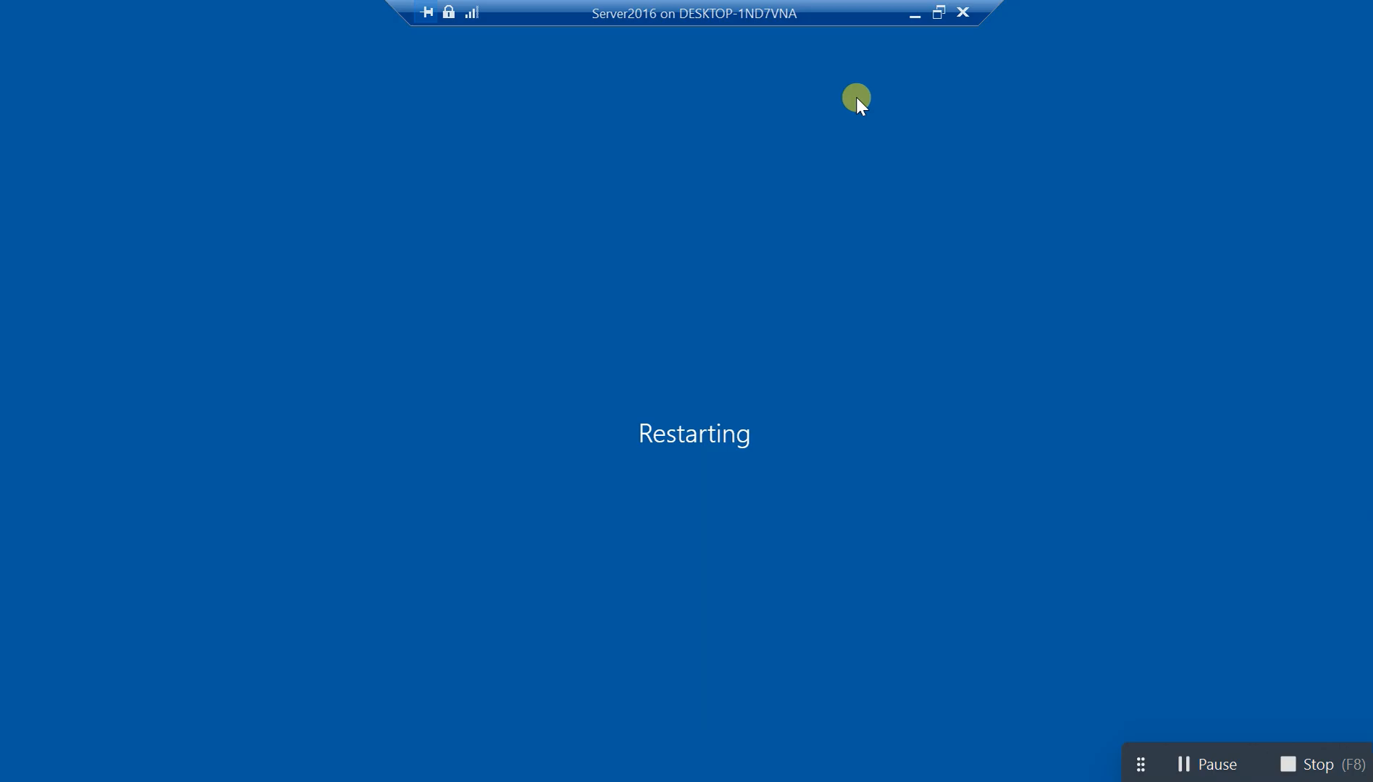
Minimize Server2016, retry the Win10 network step, then return Server2016 to full screen
click(914, 15)
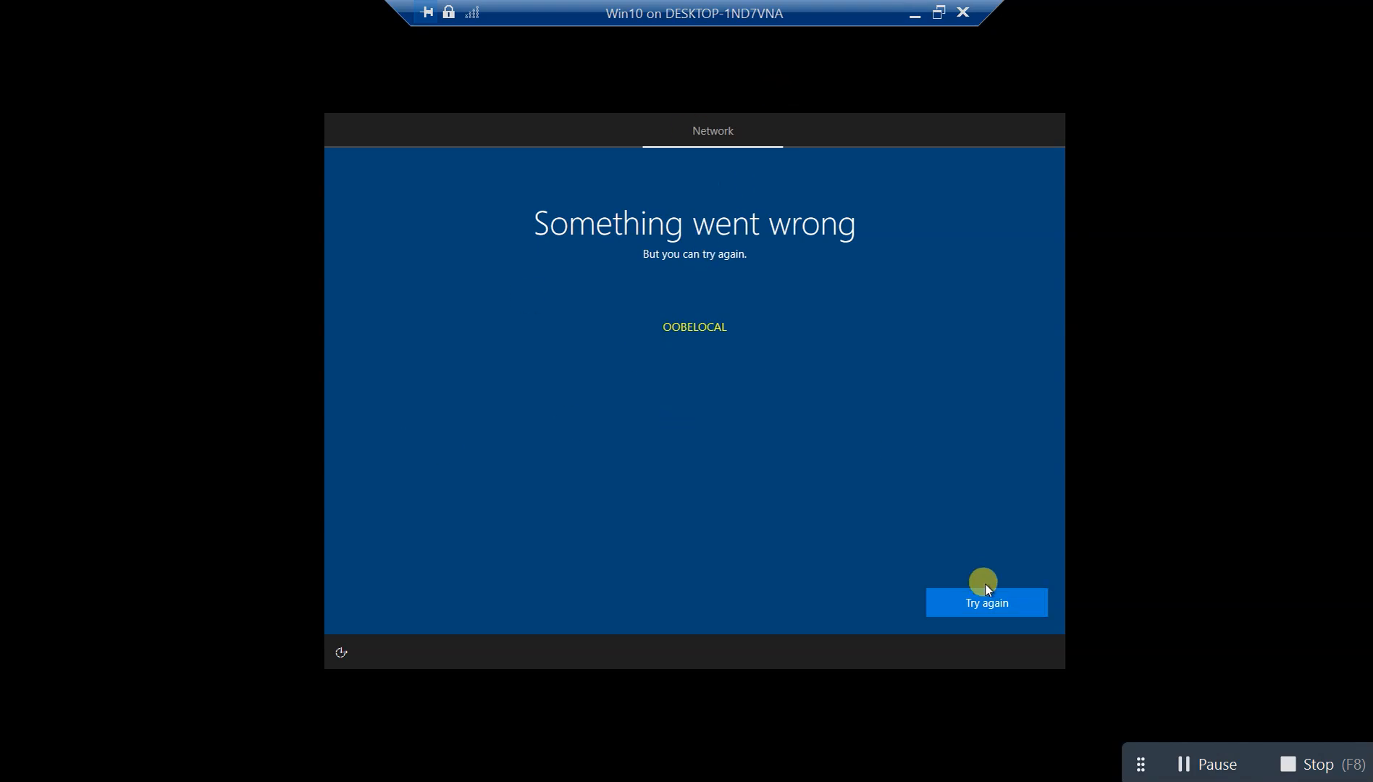
click(983, 604)
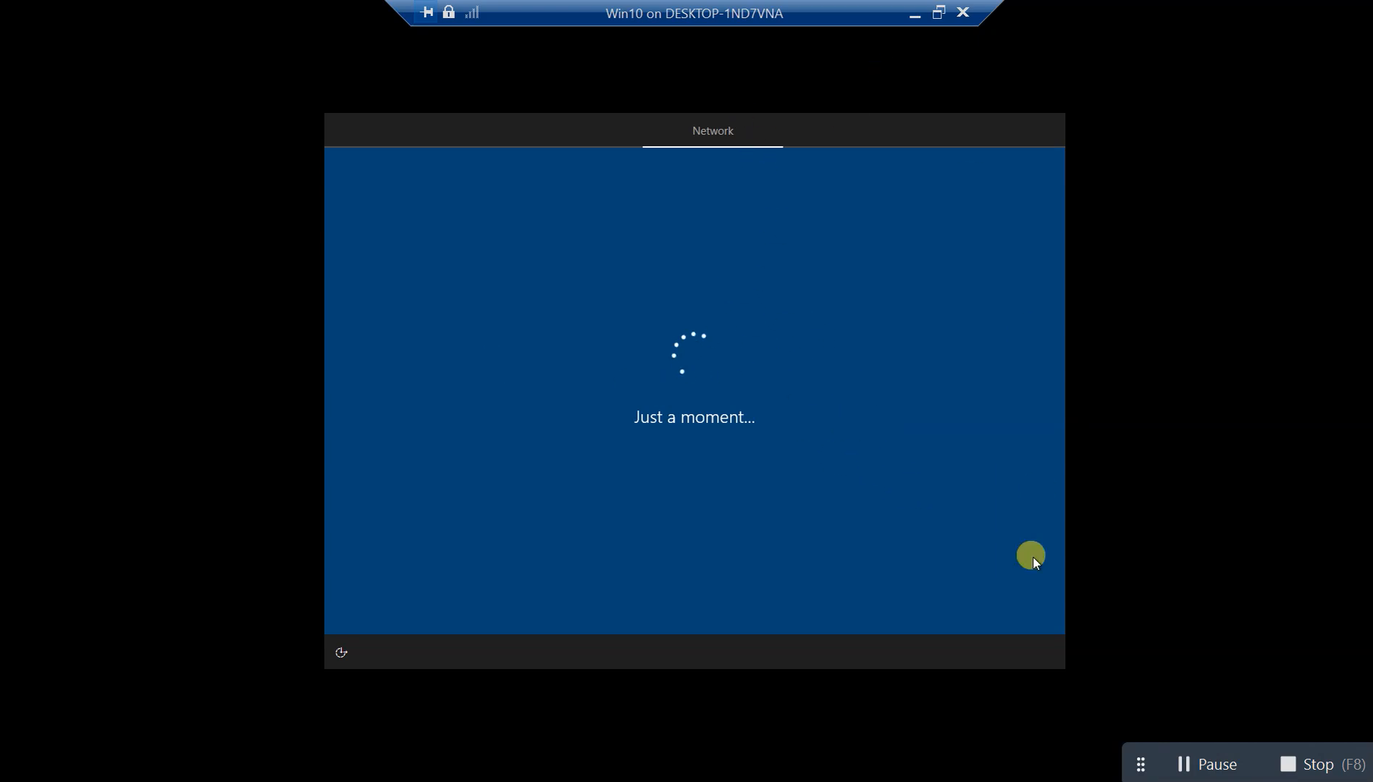
click(1216, 767)
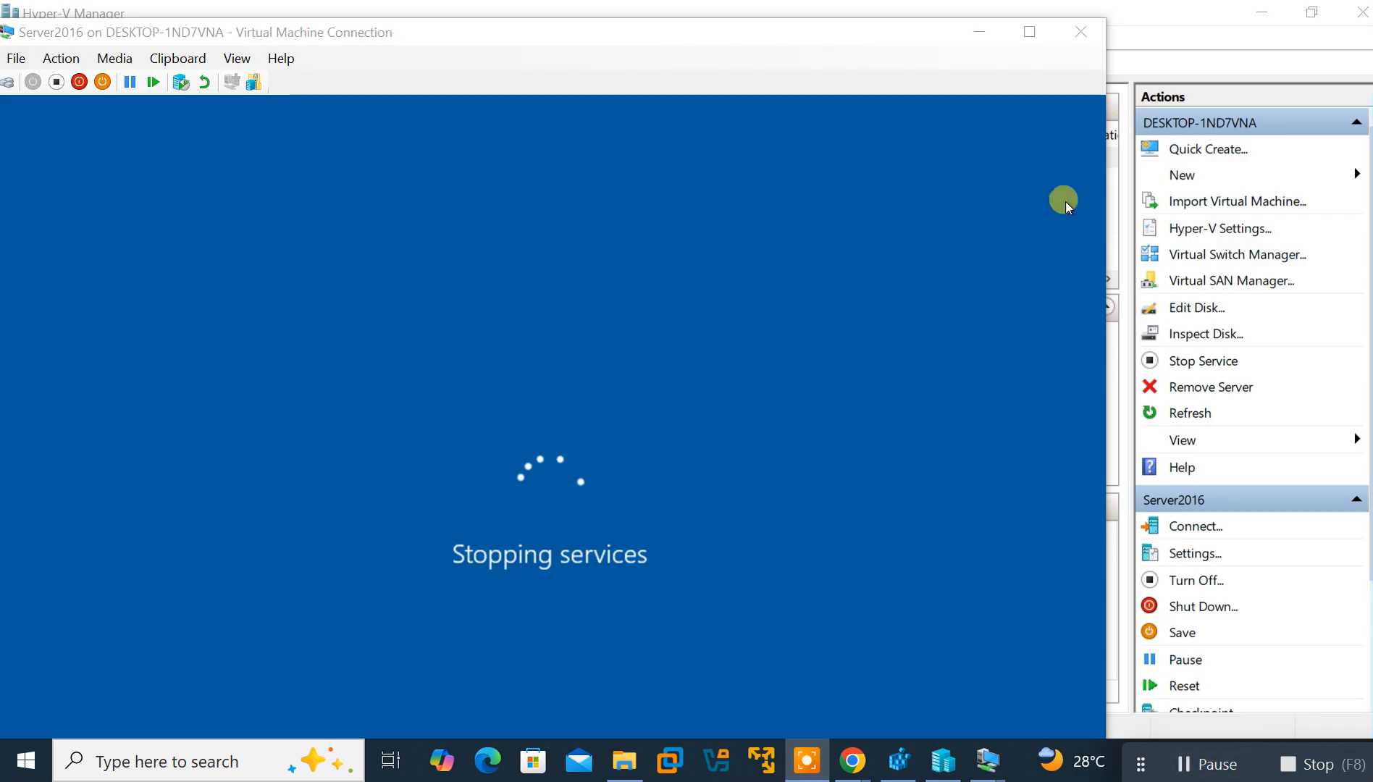
click(1030, 31)
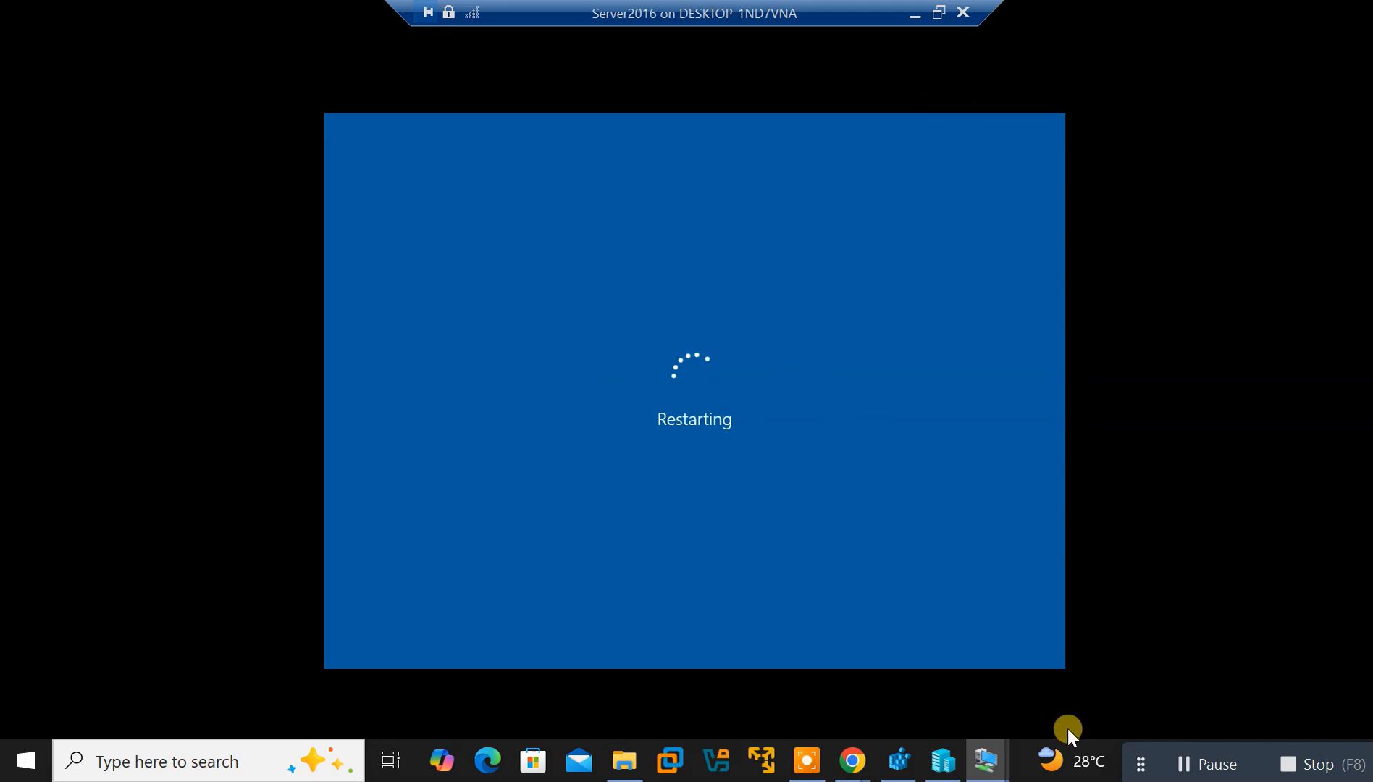
Check on the Win10 VM, then return to Server2016 as it finishes rebooting
mouse_move(984, 760)
click(873, 686)
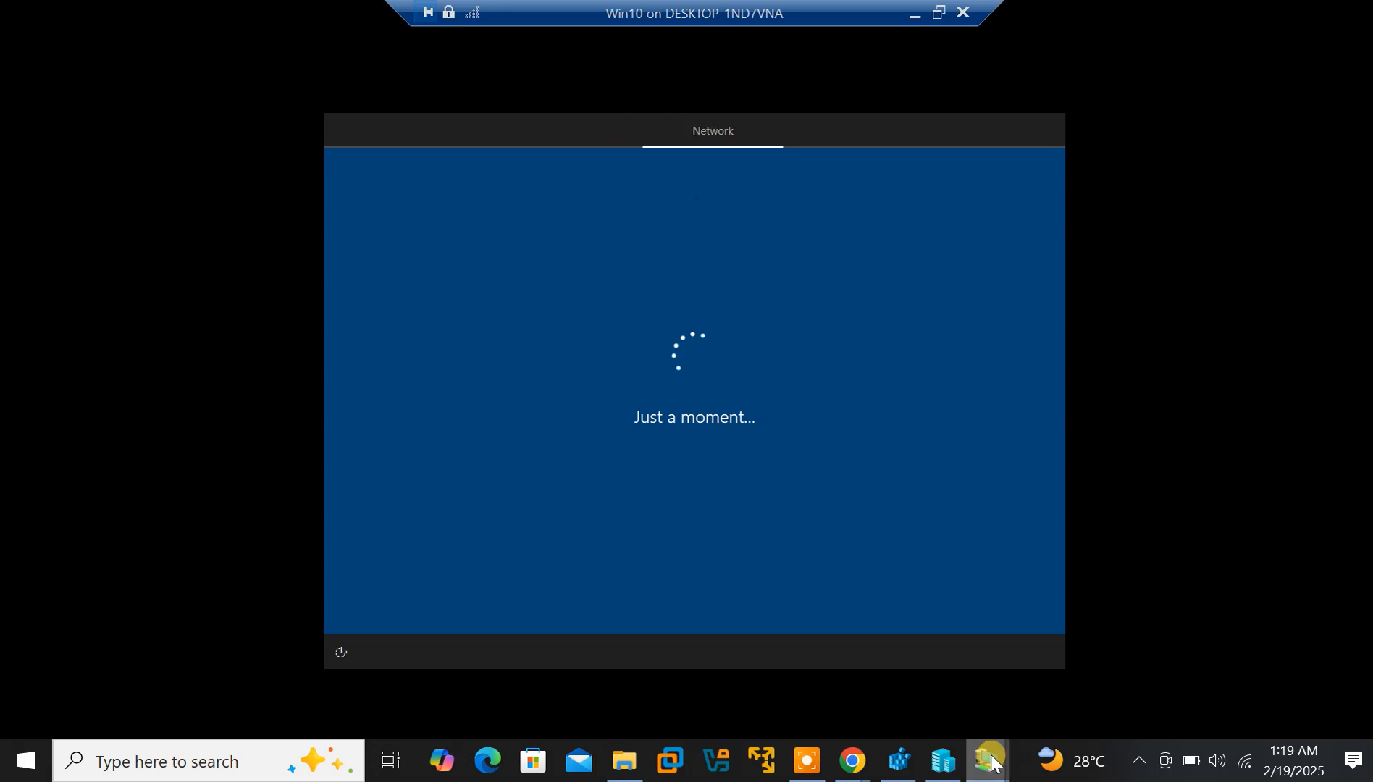
mouse_move(986, 759)
click(1071, 712)
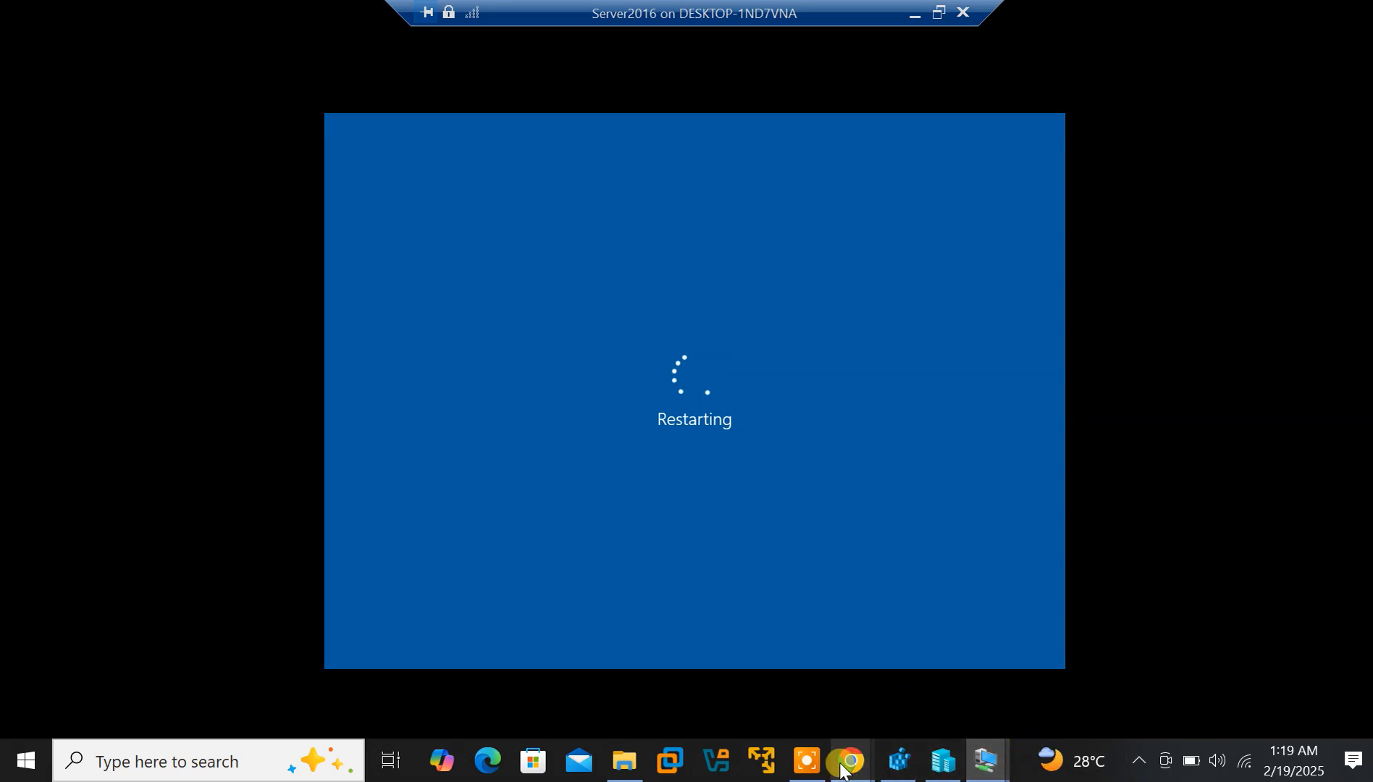
click(1205, 766)
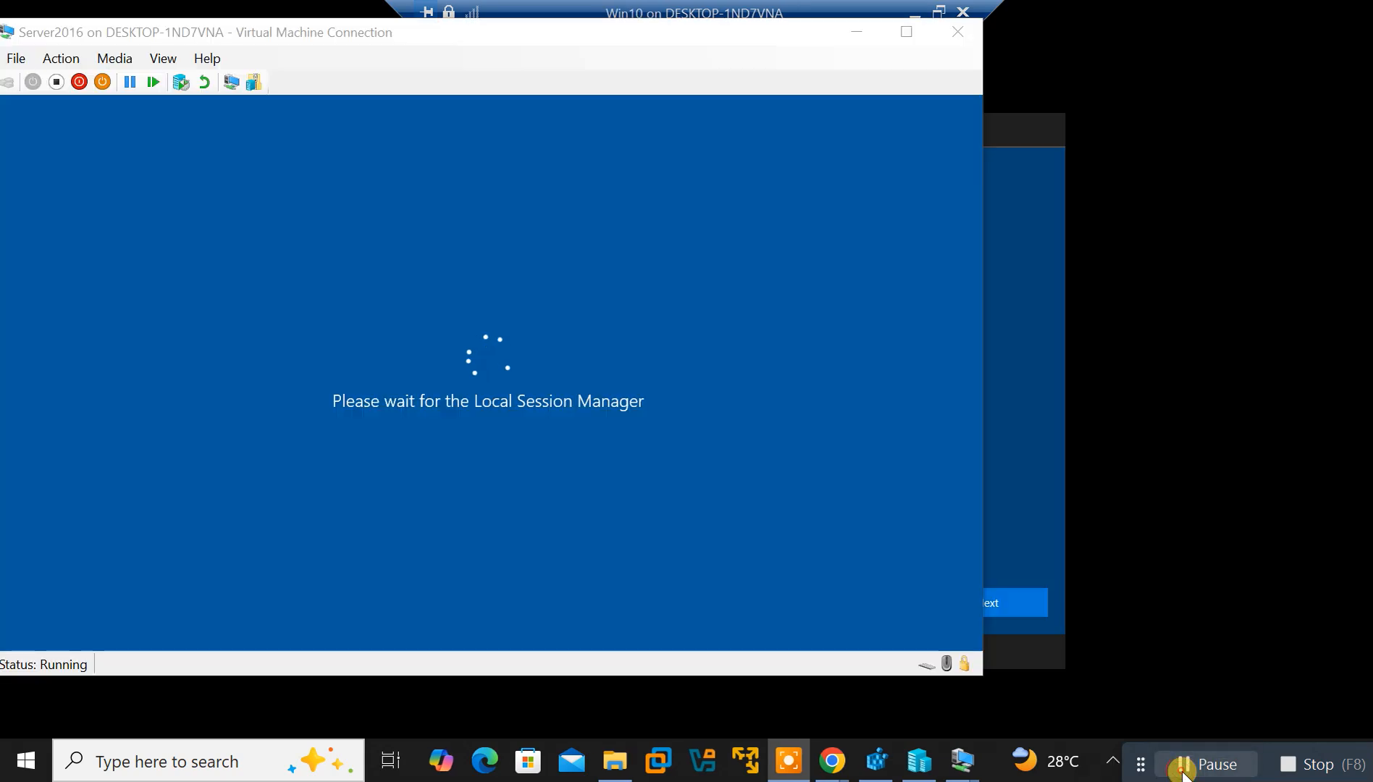
Maximize Server2016, enter the Administrator password to sign in, then switch to the Win10 VM
click(899, 34)
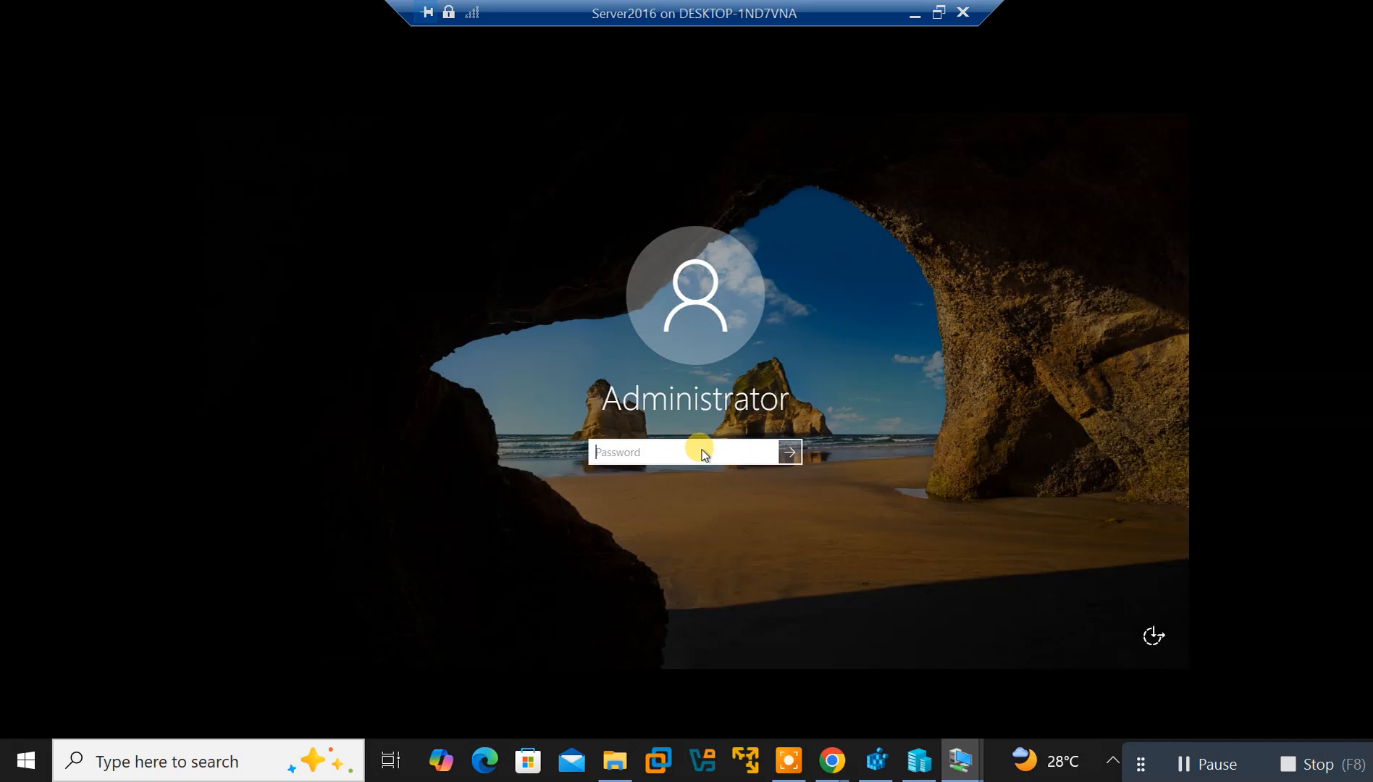
text(••)
key(Return)
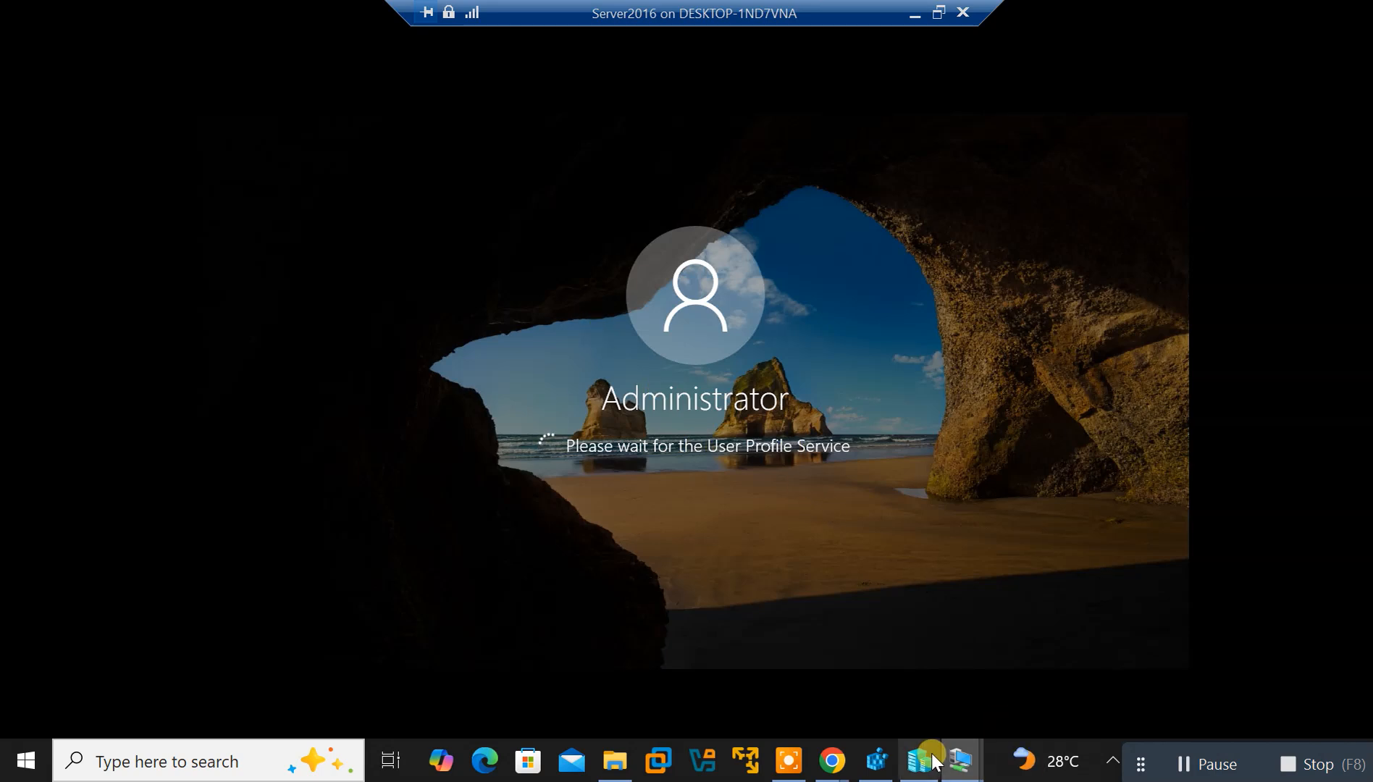
mouse_move(960, 760)
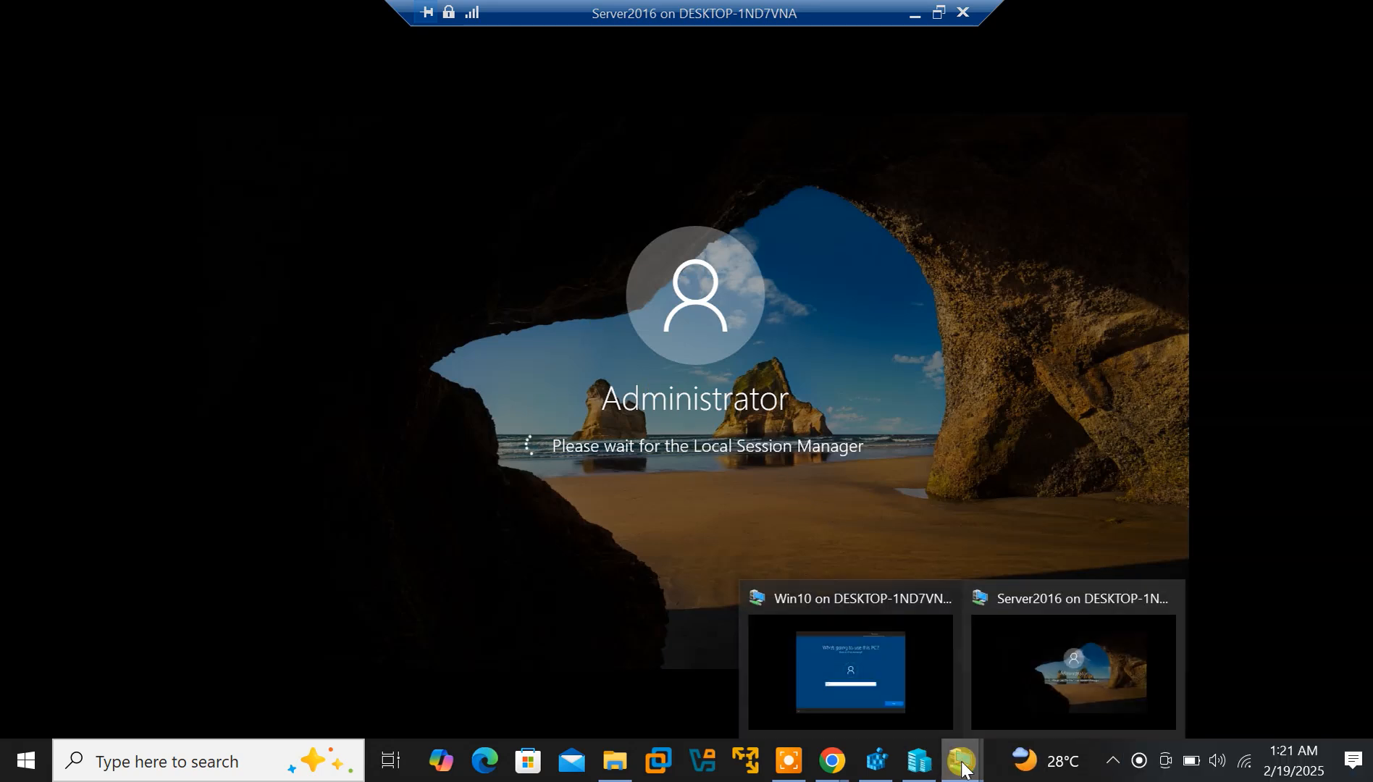
click(827, 647)
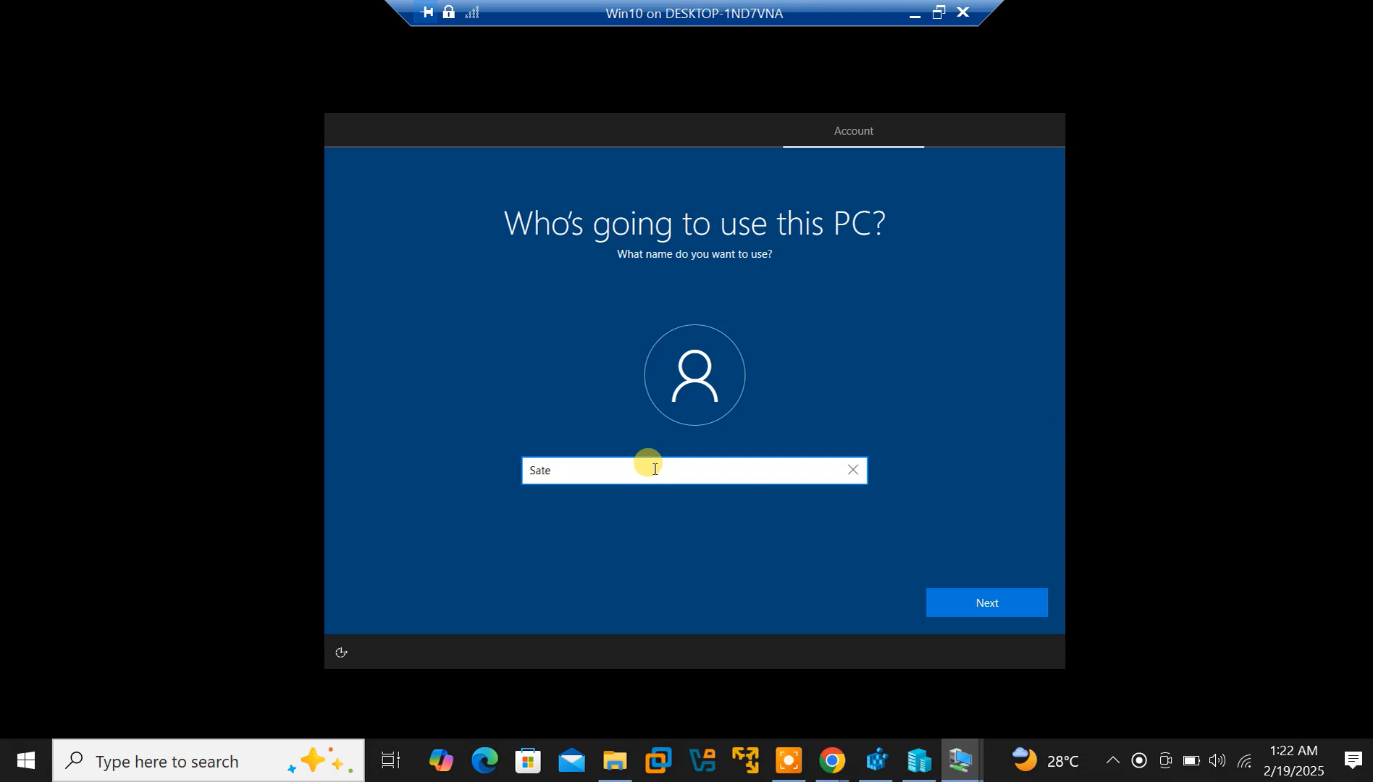
Enter the local account name, set a password, and confirm it
text(Tech Experts)
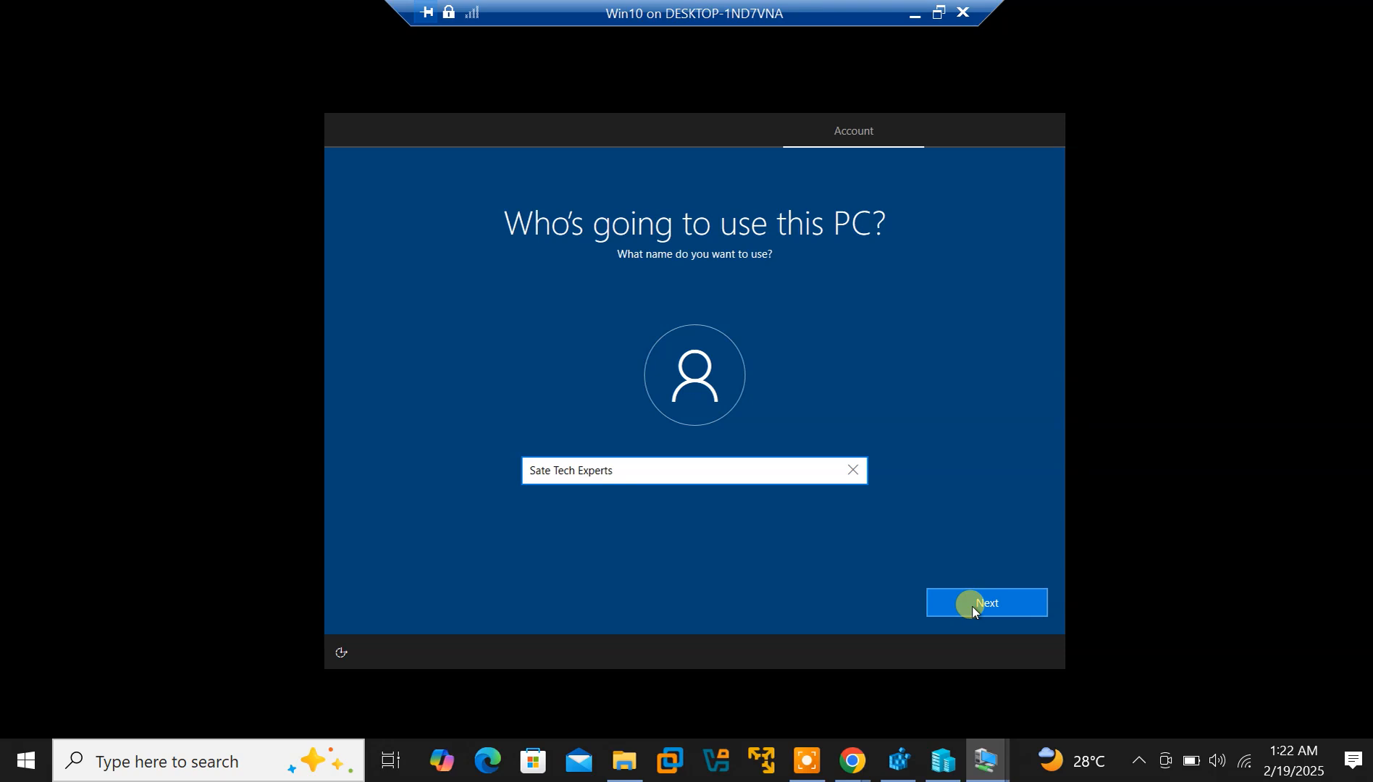
click(972, 612)
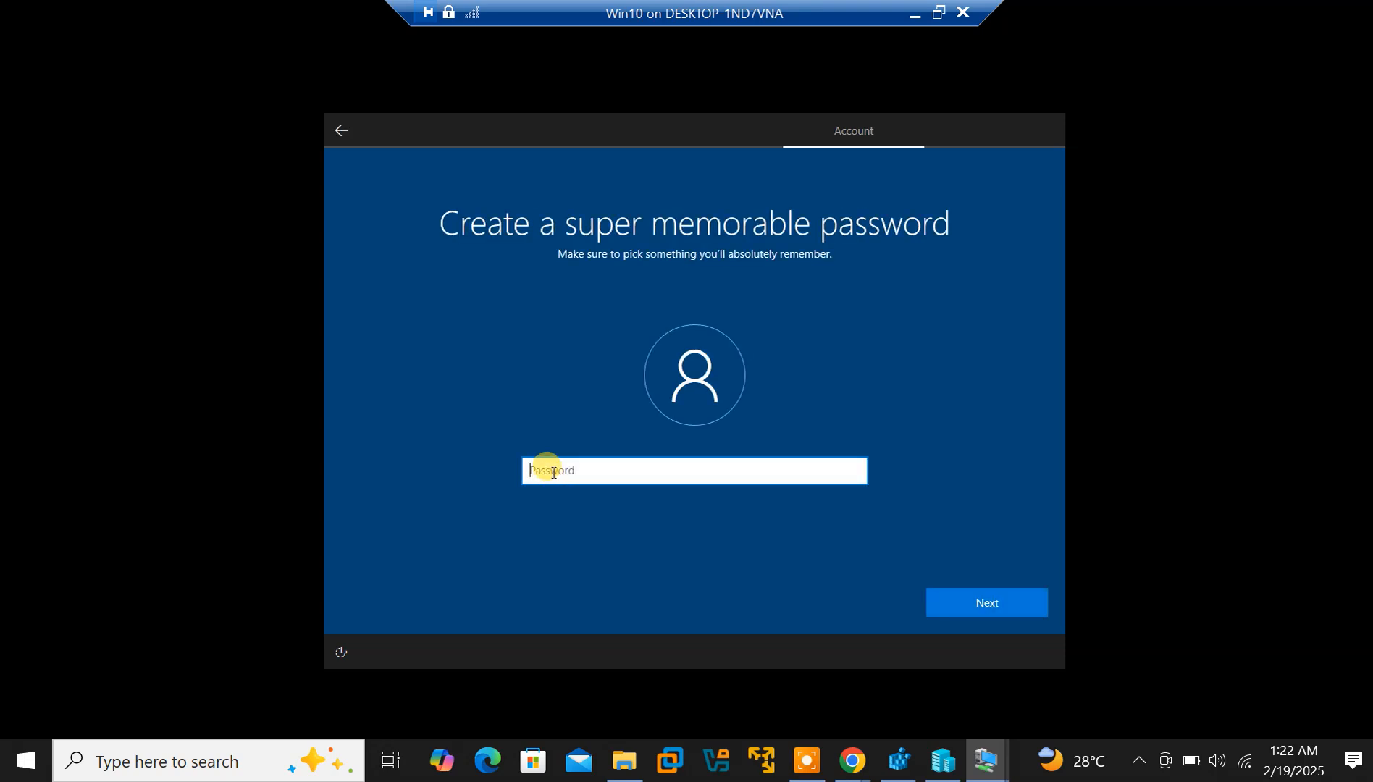
click(968, 611)
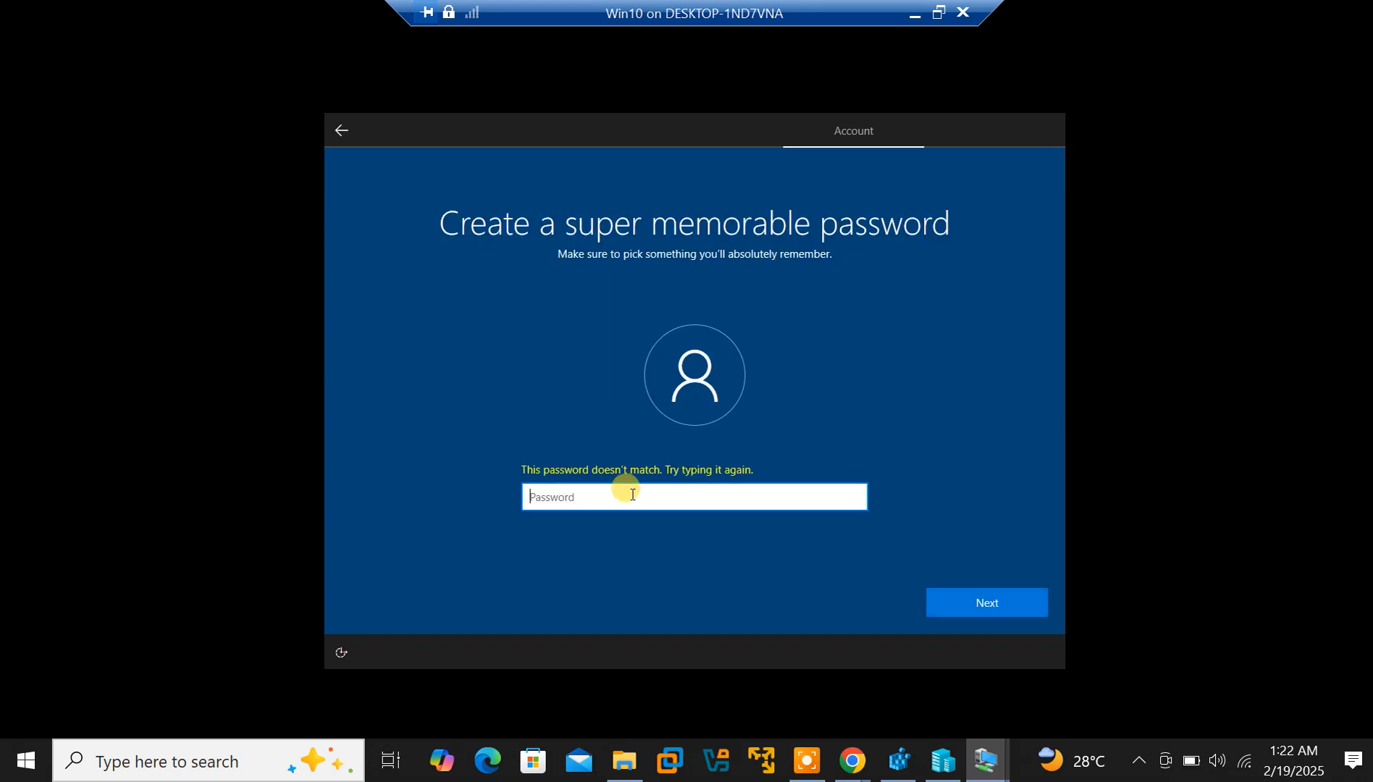
text(•••••••••••••)
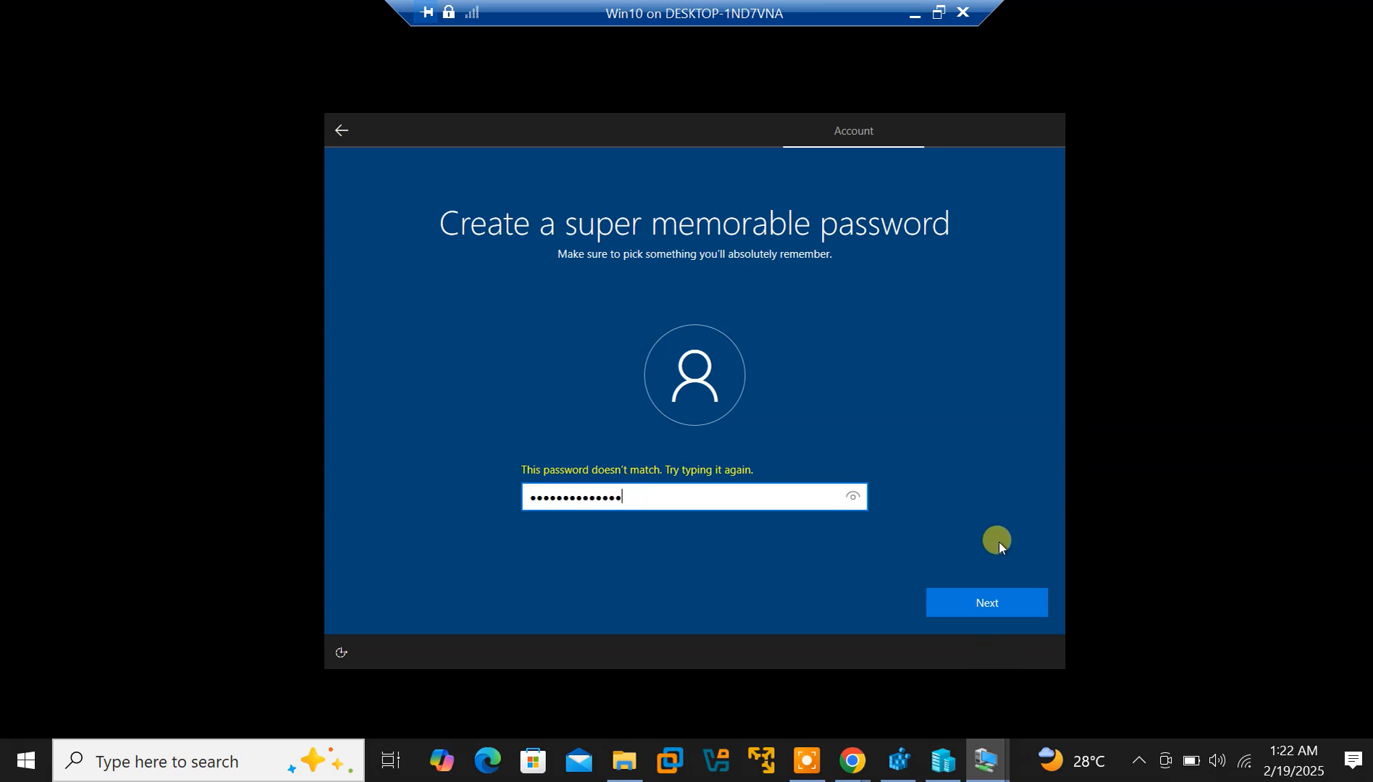
click(969, 601)
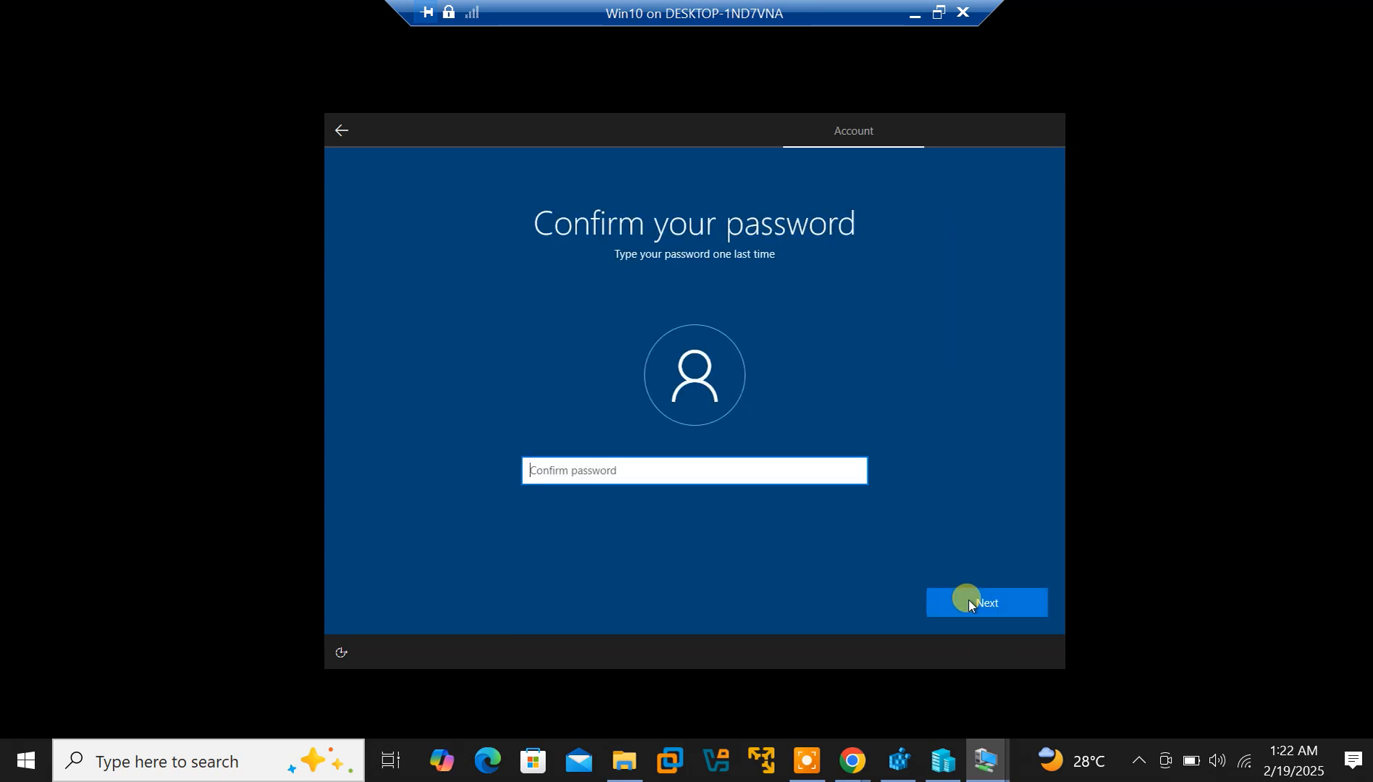
click(705, 472)
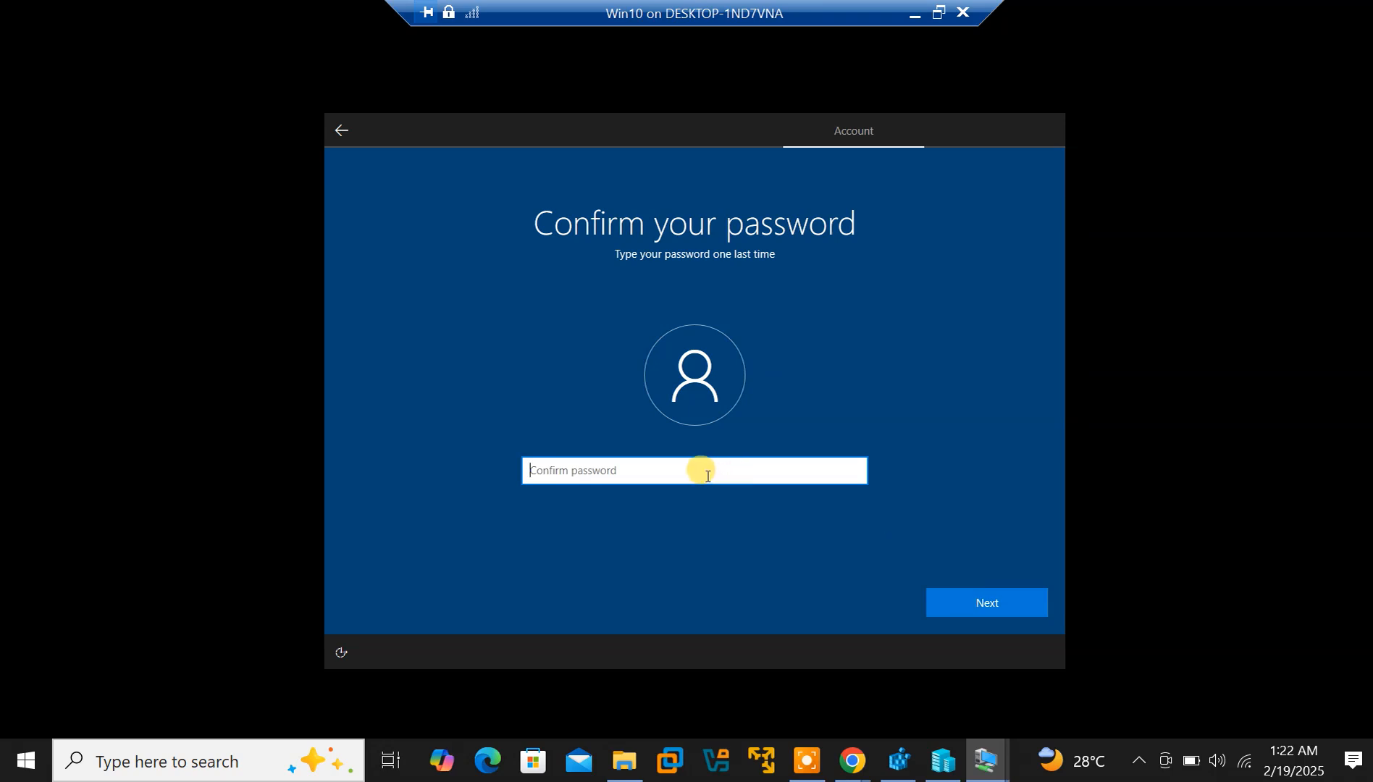
text(•••••••••••••)
click(977, 603)
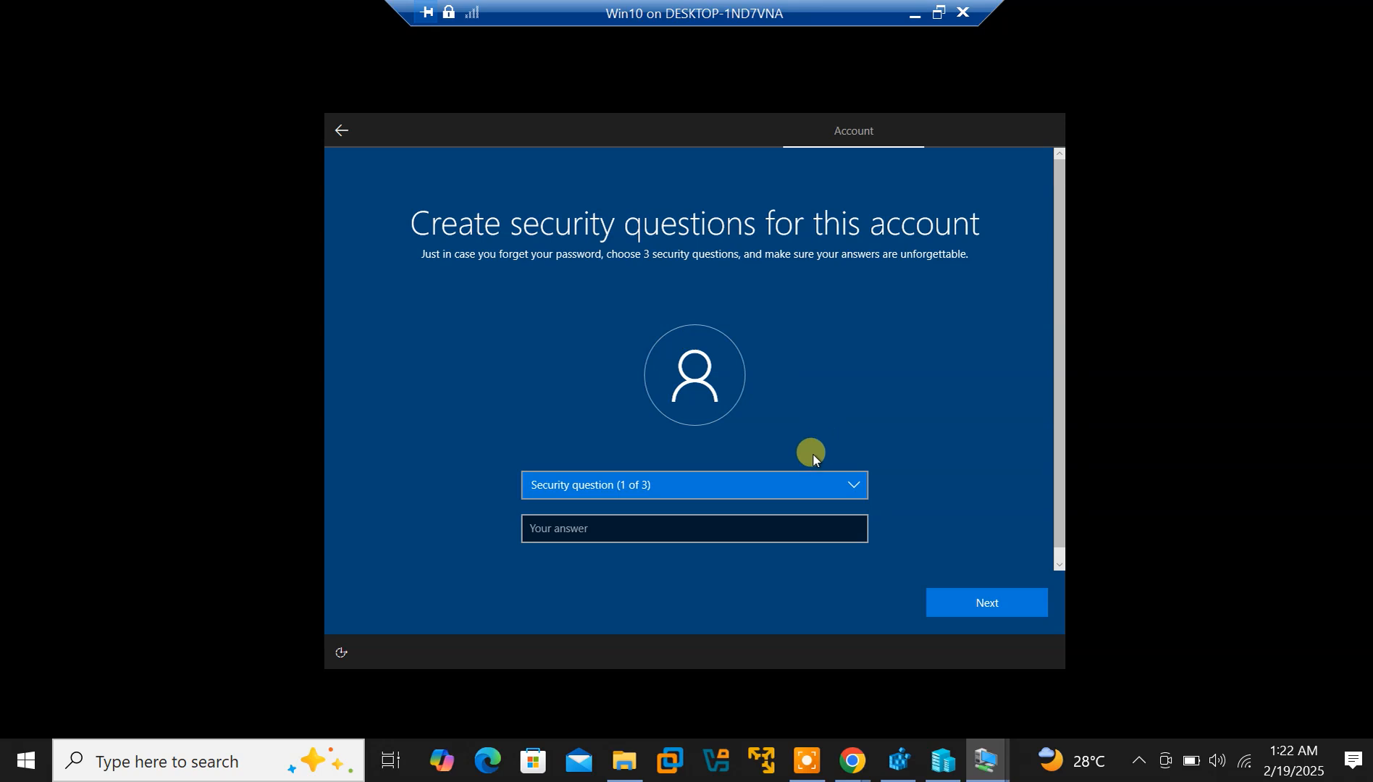
Pick 'What was your first pet's name?' as security question 1, answer it, and continue
click(848, 487)
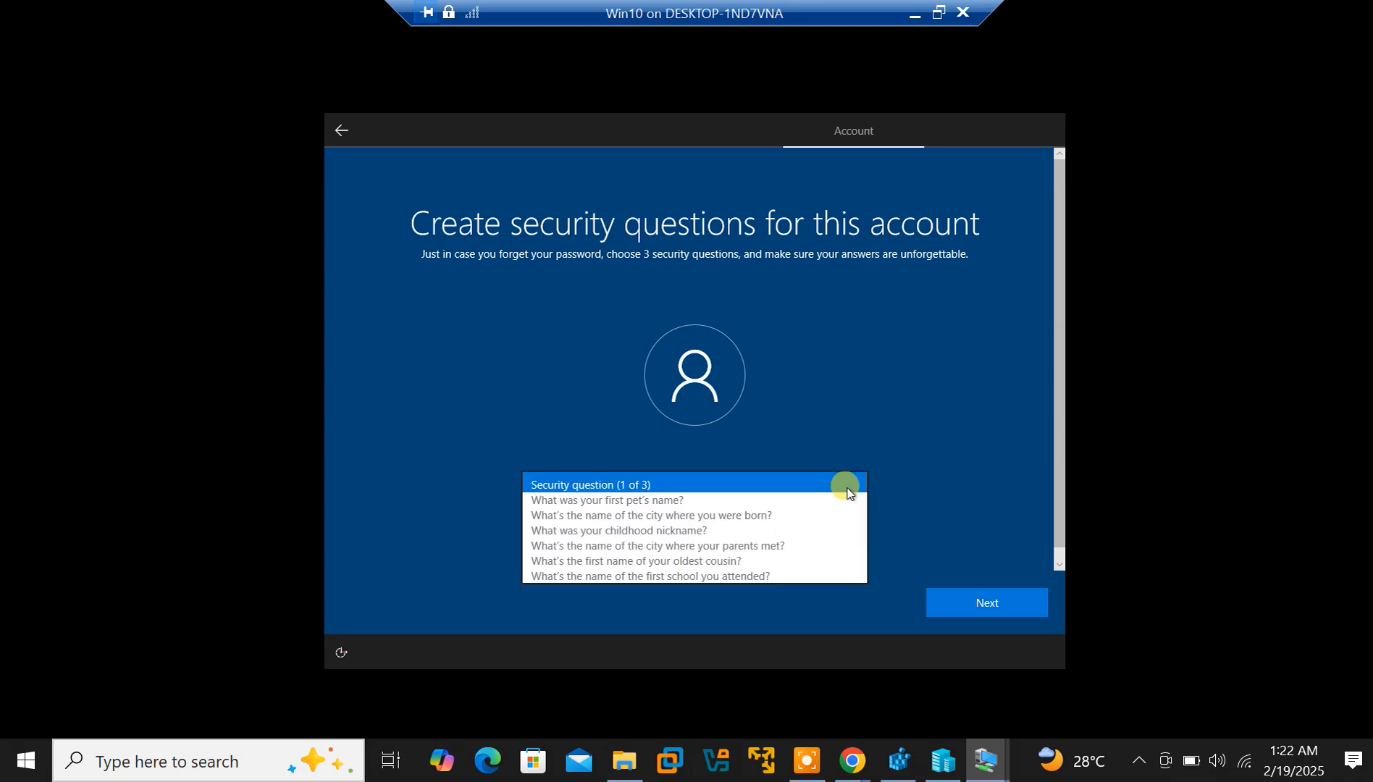
click(843, 486)
click(822, 495)
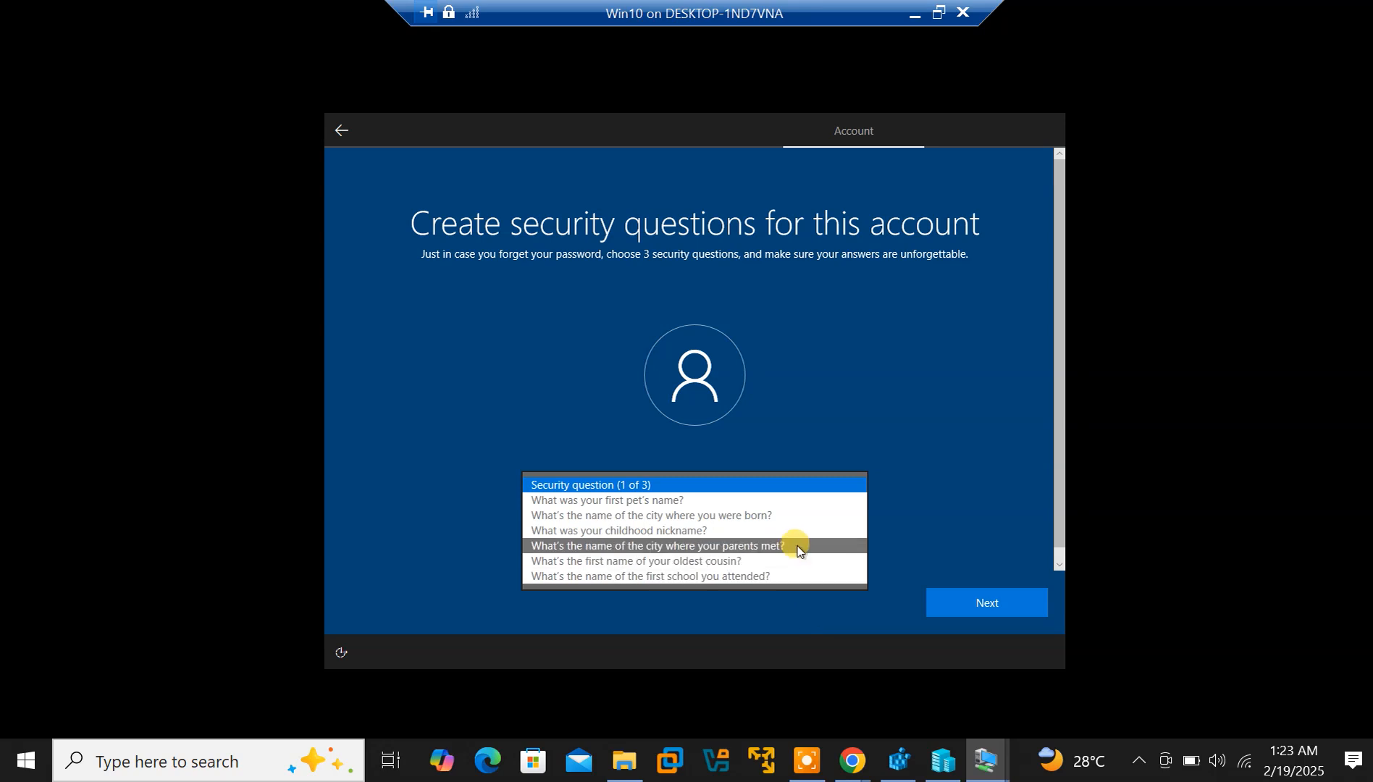
click(812, 501)
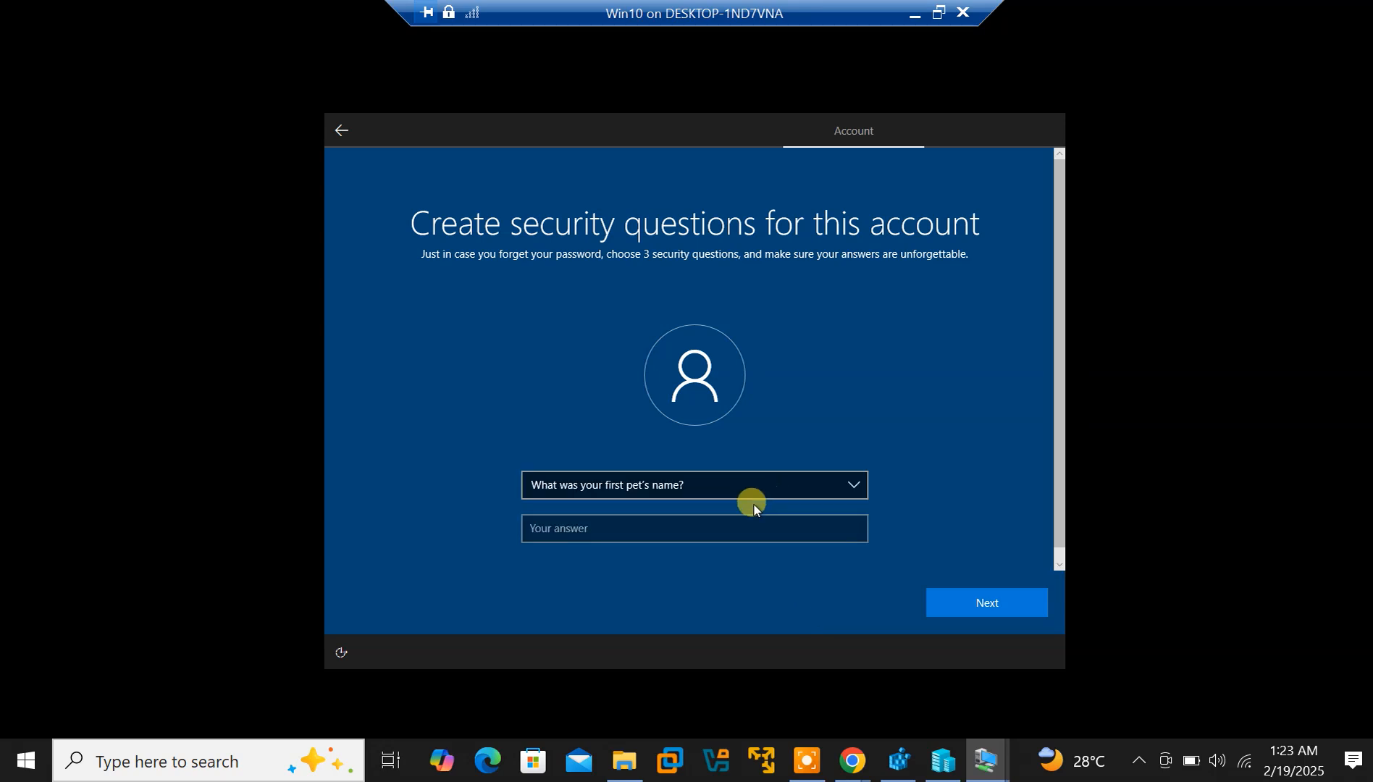
click(728, 530)
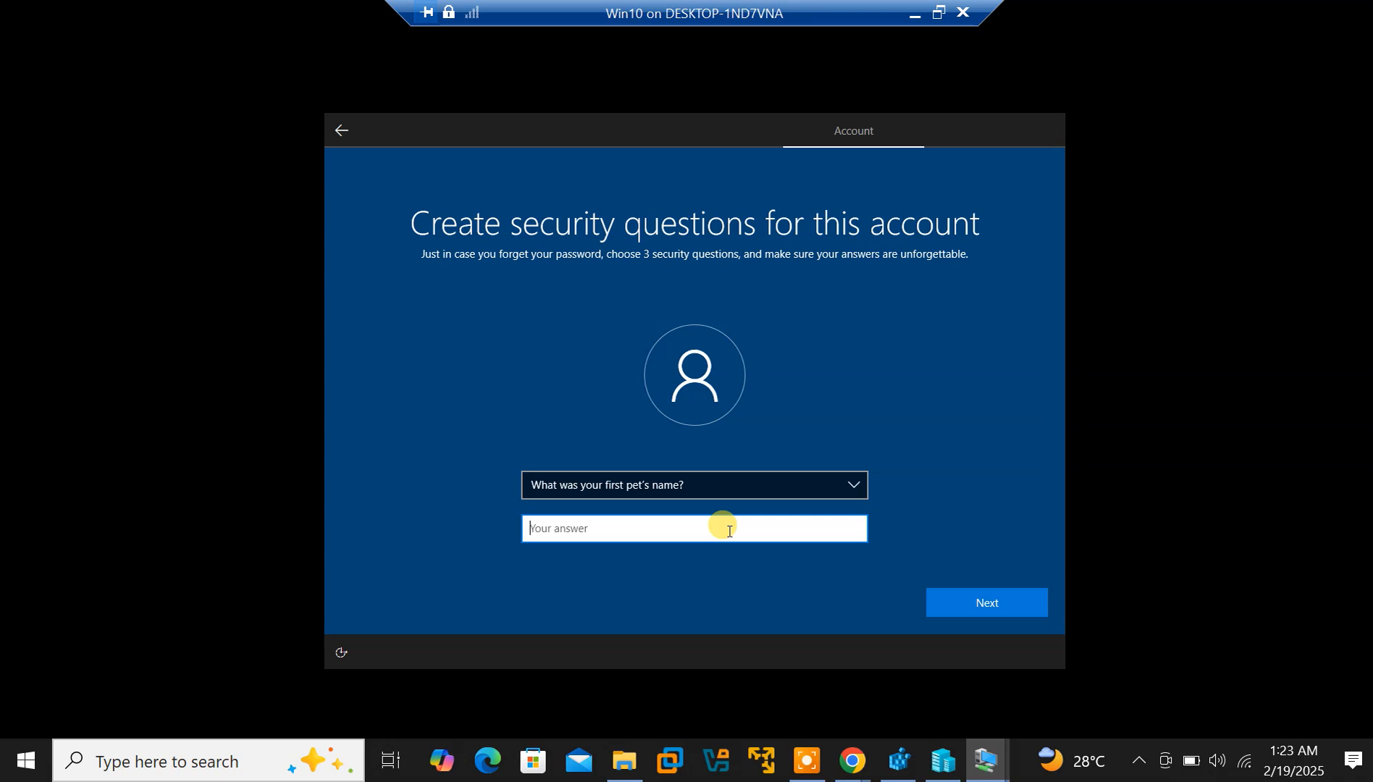
key(BackSpace)
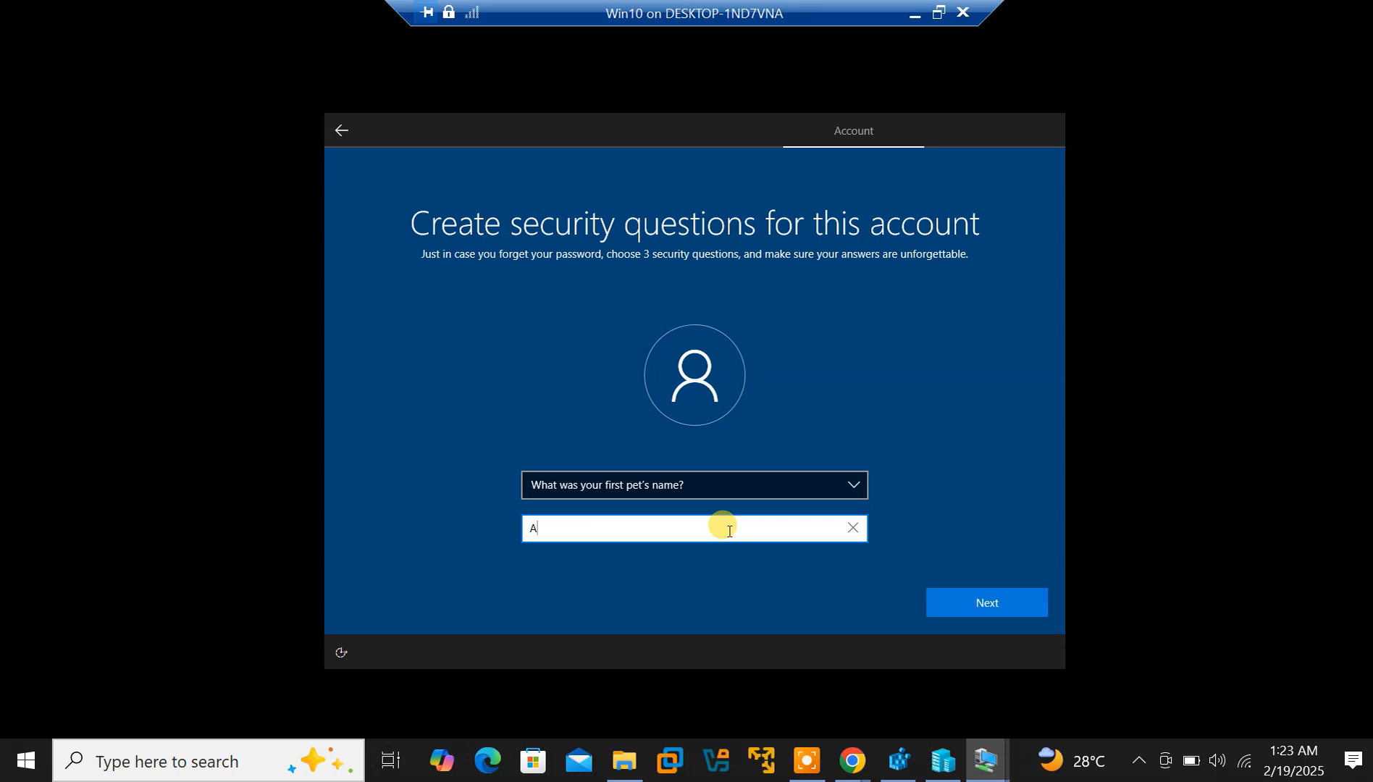
key(BackSpace)
click(961, 604)
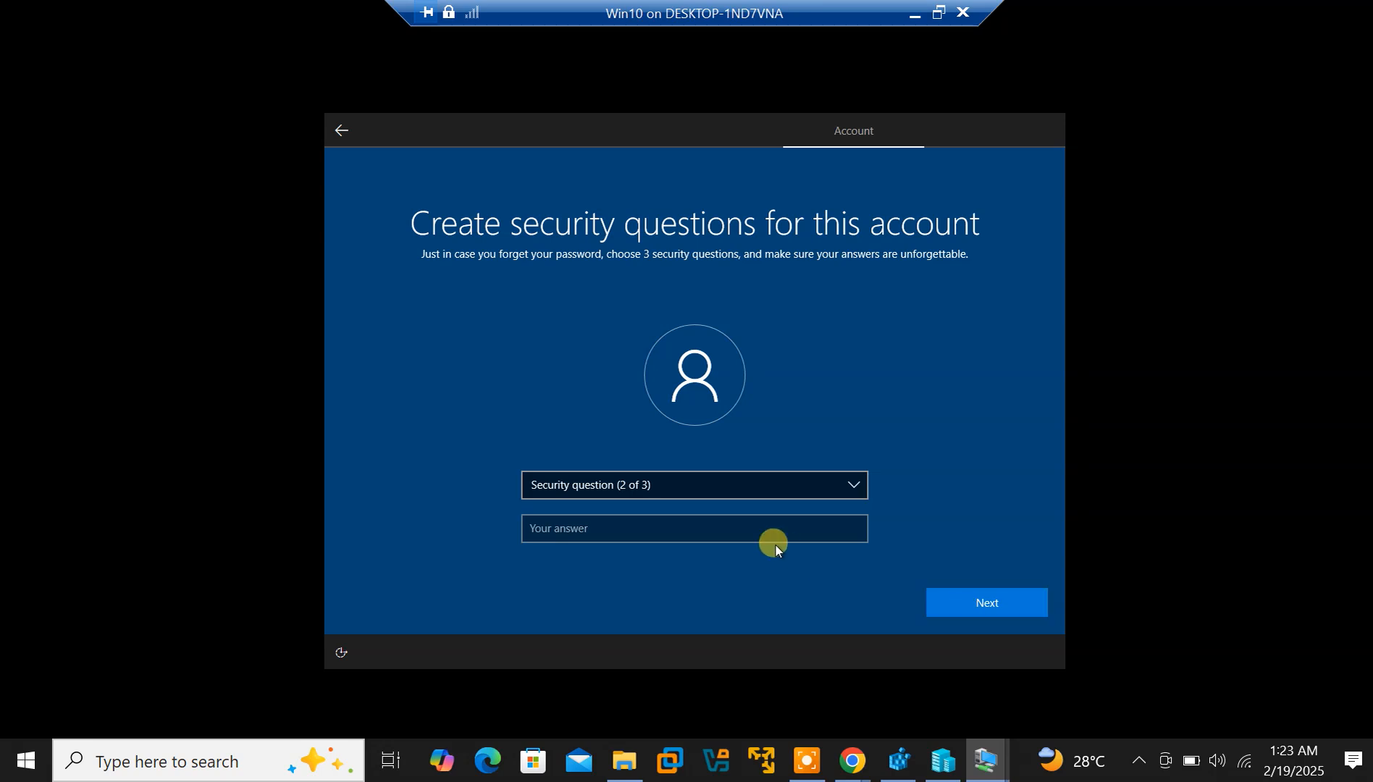
Open and close the question 2 list without choosing, then try continuing unanswered
click(735, 523)
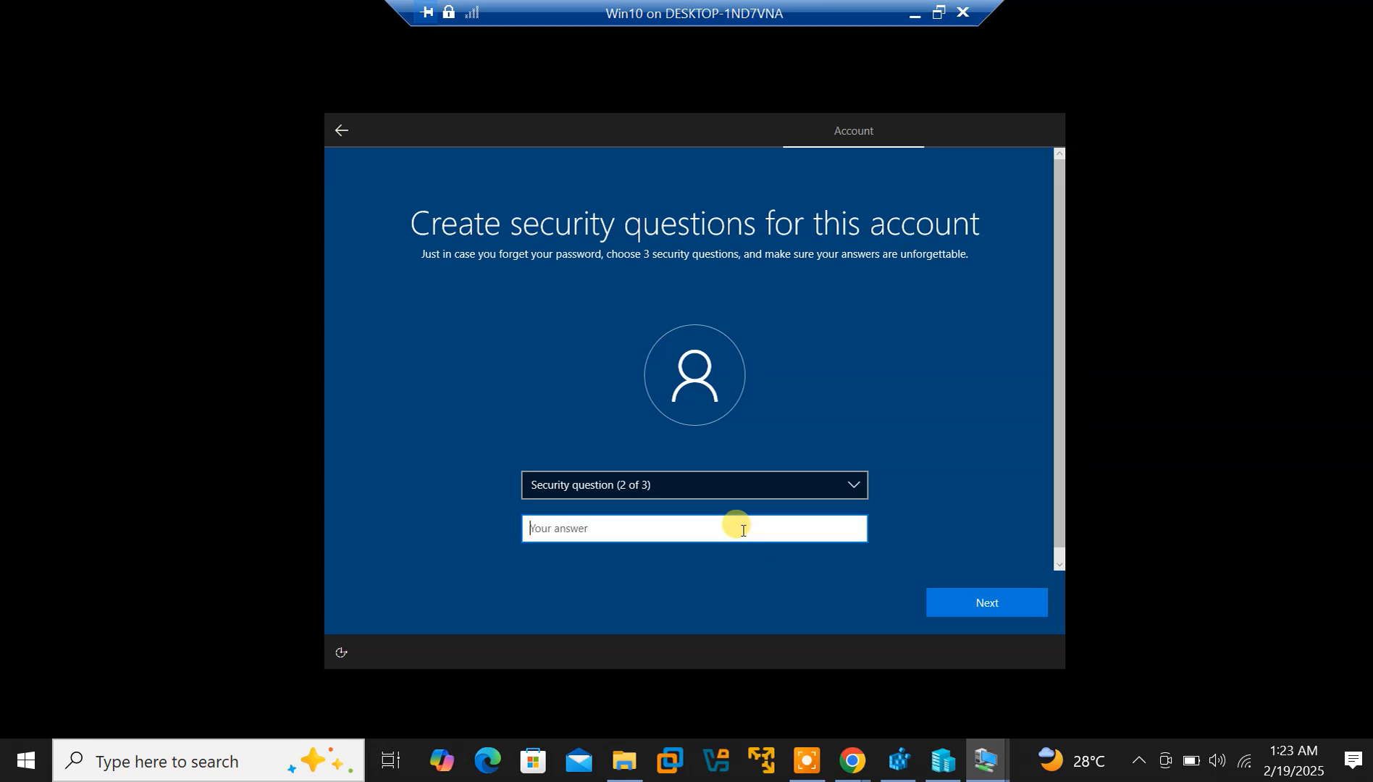
click(849, 491)
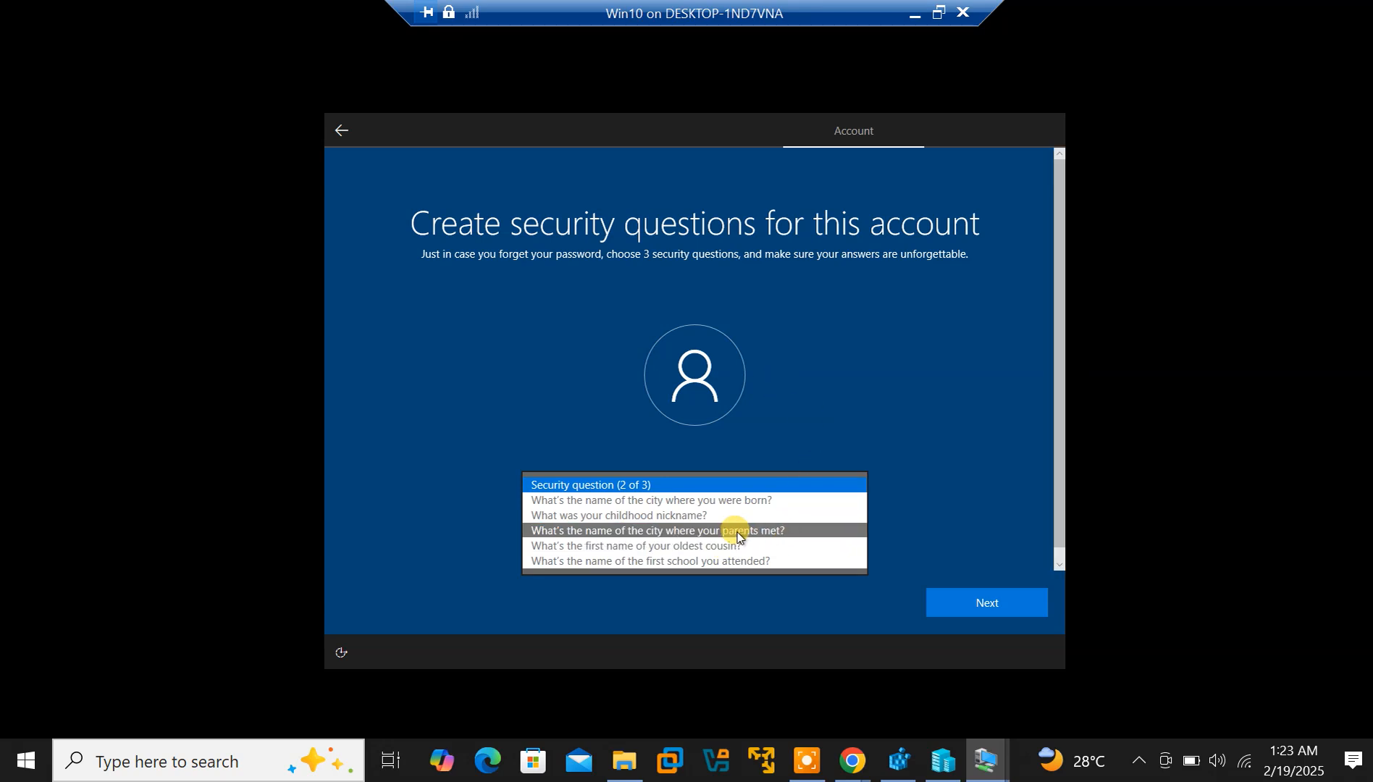
click(783, 383)
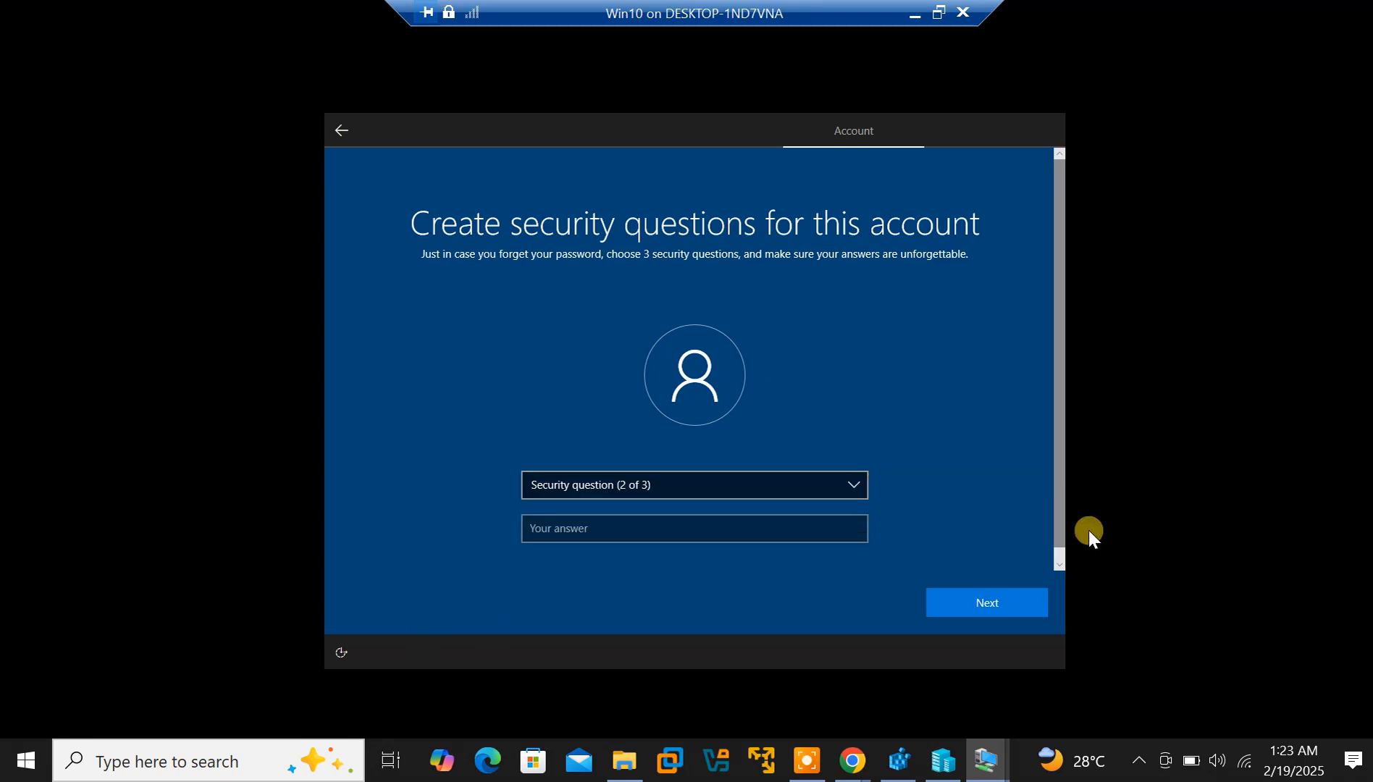
click(1060, 564)
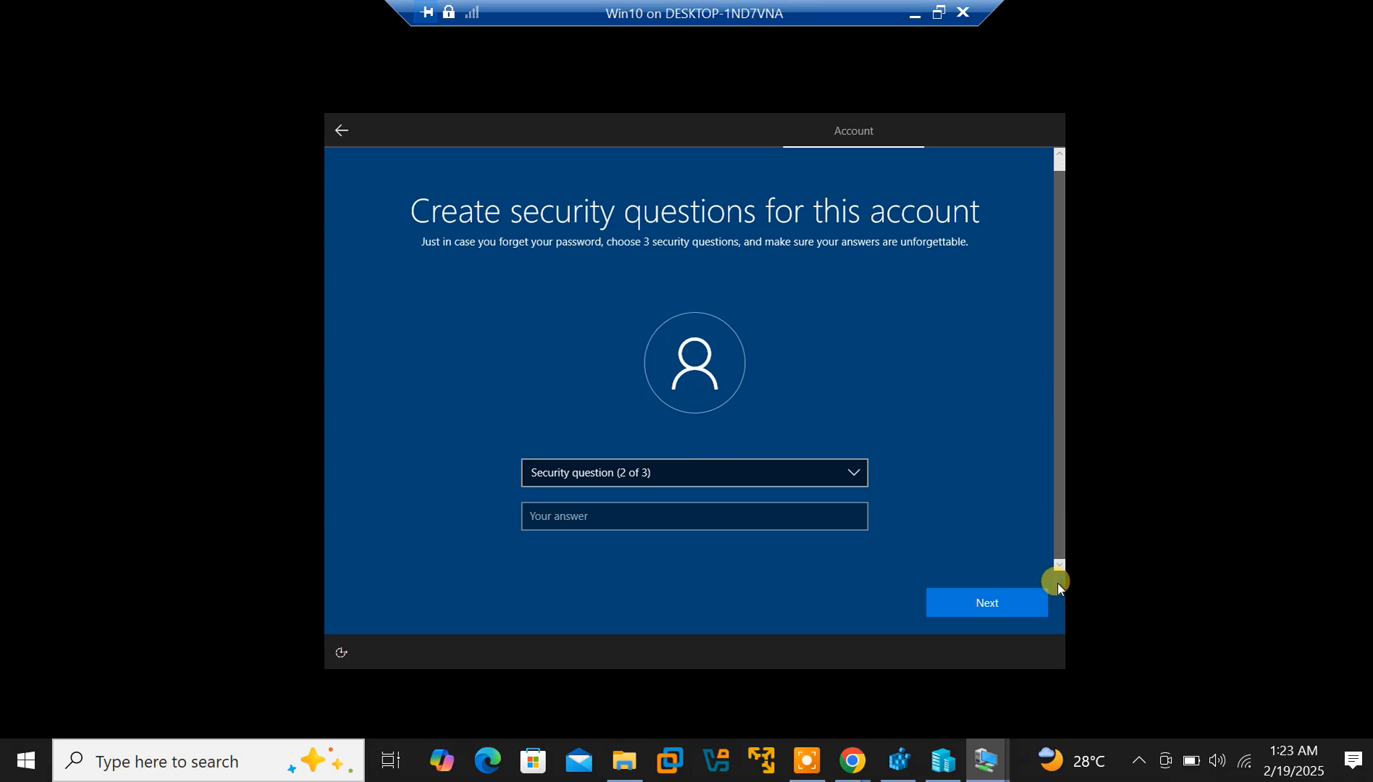
click(1003, 595)
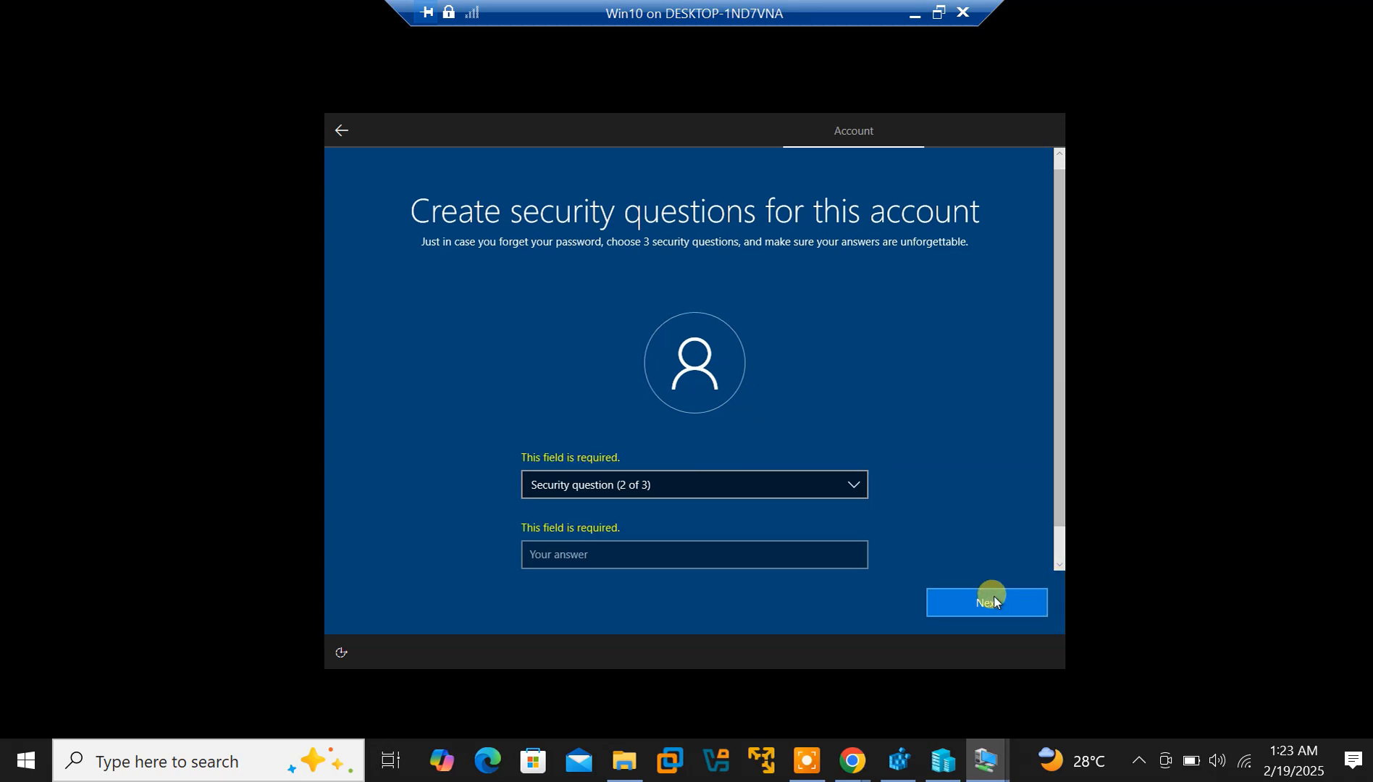
Choose the 'city where you were born' question and begin an answer
click(700, 496)
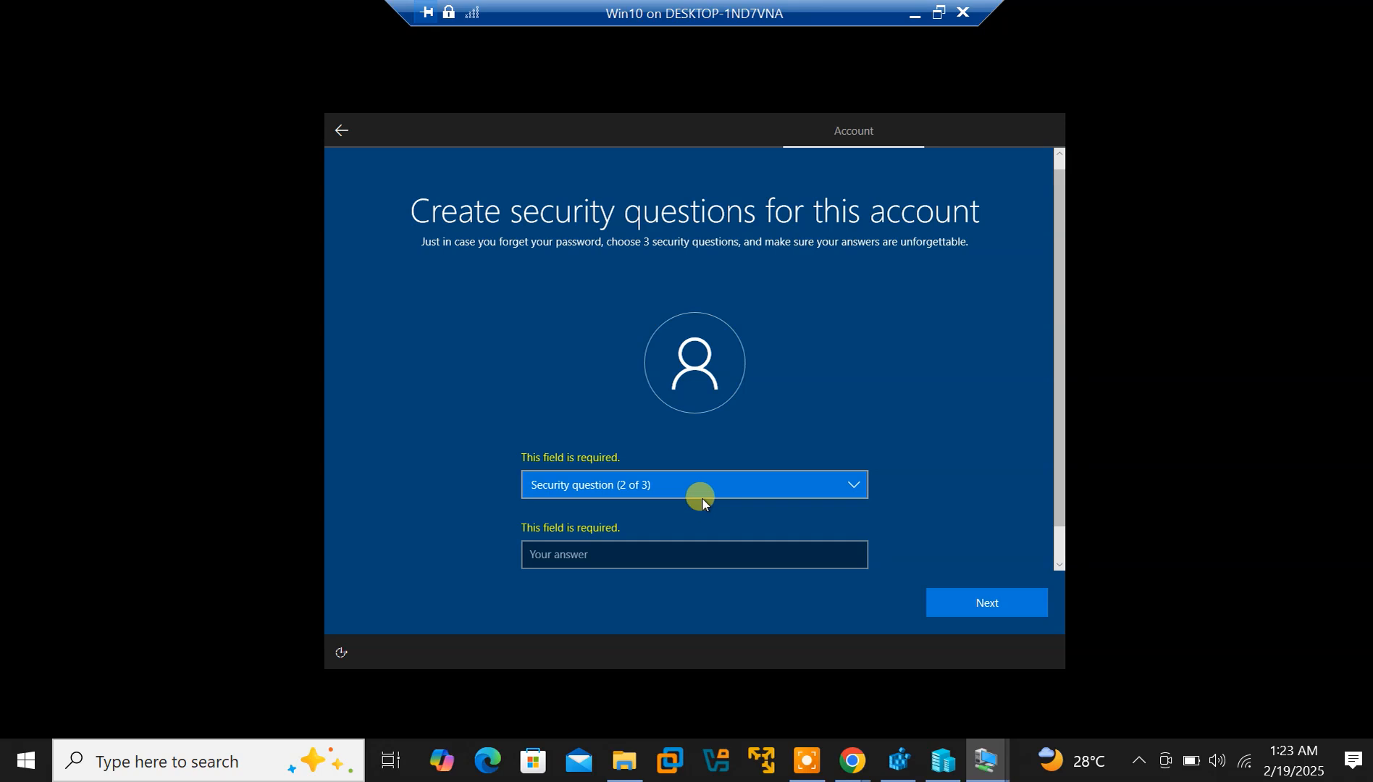
click(686, 490)
click(686, 490)
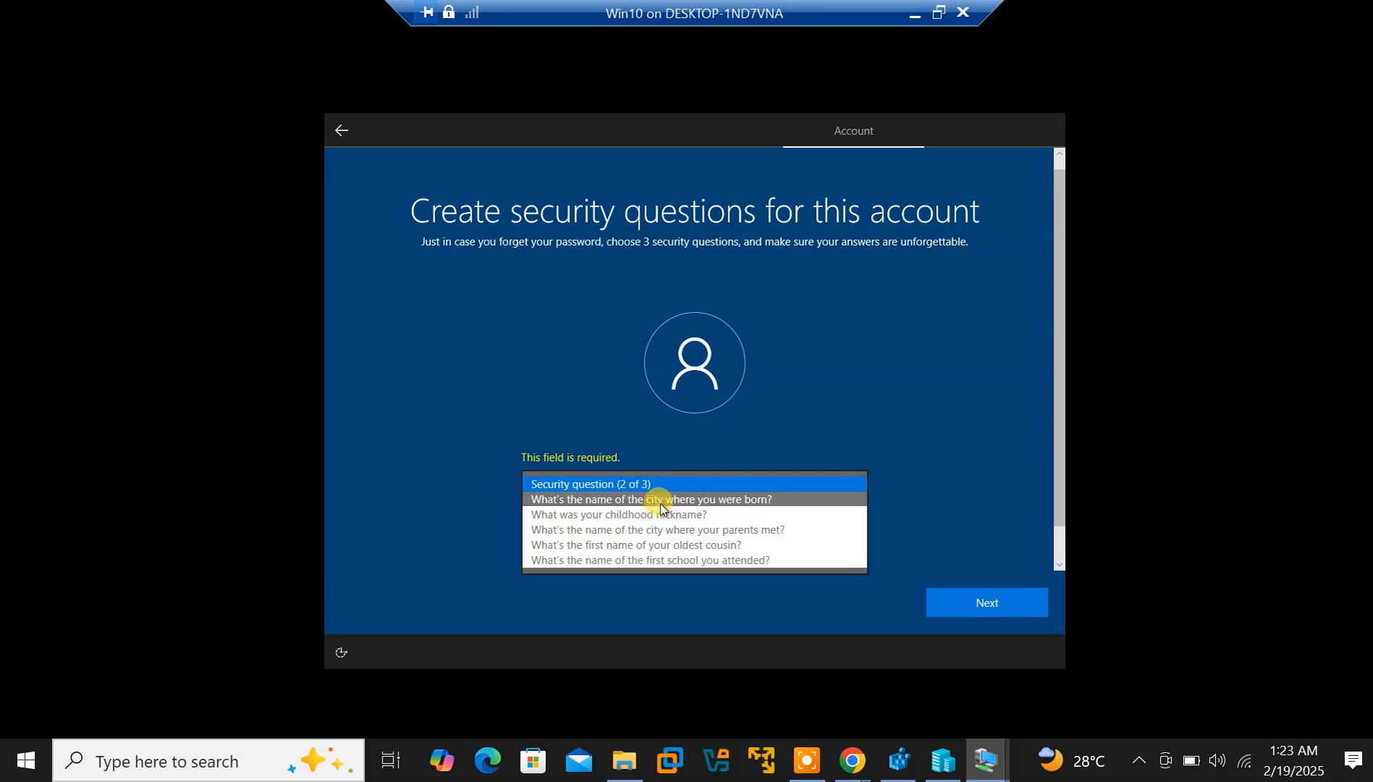
click(661, 502)
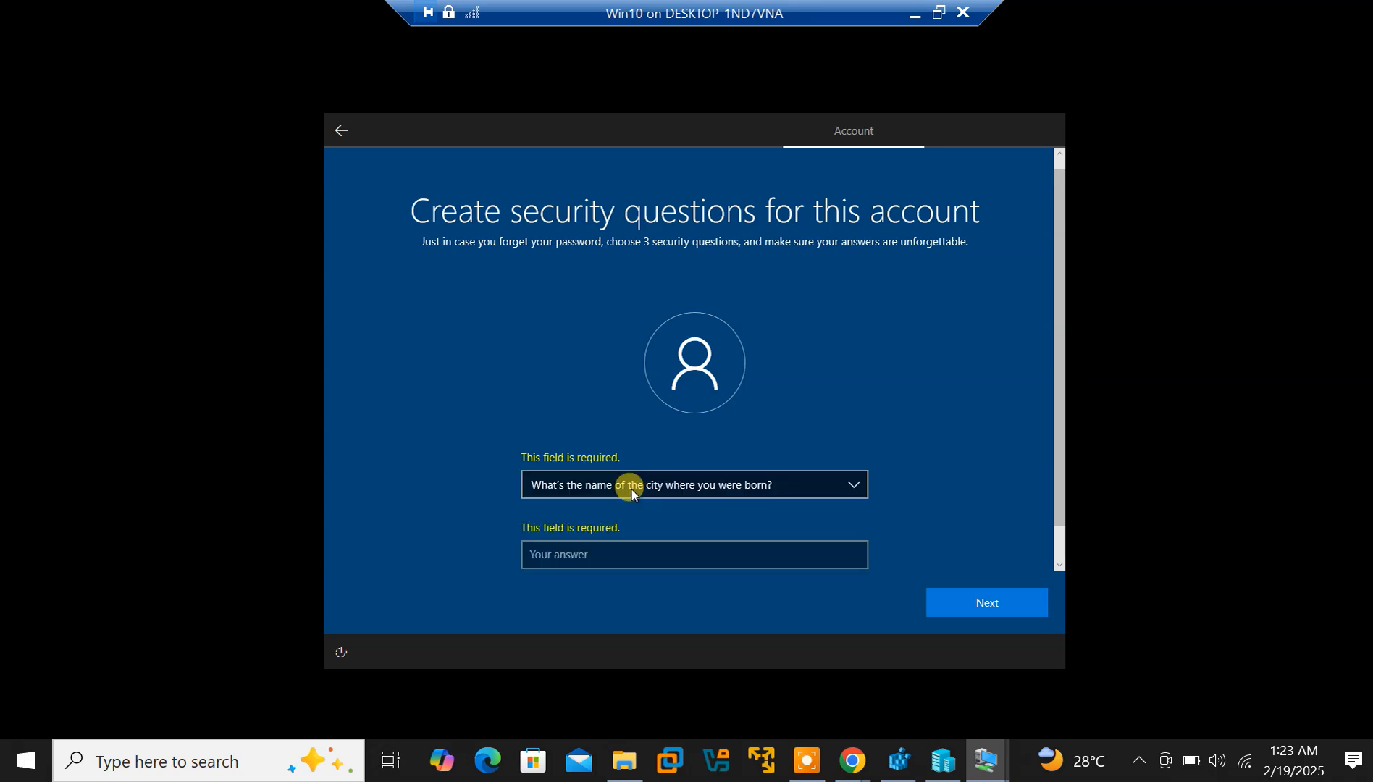
click(611, 556)
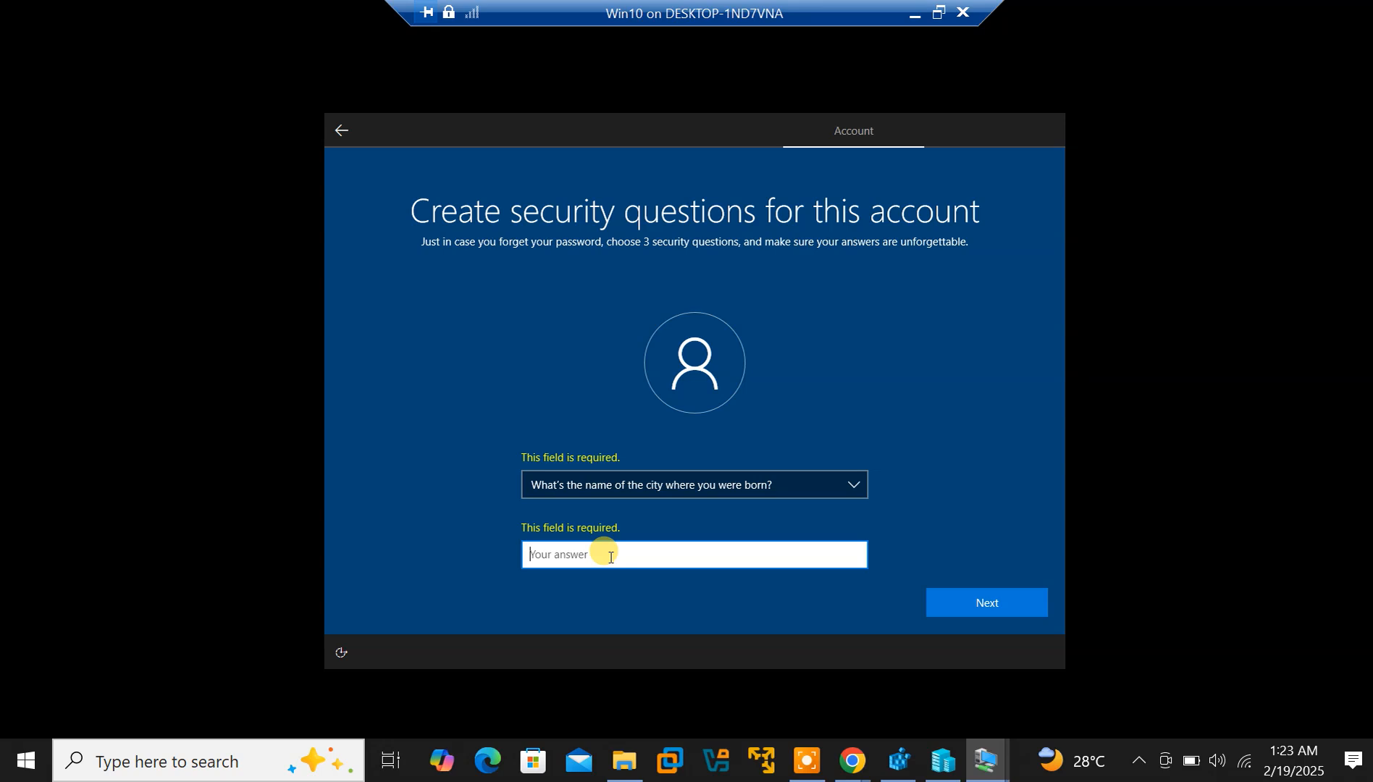
text(A)
key(BackSpace)
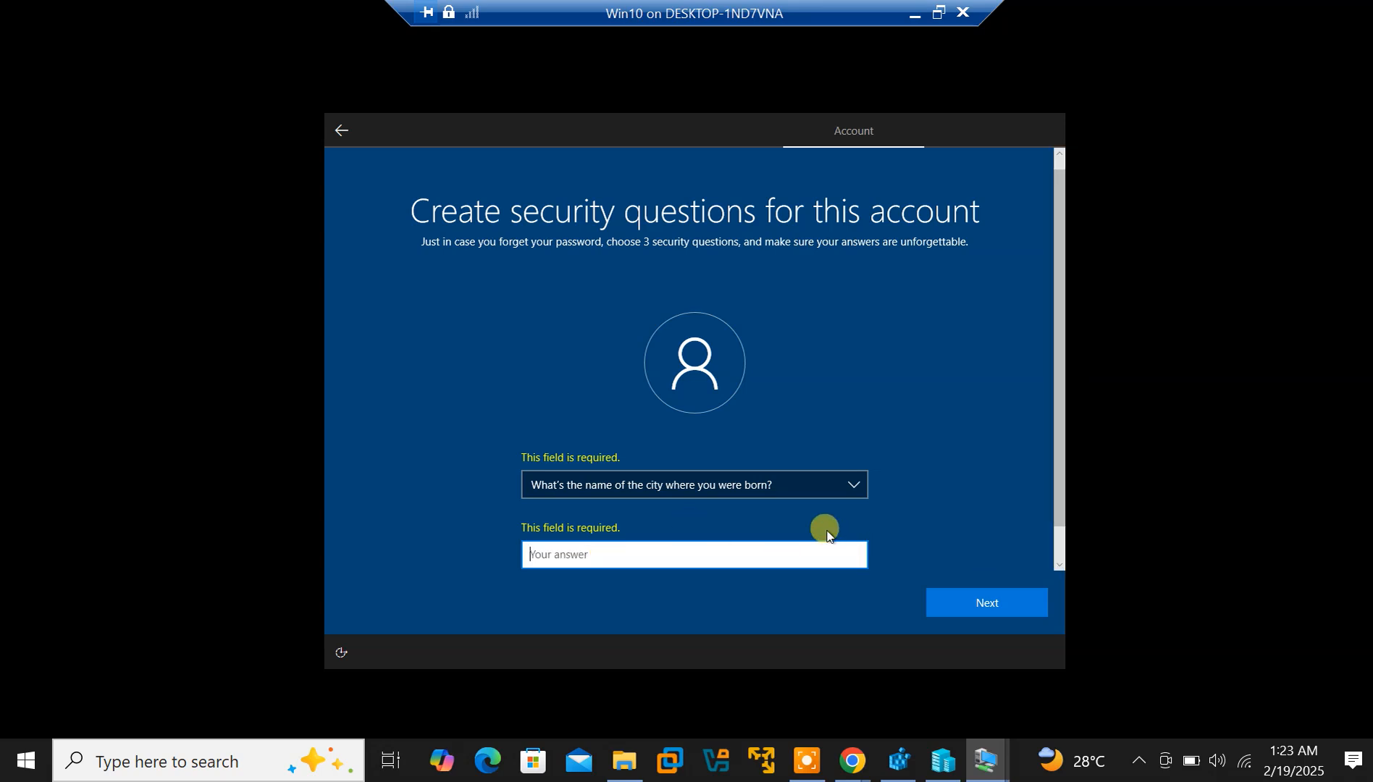
Switch question 2 to the oldest cousin's first name and type the answer
click(839, 481)
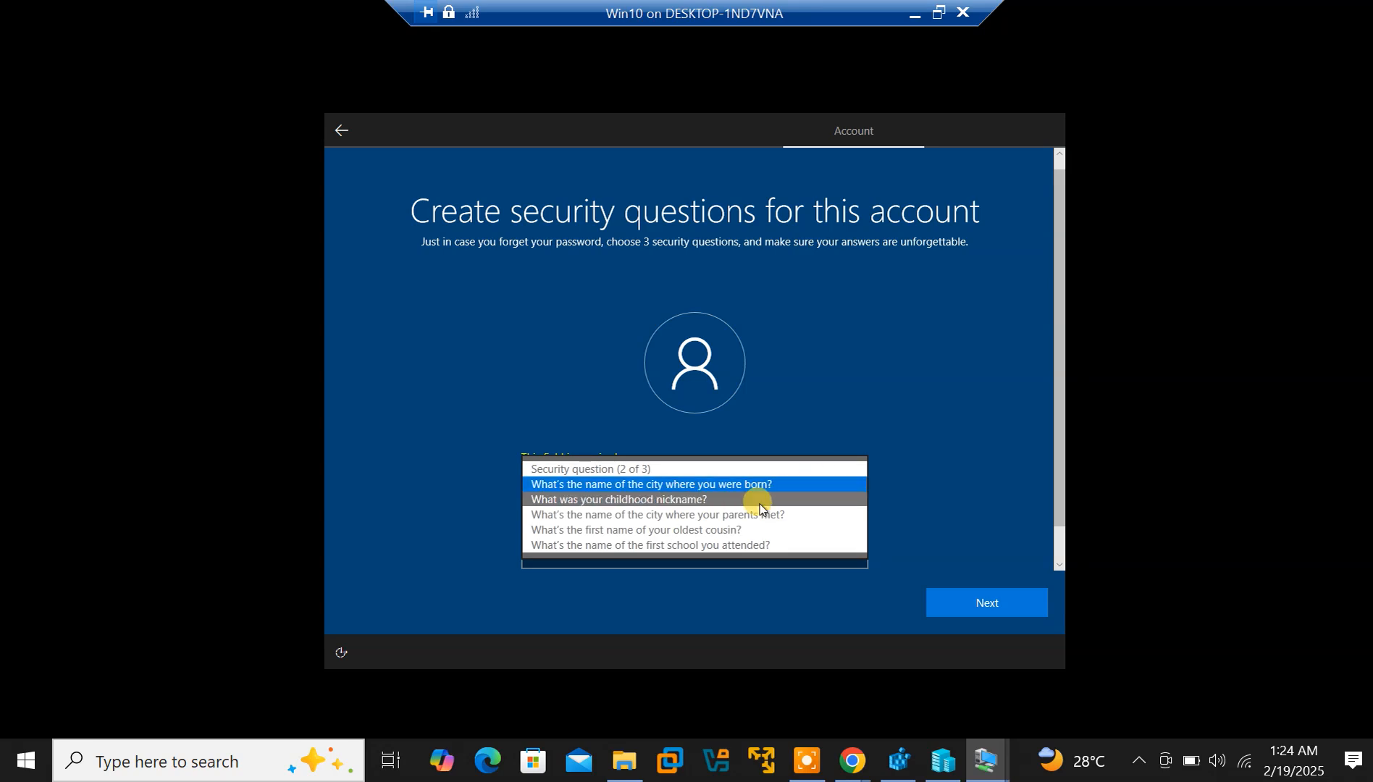
click(746, 533)
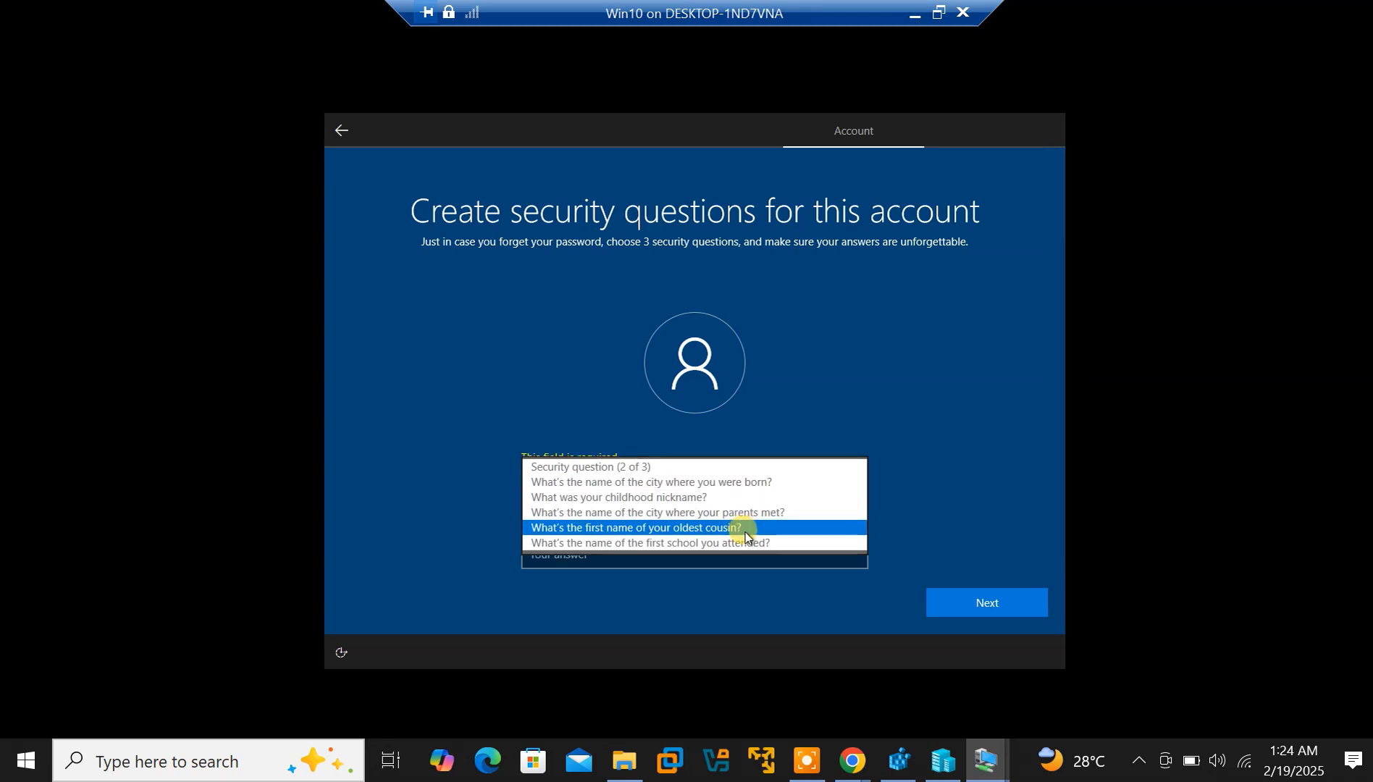
click(639, 558)
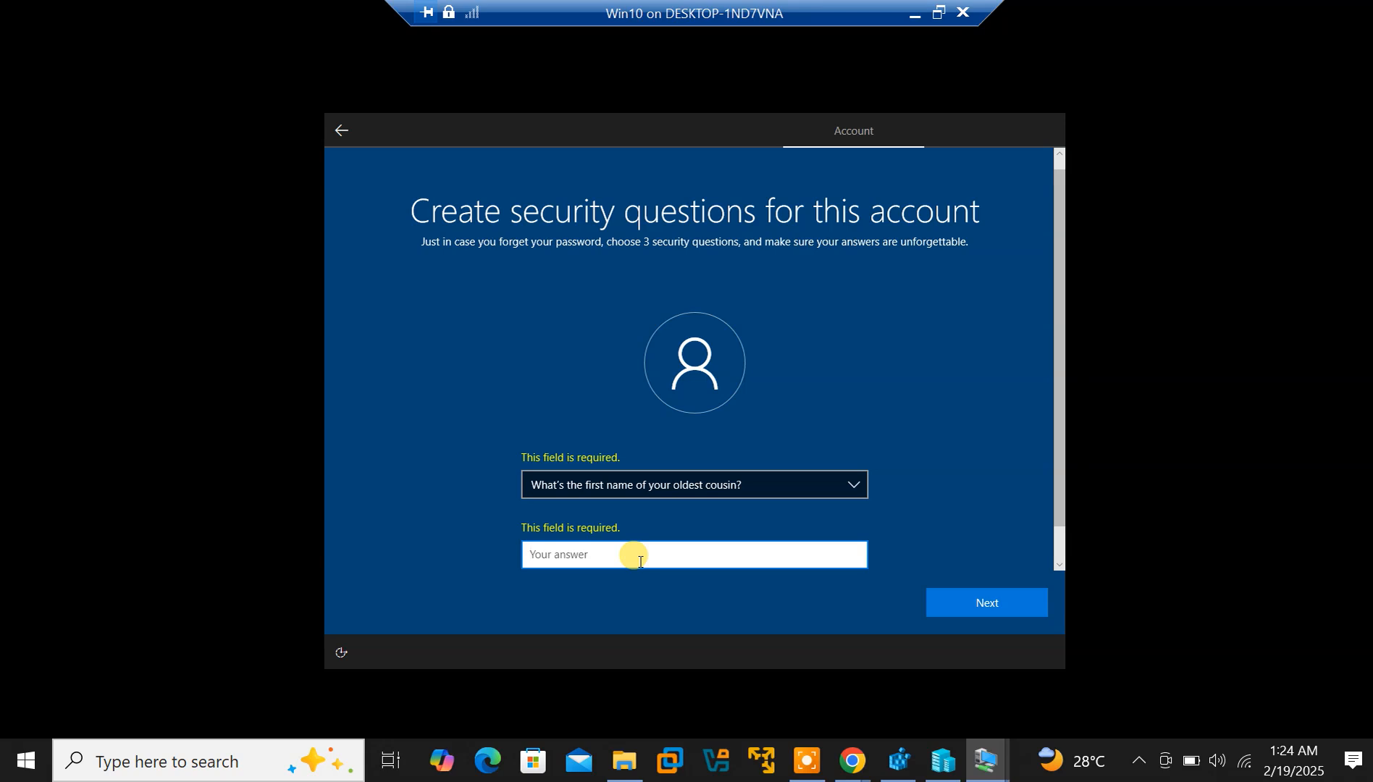
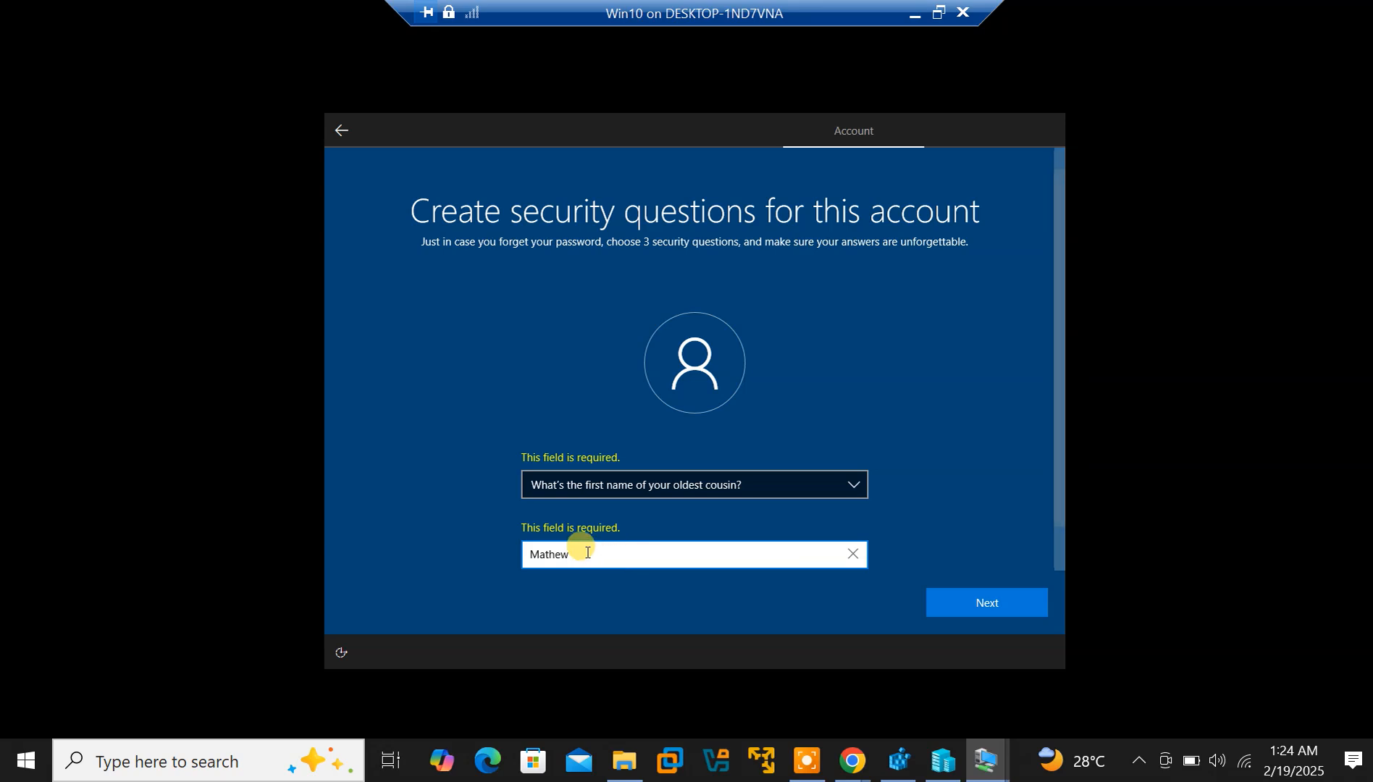
Move to question 3, choose the city where your parents met, answer it, and submit
click(996, 612)
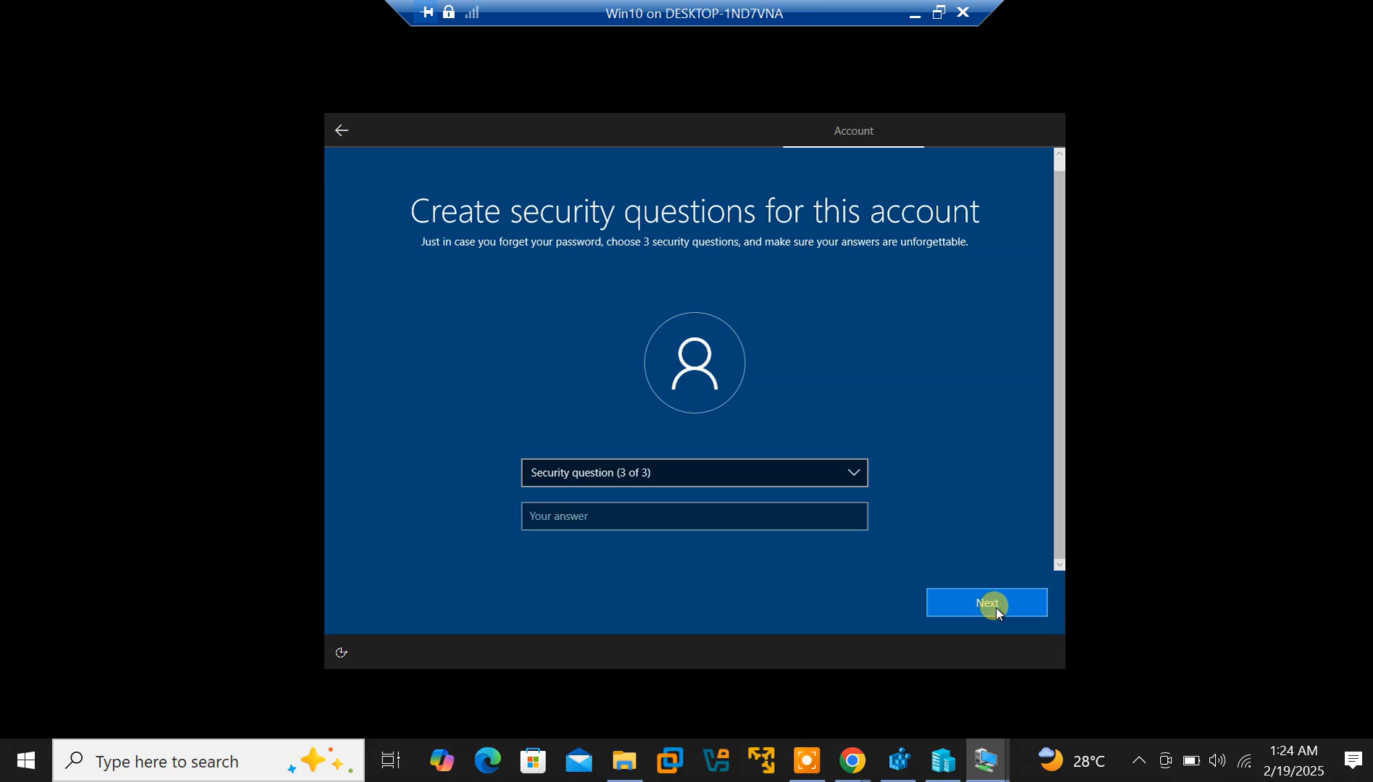
click(722, 475)
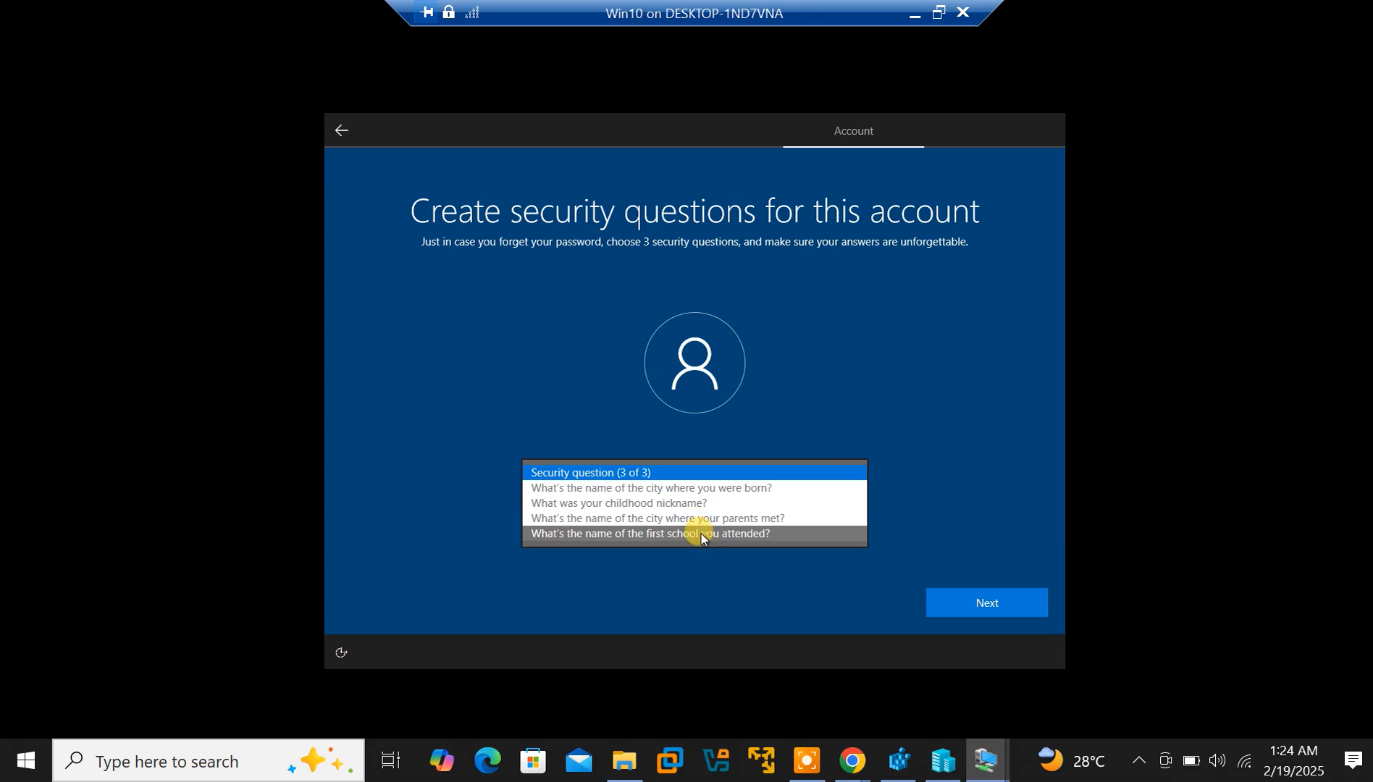
click(699, 519)
click(675, 511)
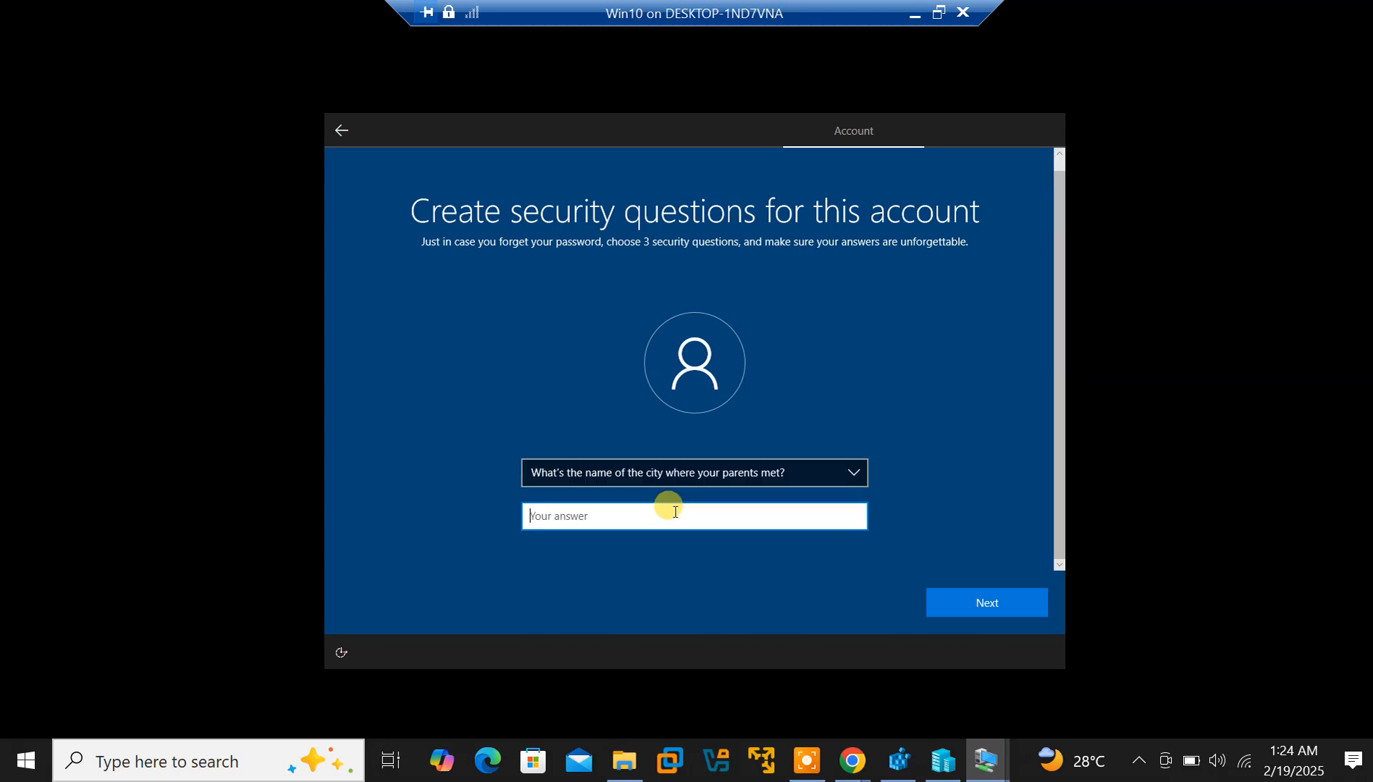
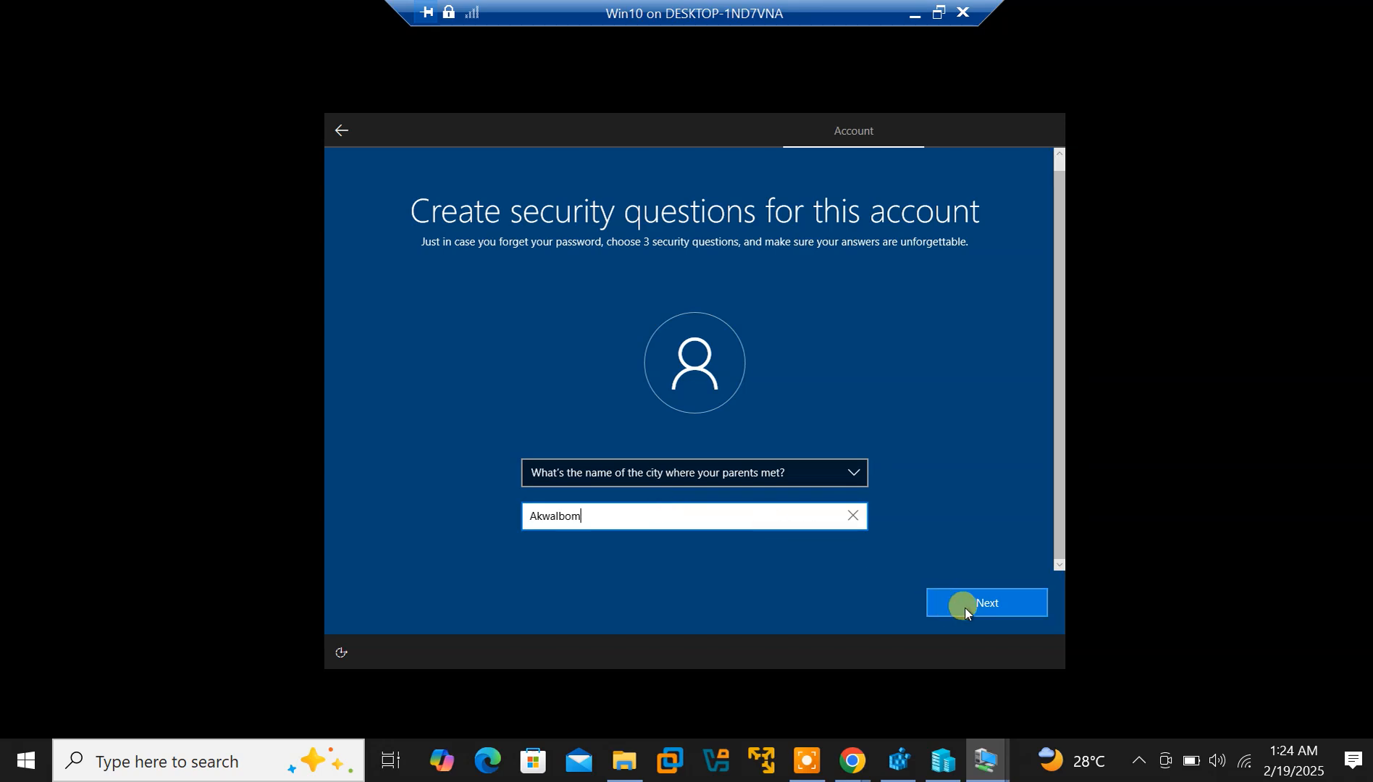
click(966, 609)
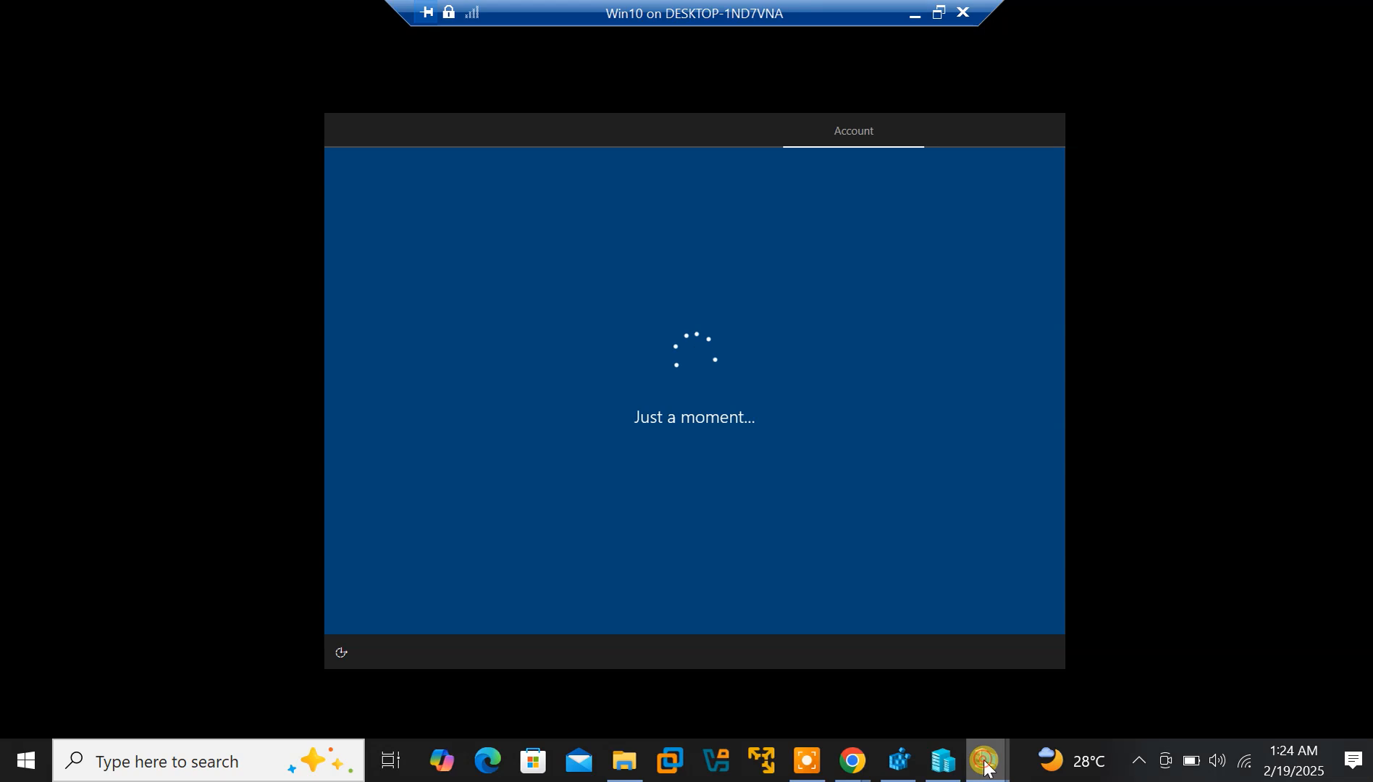
Check the Win10 VM, return to Server2016, and dismiss its empty notifications list
mouse_move(985, 760)
click(1106, 628)
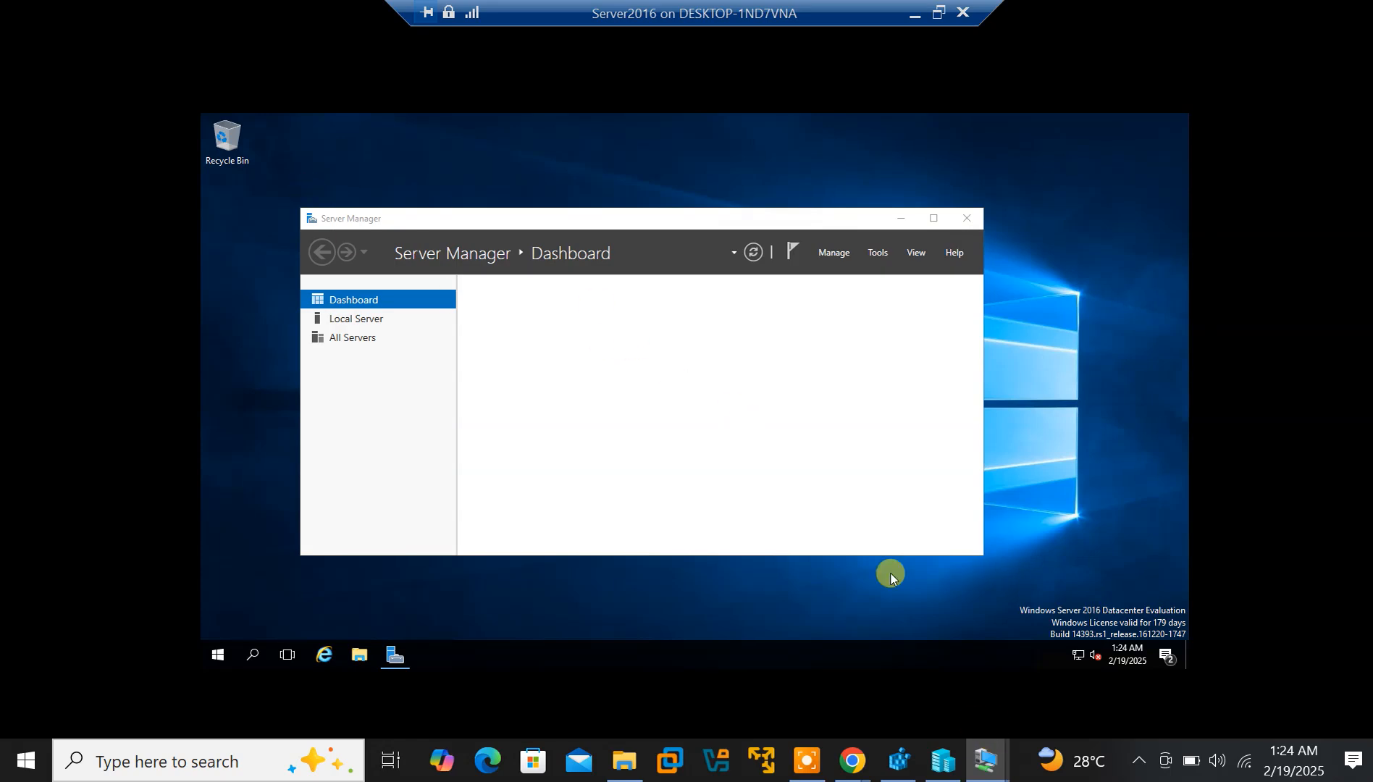
mouse_move(989, 767)
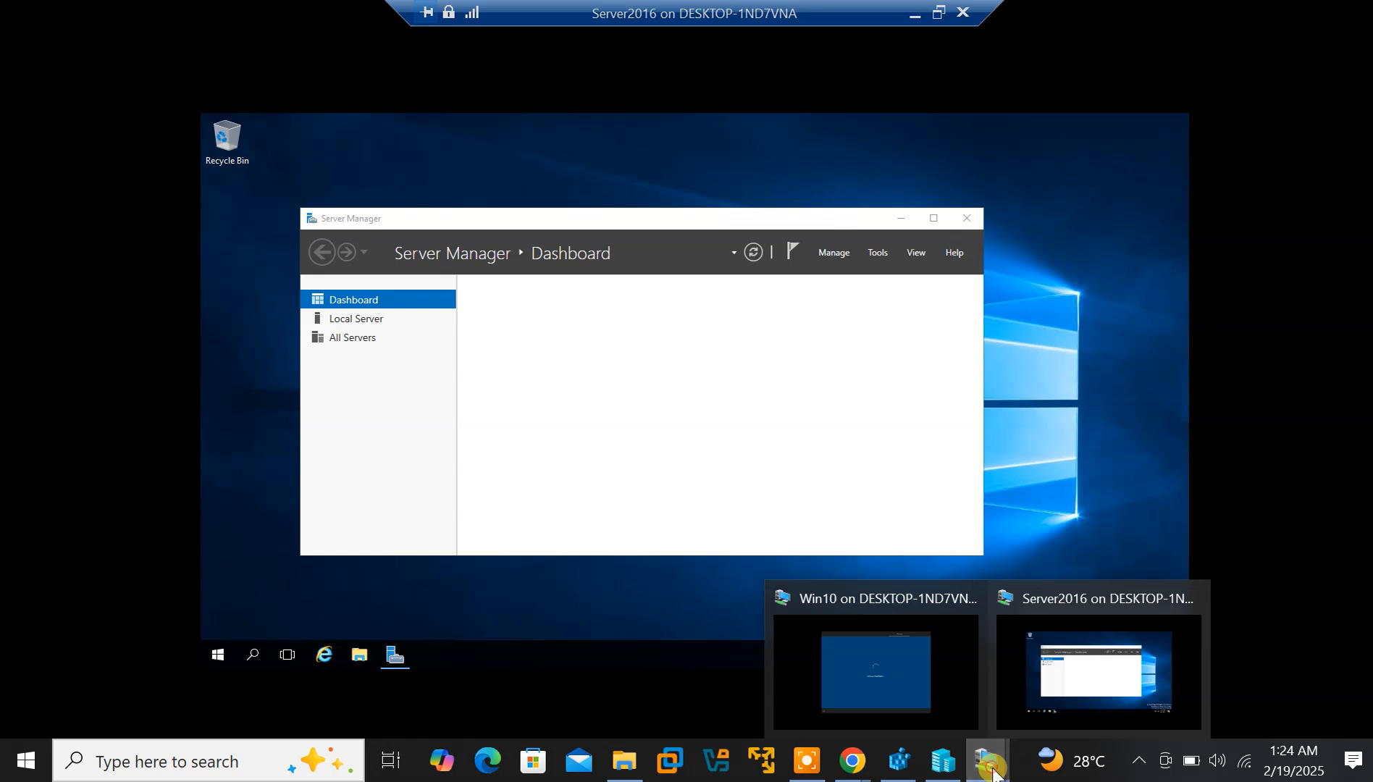
click(913, 686)
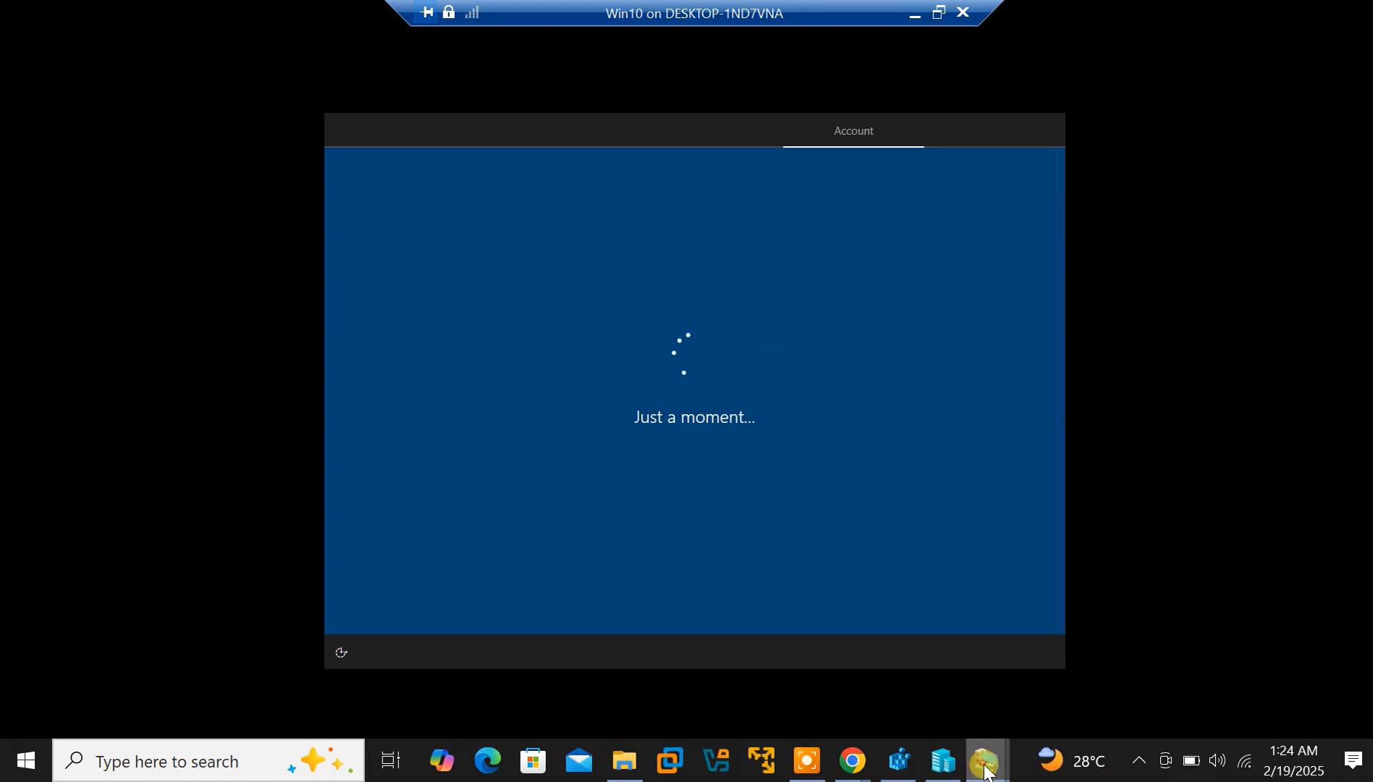
mouse_move(970, 757)
click(1083, 698)
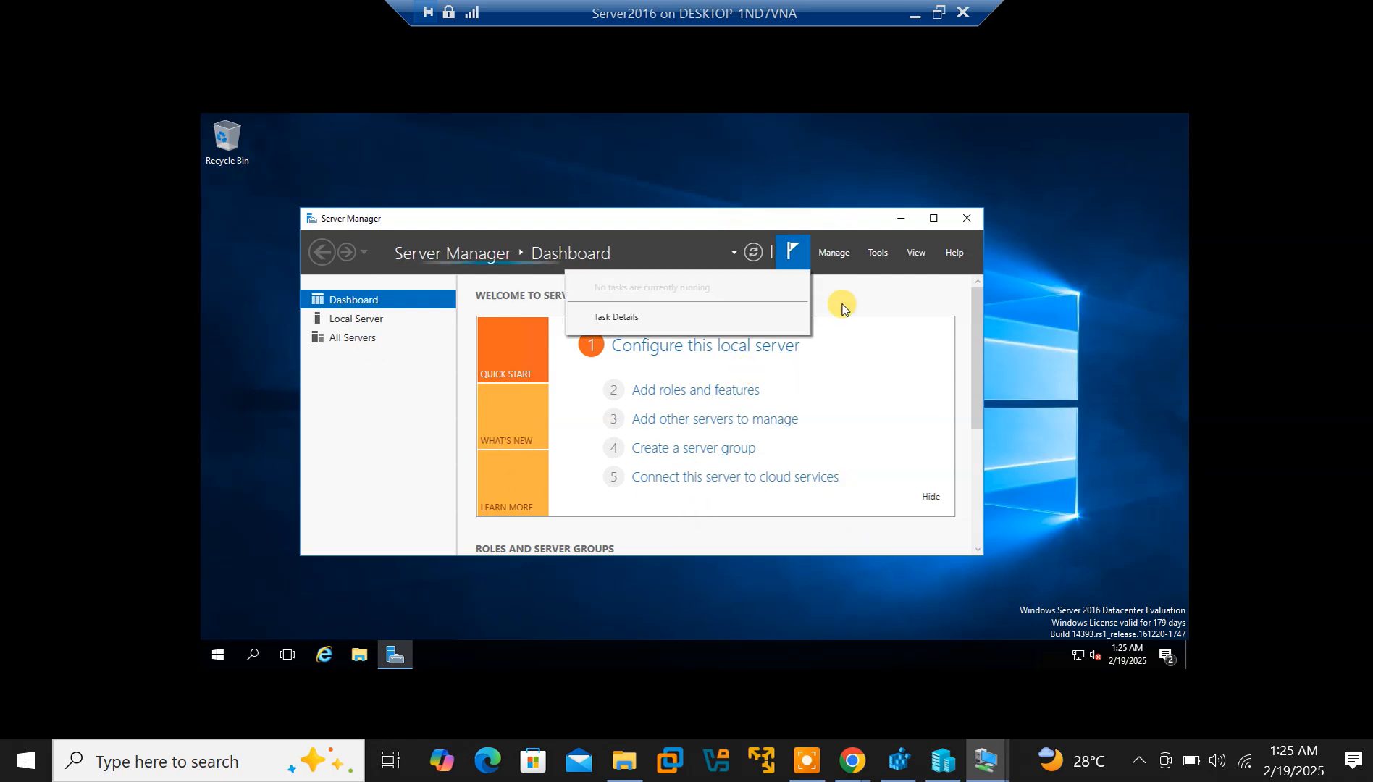
click(756, 312)
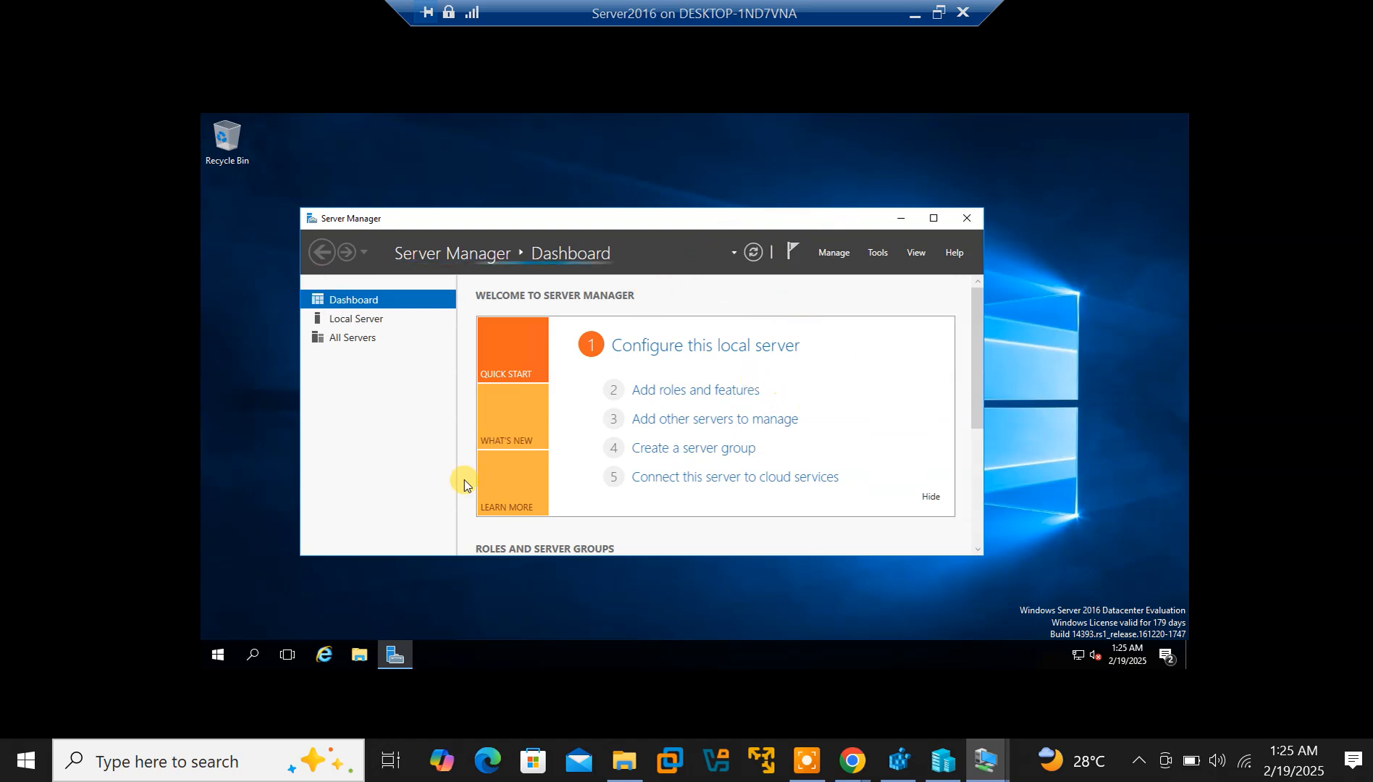
Glance at the Win10 VM again and switch back to Server2016
mouse_move(1001, 768)
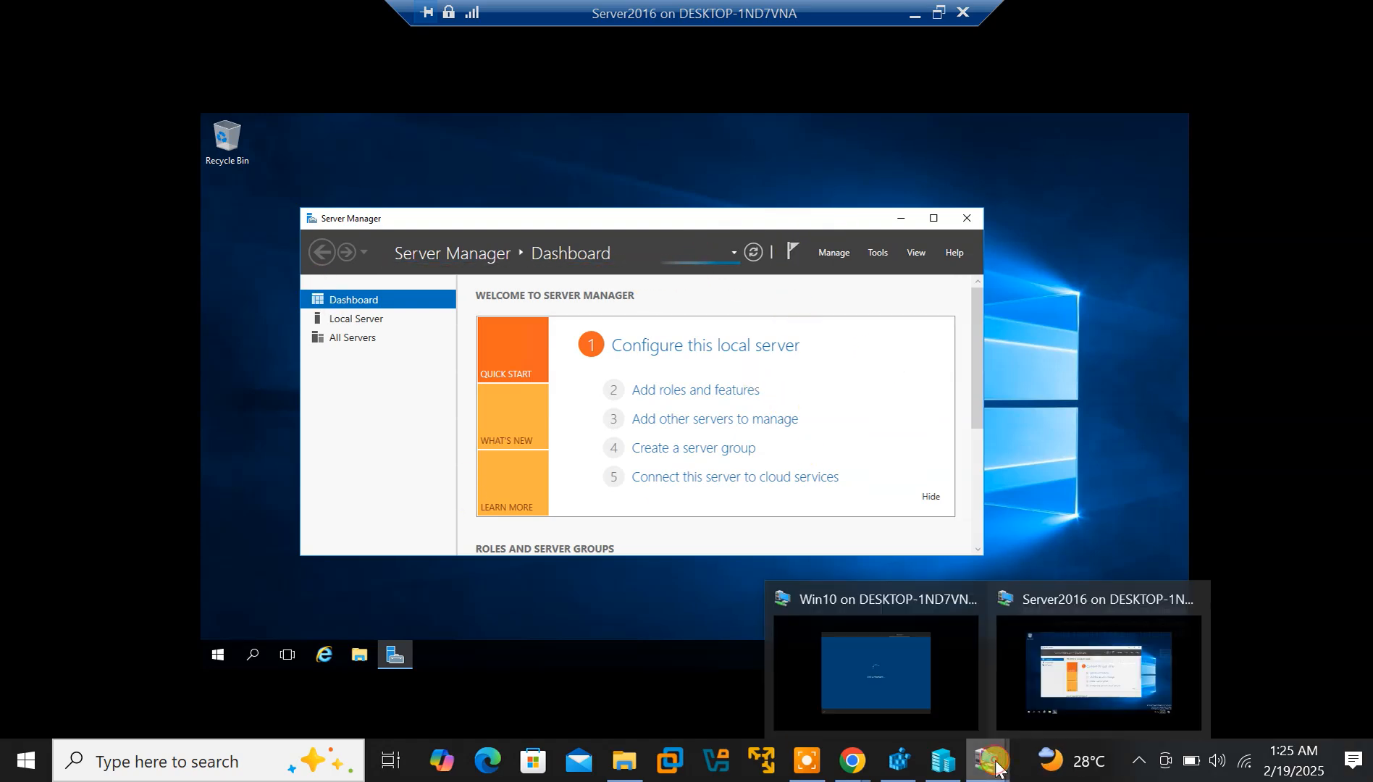
click(927, 644)
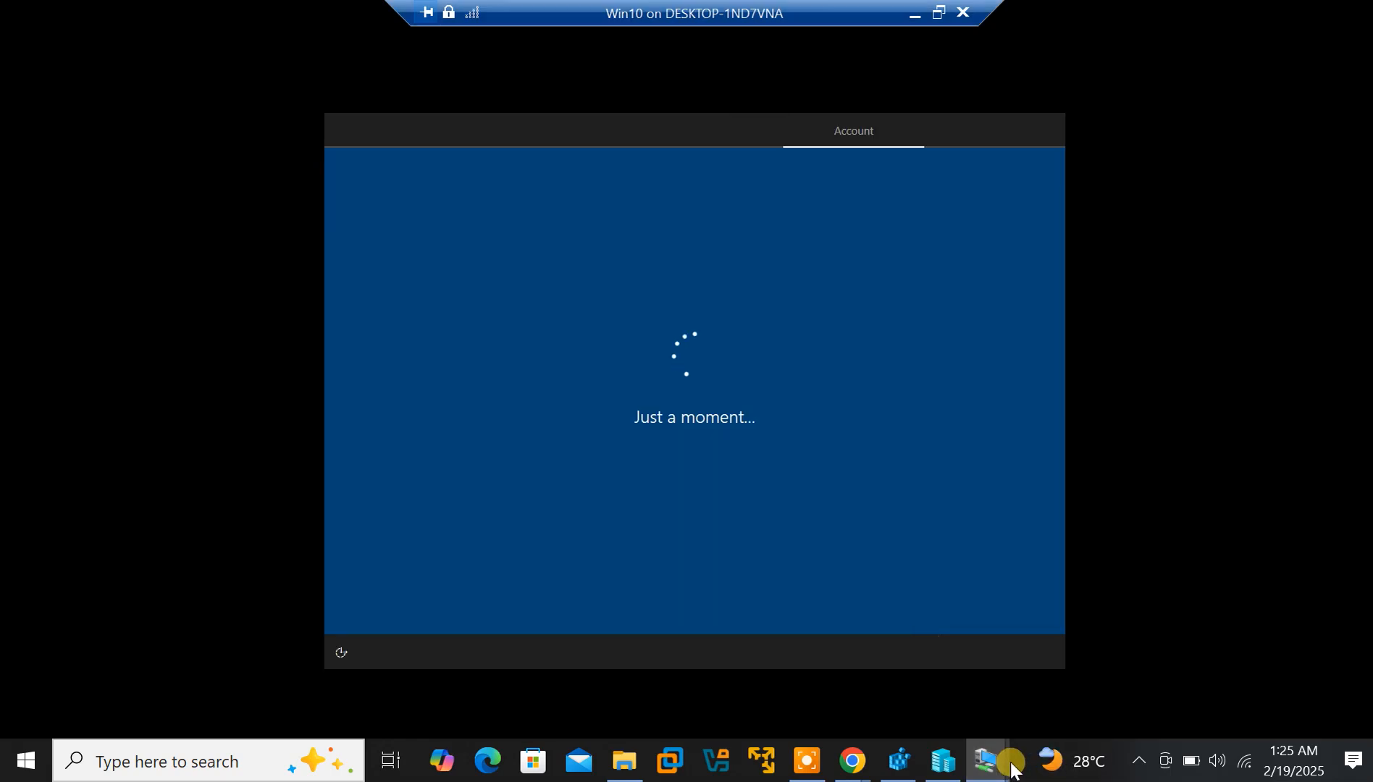
mouse_move(985, 761)
click(1109, 703)
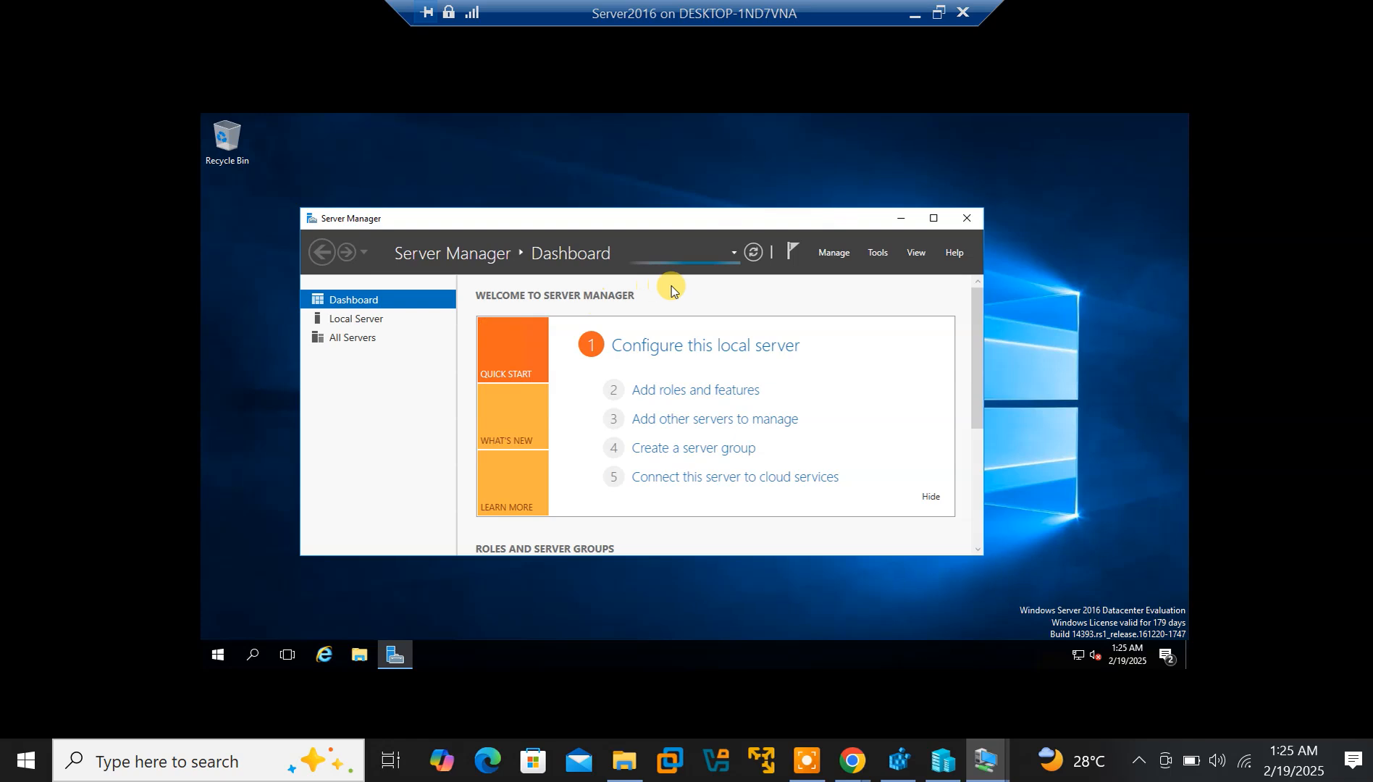
click(828, 254)
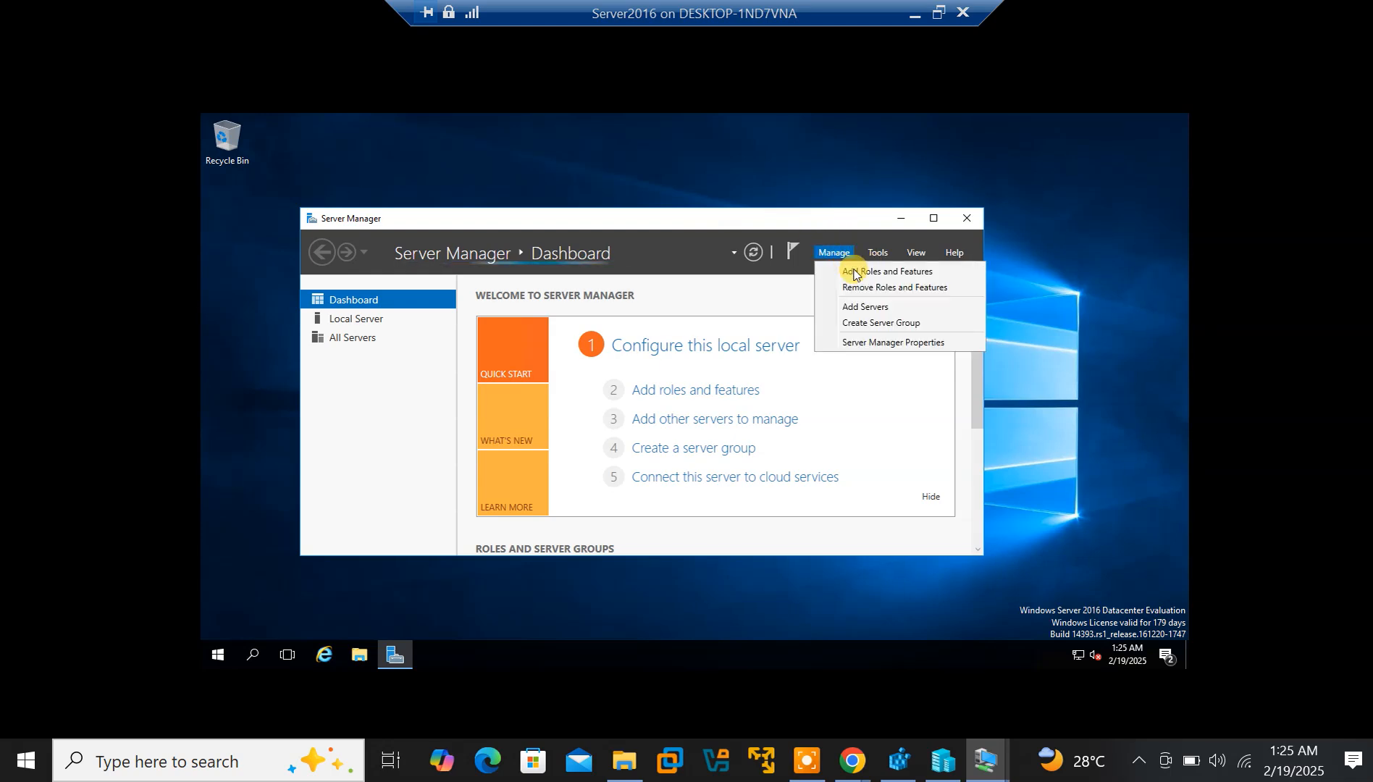
click(856, 274)
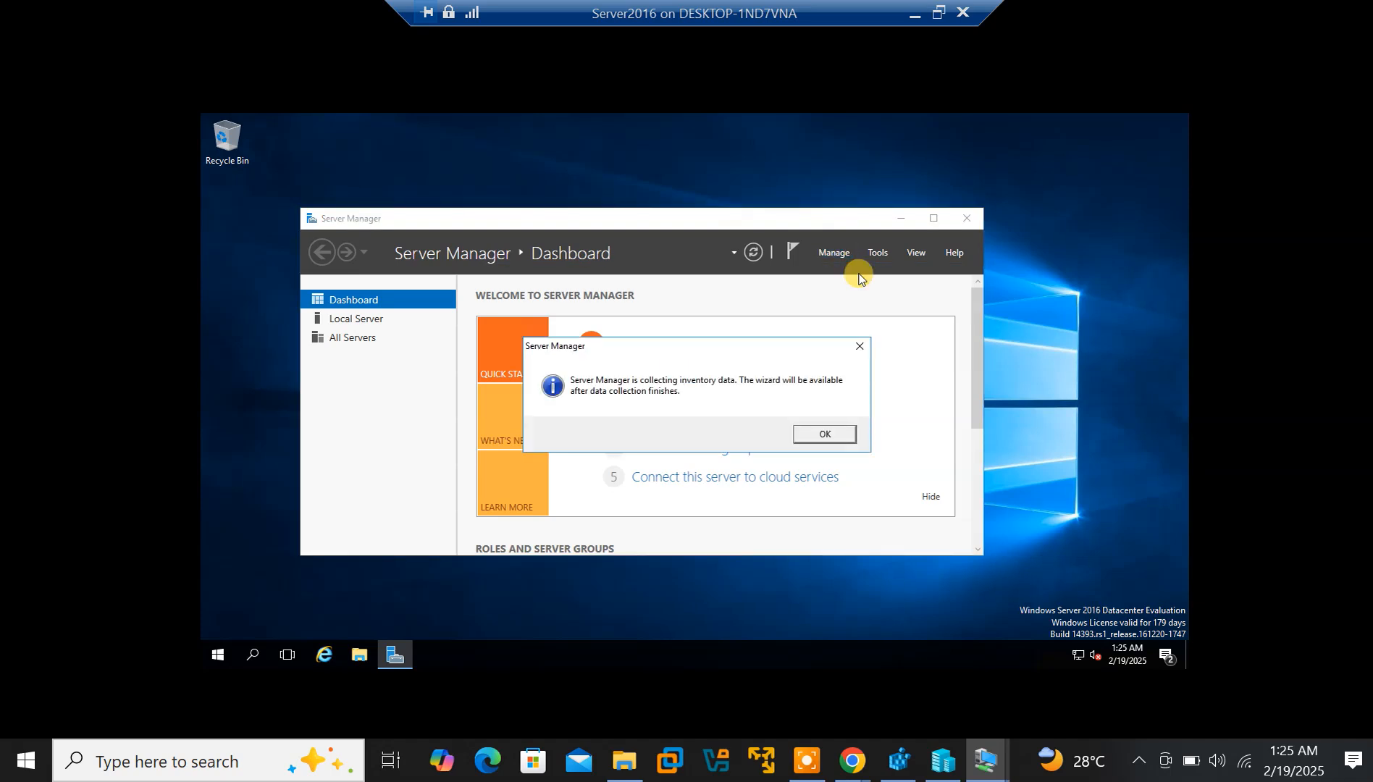
click(857, 349)
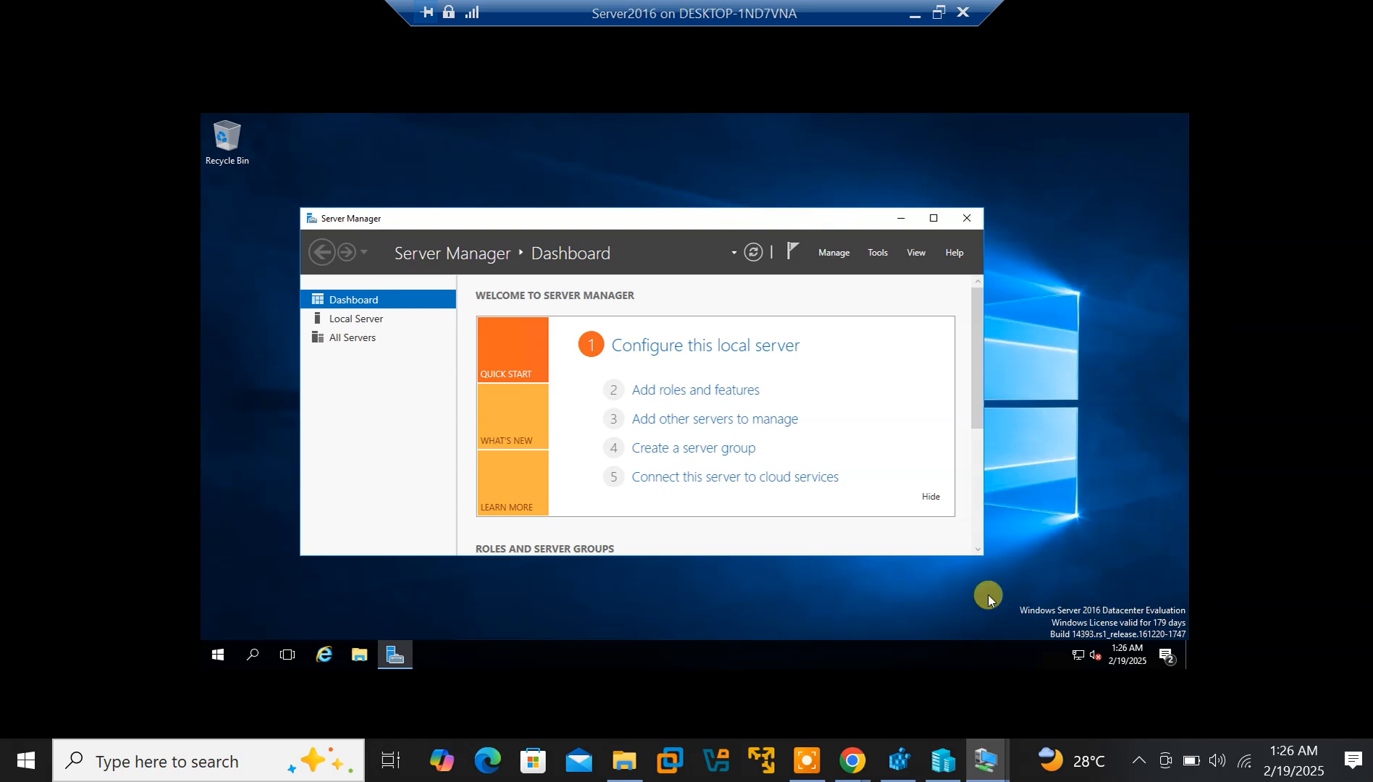
drag(1018, 612, 1115, 617)
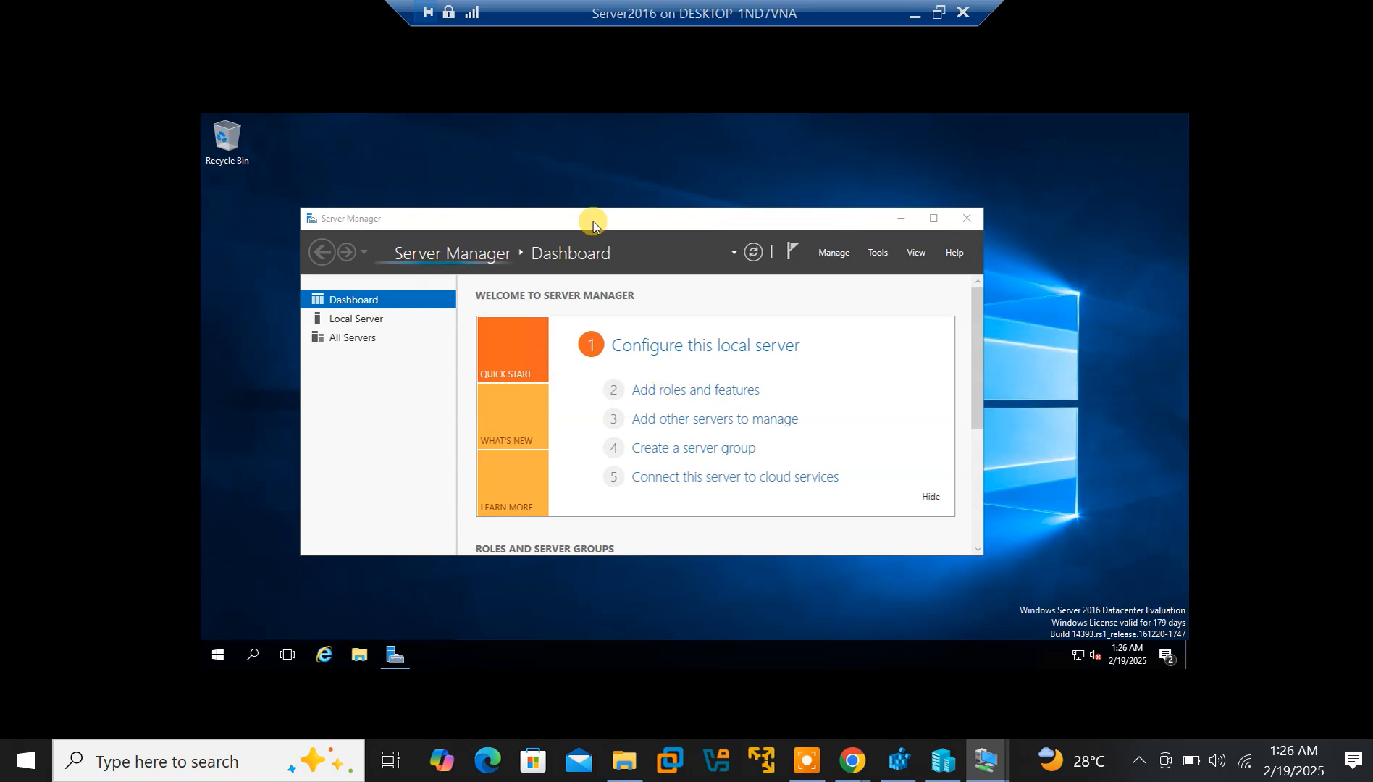
click(836, 256)
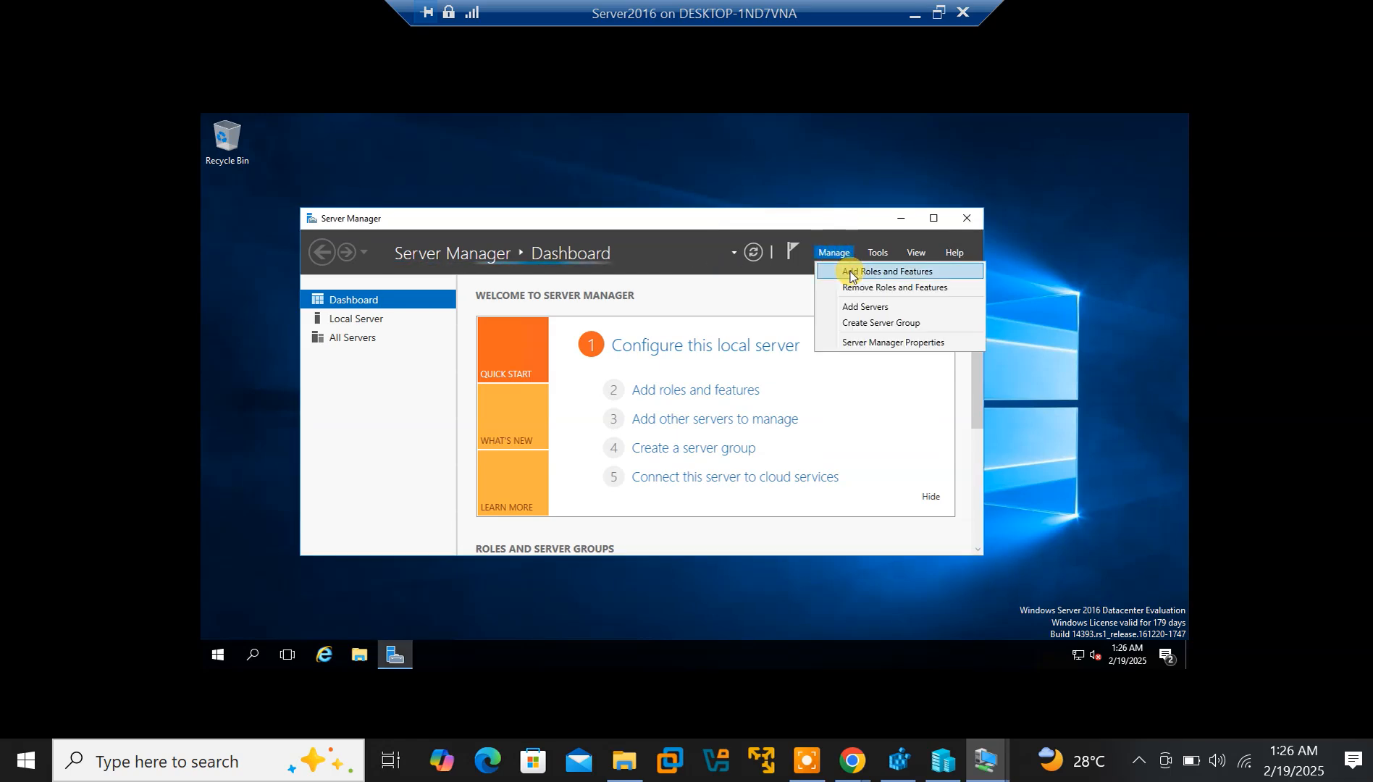
click(850, 274)
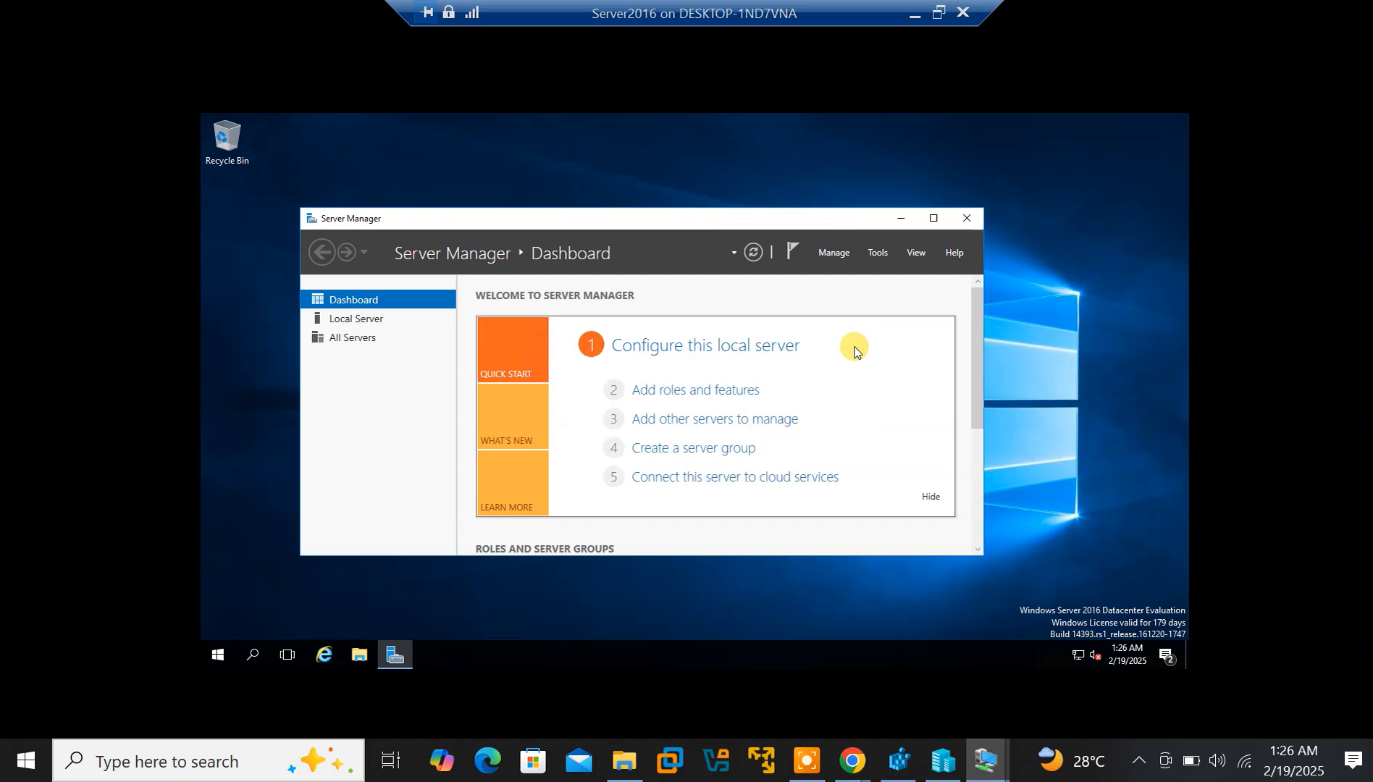
click(999, 770)
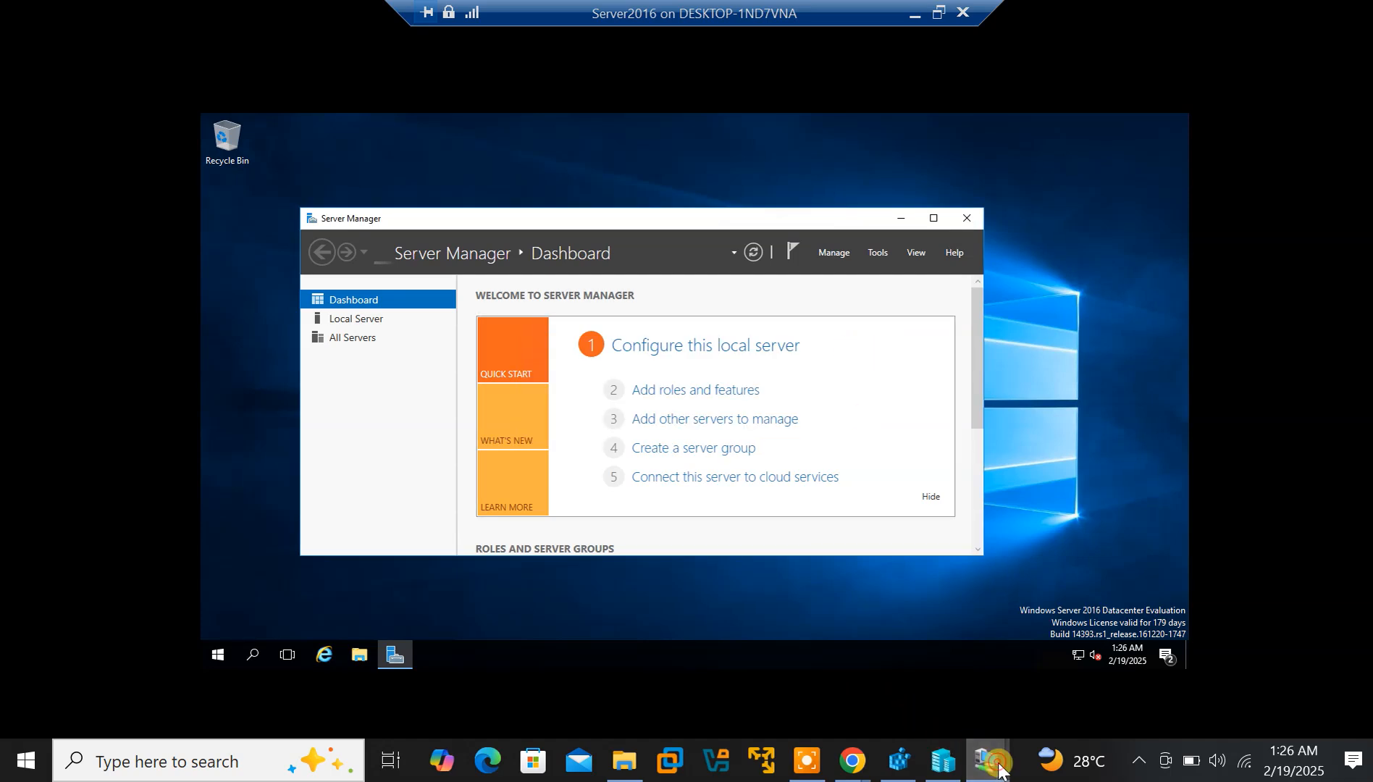
click(923, 680)
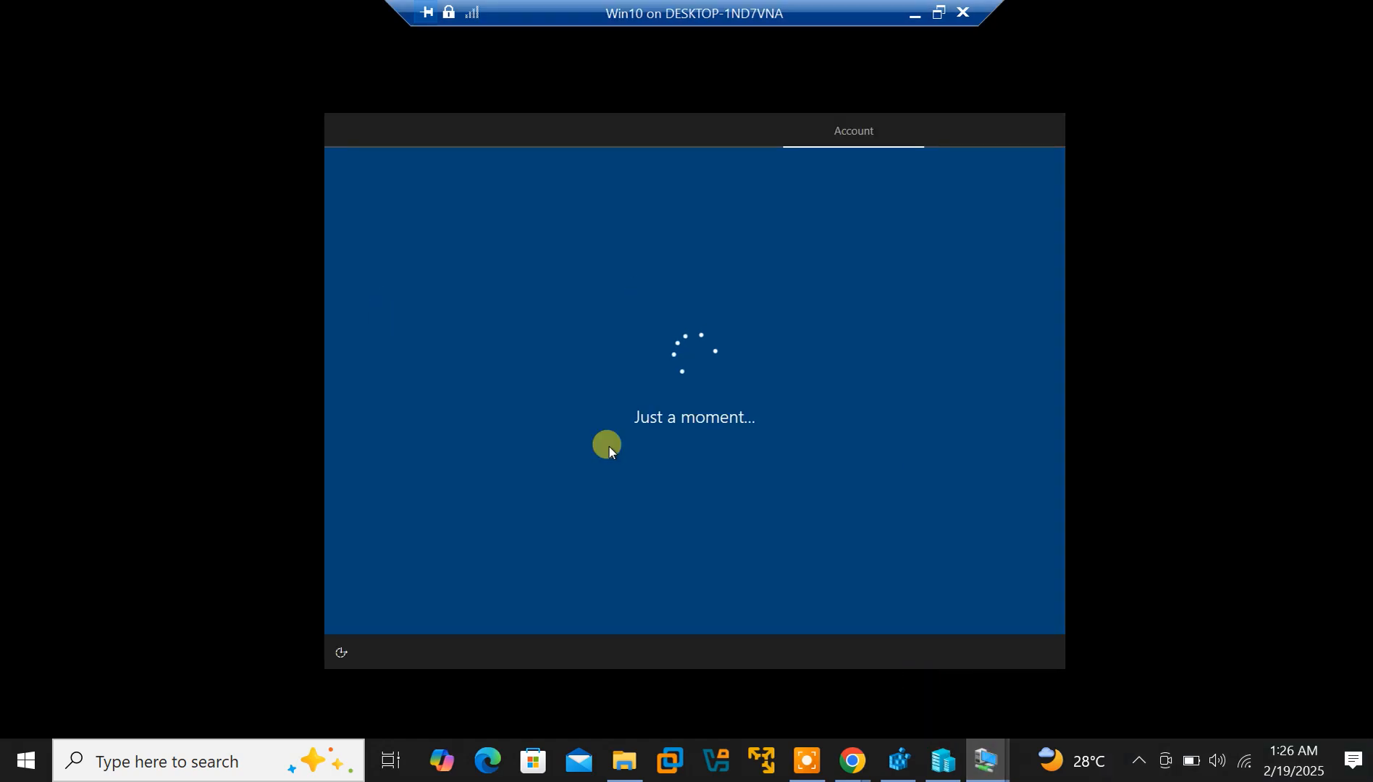
mouse_move(988, 769)
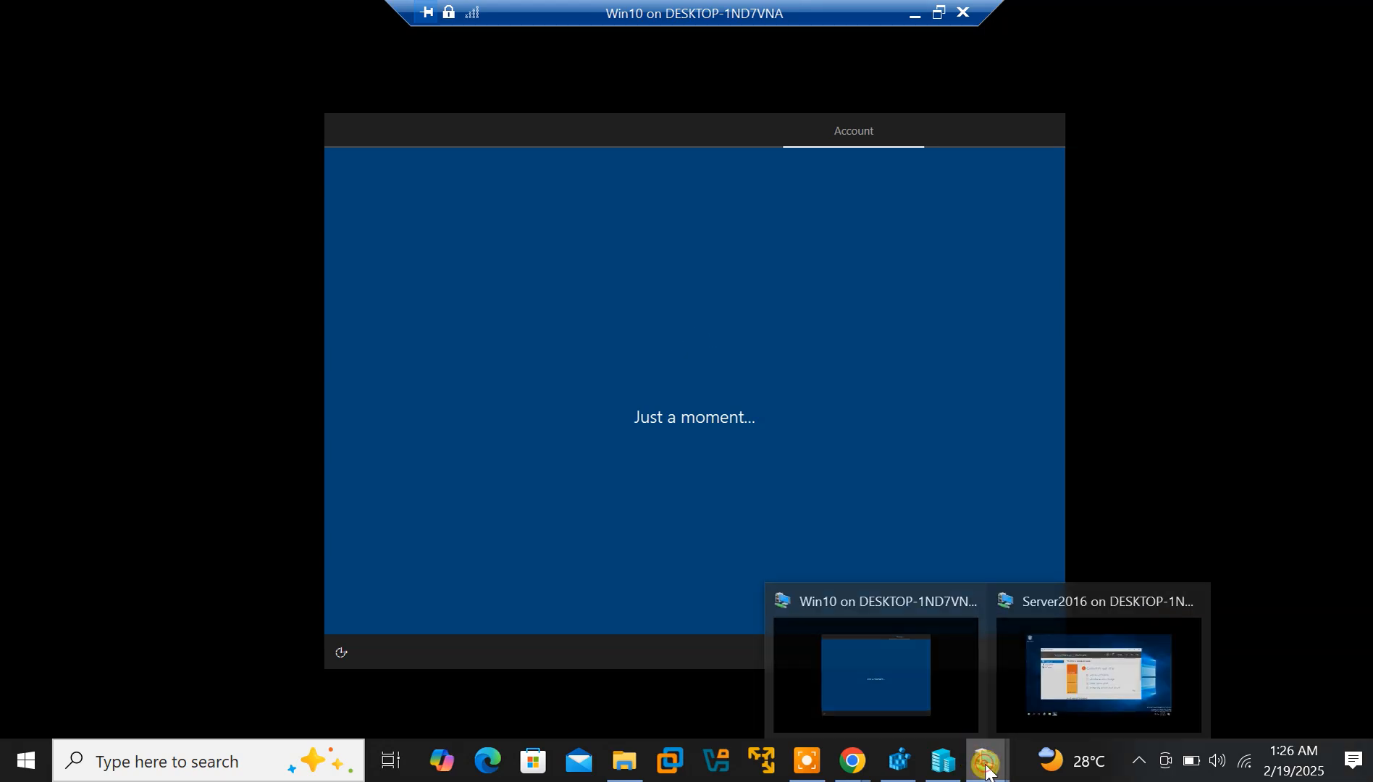
click(1070, 681)
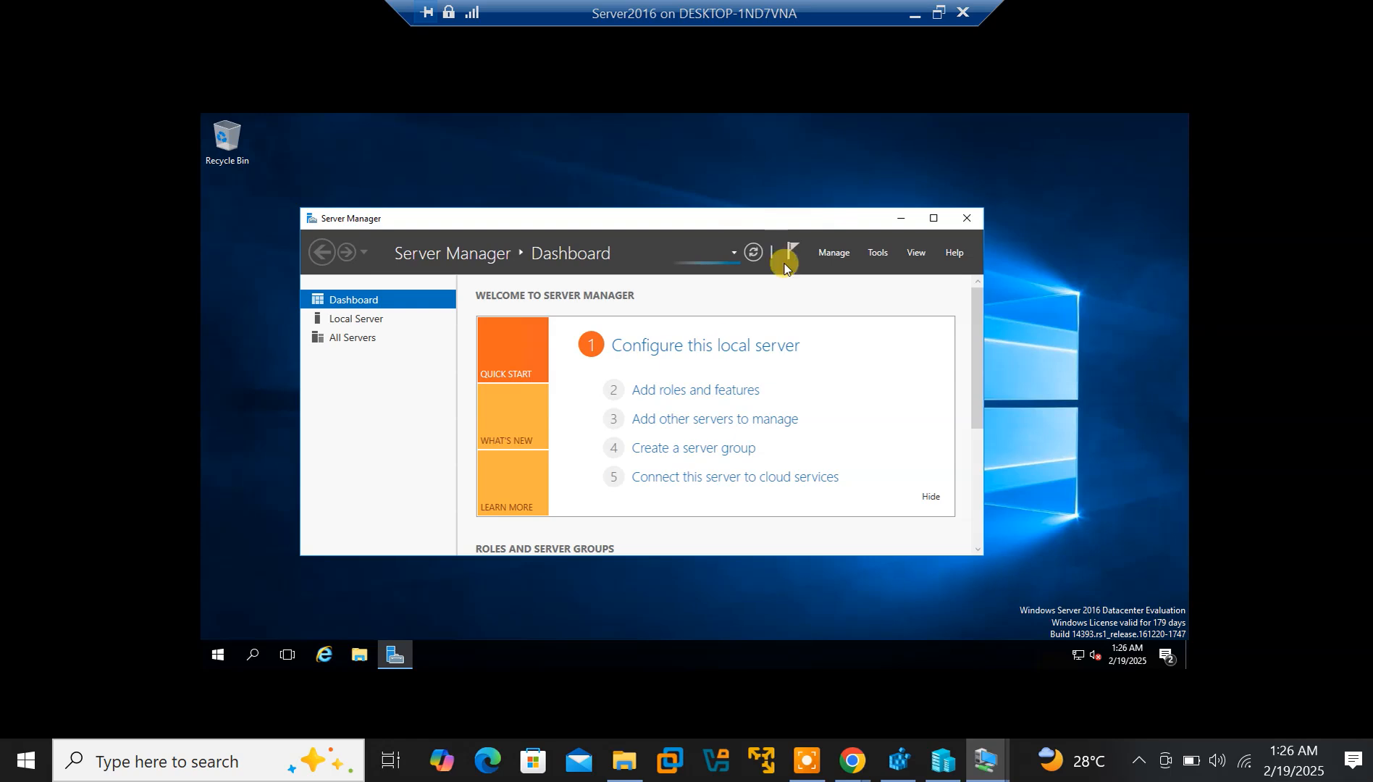
From the Server Manager notifications flag, choose 'Promote this server to a domain controller'
click(806, 760)
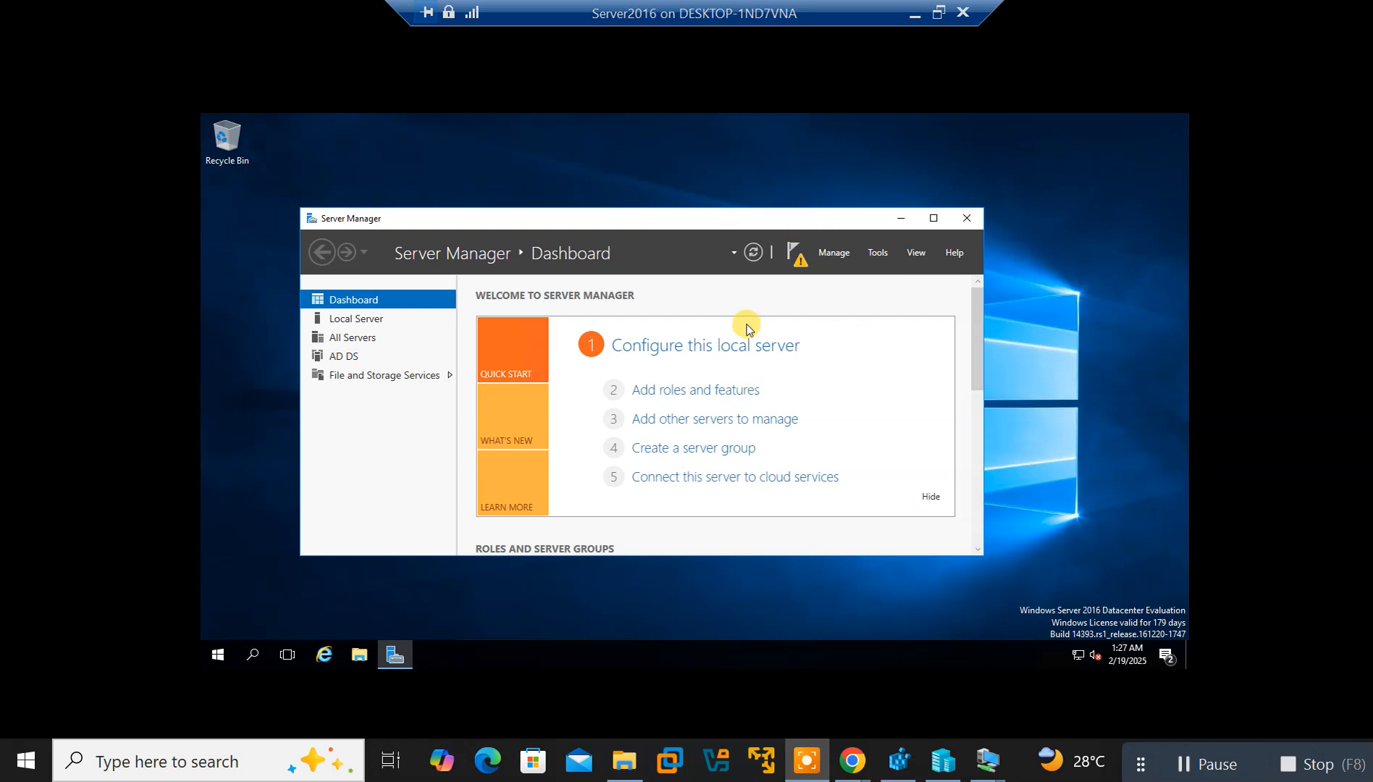
click(795, 261)
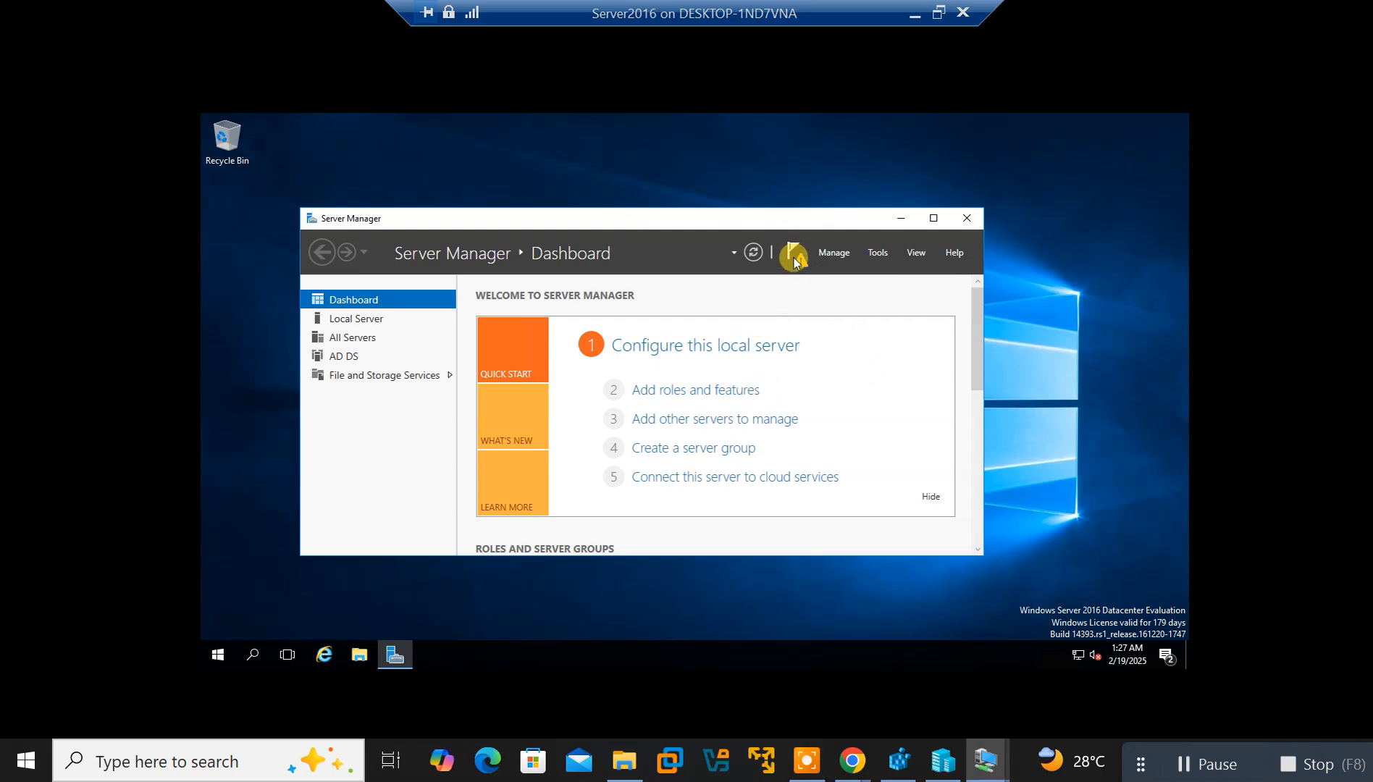
click(795, 261)
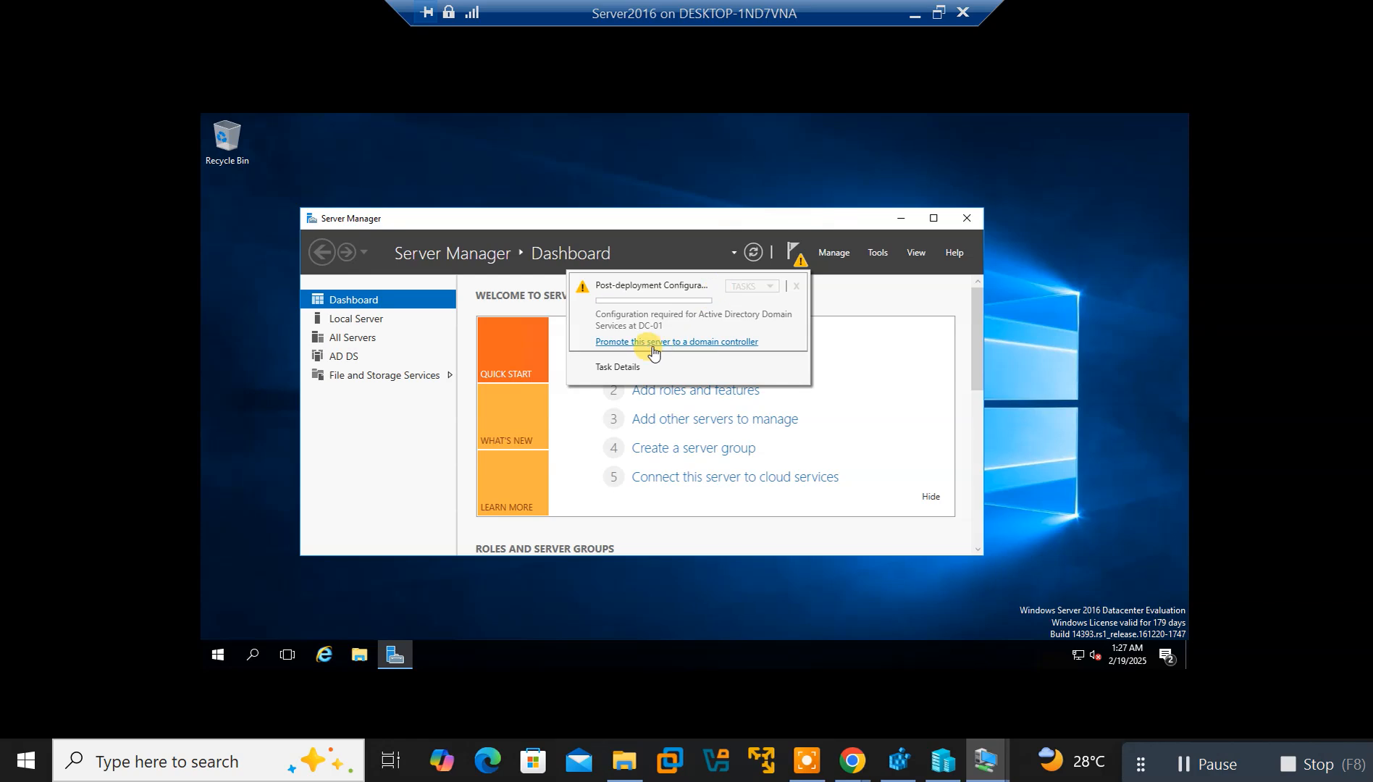
click(625, 346)
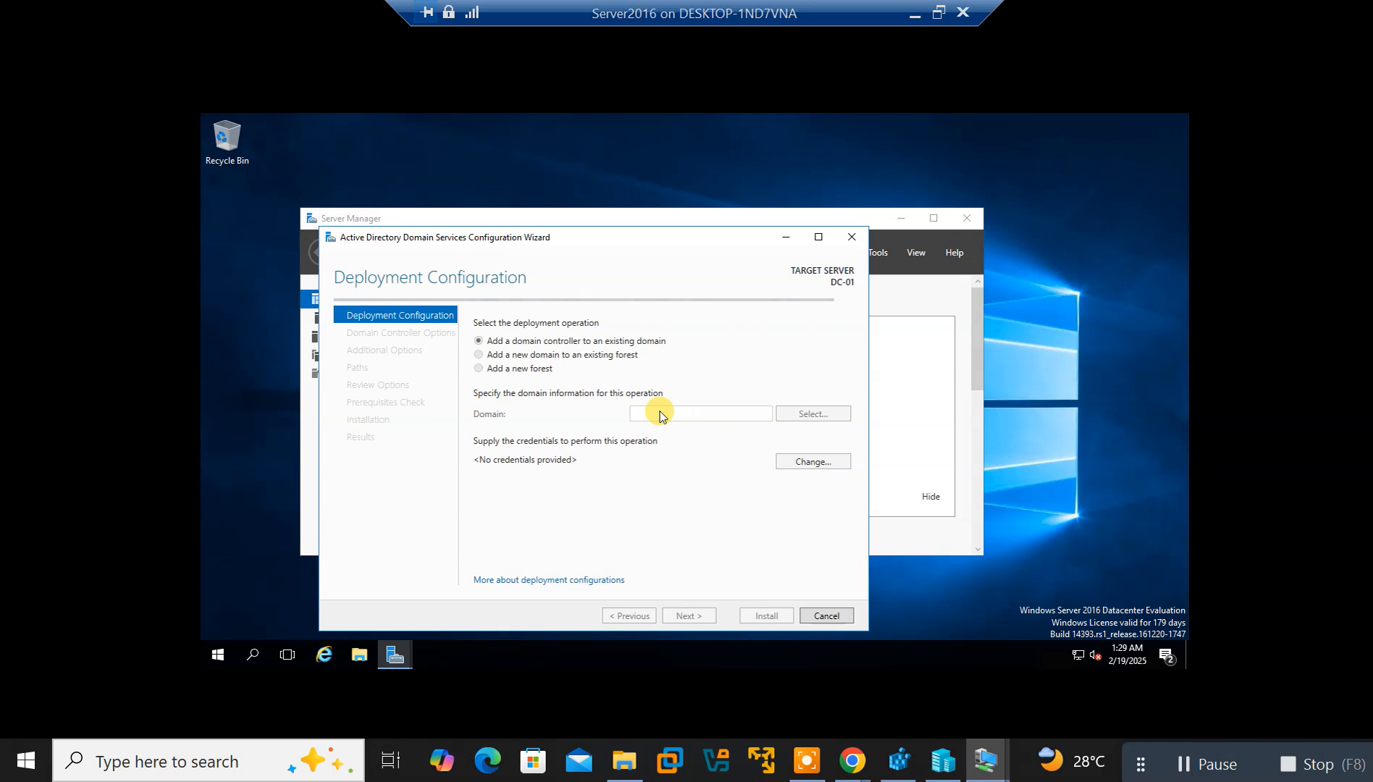
On the Win10 VM, edit the account user name and submit it, which setup rejects
mouse_move(986, 759)
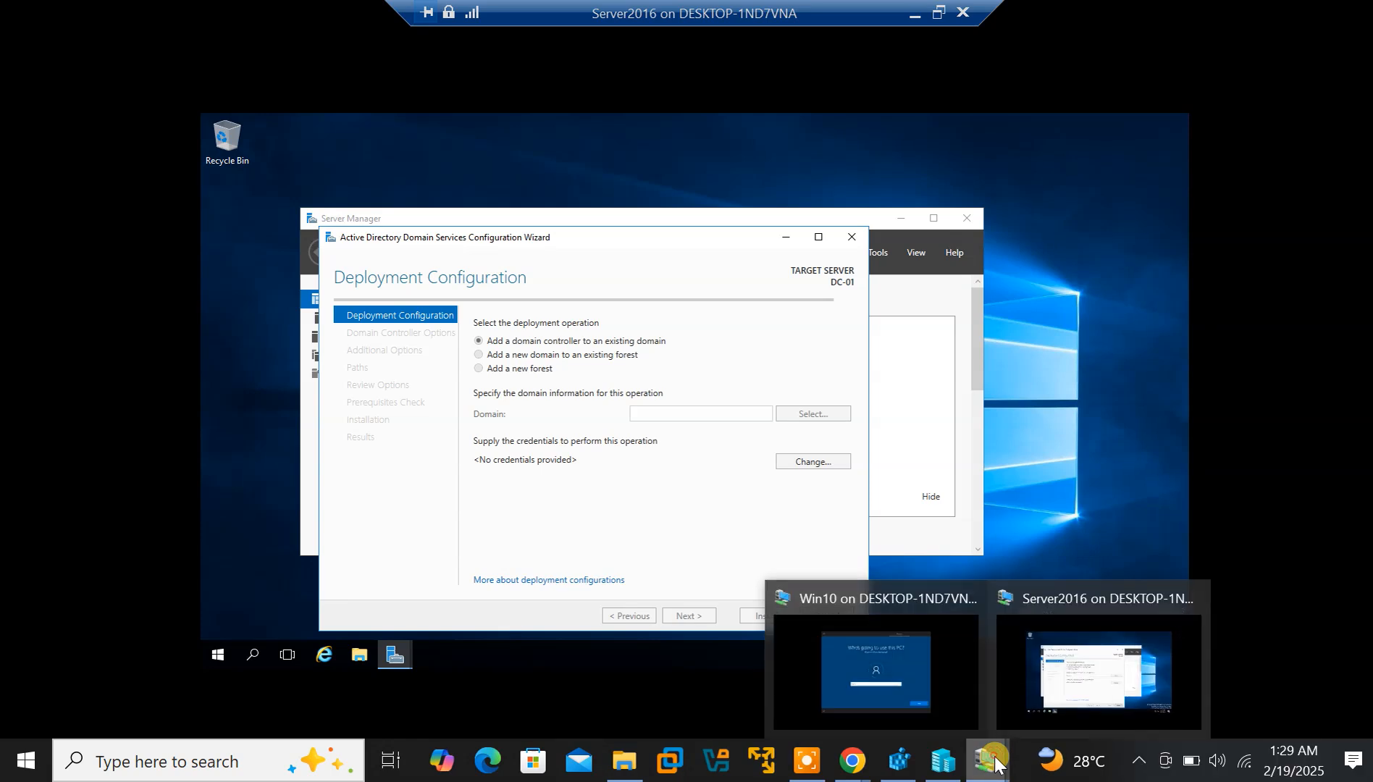
click(901, 678)
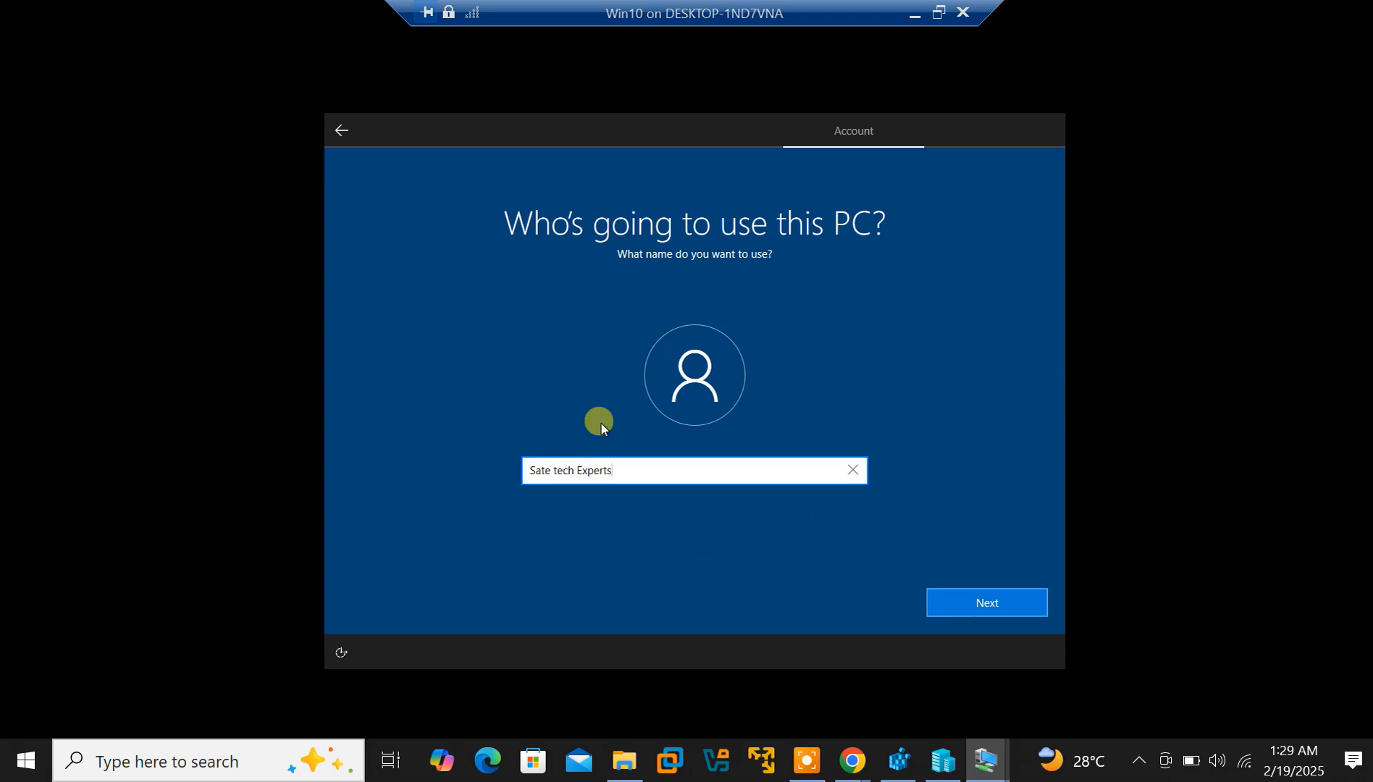
click(557, 466)
key(BackSpace)
text(T)
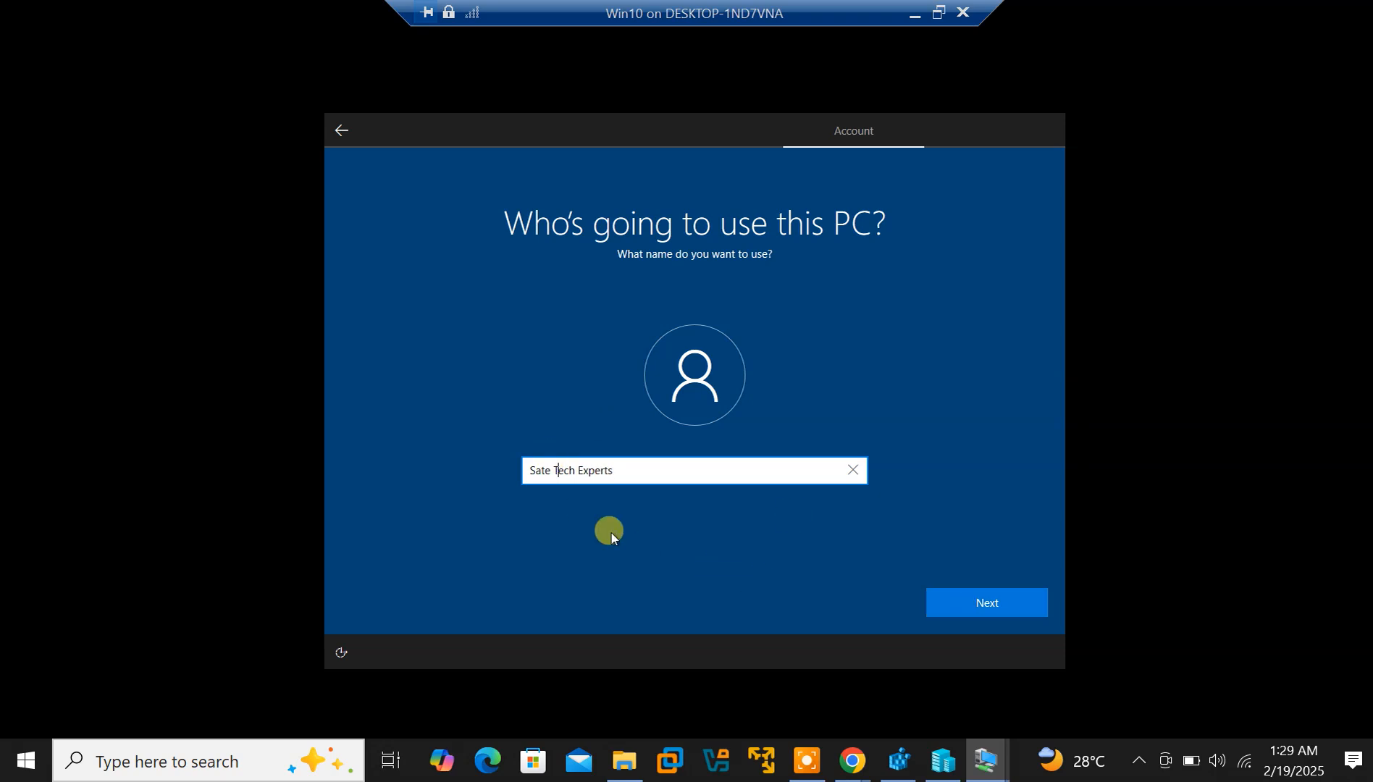
click(979, 602)
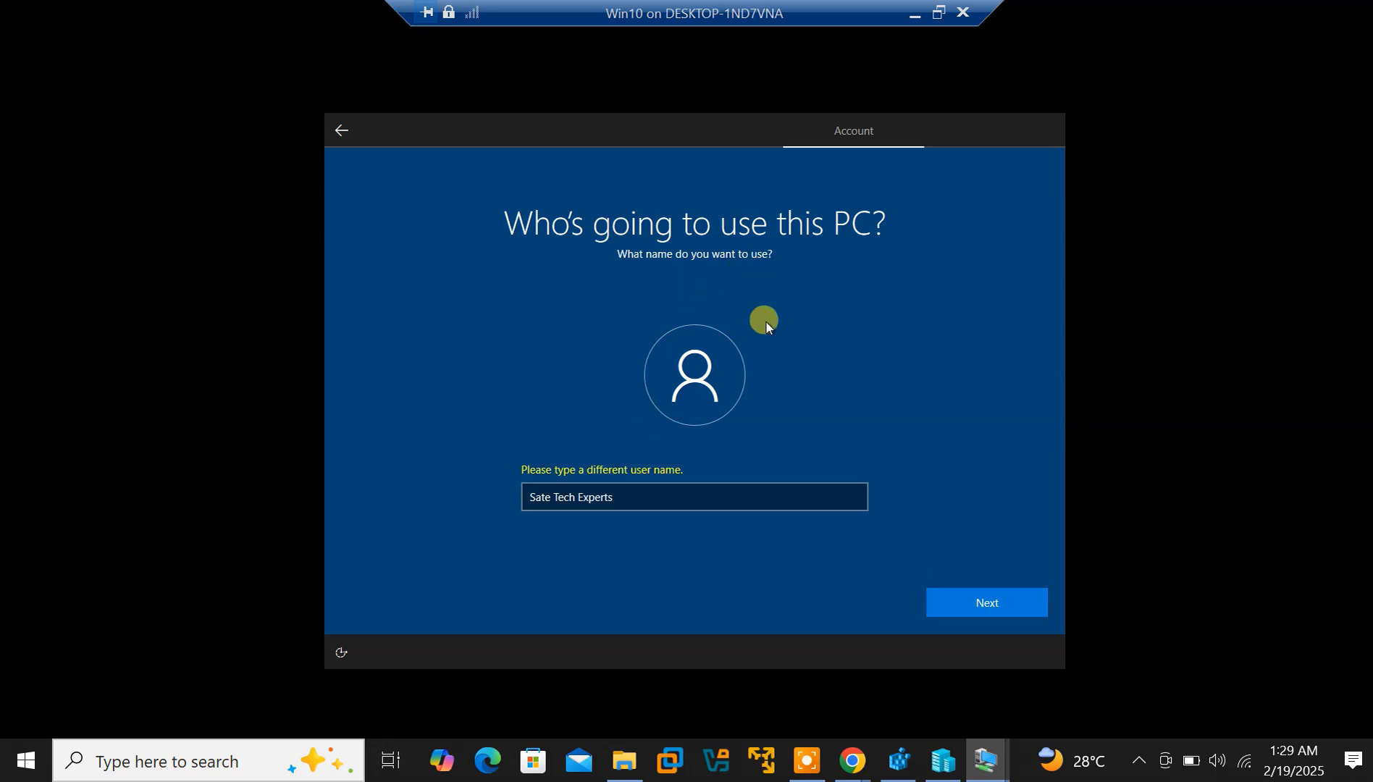
Replace the spaces in the user name with hyphens and submit it
click(618, 495)
drag(620, 496, 497, 499)
click(558, 498)
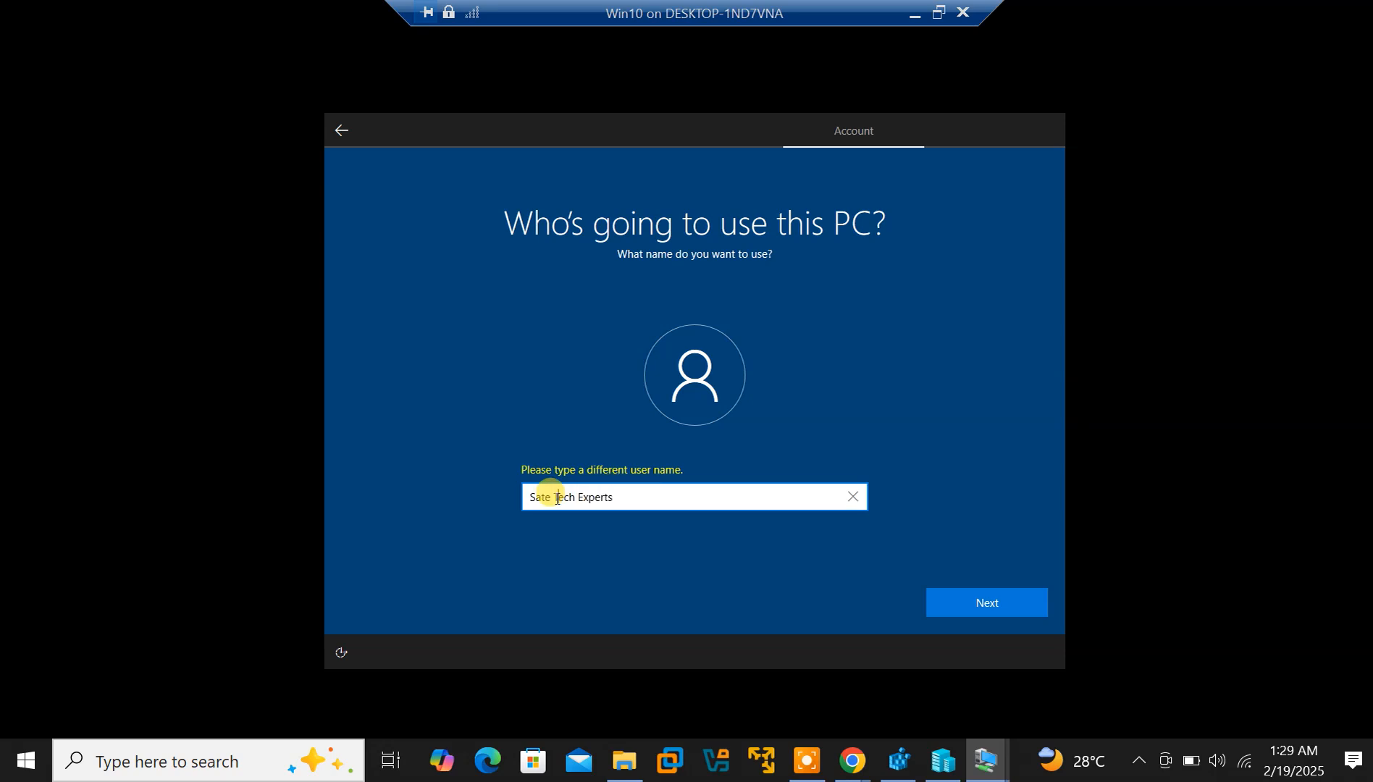
key(BackSpace)
text(-)
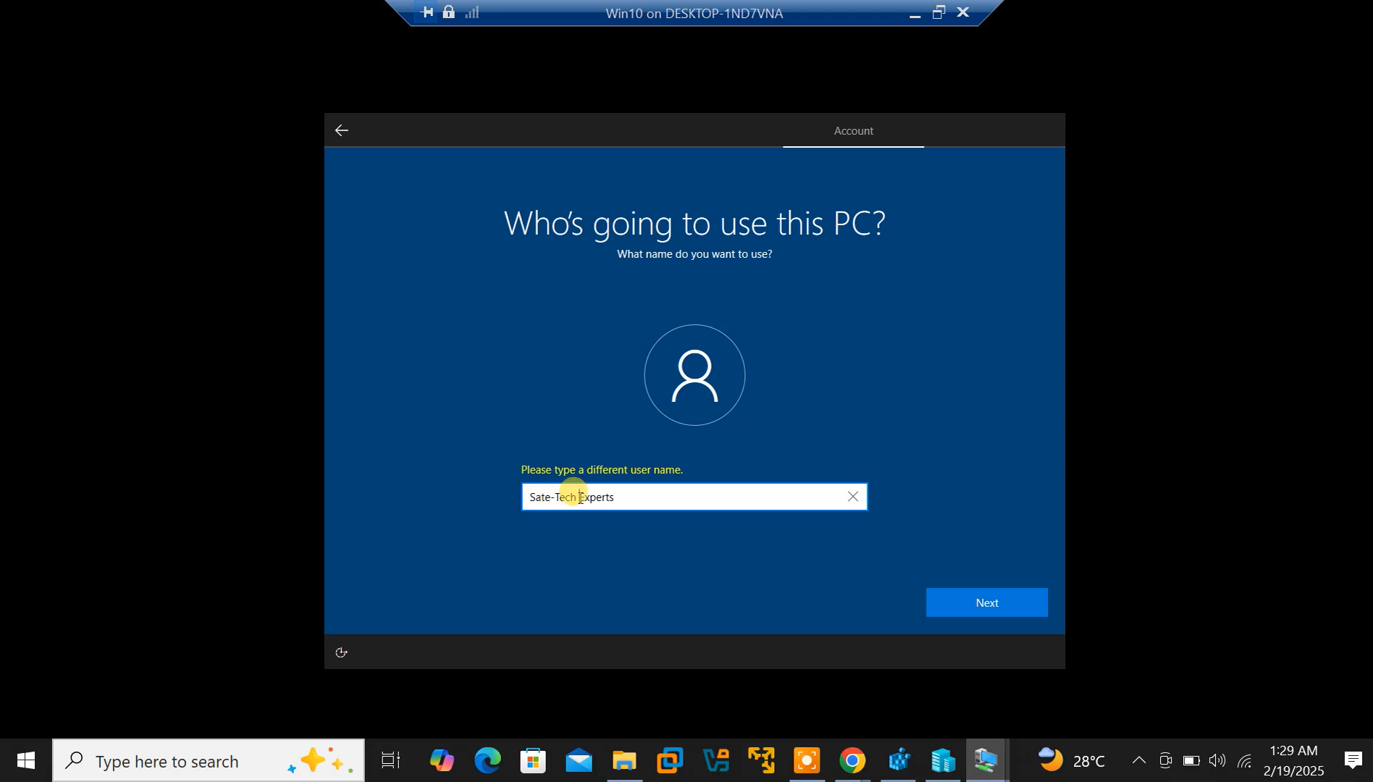
key(BackSpace)
text(-)
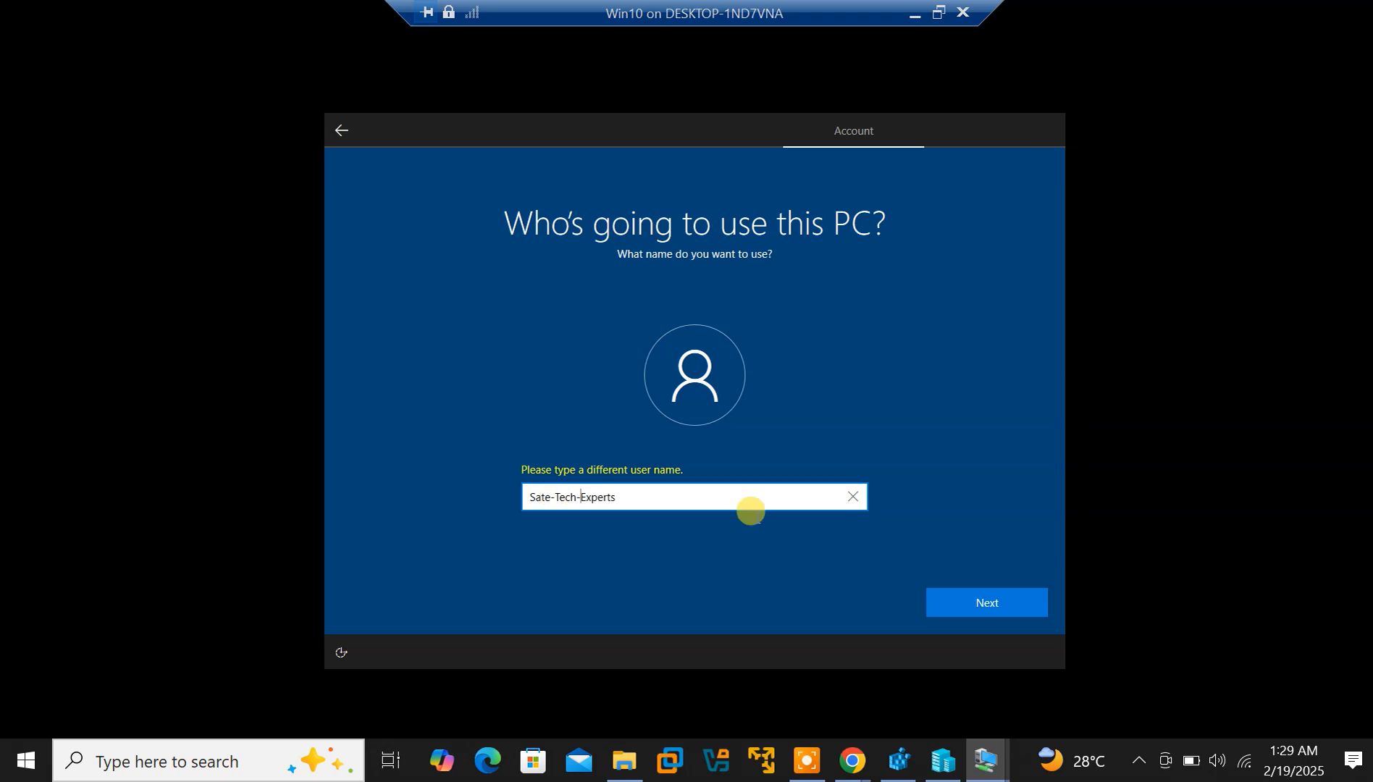
click(977, 609)
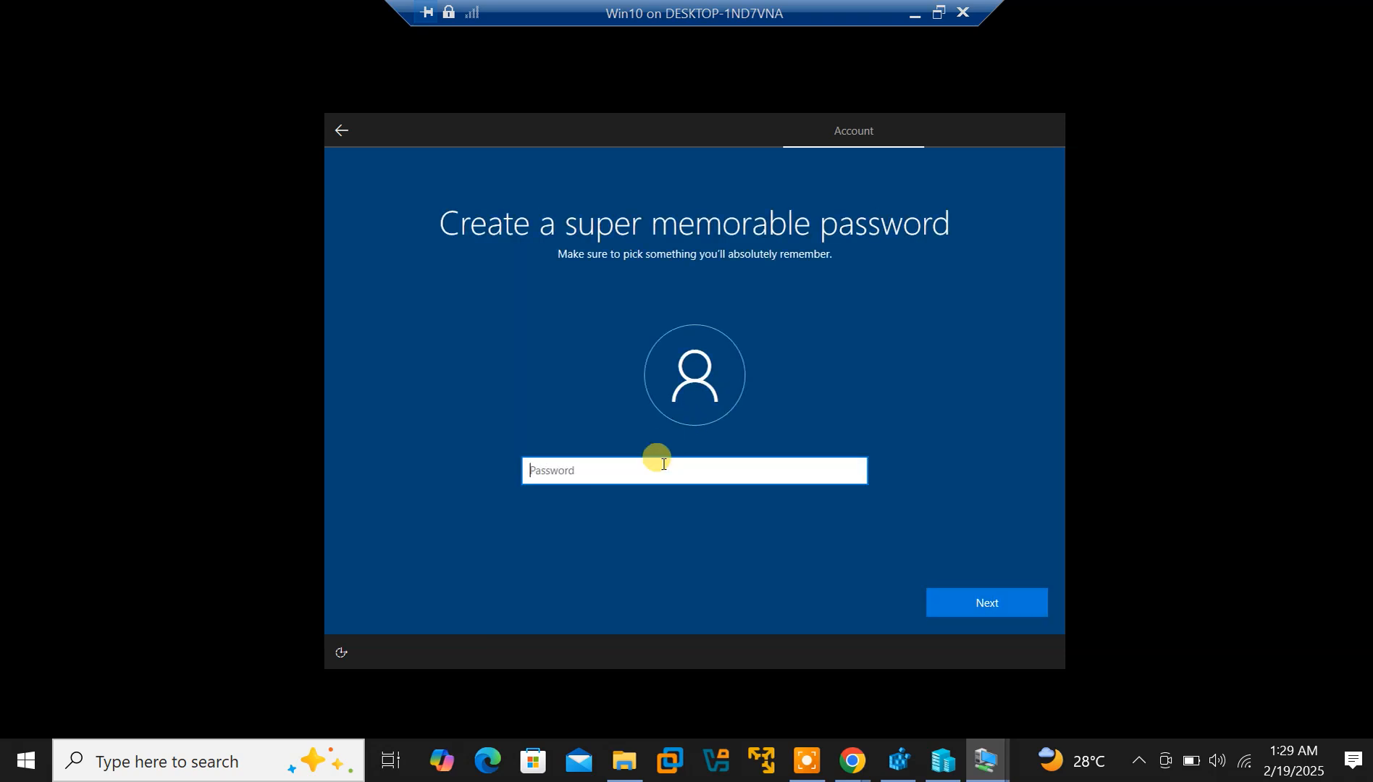
Enter the account password and confirm it
text(••••••••••••••)
key(Return)
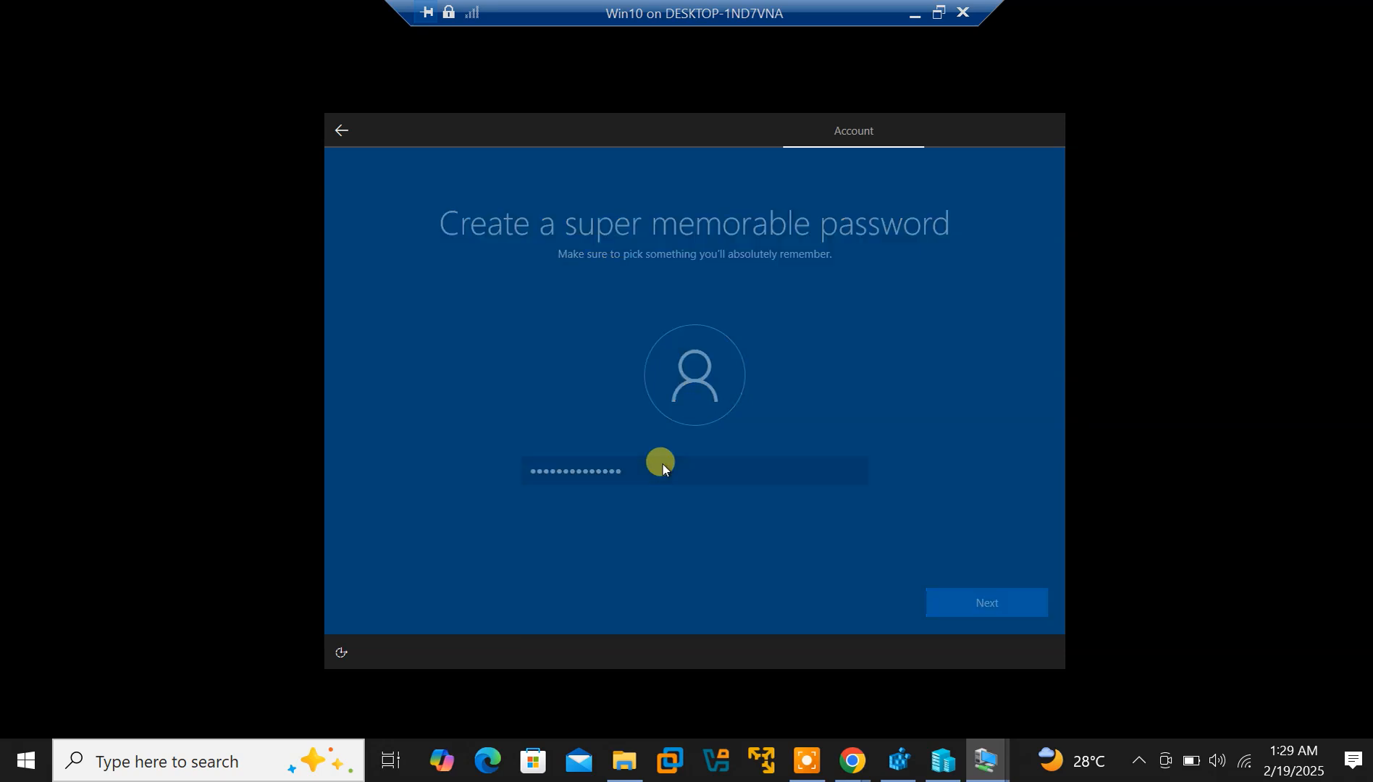
text(••••••••••••••)
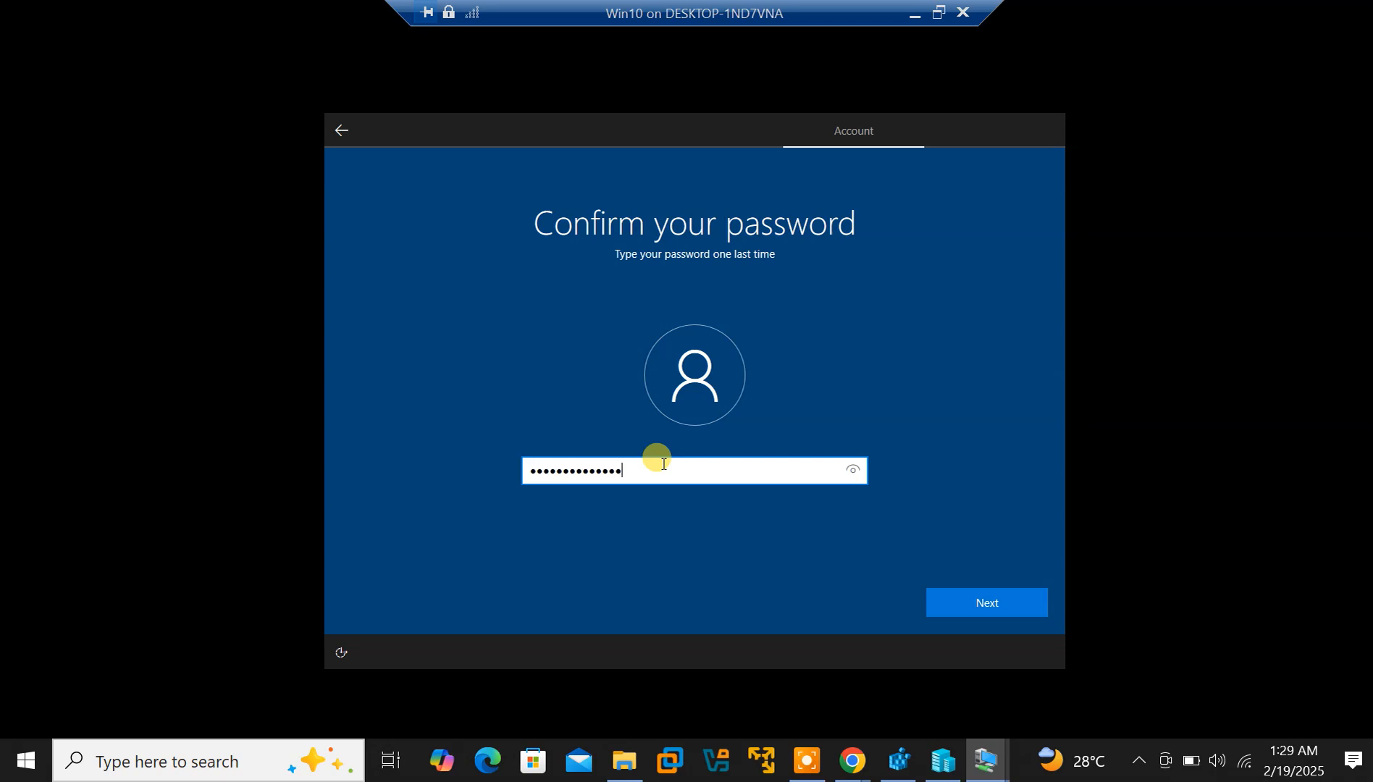
key(Return)
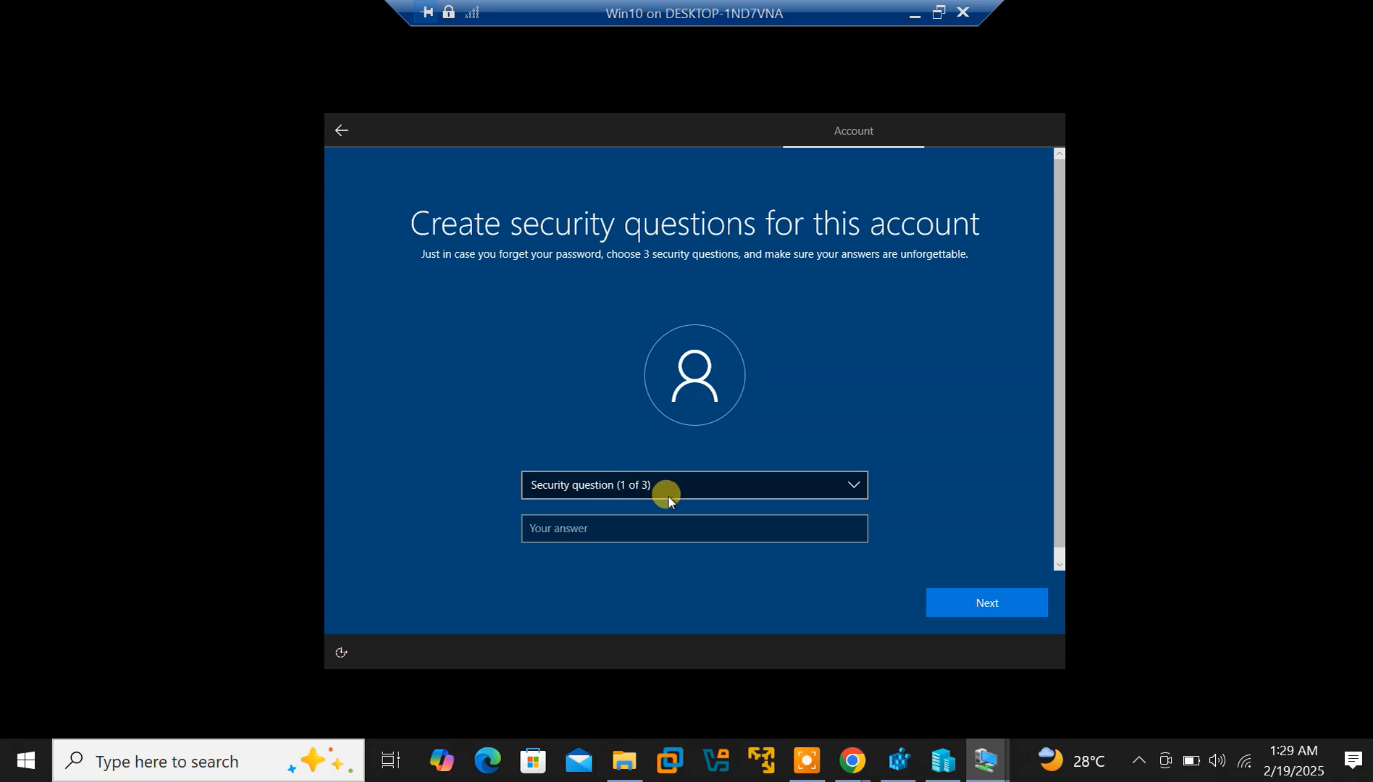
Set security question 1 to the first pet's name with its answer
click(731, 493)
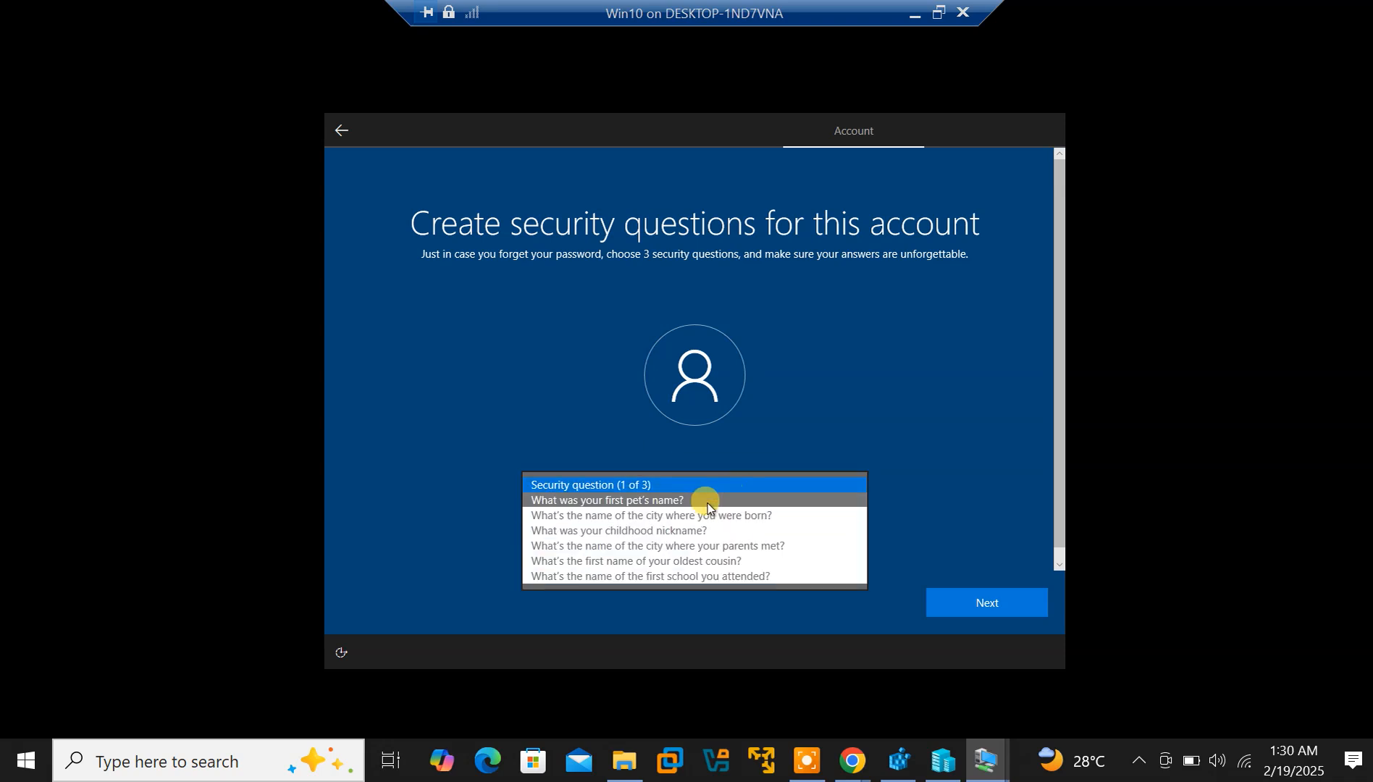
click(694, 499)
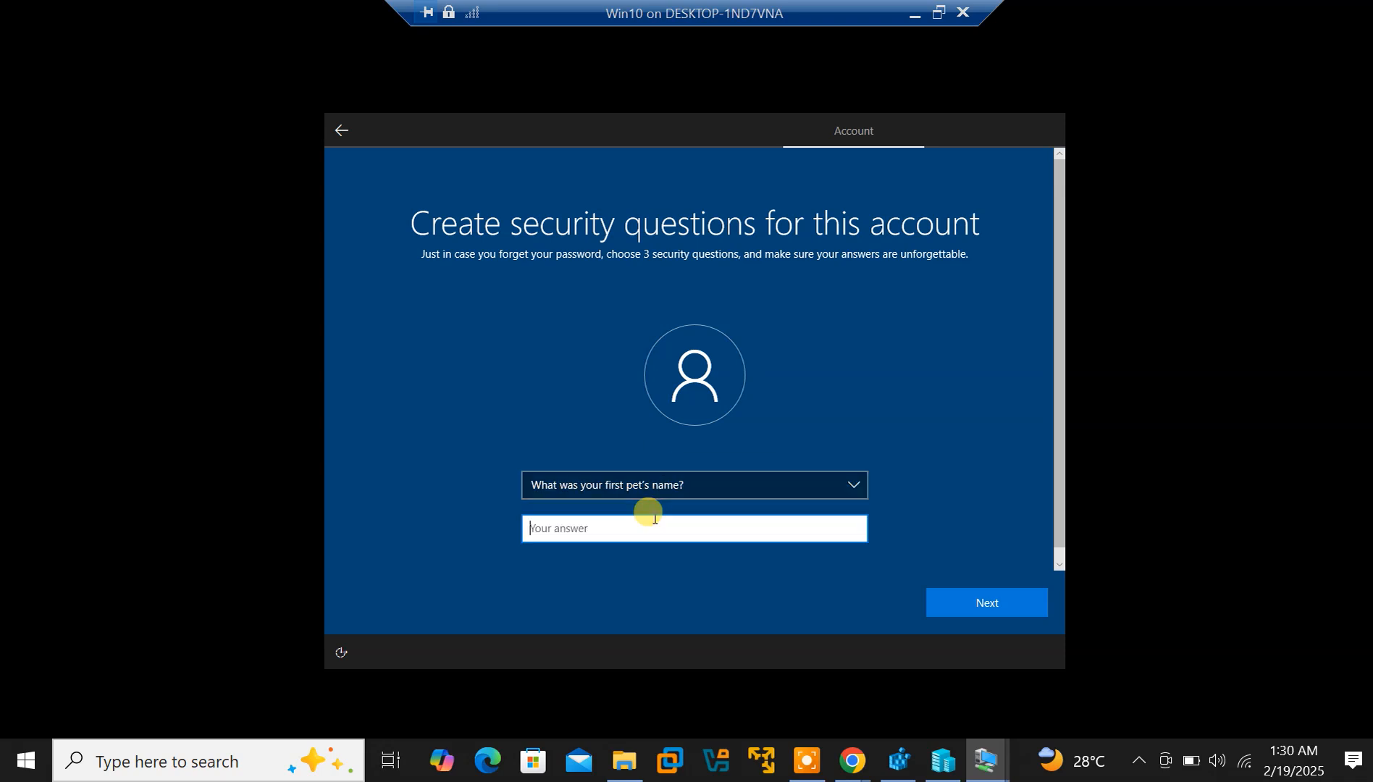
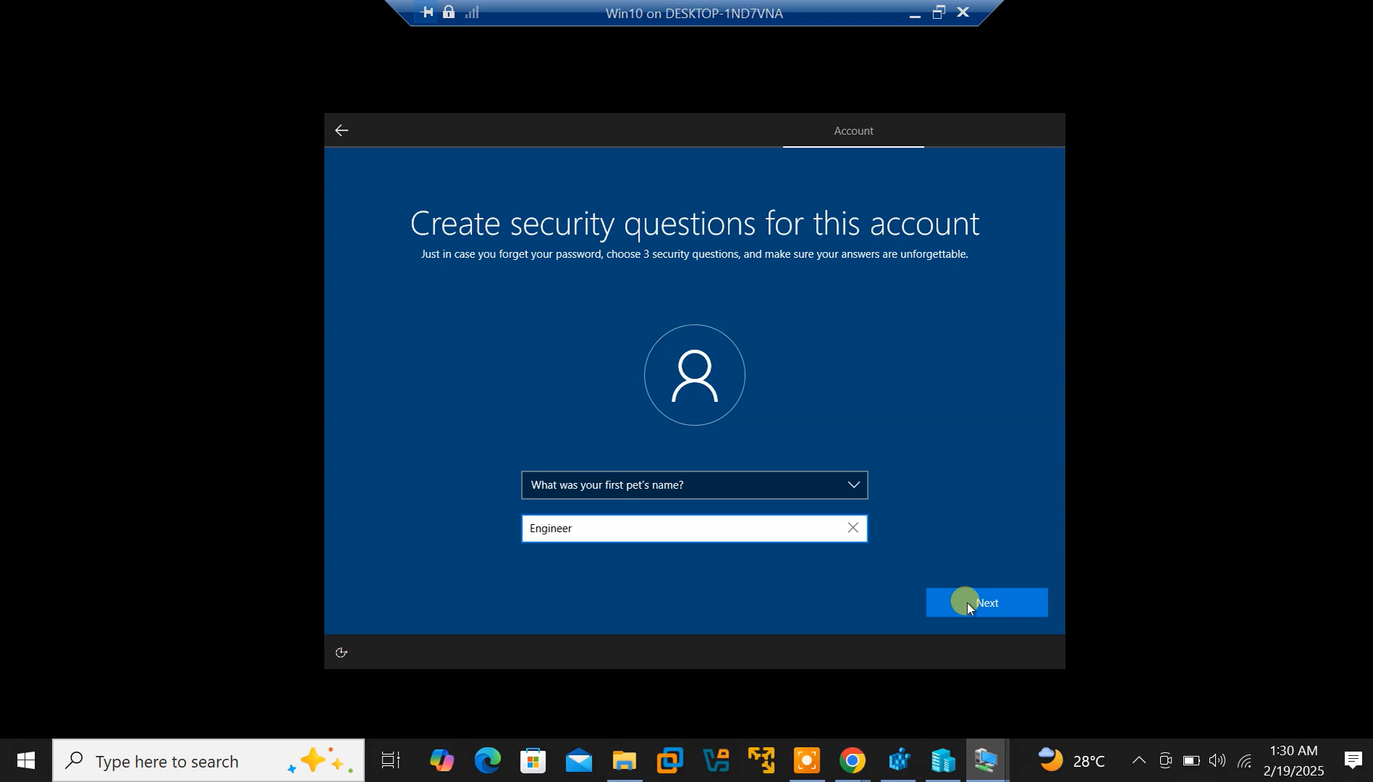
click(967, 606)
Set security question 2 to the oldest cousin's first name with its answer
click(760, 485)
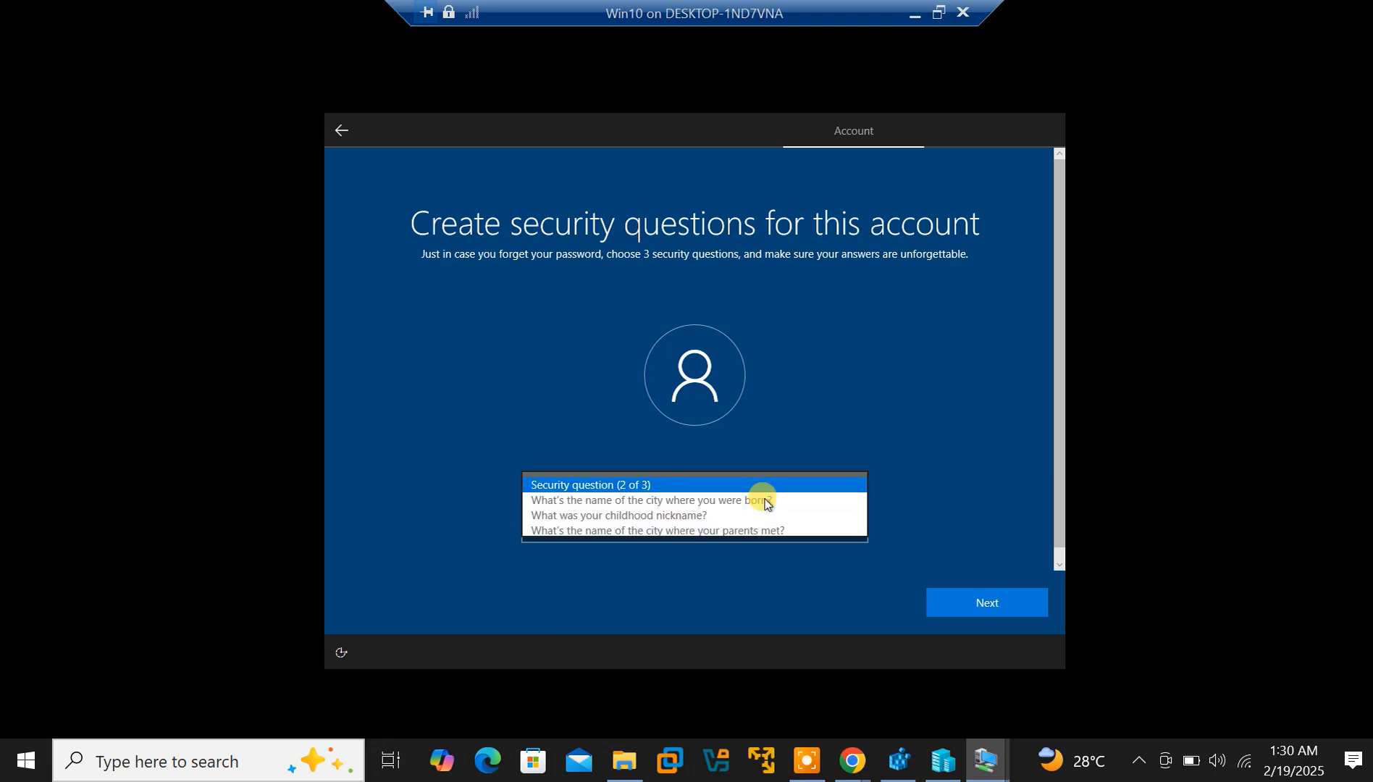
click(711, 551)
click(659, 528)
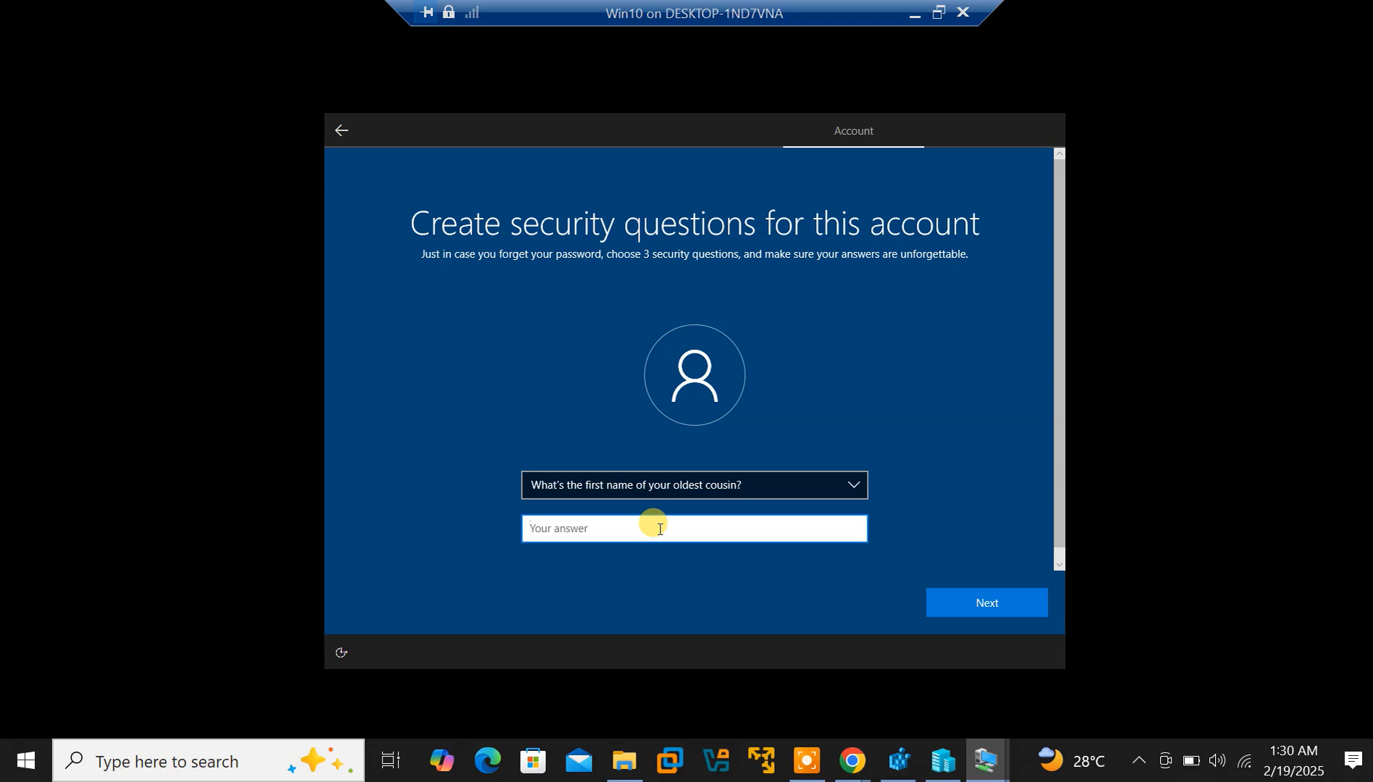
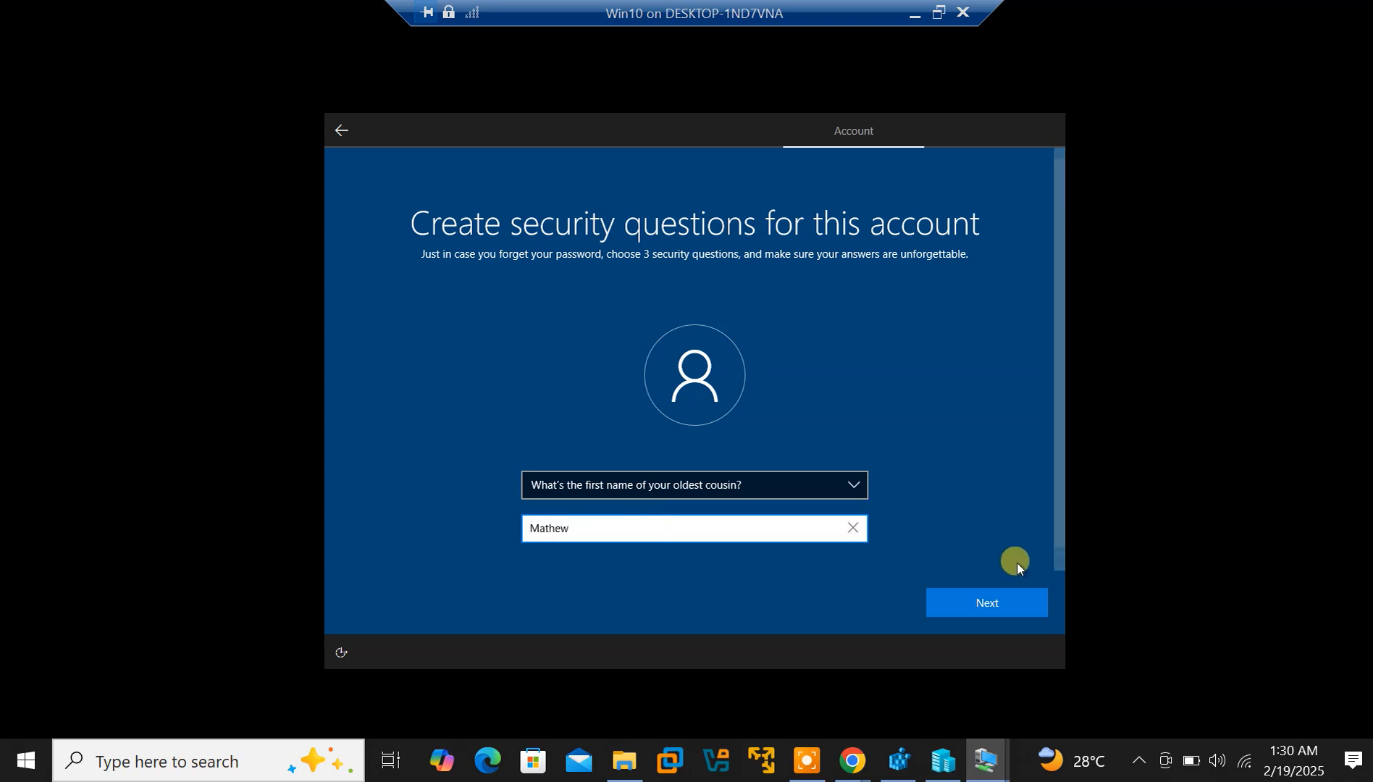
click(986, 603)
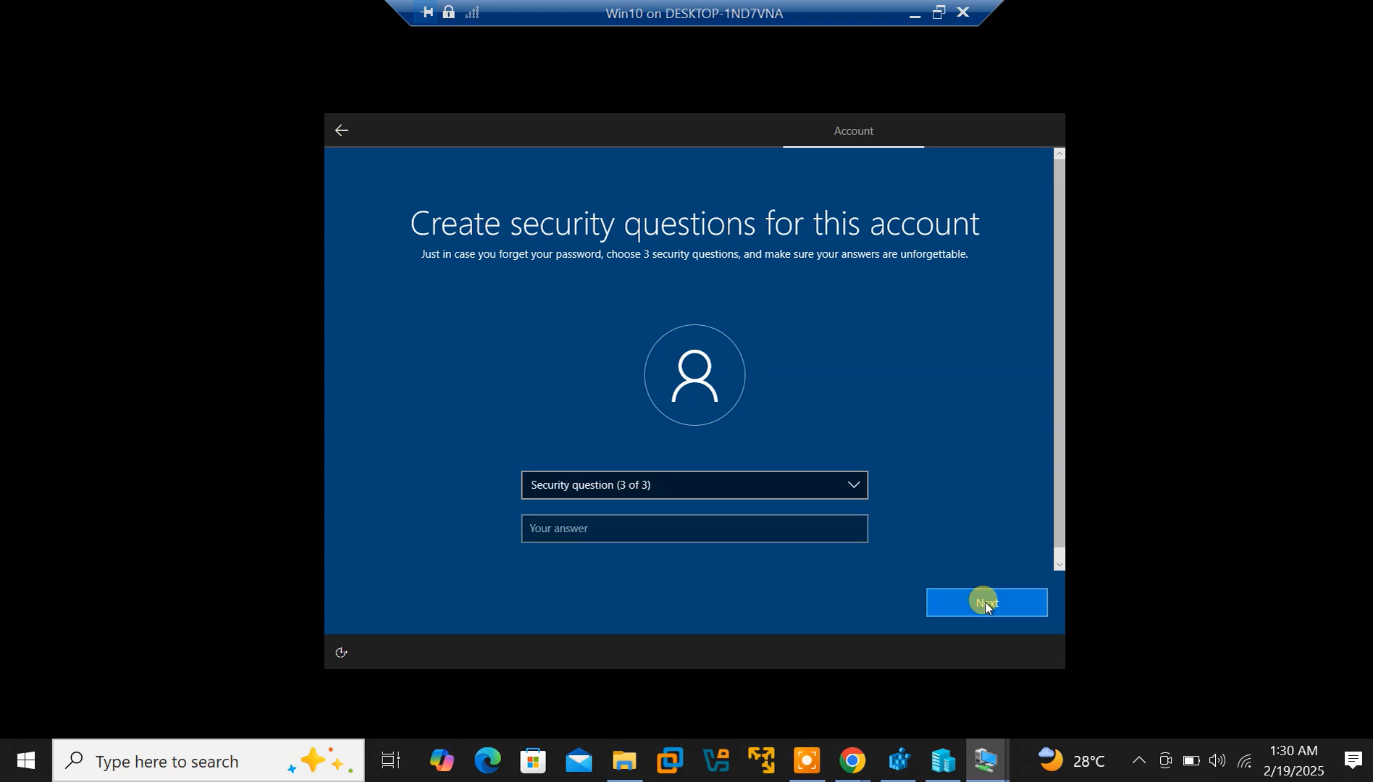
Set security question 3 to the city where your parents met, answer it, and submit
click(733, 490)
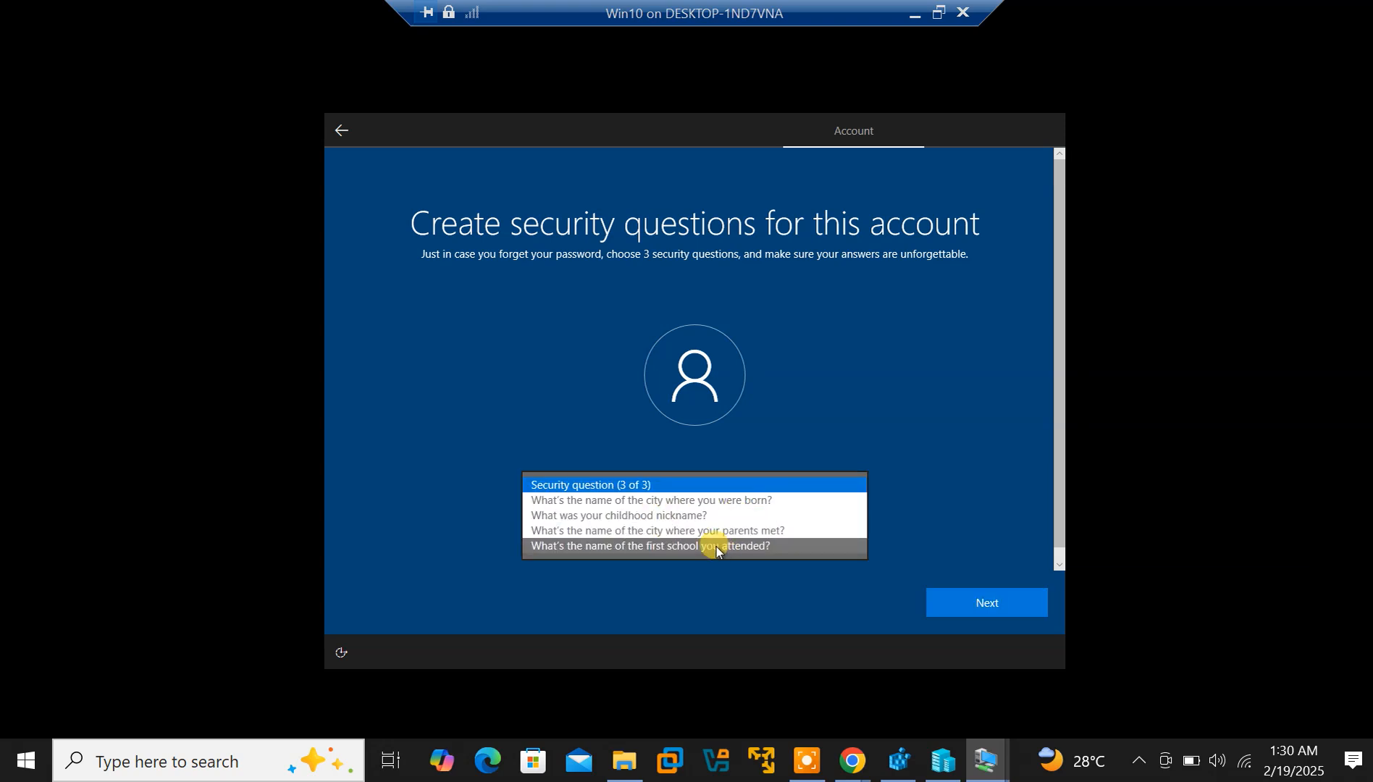
click(702, 532)
click(678, 530)
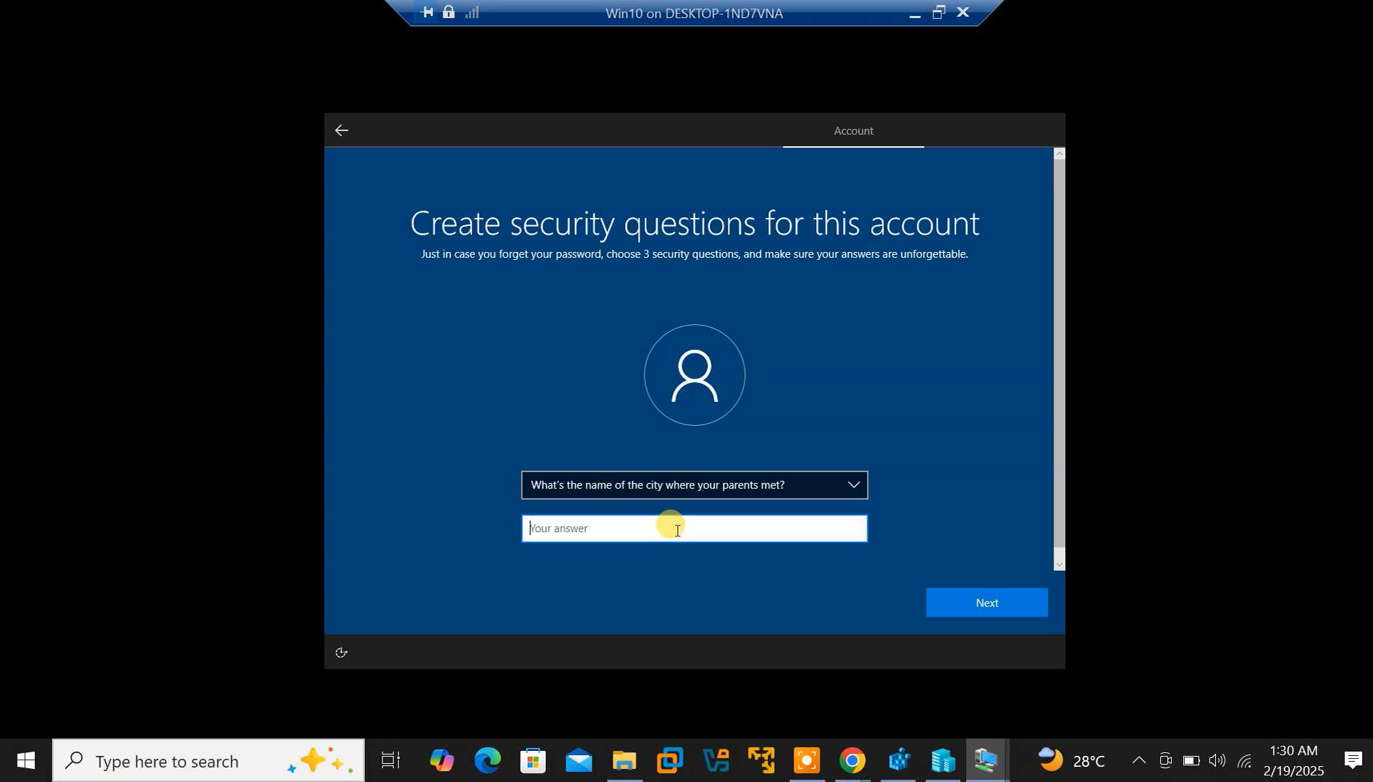
text(a)
key(BackSpace)
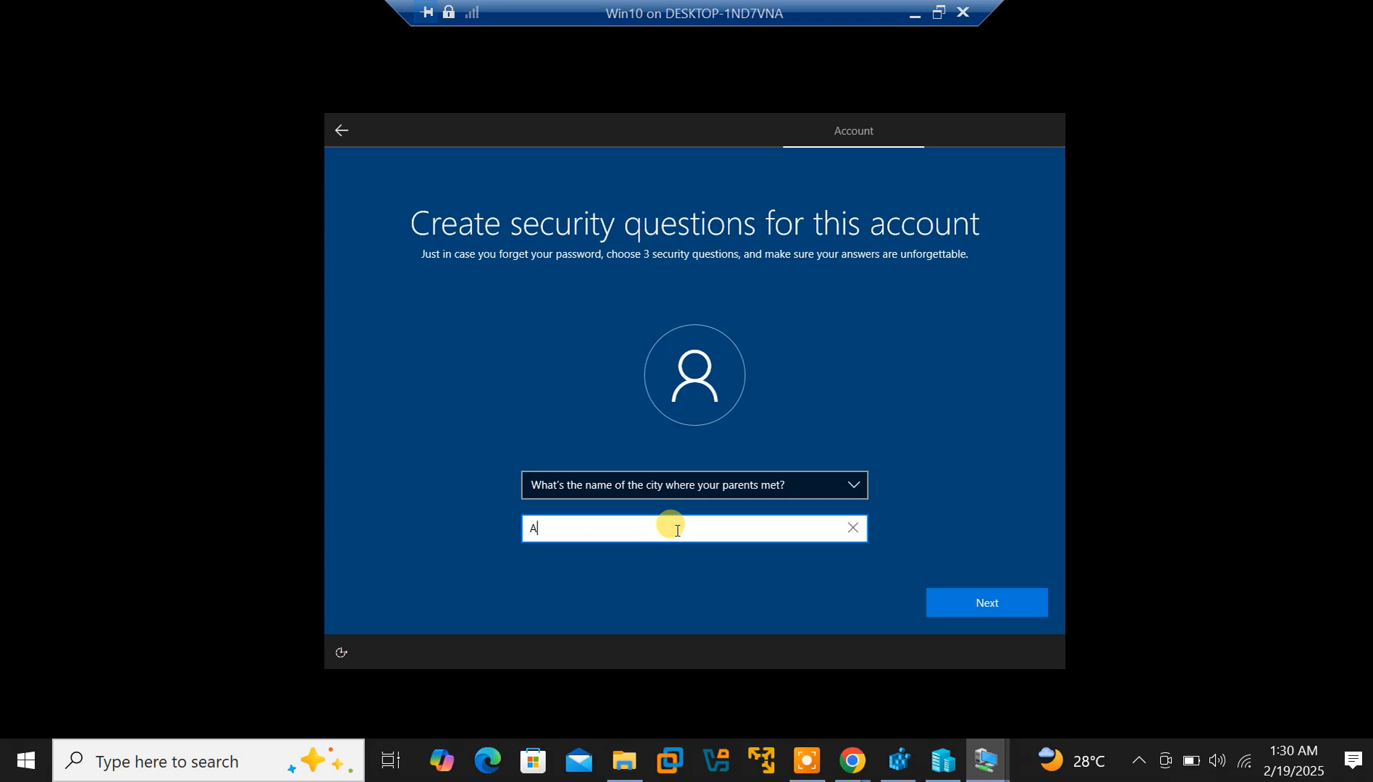
key(Return)
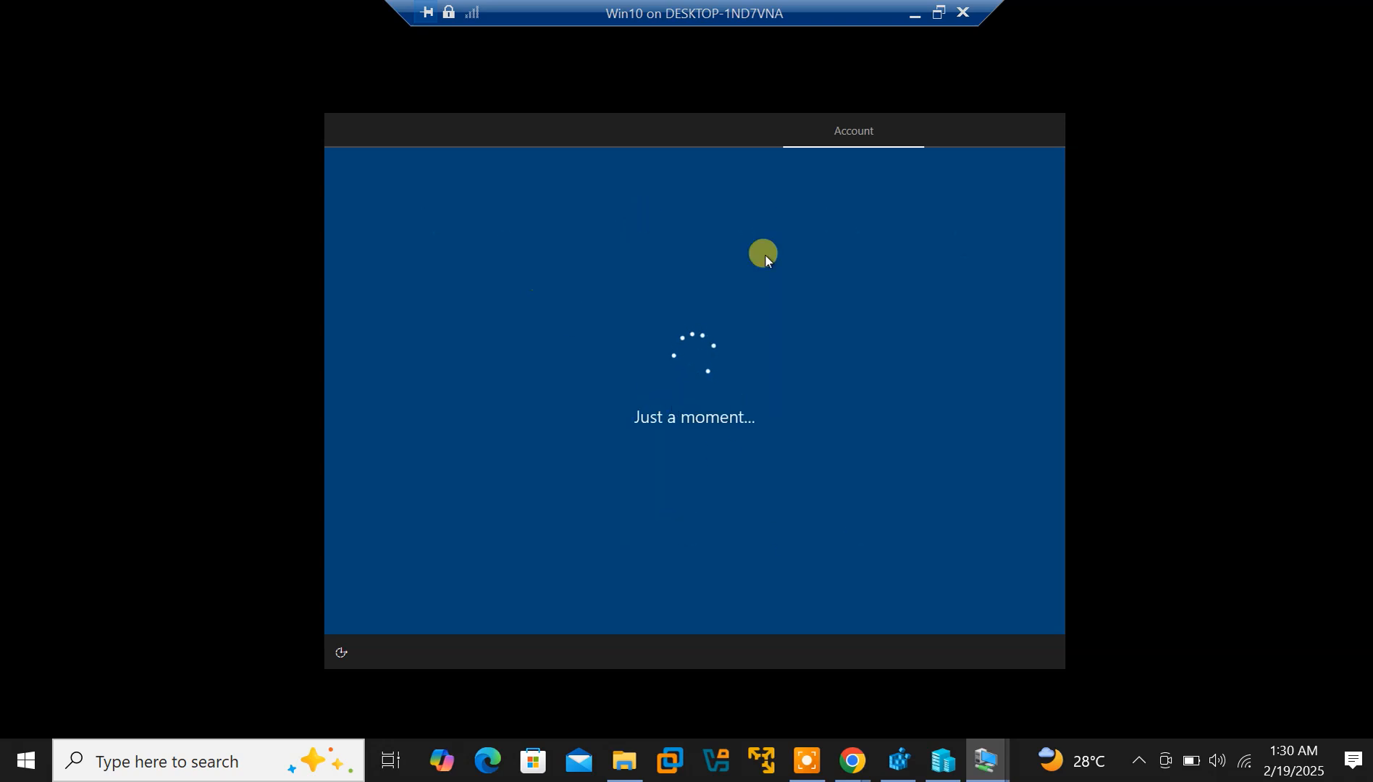
On Server2016, choose Add a new forest with root domain youngstyle.9f.com and proceed
mouse_move(994, 774)
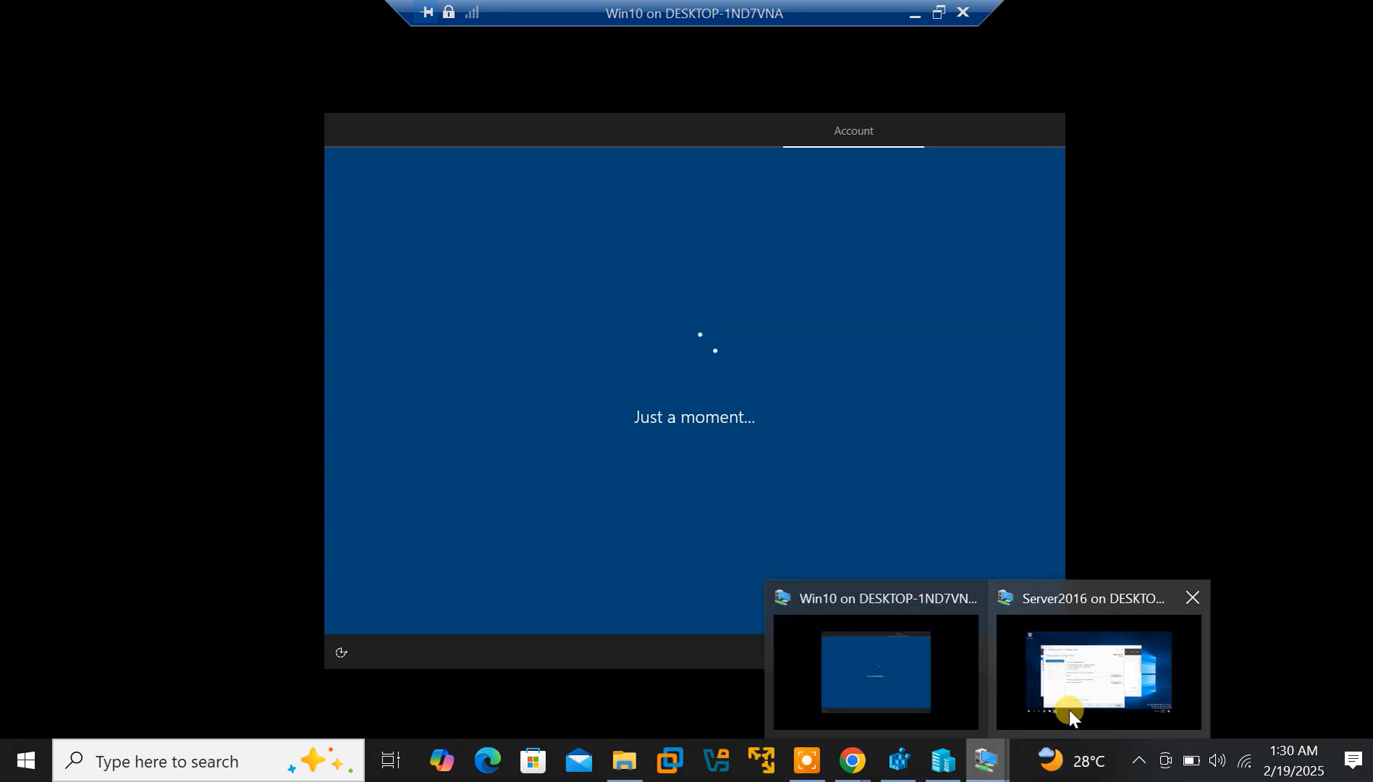
click(1072, 708)
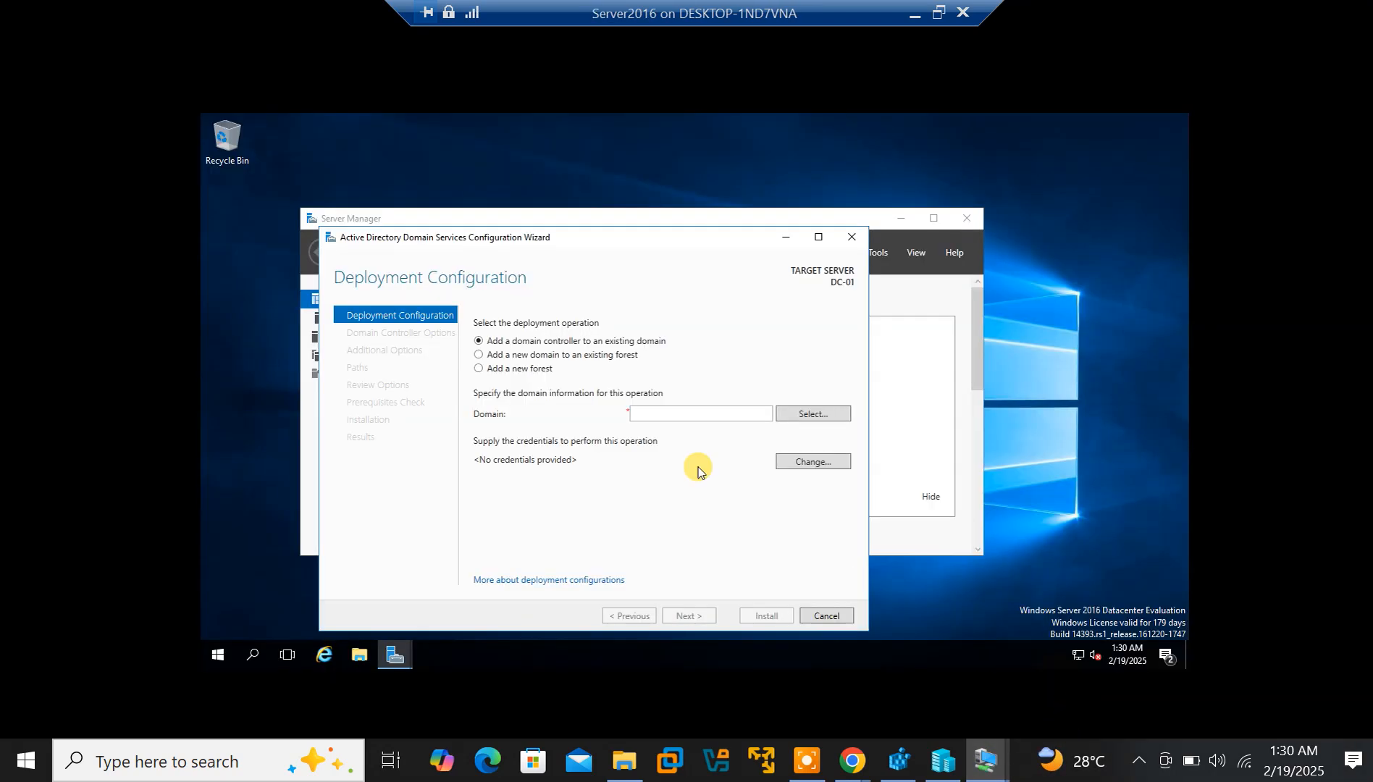
click(507, 369)
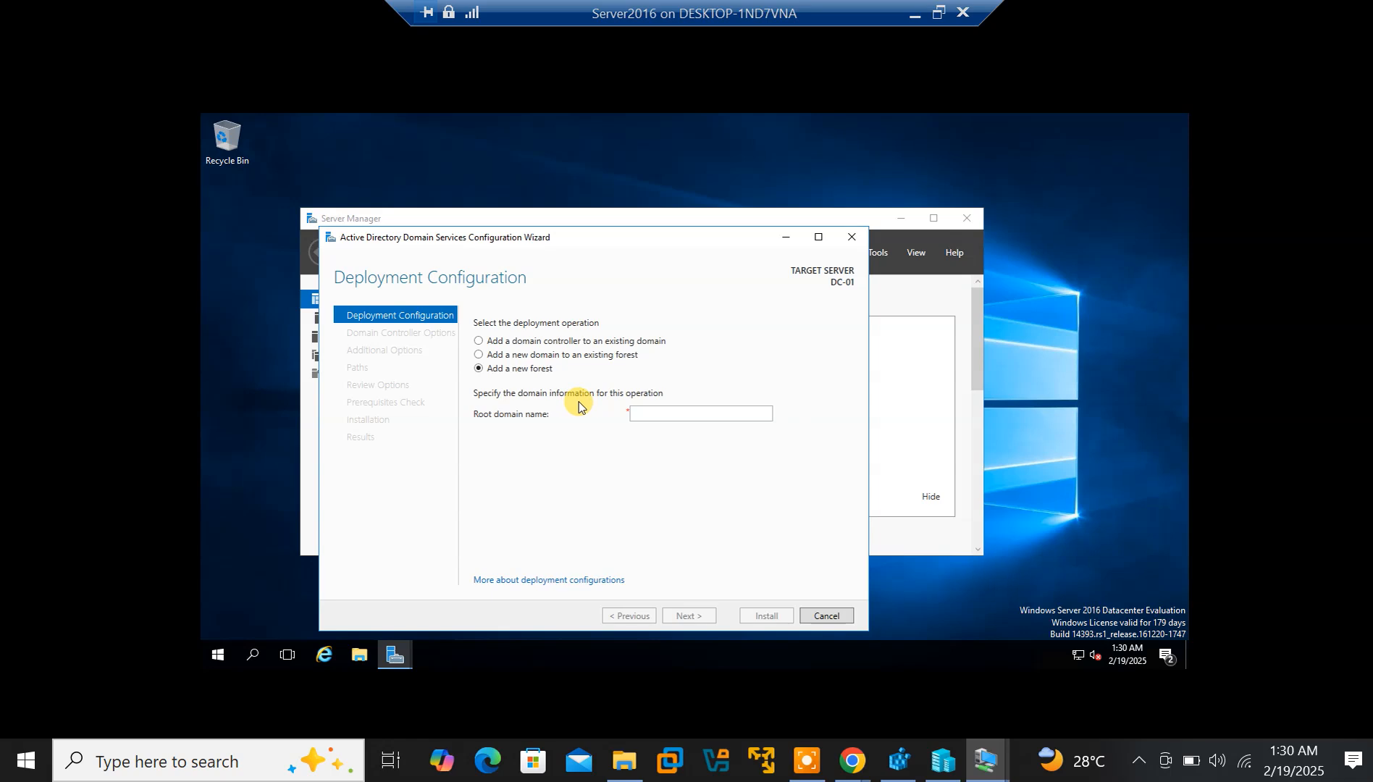
click(657, 413)
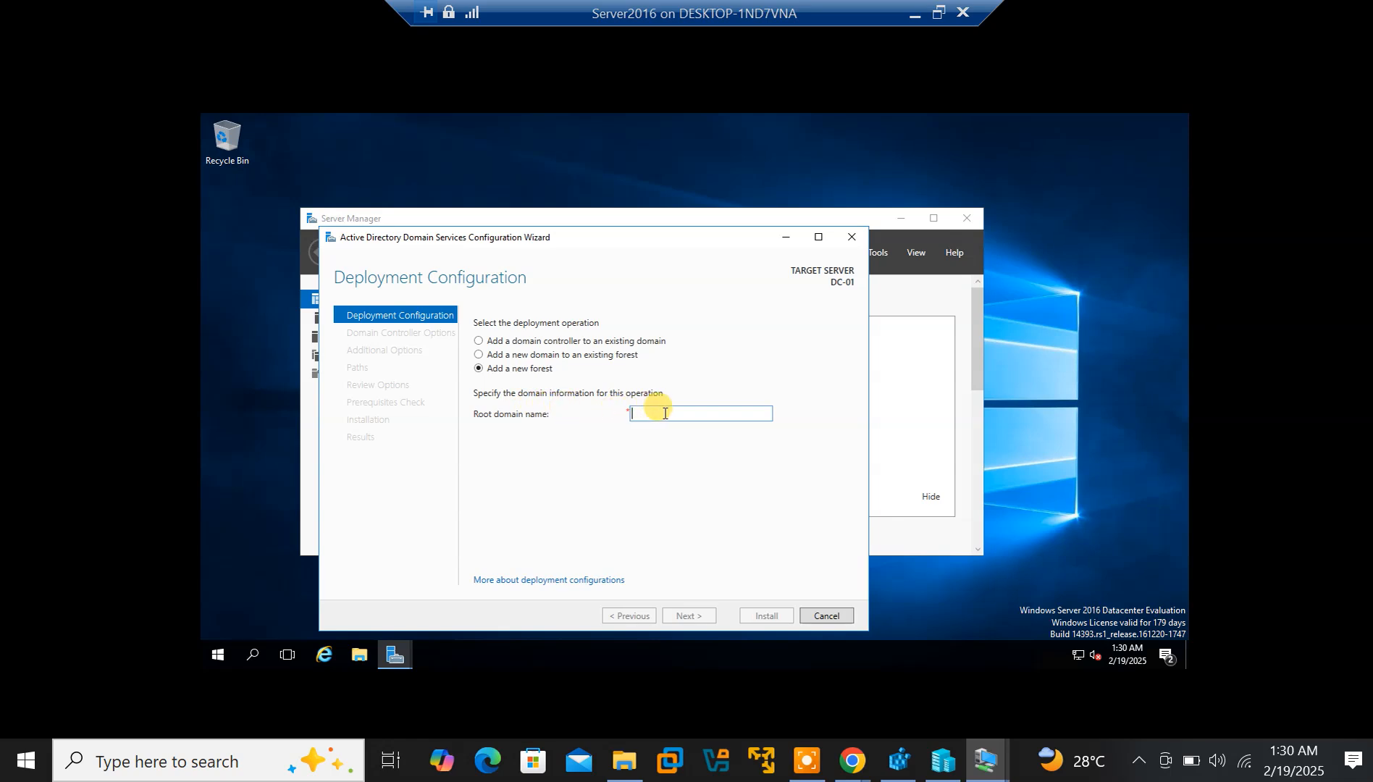
text(youngsty)
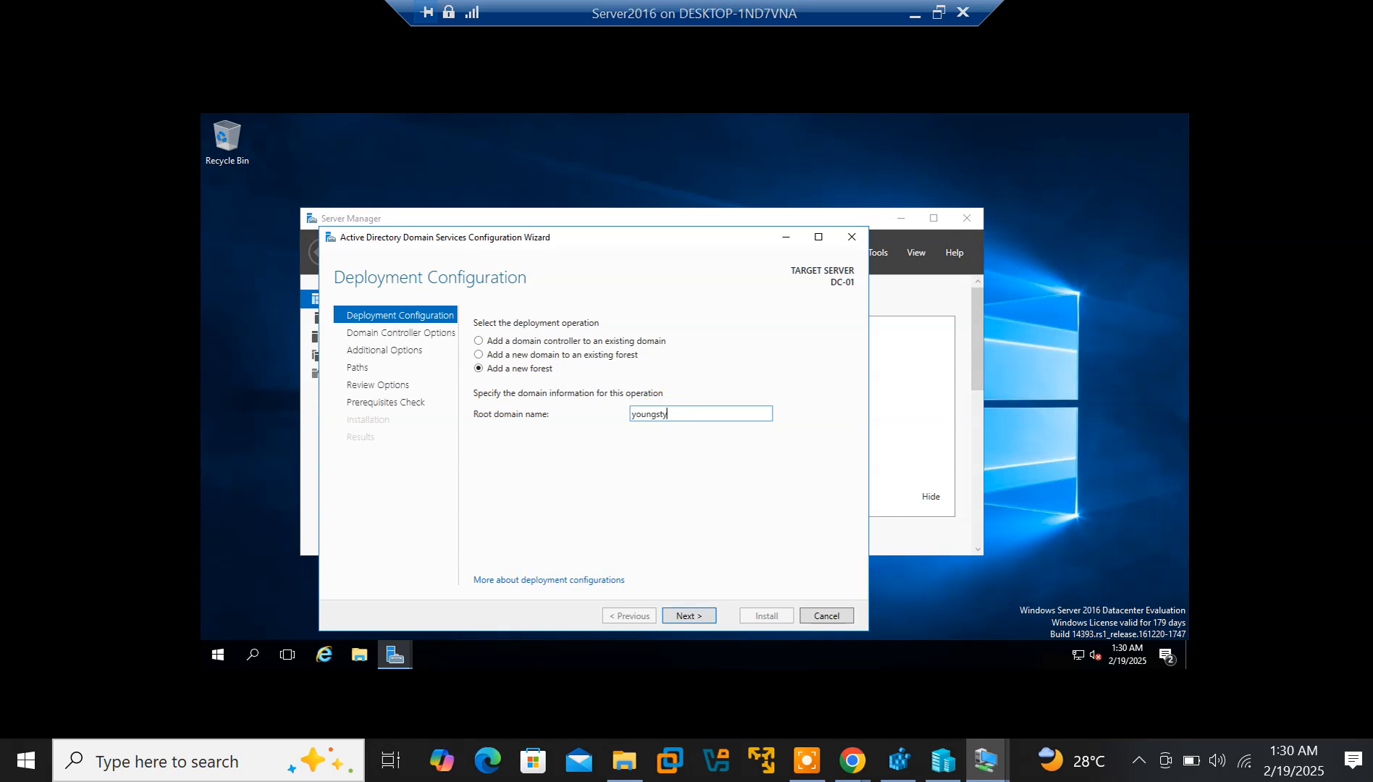
text(le.9f.com)
click(690, 617)
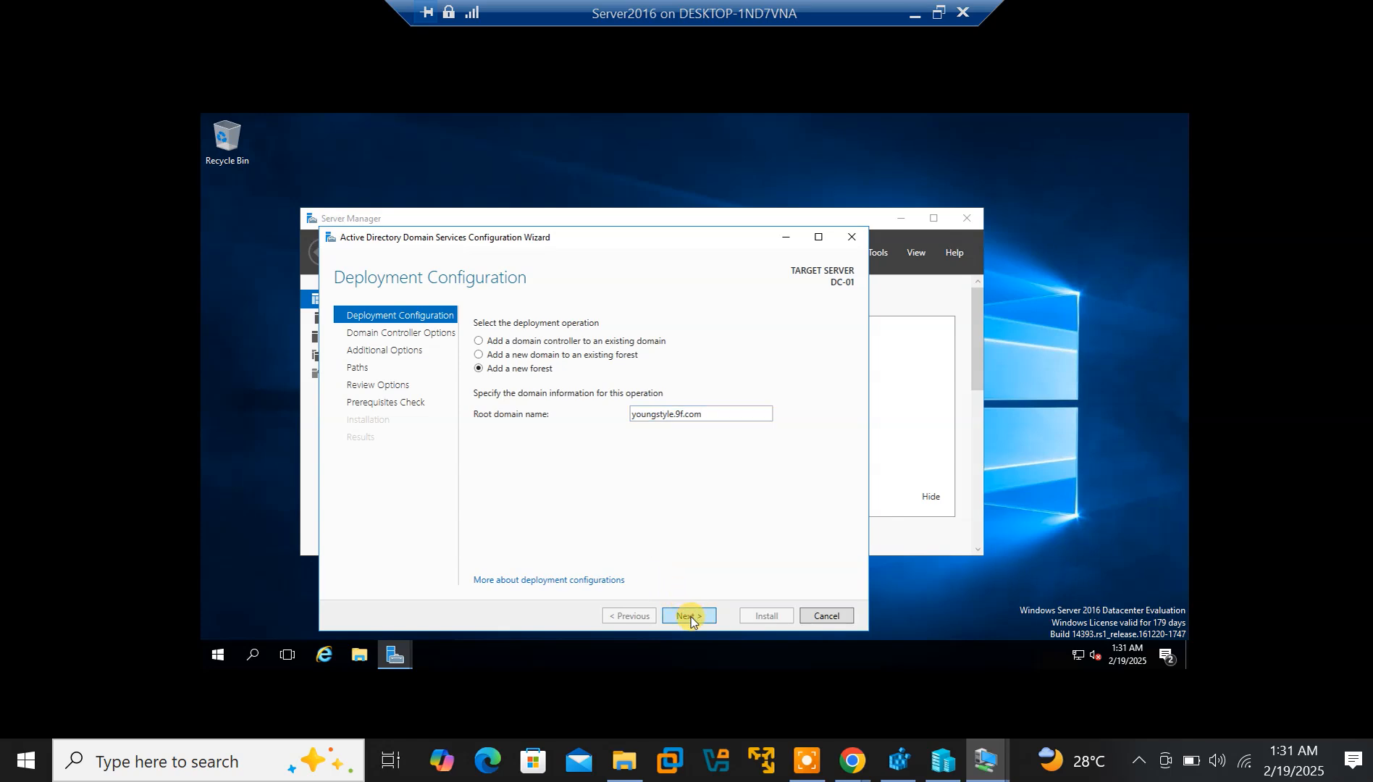
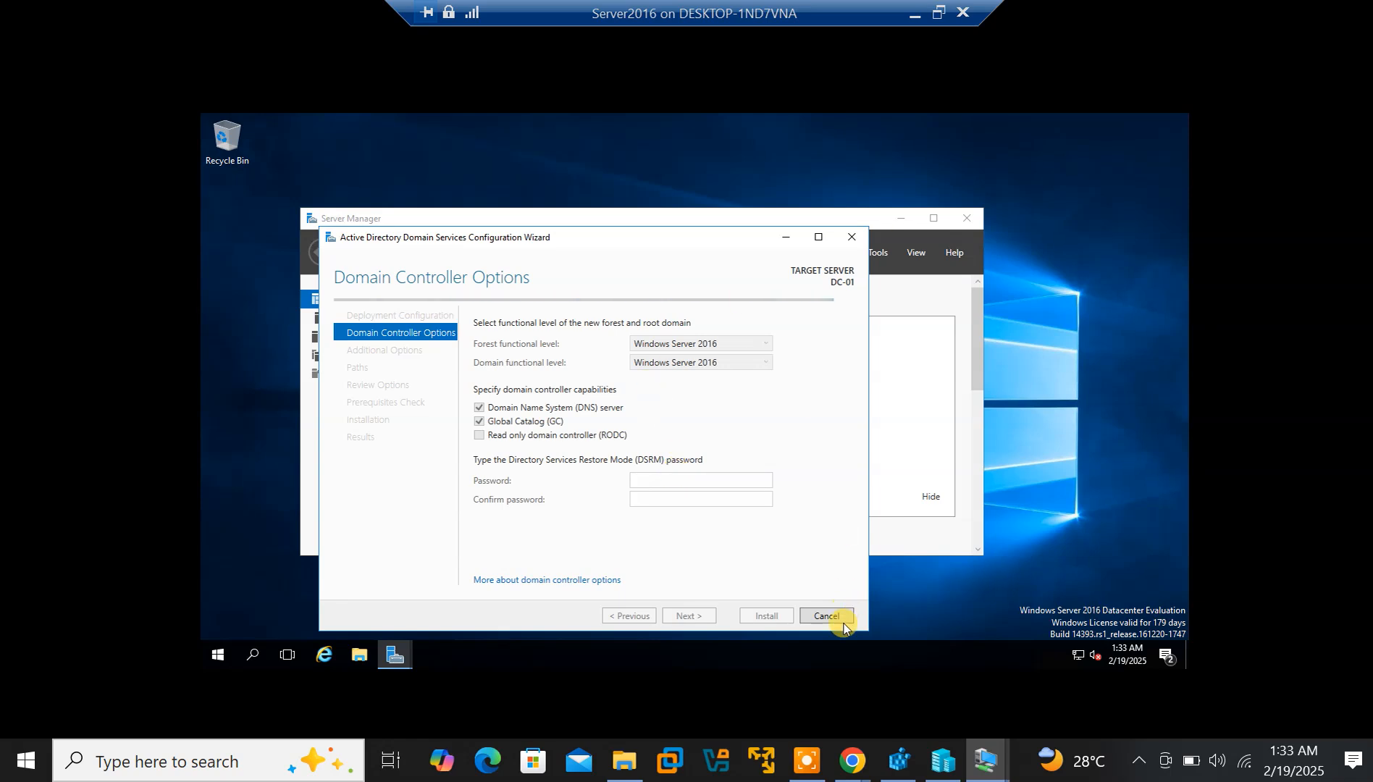
Glance at the Win10 VM, then go back to the Server2016 VM
mouse_move(987, 760)
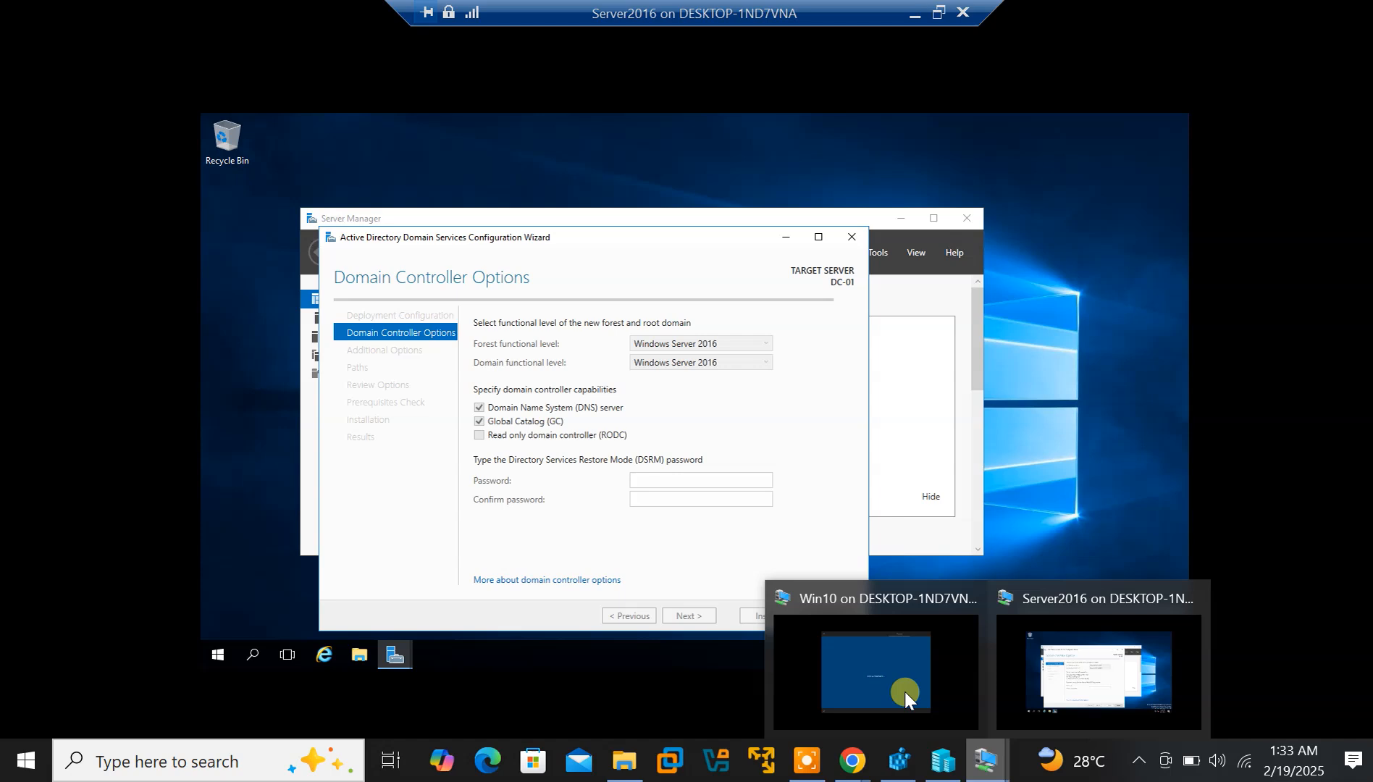
click(897, 684)
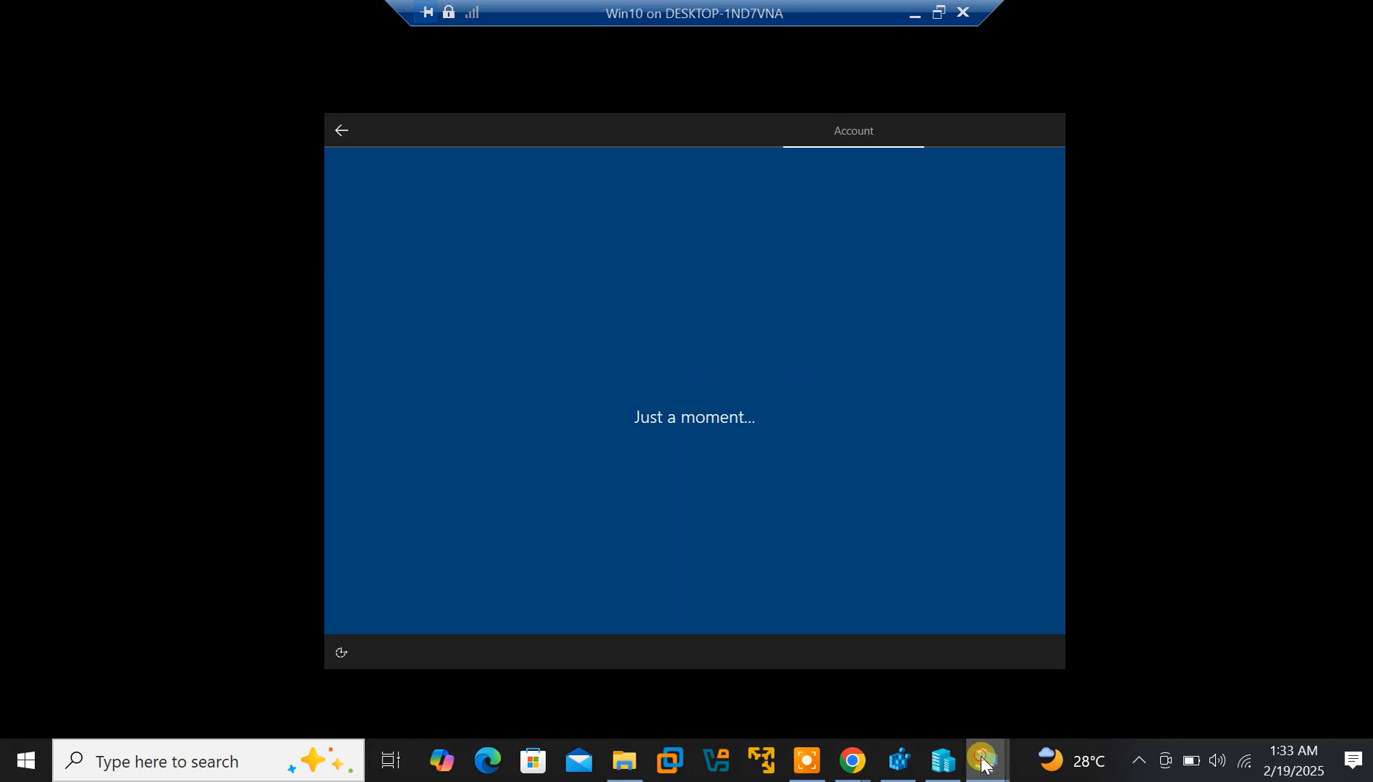
mouse_move(984, 762)
click(1134, 651)
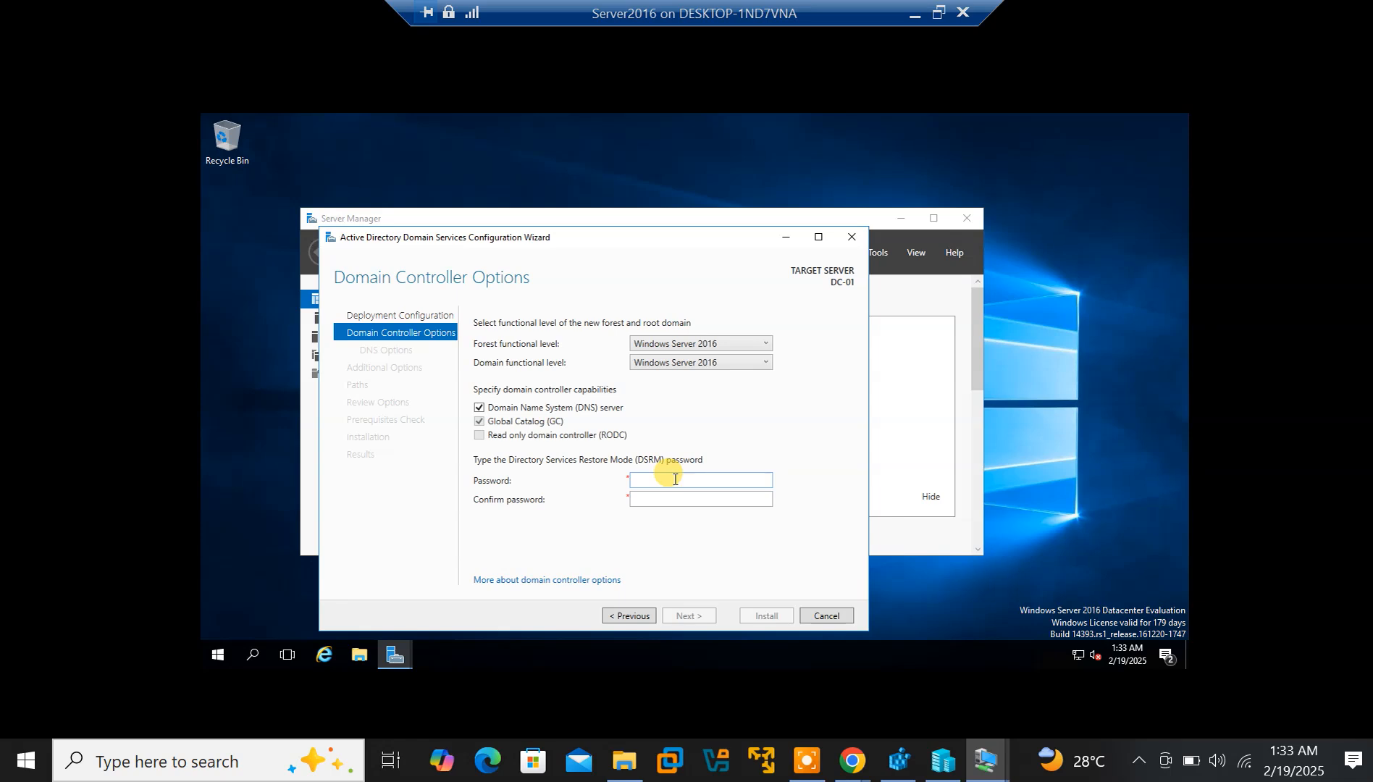
Enter the Directory Services Restore Mode password and type it again to confirm
click(675, 478)
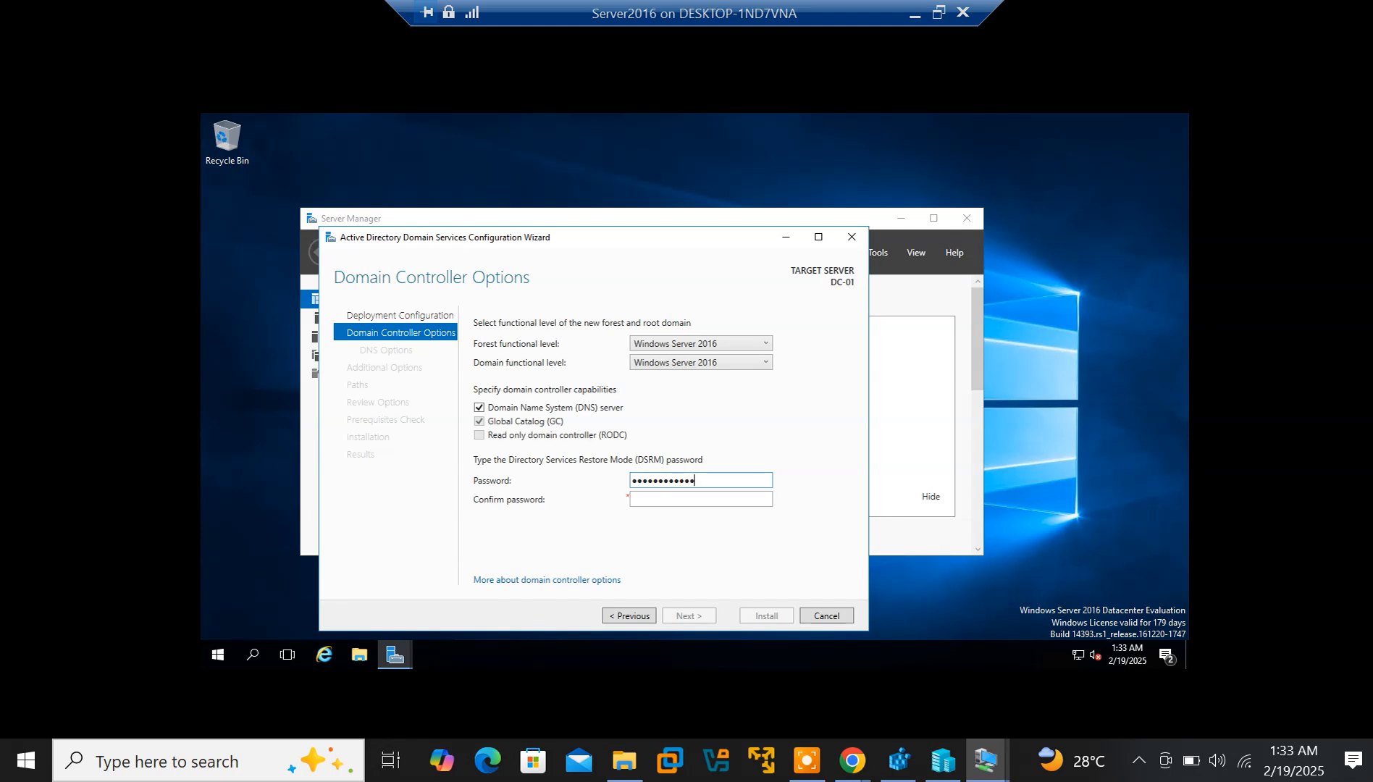
text(1)
key(Tab)
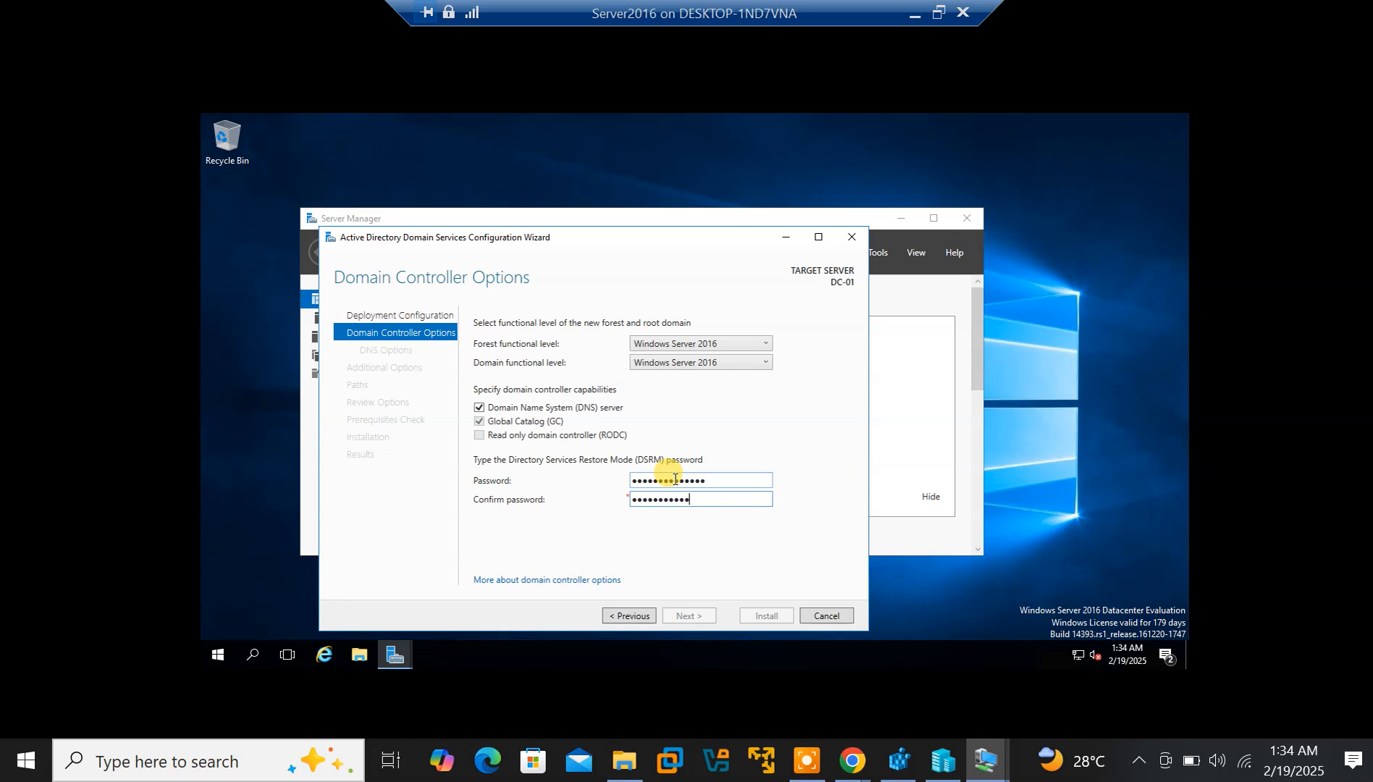
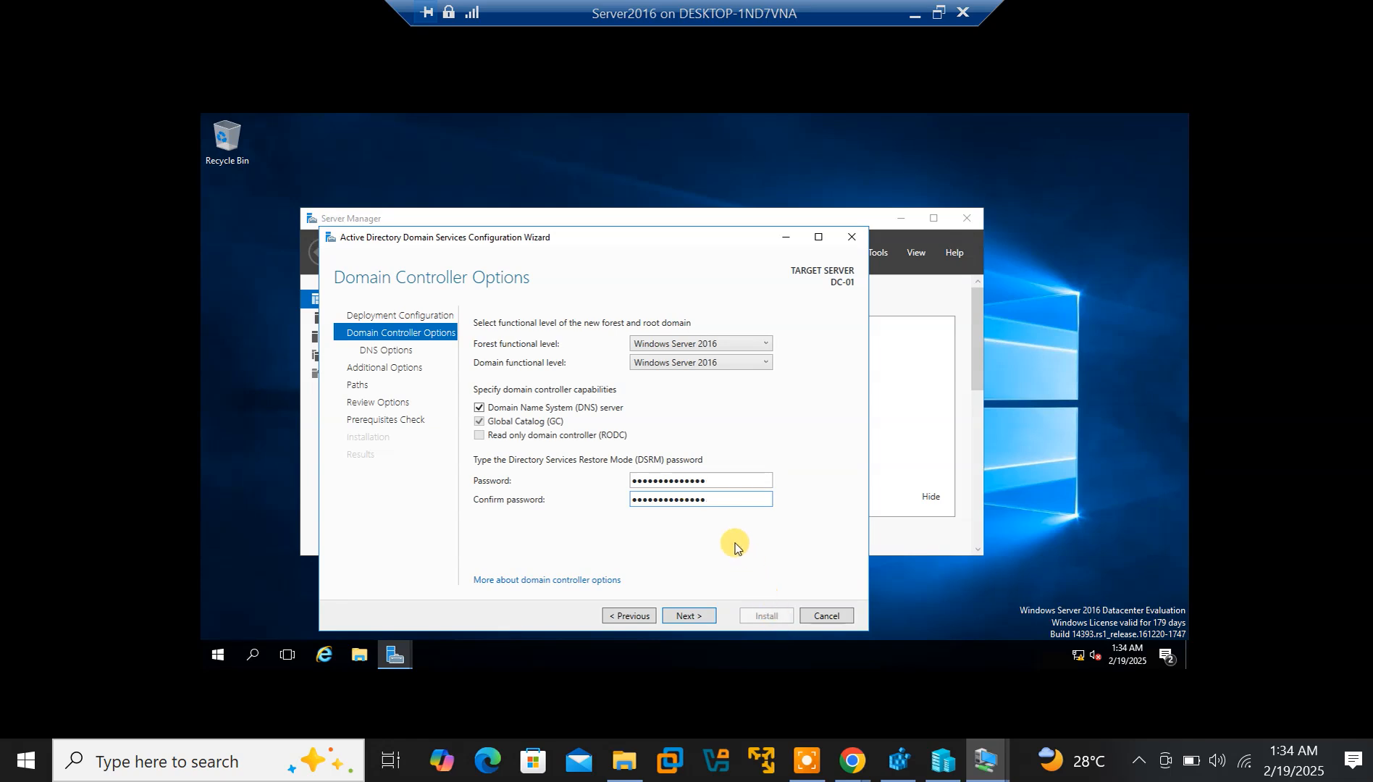
Accept the domain controller options, minimize the blank Internet Explorer window, and continue without DNS delegation
click(687, 620)
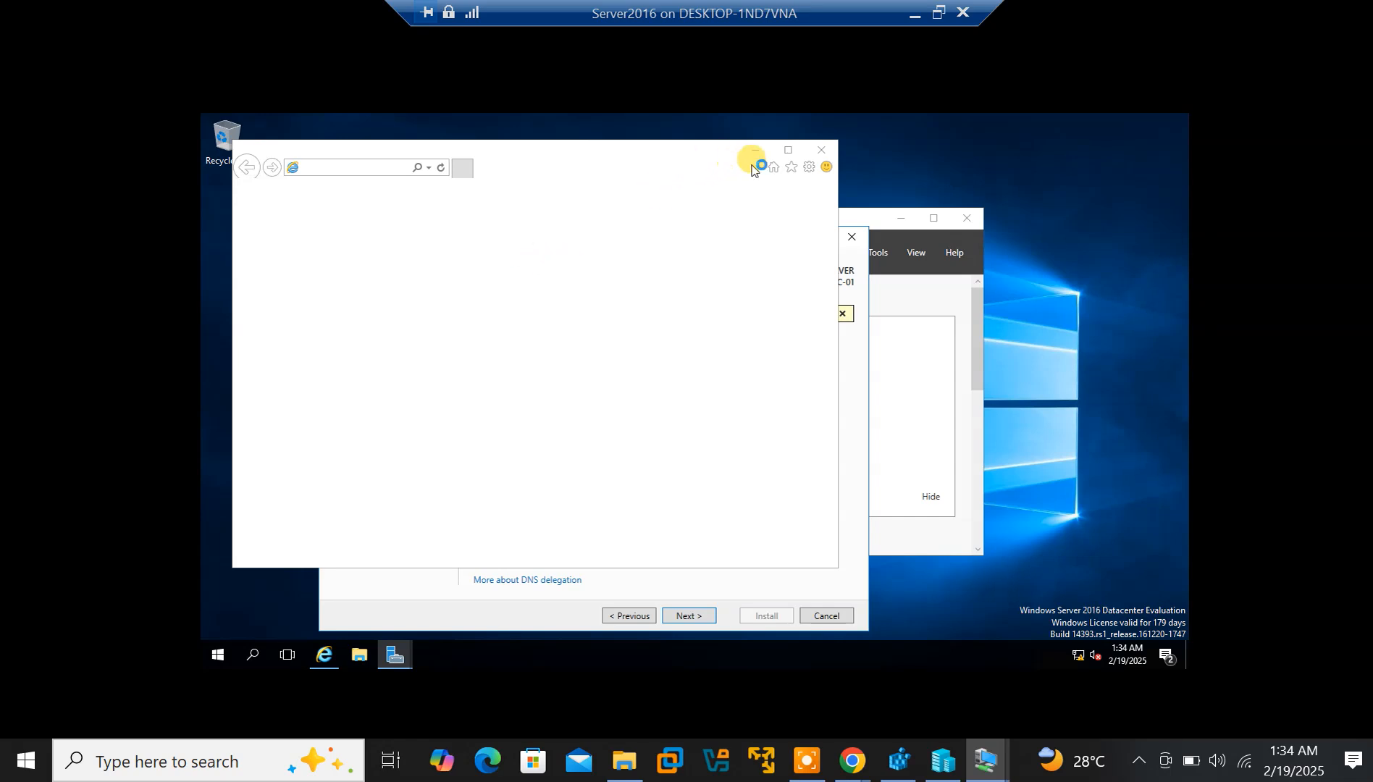
click(756, 151)
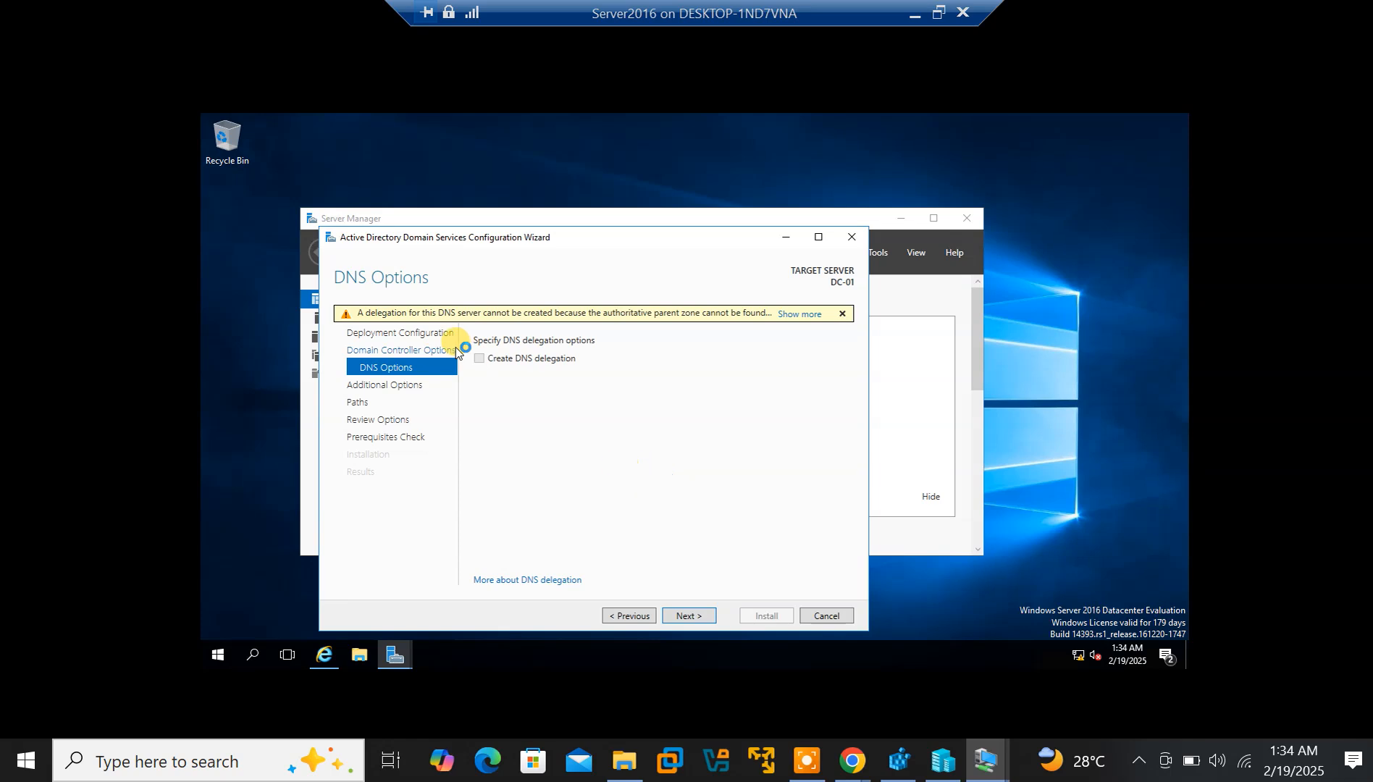
click(685, 614)
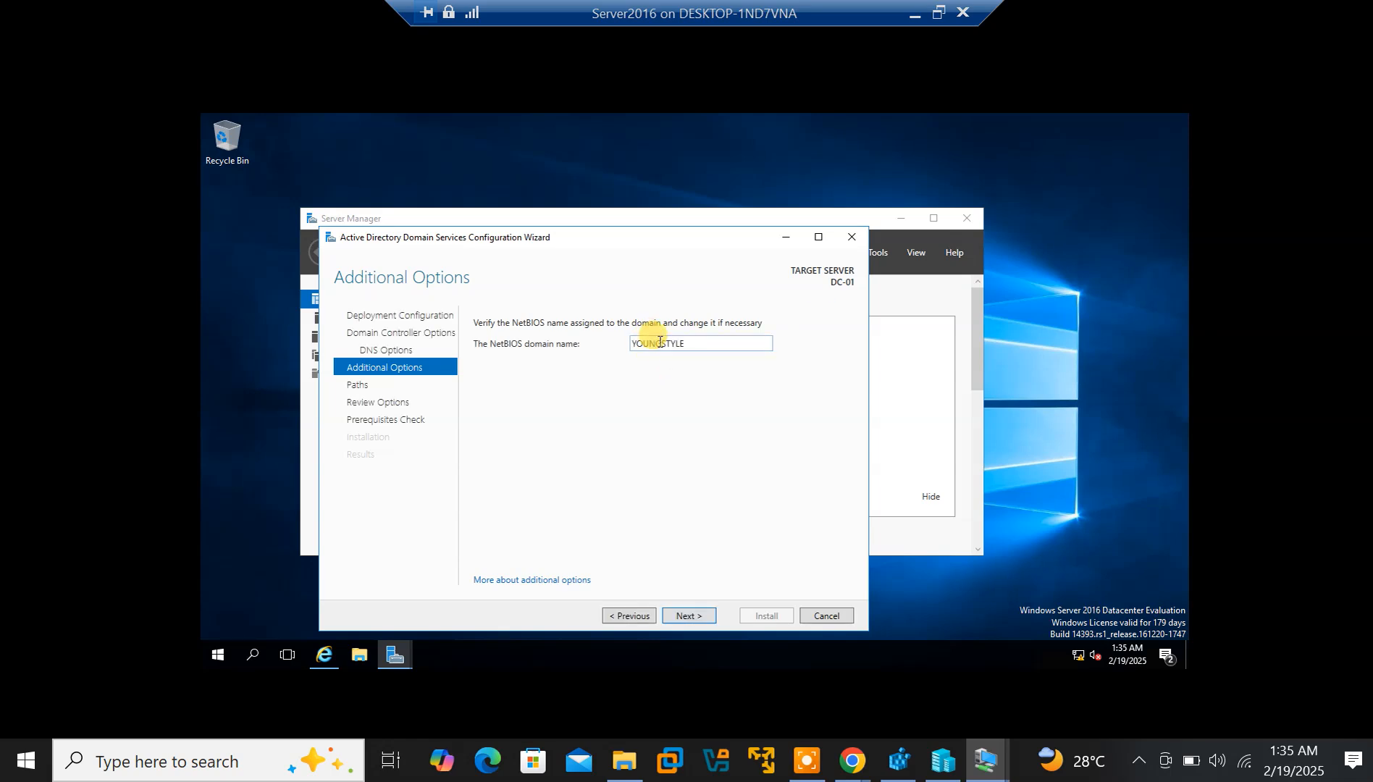
Leave the suggested NetBIOS name YOUNGSTYLE unchanged and continue
double_click(686, 341)
click(693, 341)
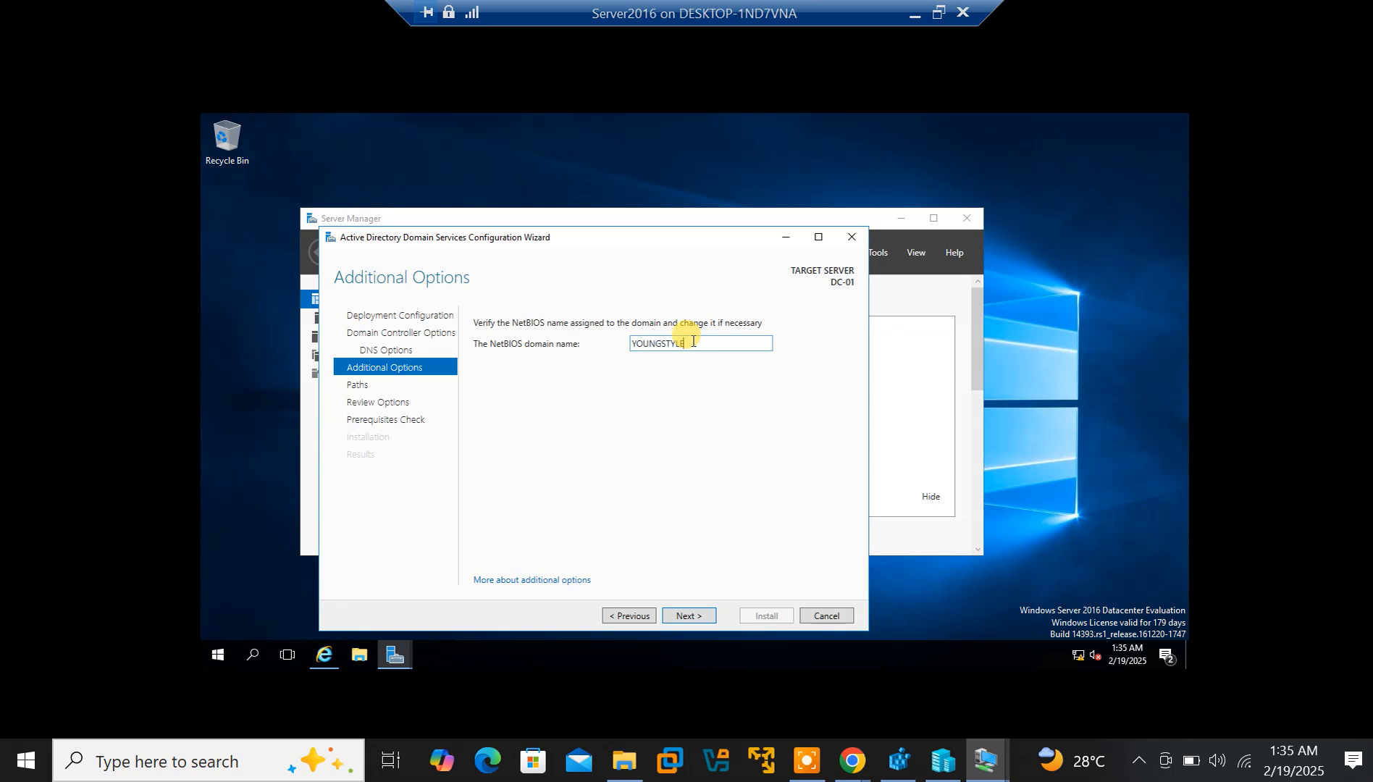
click(689, 618)
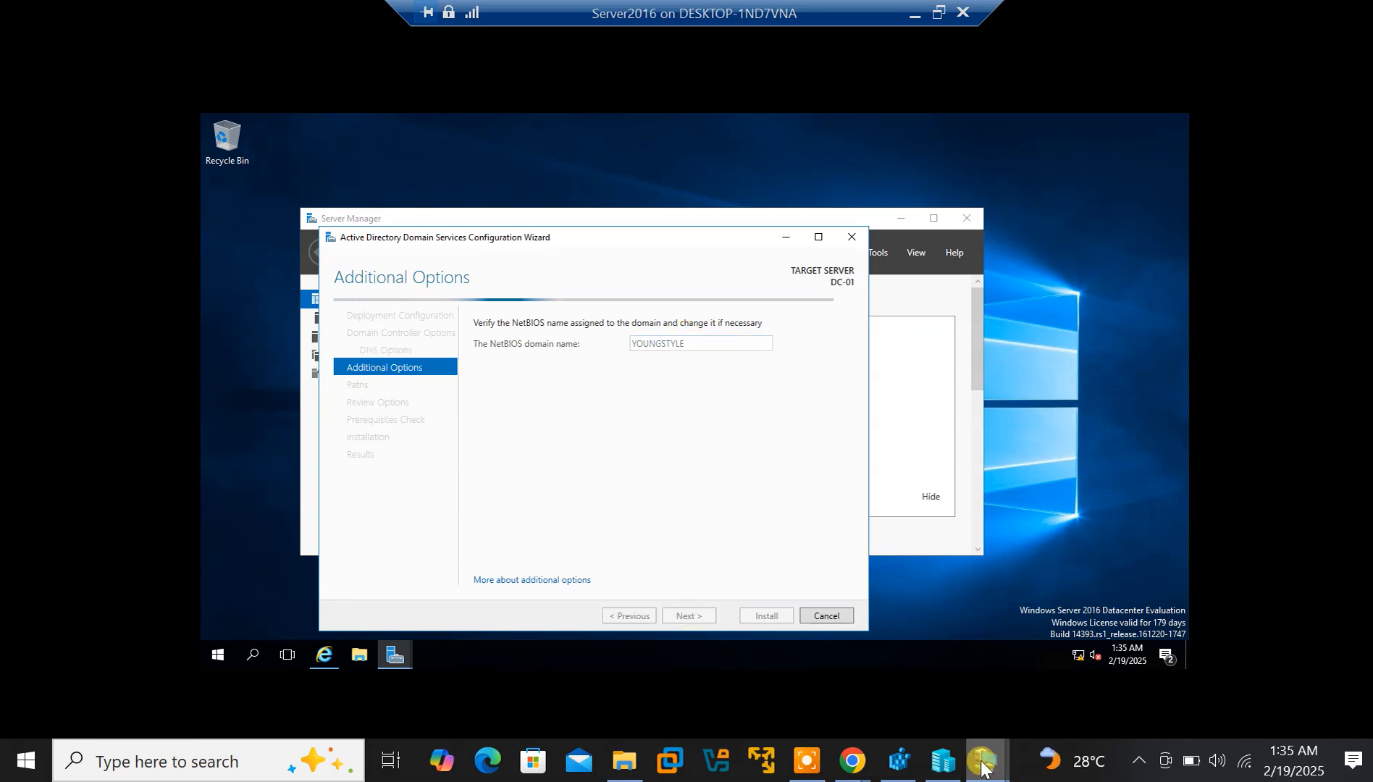
click(813, 762)
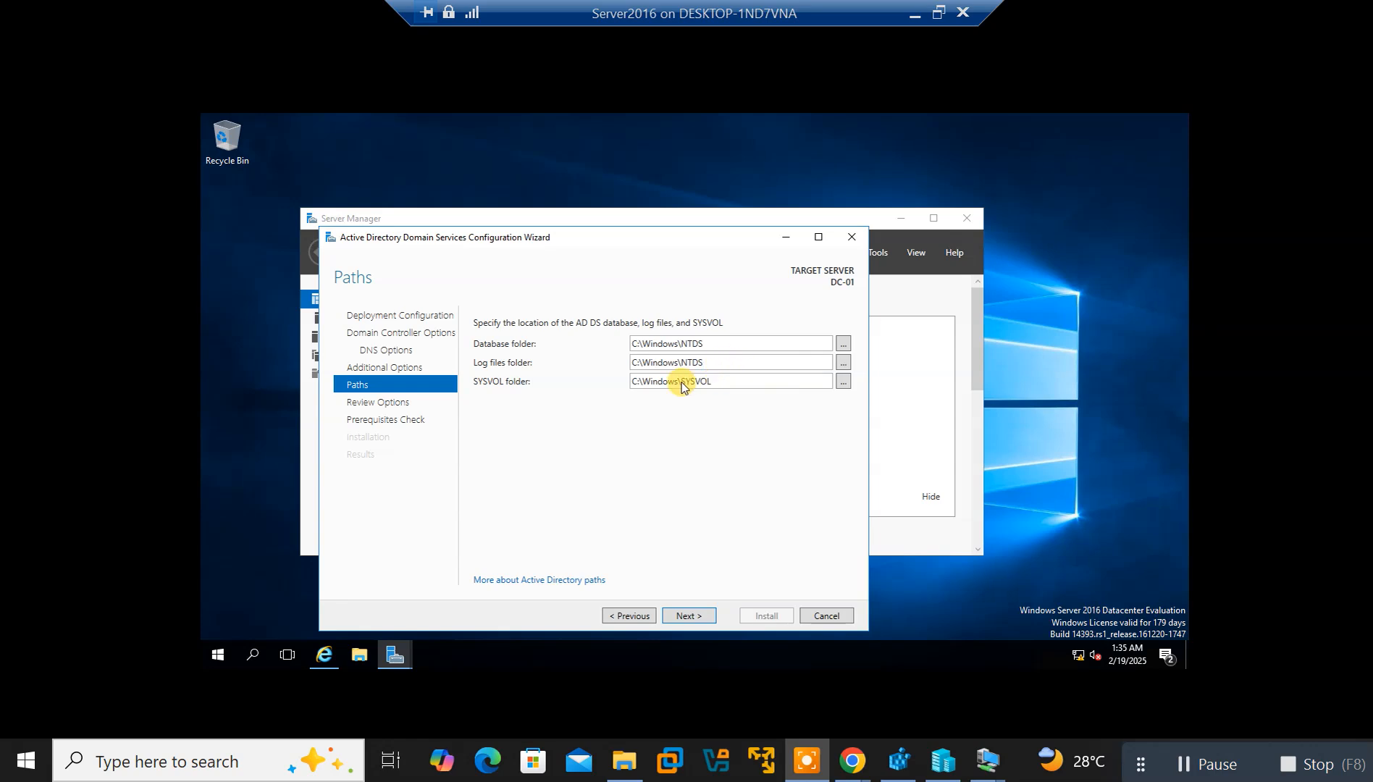
Keep the default C:\Windows\NTDS log files and C:\Windows\SYSVOL folder paths and continue
triple_click(752, 383)
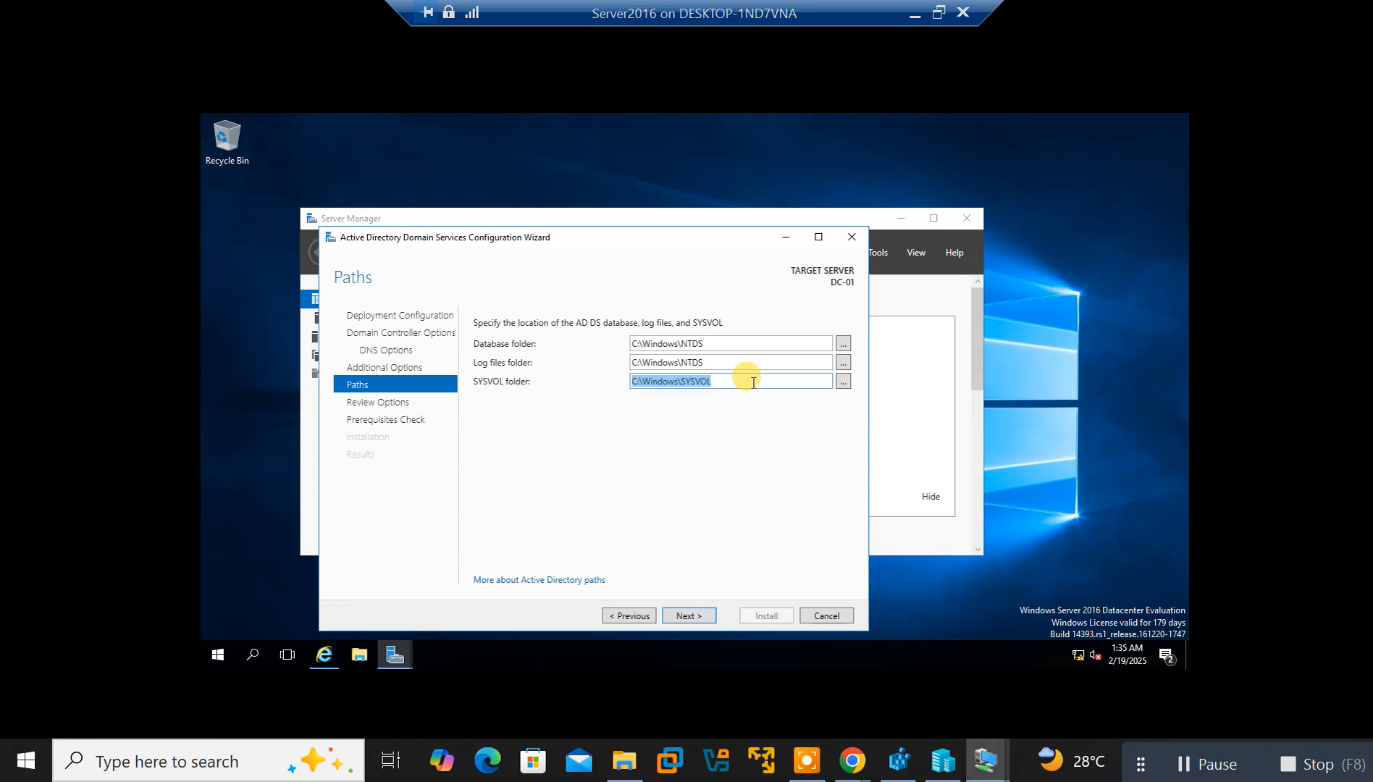
triple_click(728, 366)
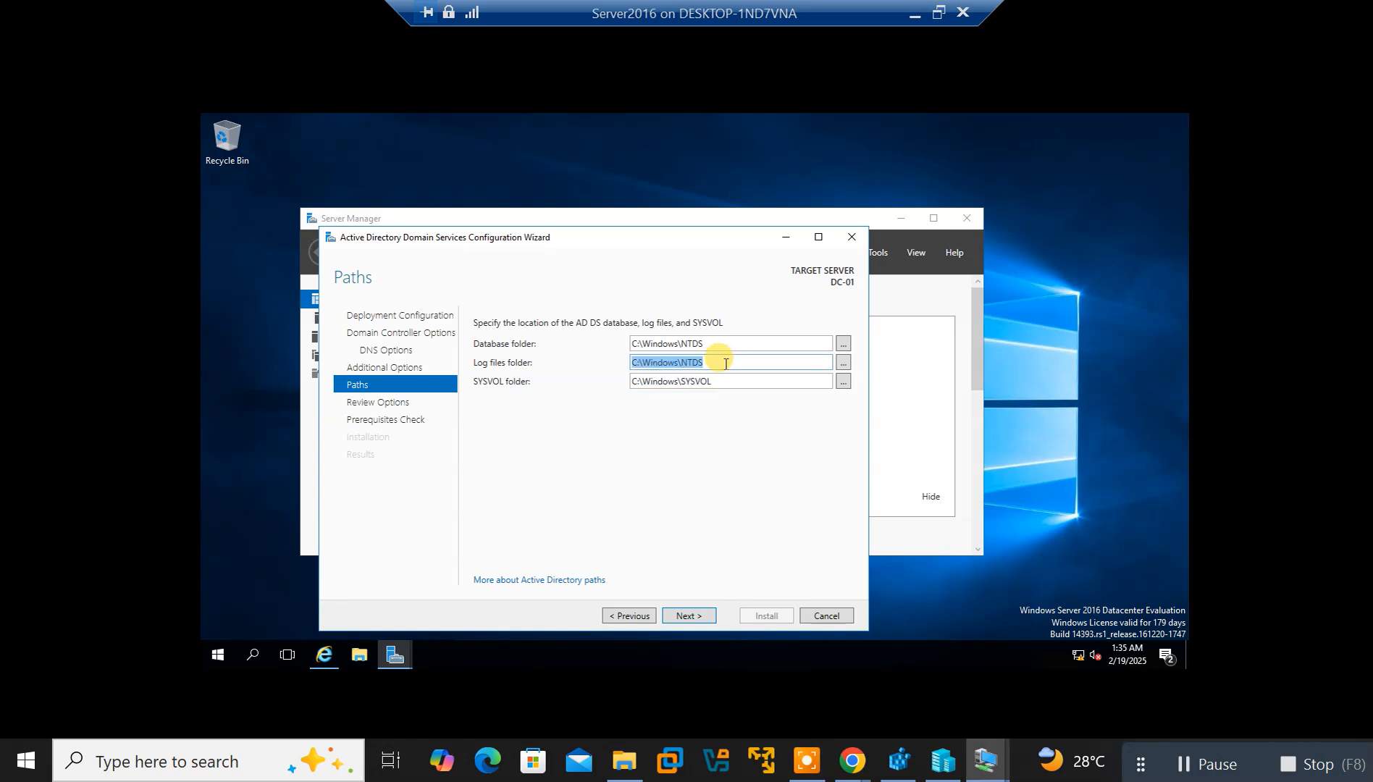
click(714, 361)
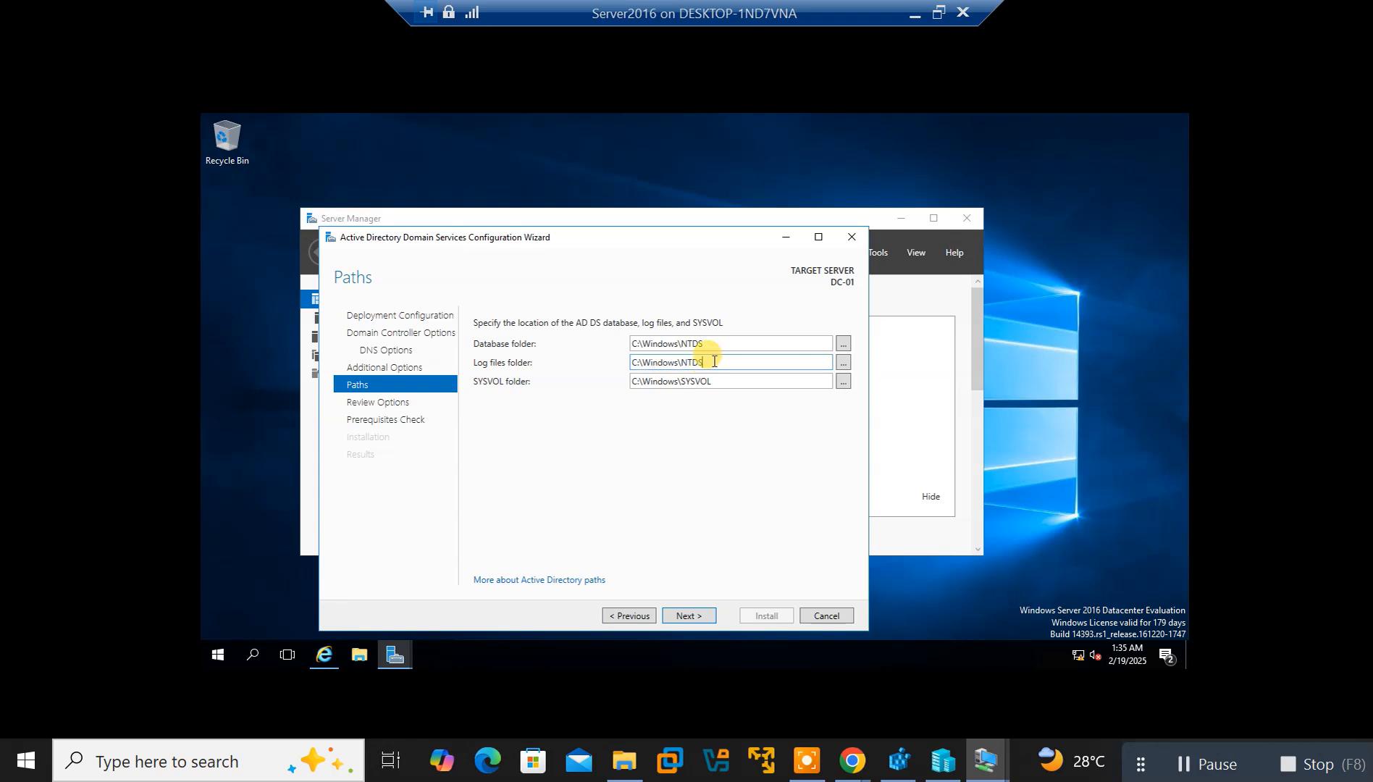
triple_click(722, 383)
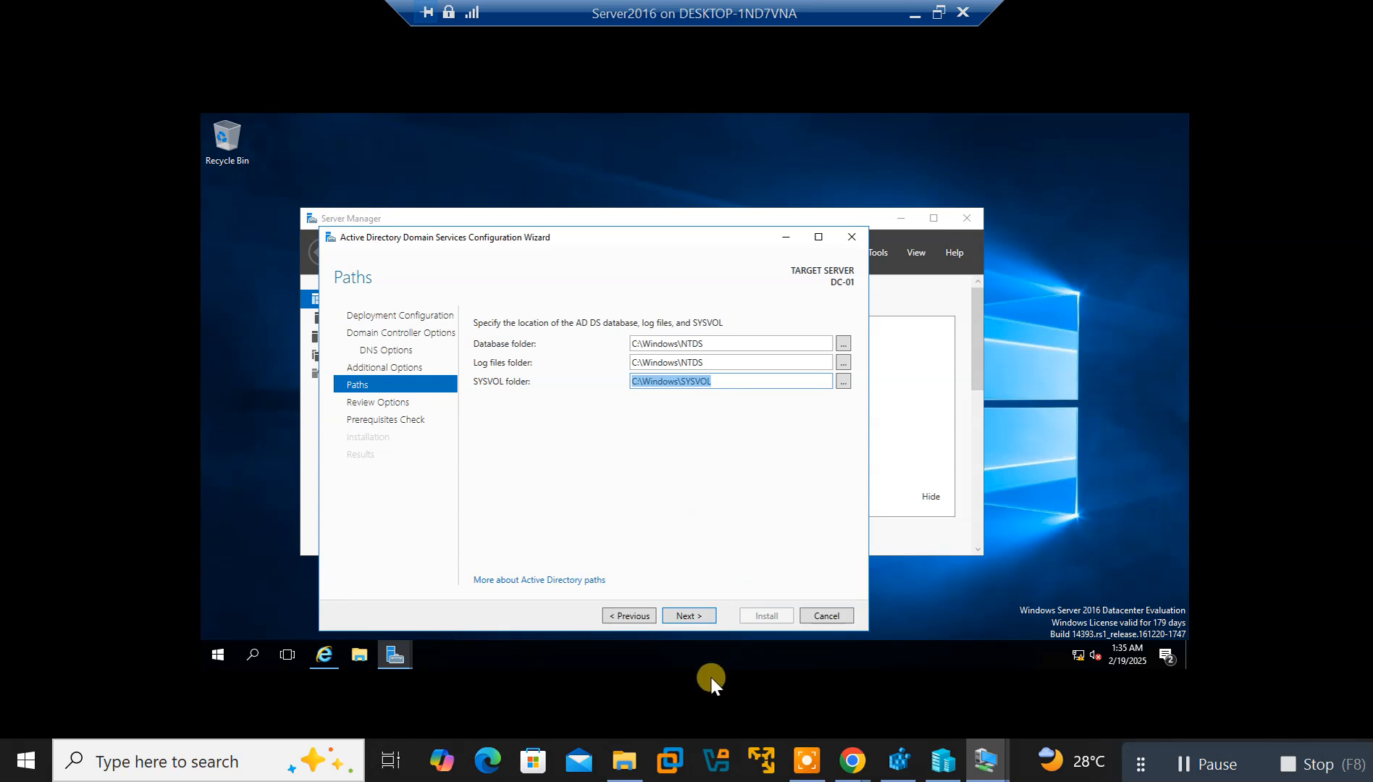
click(682, 618)
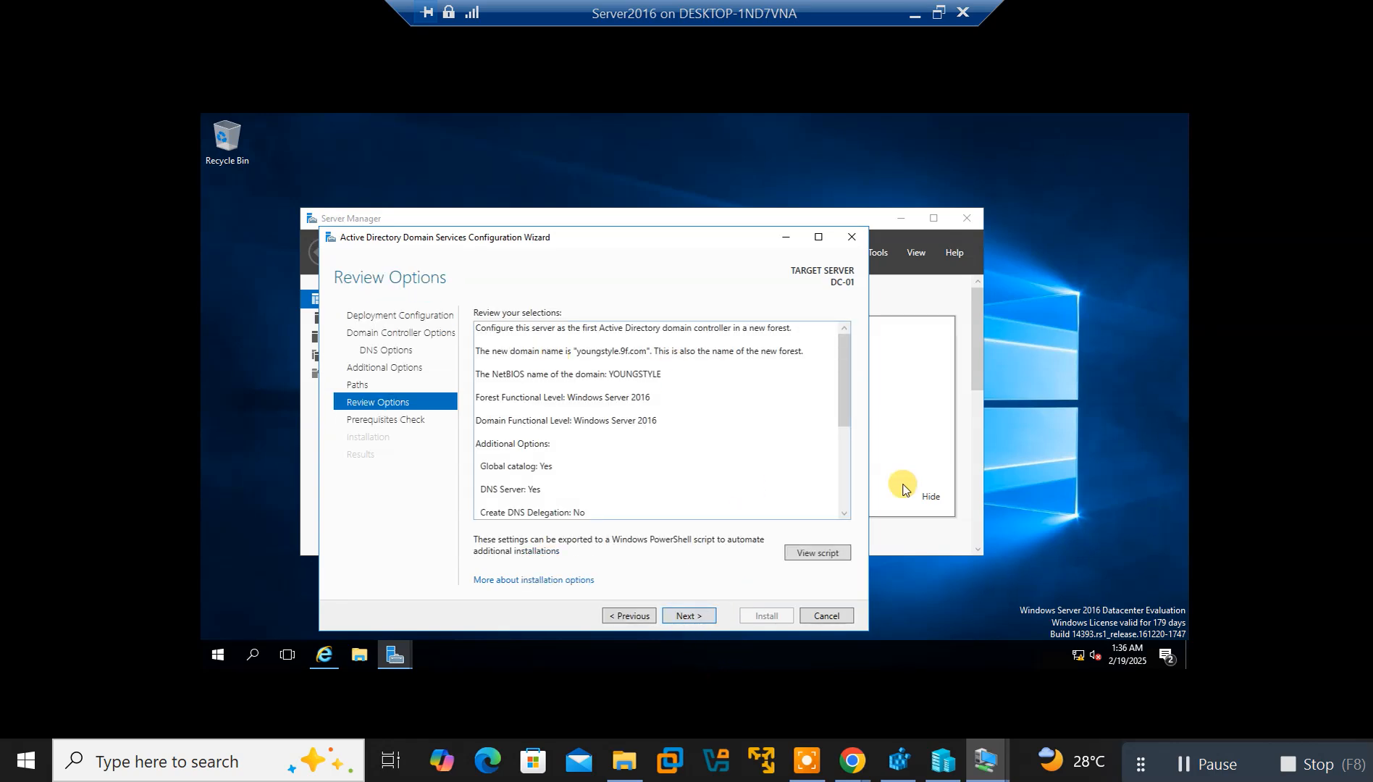
Read through the full review of the youngstyle.9f.com forest settings and continue
drag(845, 422, 840, 520)
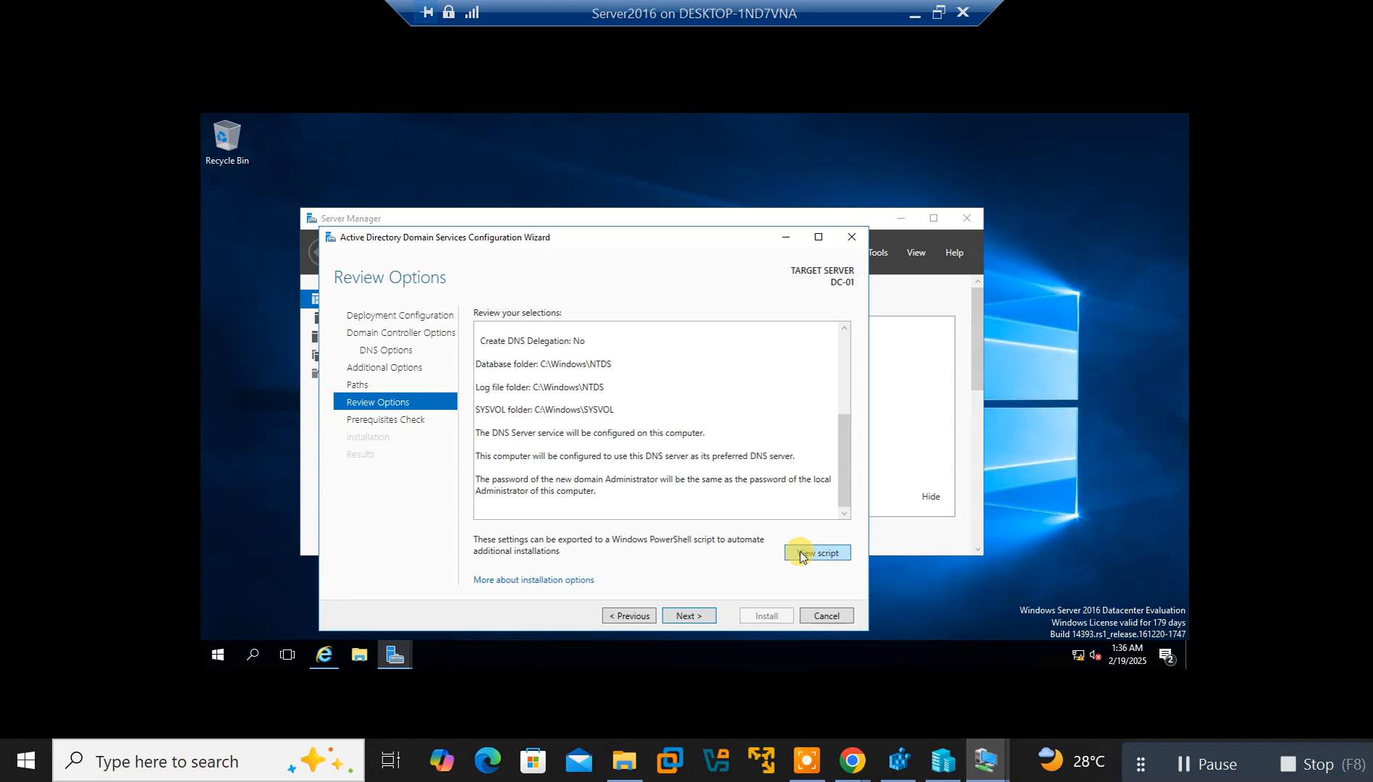
click(684, 619)
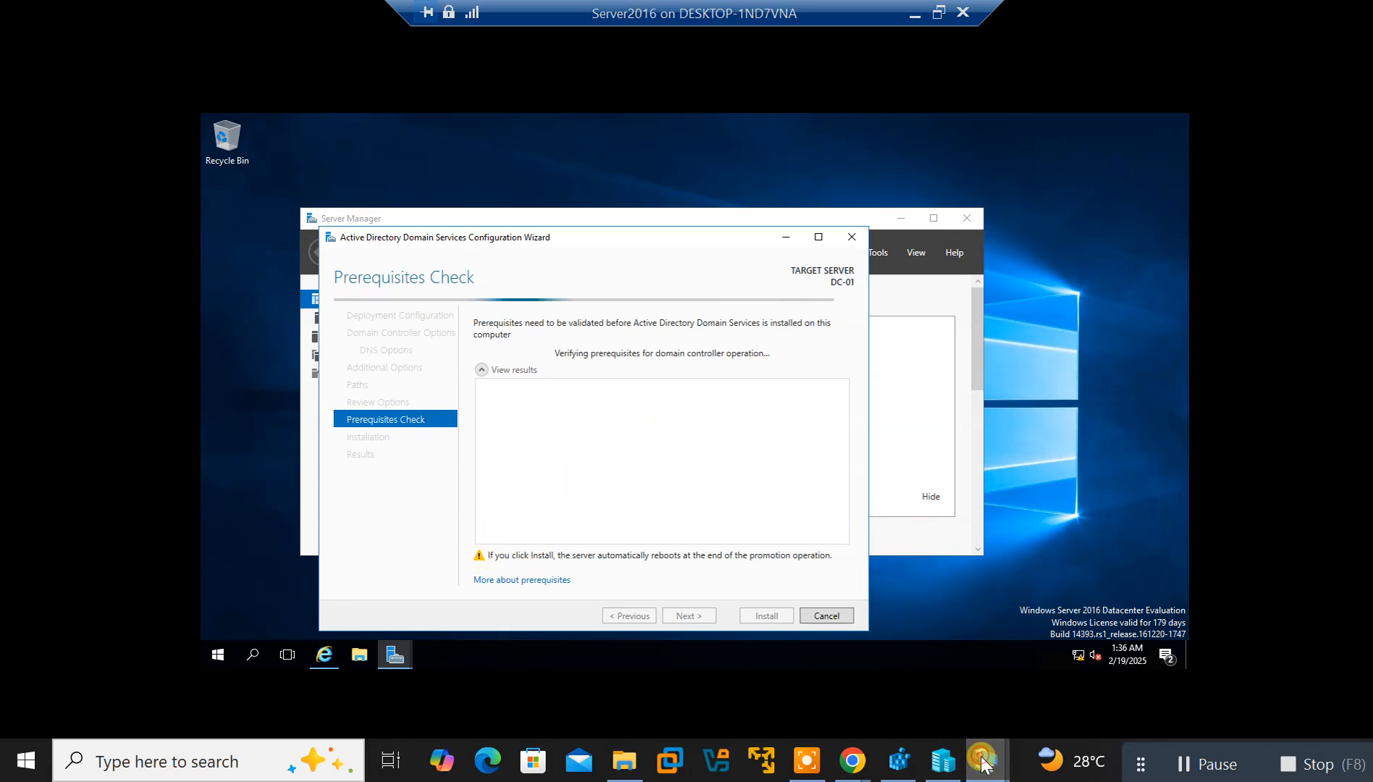
Skip the Win10 VM's failed account setup step, then go back to Server2016
mouse_move(971, 746)
click(870, 667)
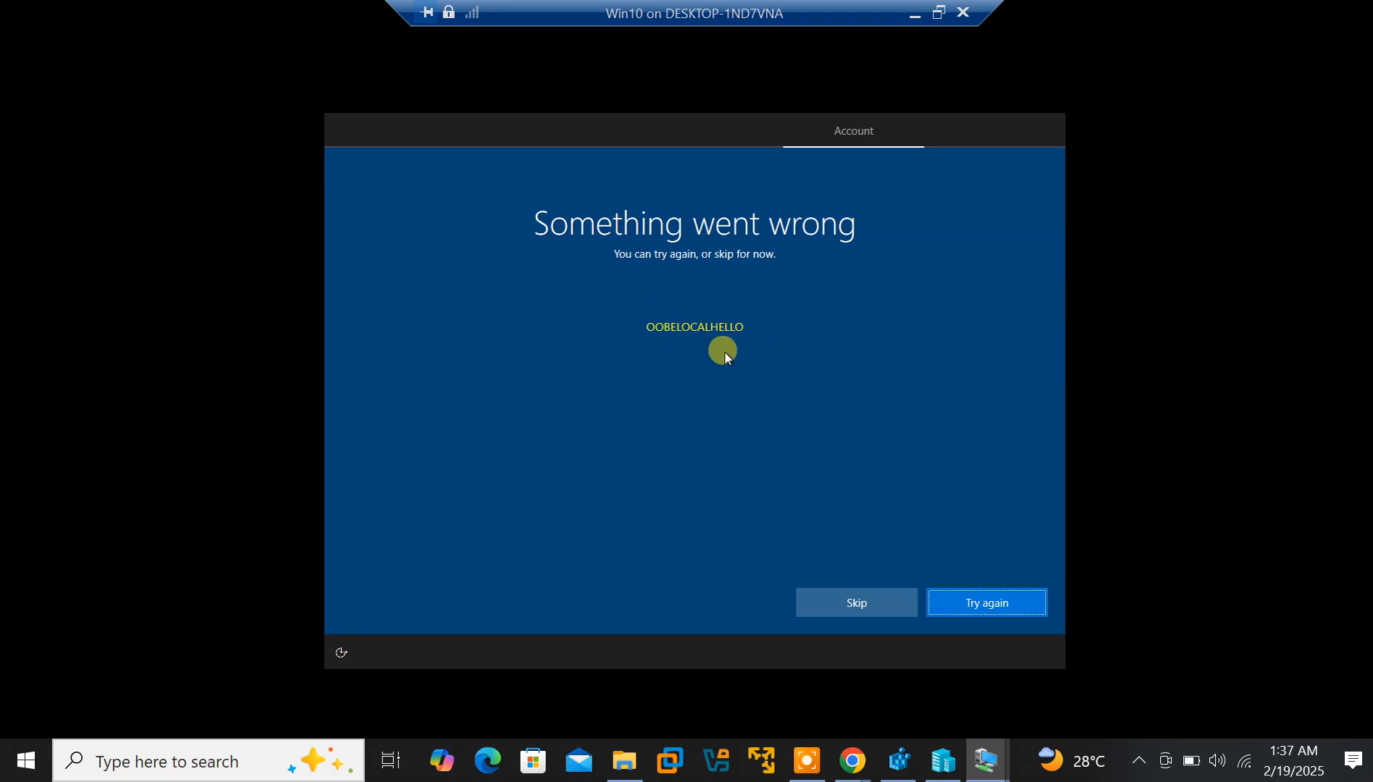
click(841, 597)
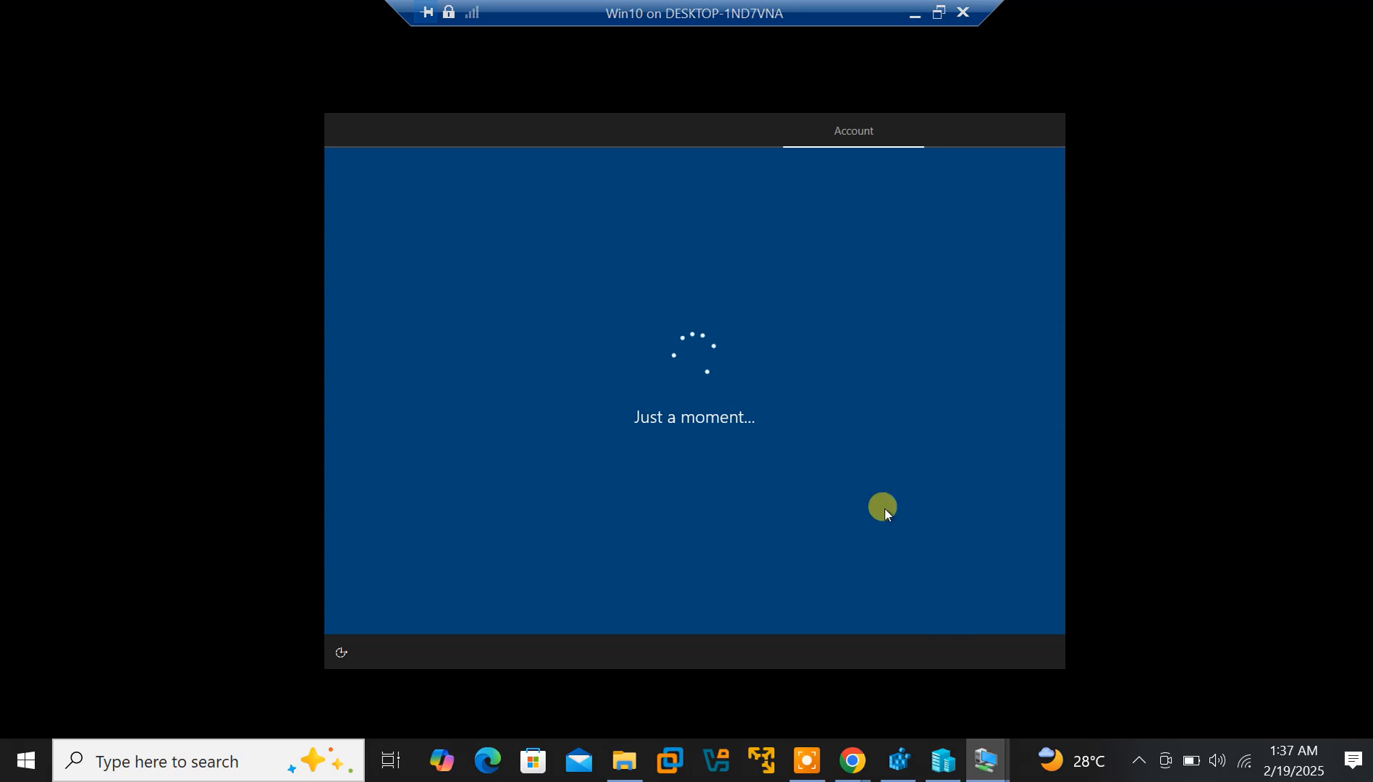
mouse_move(985, 765)
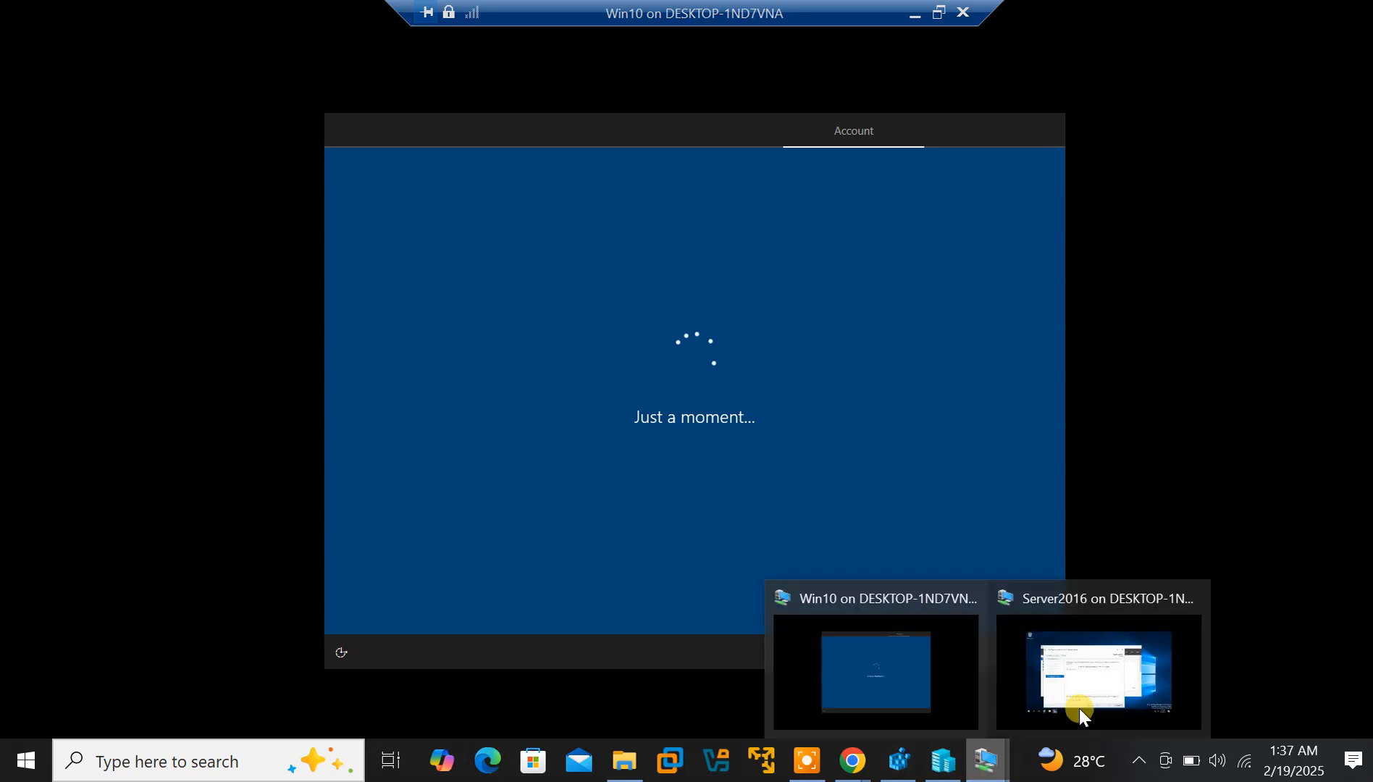
click(1061, 695)
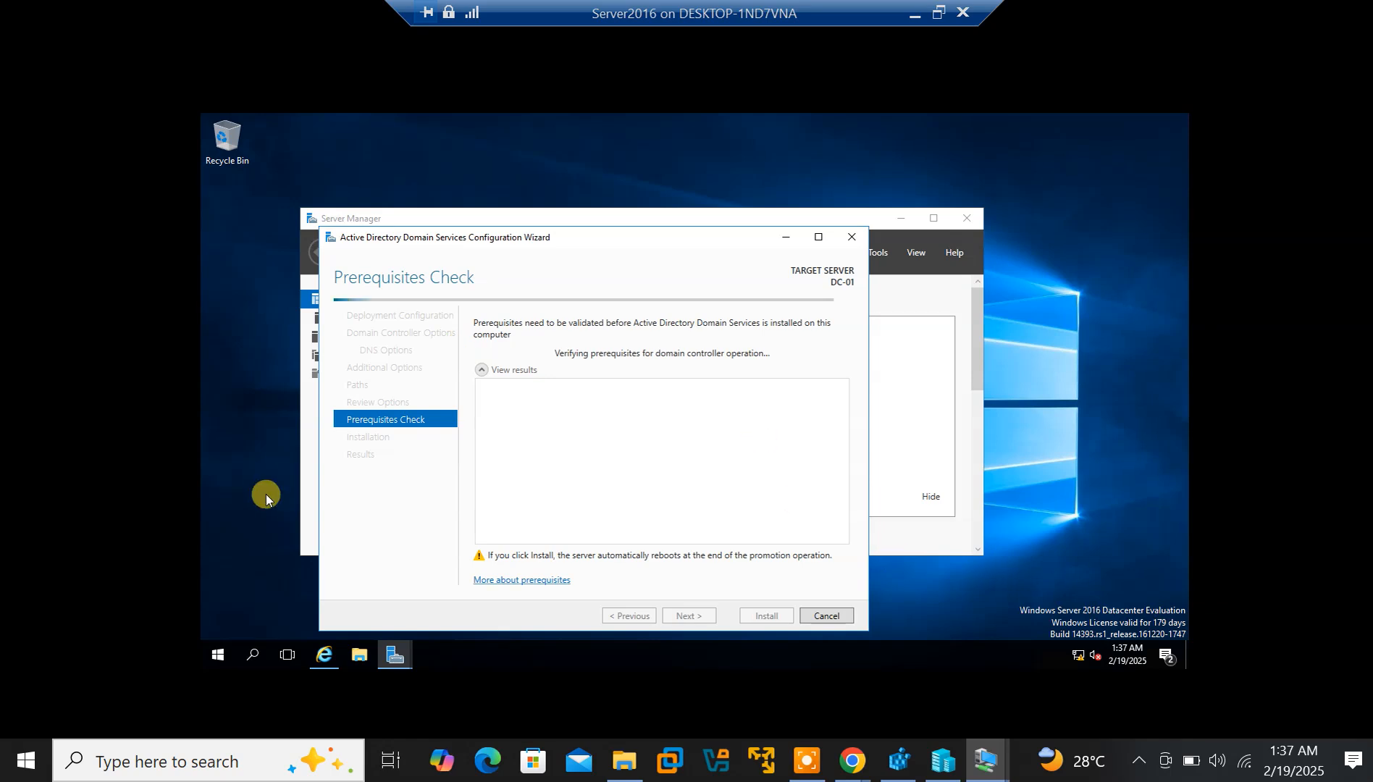
Restore the Server2016 window, move the wizard higher, and install Active Directory Domain Services after checks pass
click(936, 12)
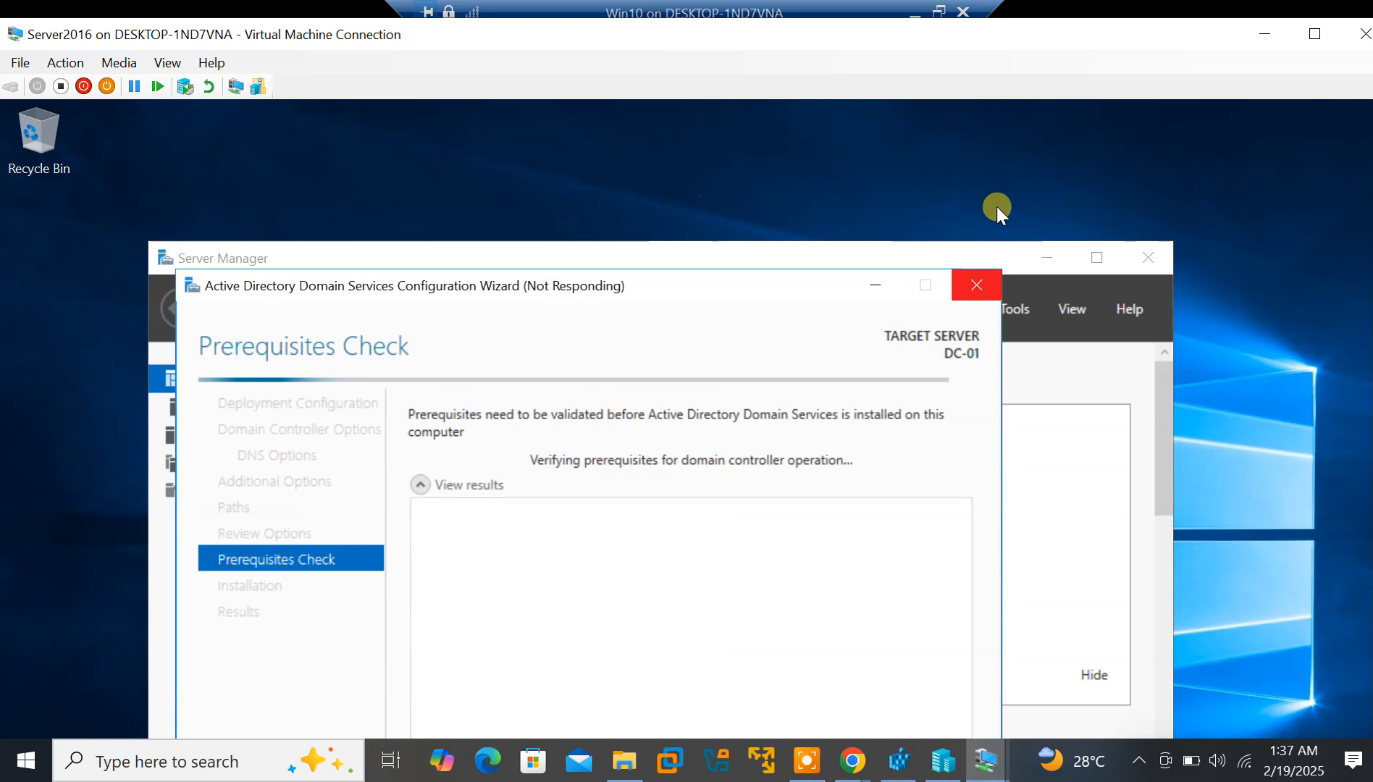
drag(705, 294, 766, 130)
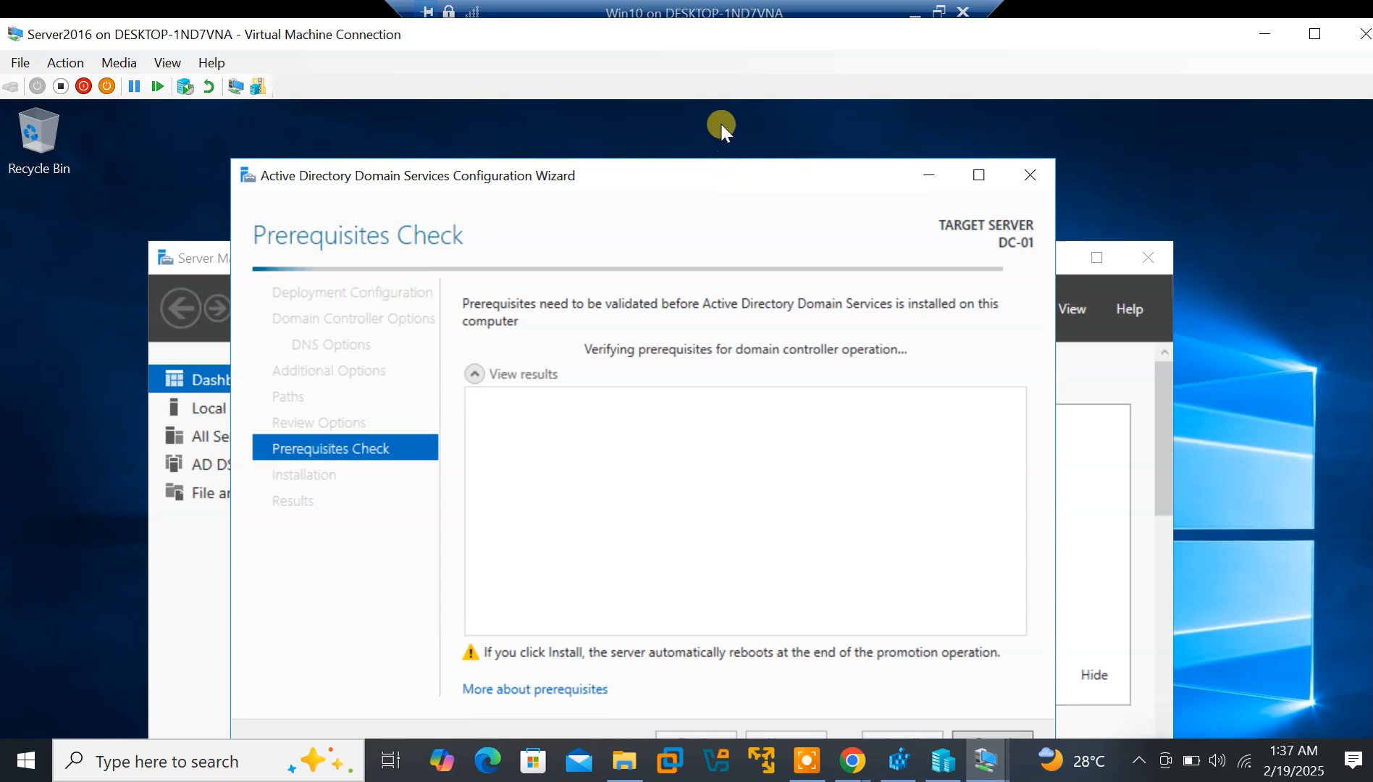
drag(727, 172, 720, 123)
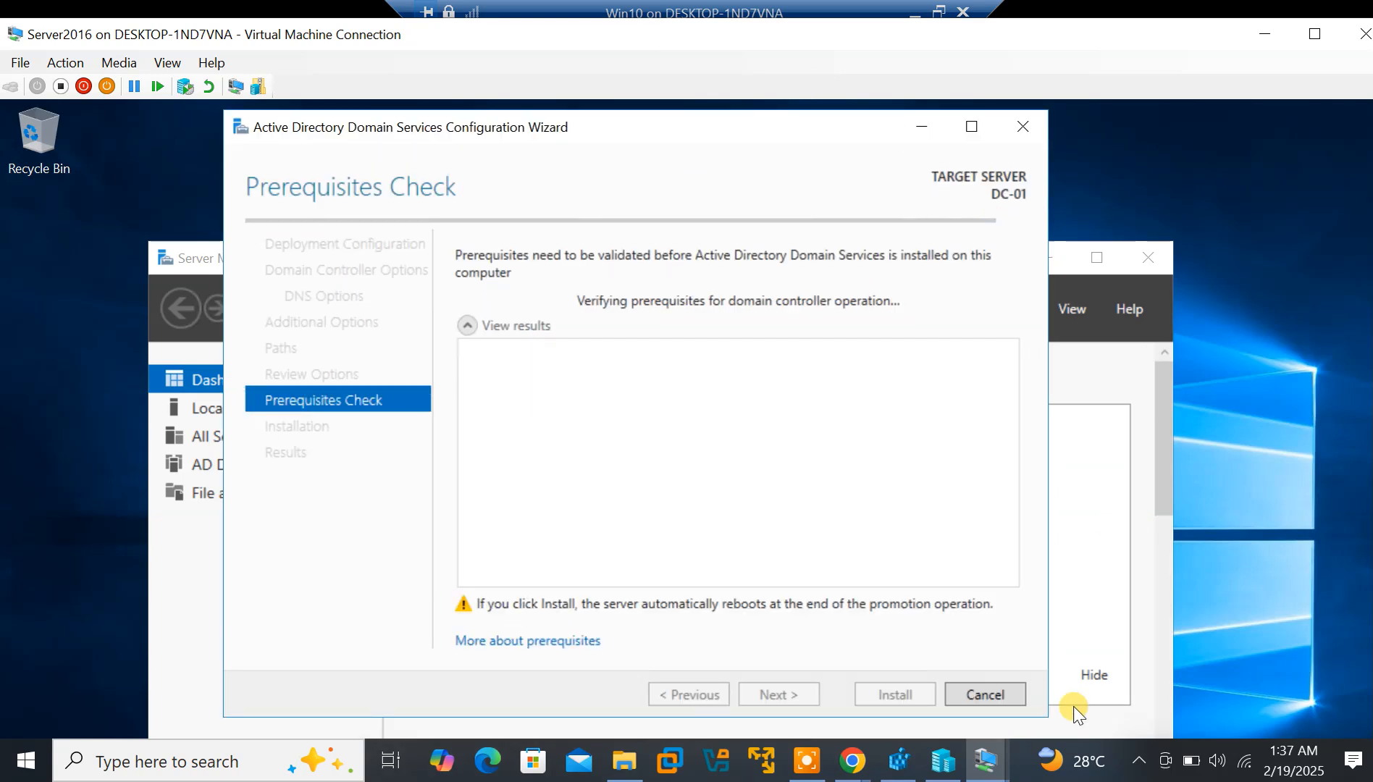
mouse_move(1132, 767)
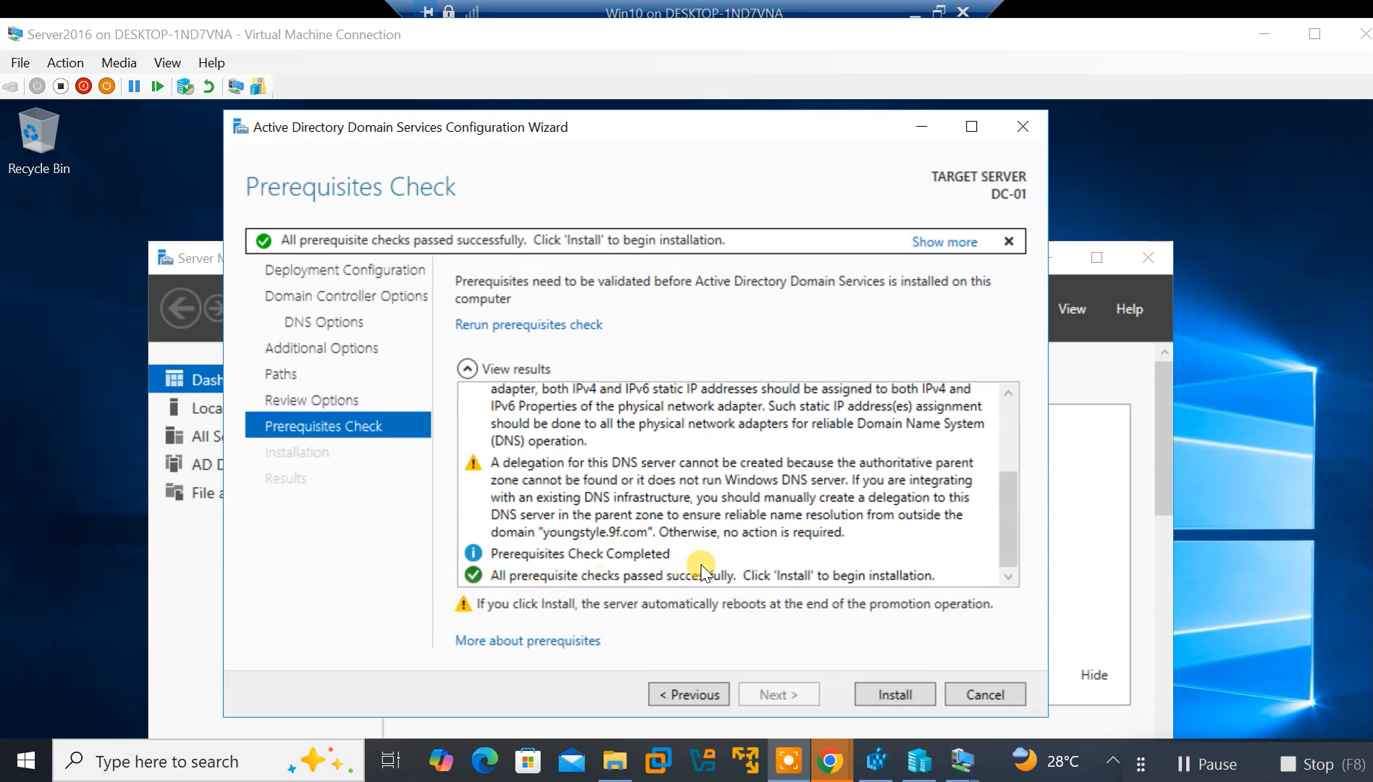
click(895, 696)
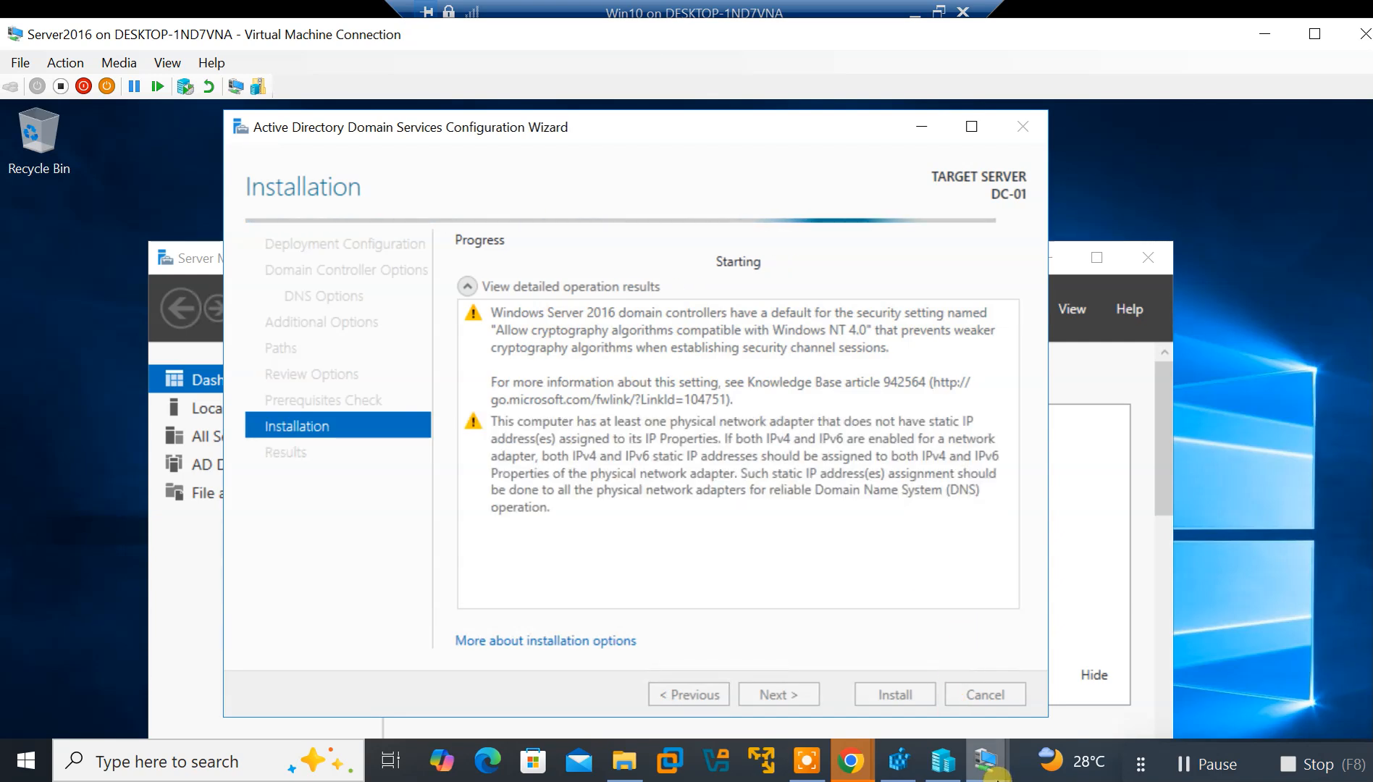
click(989, 771)
Accept Win10's default privacy settings, then go back to the Server2016 installation
click(904, 684)
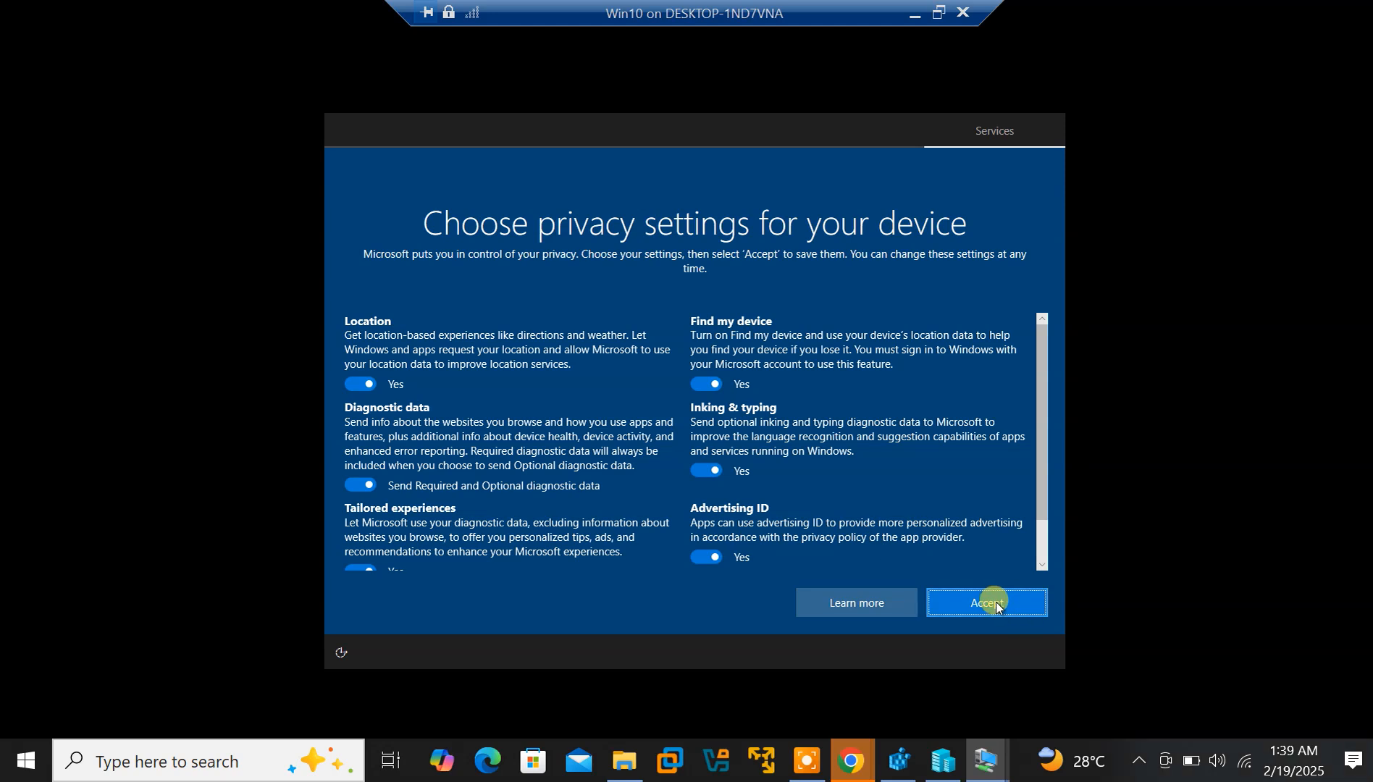
click(988, 602)
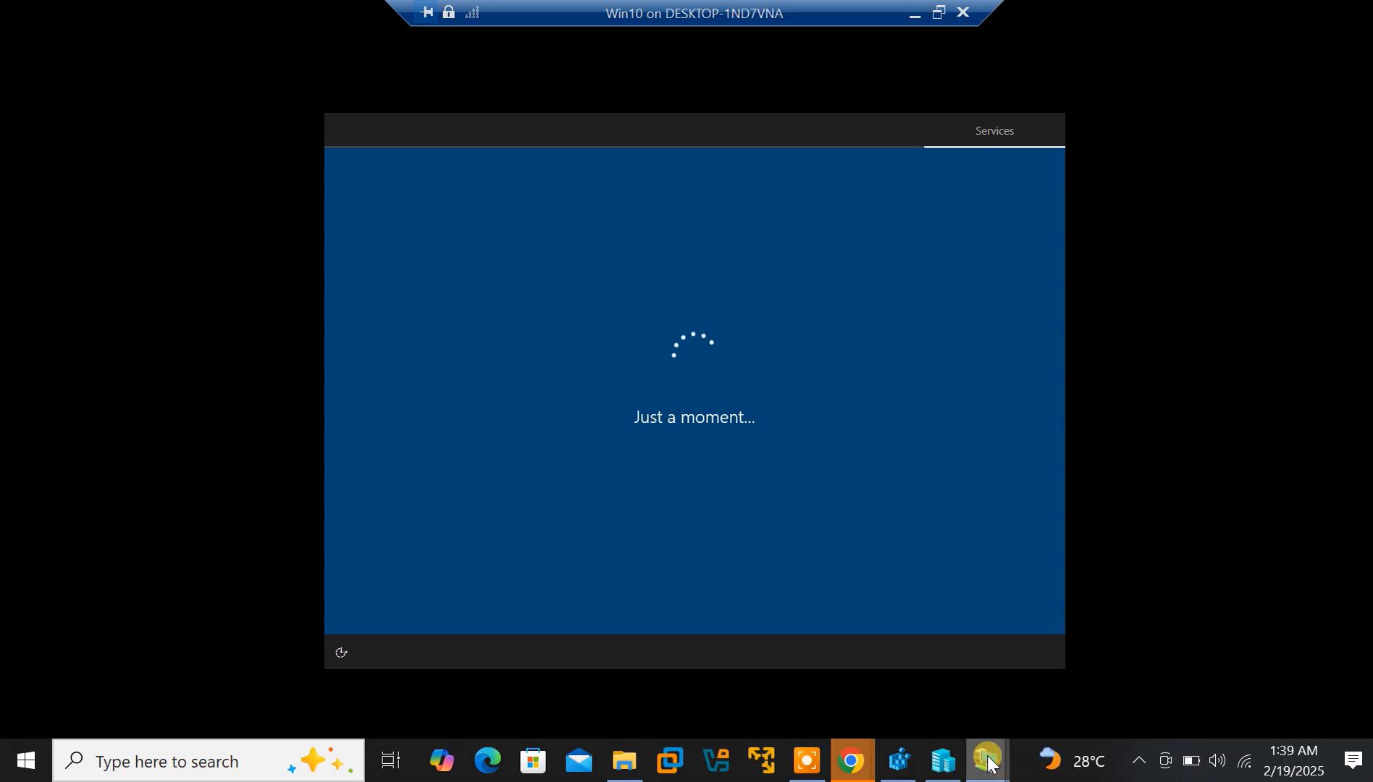
mouse_move(986, 760)
click(1093, 702)
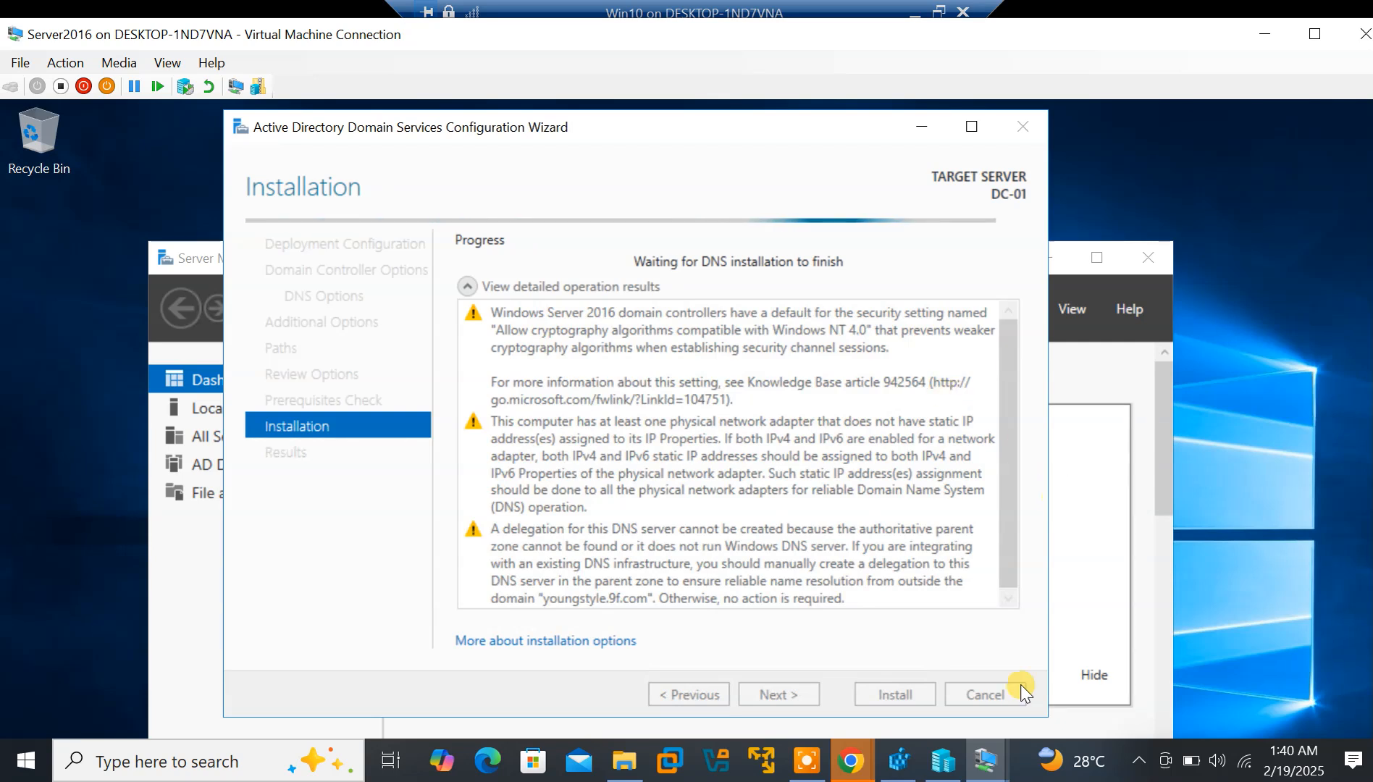
mouse_move(989, 769)
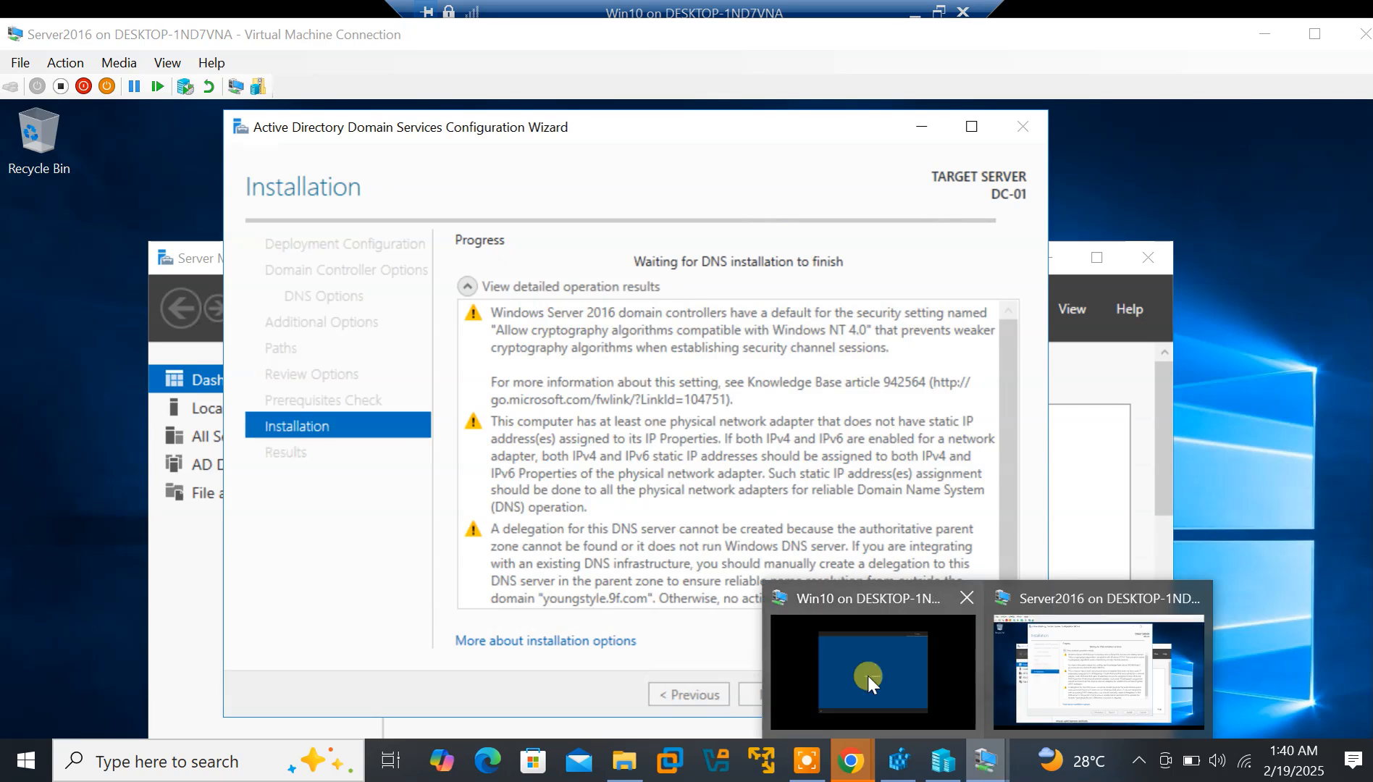
click(866, 676)
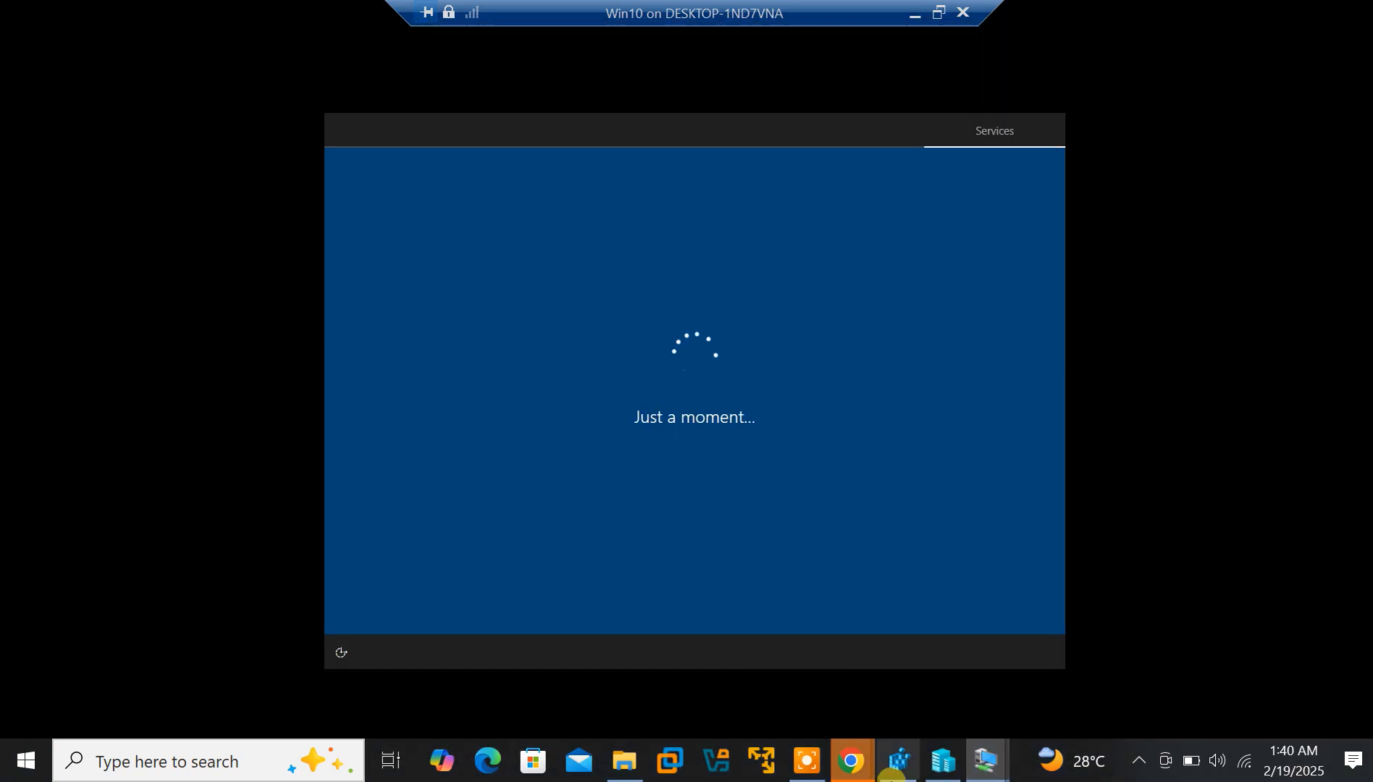
mouse_move(998, 769)
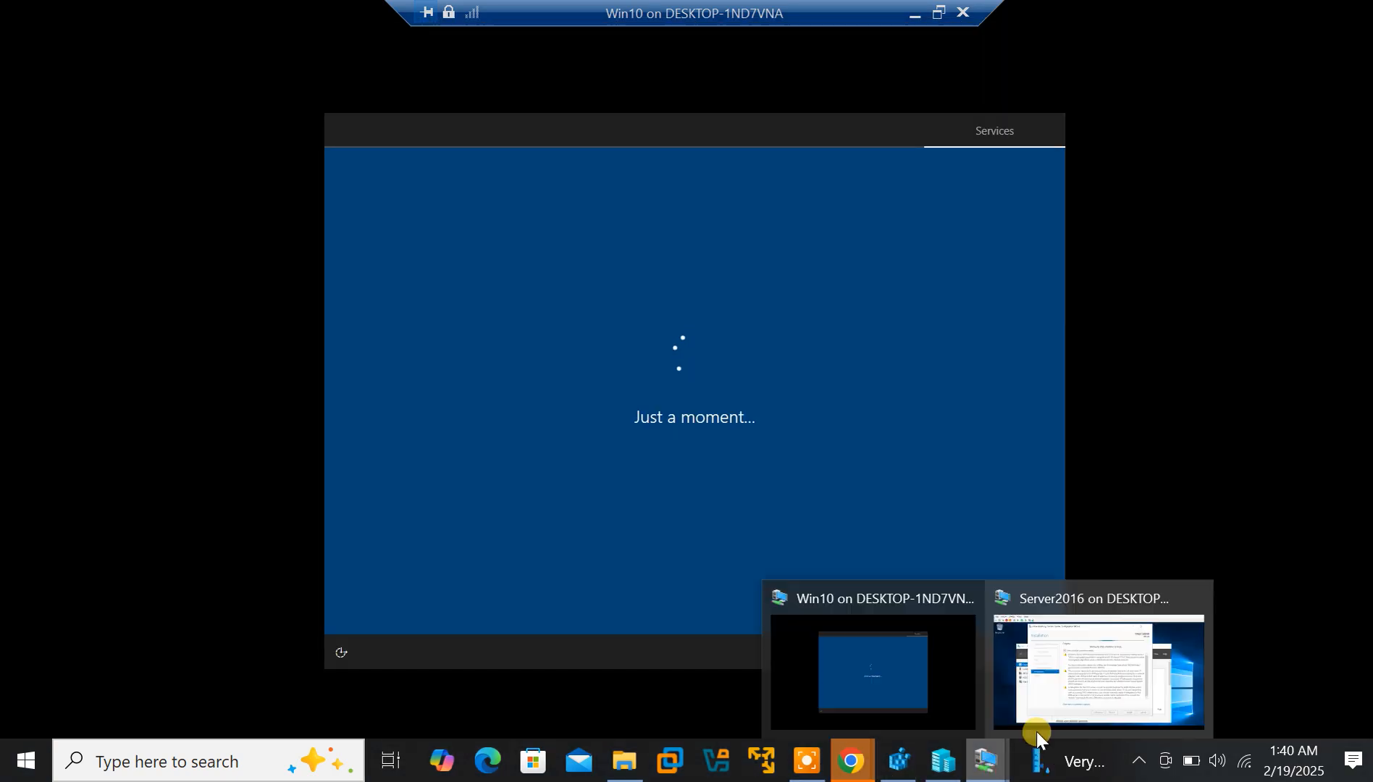
click(1141, 648)
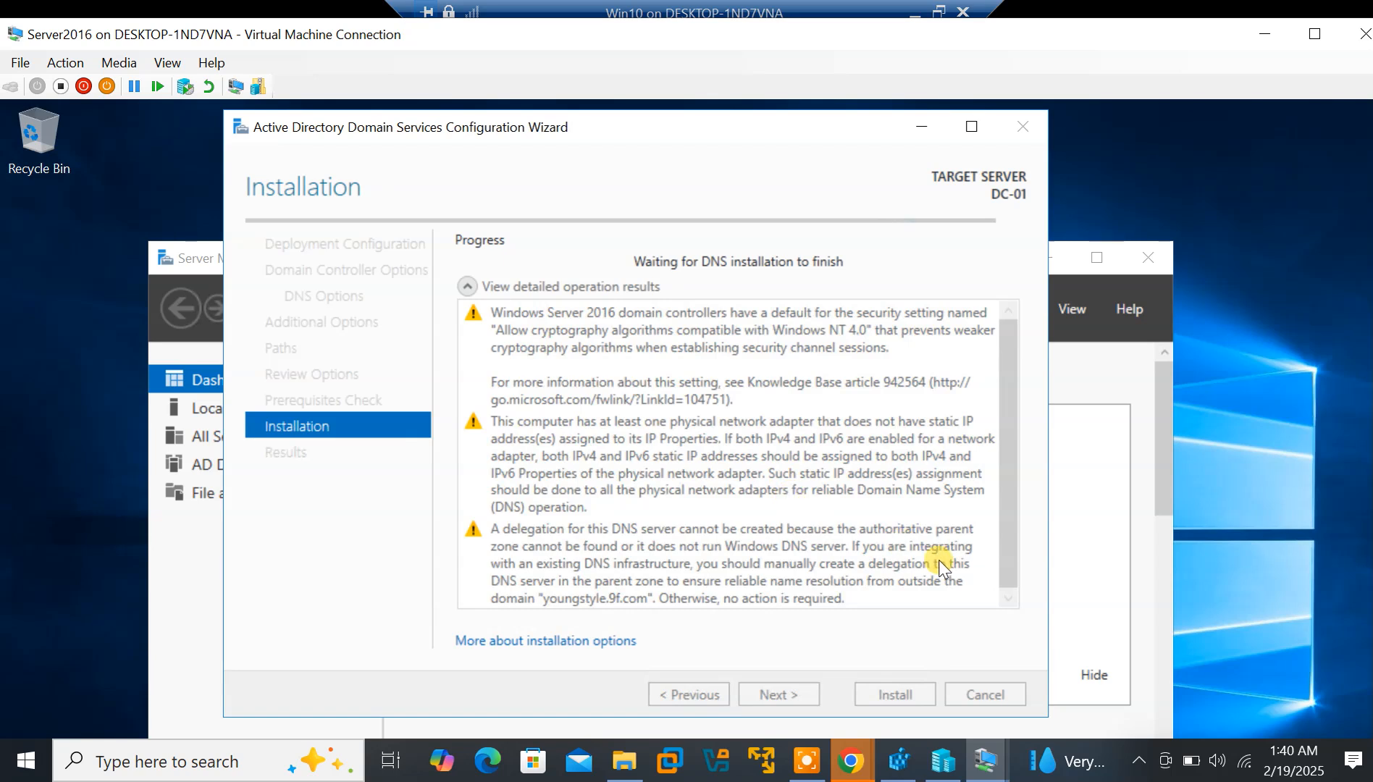
Bring Server2016 into focus, then retry the failed setup step on the Win10 VM
click(808, 761)
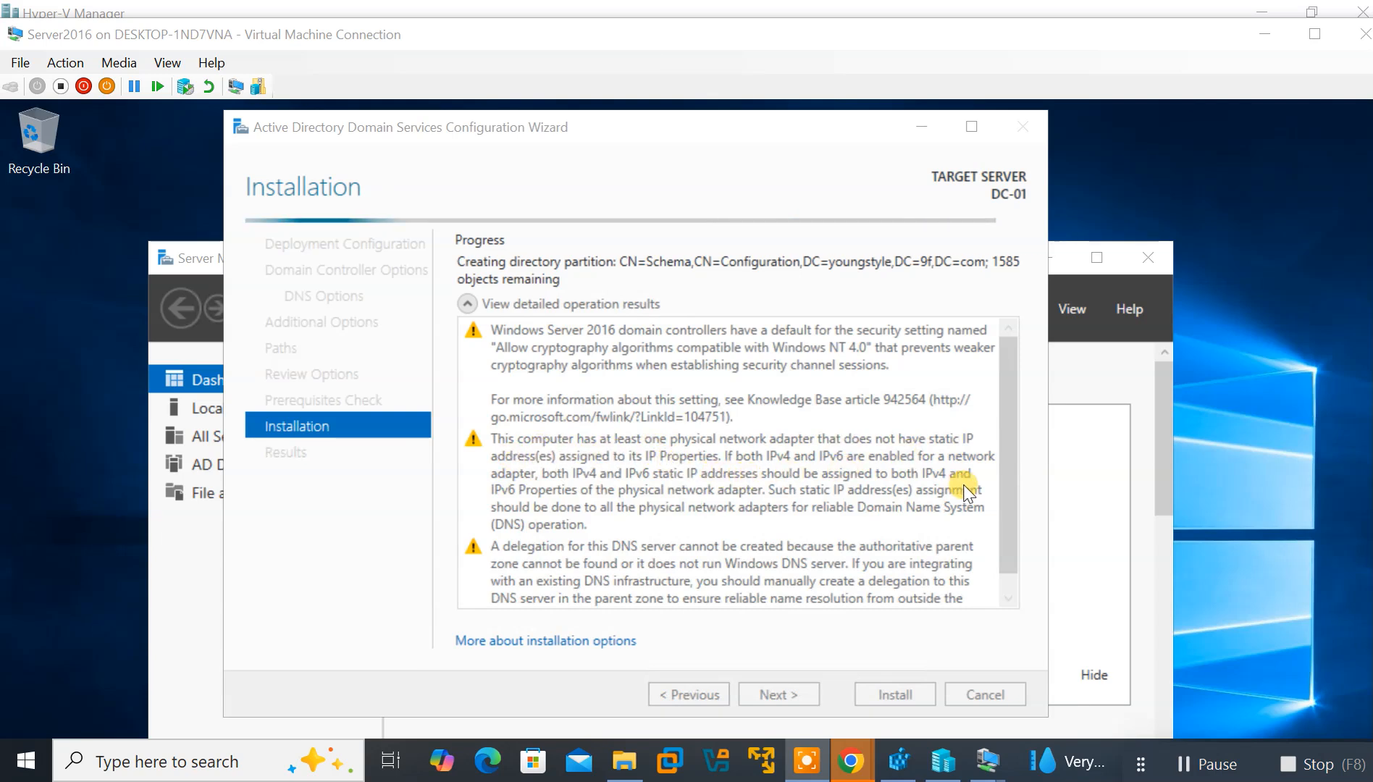
click(1005, 520)
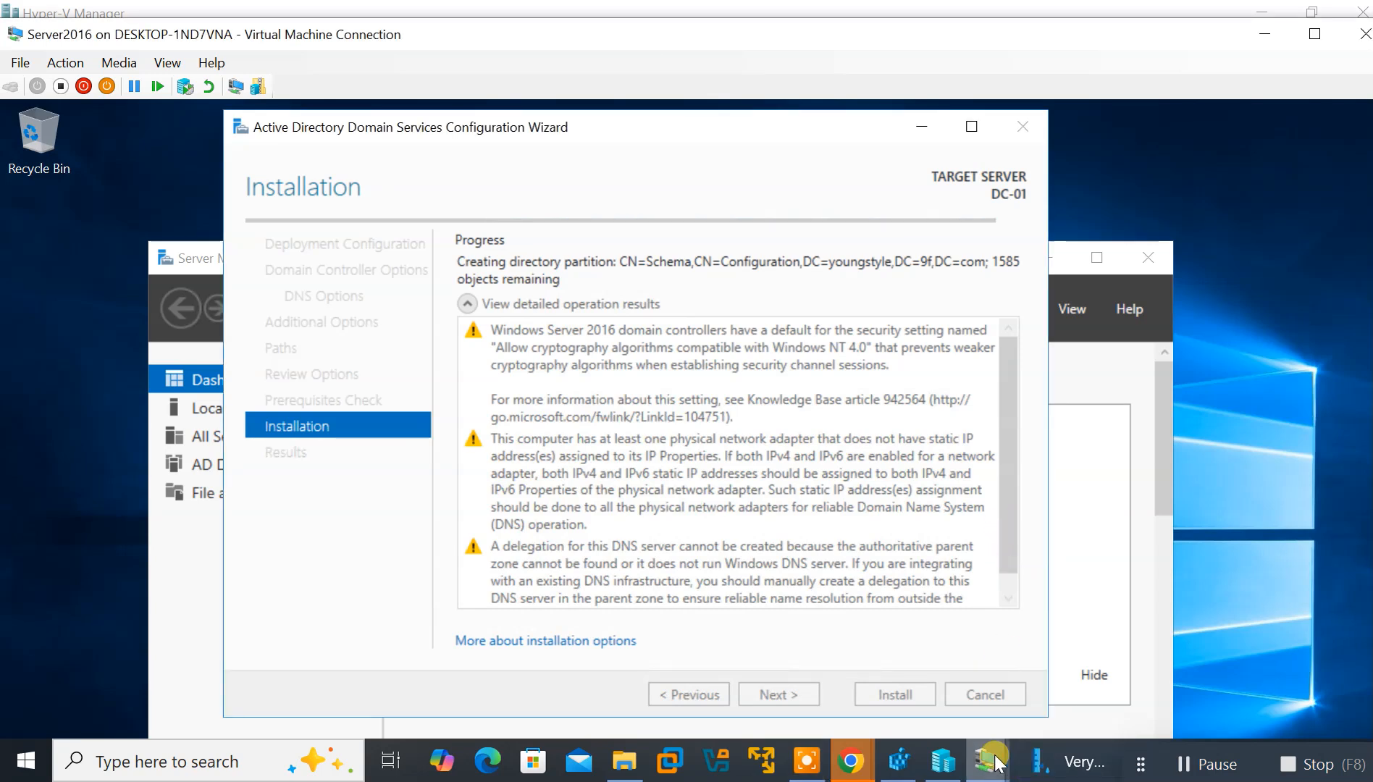
mouse_move(996, 762)
click(893, 661)
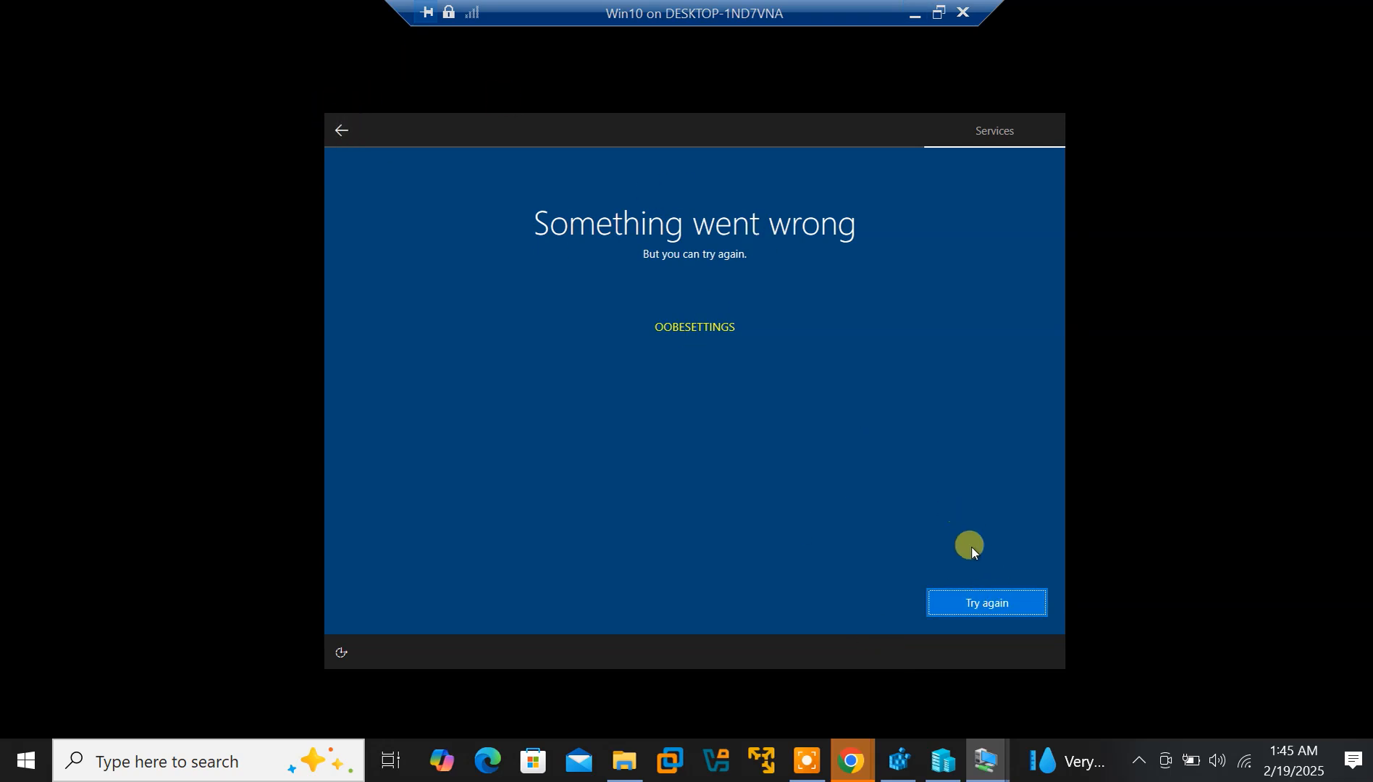
click(962, 604)
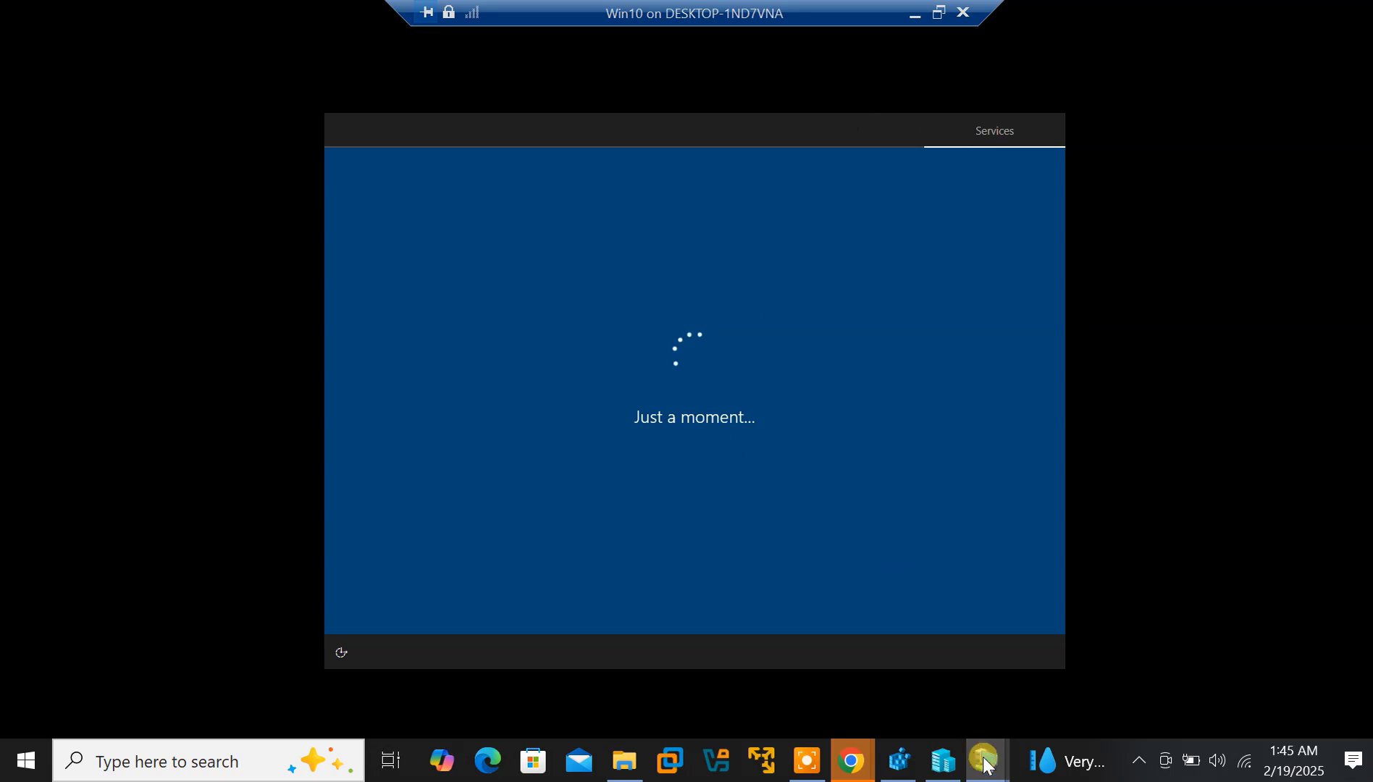
Keep checking the Server2016 domain controller installation progress between visits to Win10
mouse_move(990, 774)
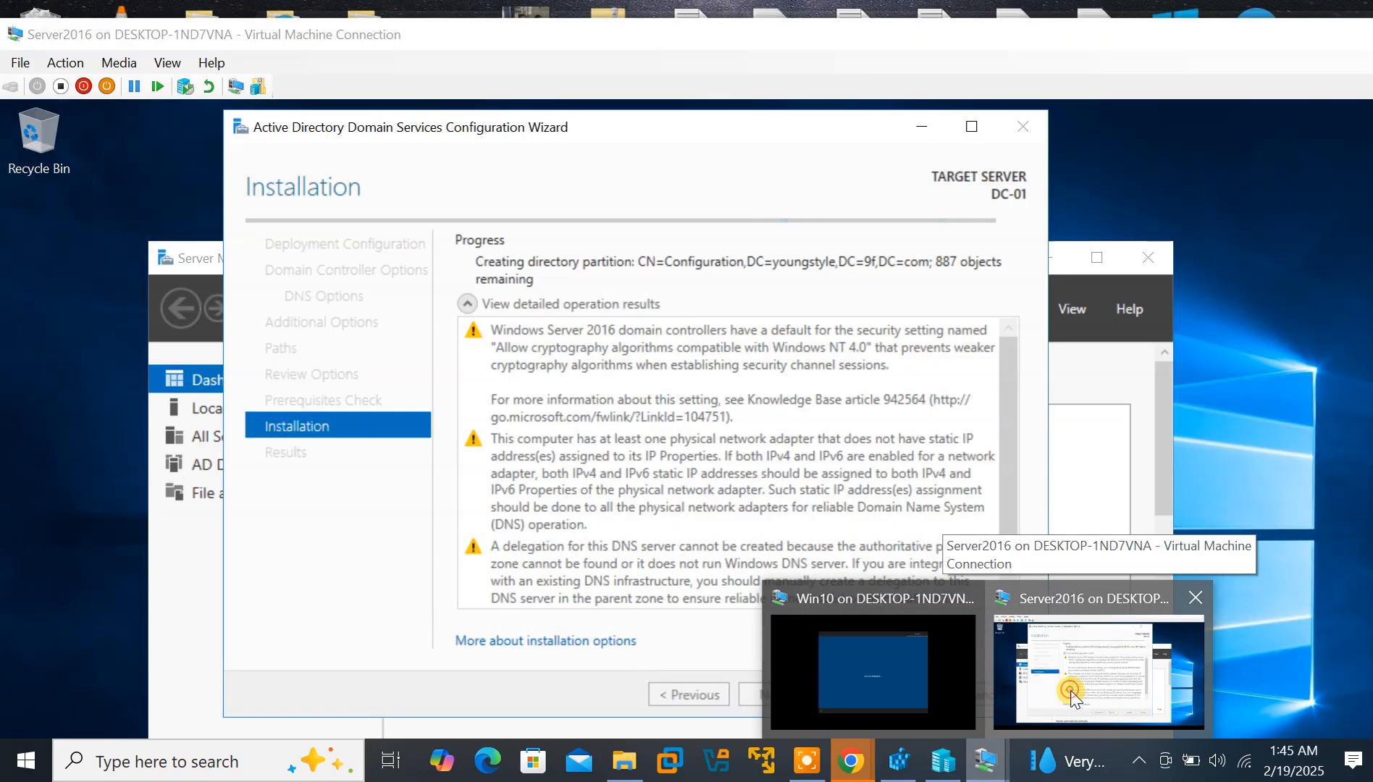
click(1070, 689)
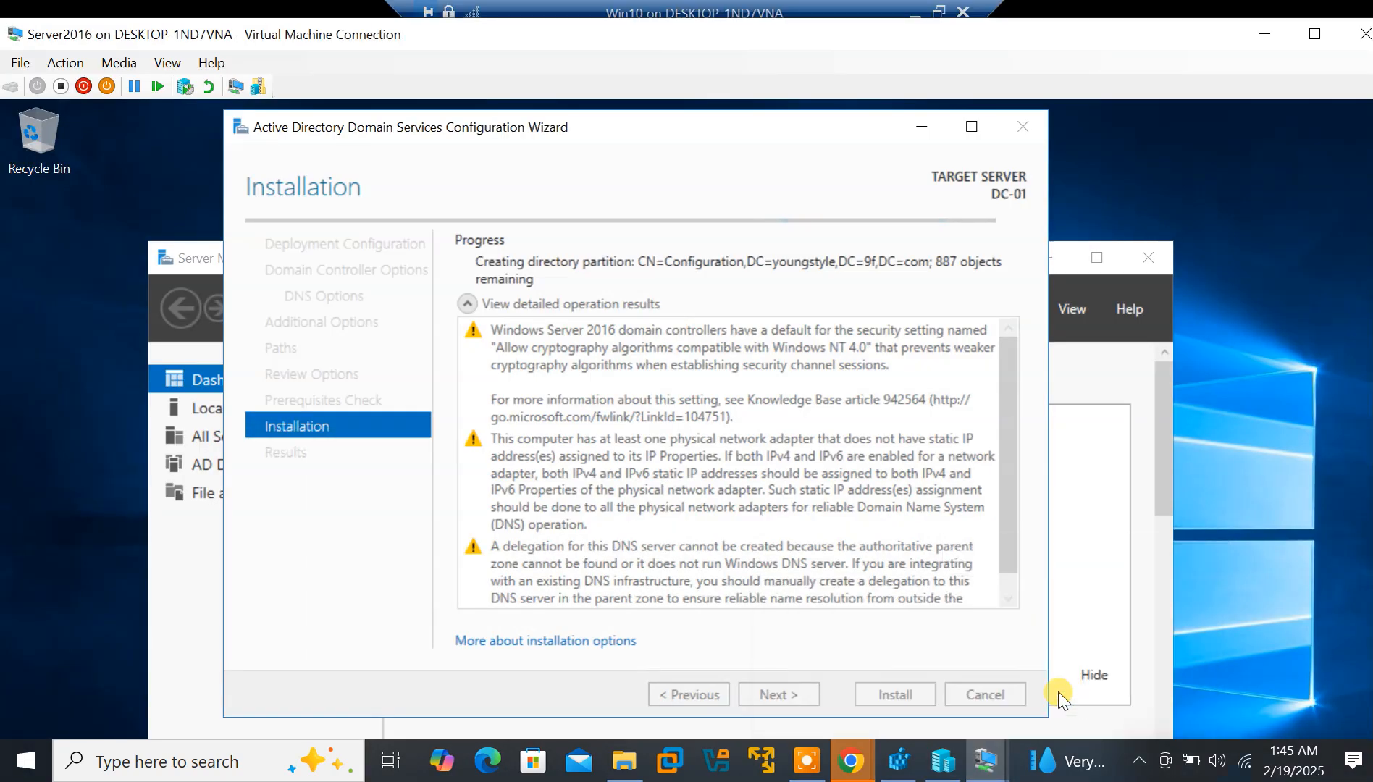
mouse_move(983, 770)
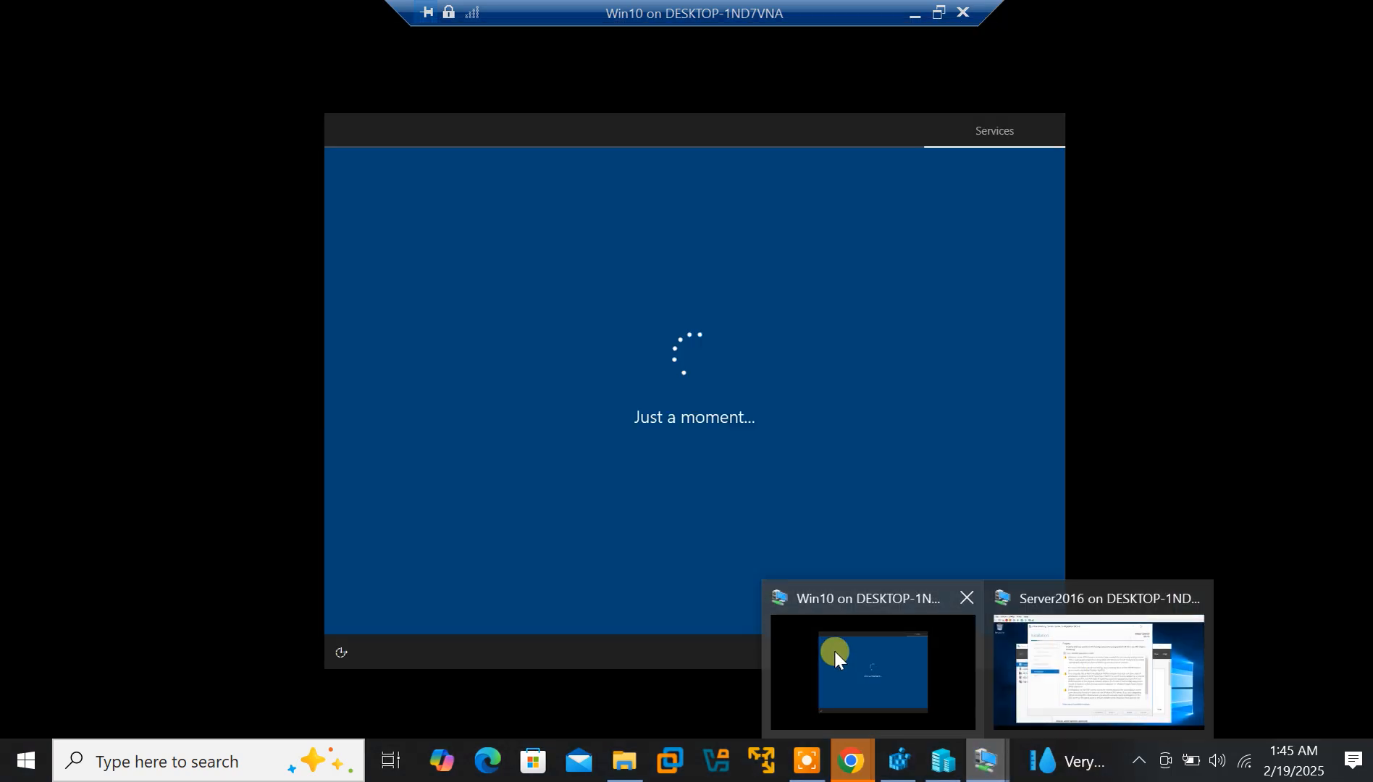
click(834, 651)
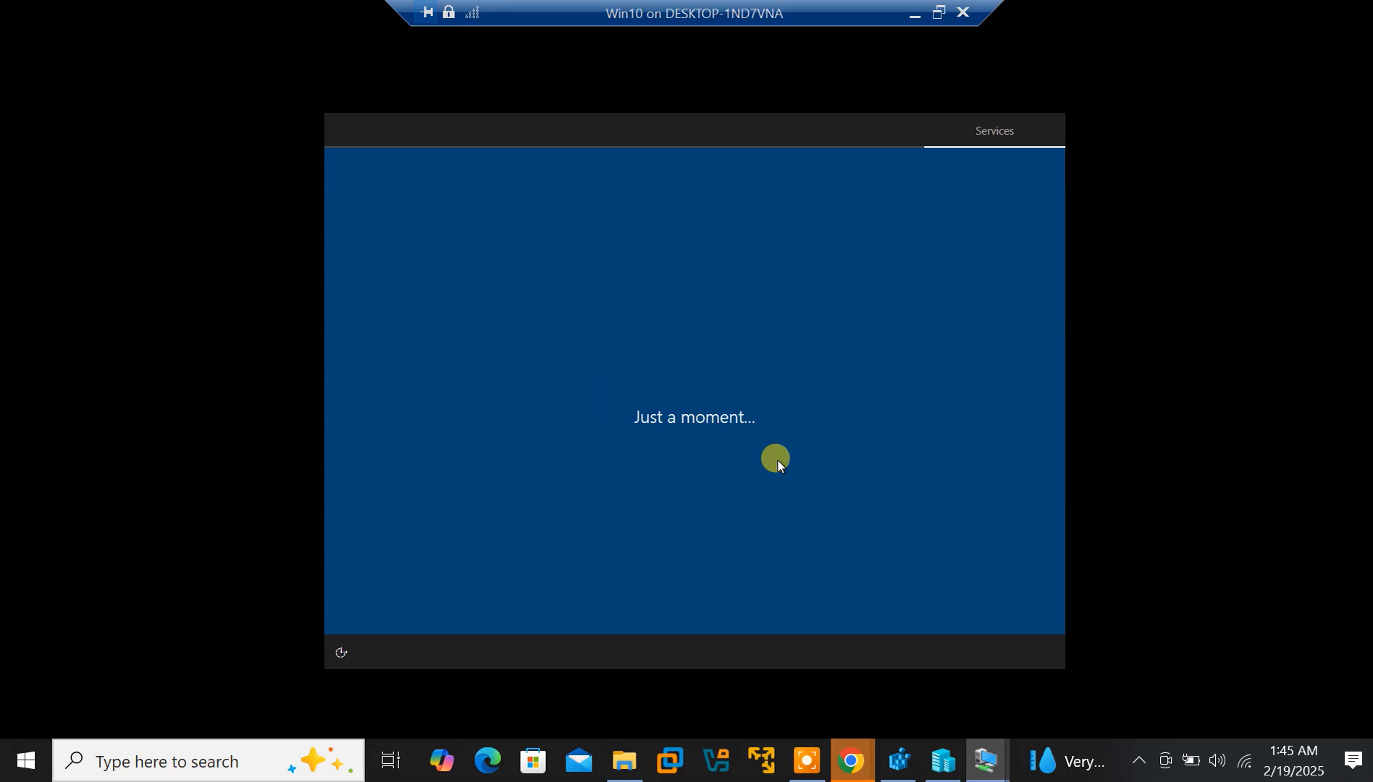
mouse_move(984, 773)
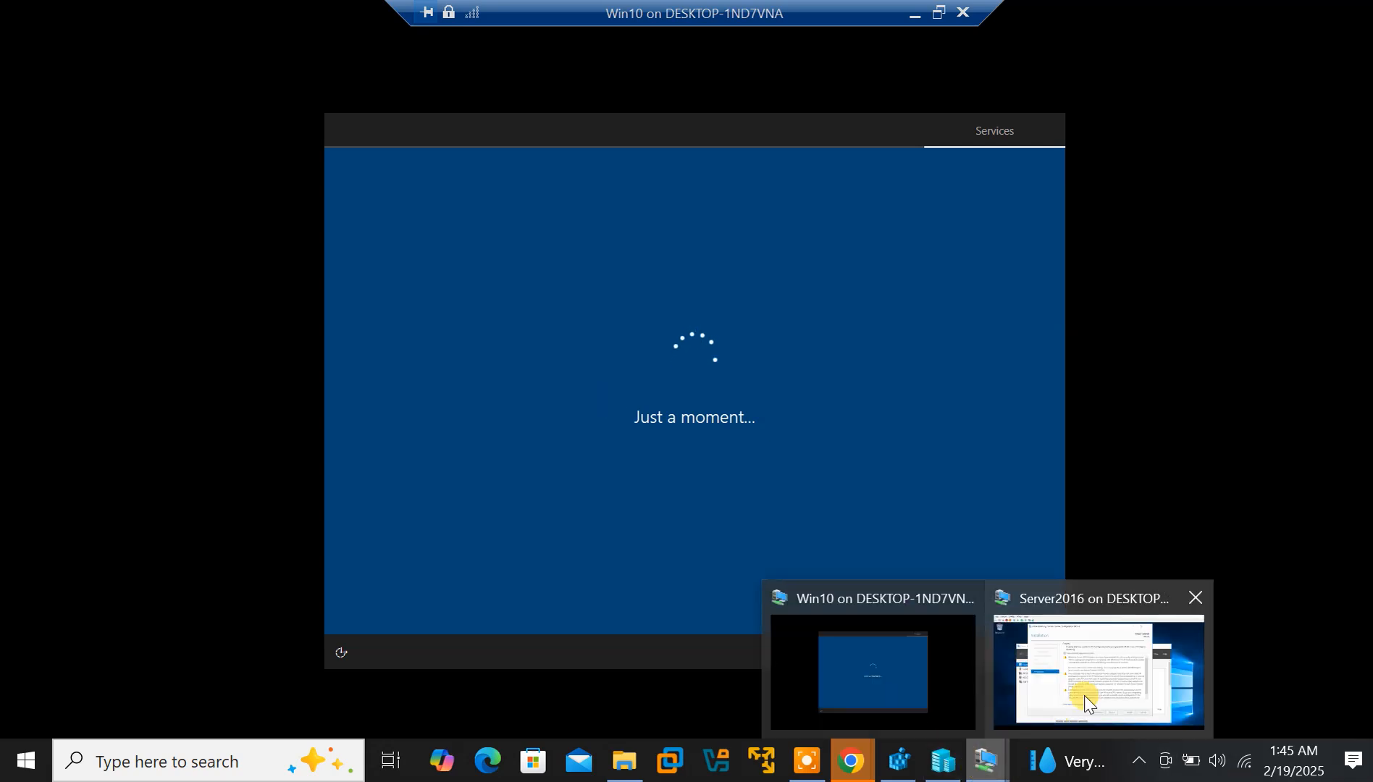
click(1083, 699)
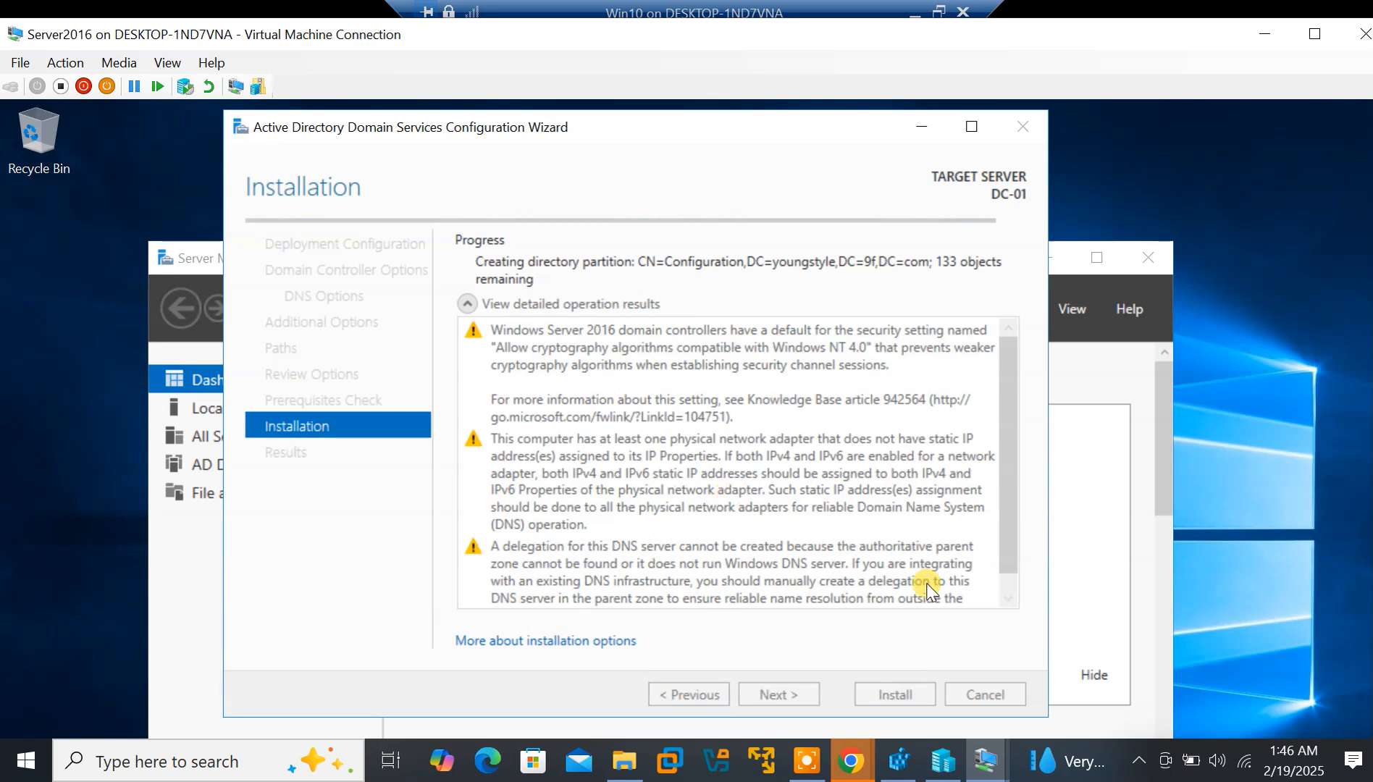
click(808, 767)
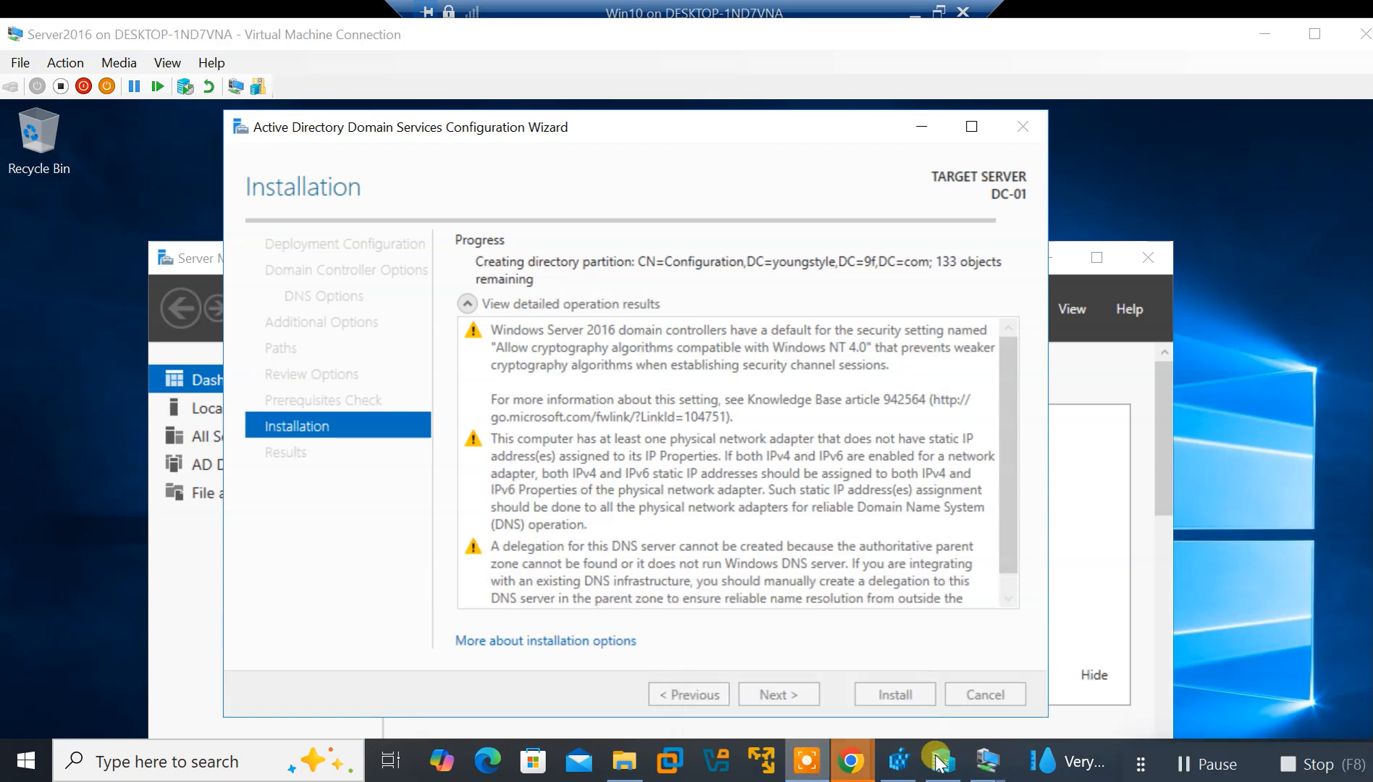
click(1185, 768)
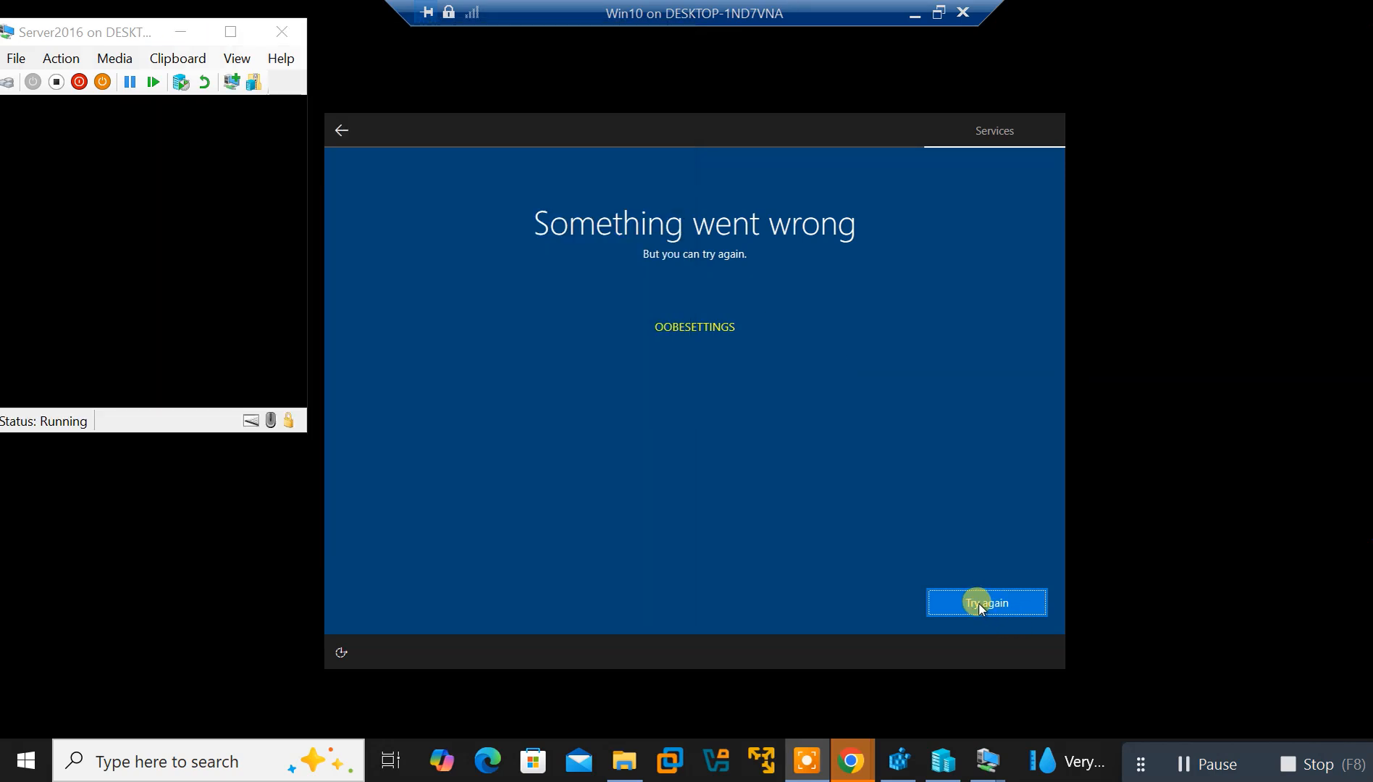
Retry the Win10 setup step once more, then check on the restarting Server2016 VM
click(982, 604)
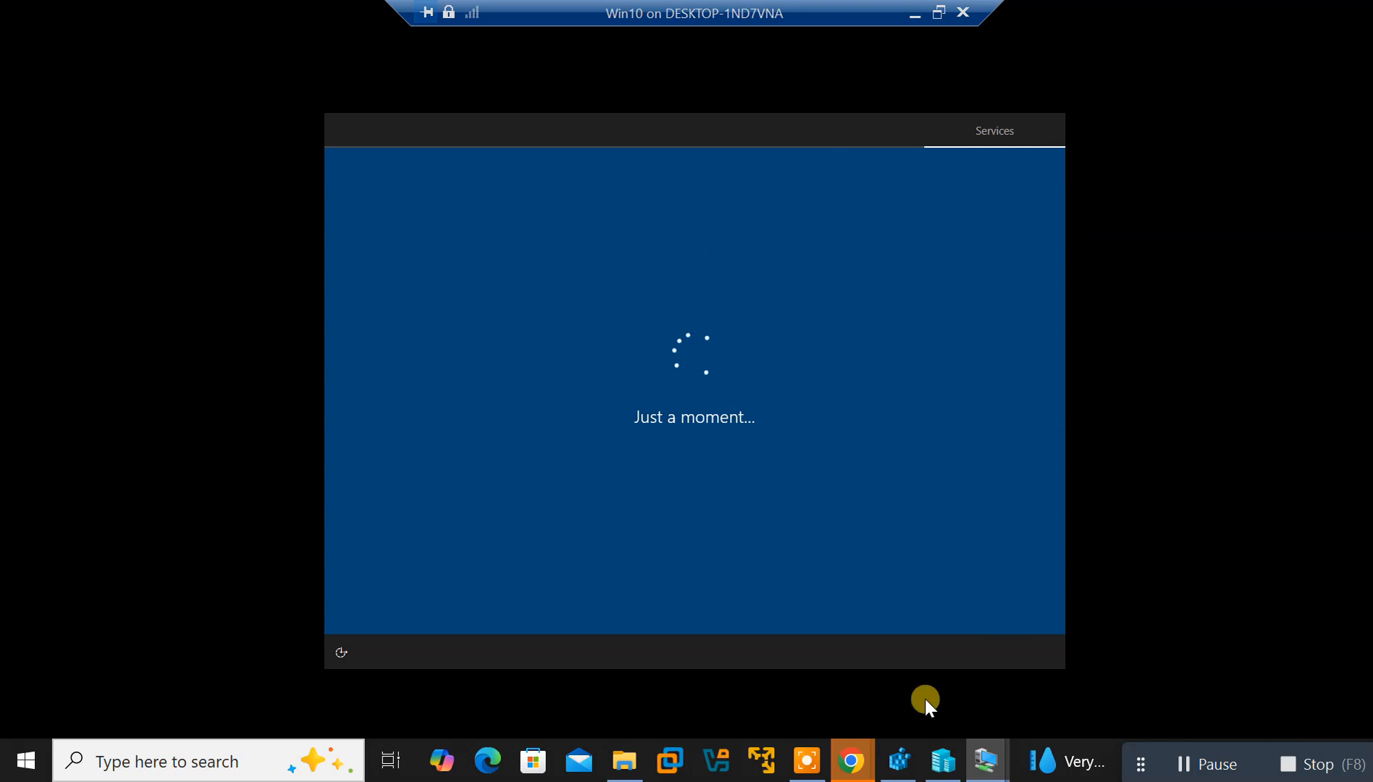
mouse_move(987, 757)
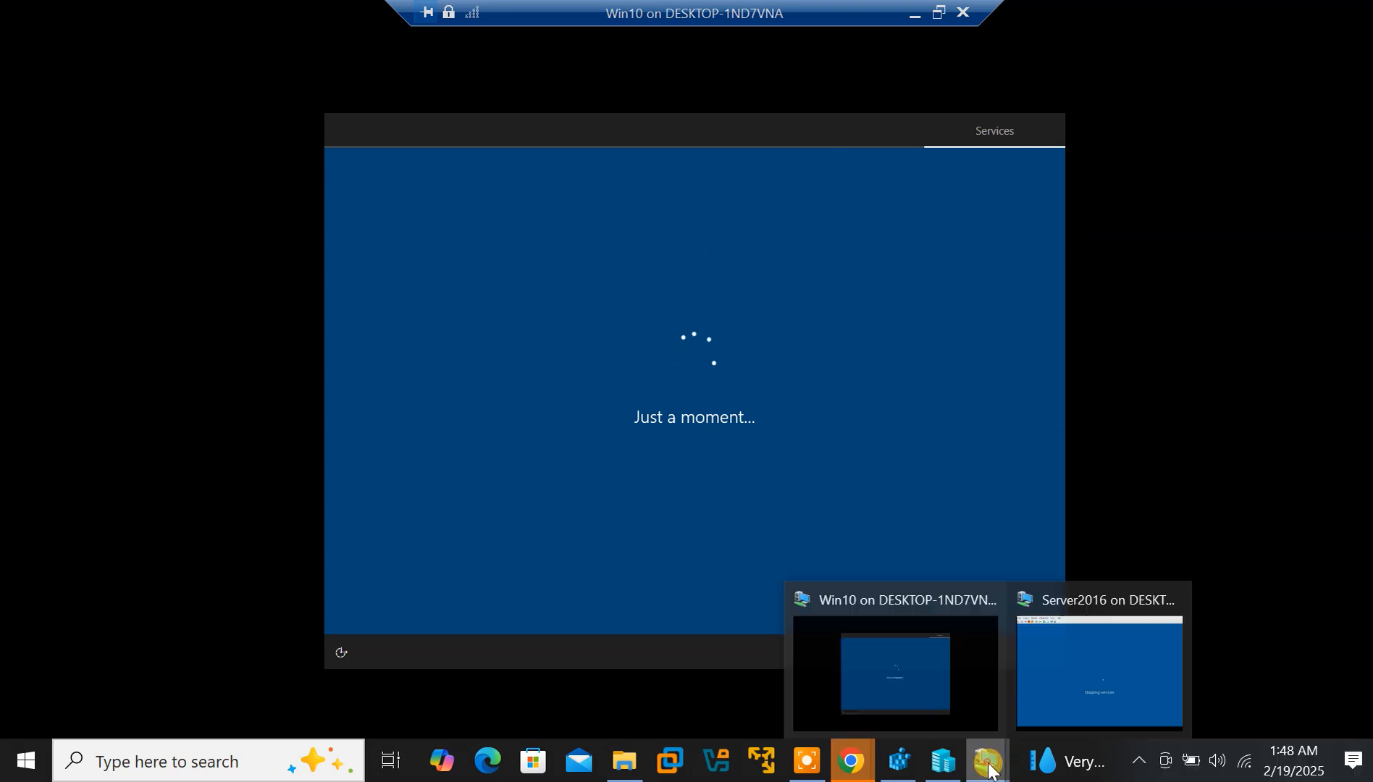
click(1071, 684)
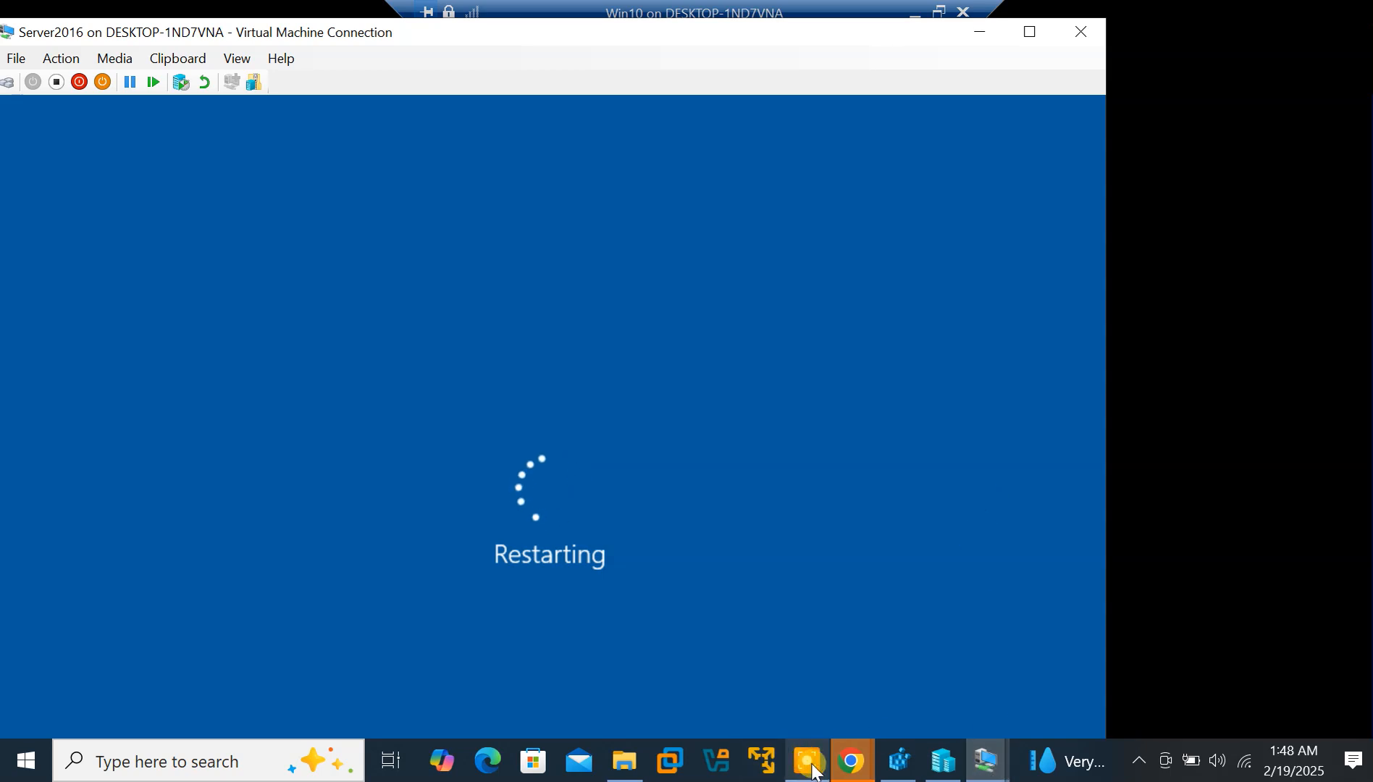
mouse_move(817, 772)
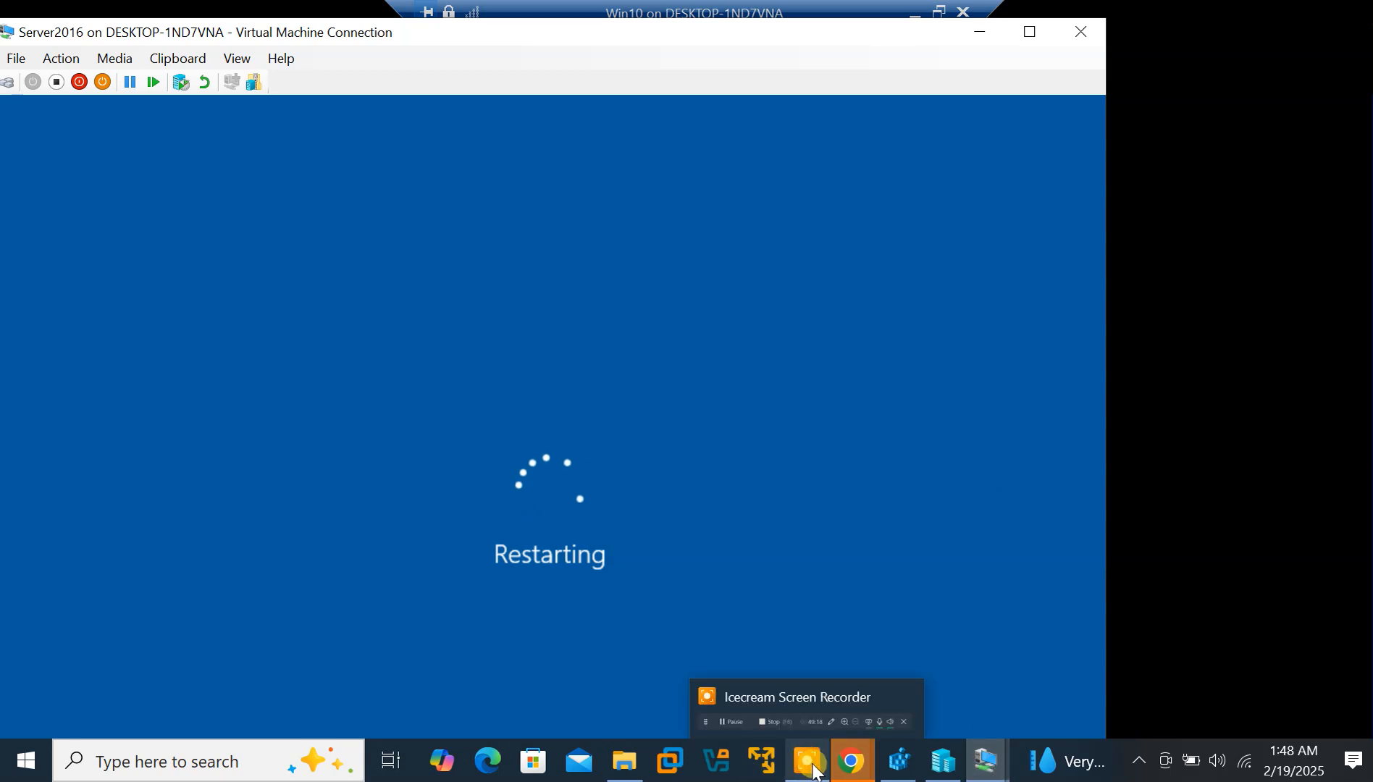
click(812, 766)
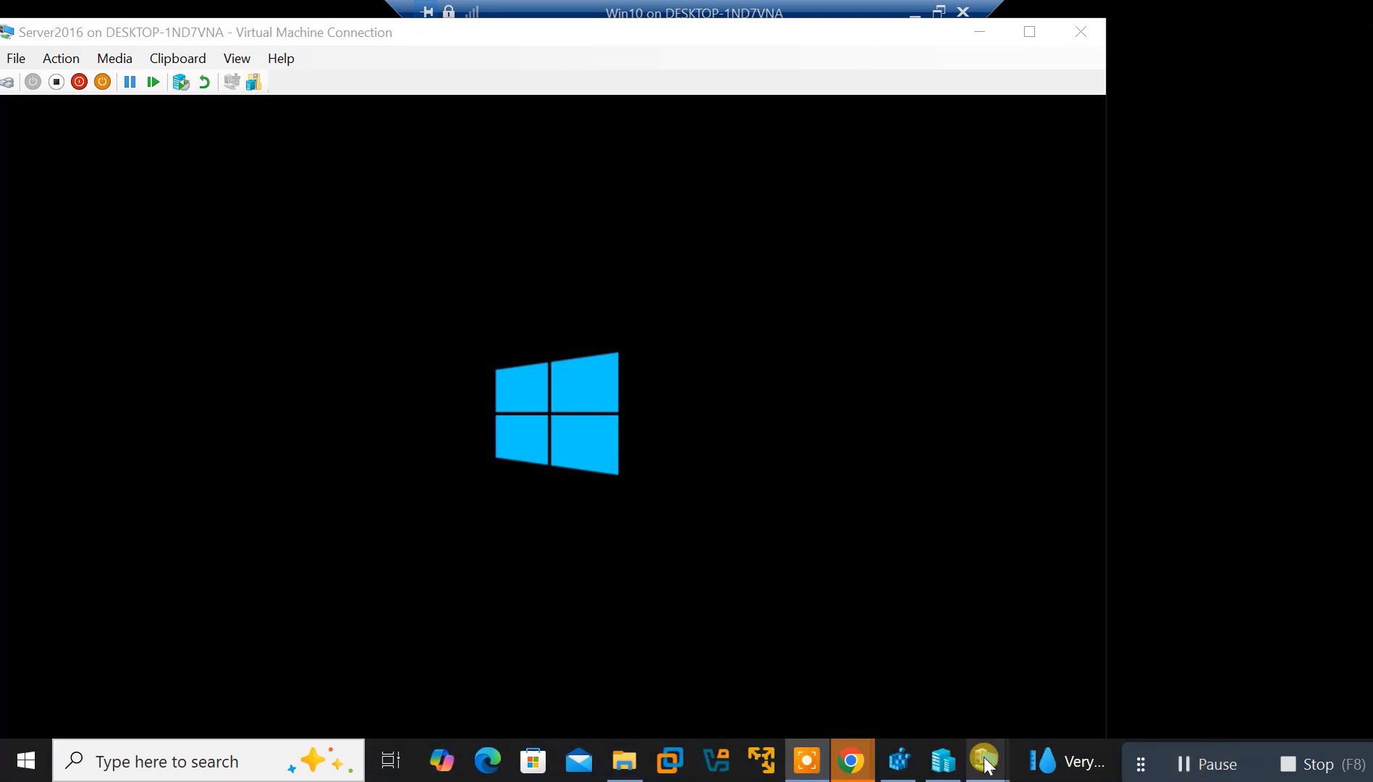
mouse_move(987, 764)
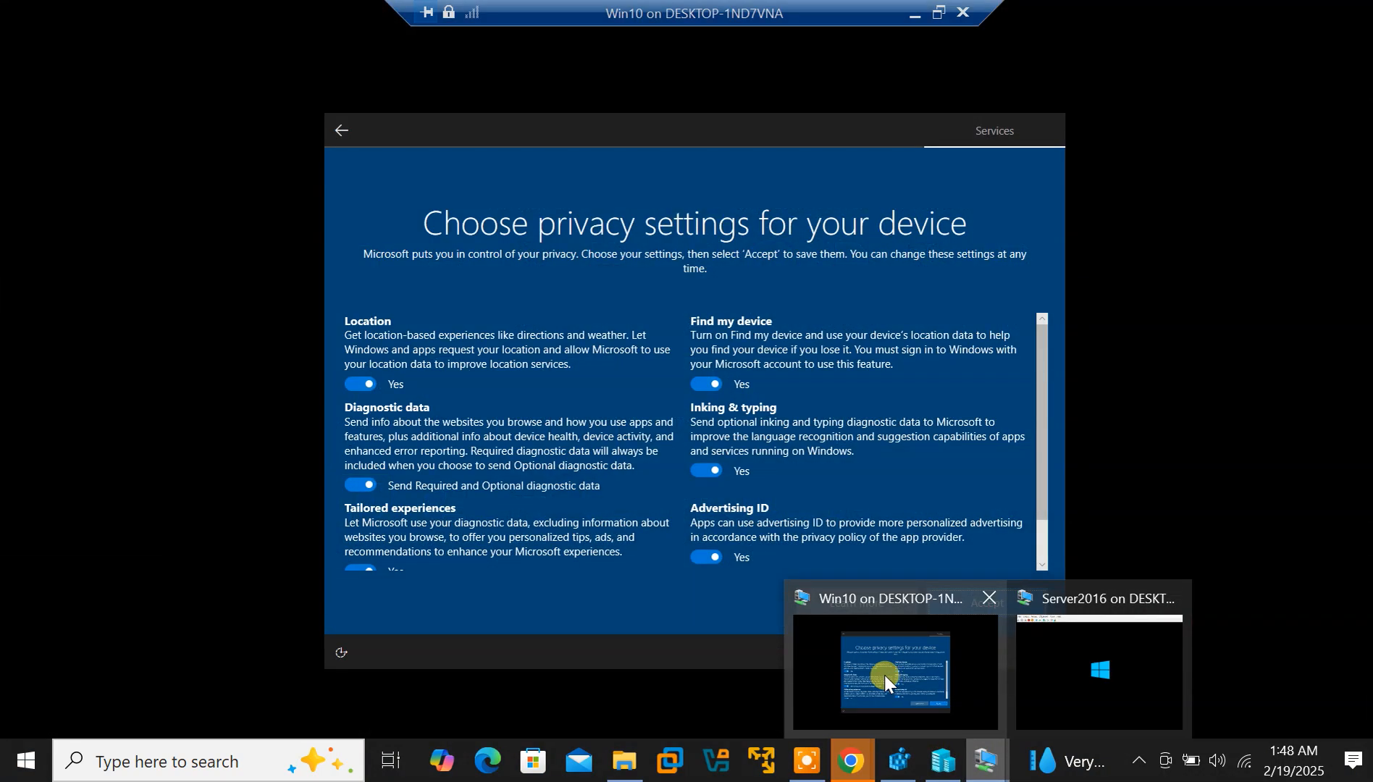
Accept the default privacy settings on Win10, then switch to the Server2016 VM
click(884, 675)
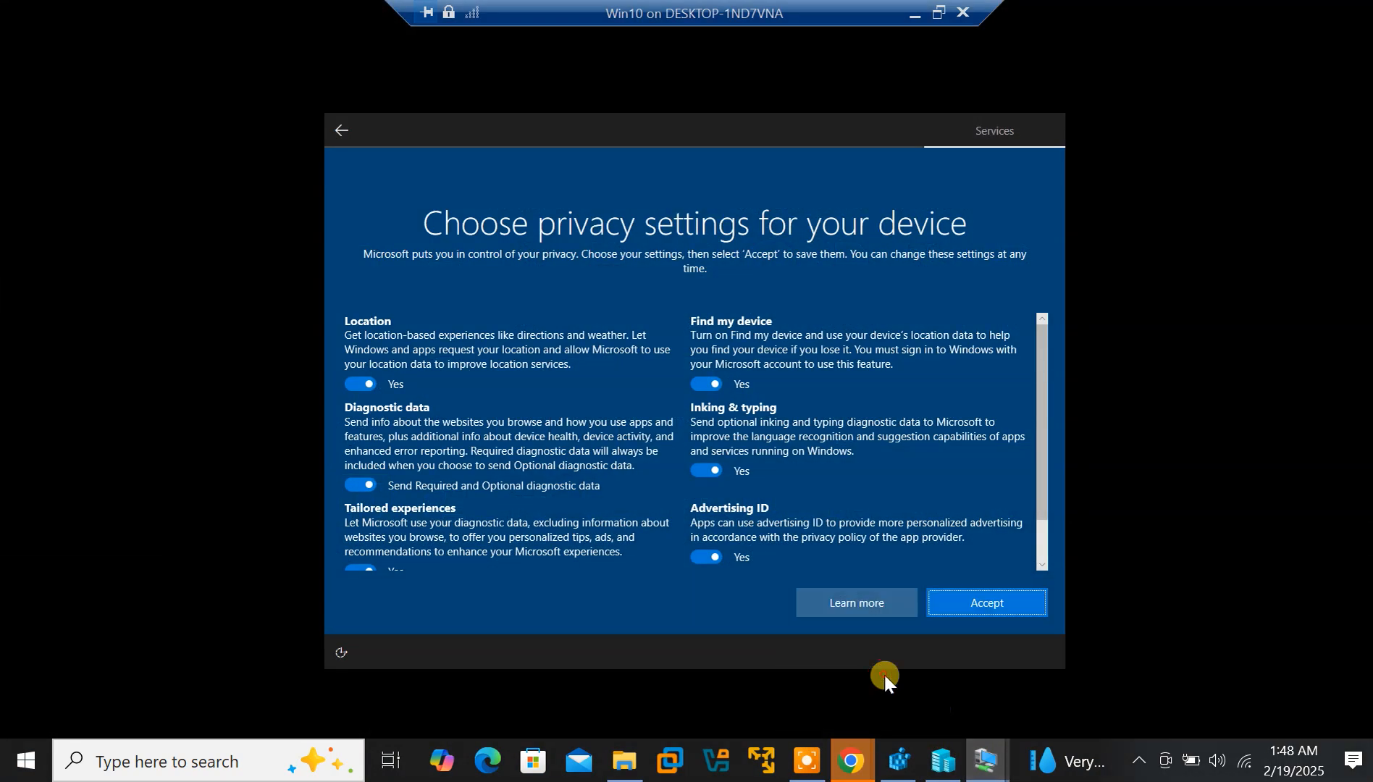
click(964, 599)
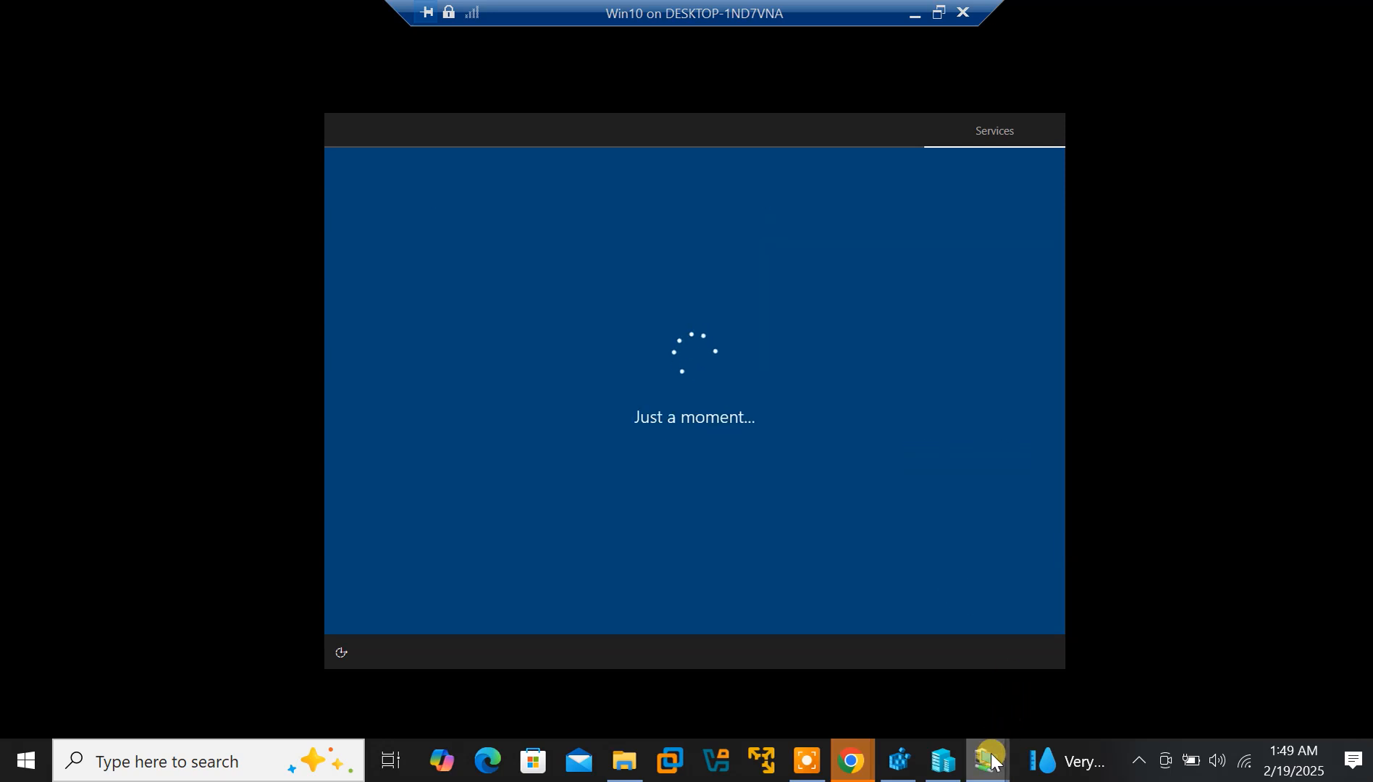
mouse_move(986, 761)
click(1060, 707)
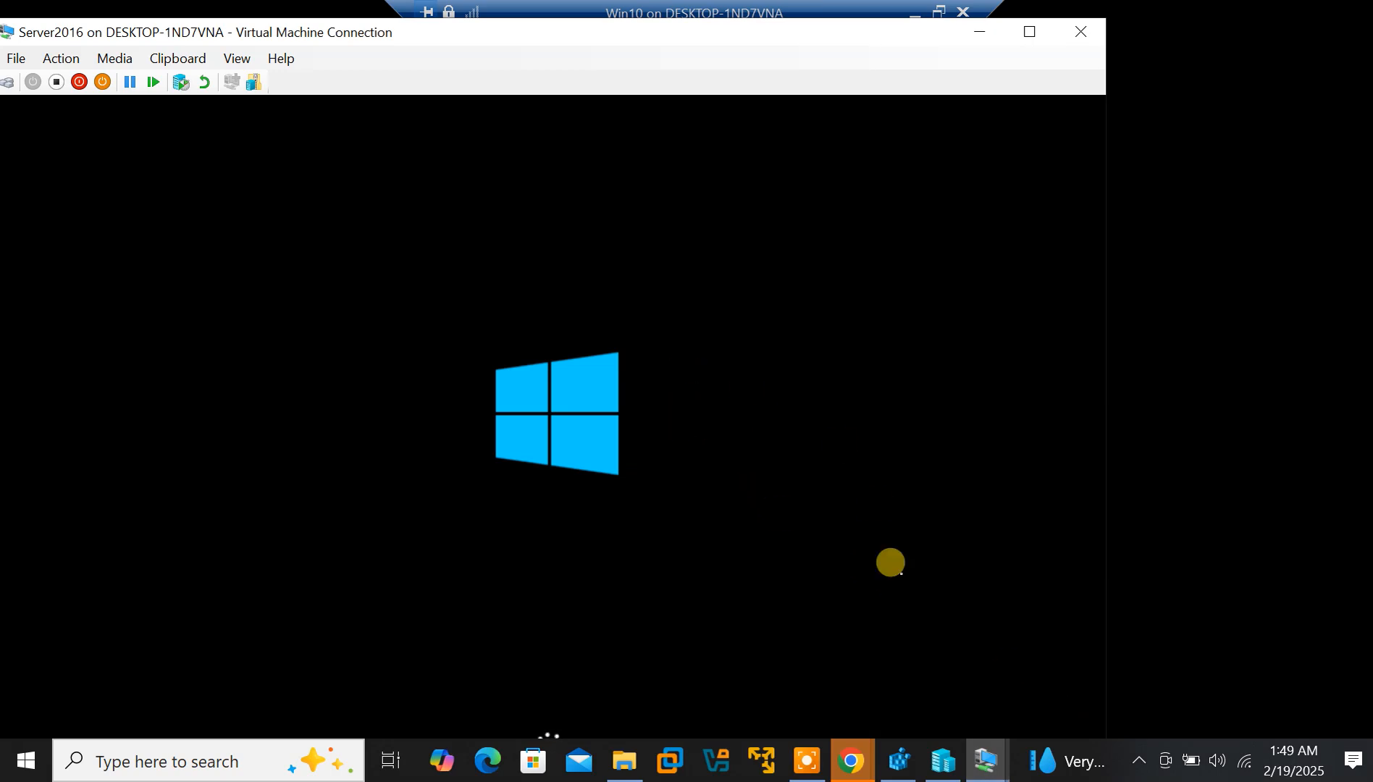
click(997, 767)
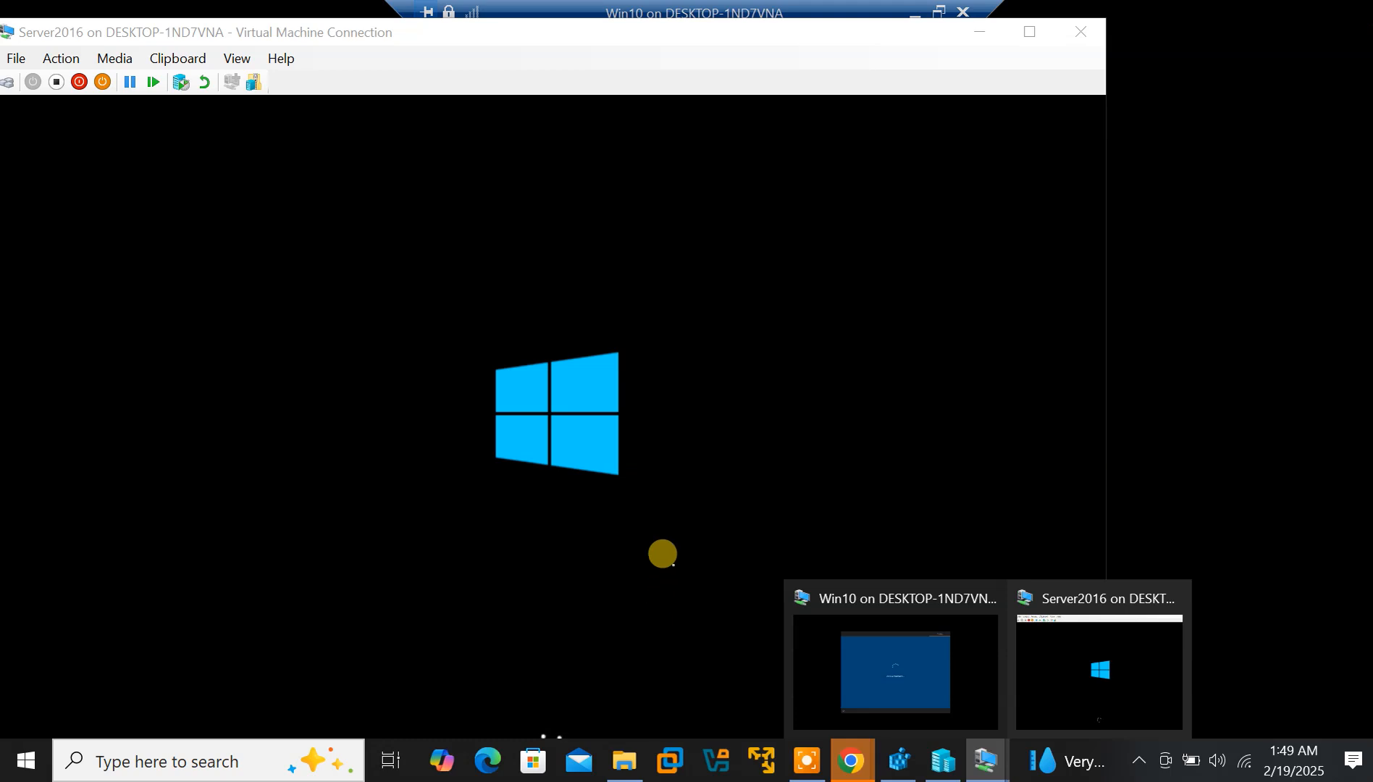
Show the Server2016 VM full screen, then return to the Win10 VM
click(656, 411)
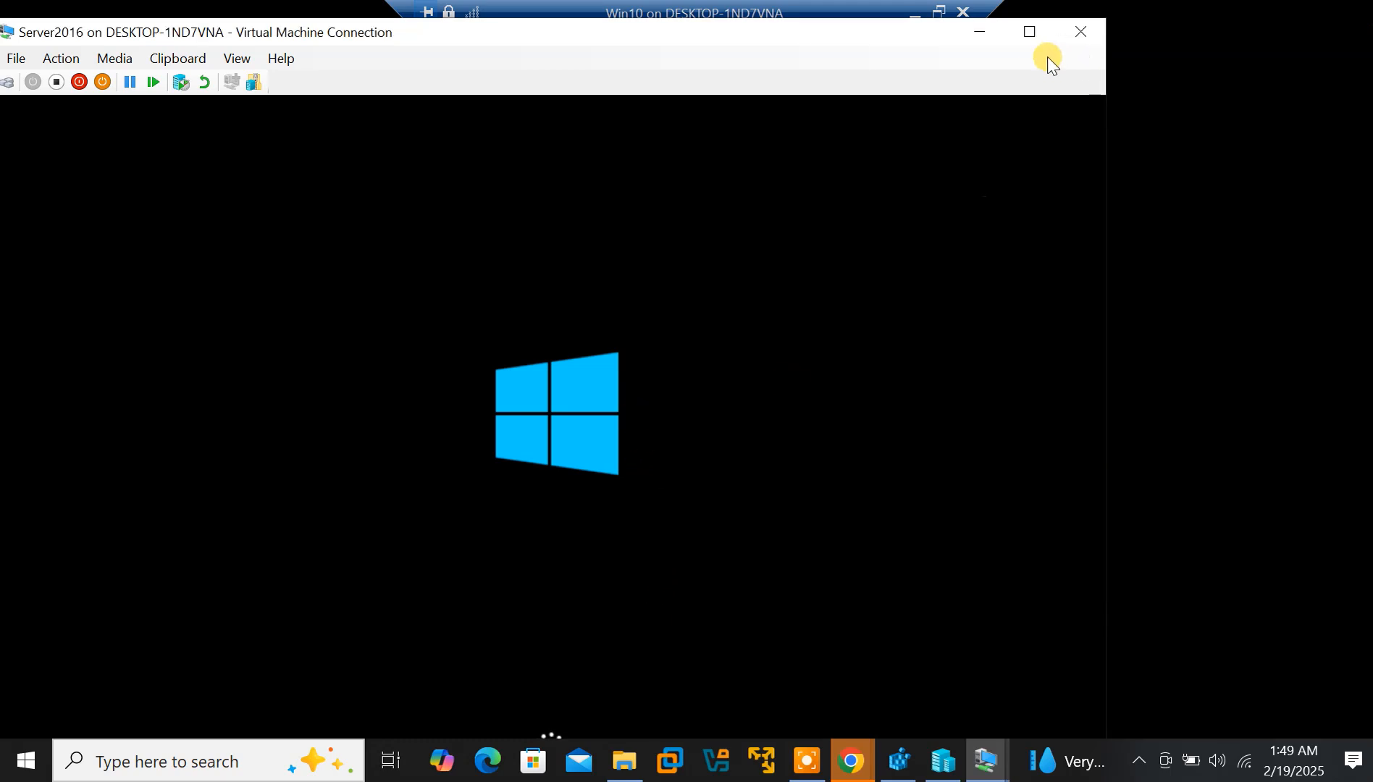
click(1029, 31)
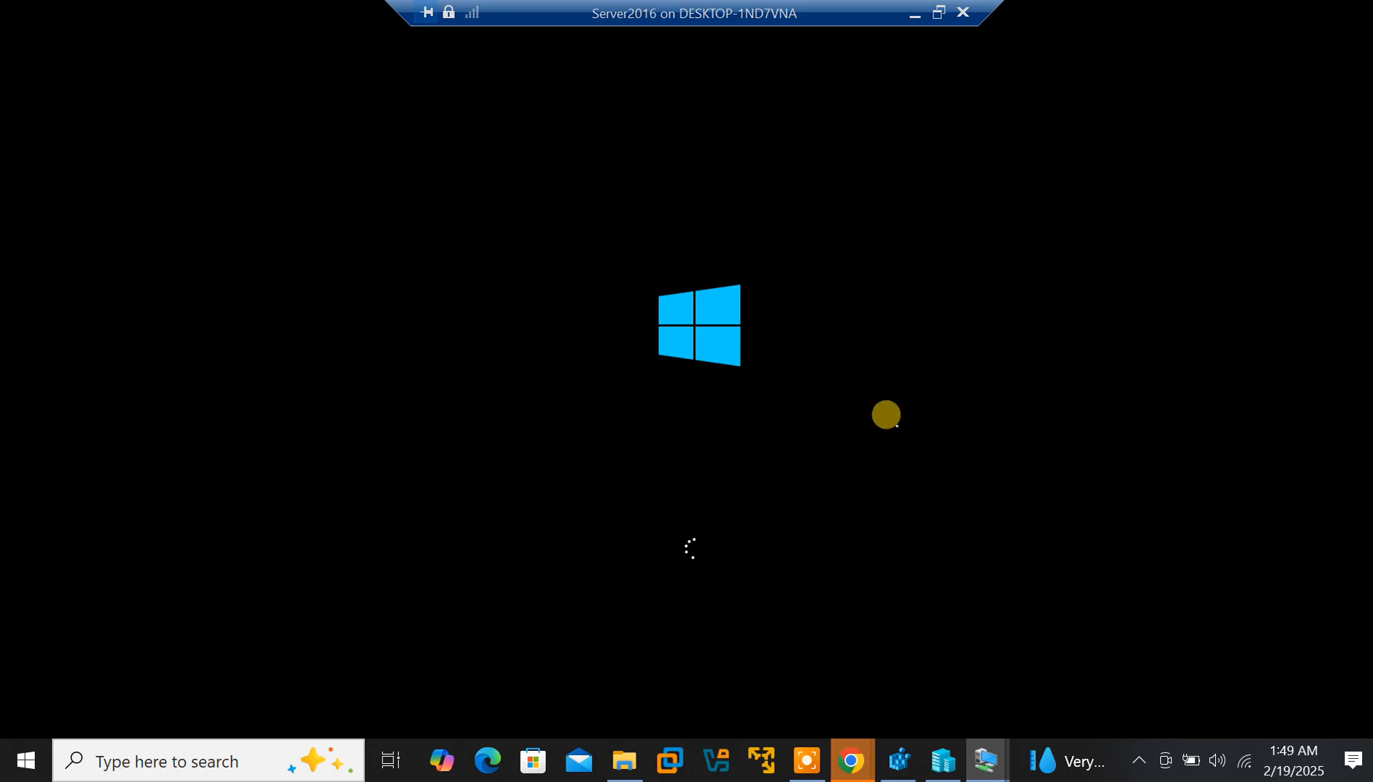
mouse_move(985, 762)
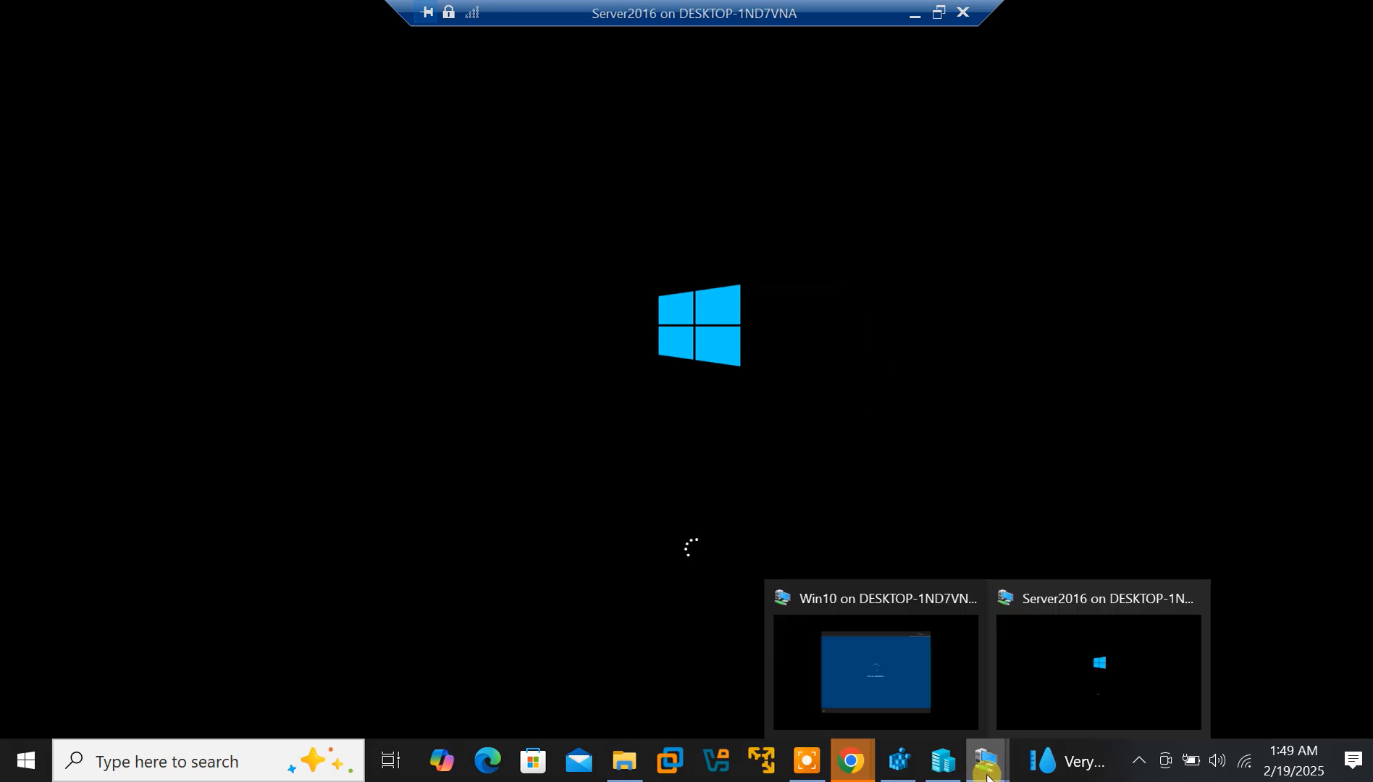
click(875, 686)
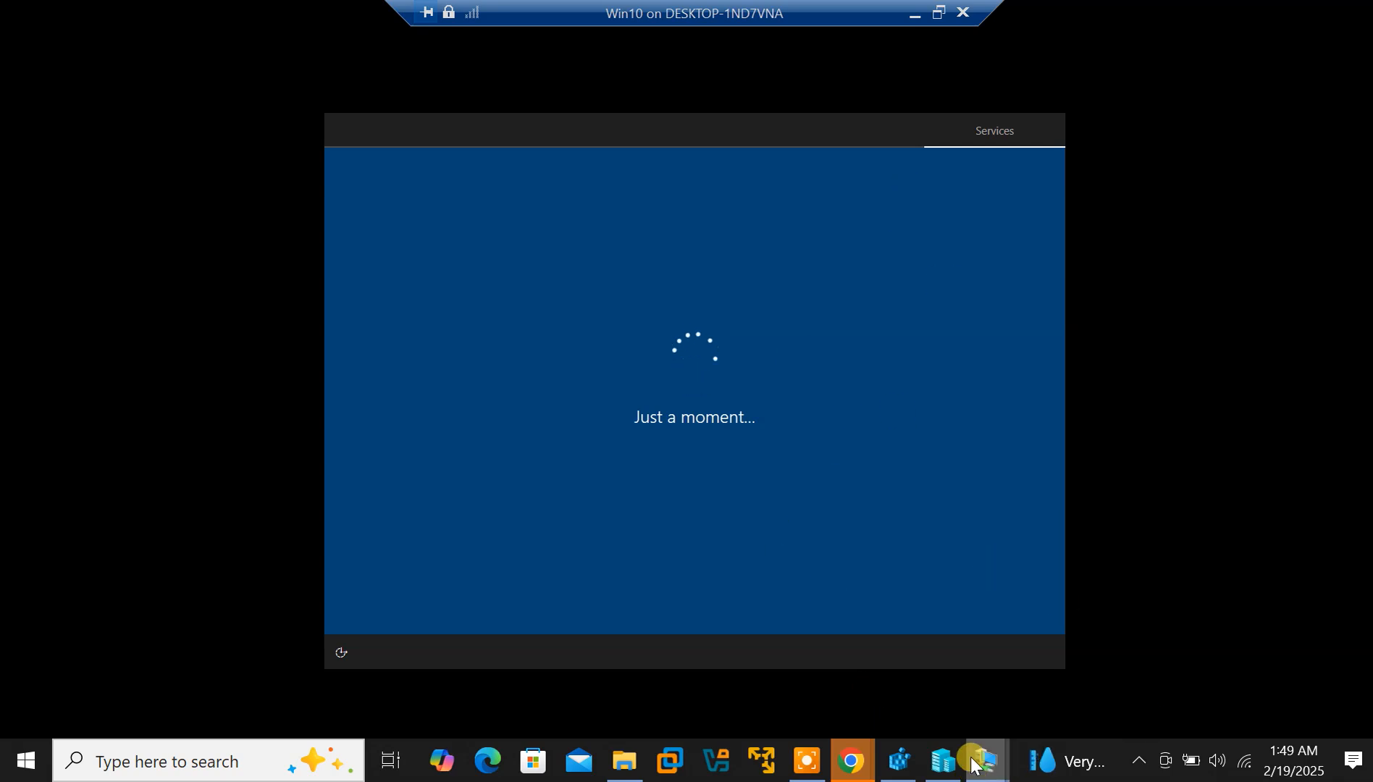
Switch between the Server2016 and Win10 VM screens, ending with the Server2016 window active
mouse_move(990, 770)
click(1092, 704)
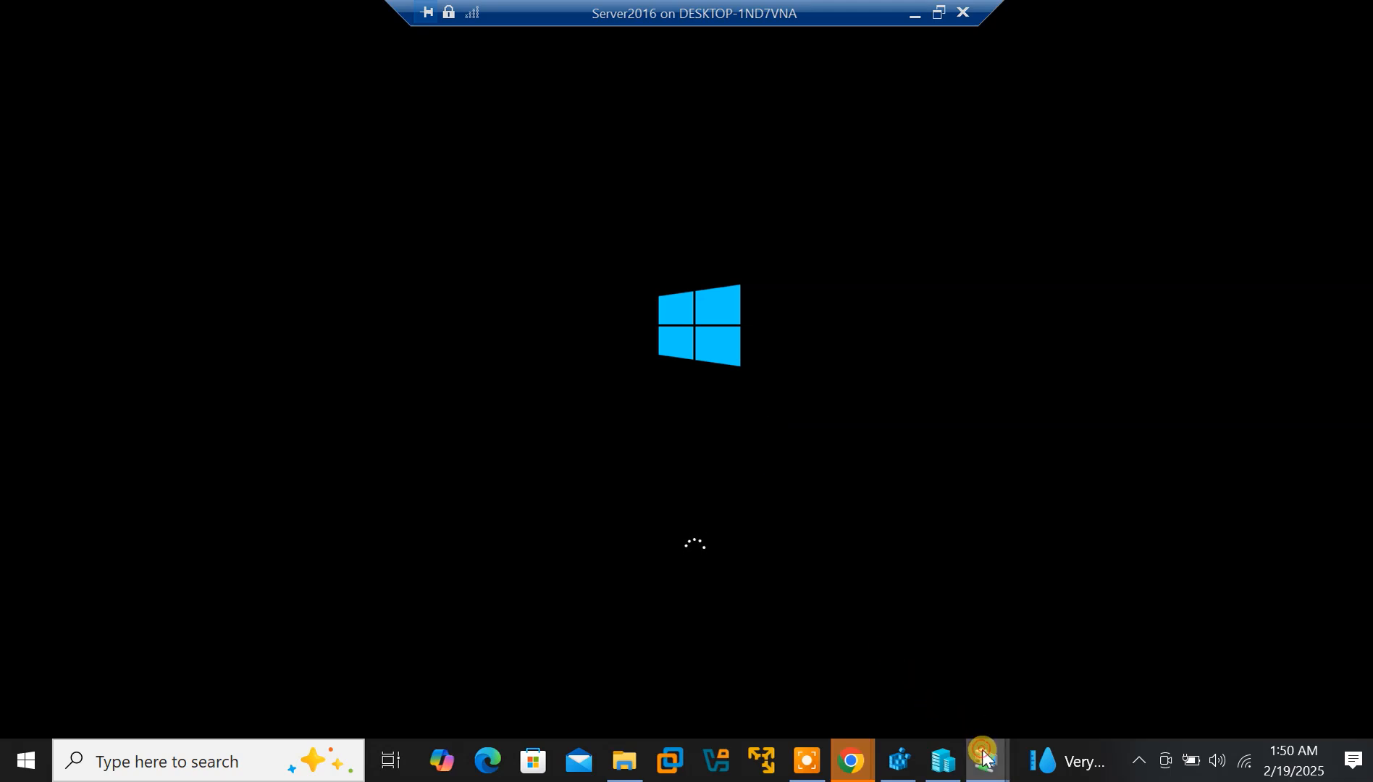
mouse_move(982, 746)
click(930, 683)
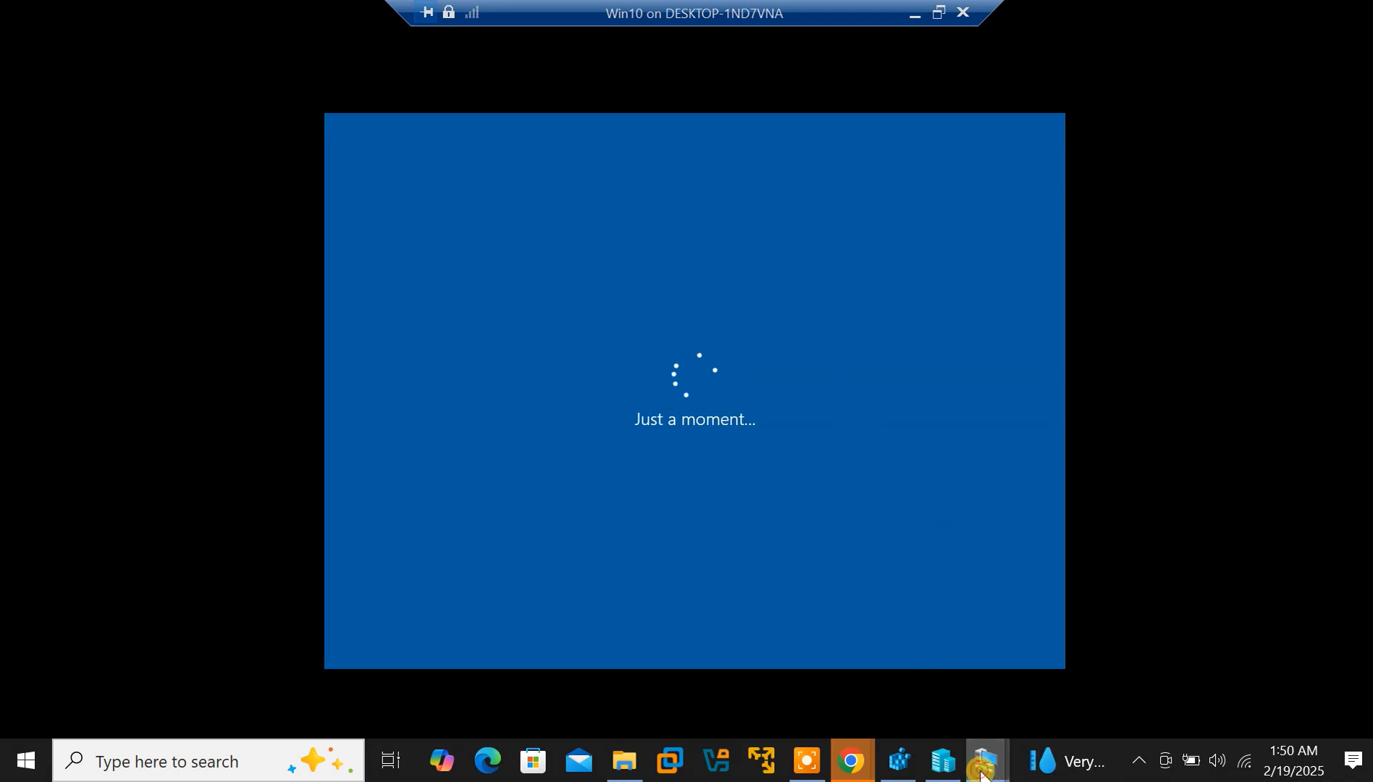
mouse_move(984, 768)
click(1083, 669)
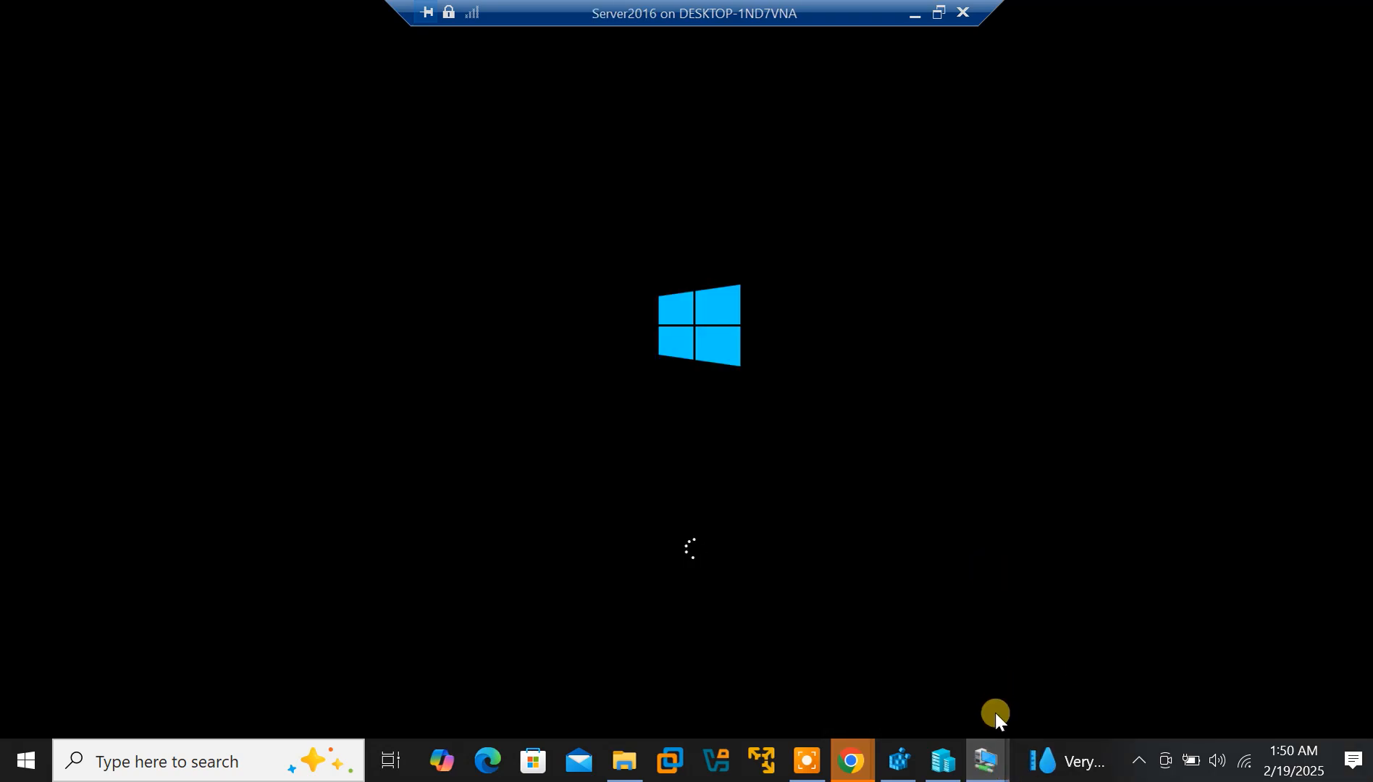
click(807, 761)
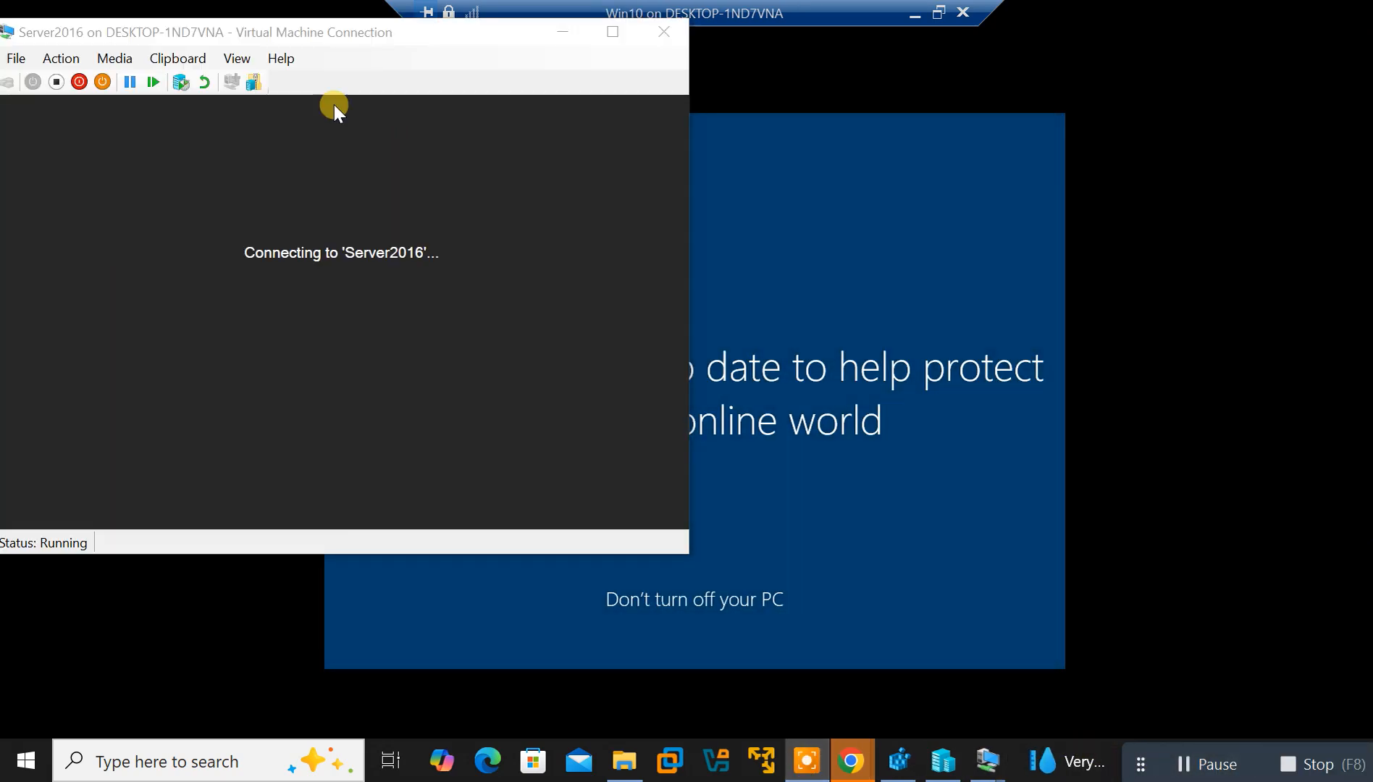
click(608, 48)
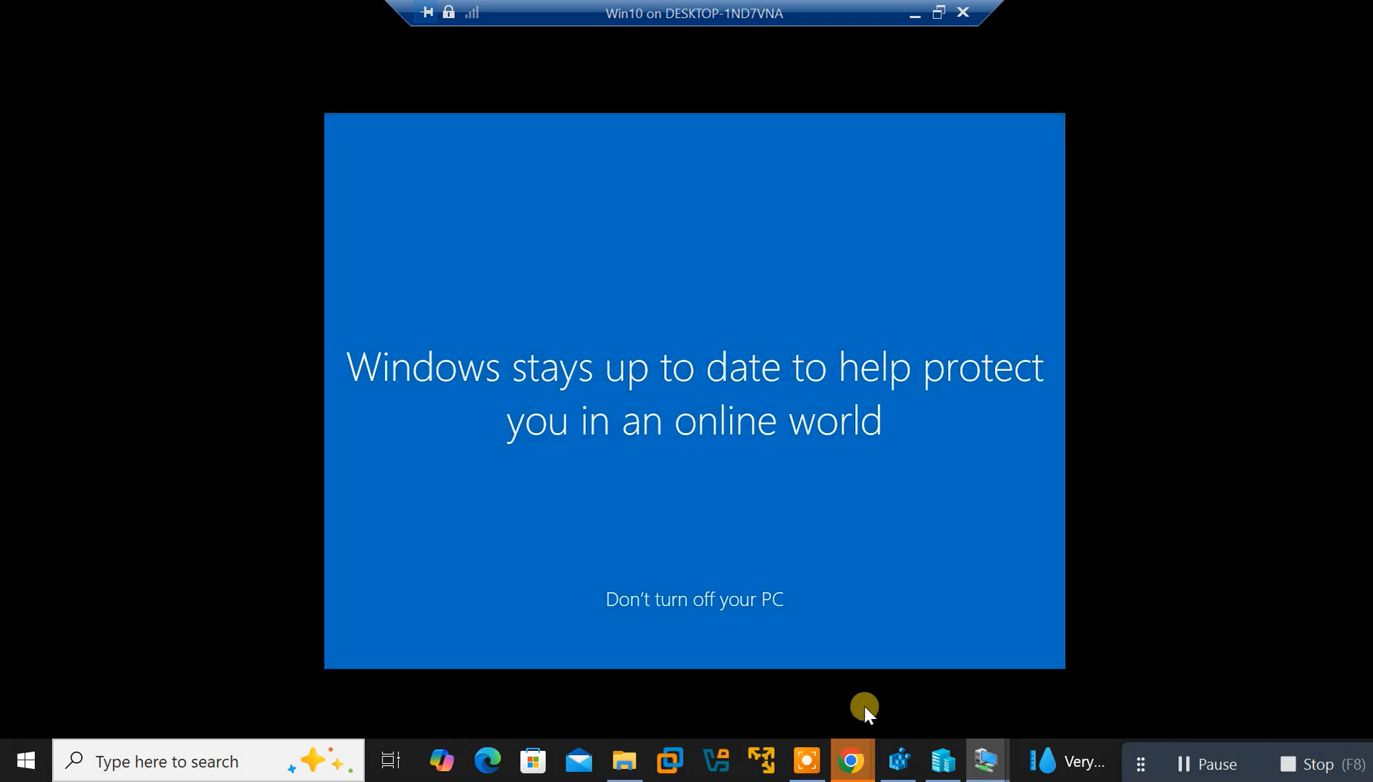
mouse_move(986, 760)
mouse_move(1114, 609)
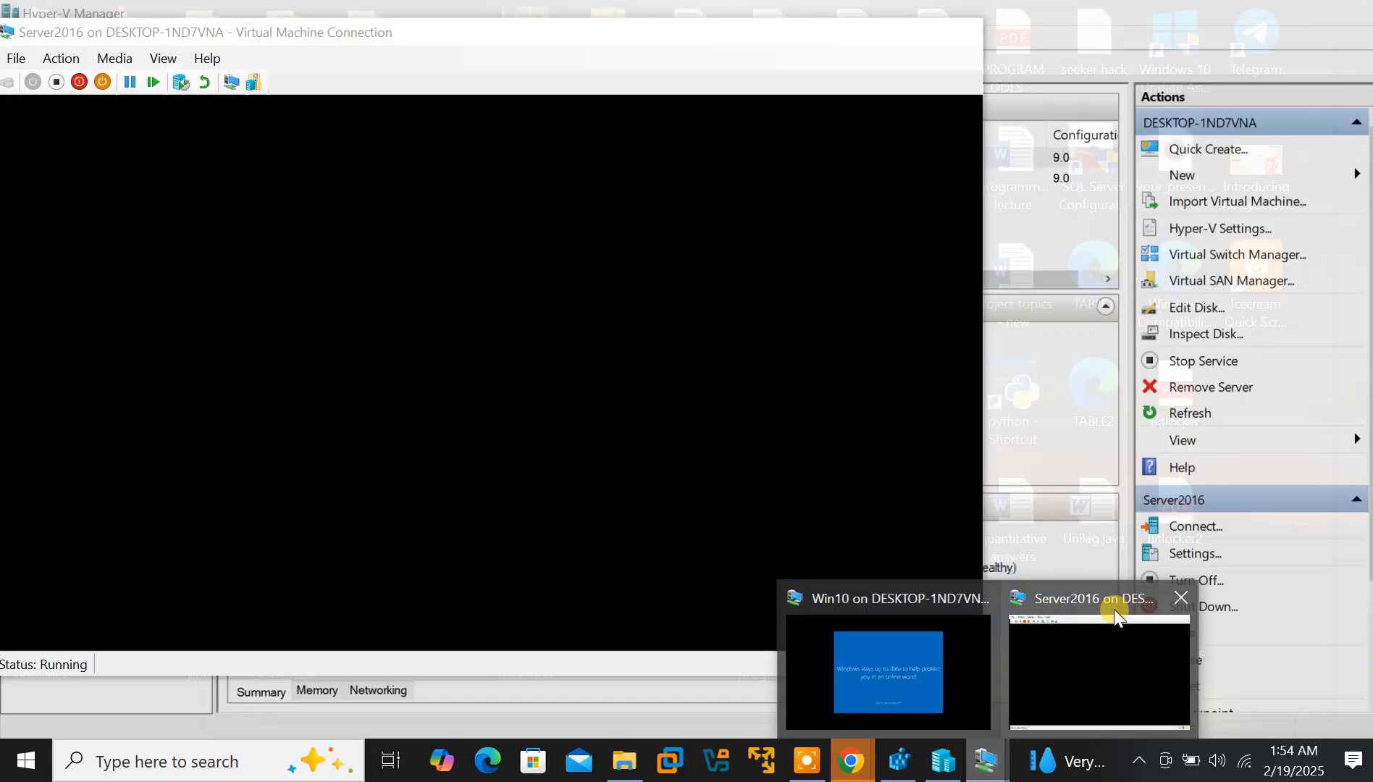
click(1074, 680)
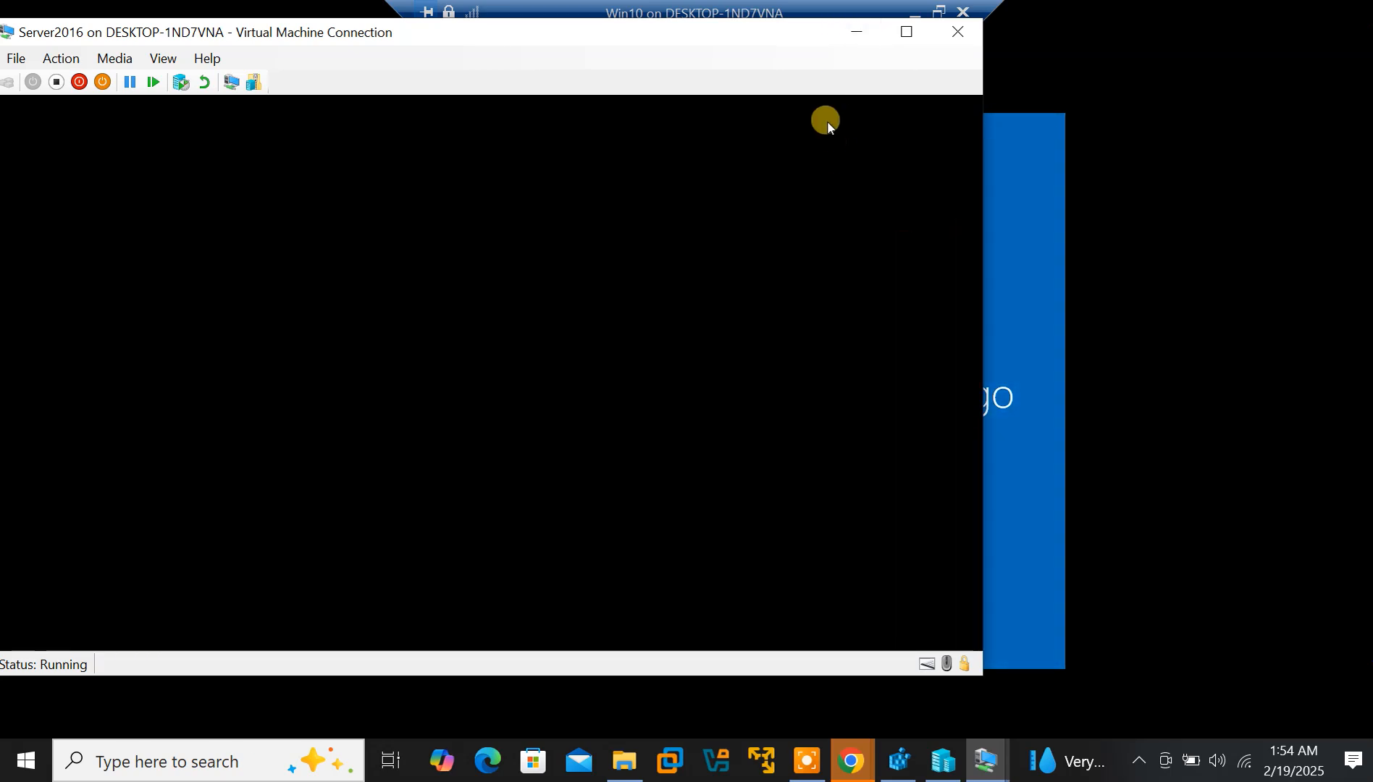
click(854, 42)
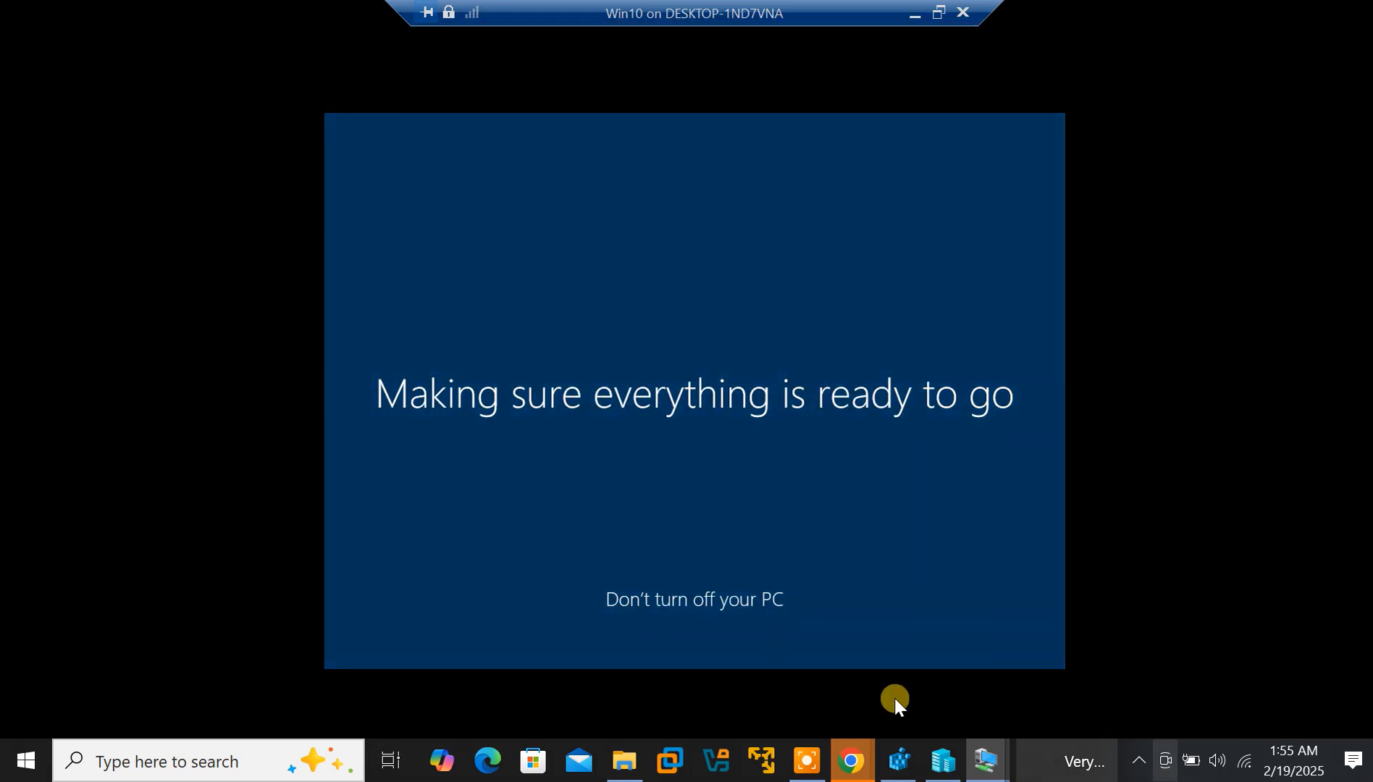
mouse_move(990, 778)
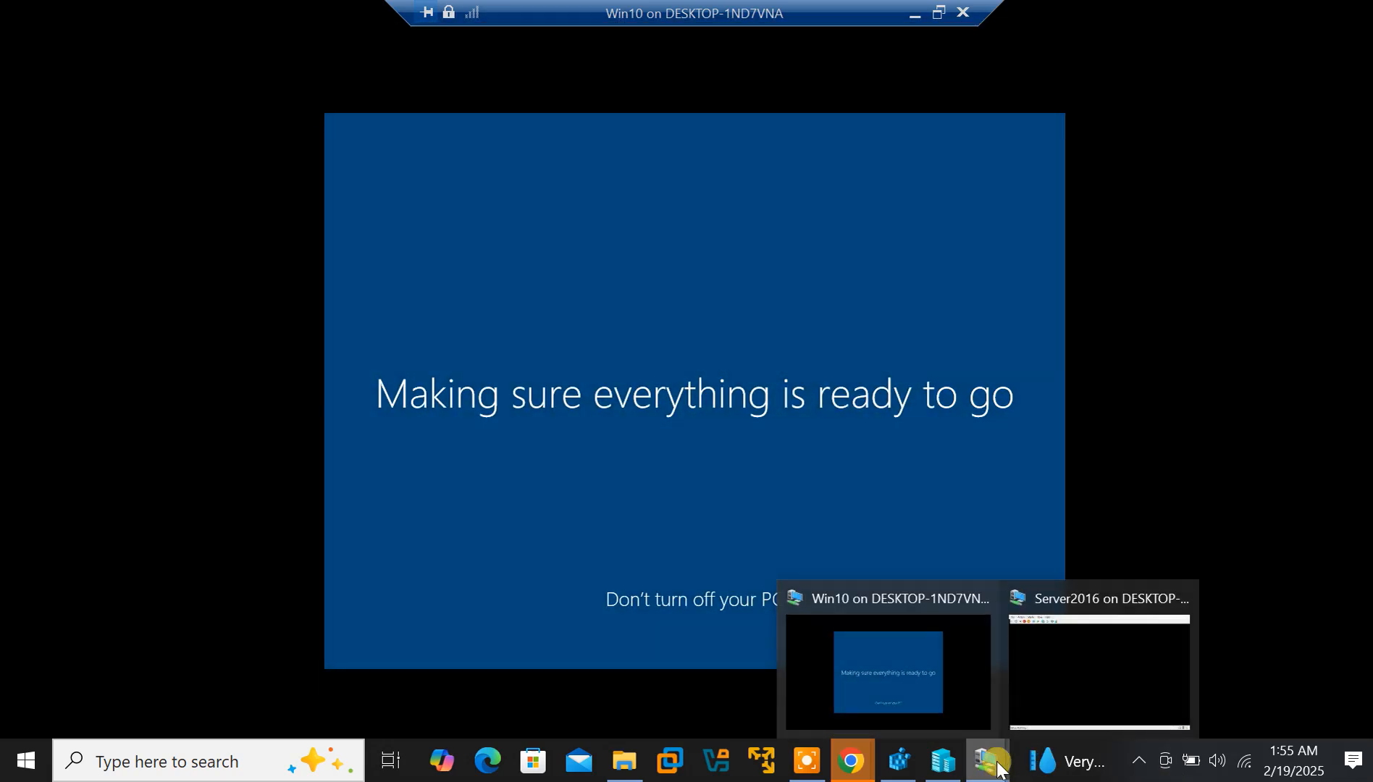
click(908, 692)
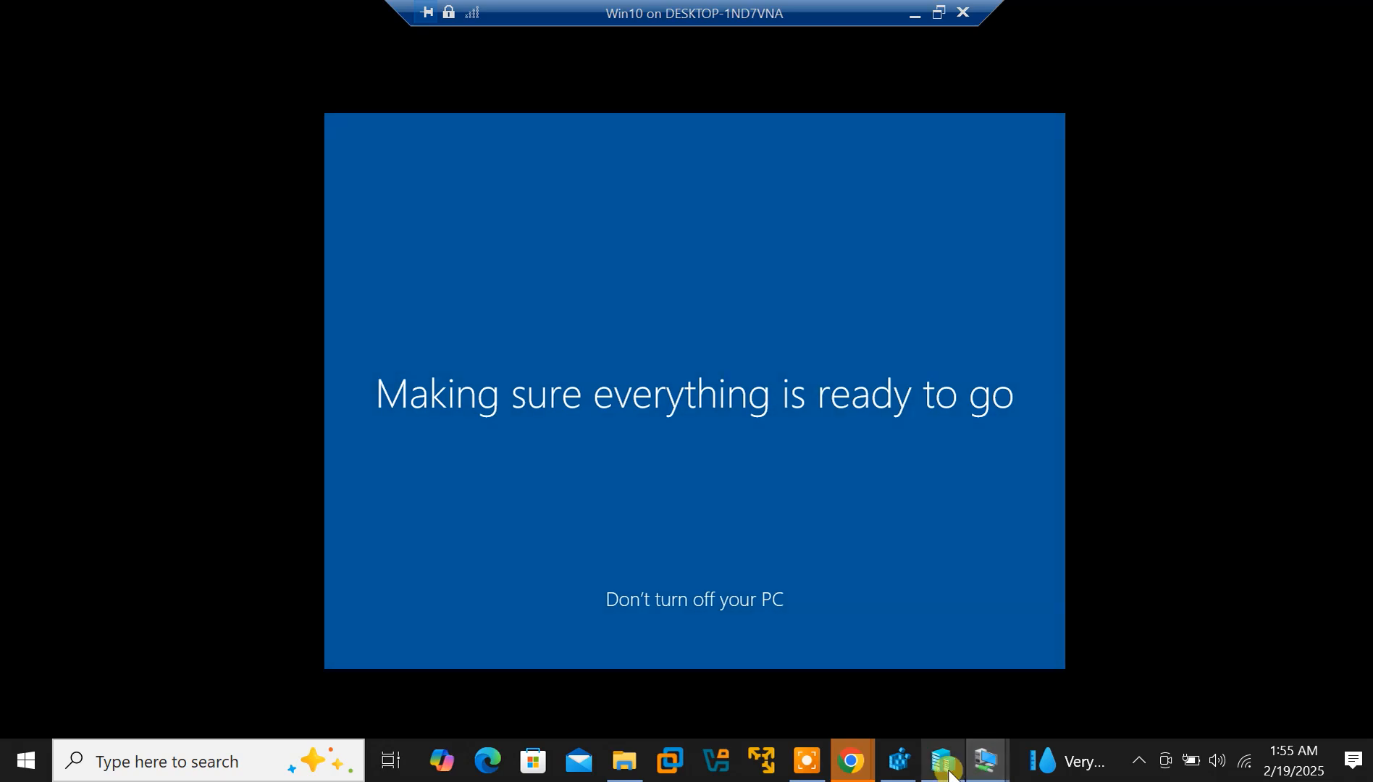
mouse_move(983, 767)
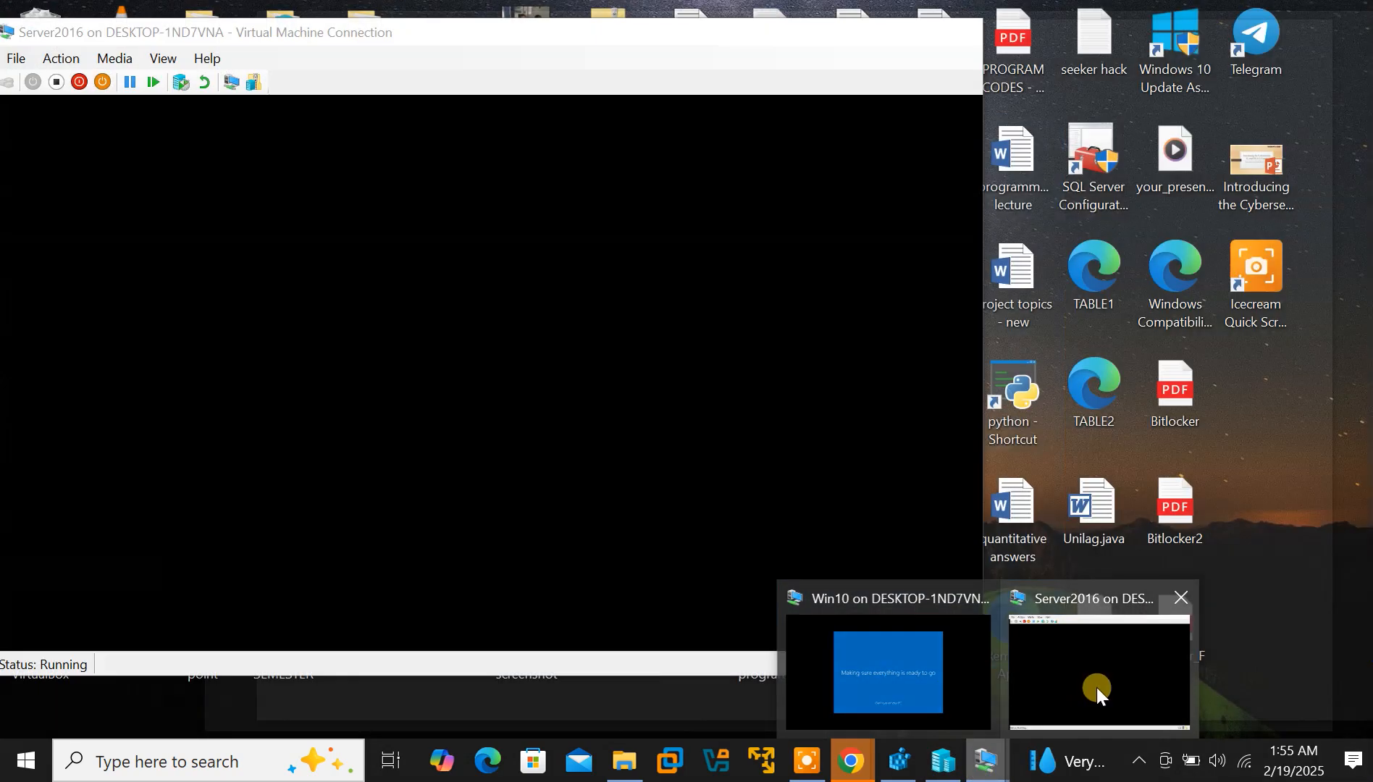
click(1097, 688)
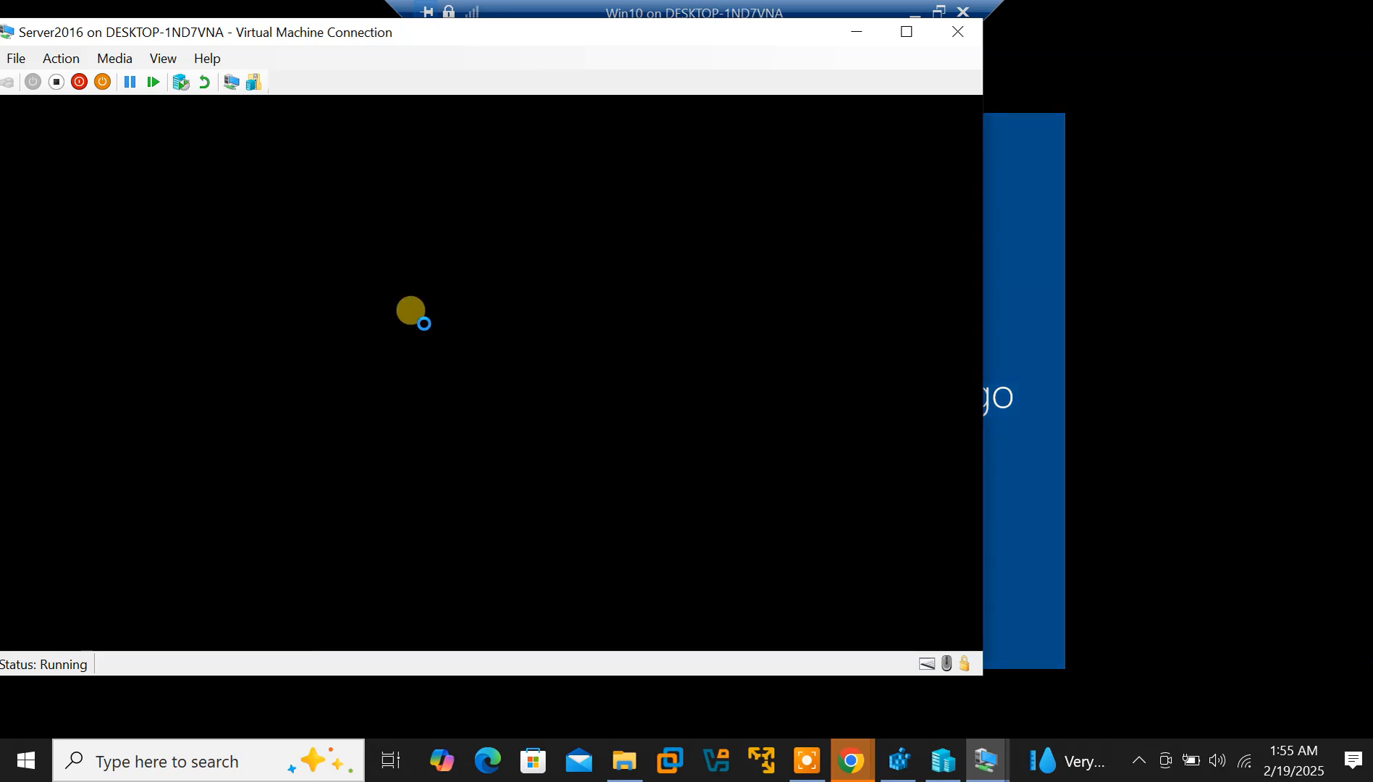
Take both the Server2016 and Win10 VM windows out of full screen
click(805, 769)
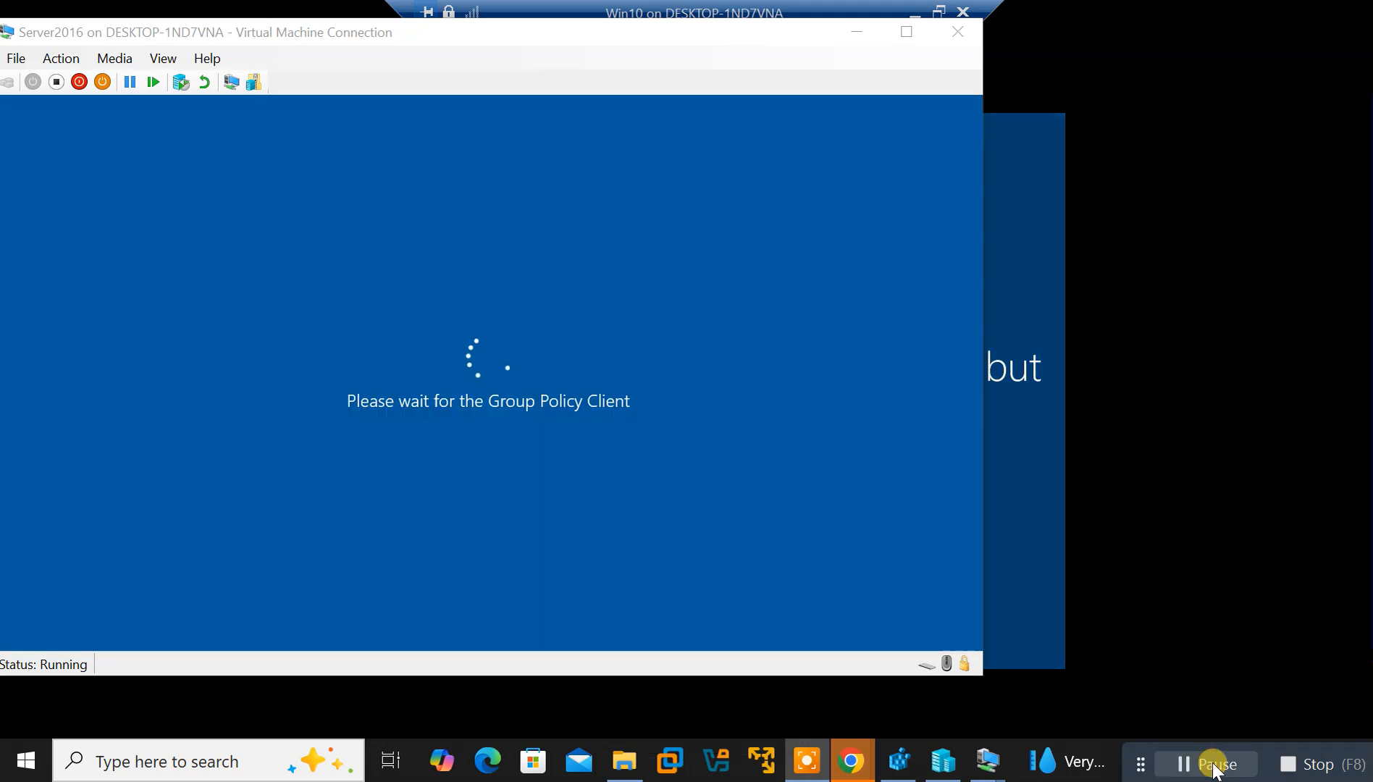
click(905, 34)
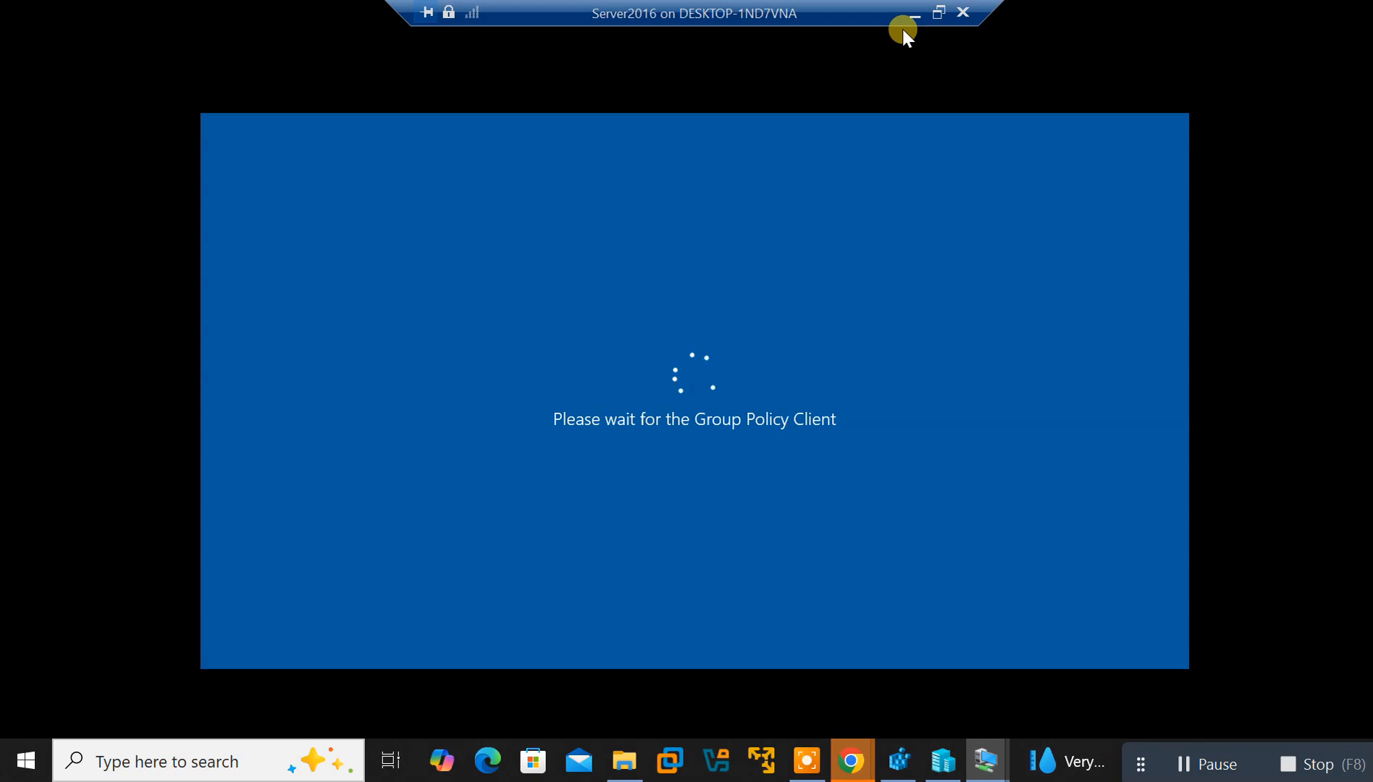
click(936, 14)
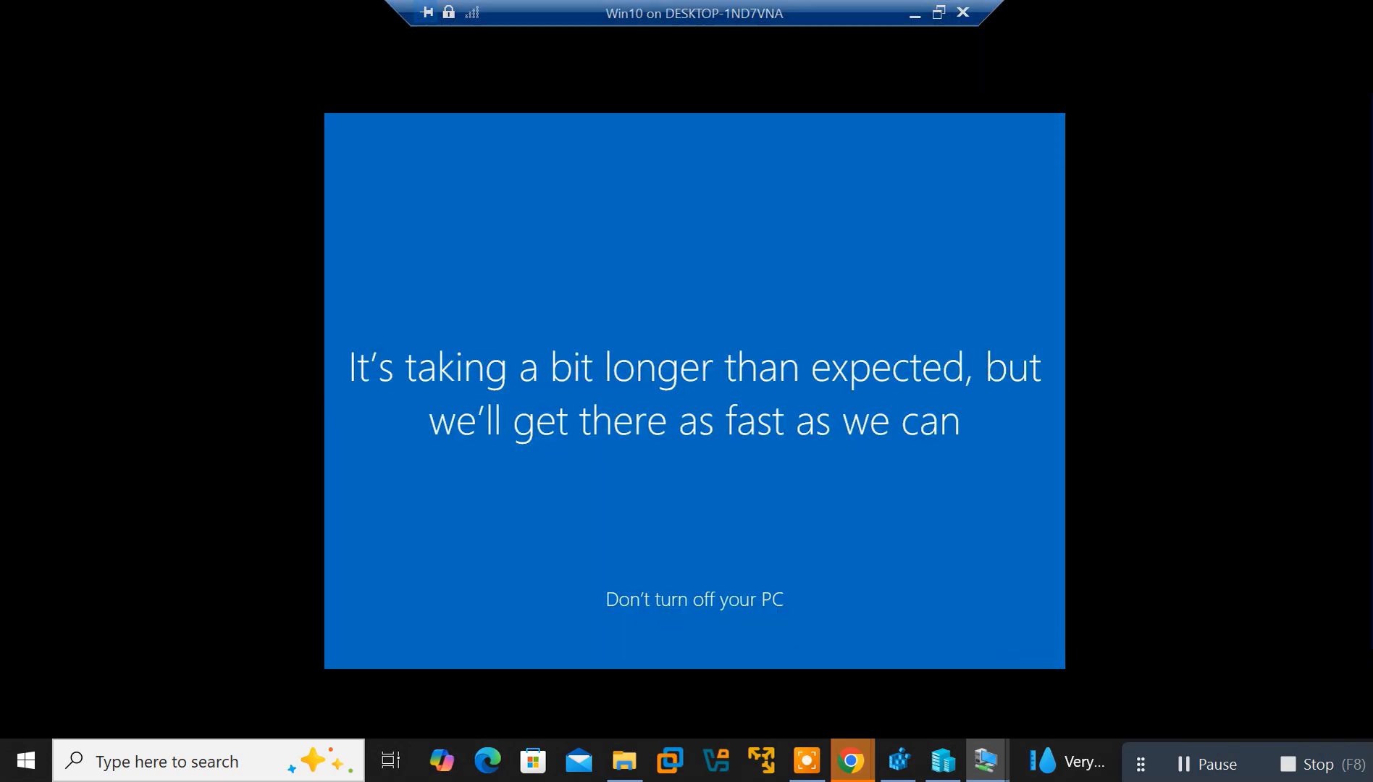
click(856, 32)
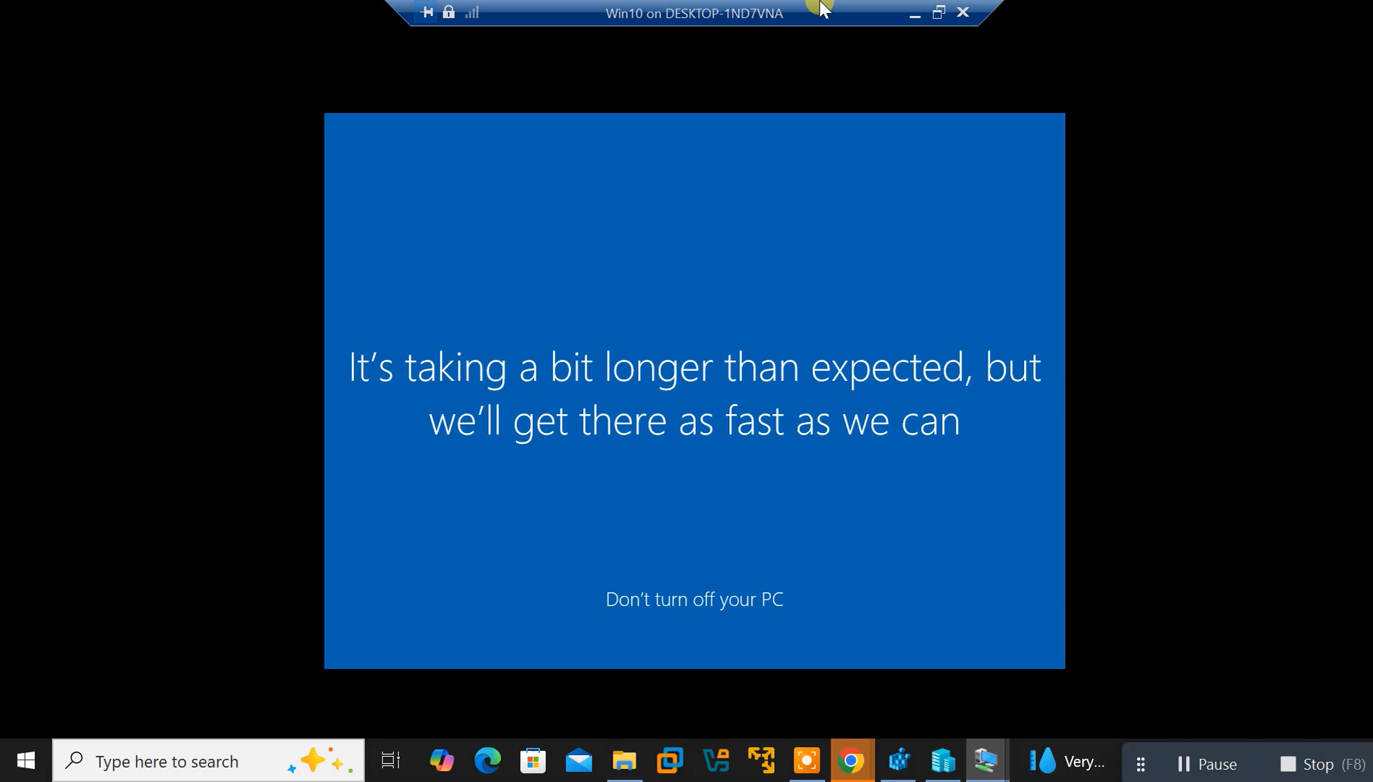
click(938, 12)
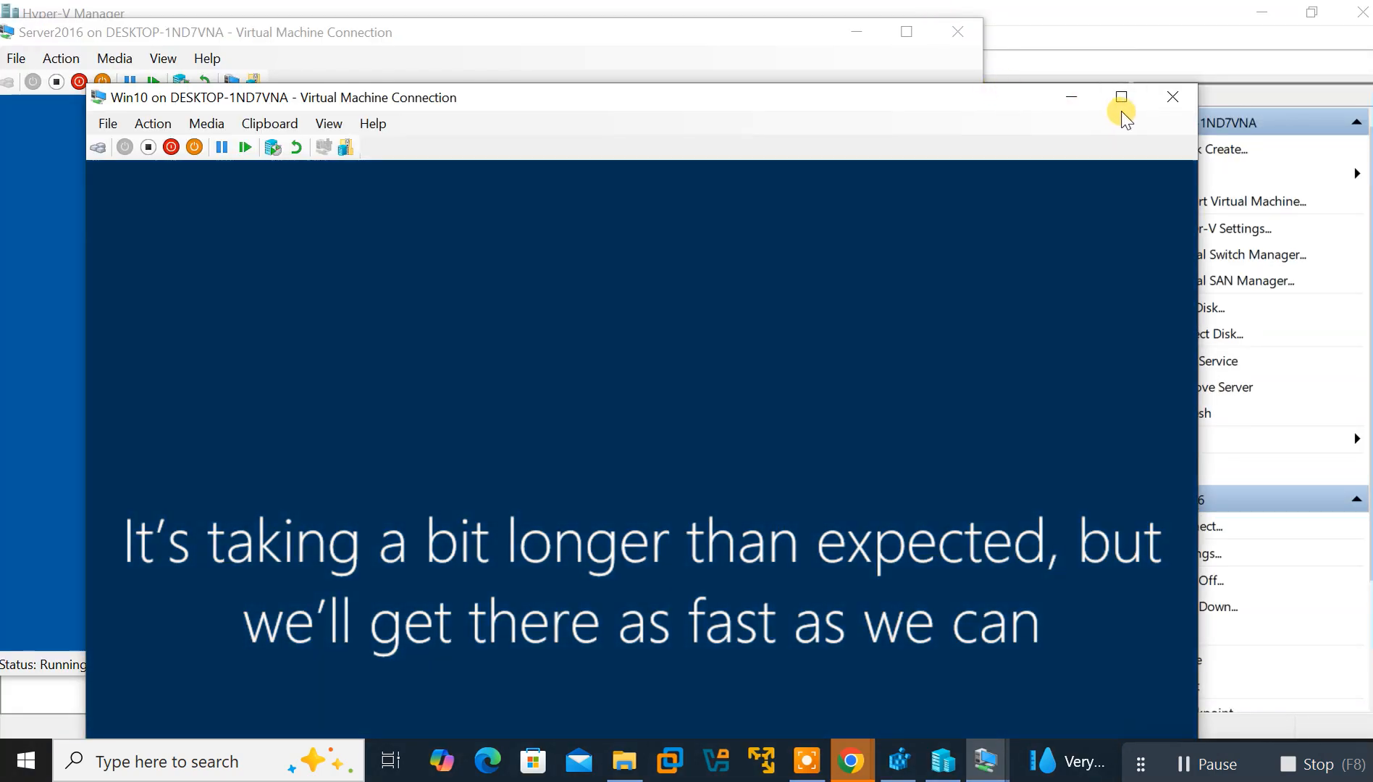
Drag Server2016 to the top-left and Win10 to the right half of the screen
drag(859, 106, 1318, 14)
click(491, 123)
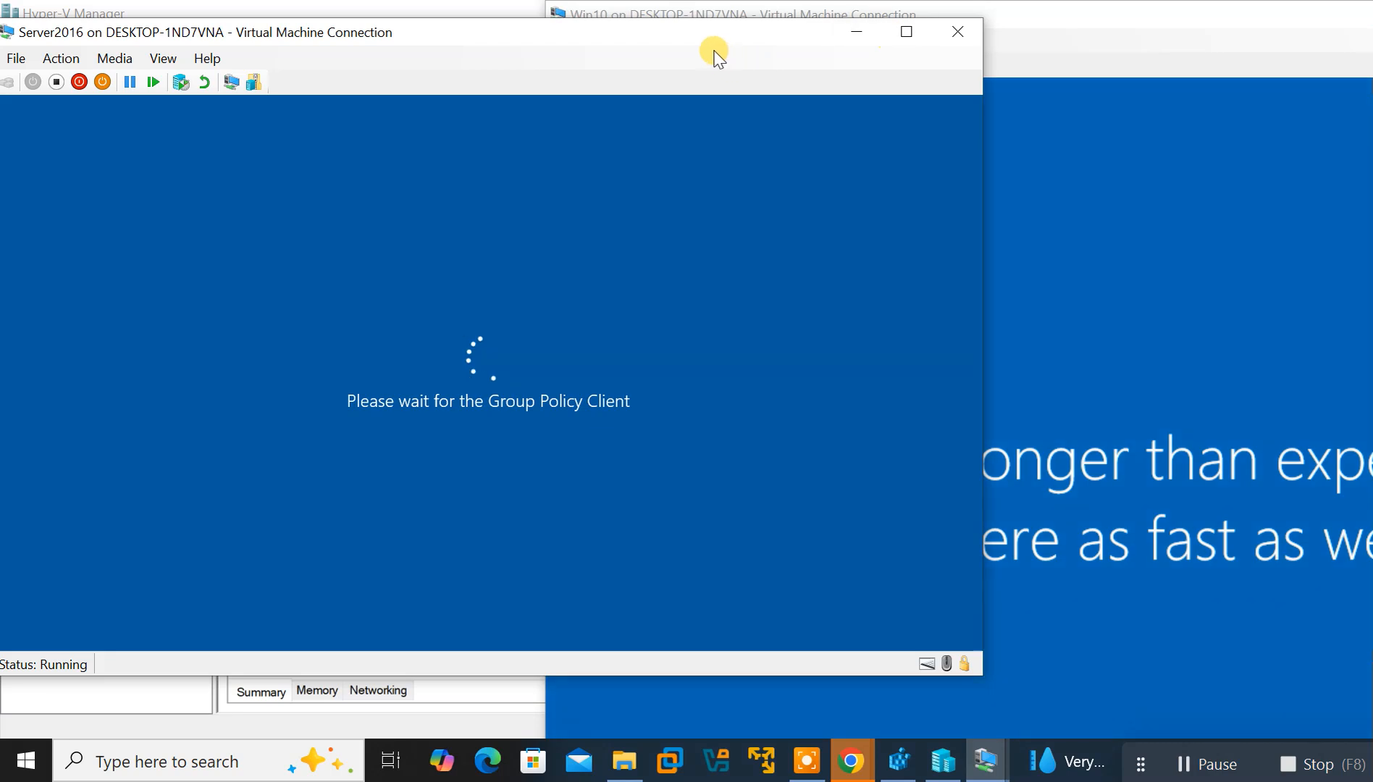
drag(630, 29, 481, 114)
click(688, 15)
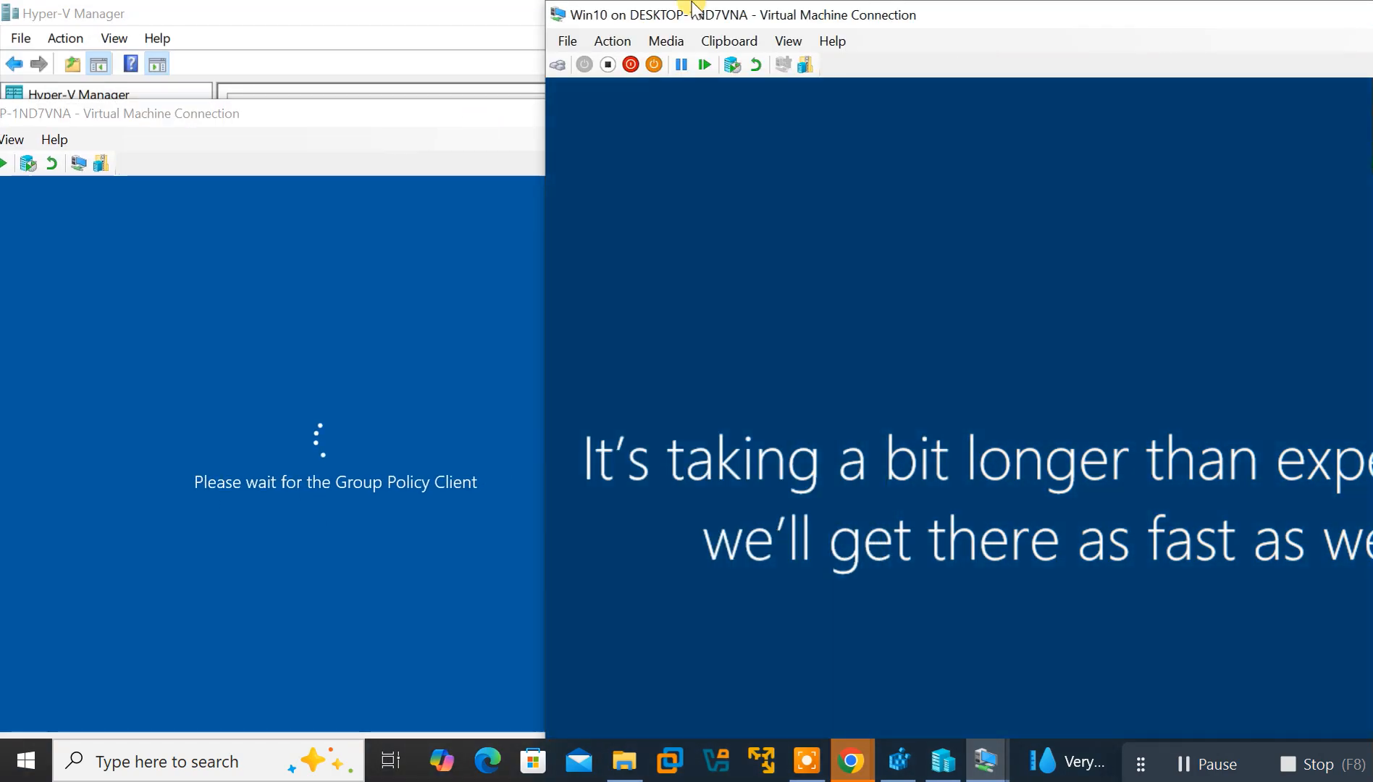
drag(965, 18, 567, 98)
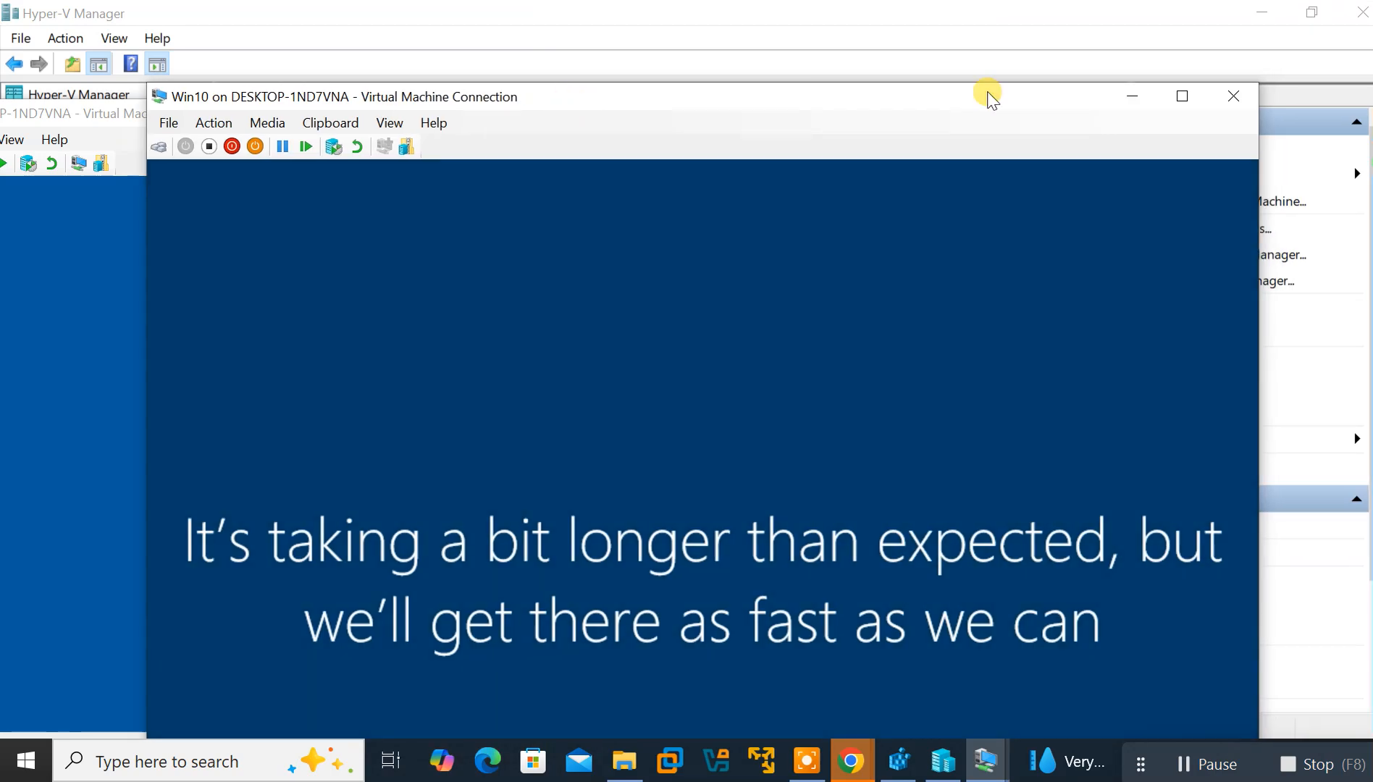
click(1182, 96)
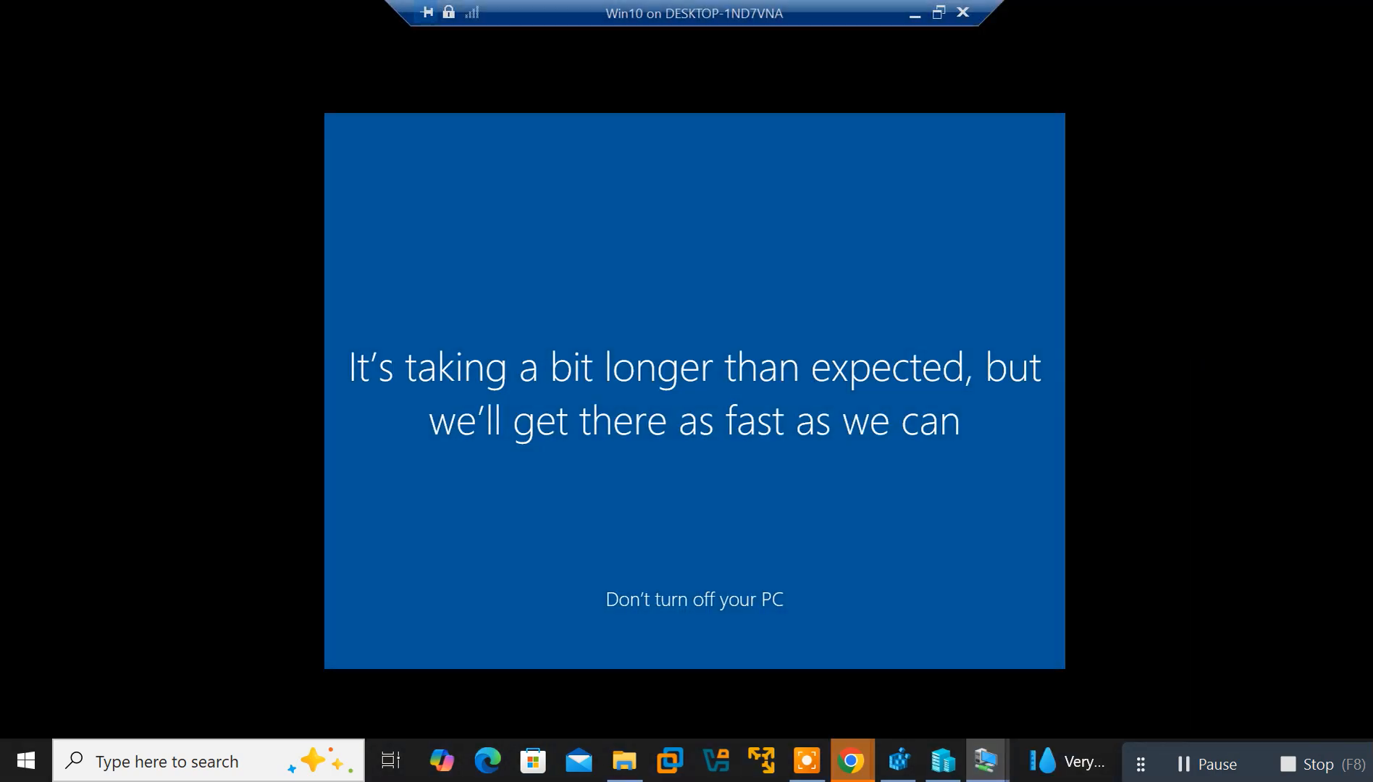
click(939, 12)
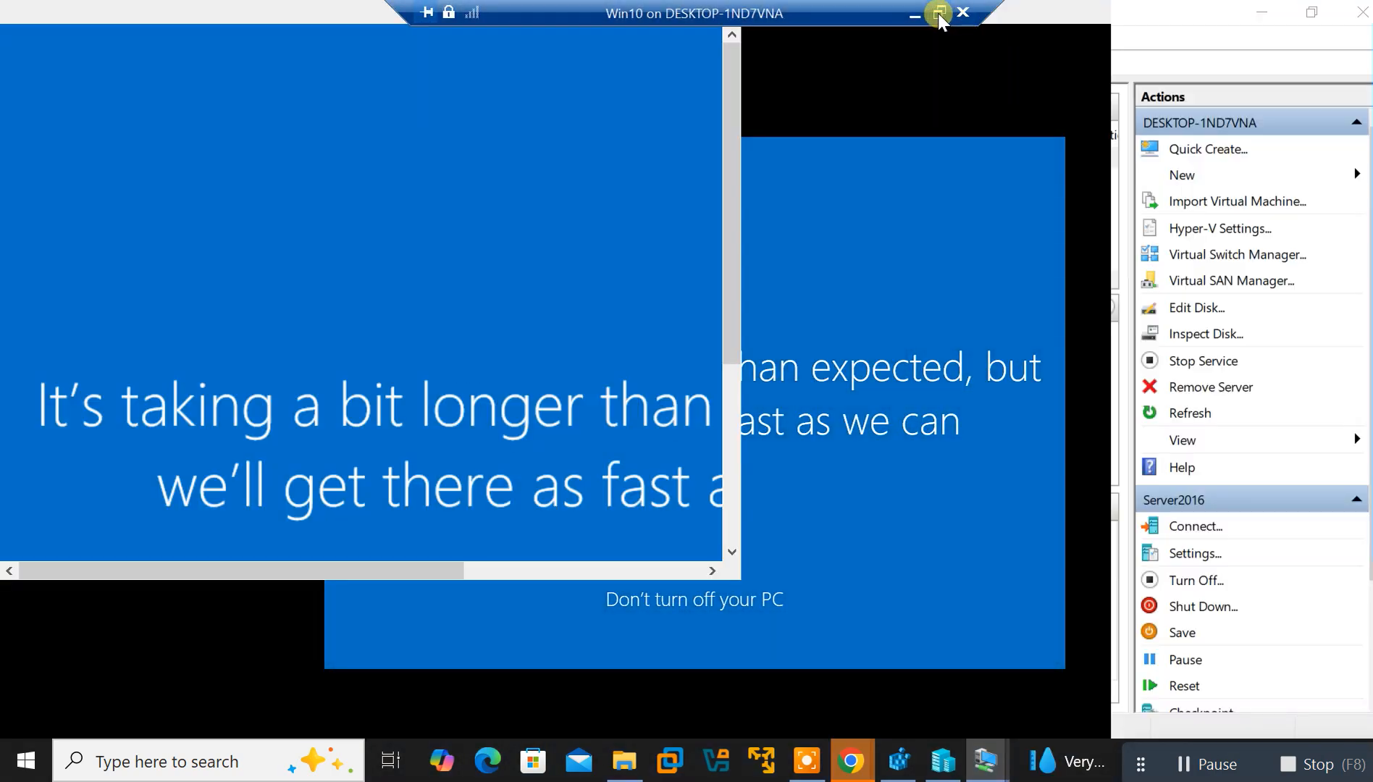
drag(873, 101, 1322, 61)
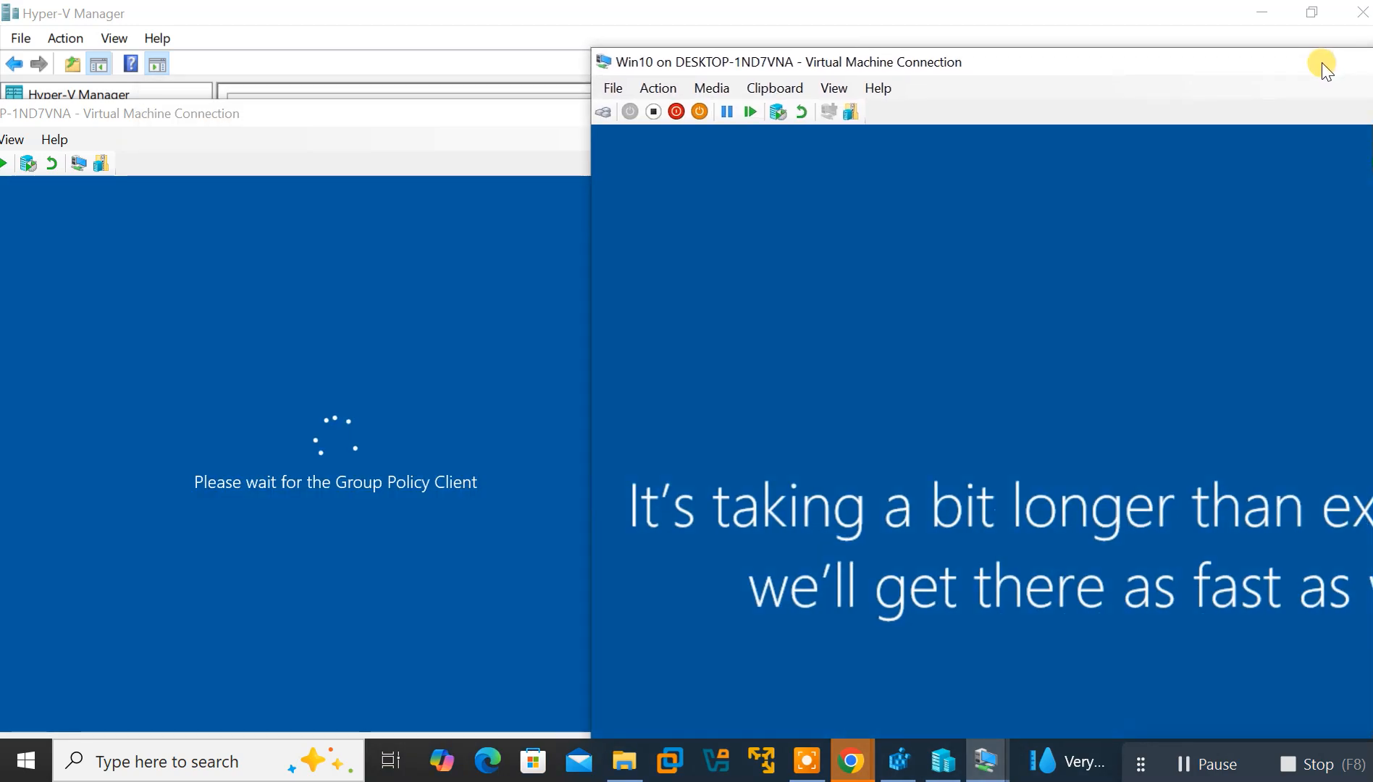
drag(194, 116, 346, 55)
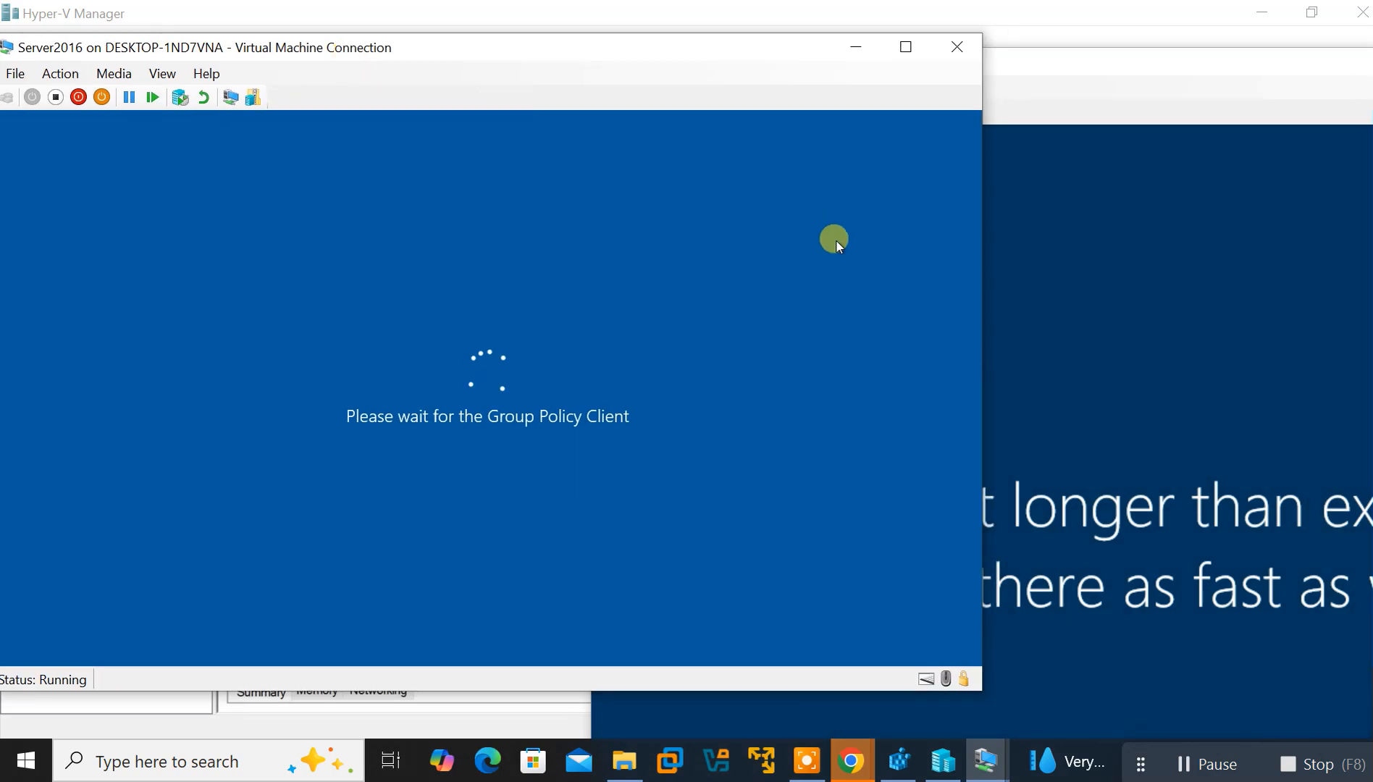
click(834, 239)
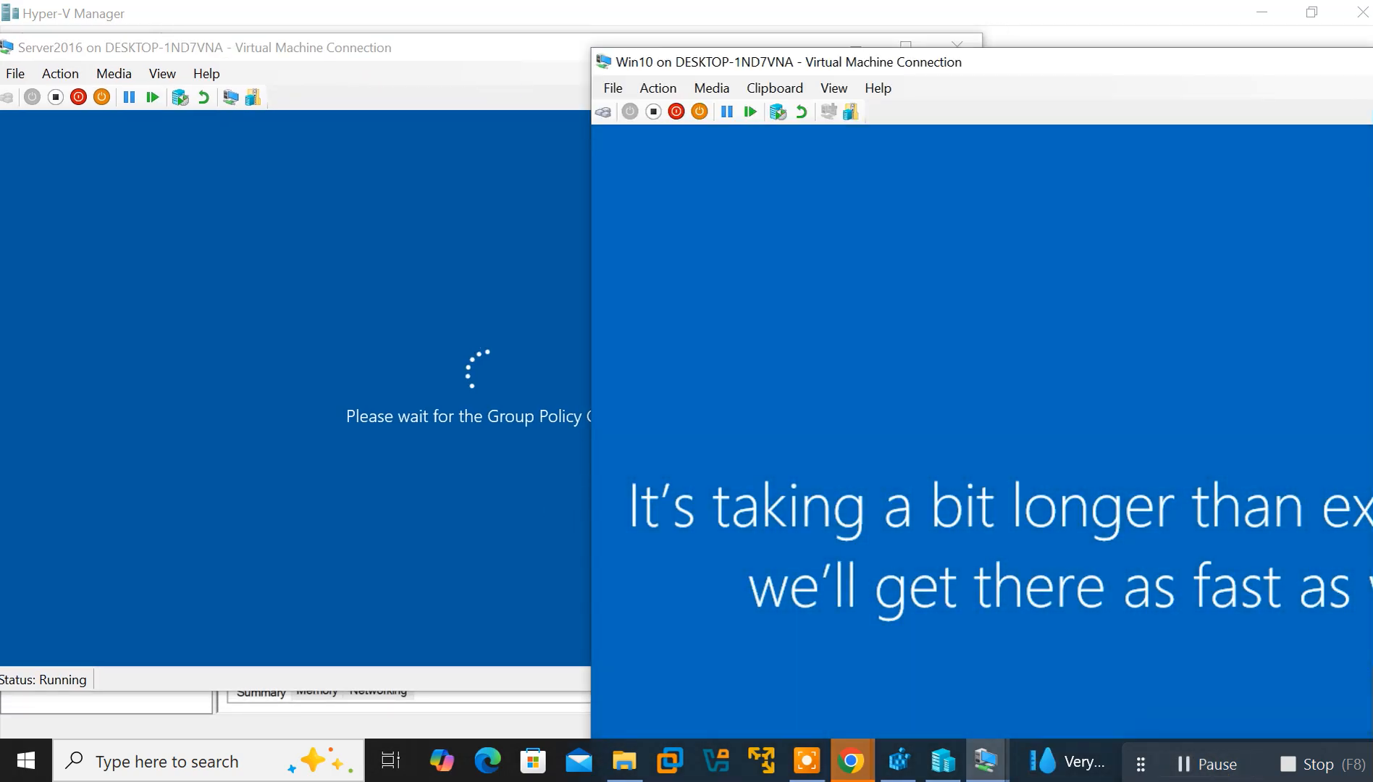
drag(996, 62, 1095, 17)
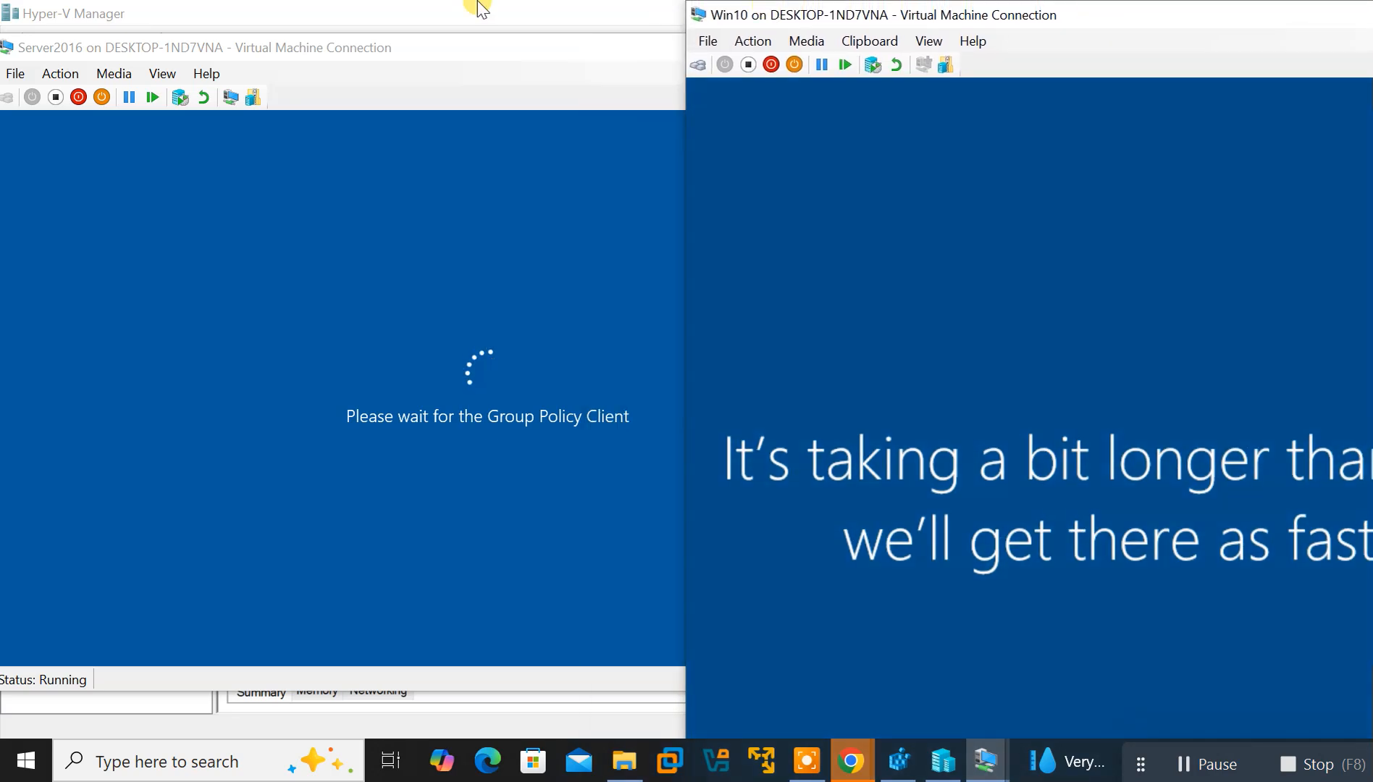
Drag the Server2016 window down to unsnap it into a smaller floating window
drag(229, 42, 169, 123)
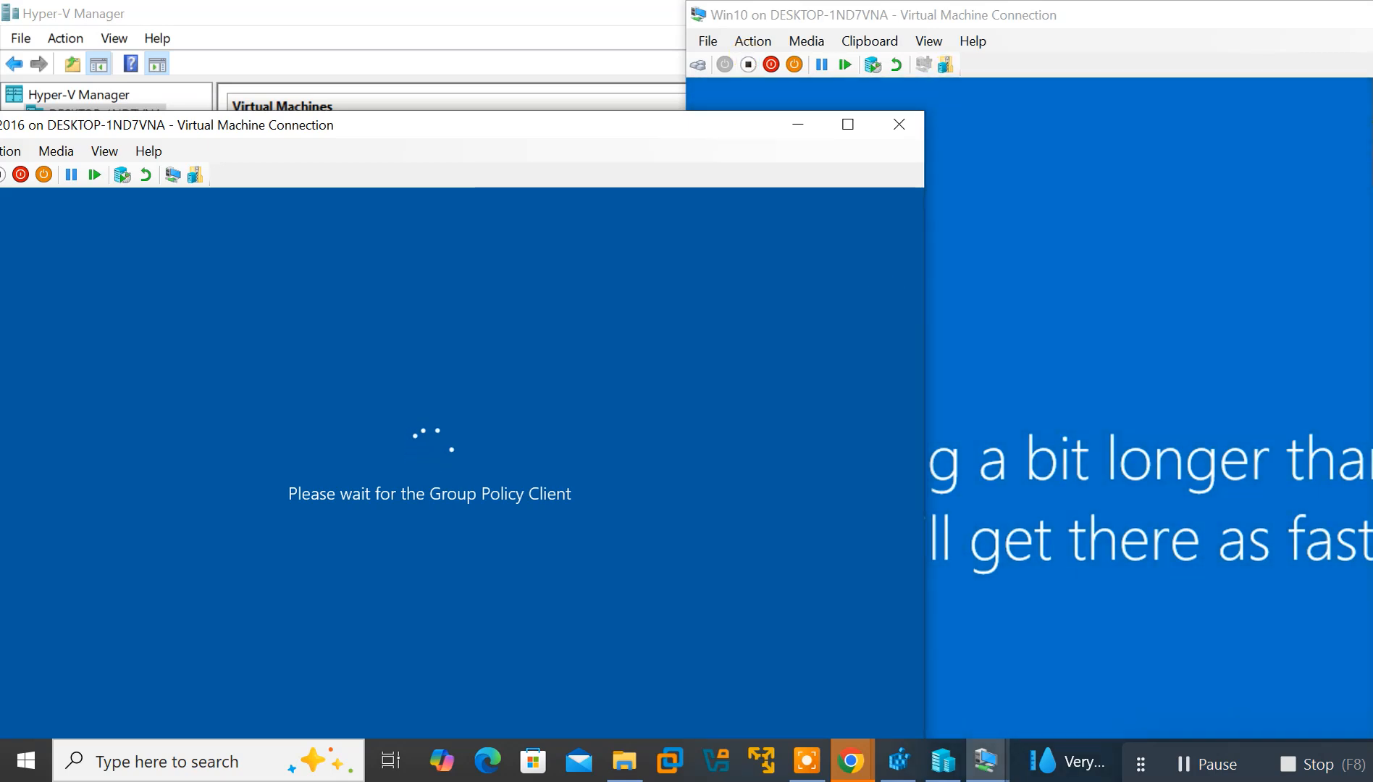
Bring the Win10 VM window forward and full screen, raising the 1366 by 768 display dialog
click(1203, 765)
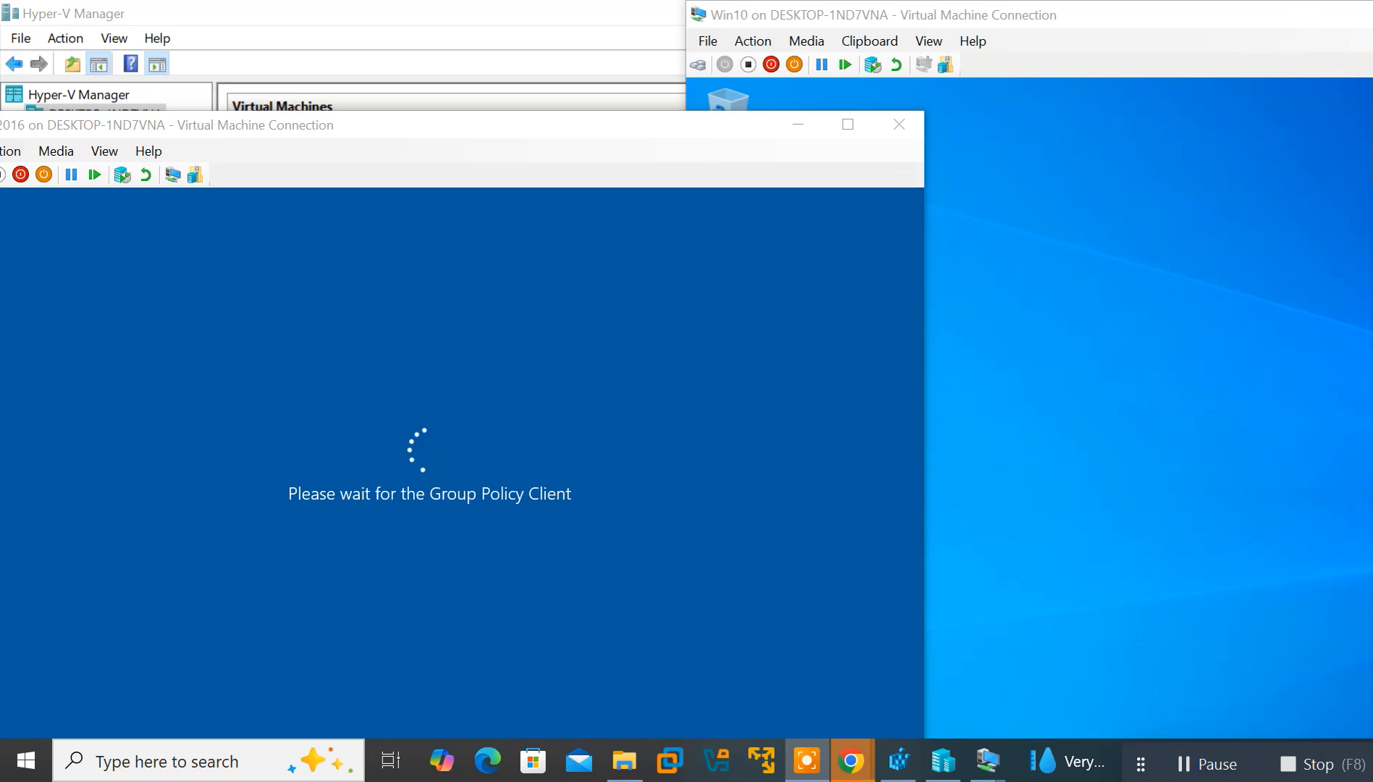
click(1184, 12)
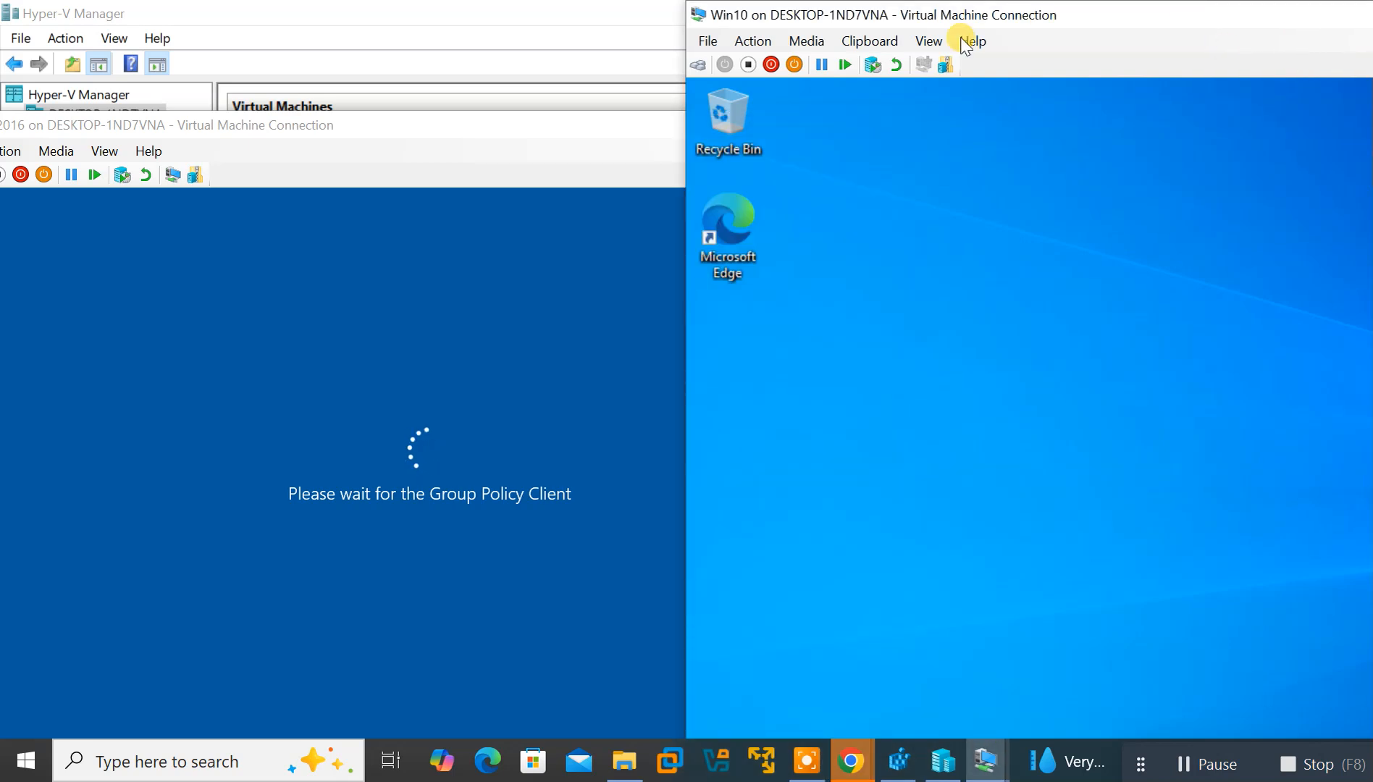
drag(950, 65, 760, 44)
click(1191, 31)
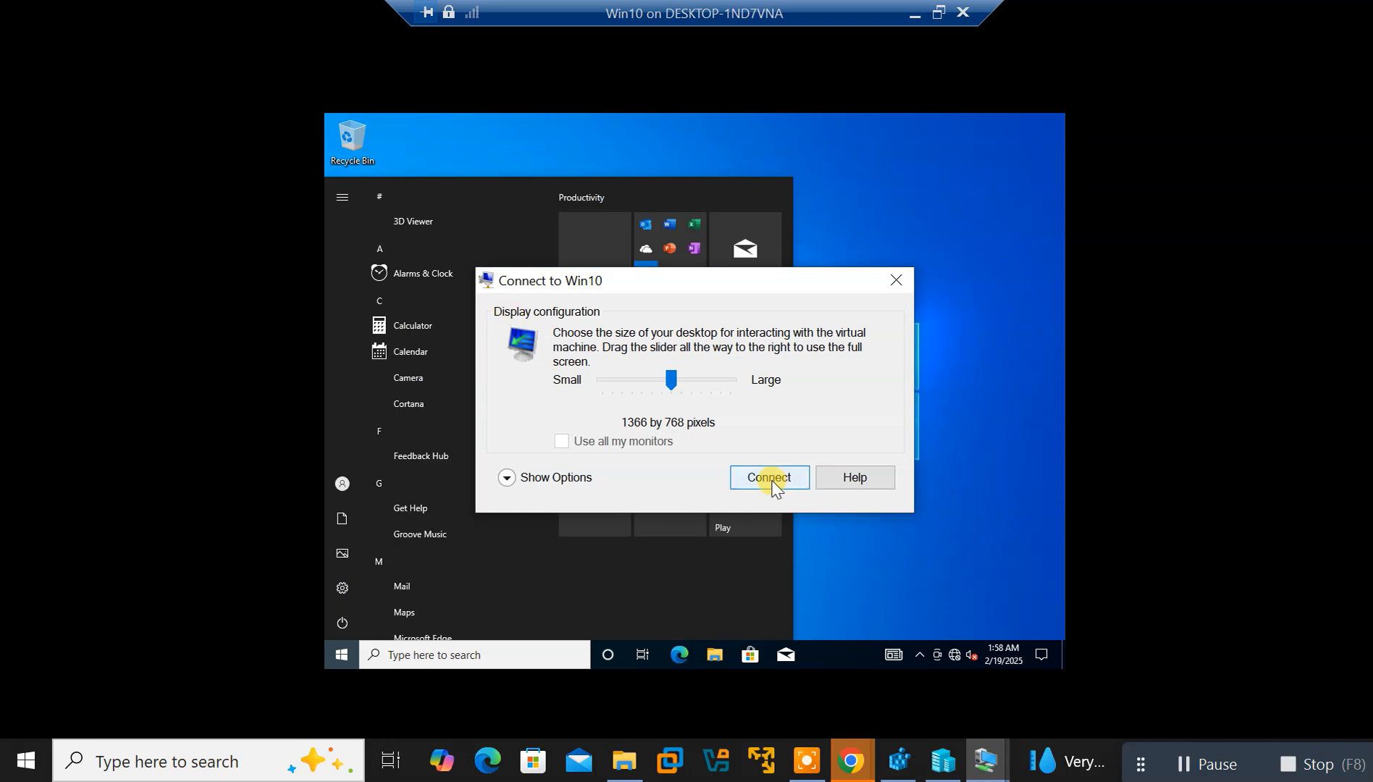
Connect to Win10 and browse the File, View, Help and Clipboard menus
click(769, 478)
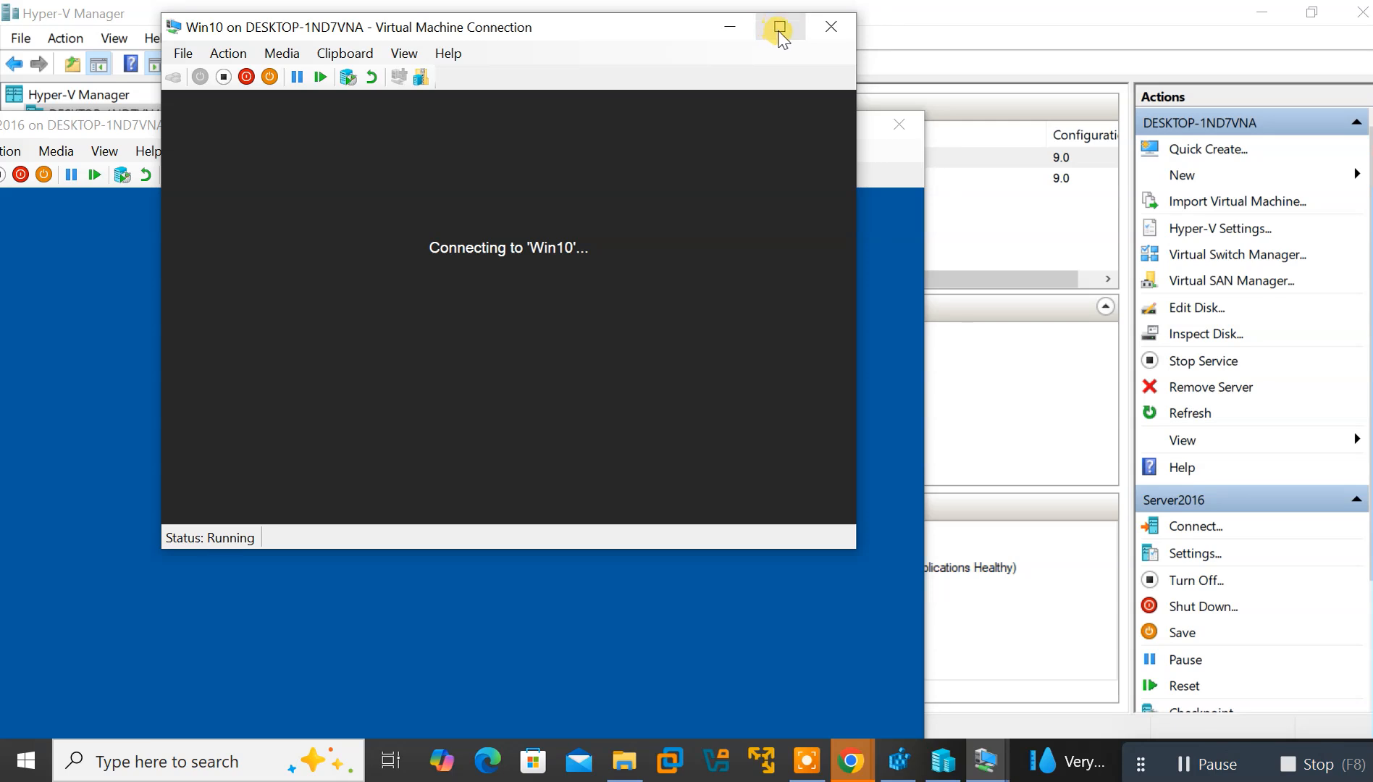
click(184, 55)
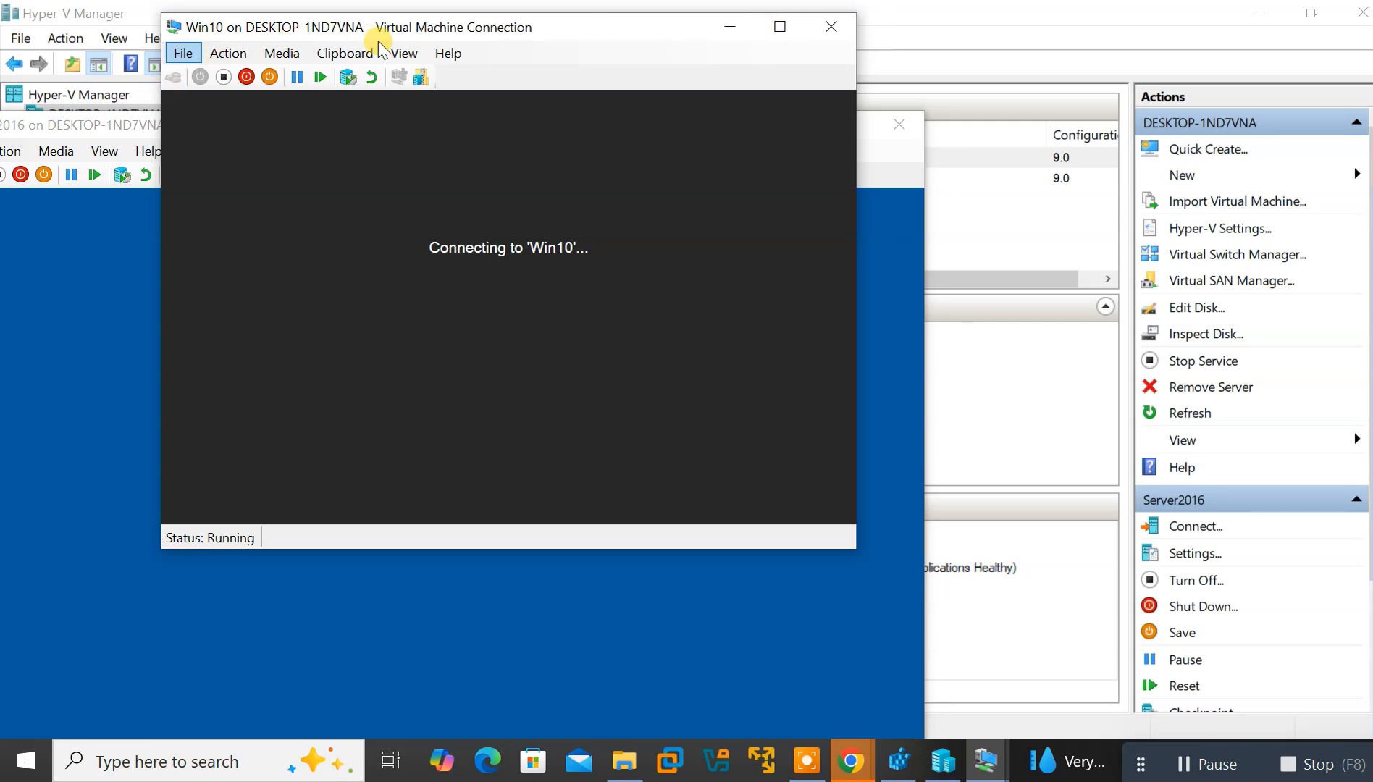
click(402, 58)
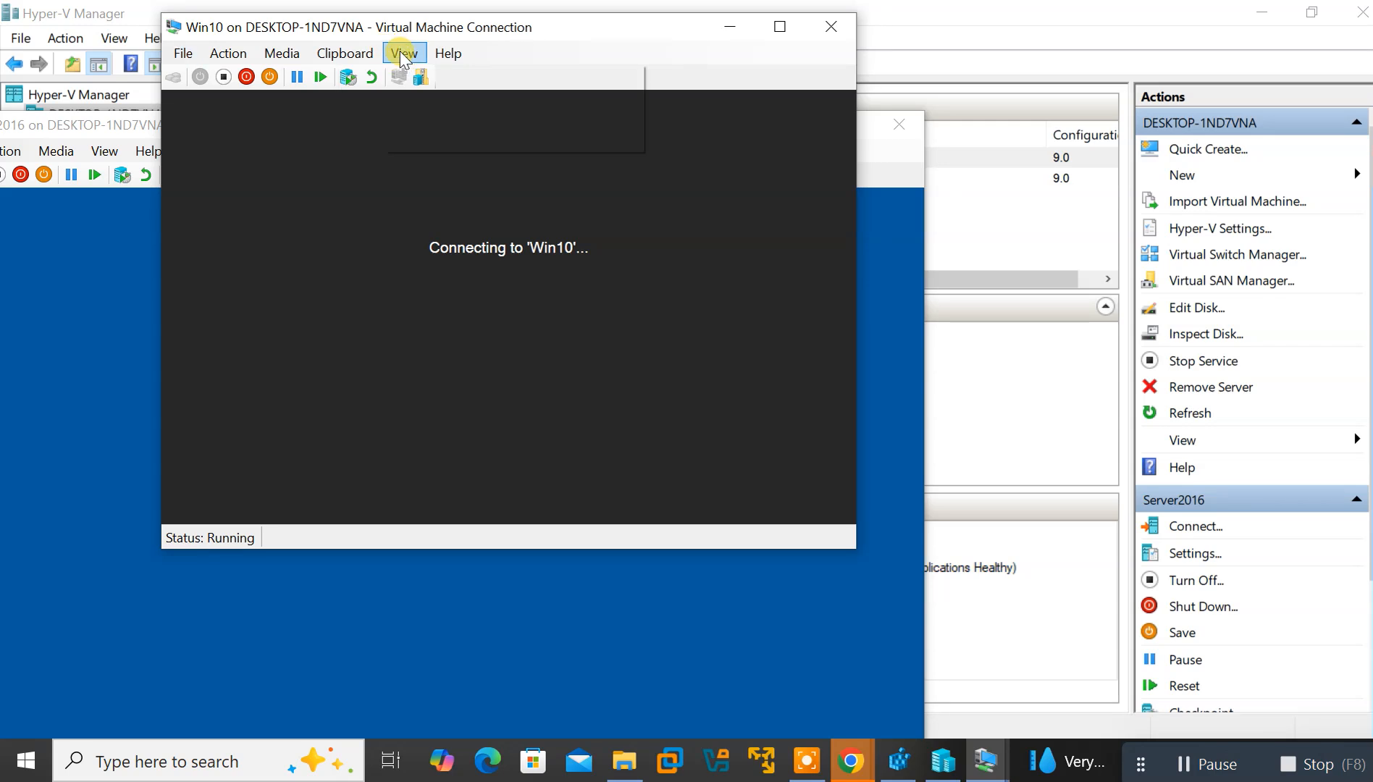
click(402, 58)
click(402, 58)
mouse_move(456, 67)
mouse_move(401, 53)
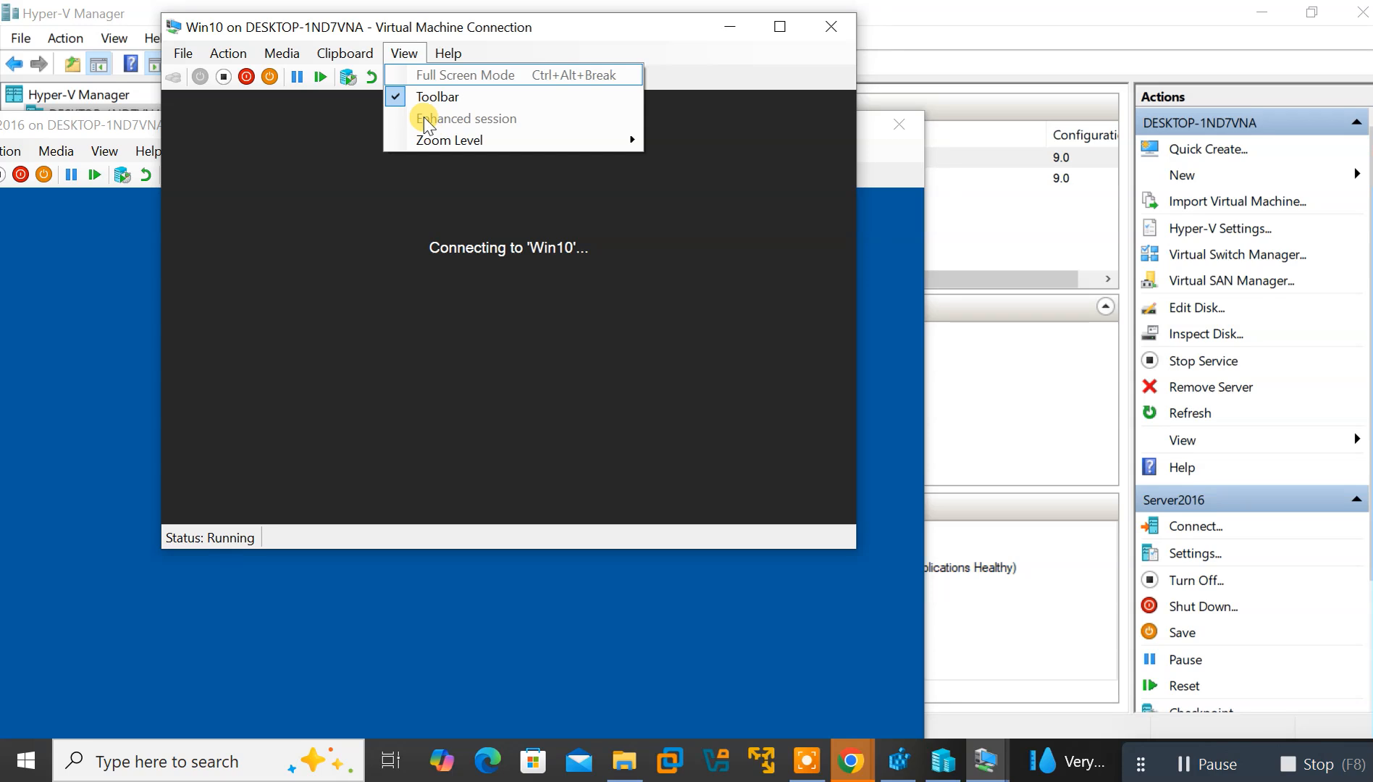
click(328, 51)
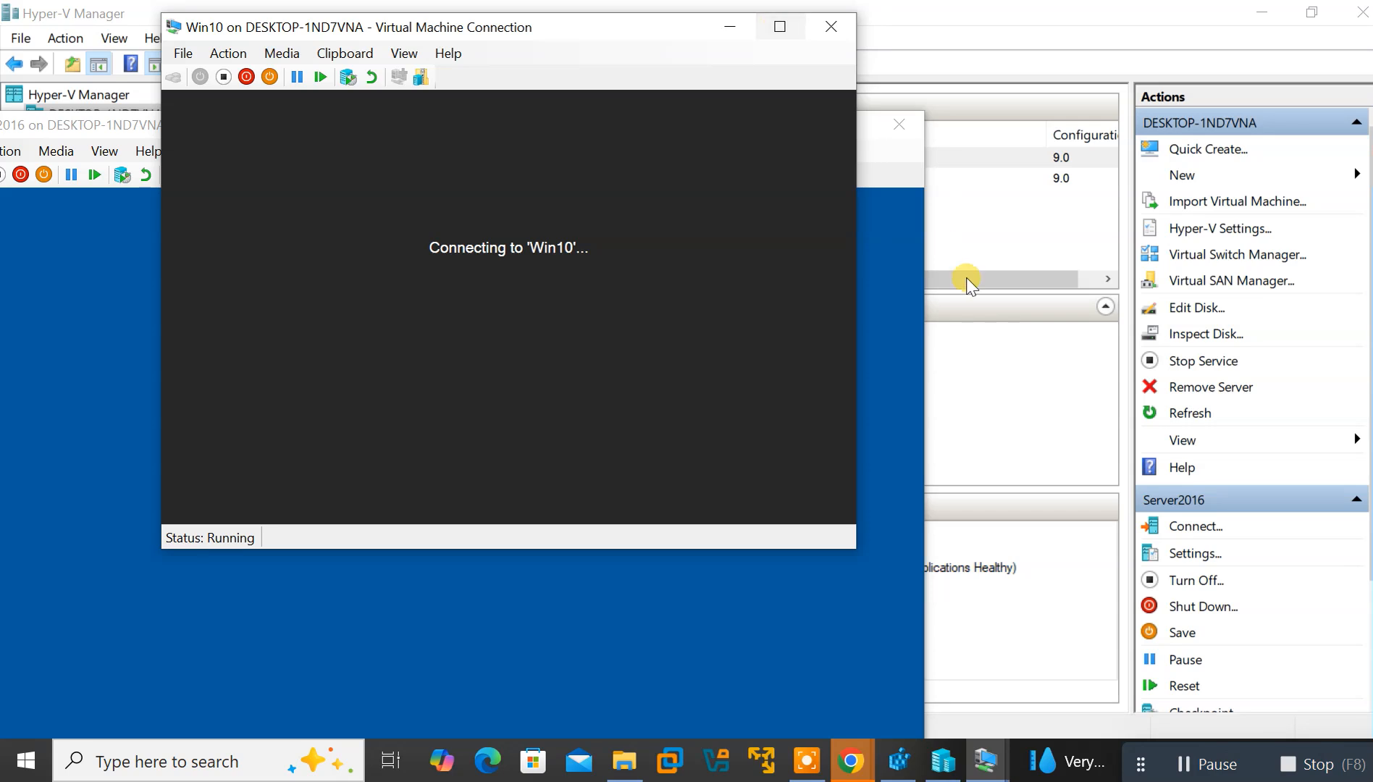
Switch between the Server2016 and Win10 windows, leaving Win10 restored in front
click(917, 311)
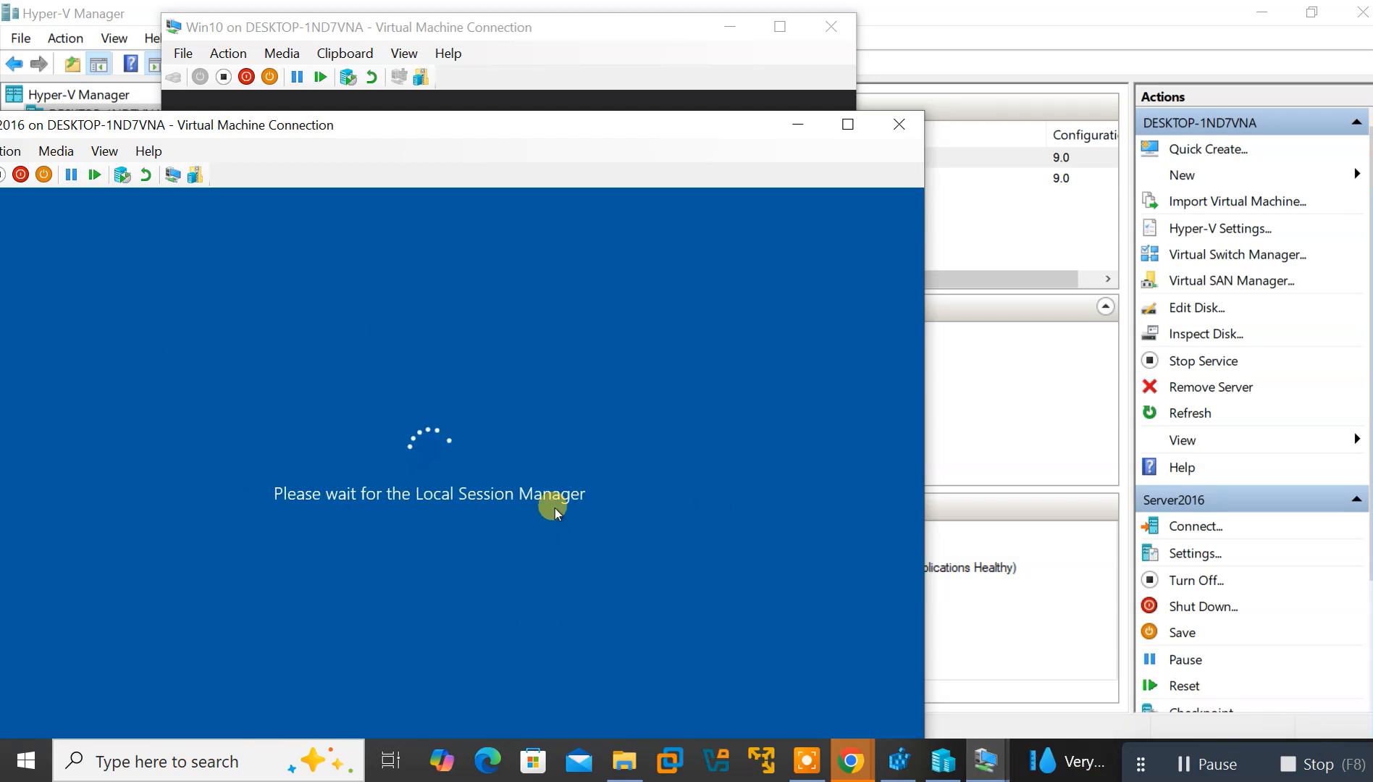
mouse_move(984, 772)
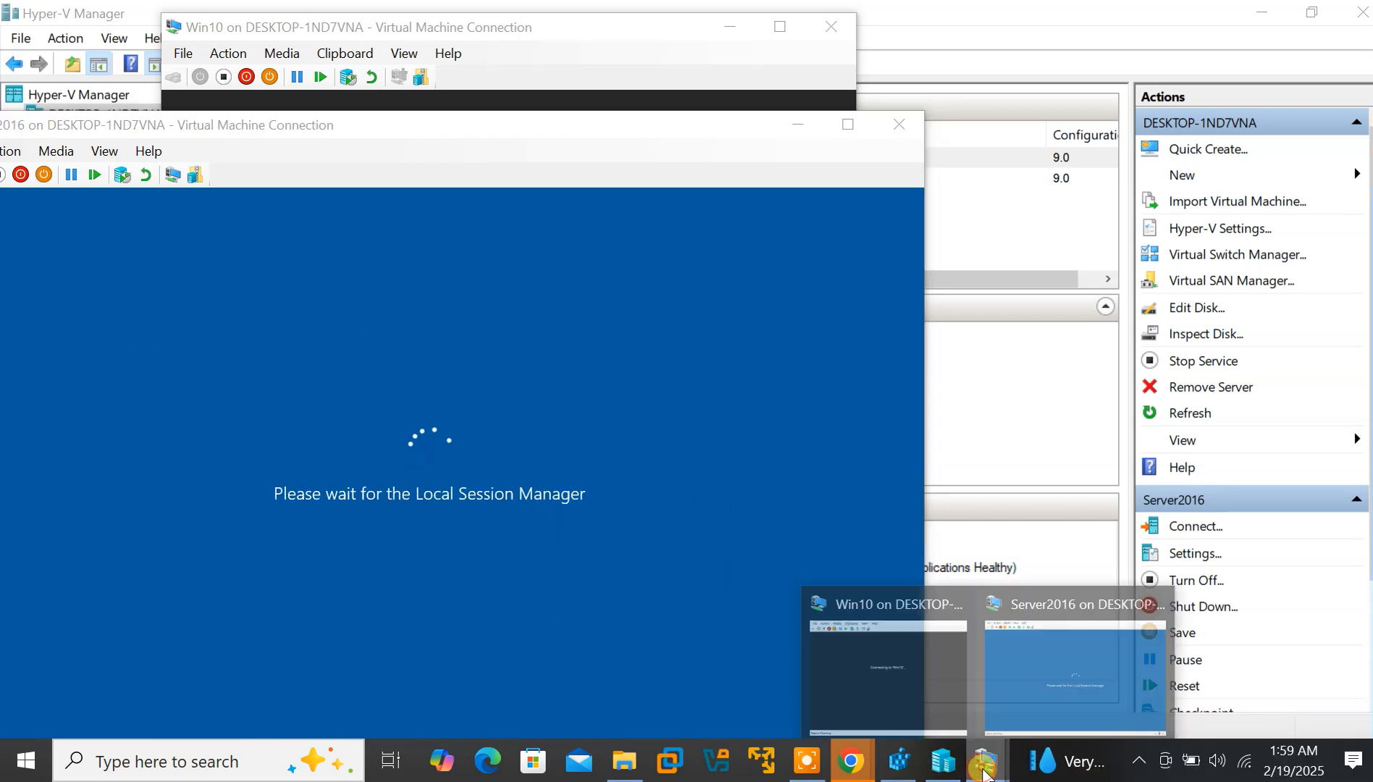
click(907, 641)
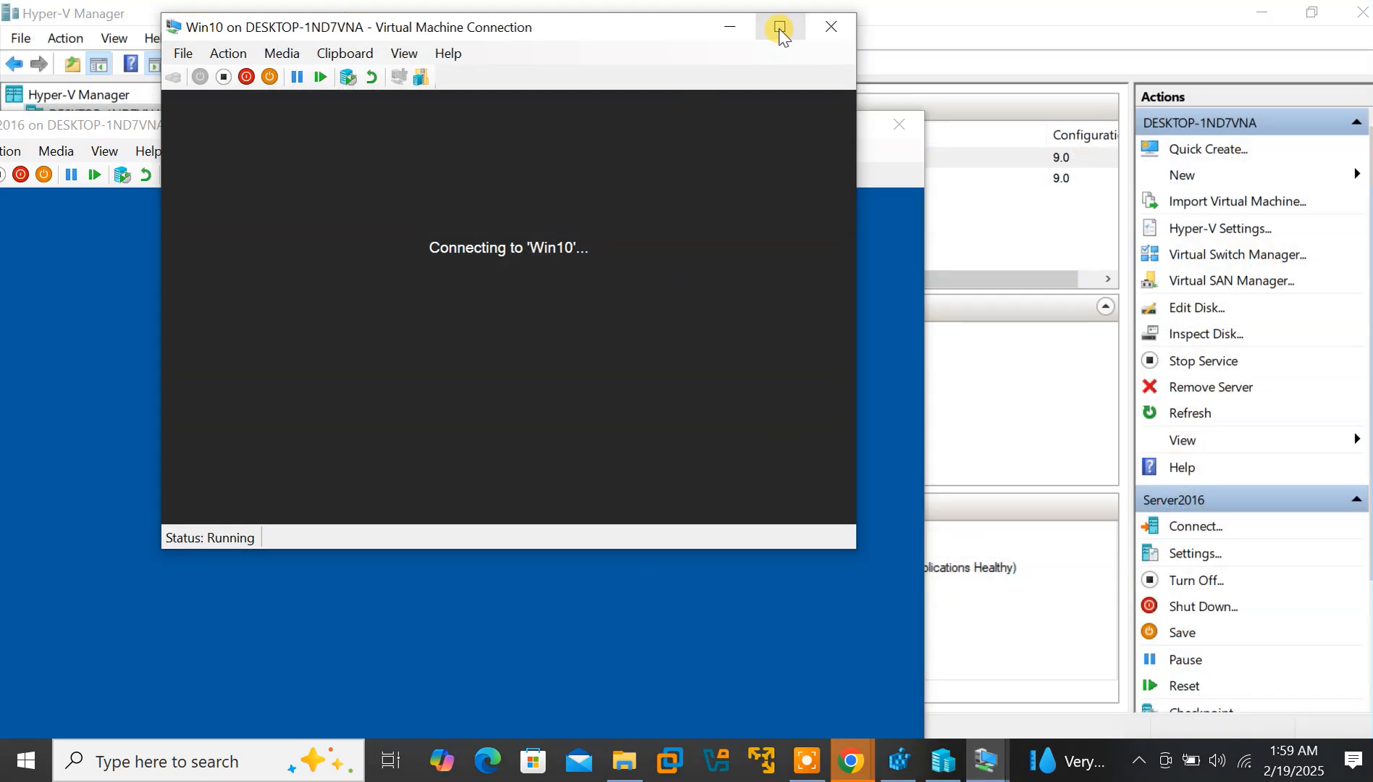
click(737, 34)
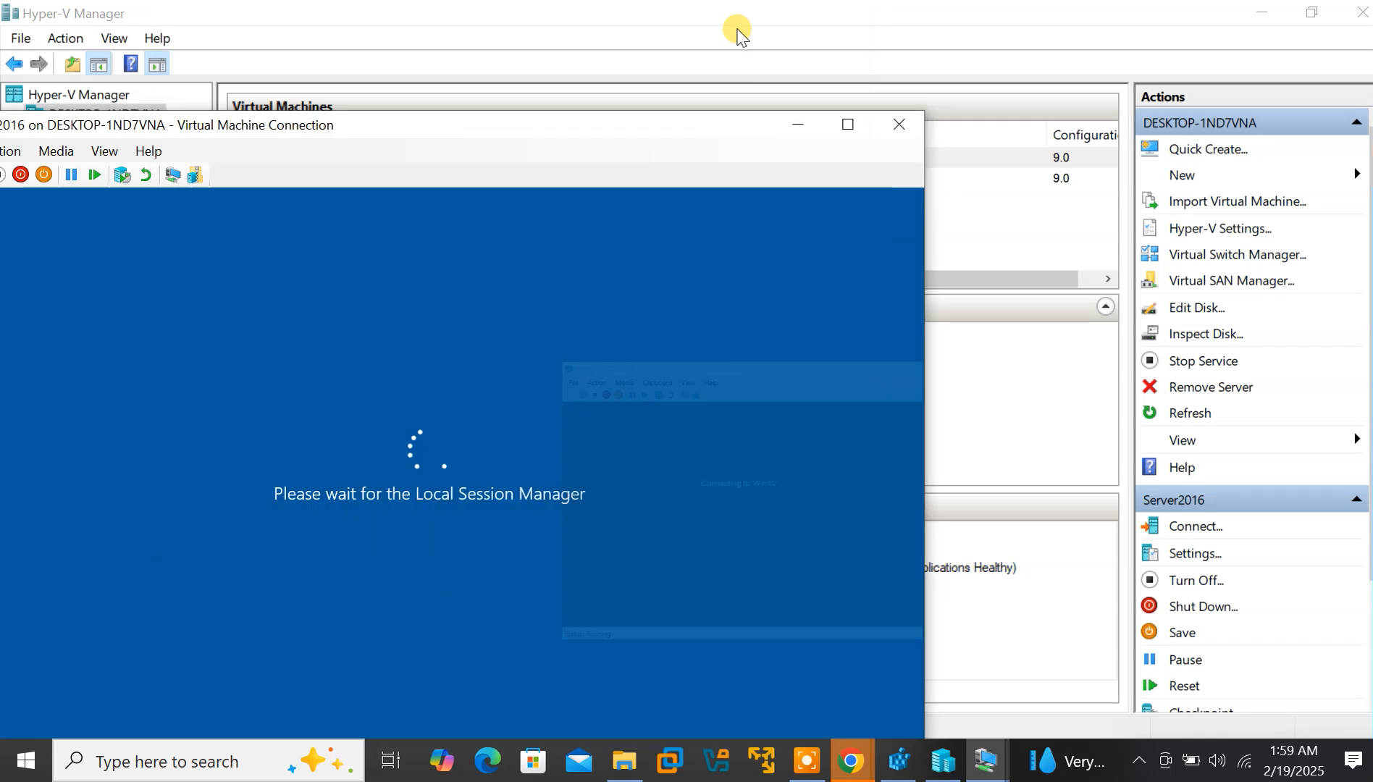
mouse_move(989, 769)
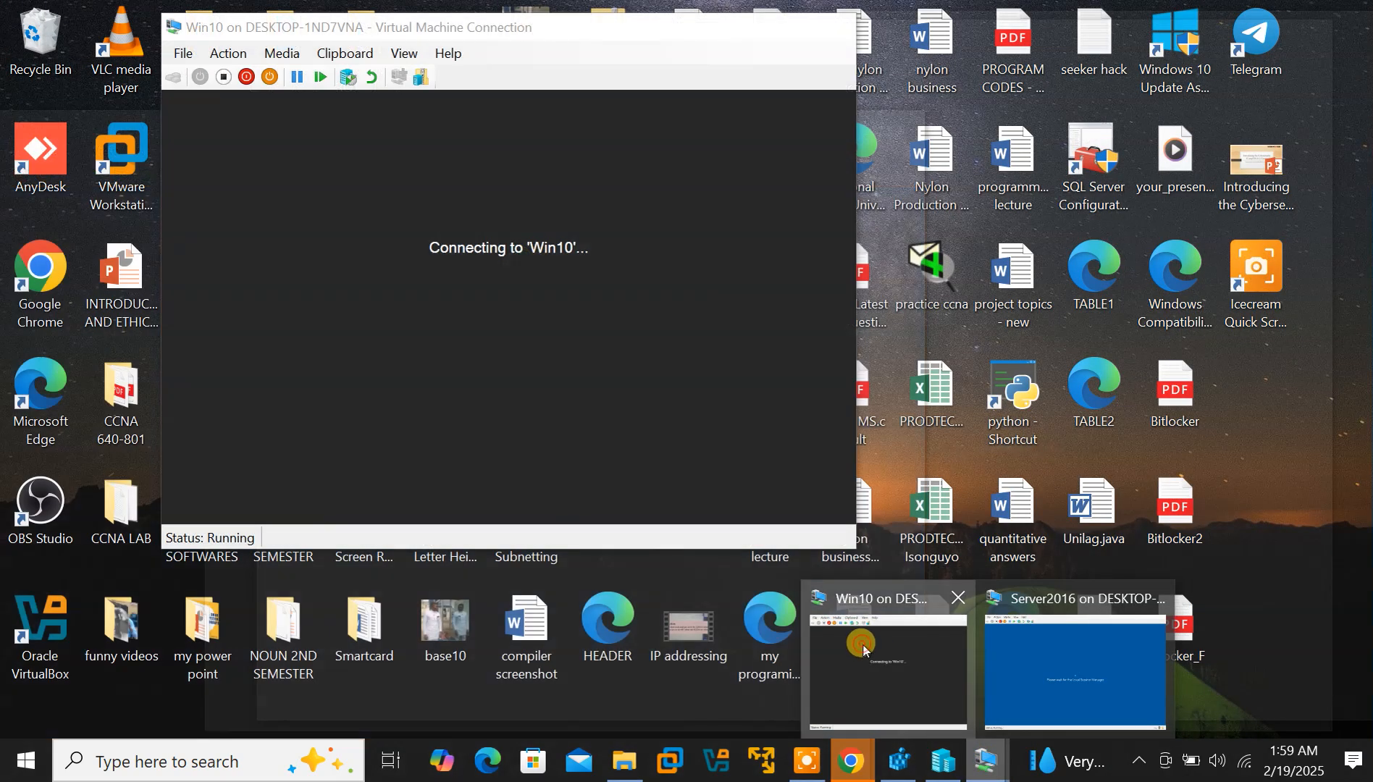
click(863, 649)
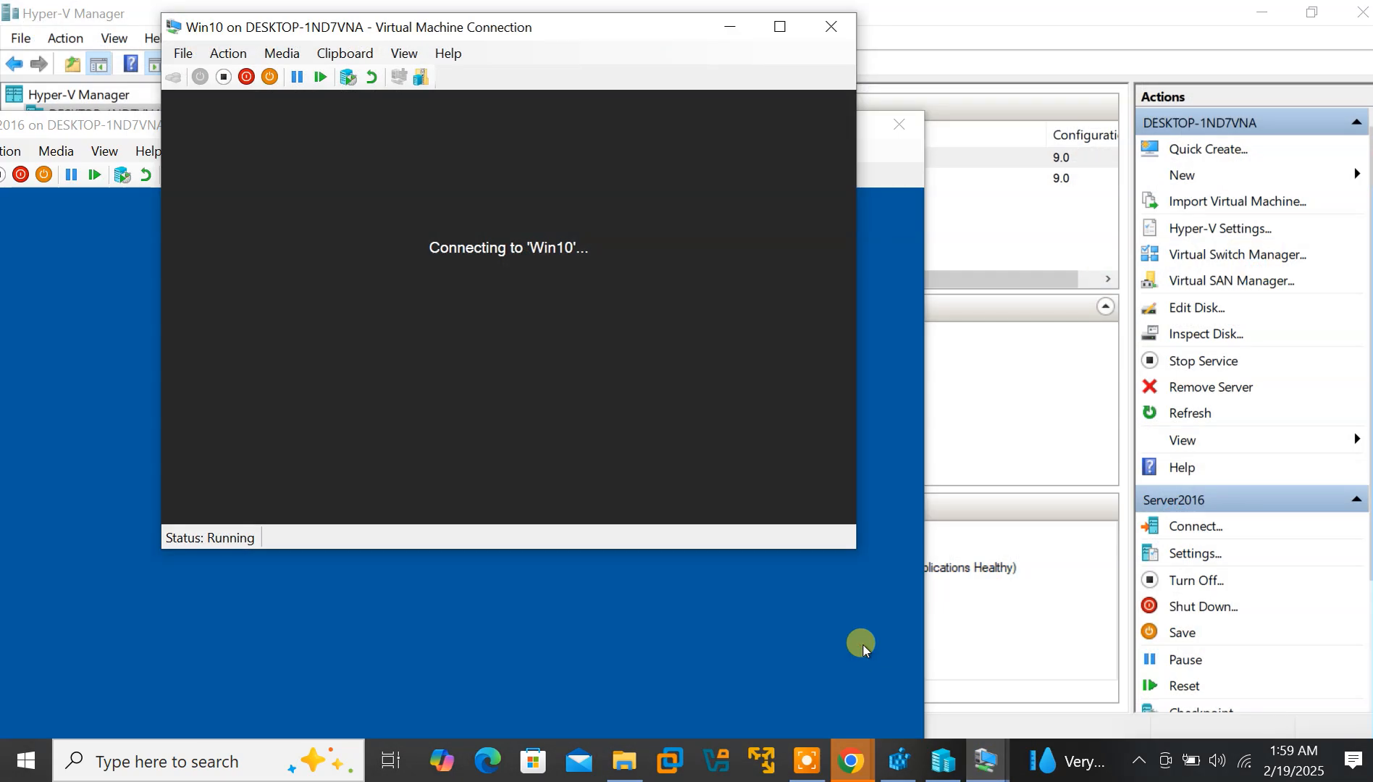
Move the Win10 window to the lower right and activate it beside Server2016
drag(500, 27, 1044, 94)
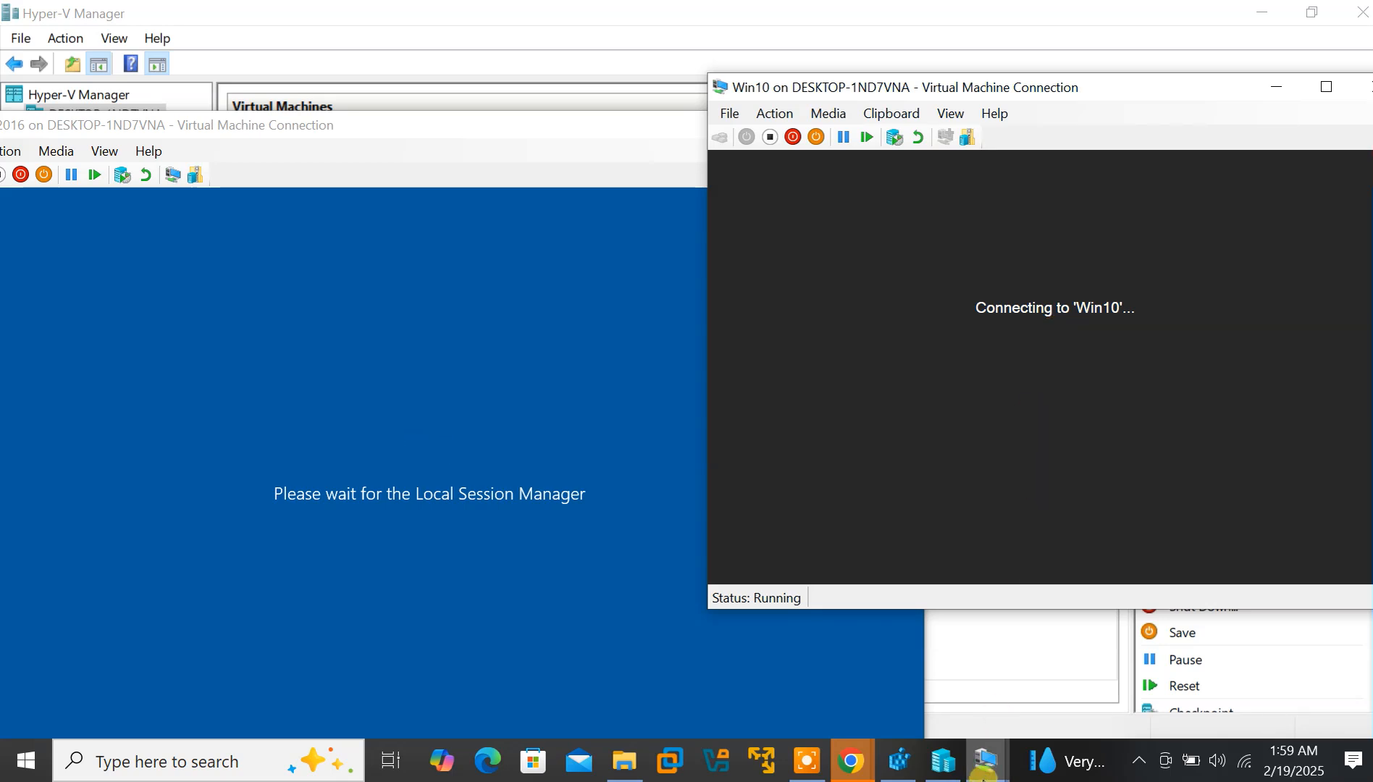
click(985, 772)
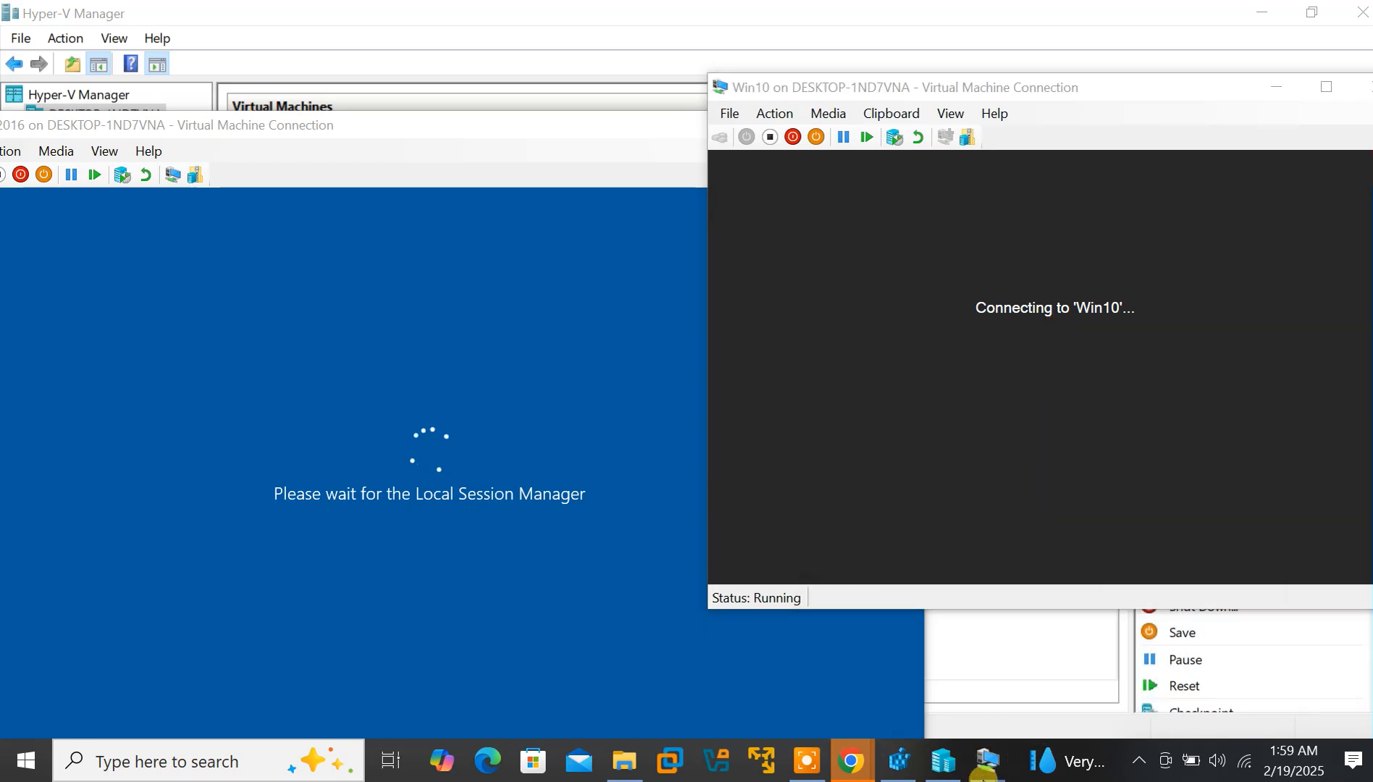
click(811, 762)
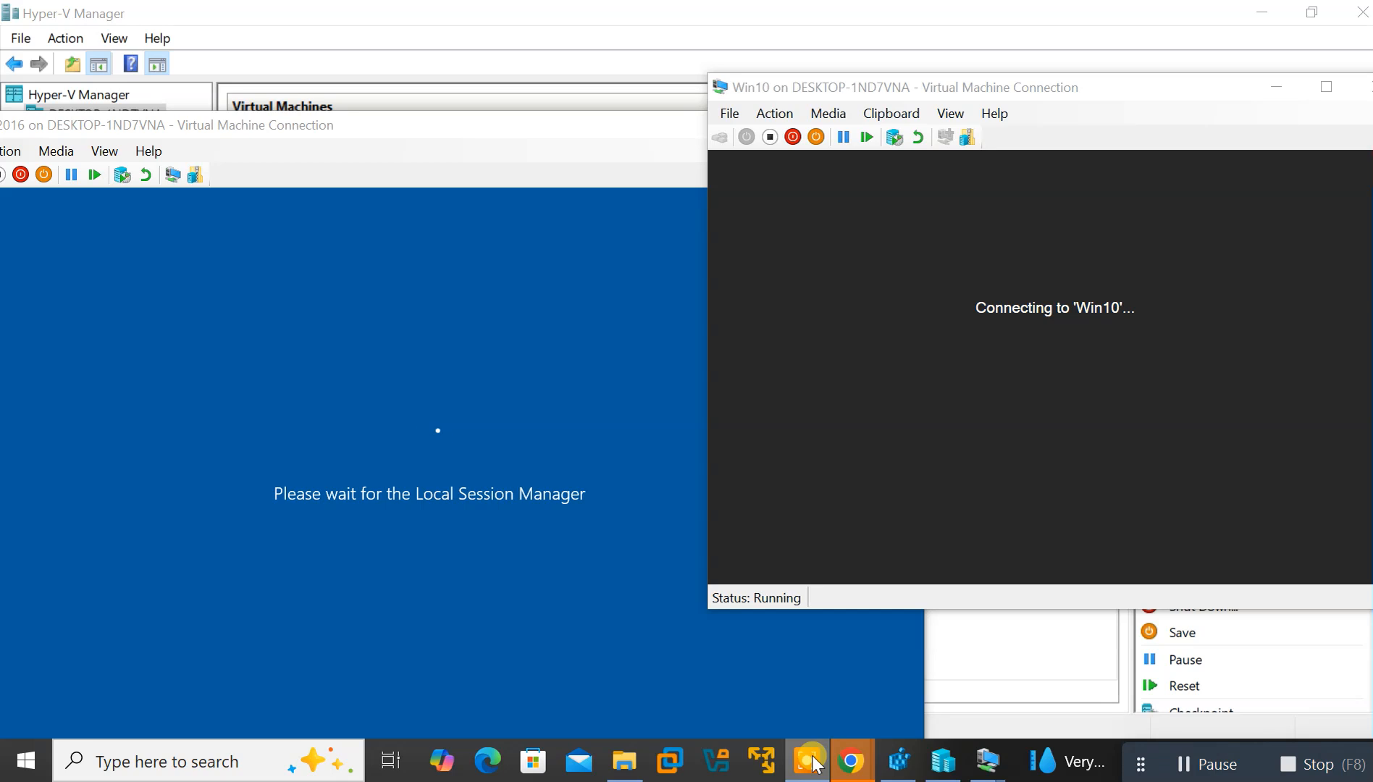
click(1153, 323)
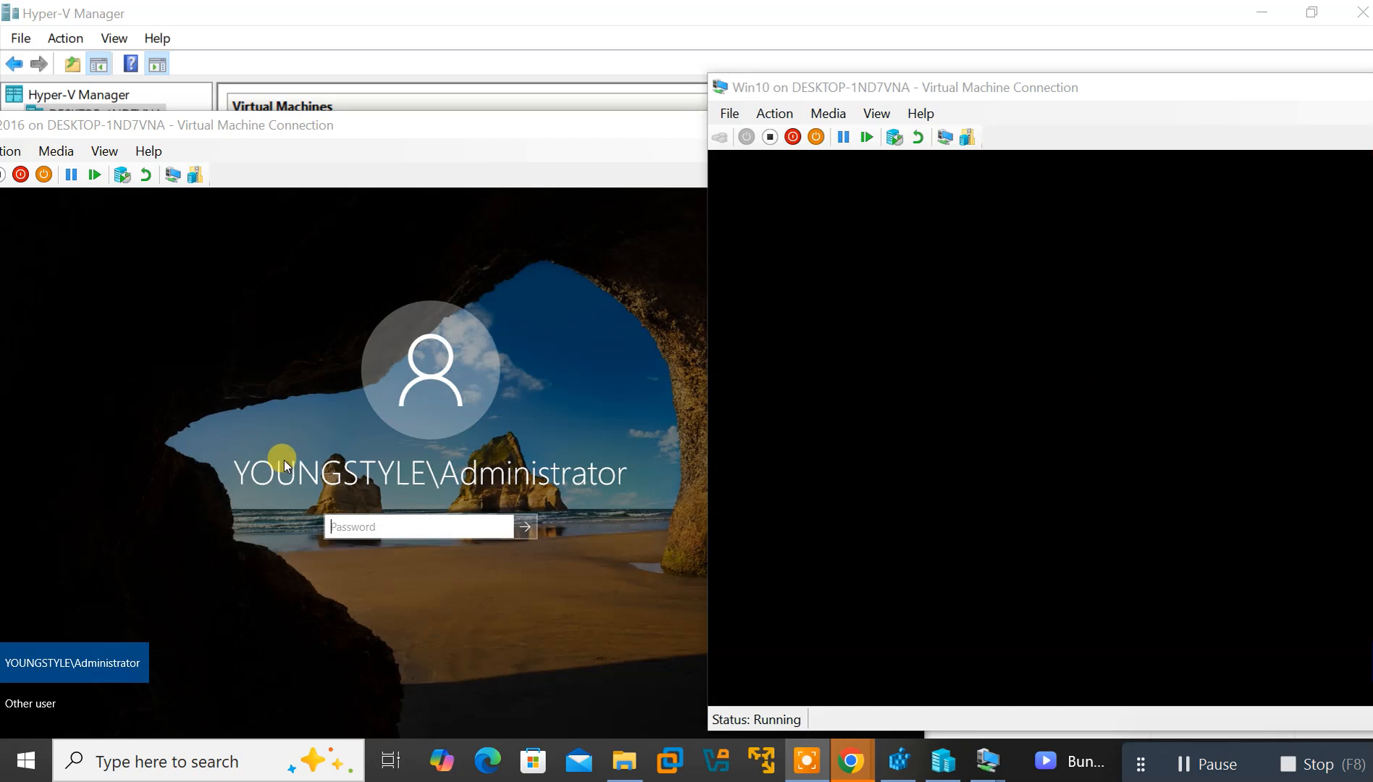
Sign in to Server2016 as YOUNGSTYLE\Administrator with the account password
click(48, 713)
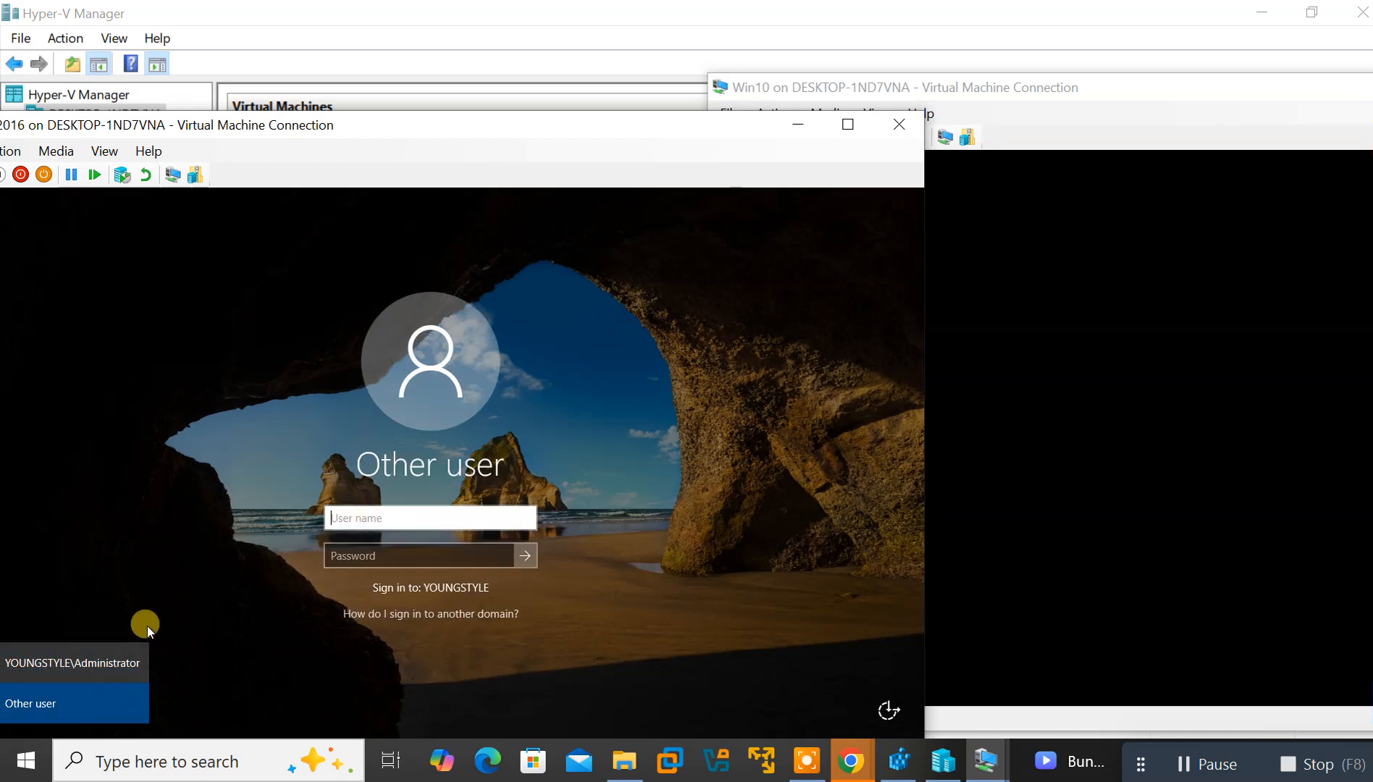
click(111, 648)
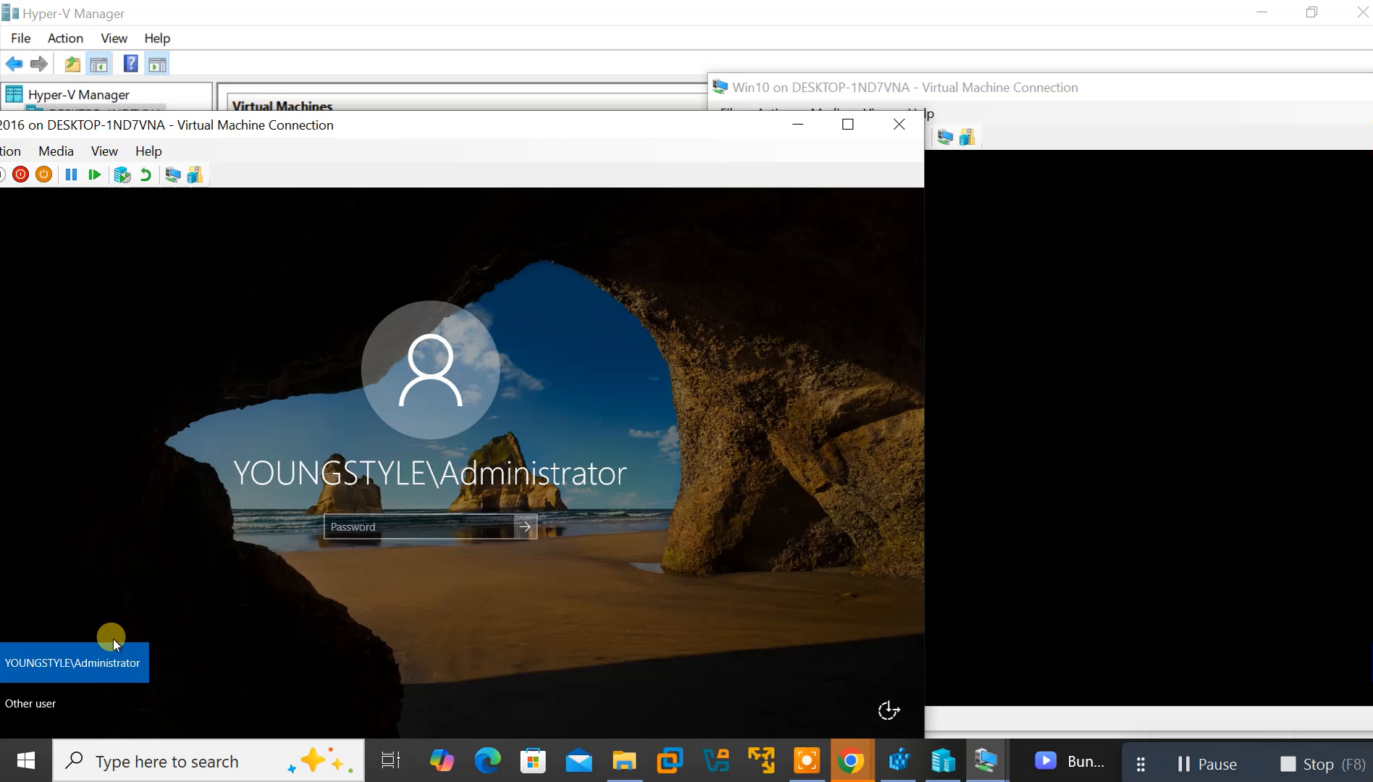
click(55, 706)
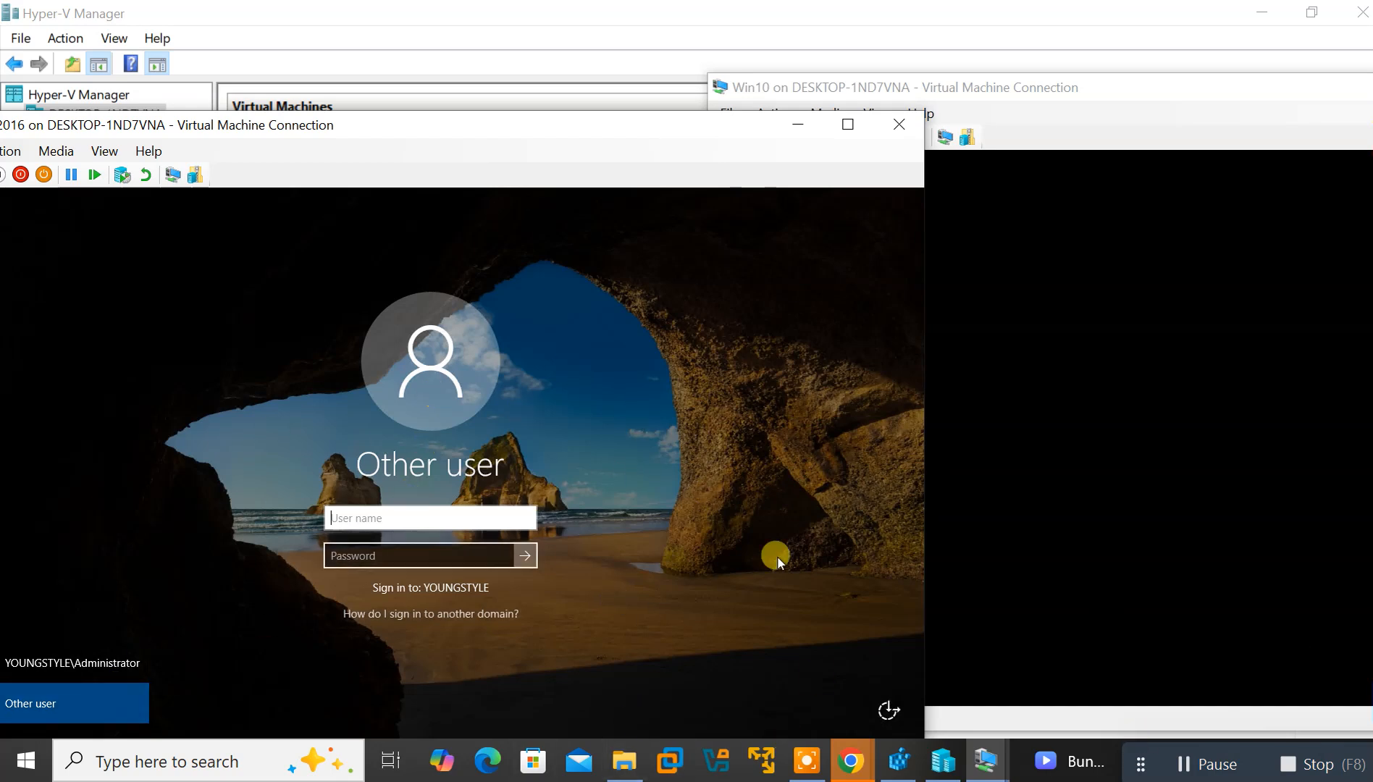
click(56, 713)
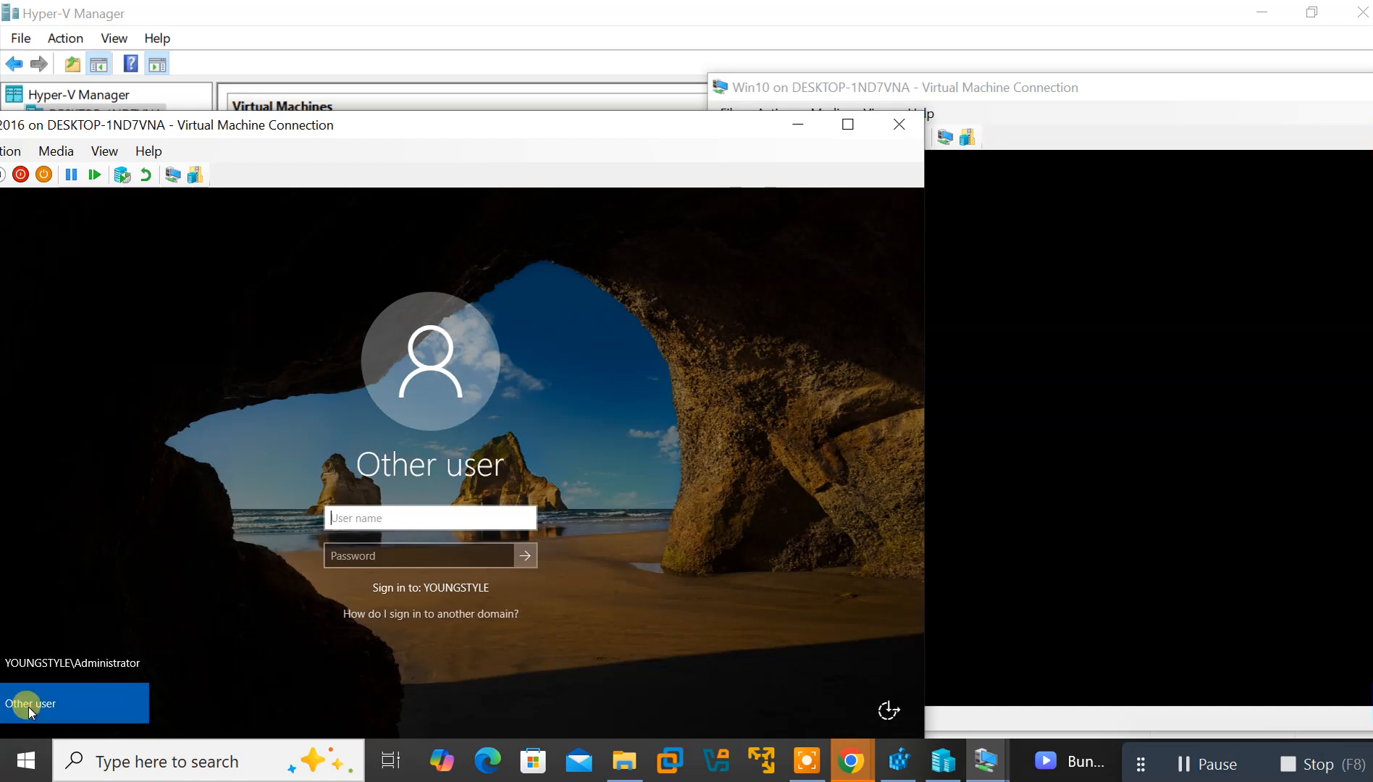
click(53, 667)
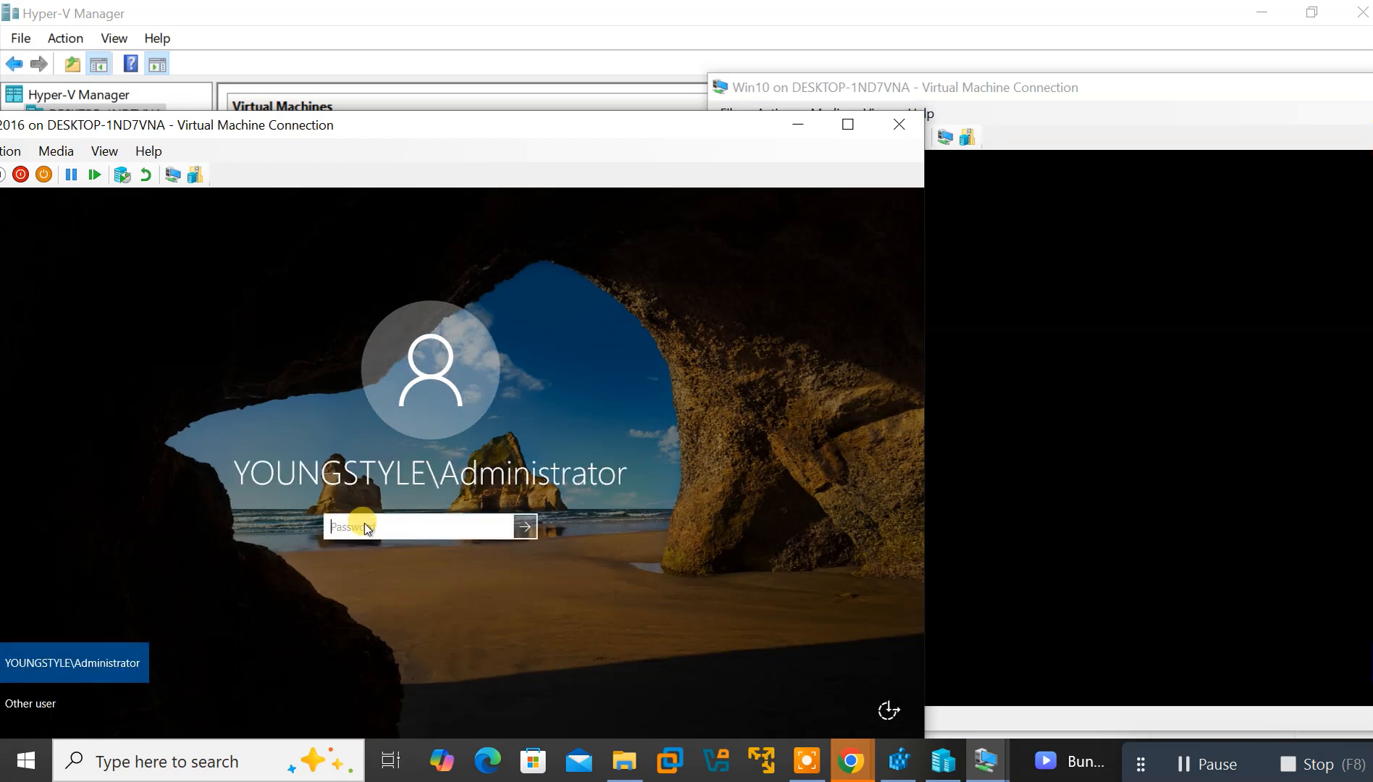
text(••••••••••••••)
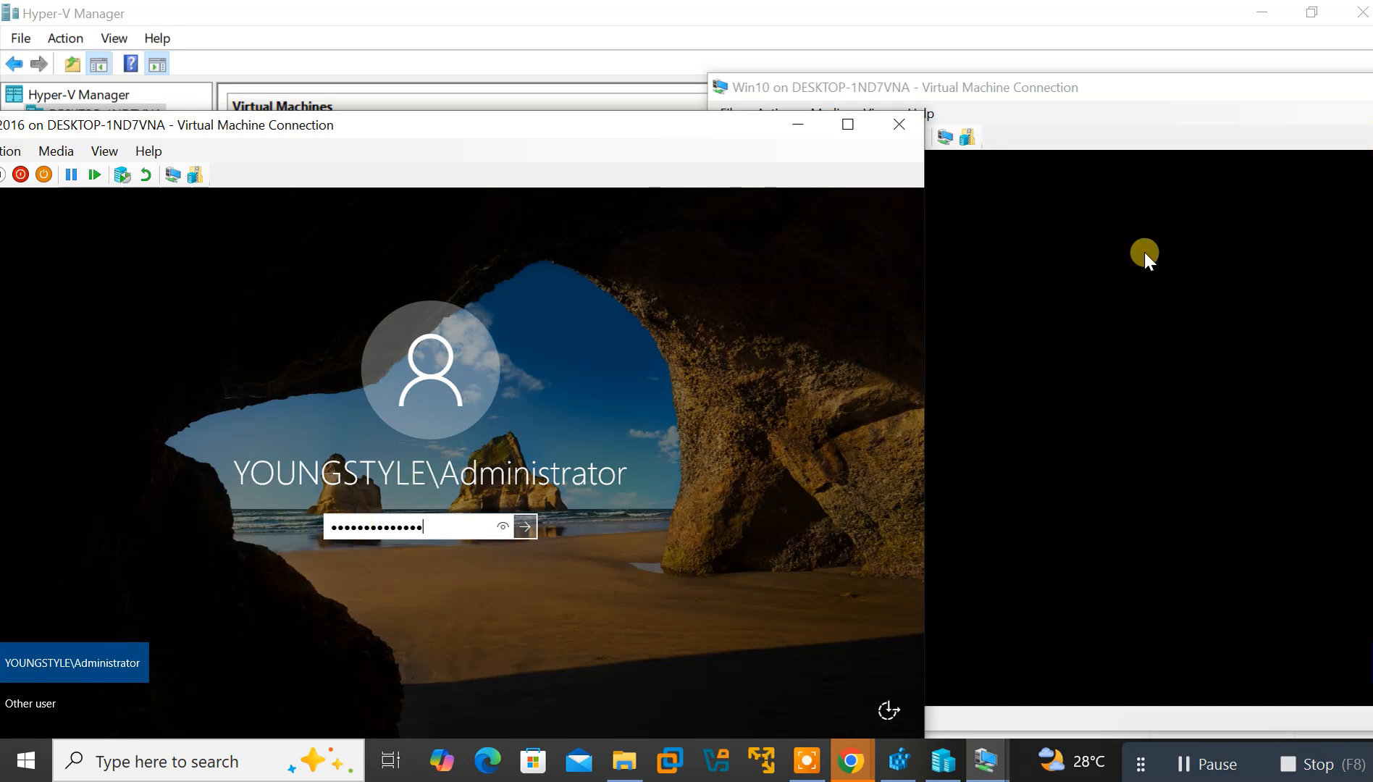
key(Return)
click(1136, 150)
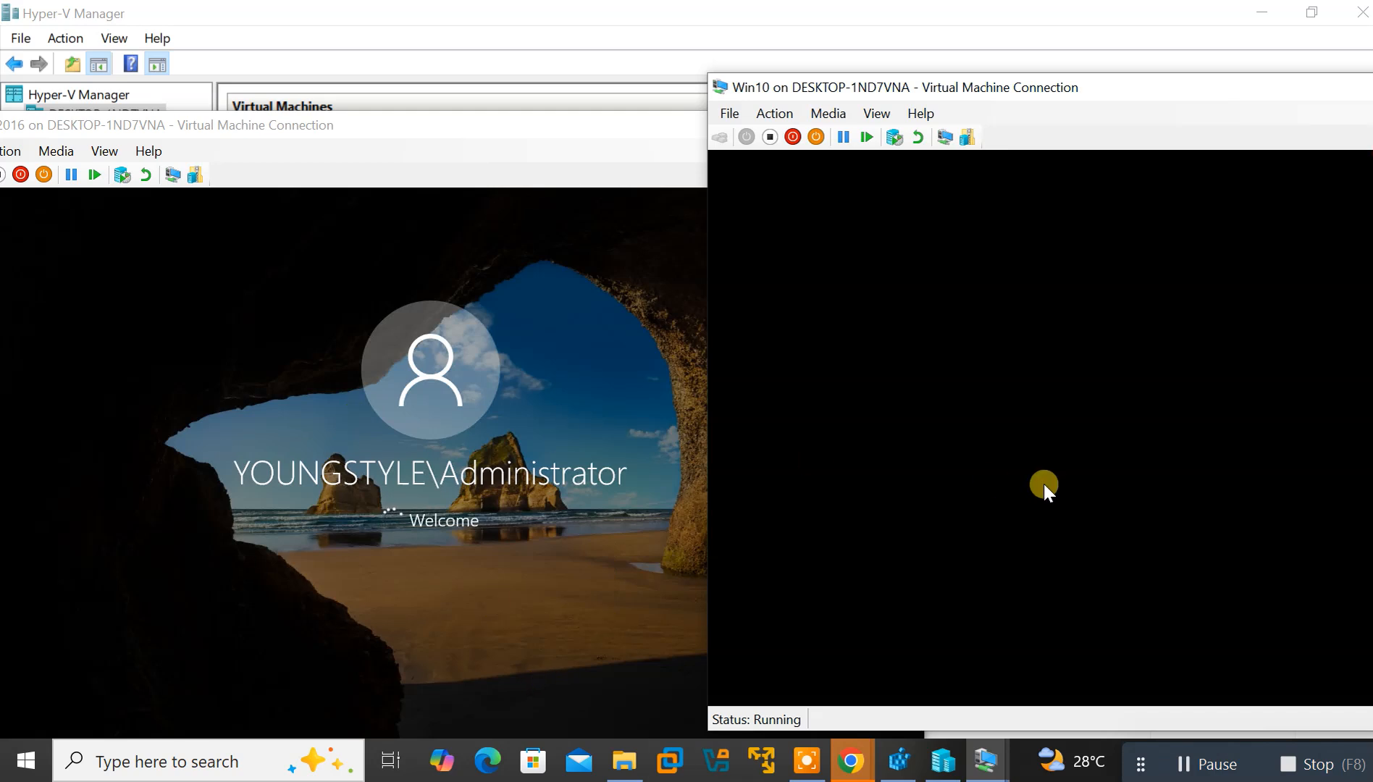
Minimize Win10, put Server2016 full screen, then bring the Win10 window back on top
drag(1192, 84, 911, 110)
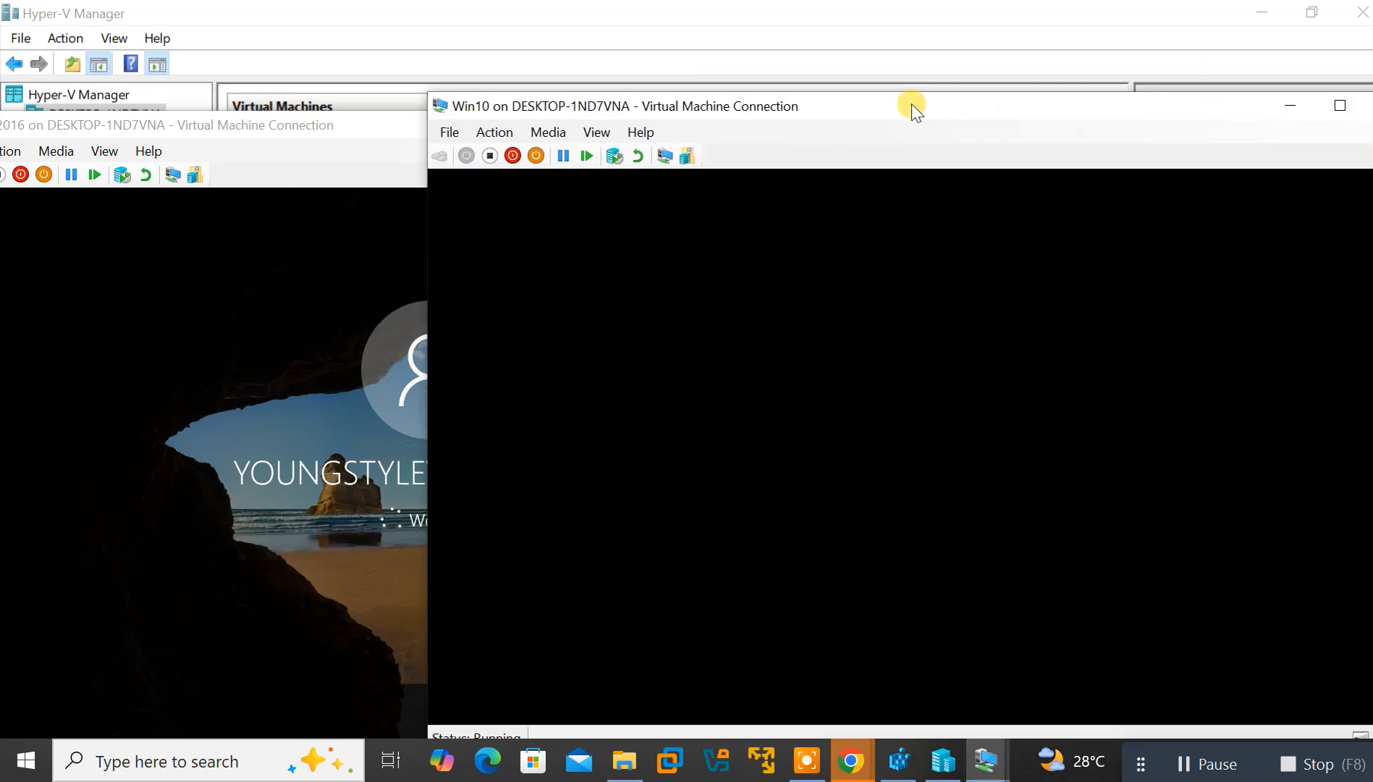
click(1339, 106)
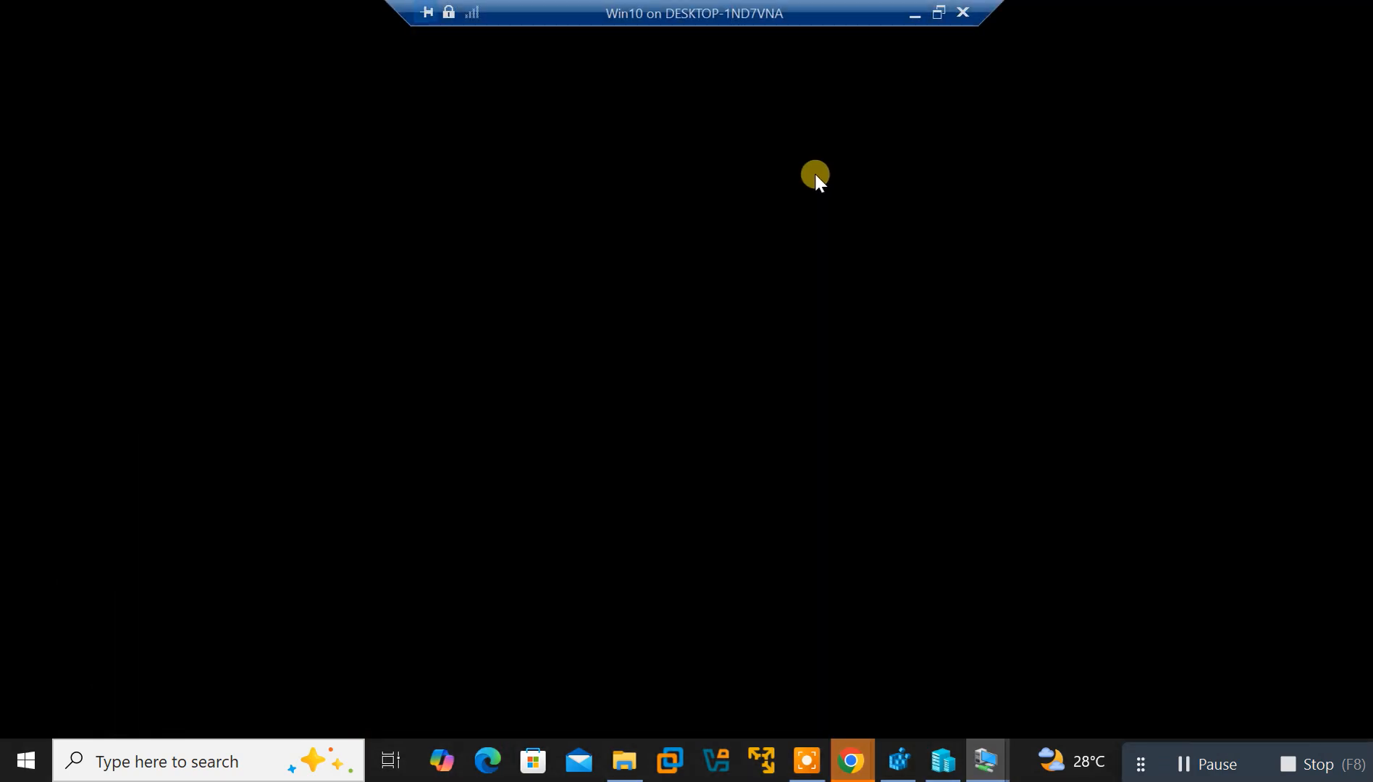
click(939, 16)
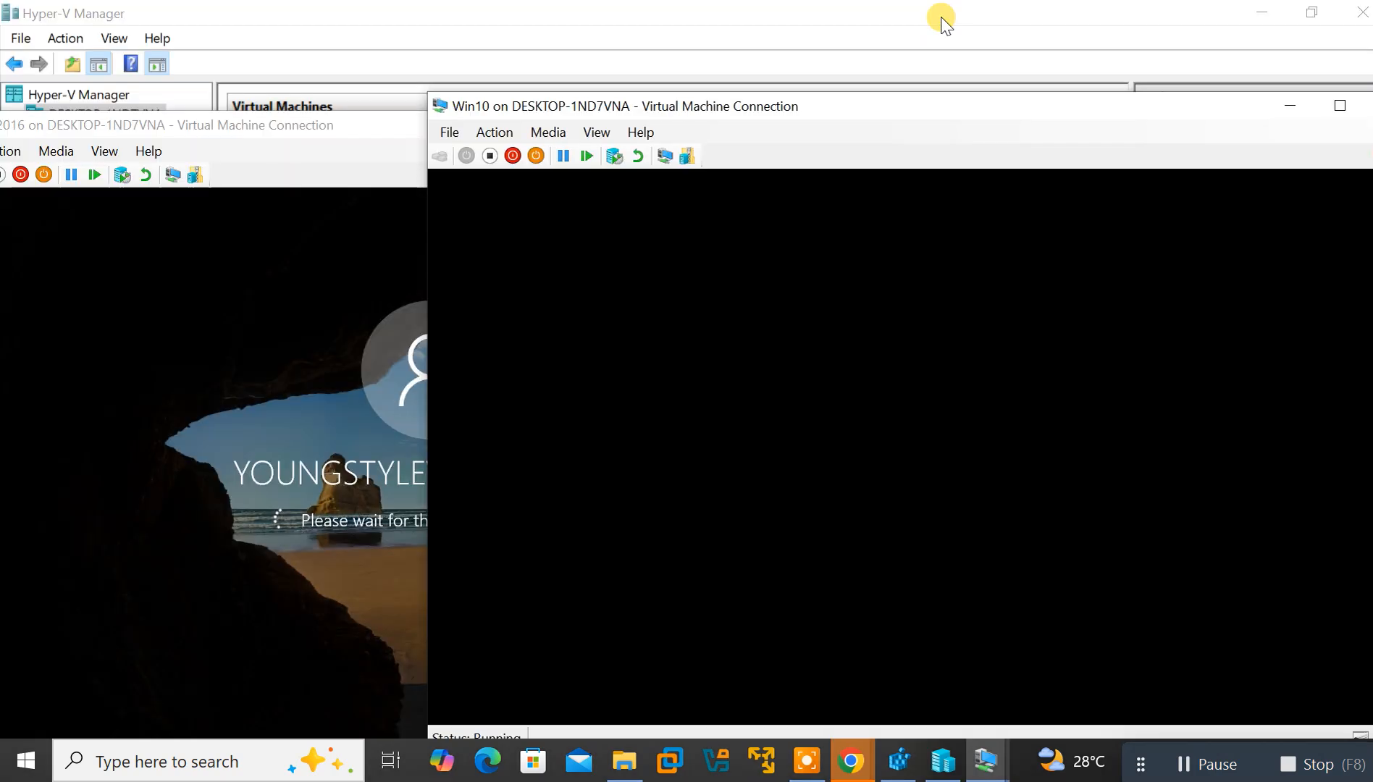
click(1288, 106)
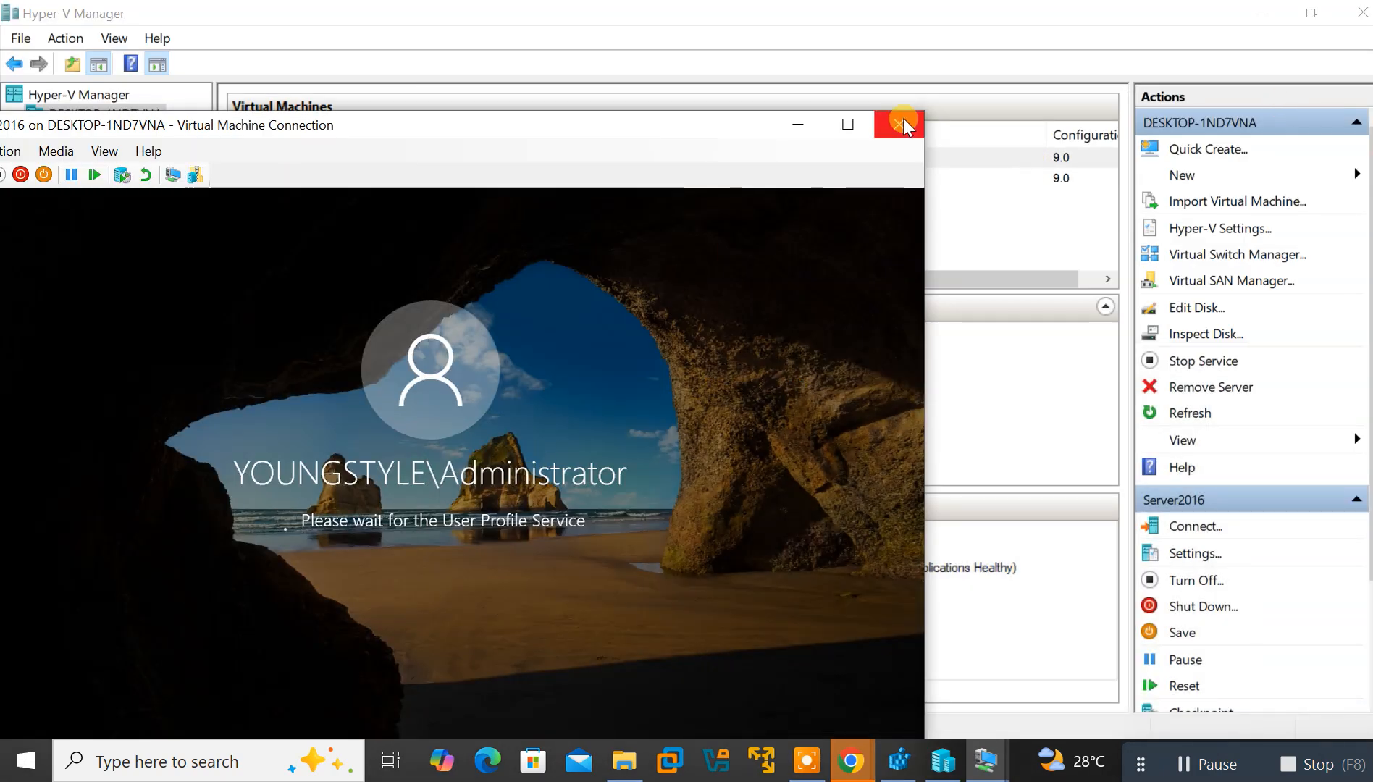
click(846, 127)
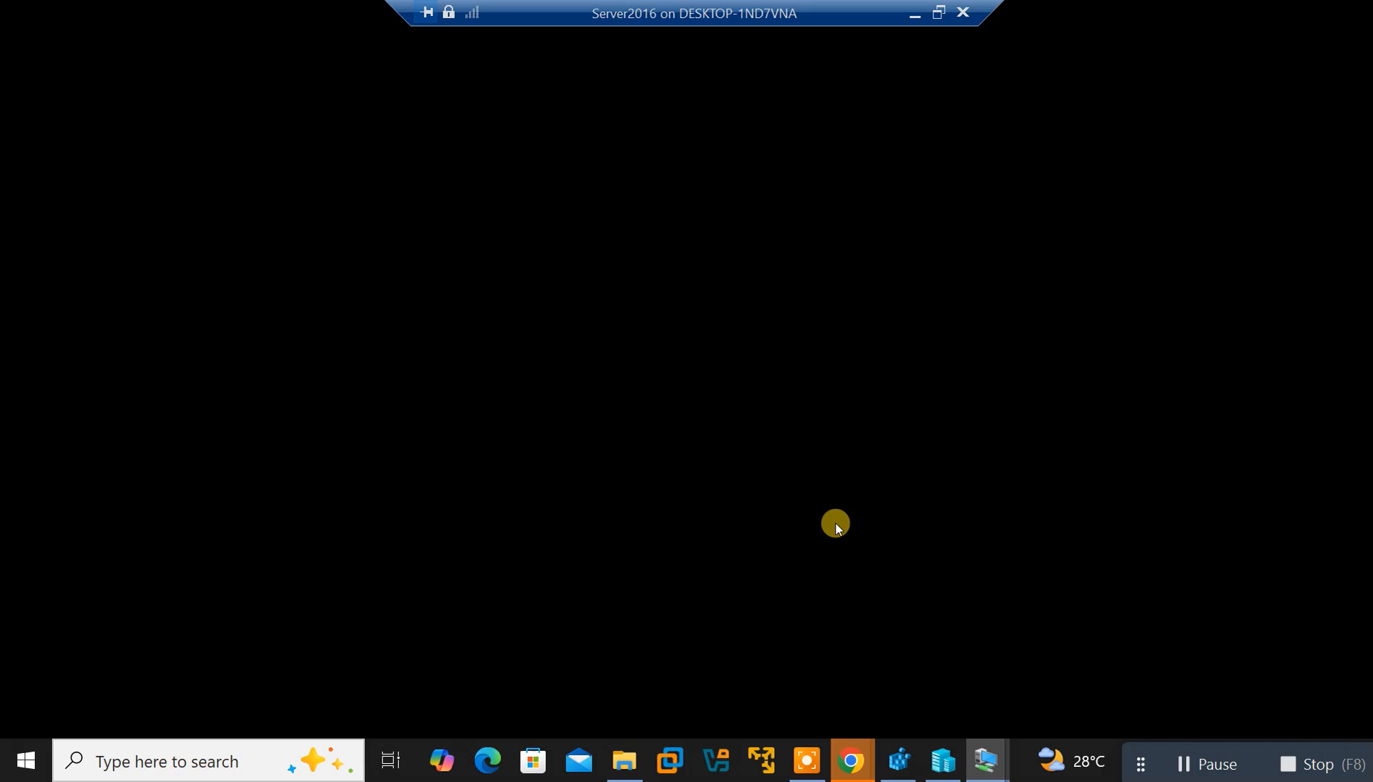
mouse_move(990, 774)
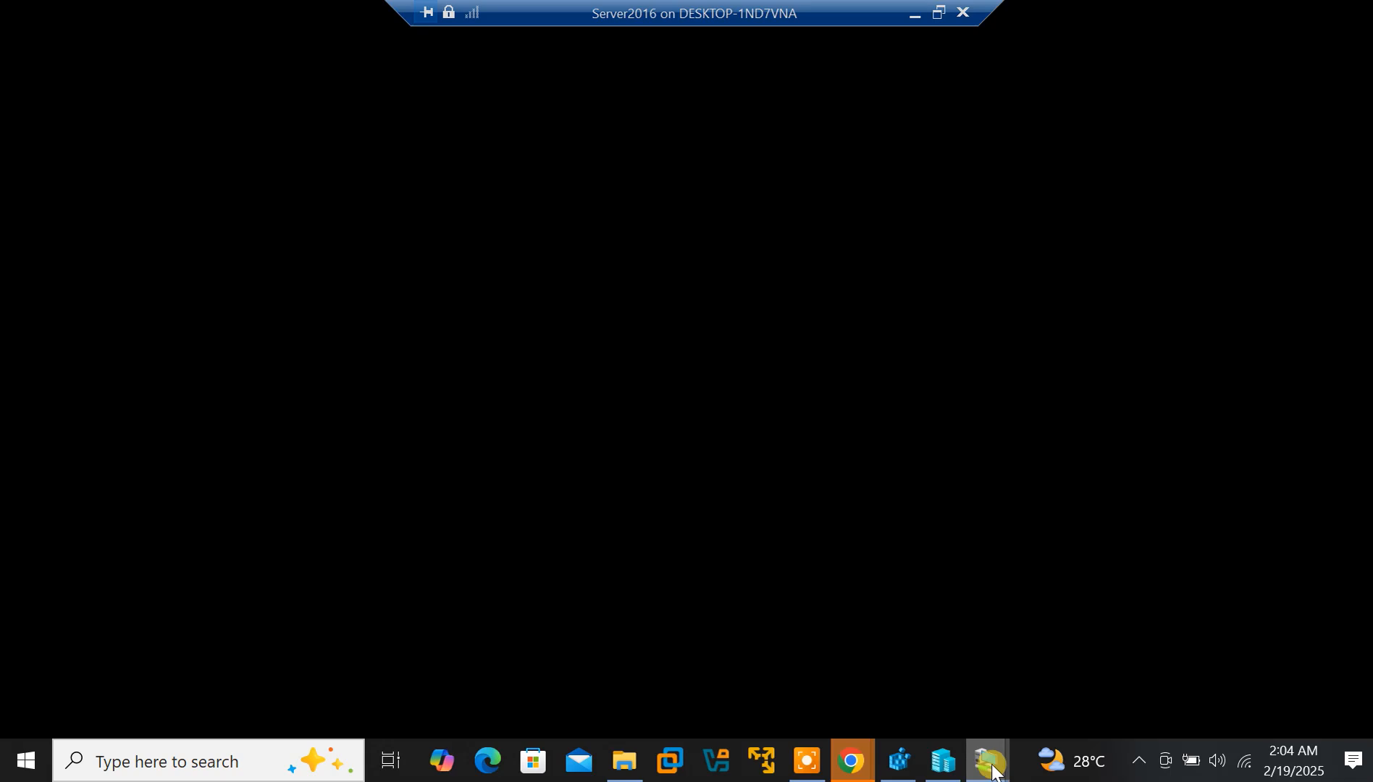
click(1050, 689)
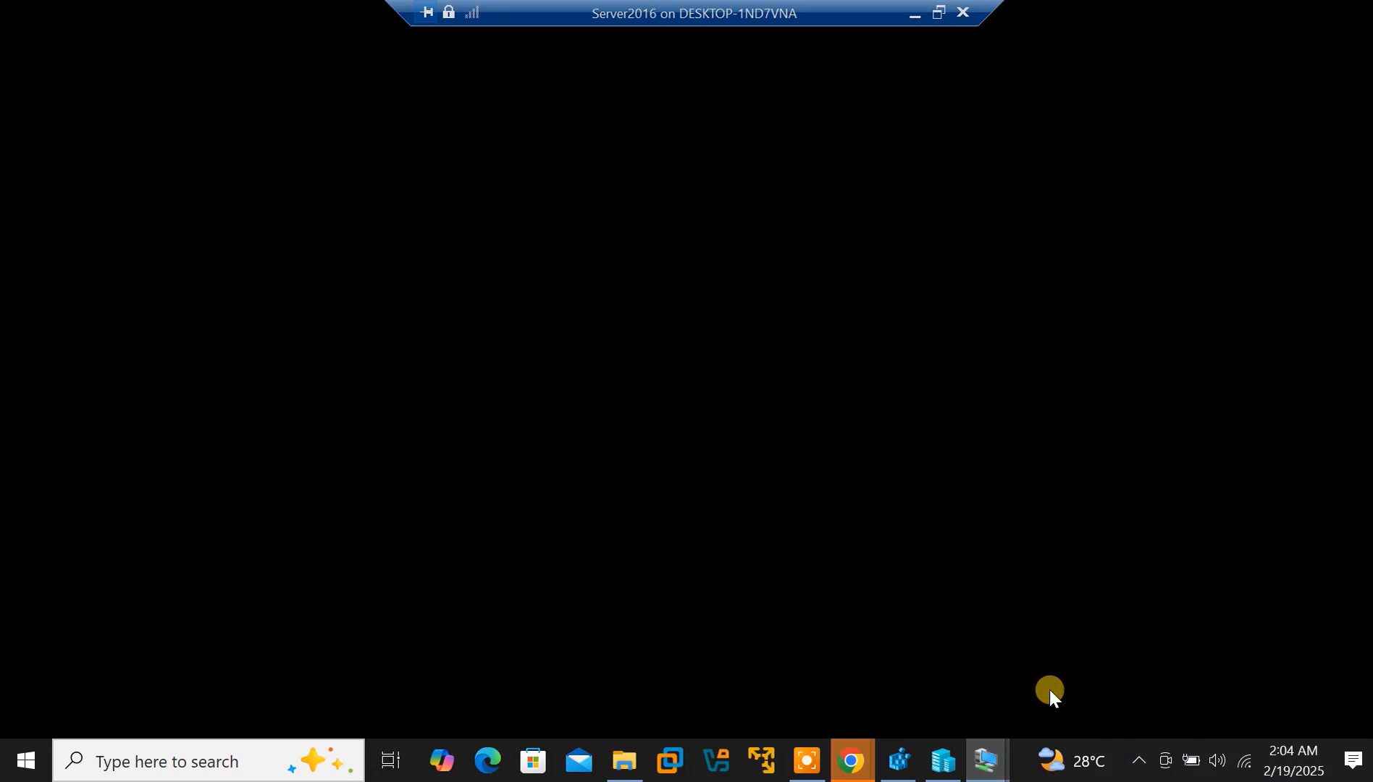
click(886, 657)
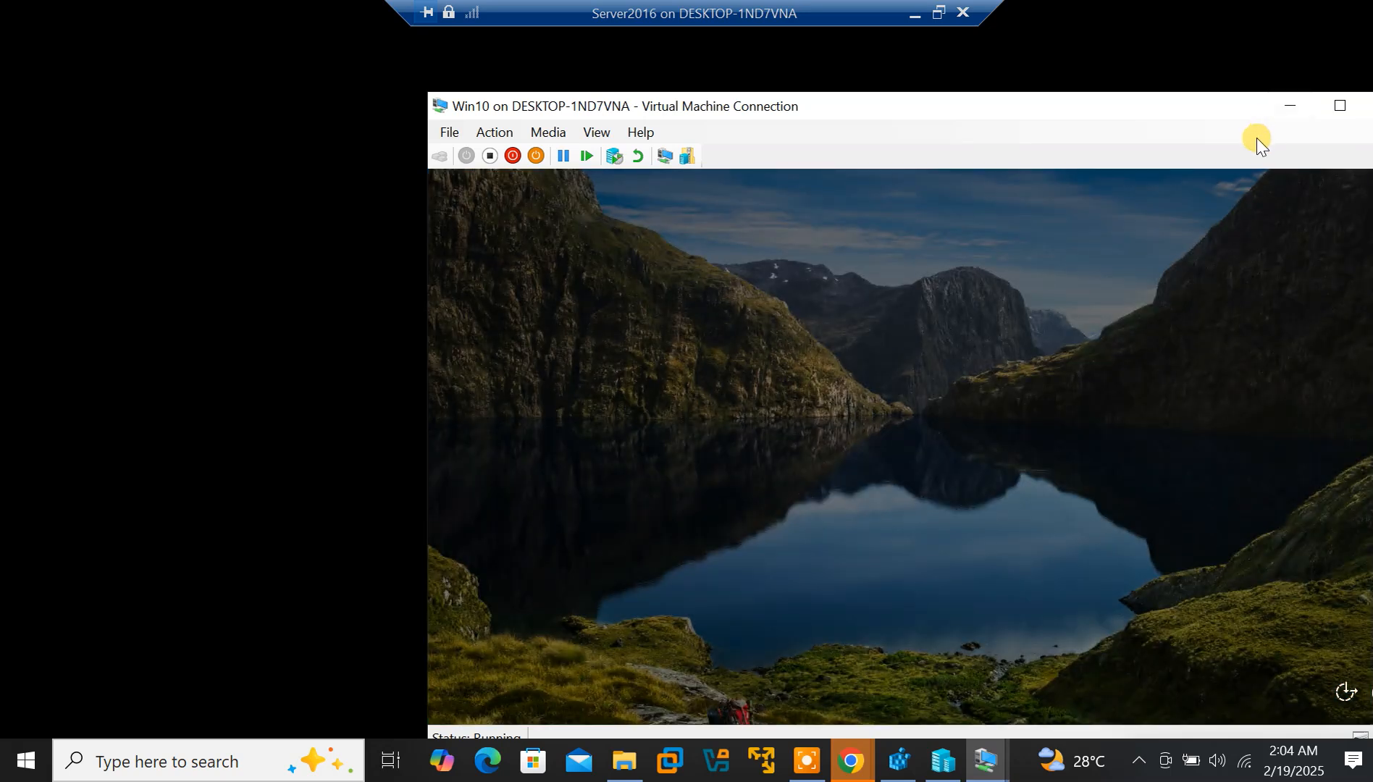
Minimize both VM windows, then show Win10 full screen and minimize it again
click(1283, 109)
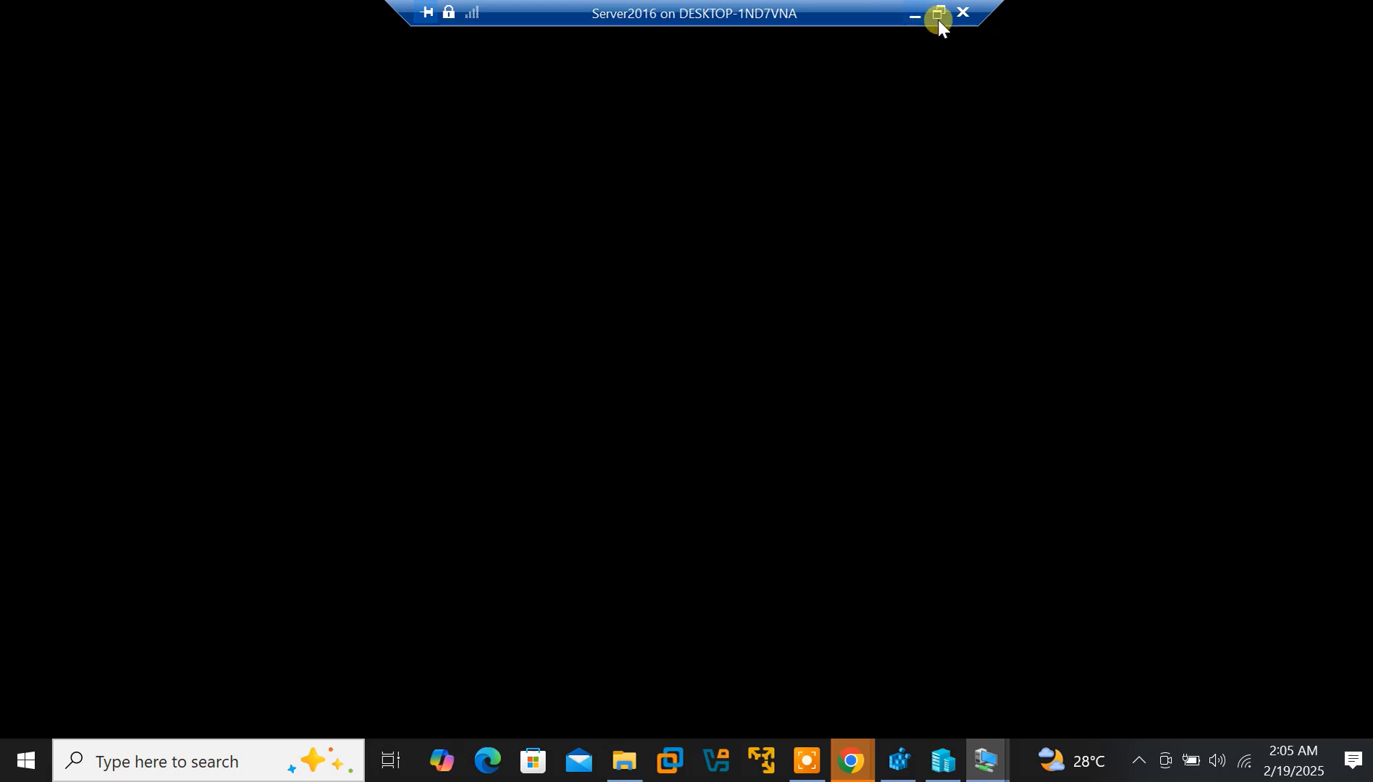
click(915, 14)
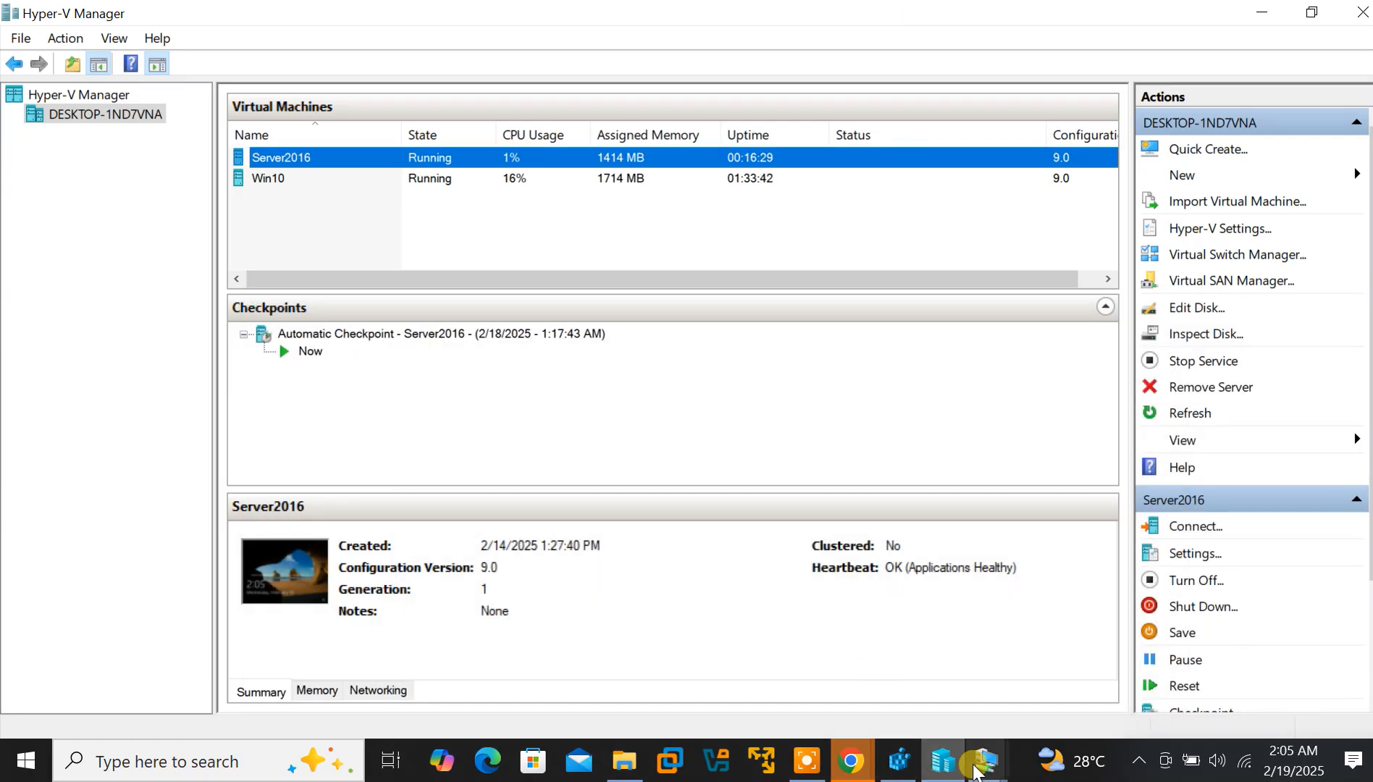
mouse_move(987, 764)
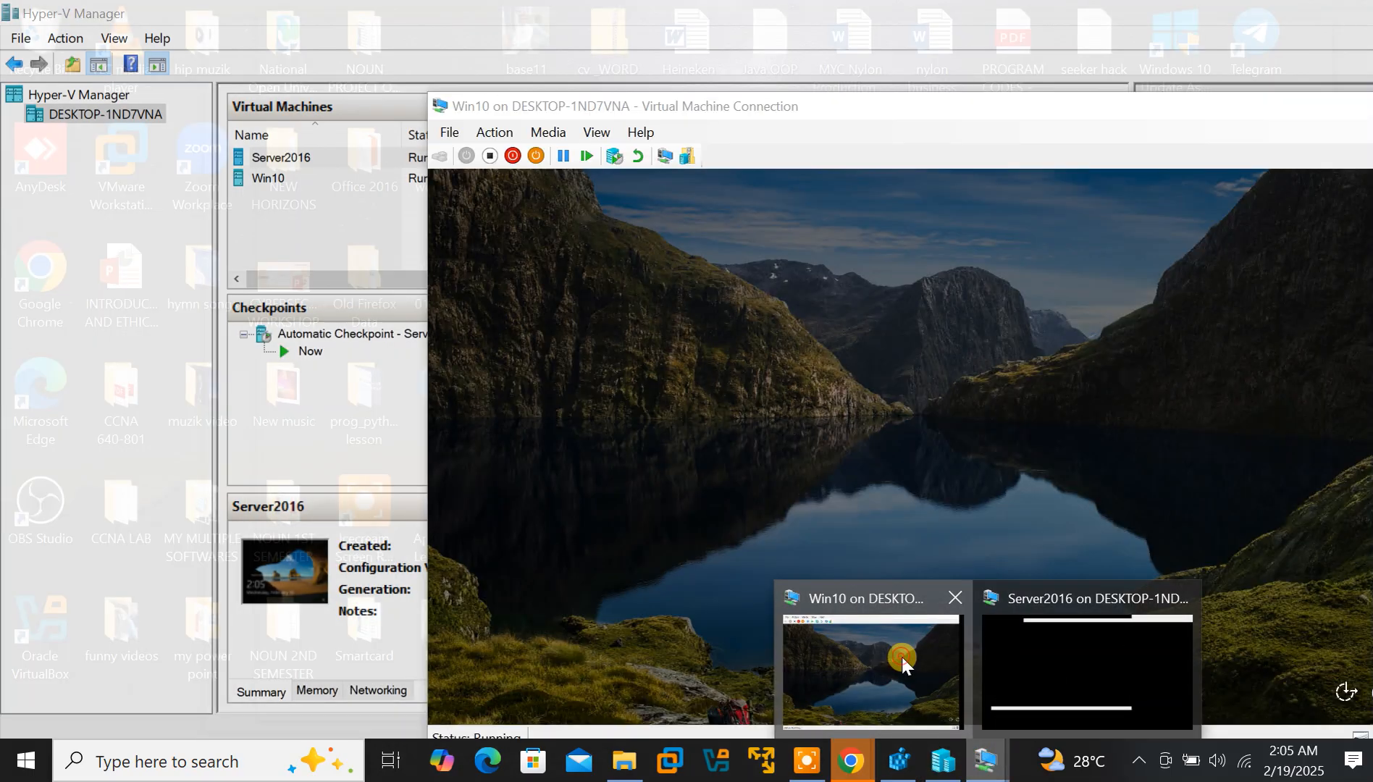
click(902, 657)
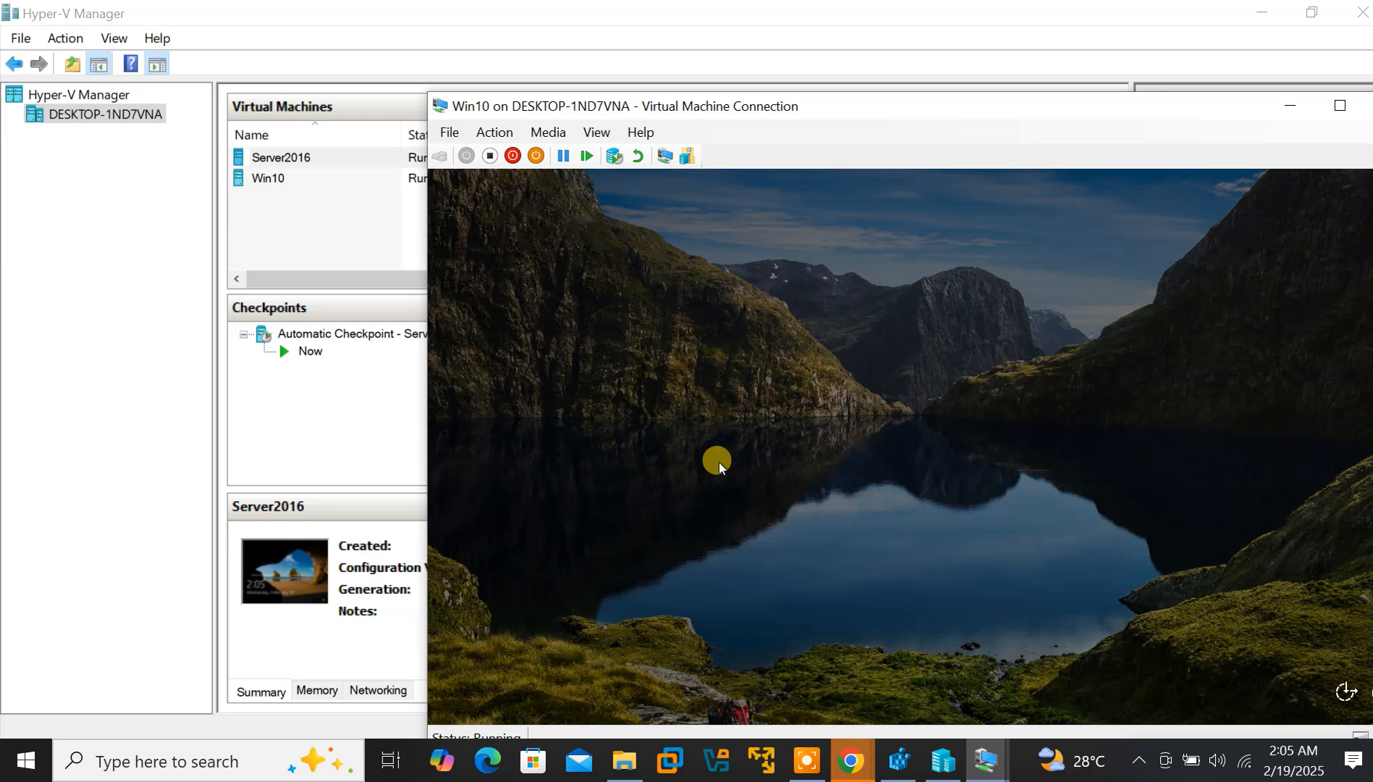
click(1335, 106)
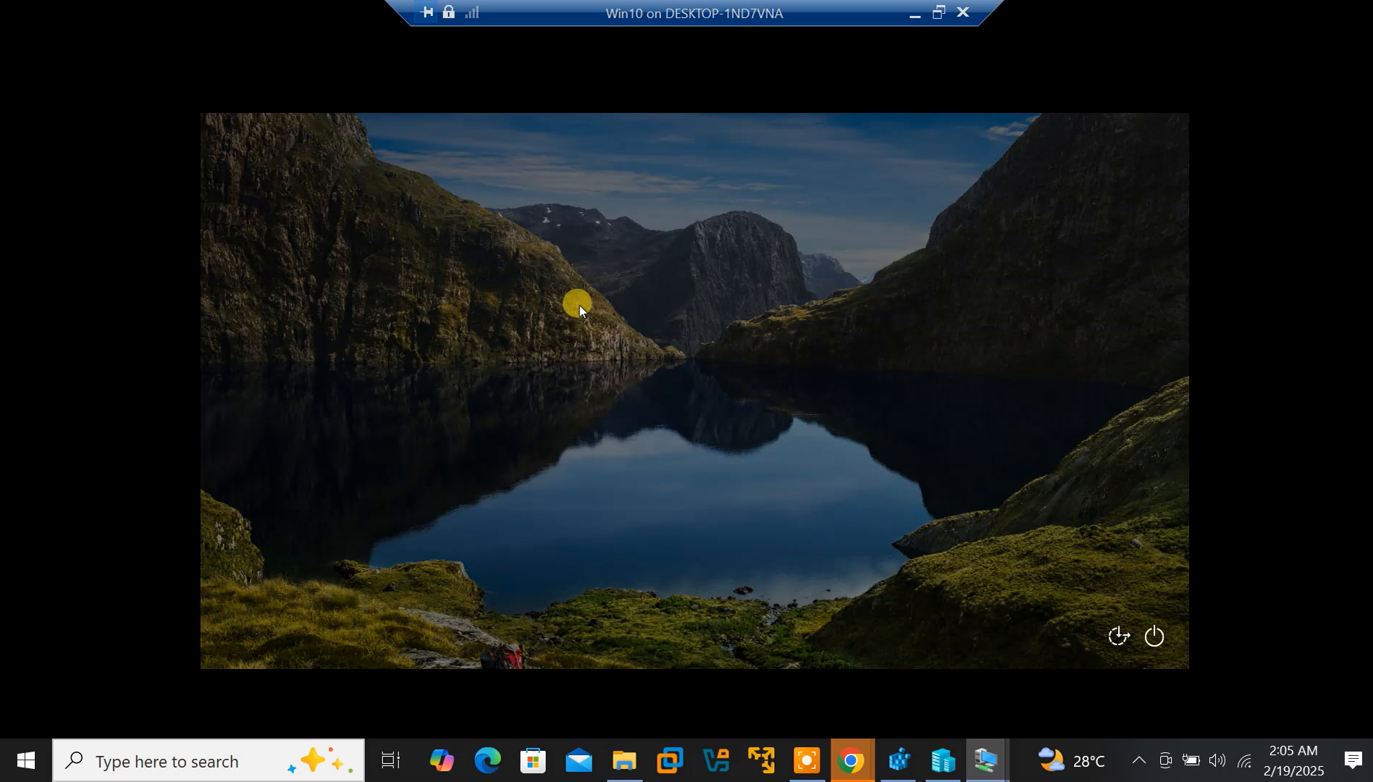
click(914, 14)
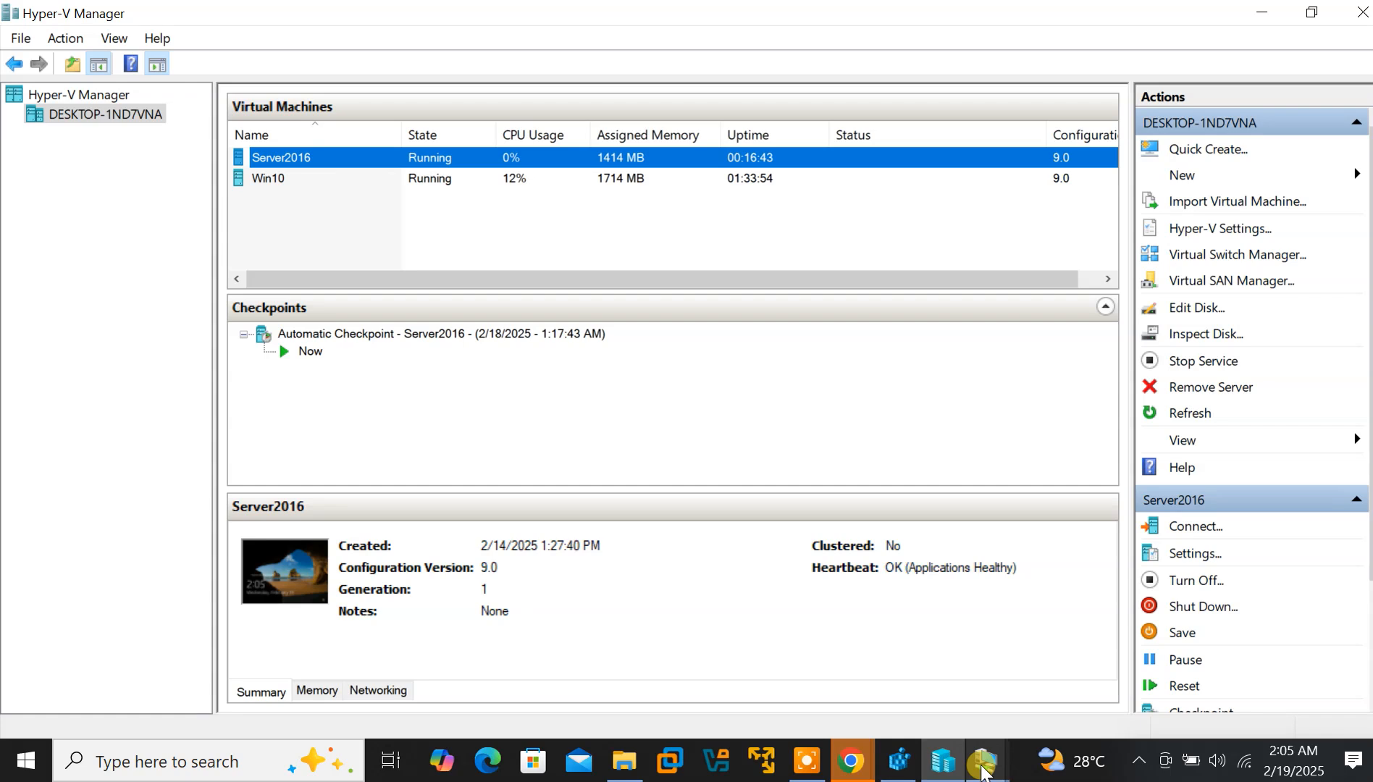
Bring Server2016 forward, then switch to the Win10 sign-in screen from the taskbar previews
click(988, 760)
click(1061, 685)
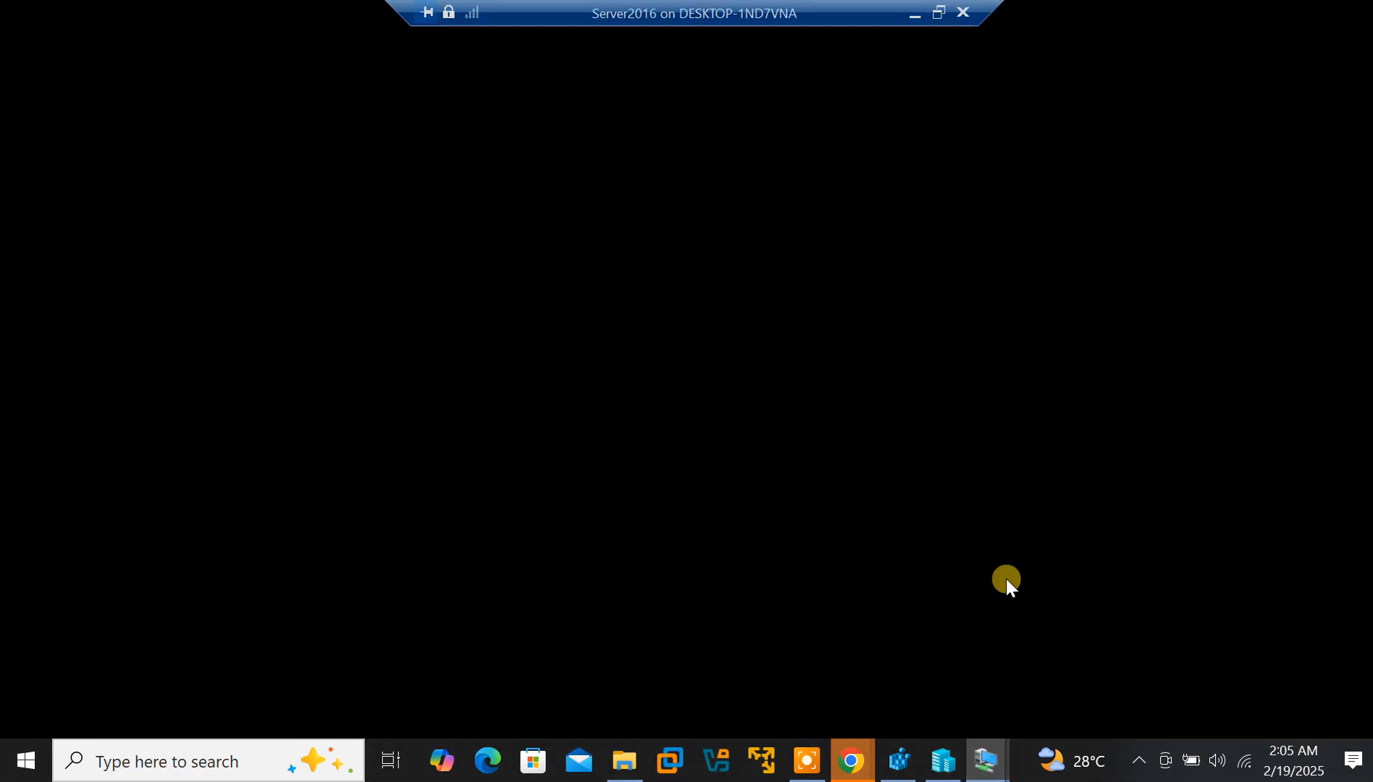
click(809, 765)
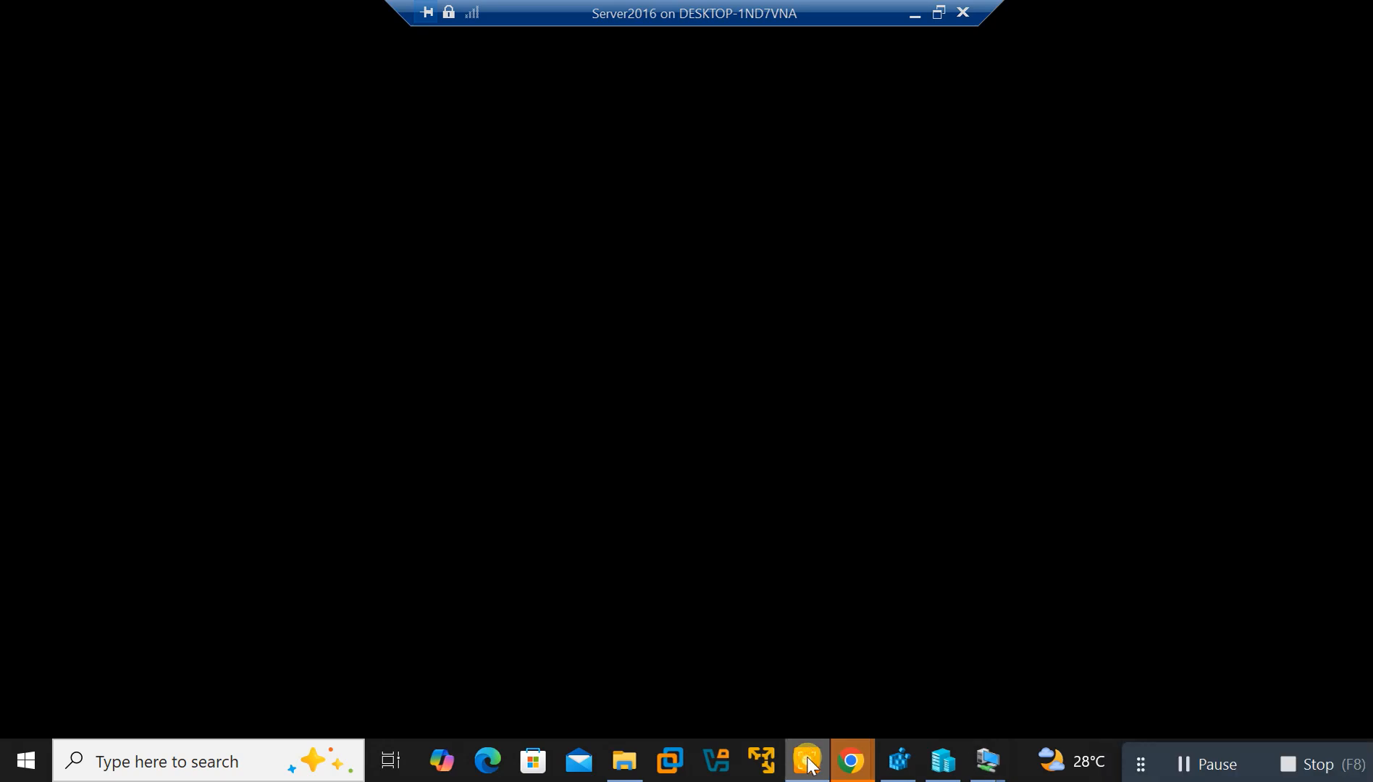
click(981, 769)
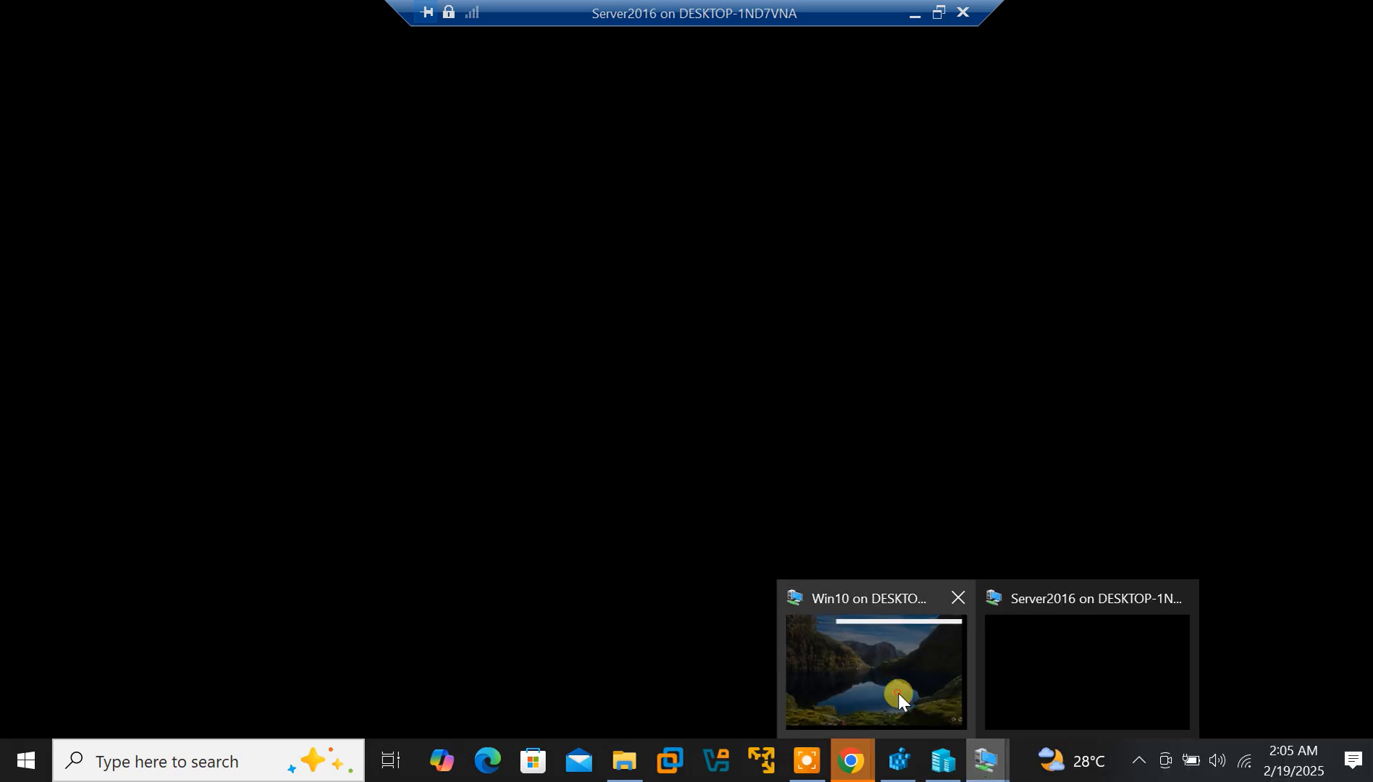
click(898, 693)
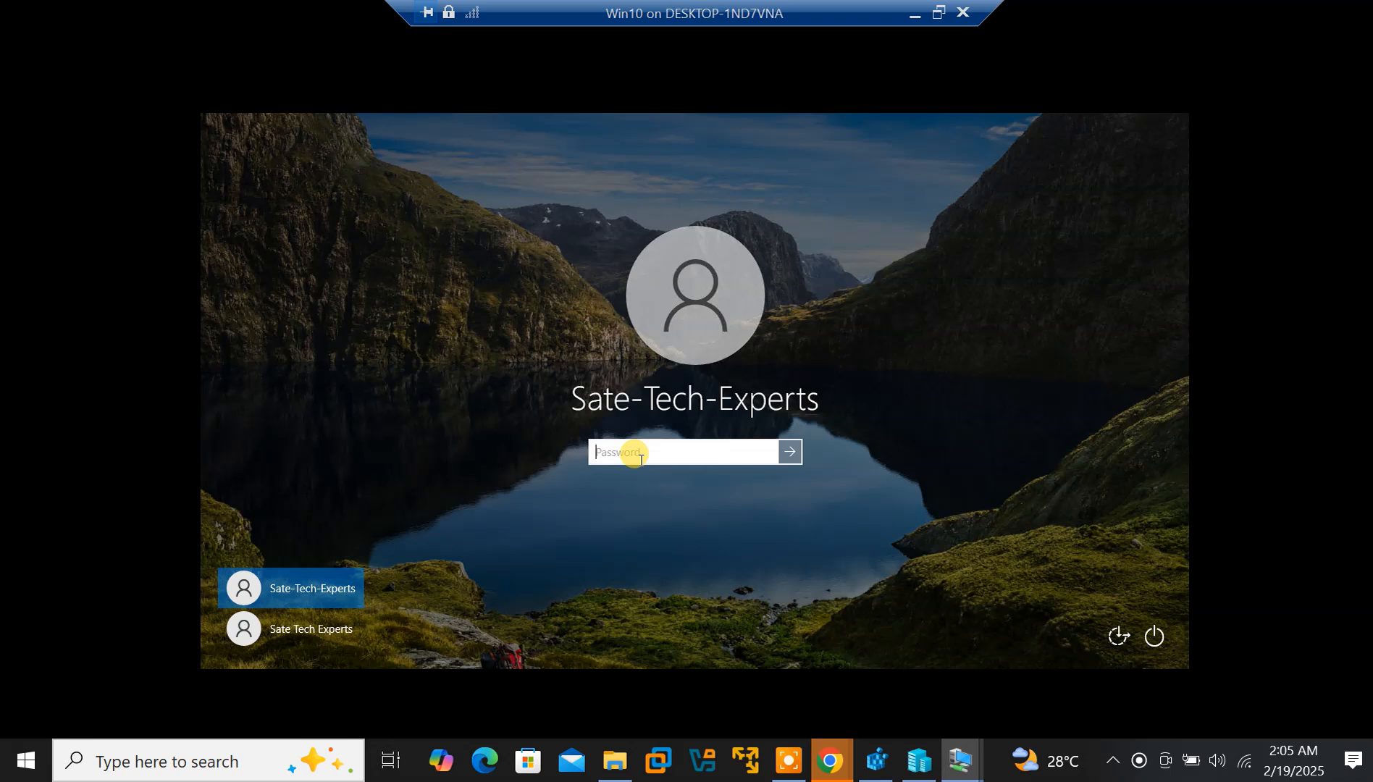
Enter the local account's password to sign in to the Win10 VM
text(••••••••••••••)
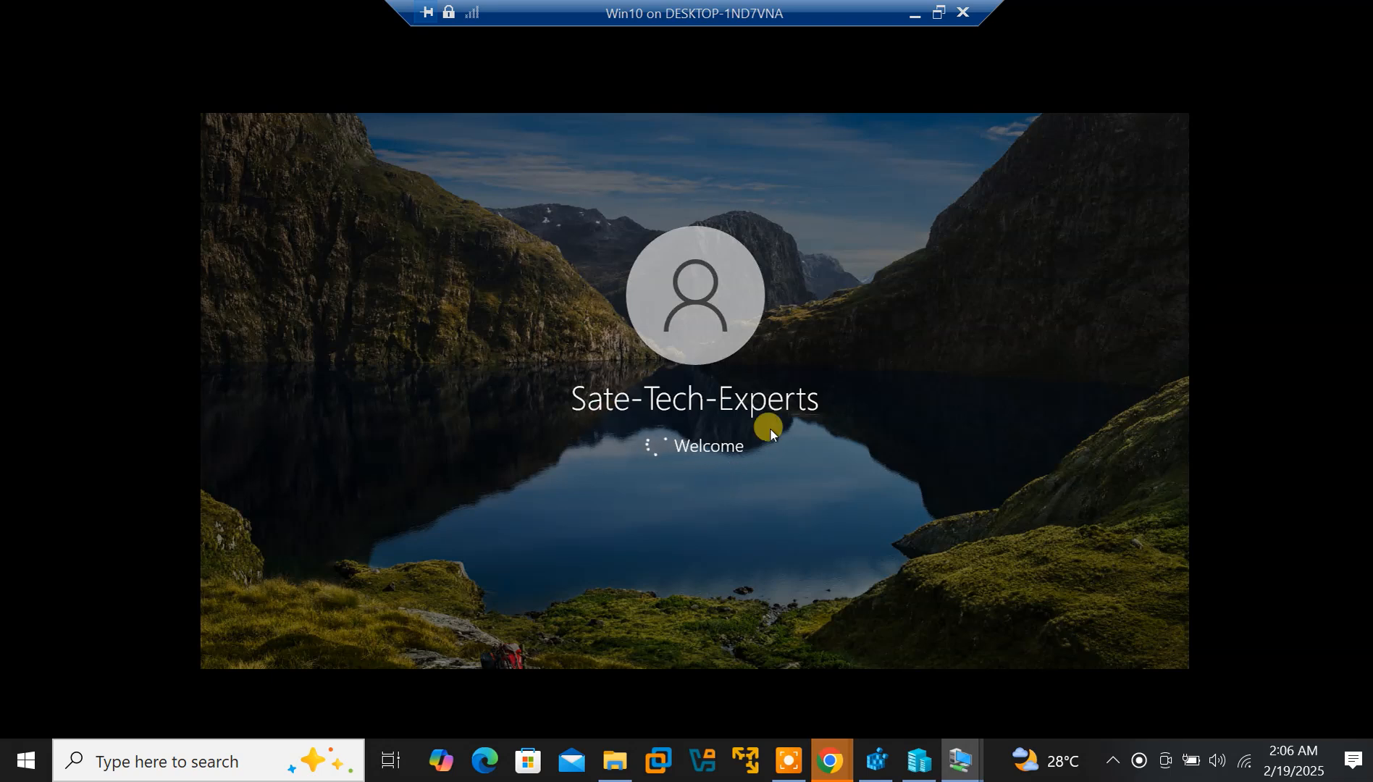
mouse_move(966, 747)
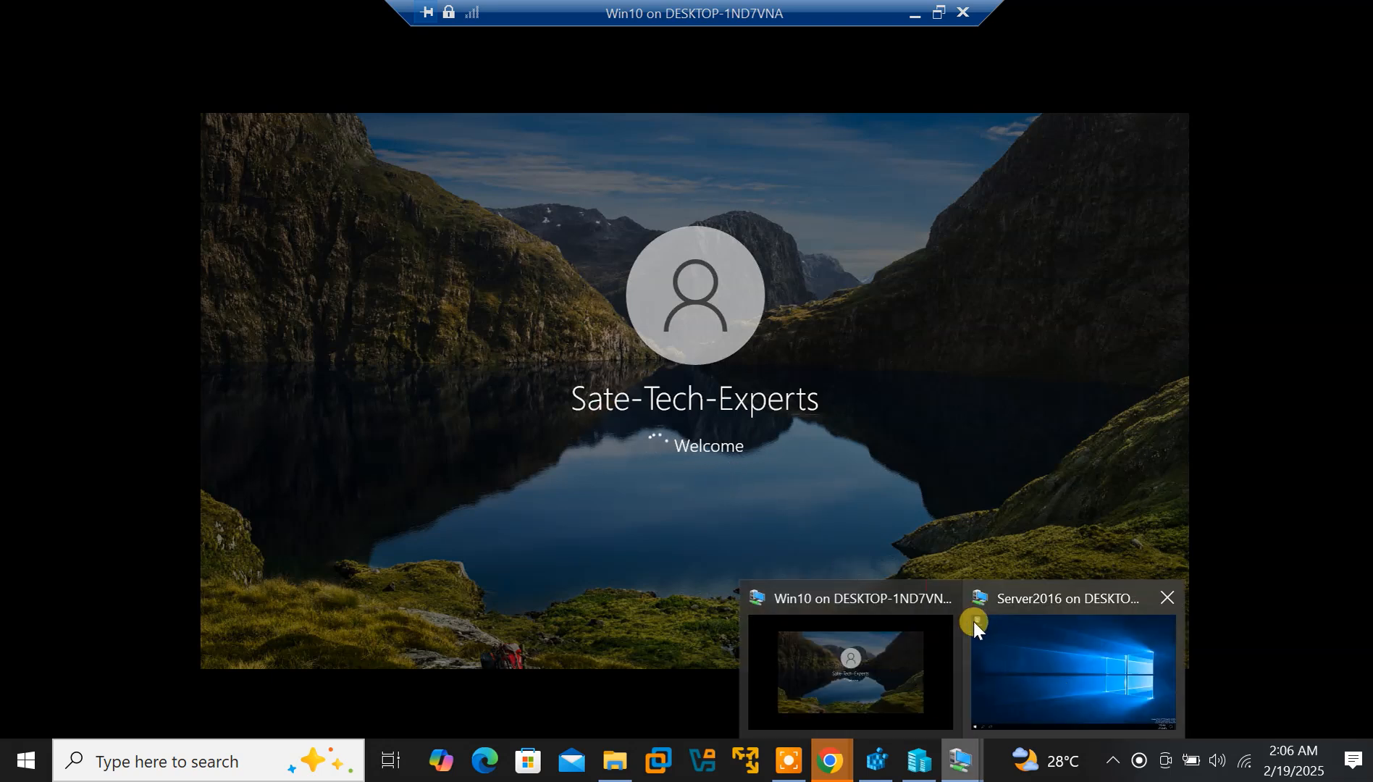
Switch between the Server2016 and Win10 VM windows using taskbar previews while Win10 signs in
click(996, 662)
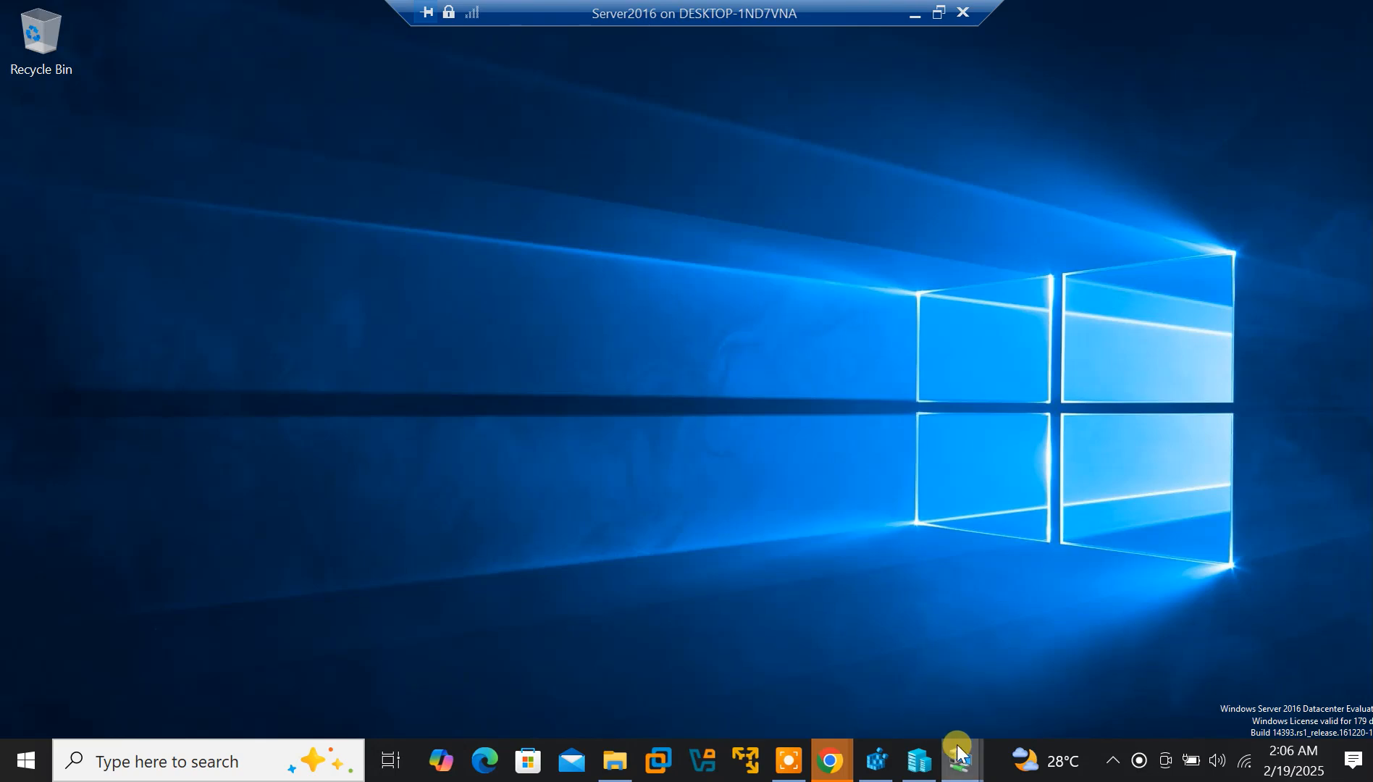
mouse_move(961, 749)
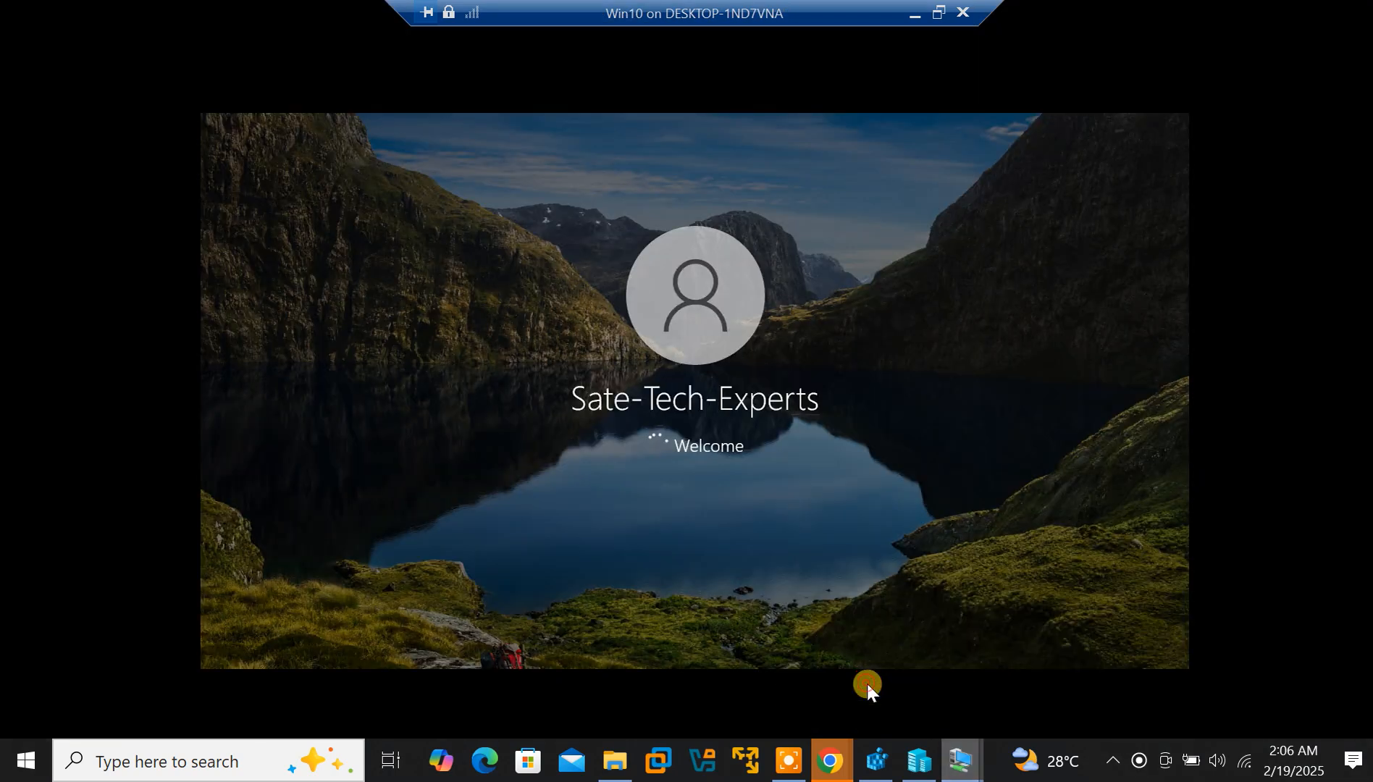
click(869, 684)
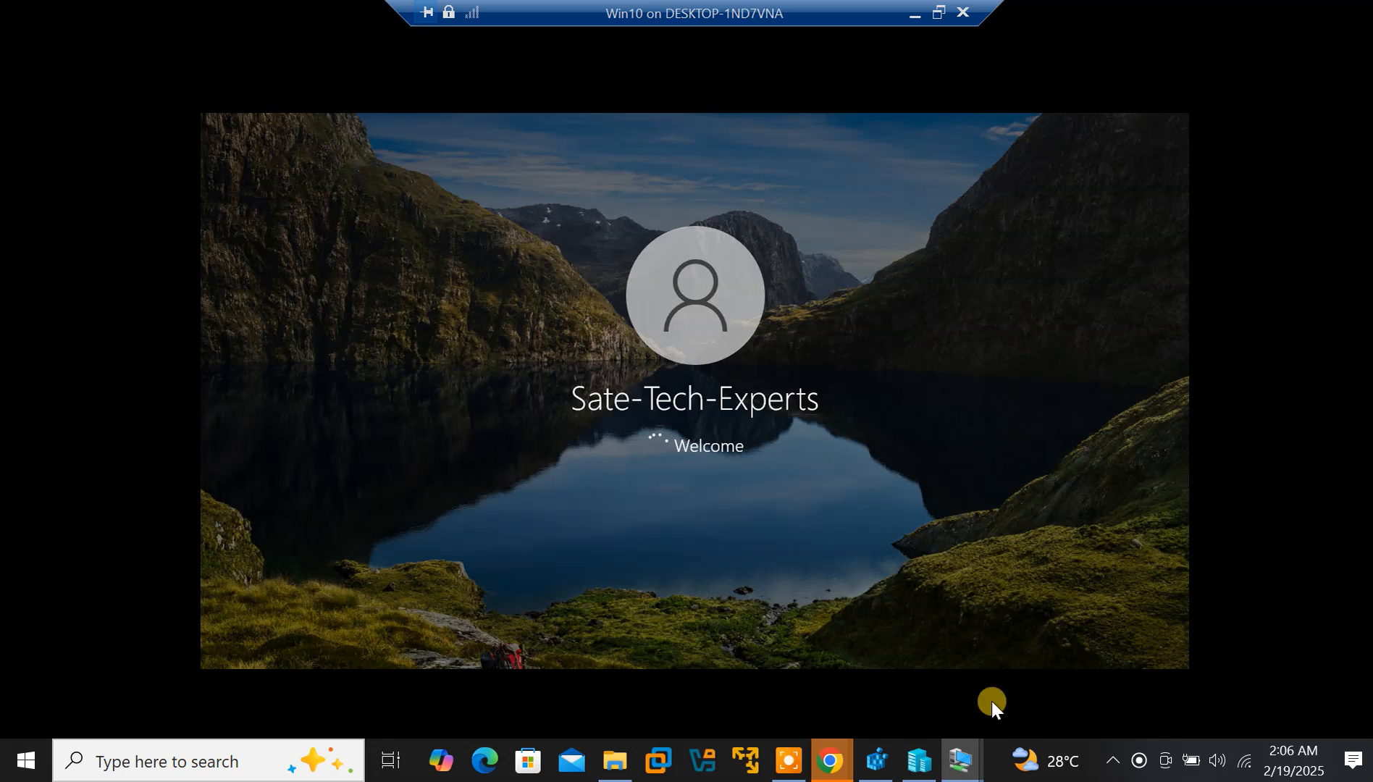
mouse_move(963, 762)
click(1081, 694)
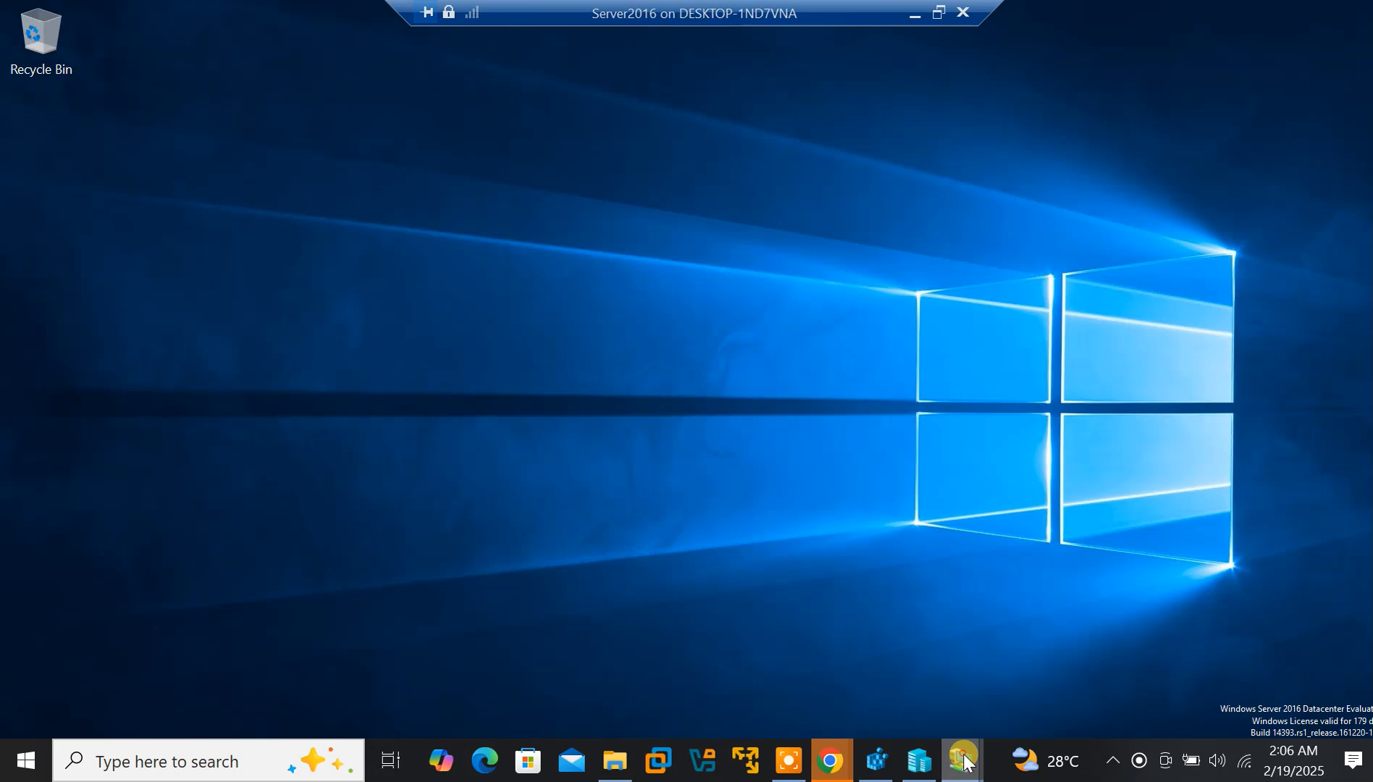
mouse_move(963, 759)
click(1064, 692)
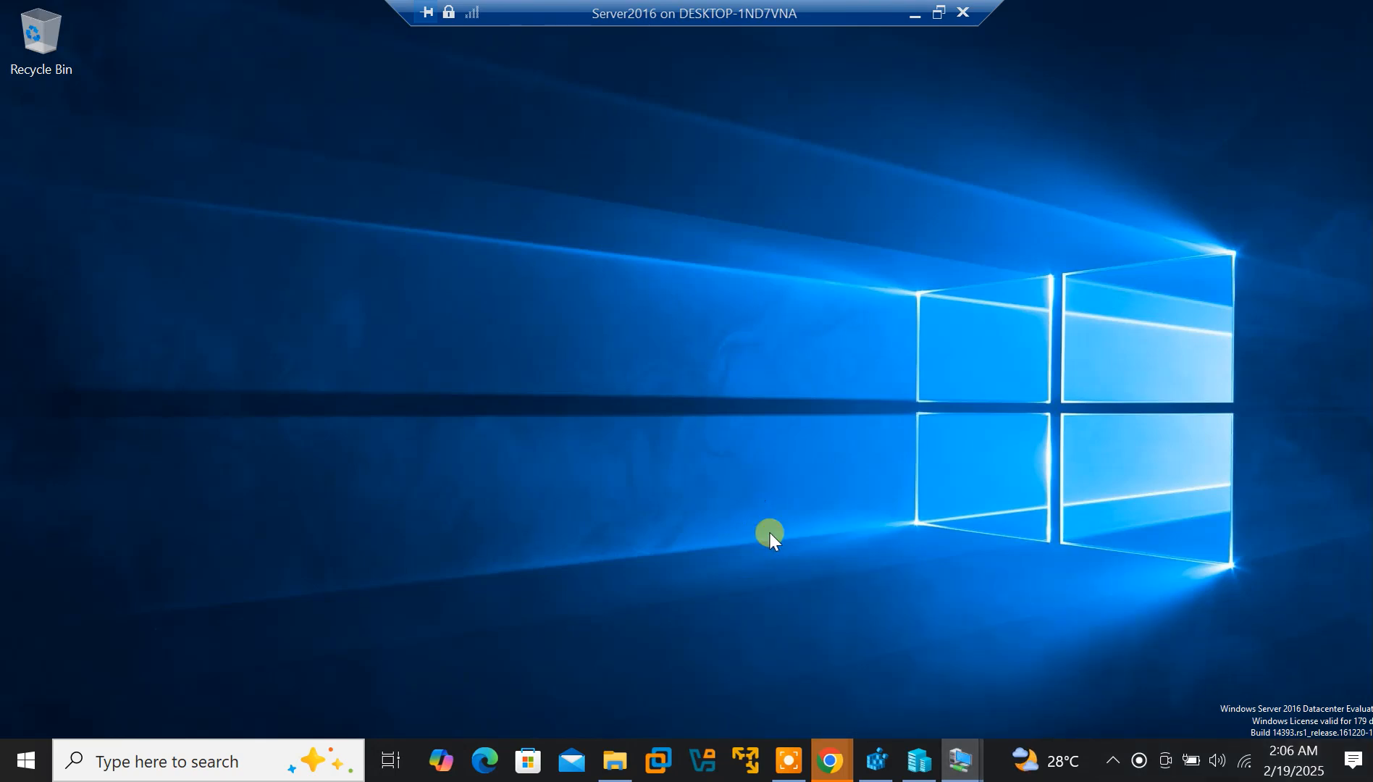
click(955, 765)
click(986, 767)
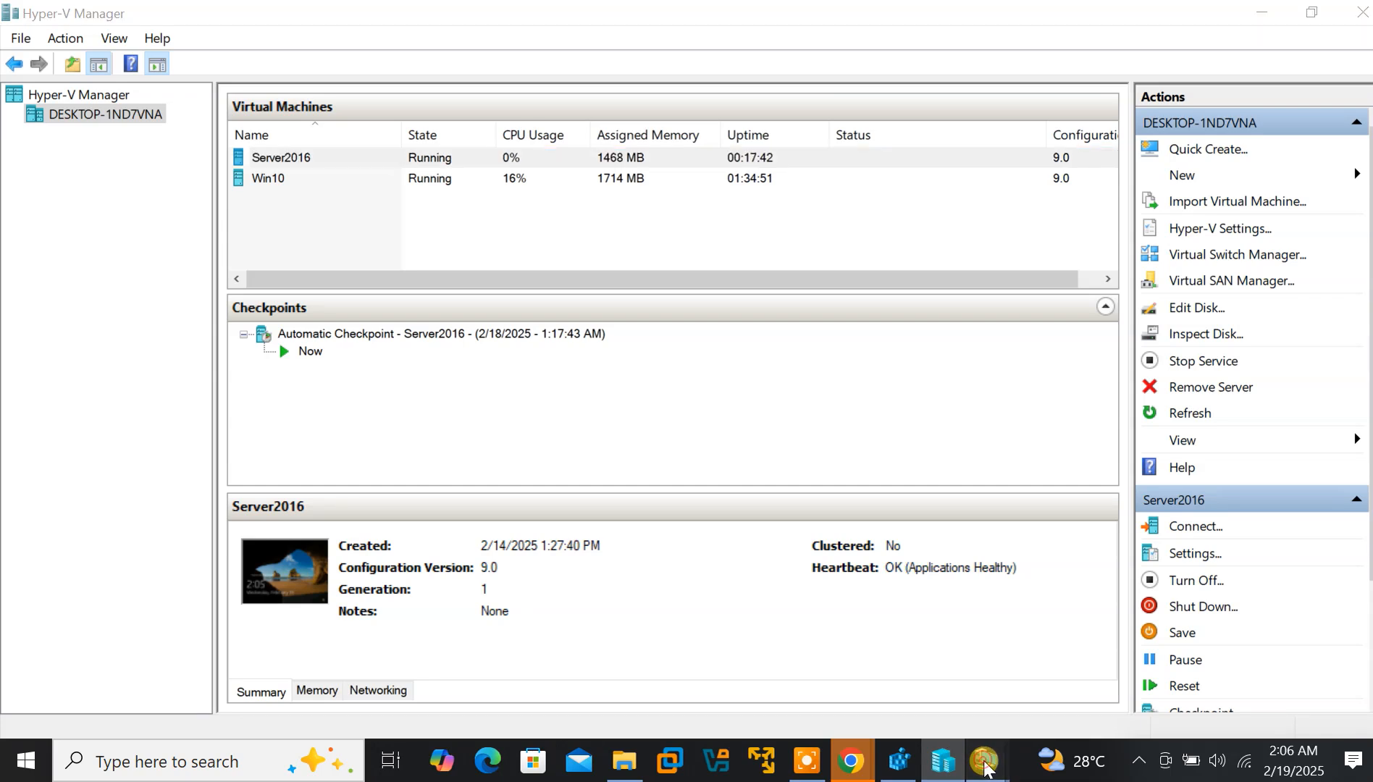
click(1095, 677)
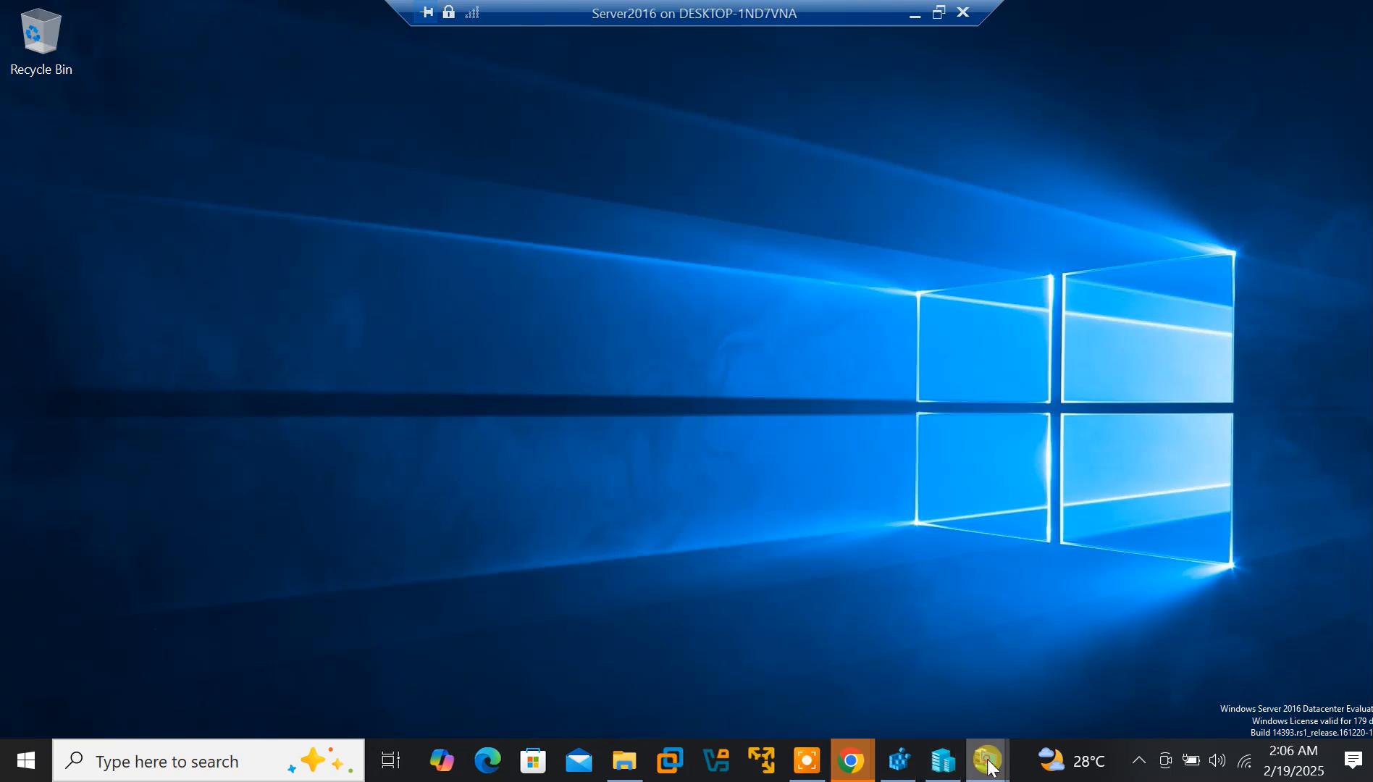
mouse_move(989, 766)
click(884, 678)
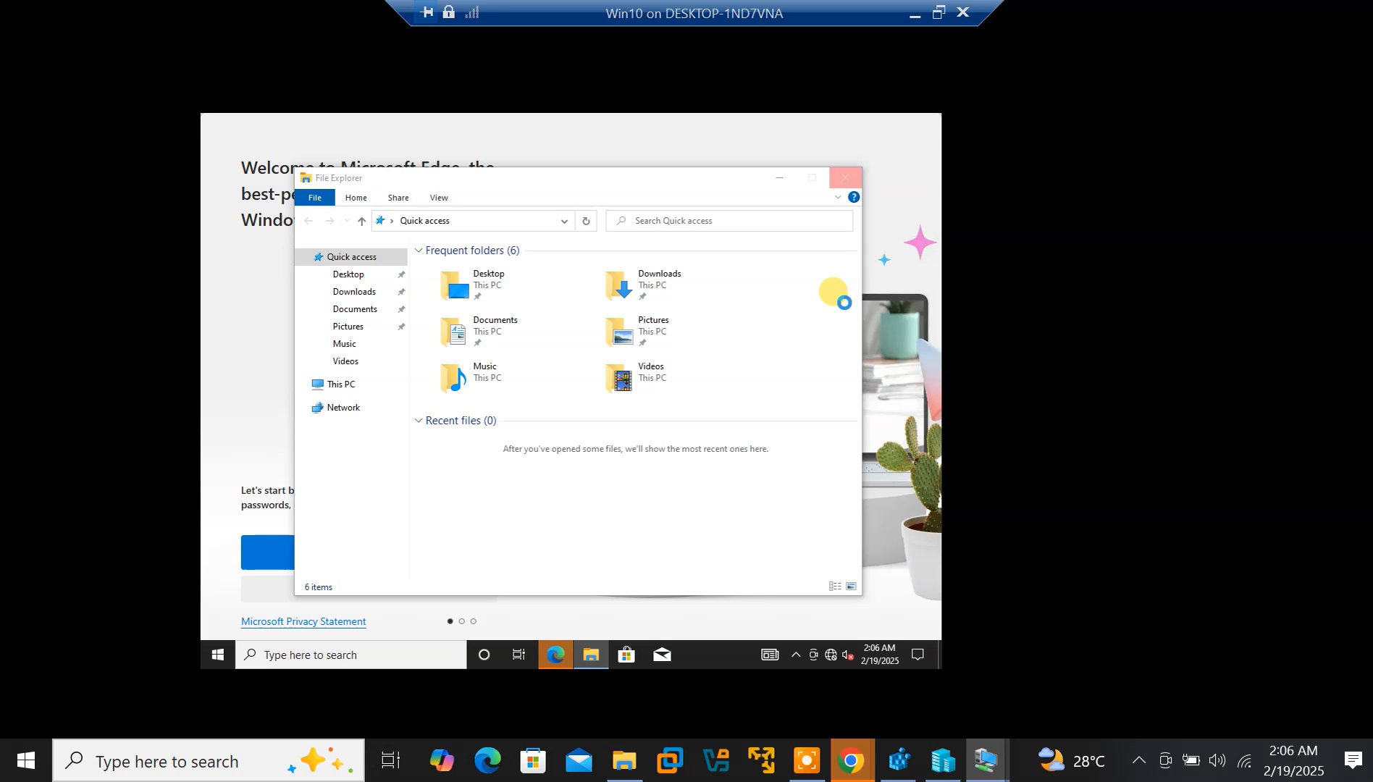
Minimize File Explorer and finish Edge's first-run setup without signing in
drag(782, 180, 812, 180)
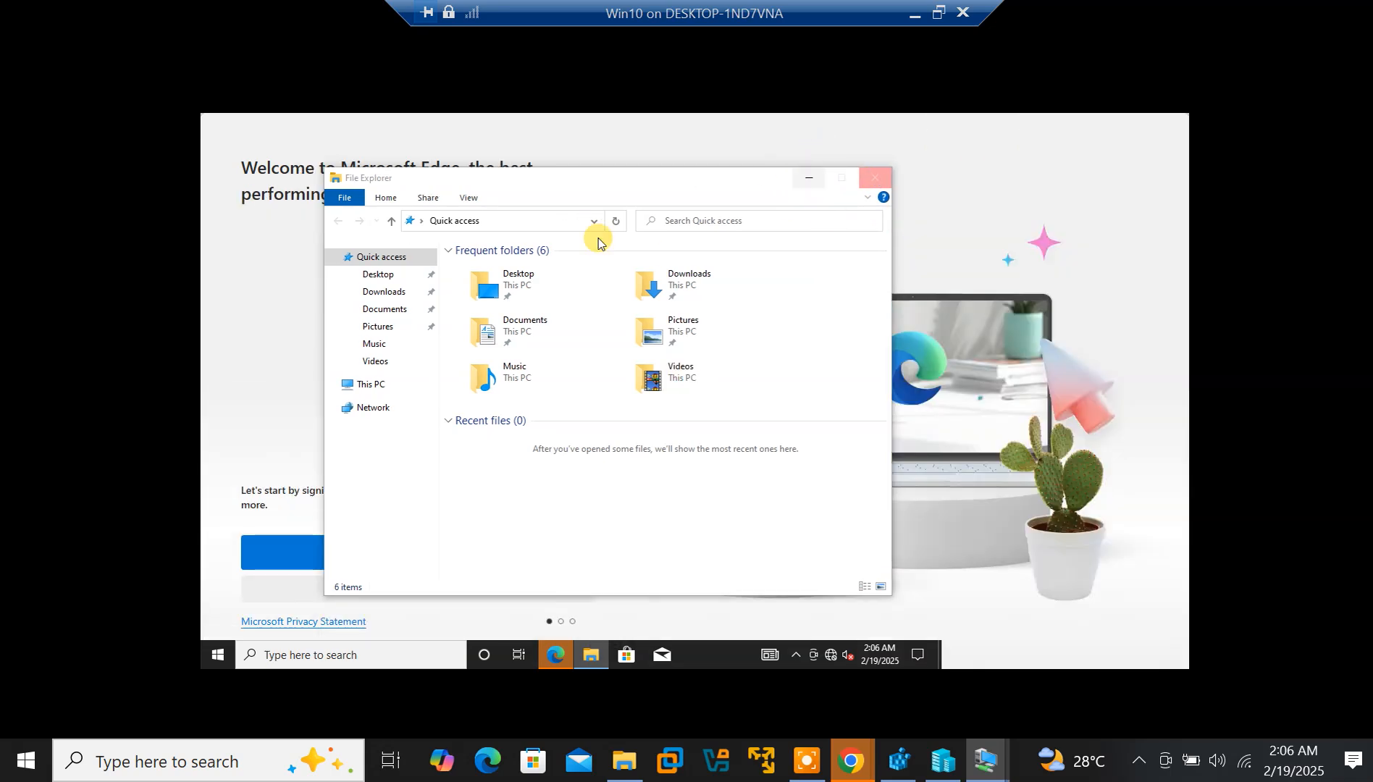
click(809, 181)
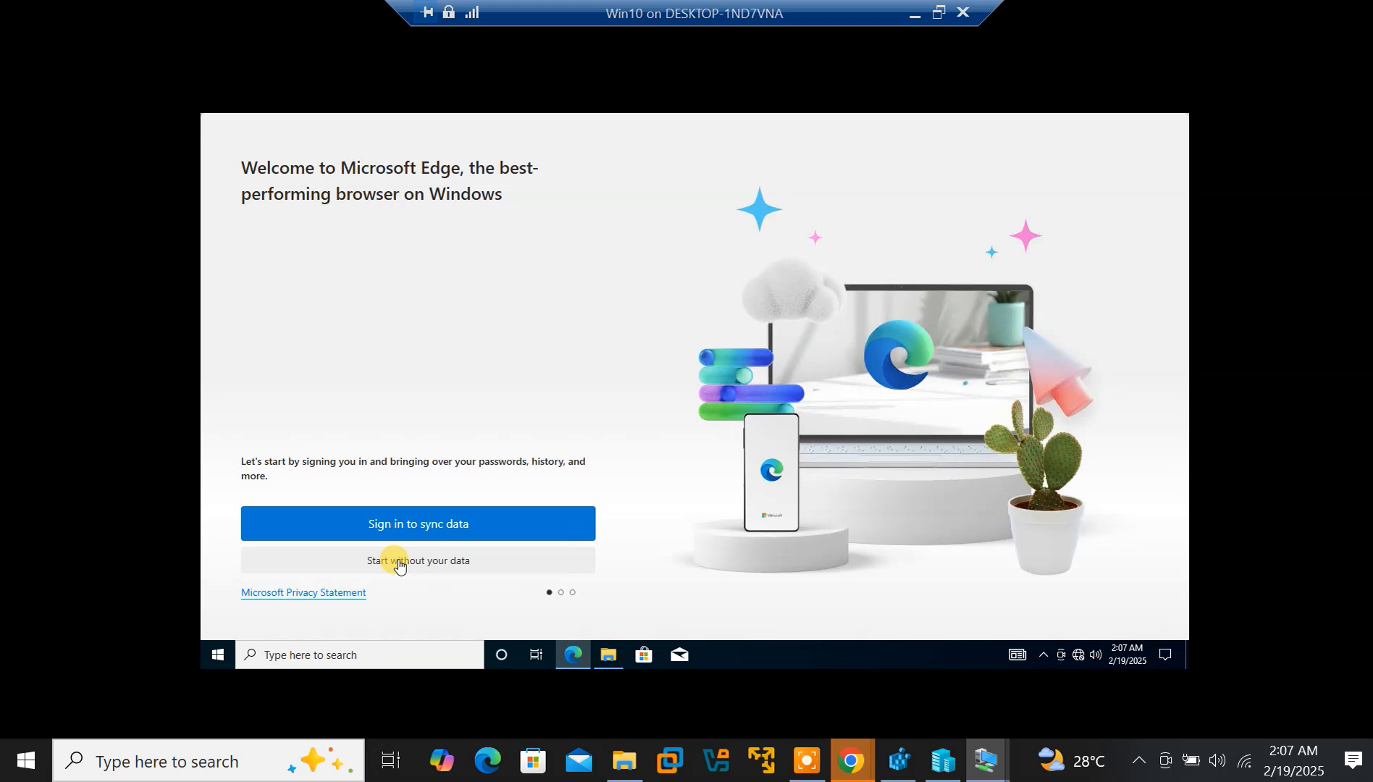
click(398, 562)
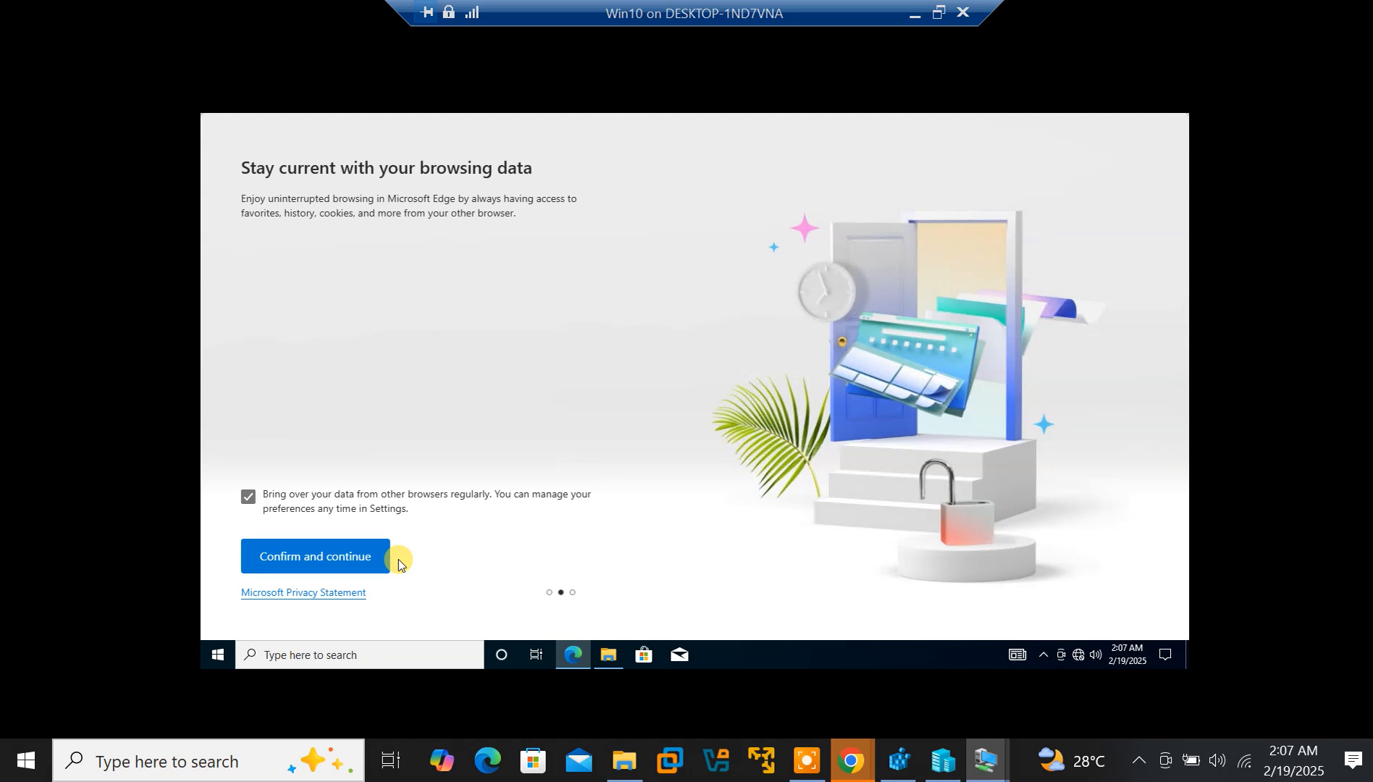
click(292, 557)
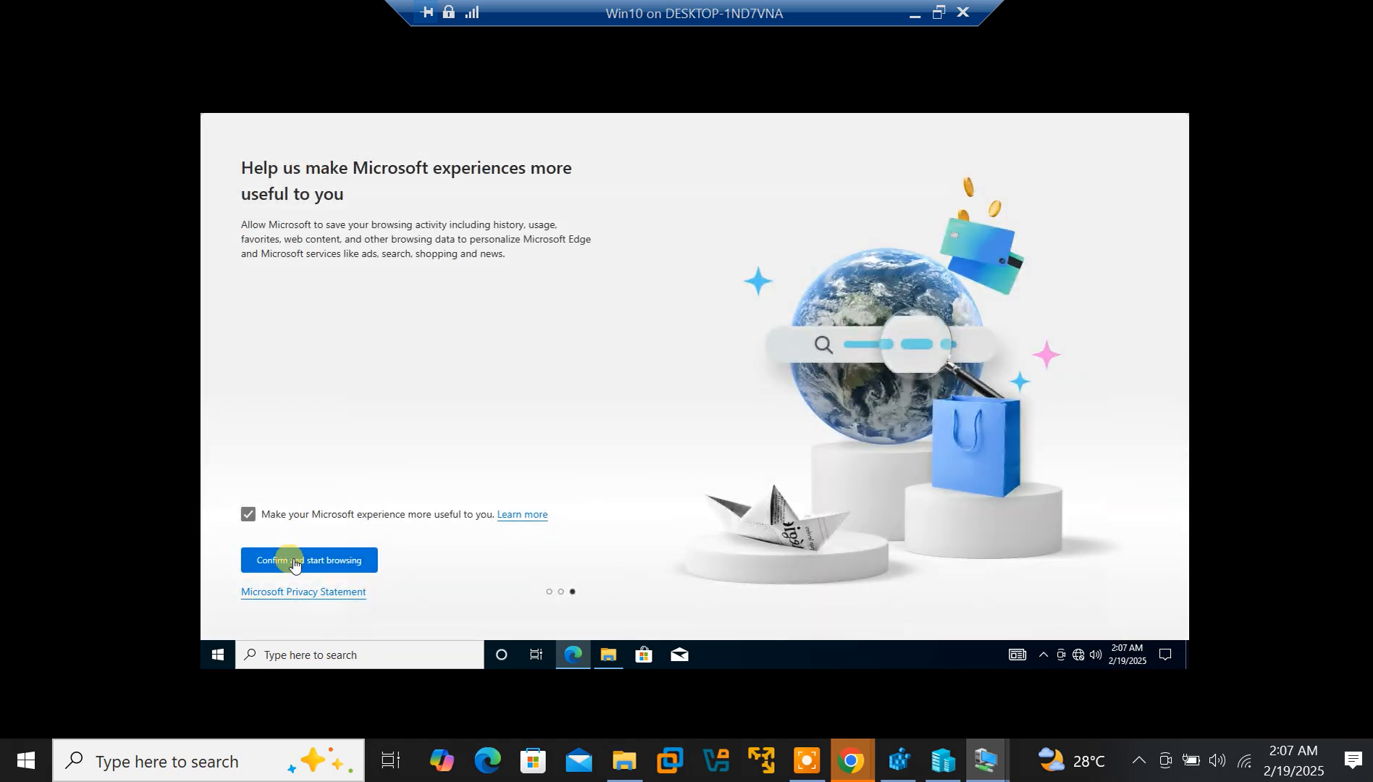
click(290, 562)
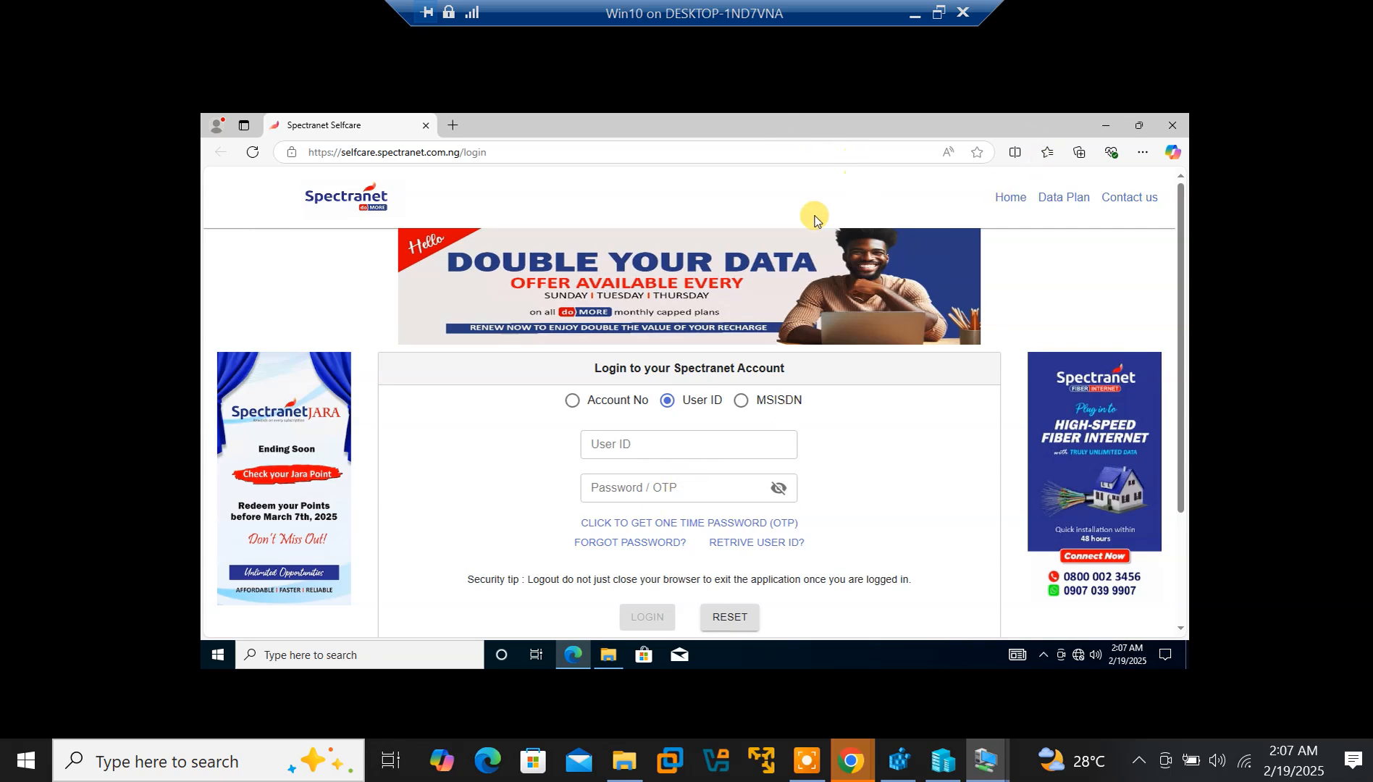
Minimize Edge and bring the File Explorer window back from the taskbar
click(1106, 128)
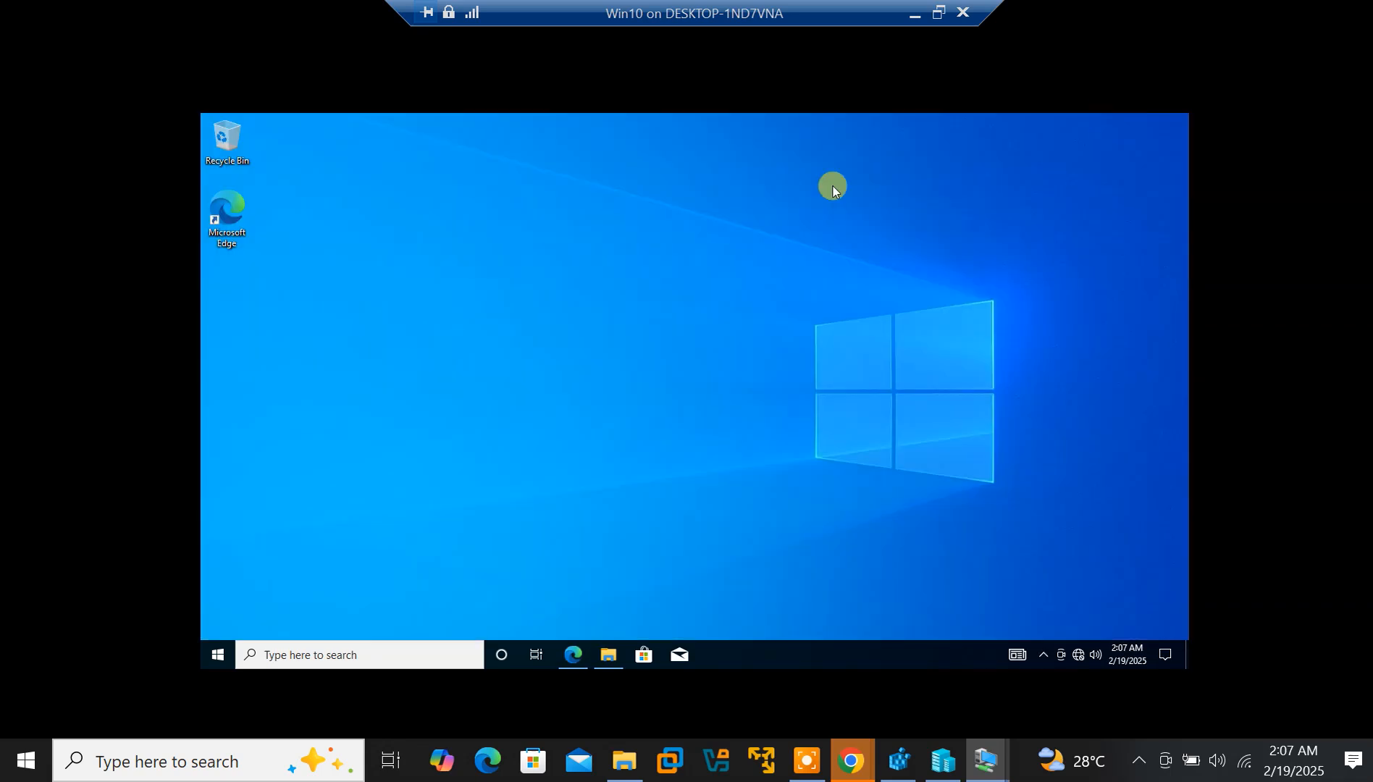
click(603, 658)
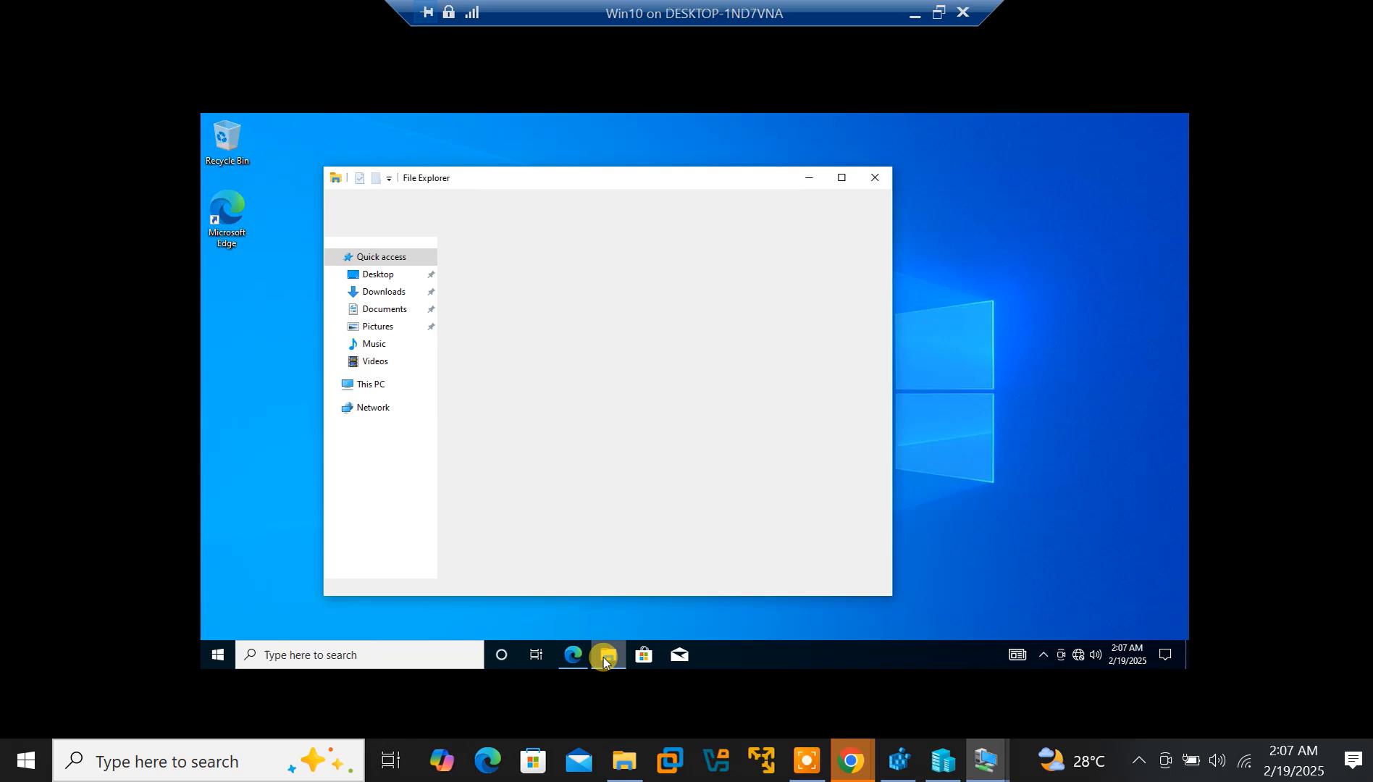
click(602, 658)
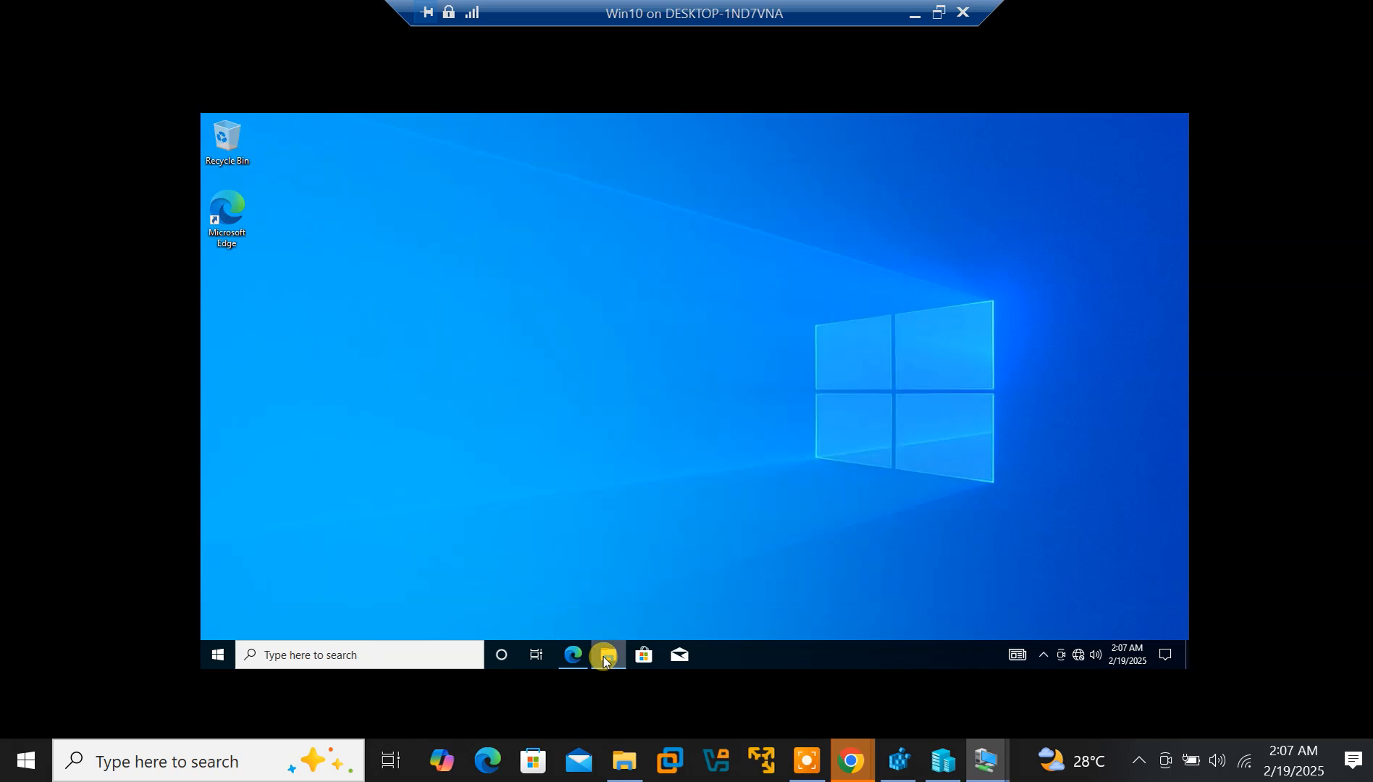
click(602, 657)
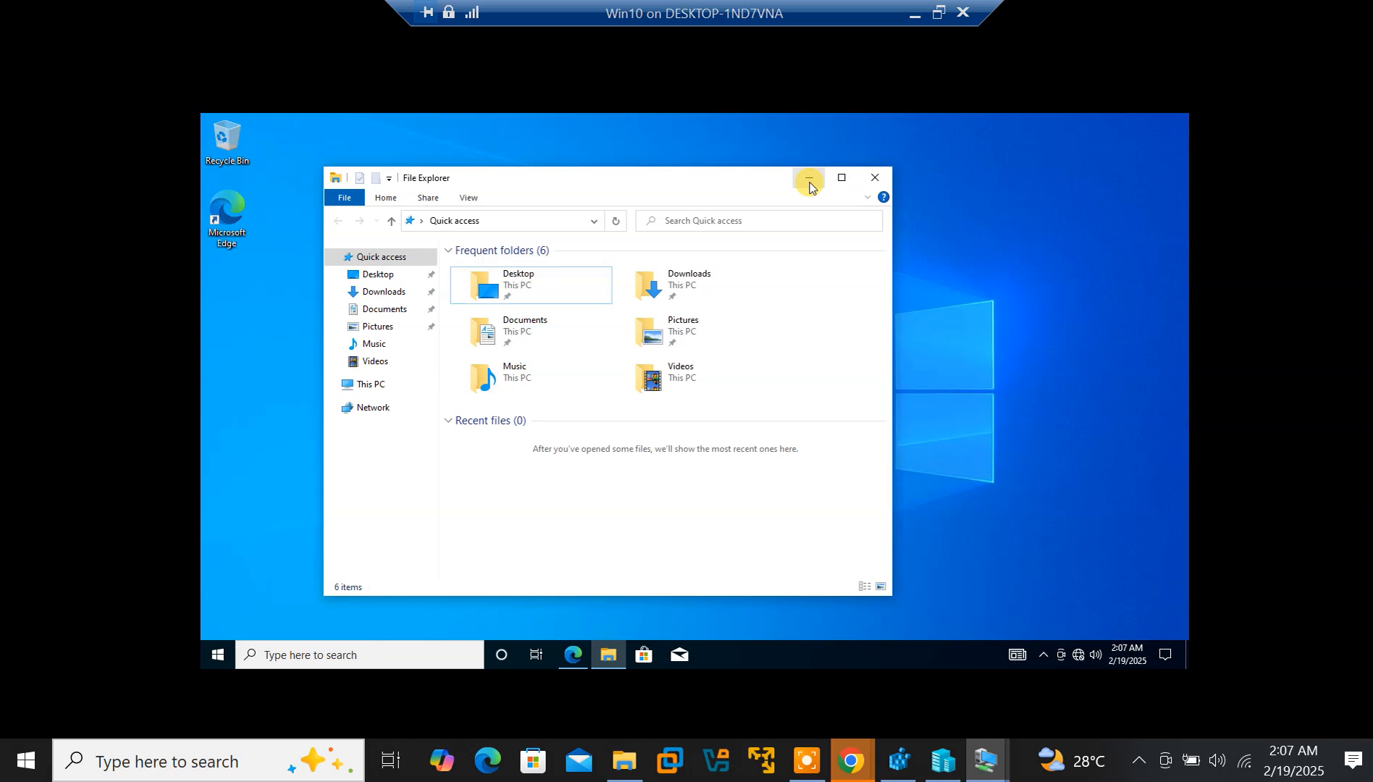
Browse to This PC, select Documents, then minimize the window to clear the Win10 desktop
click(375, 385)
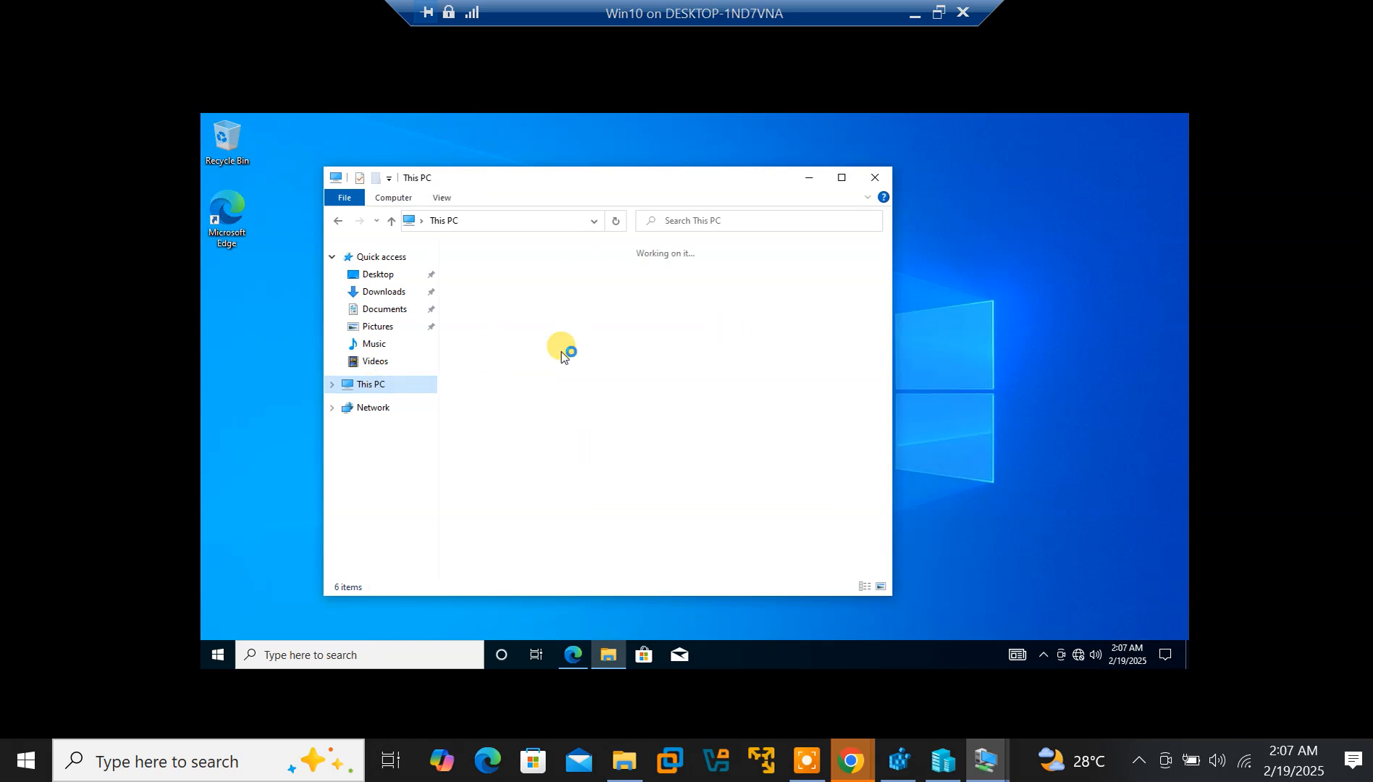
click(612, 322)
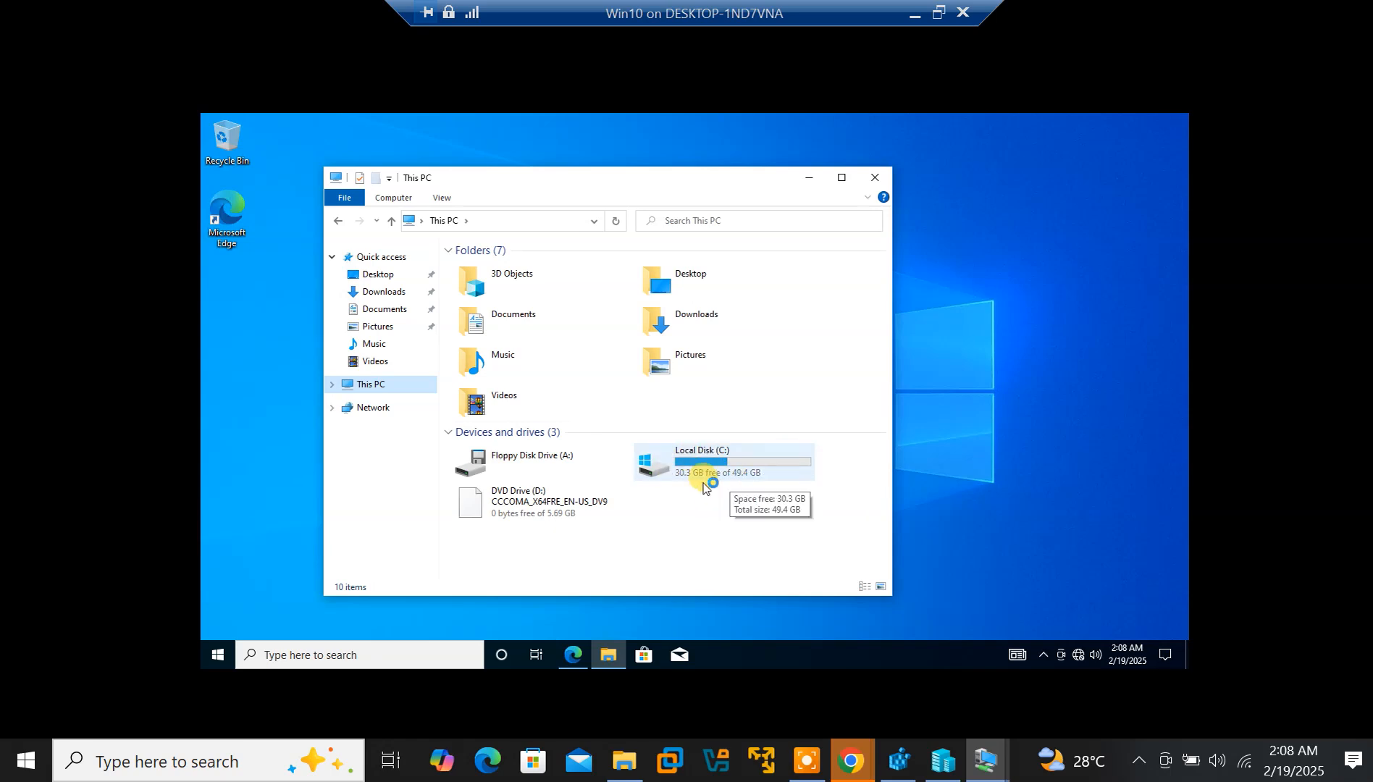
click(807, 180)
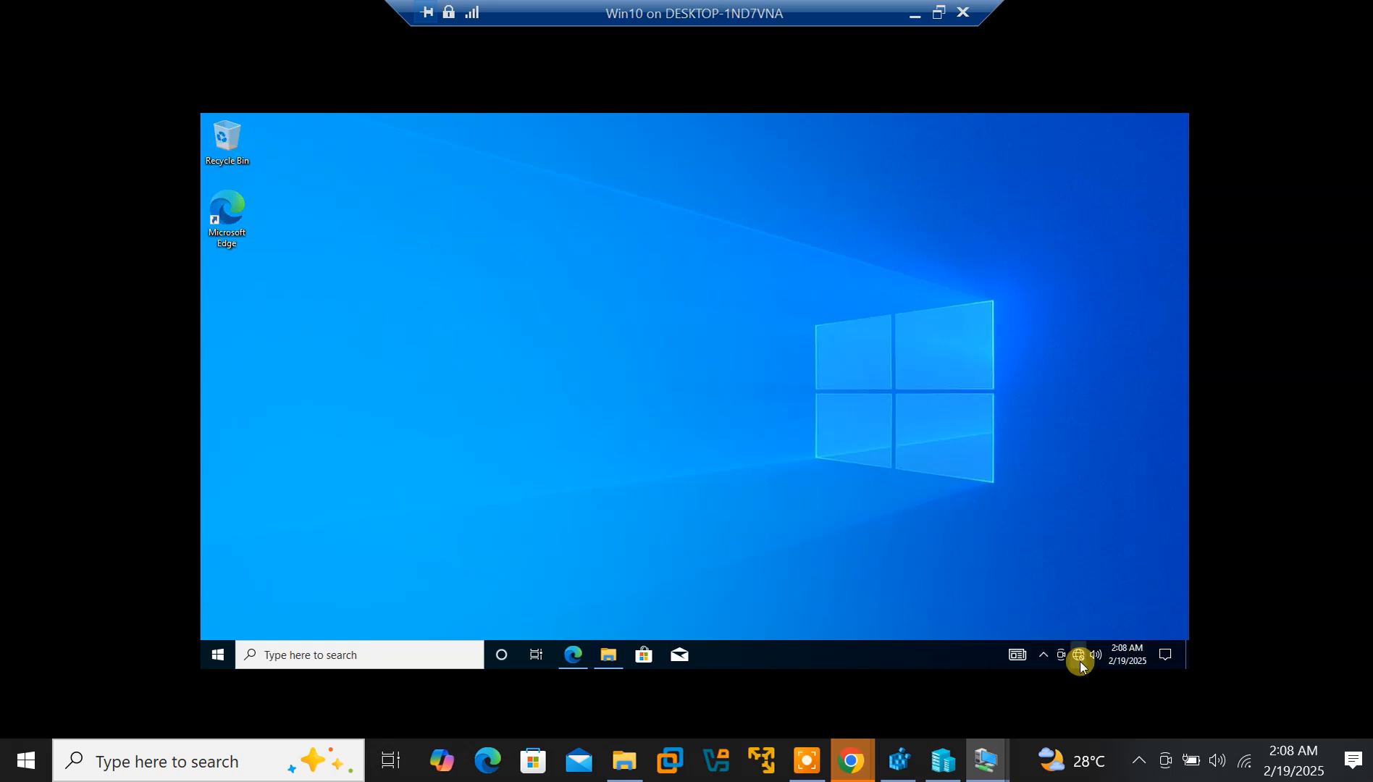
Bring Server2016 forward and launch Active Directory Users and Computers from Server Manager's Tools menu
mouse_move(987, 761)
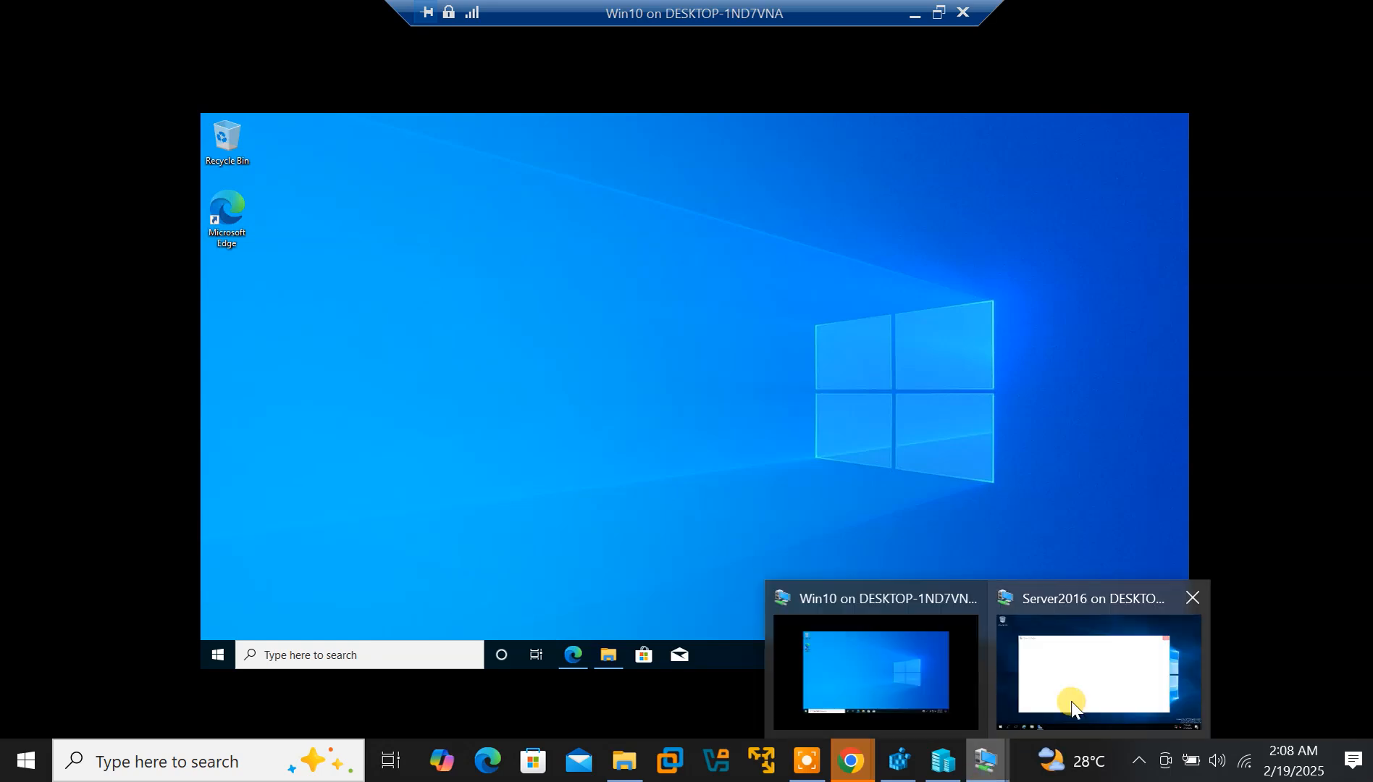
click(1090, 662)
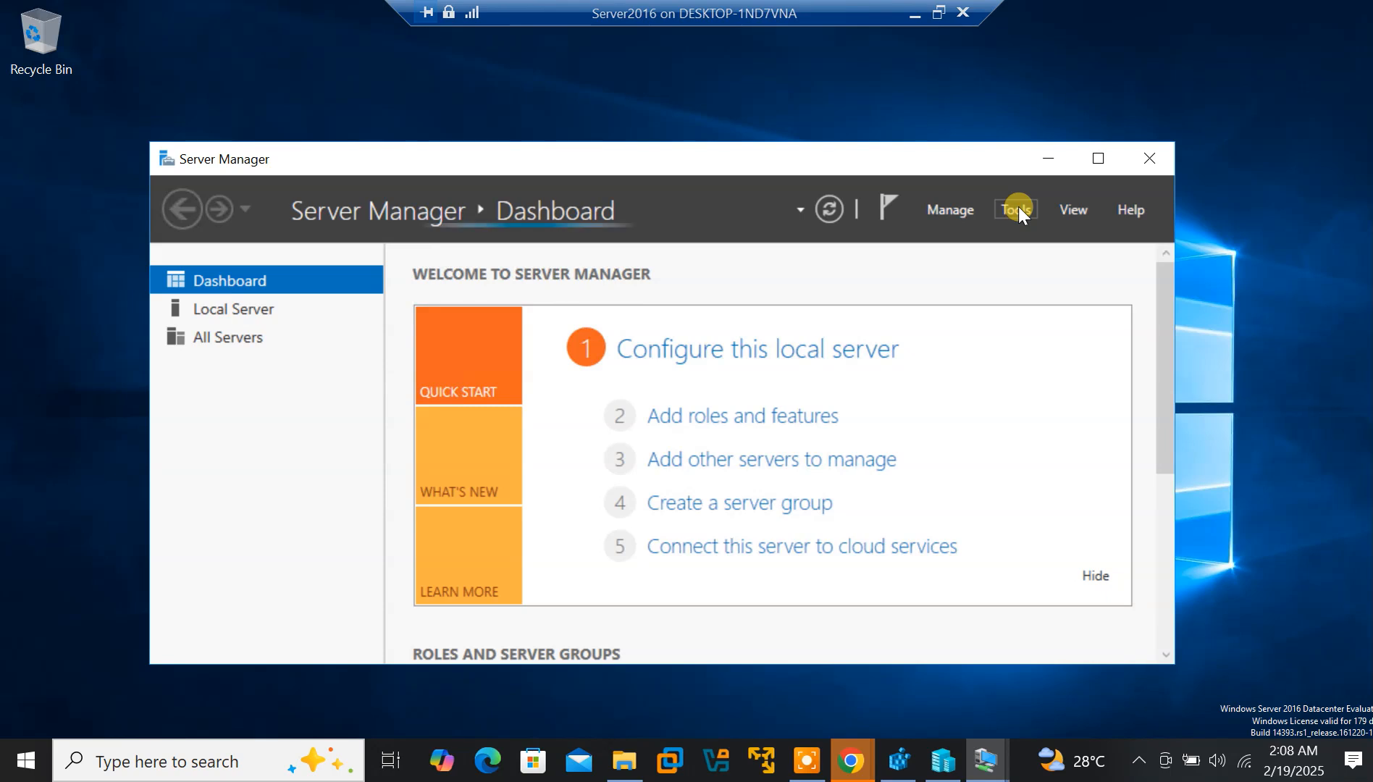
click(1018, 207)
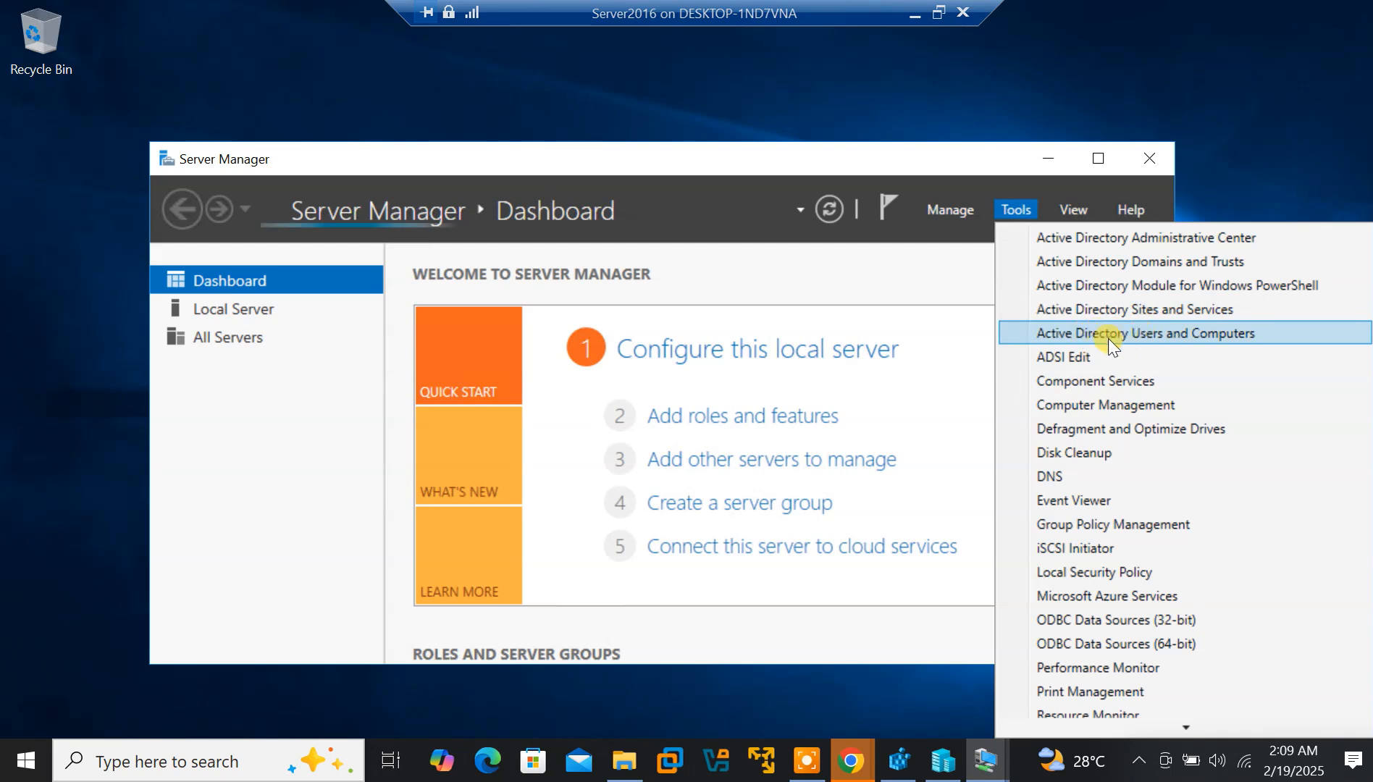
click(1174, 334)
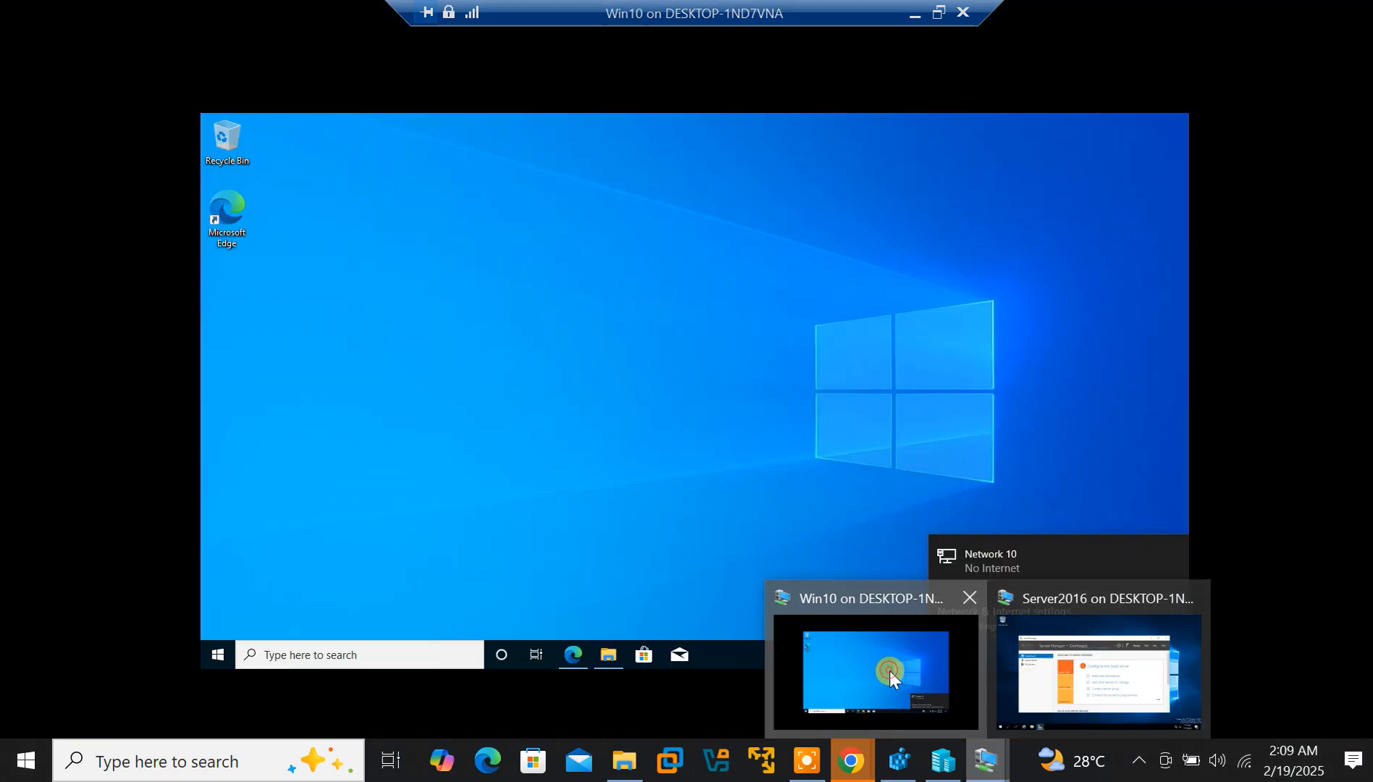
Check the Win10 VM's tray network status (Network 10, No Internet), then return to Server2016
click(890, 671)
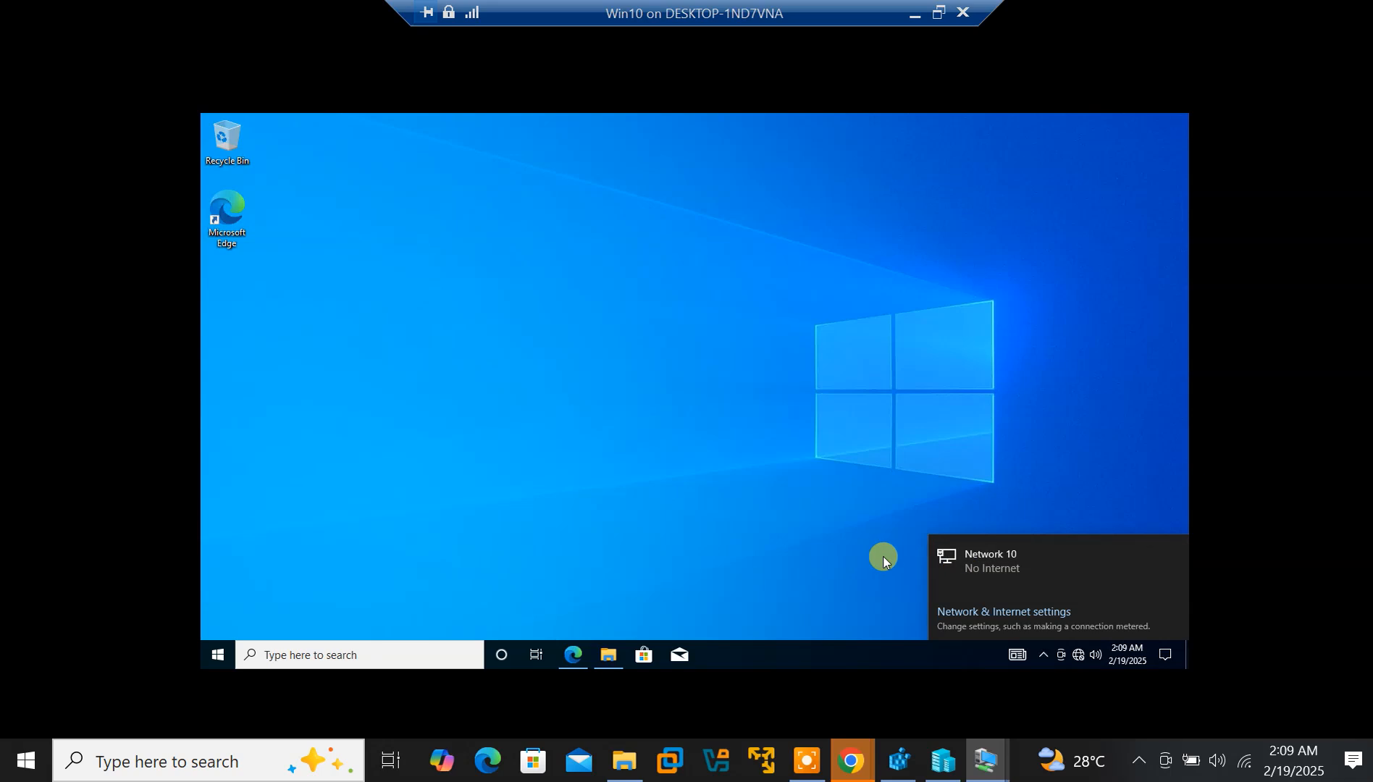
click(1076, 656)
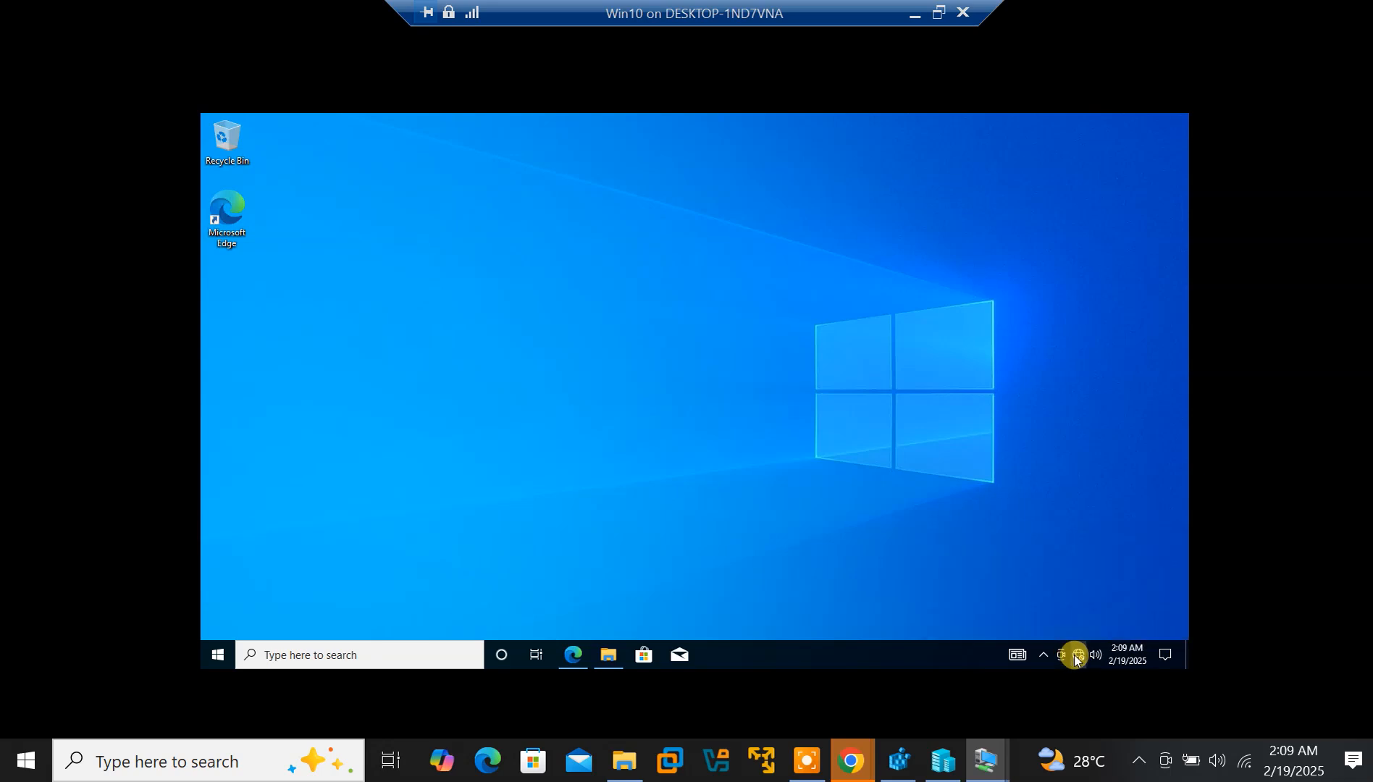
click(1078, 655)
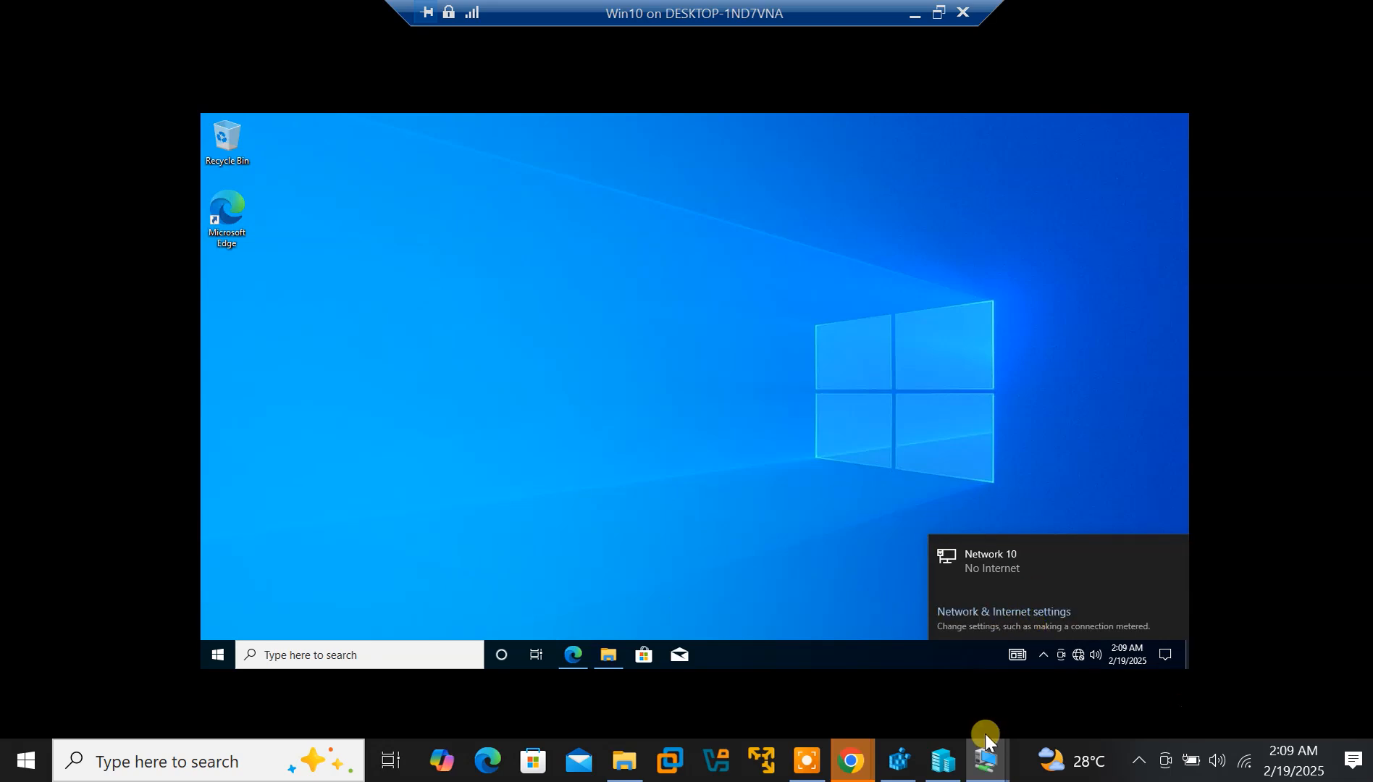
mouse_move(985, 750)
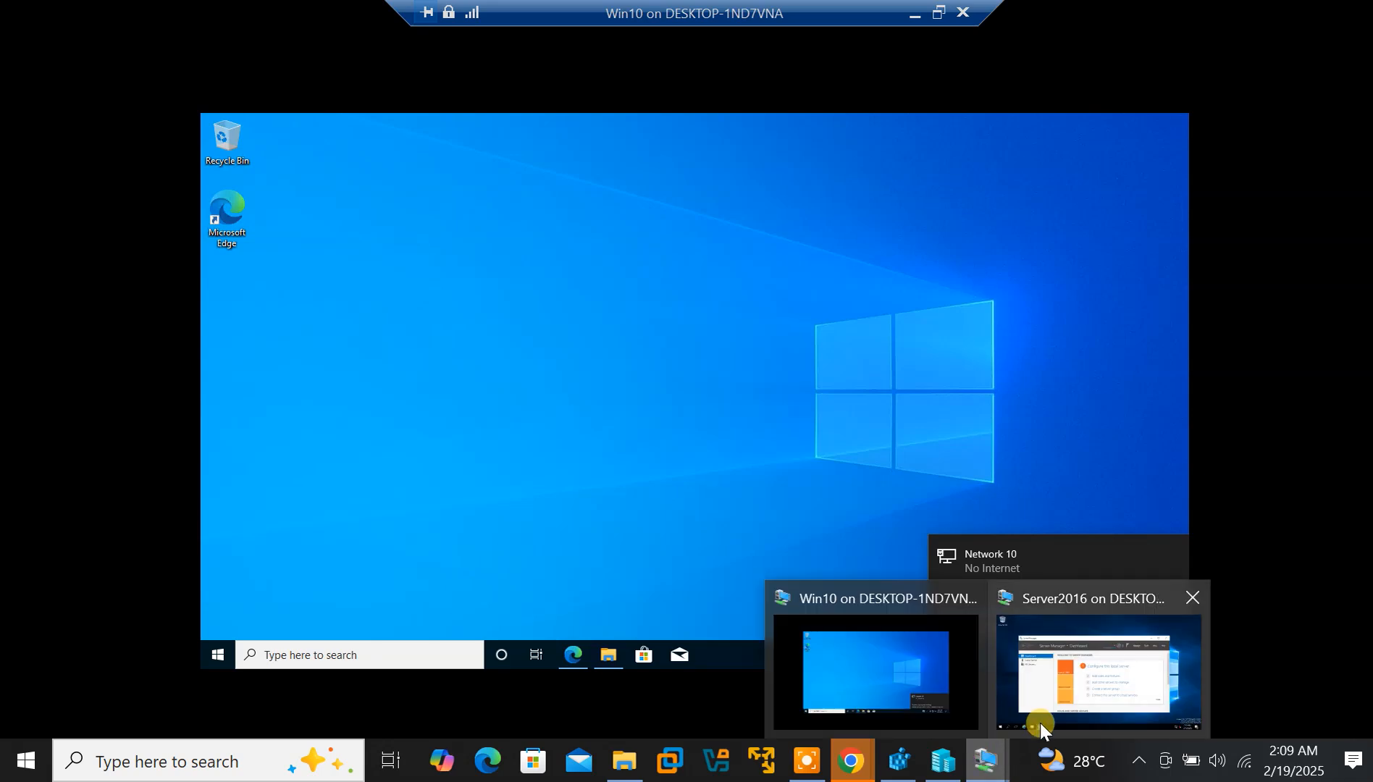
click(1023, 656)
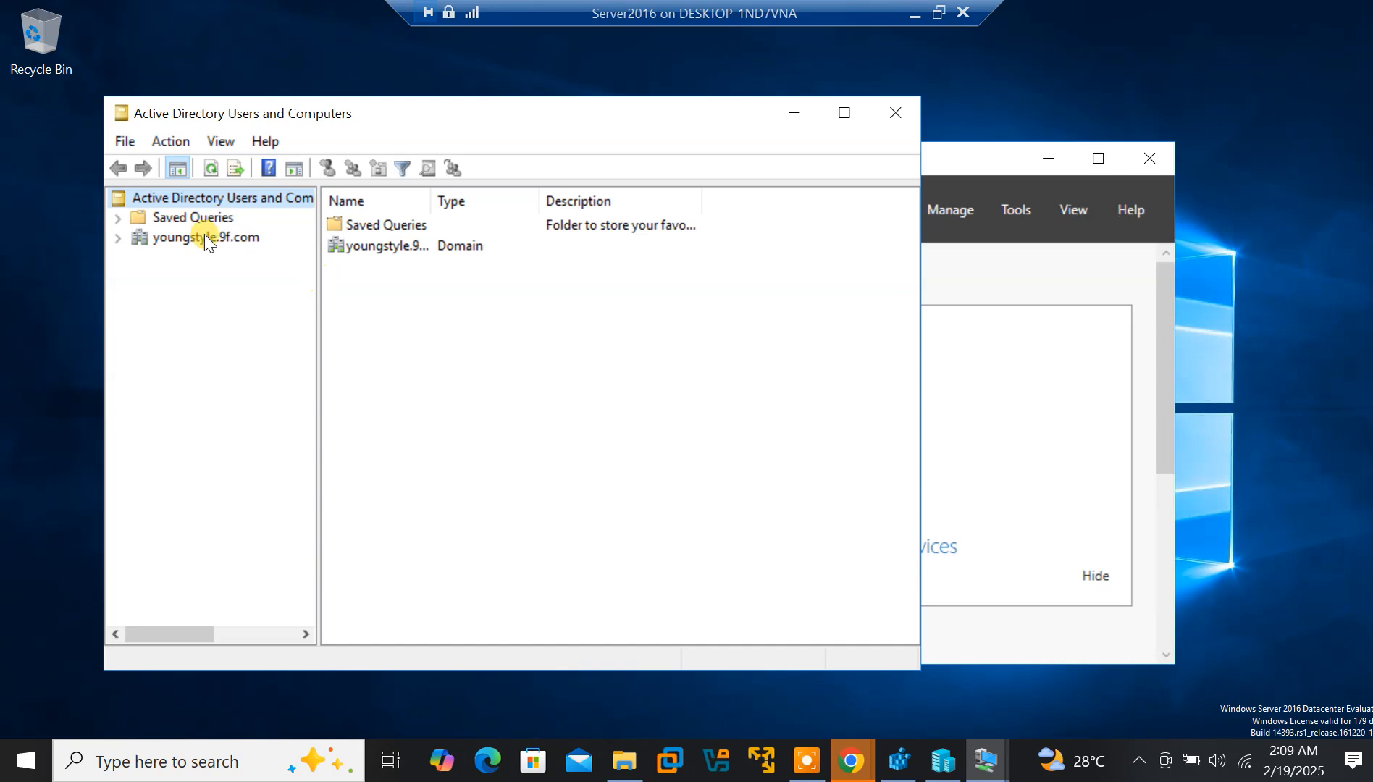
Select youngstyle.9f.com, open its Domain Controllers container, and bring up that container's context menu
click(155, 235)
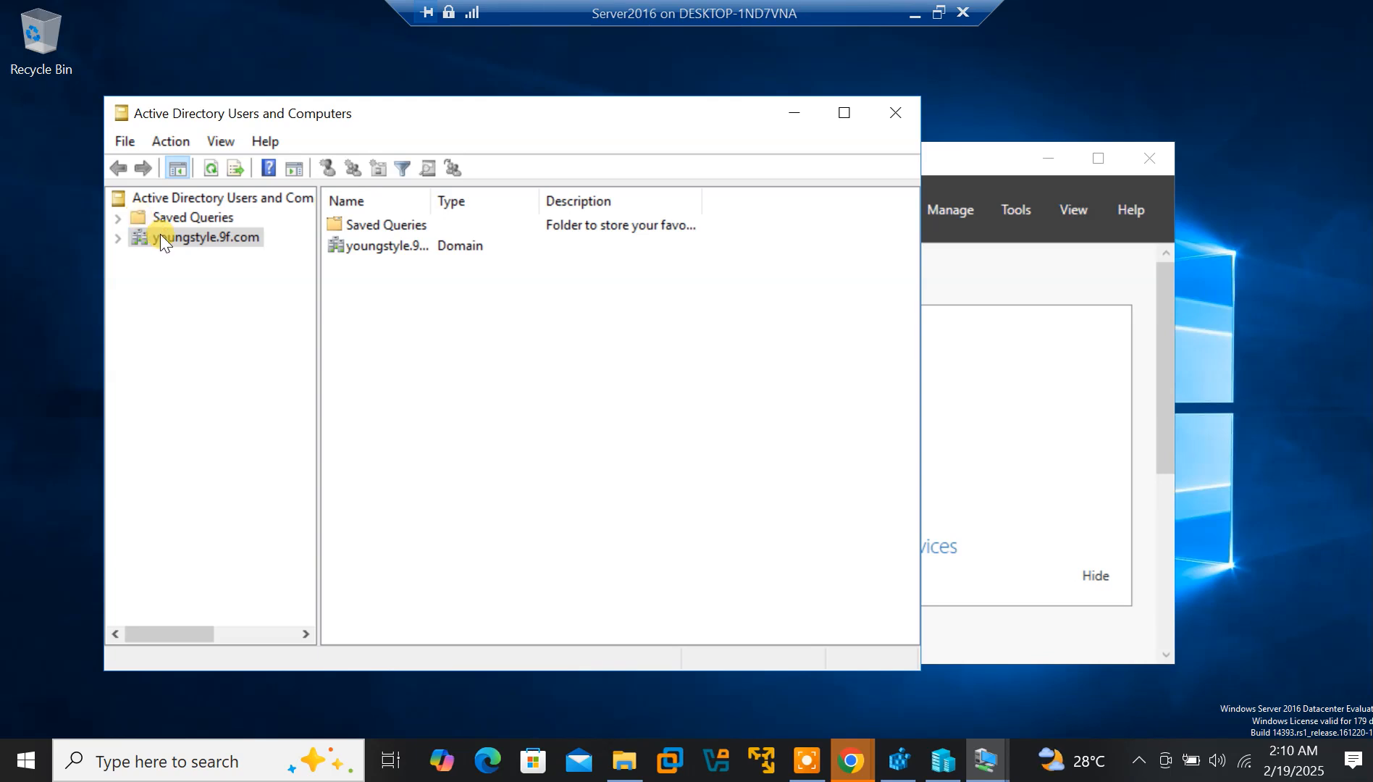
right_click(157, 234)
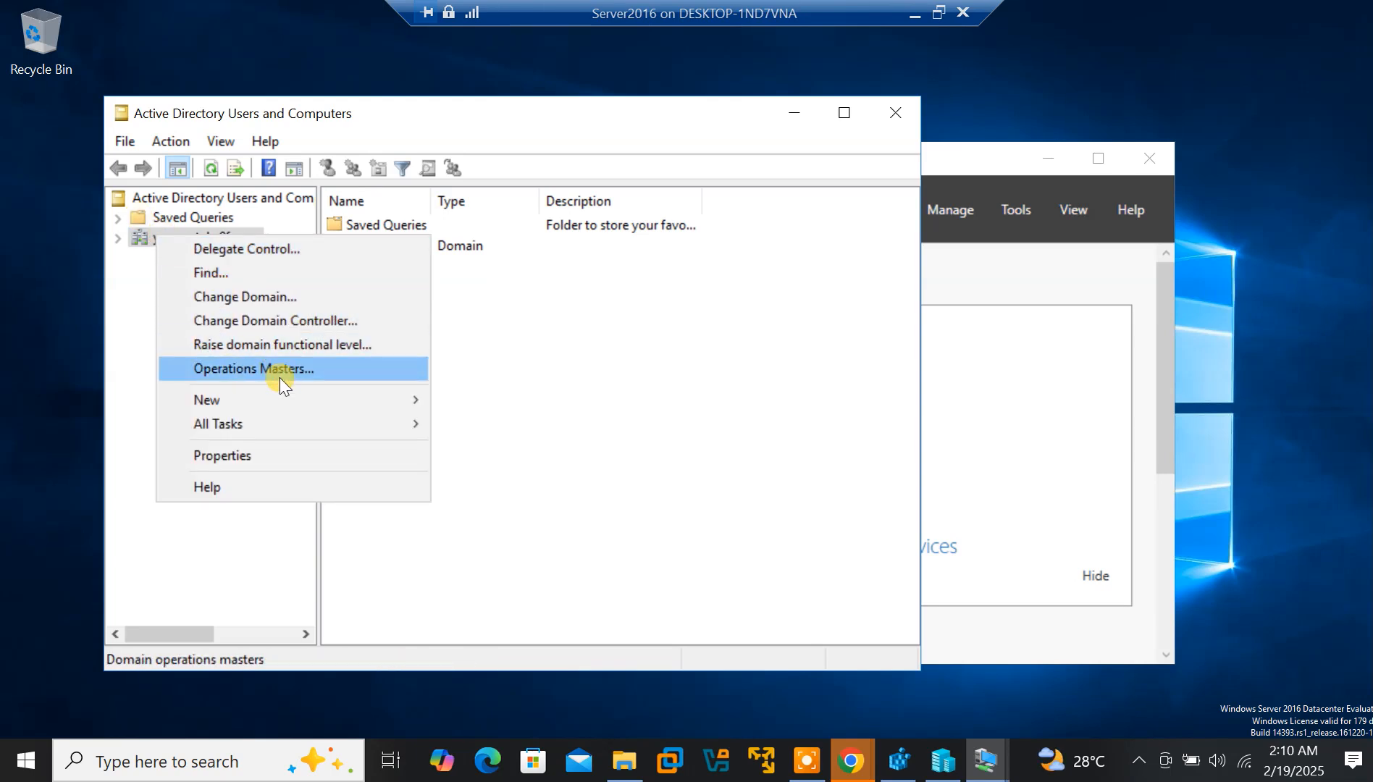
mouse_move(287, 392)
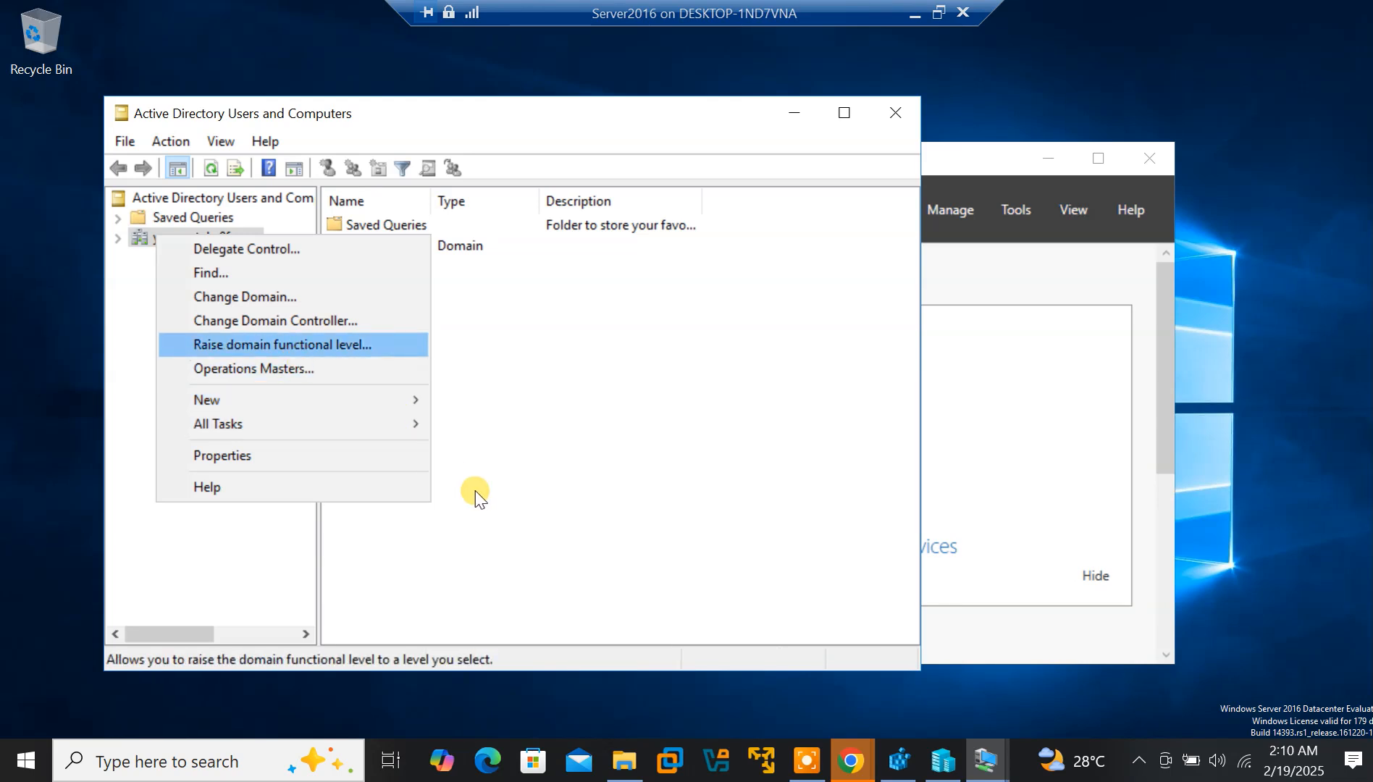
mouse_move(332, 398)
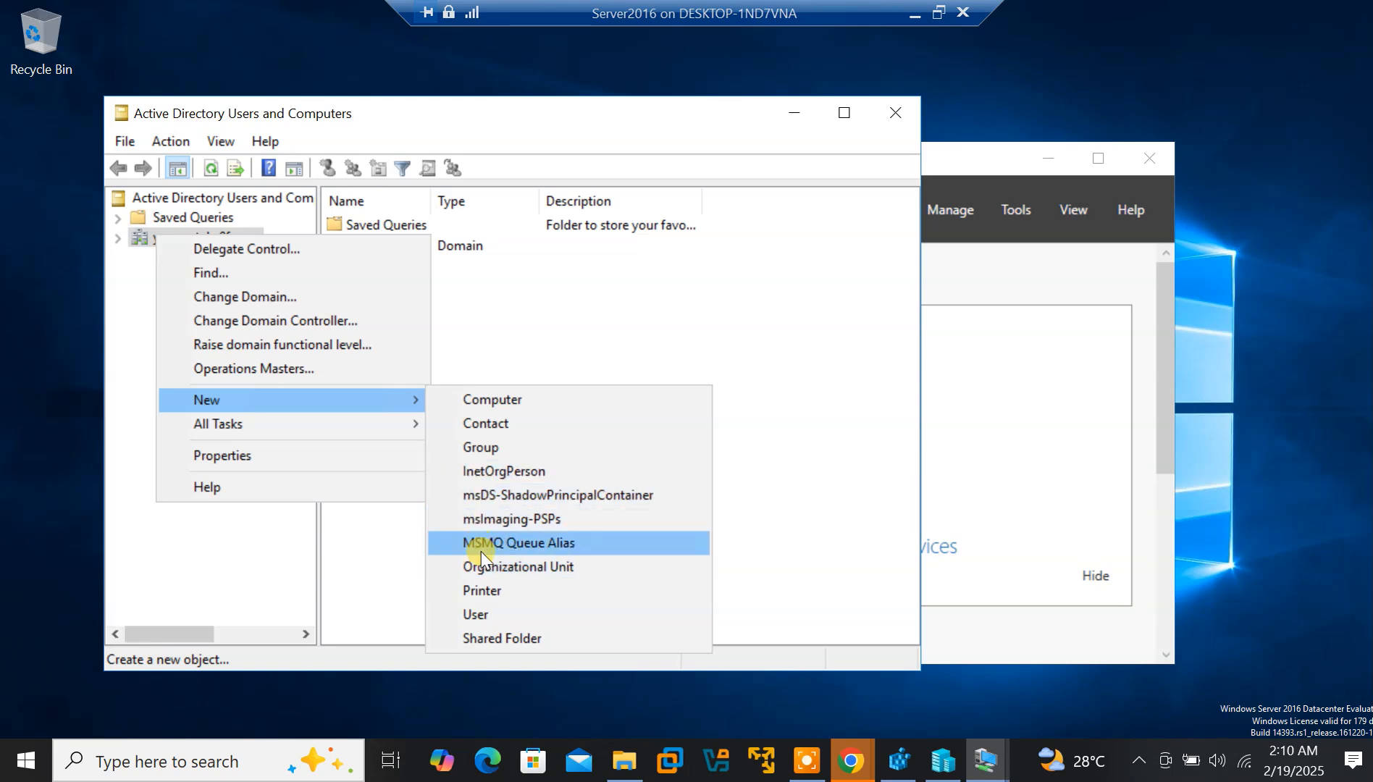
click(500, 312)
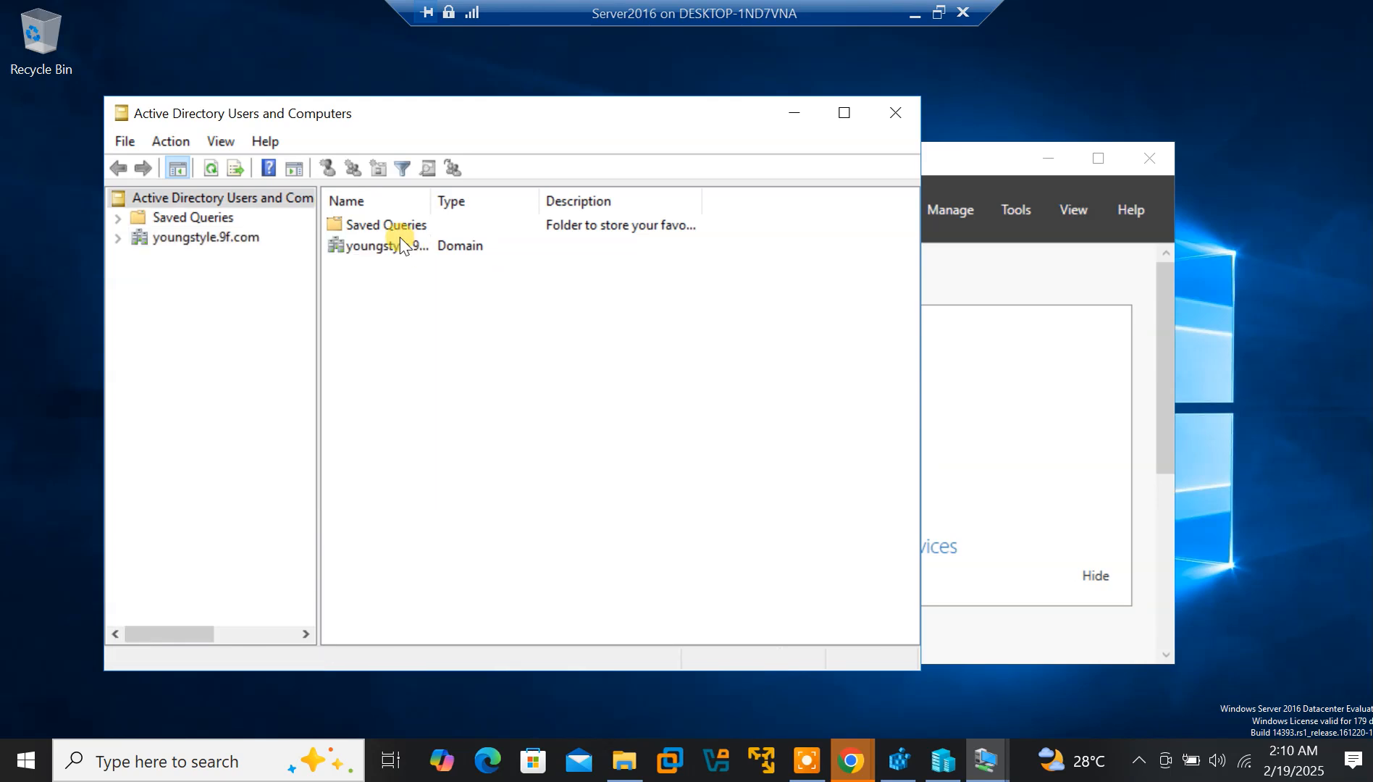
click(172, 237)
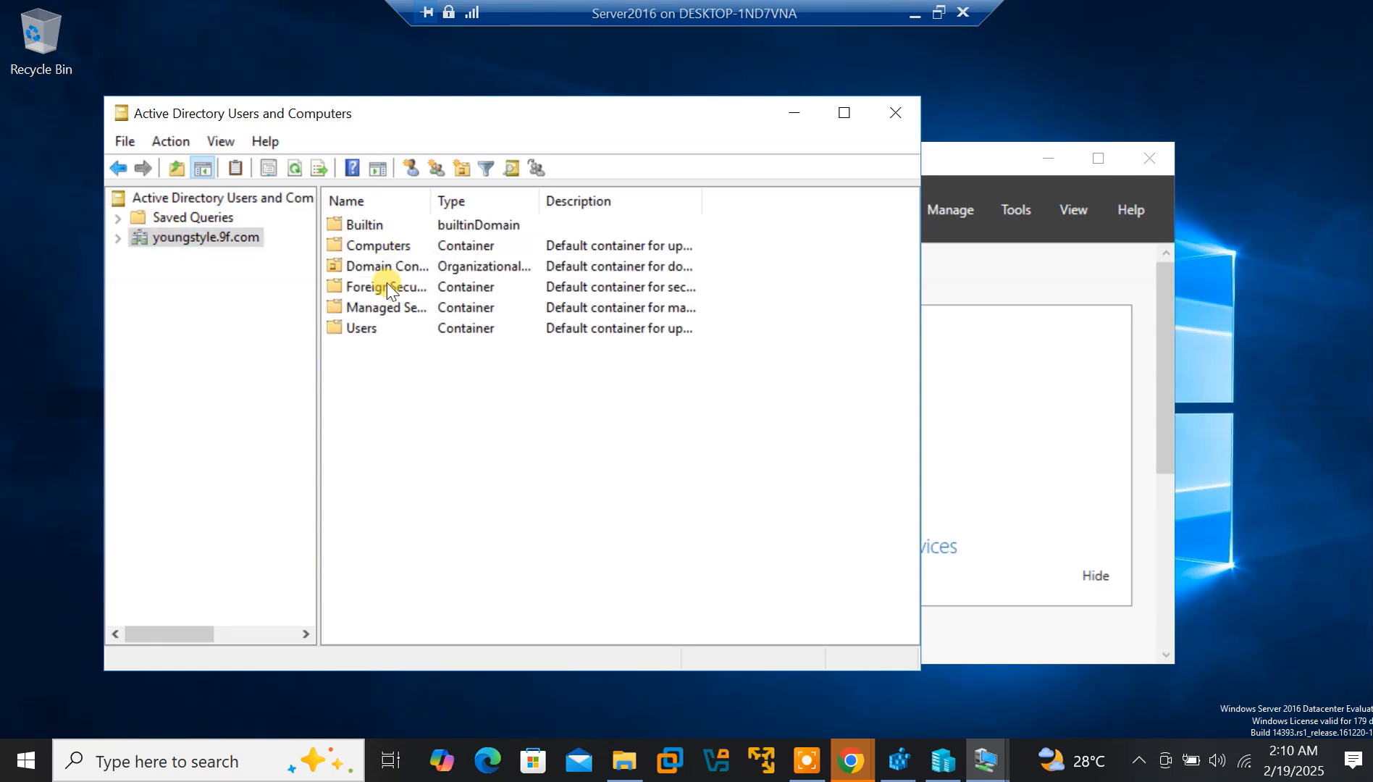
double_click(367, 265)
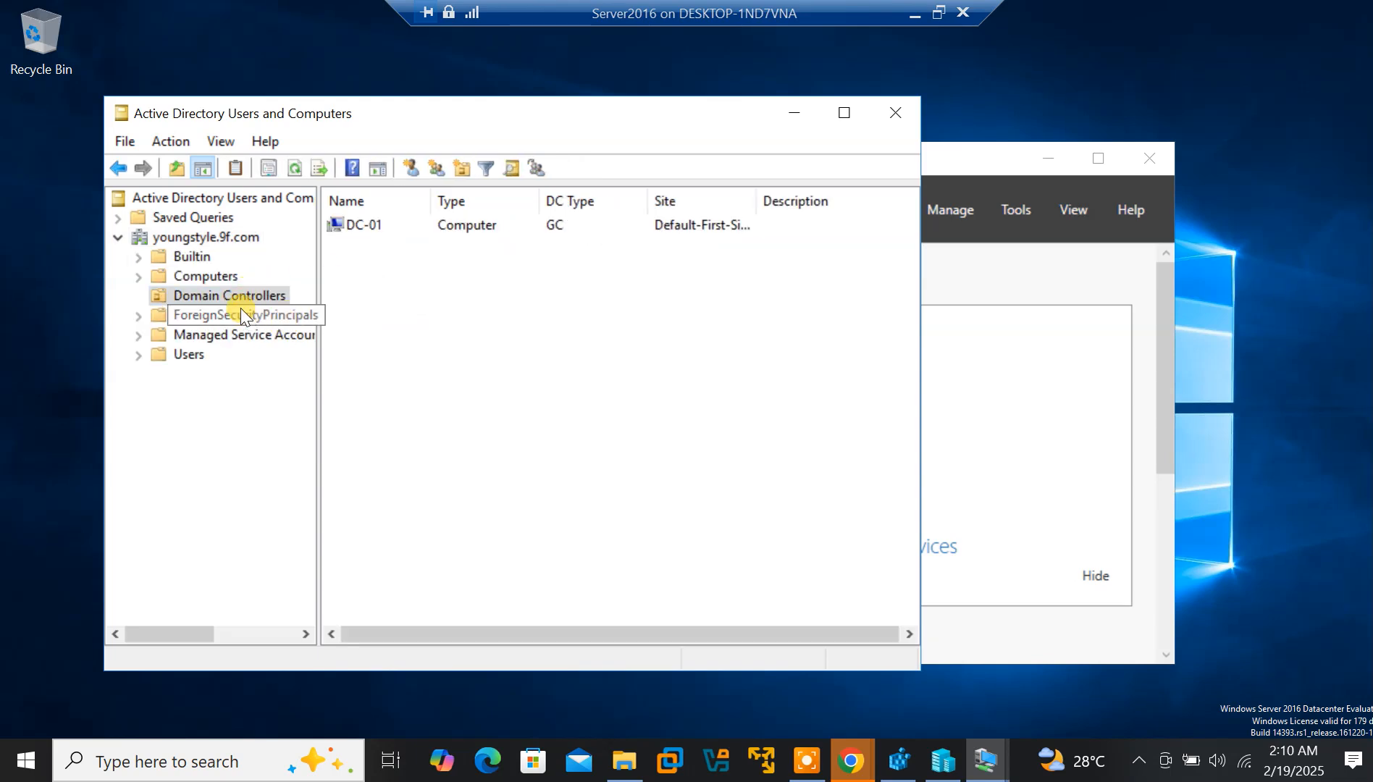
right_click(228, 296)
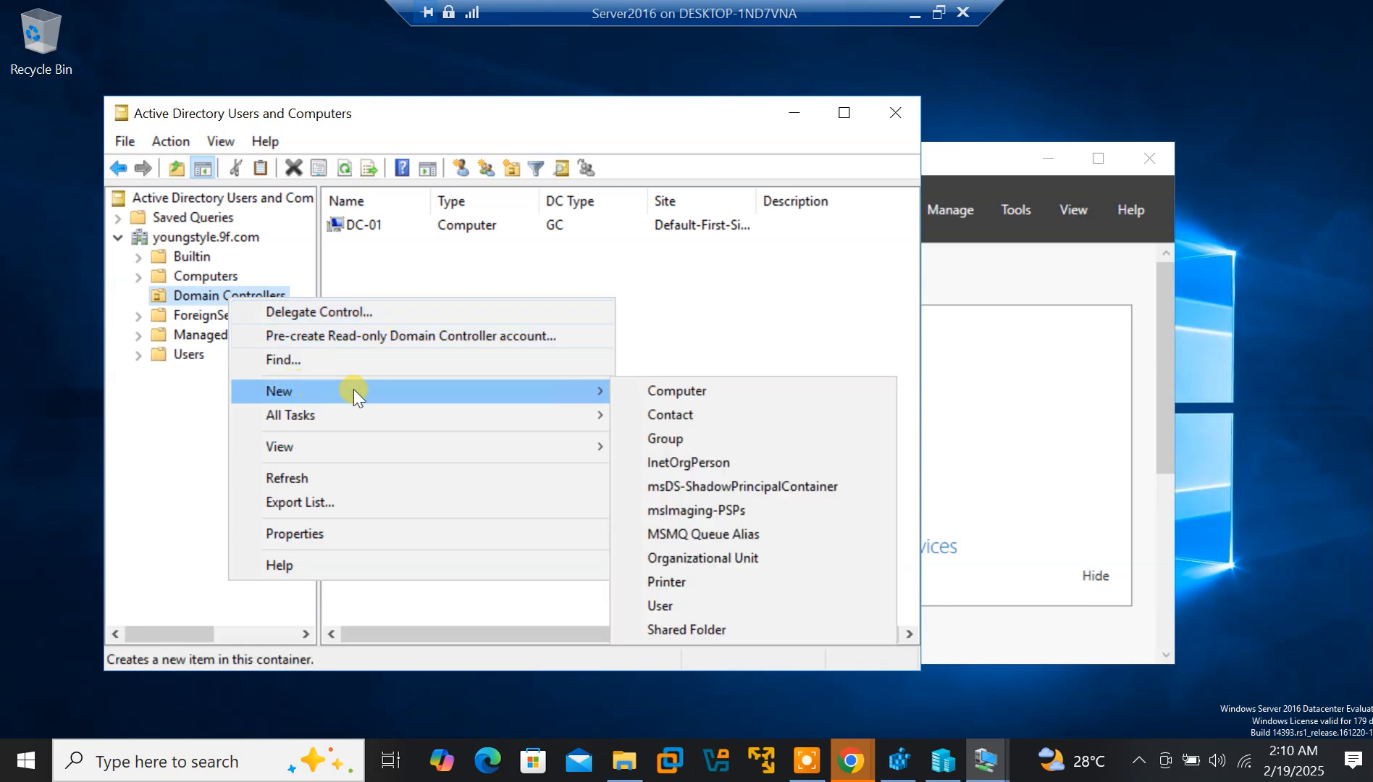
Start a new organizational unit named 'Sate Tech Experts', glancing at Win10 before returning to Server2016
click(668, 558)
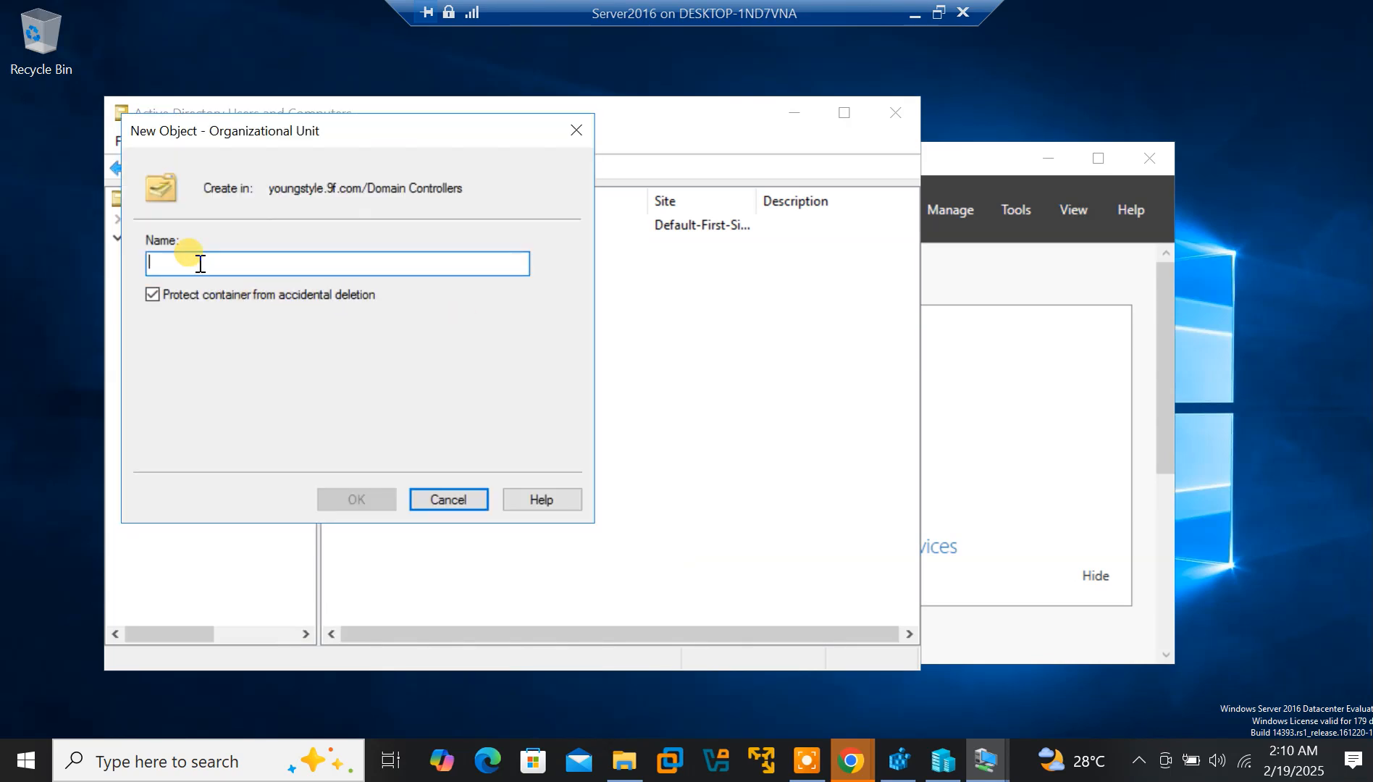
text(Sate)
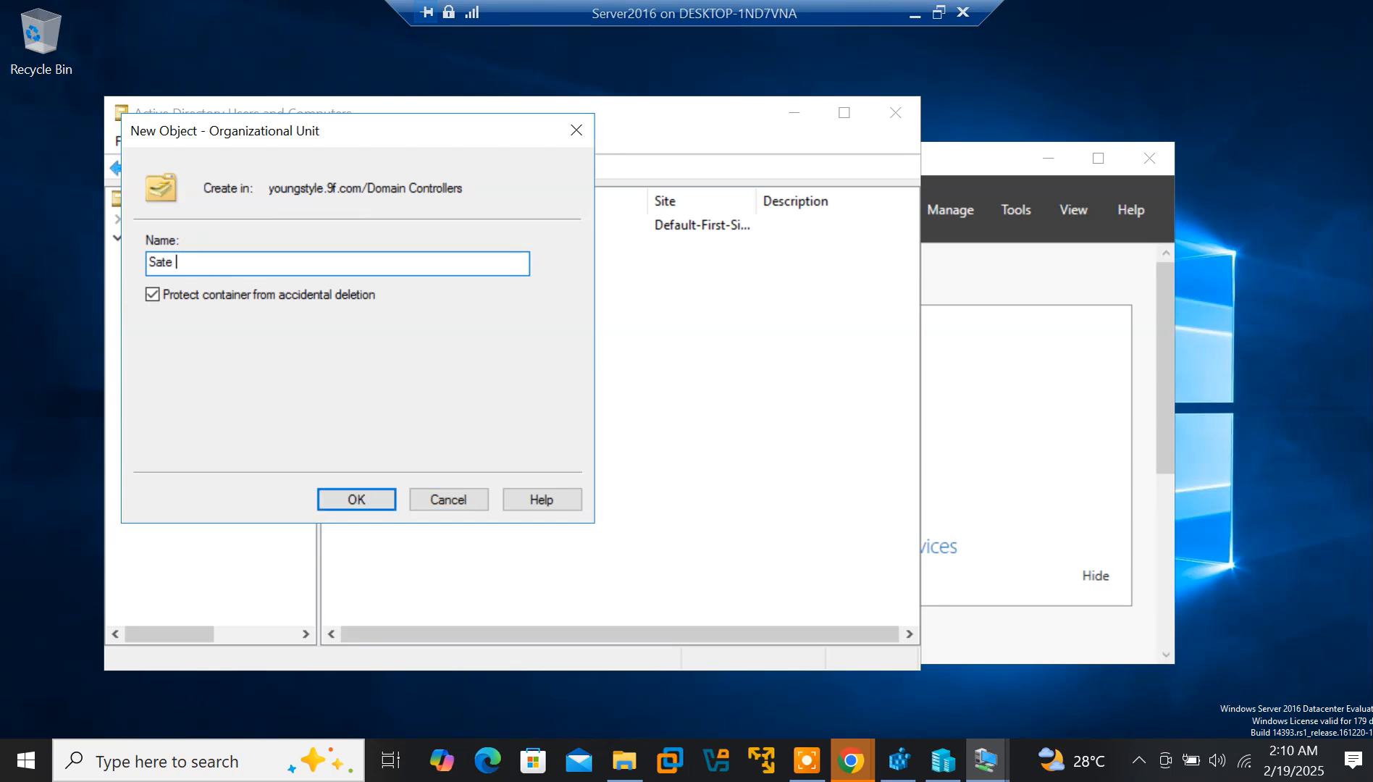
text( Tech Experts)
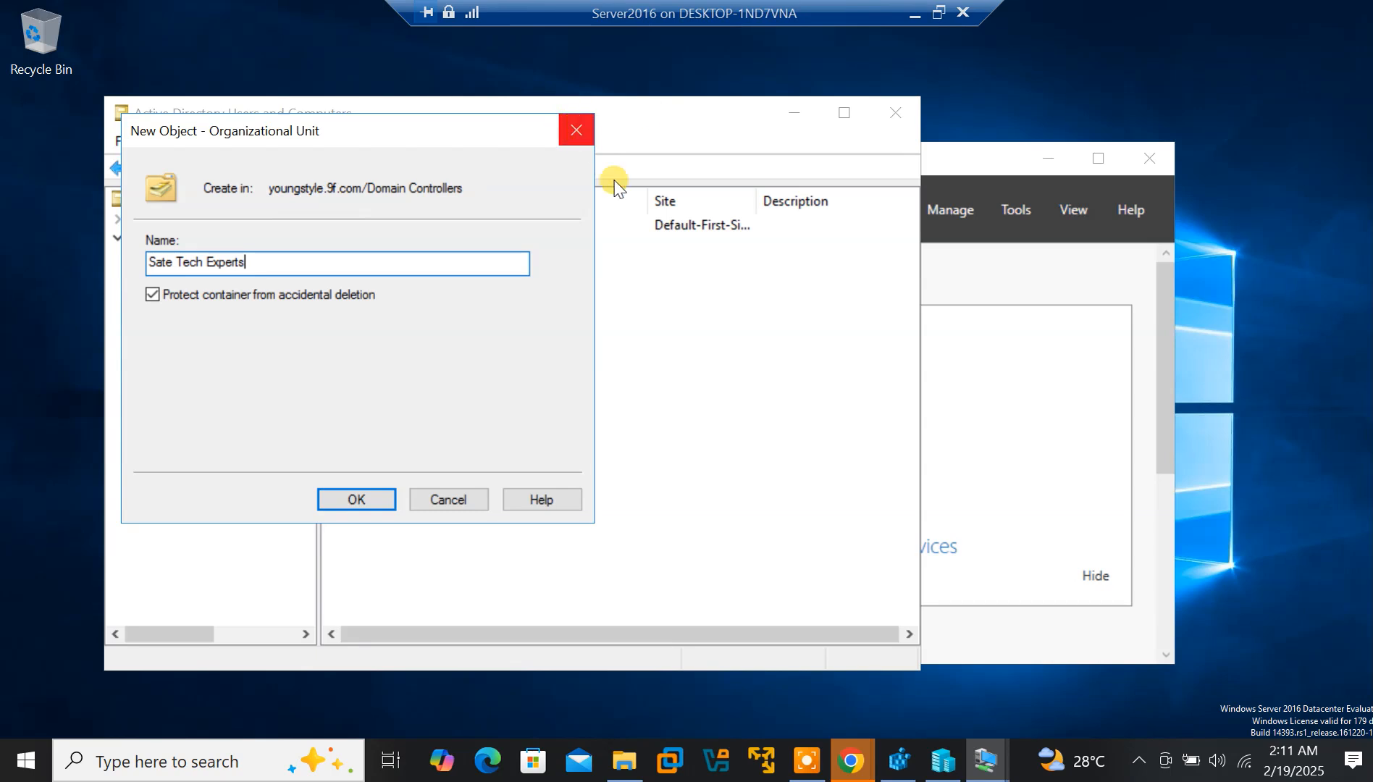
mouse_move(986, 760)
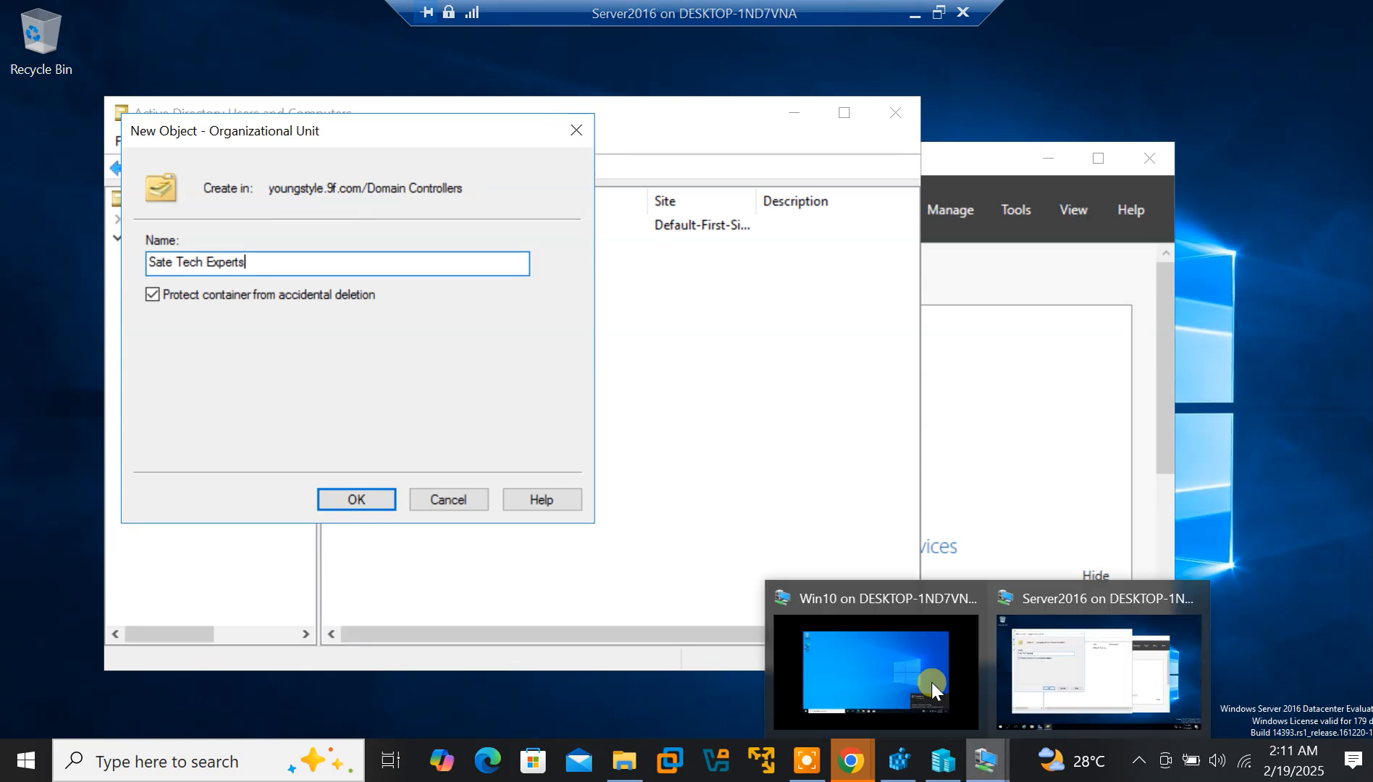
click(922, 678)
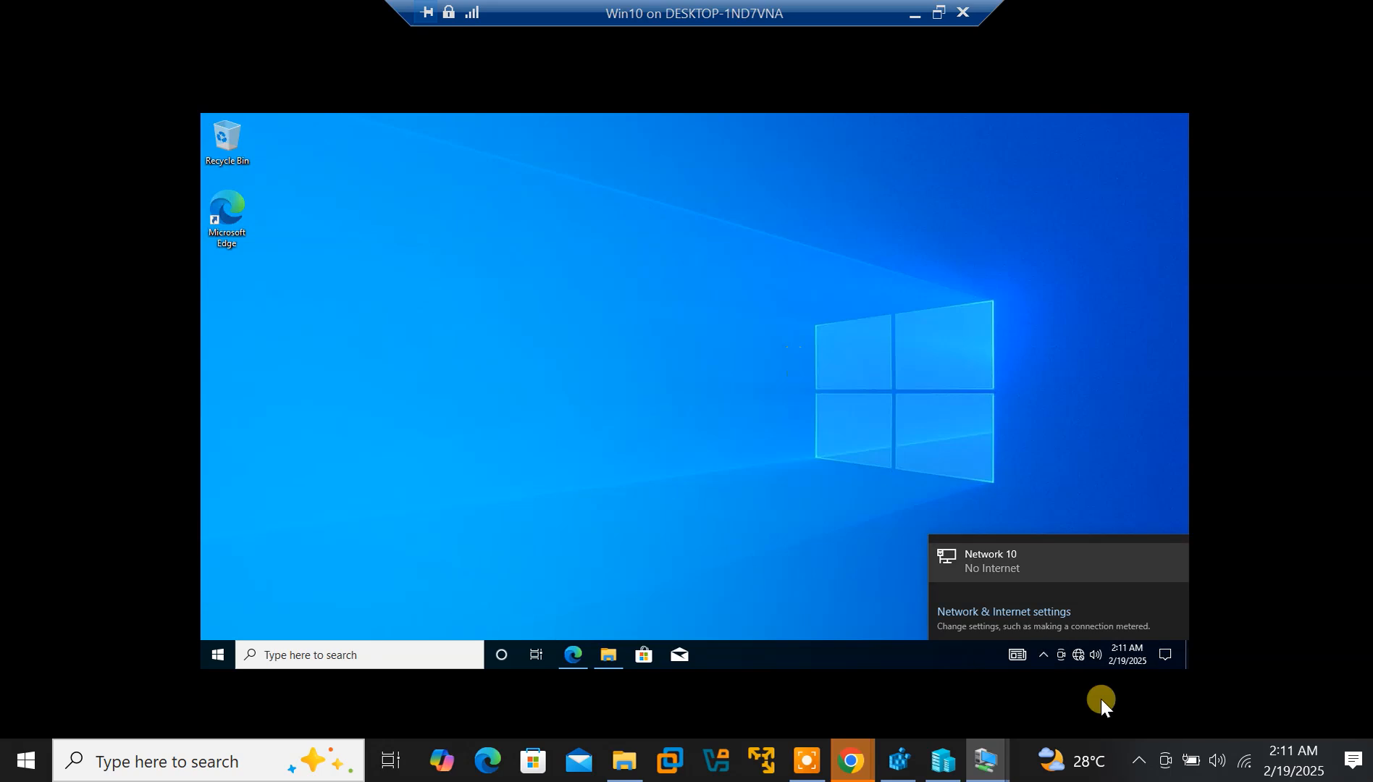
mouse_move(994, 772)
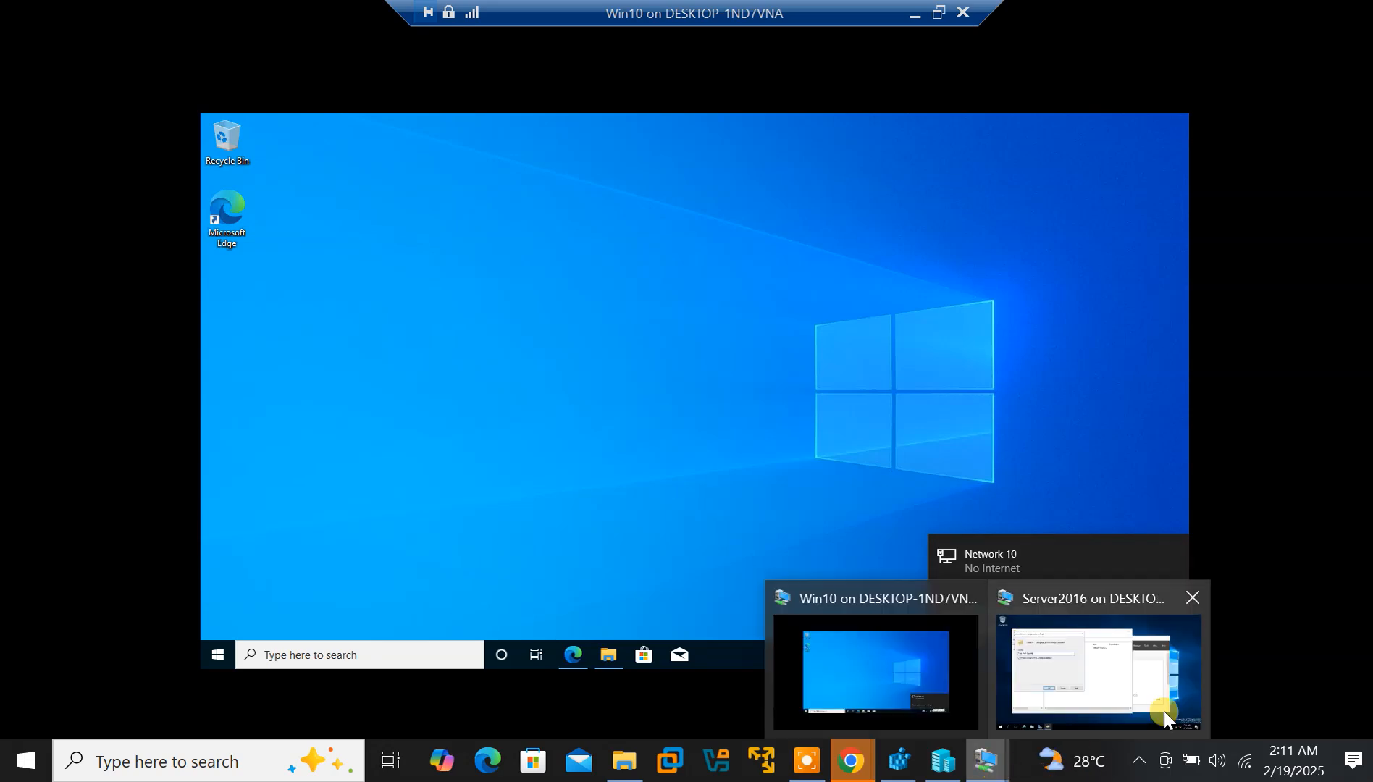
click(1113, 682)
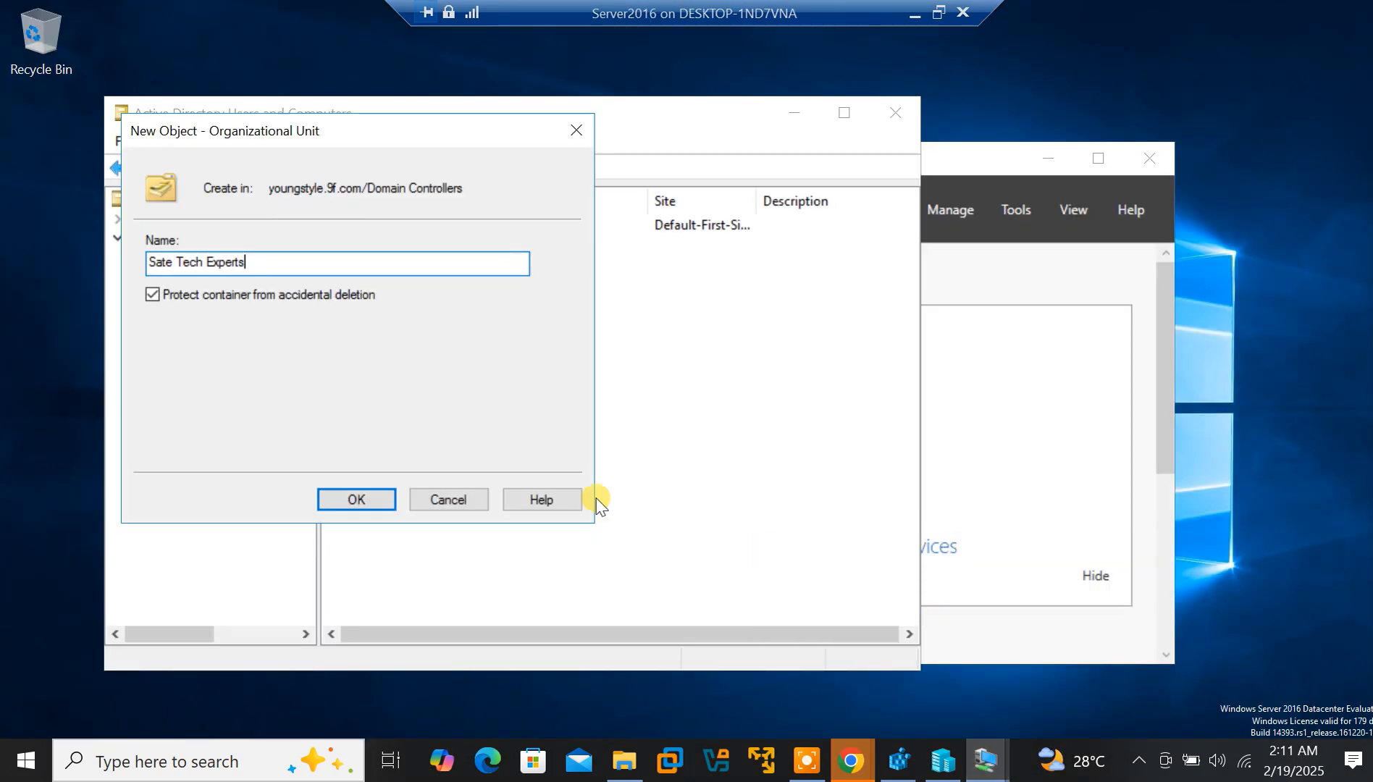
click(809, 763)
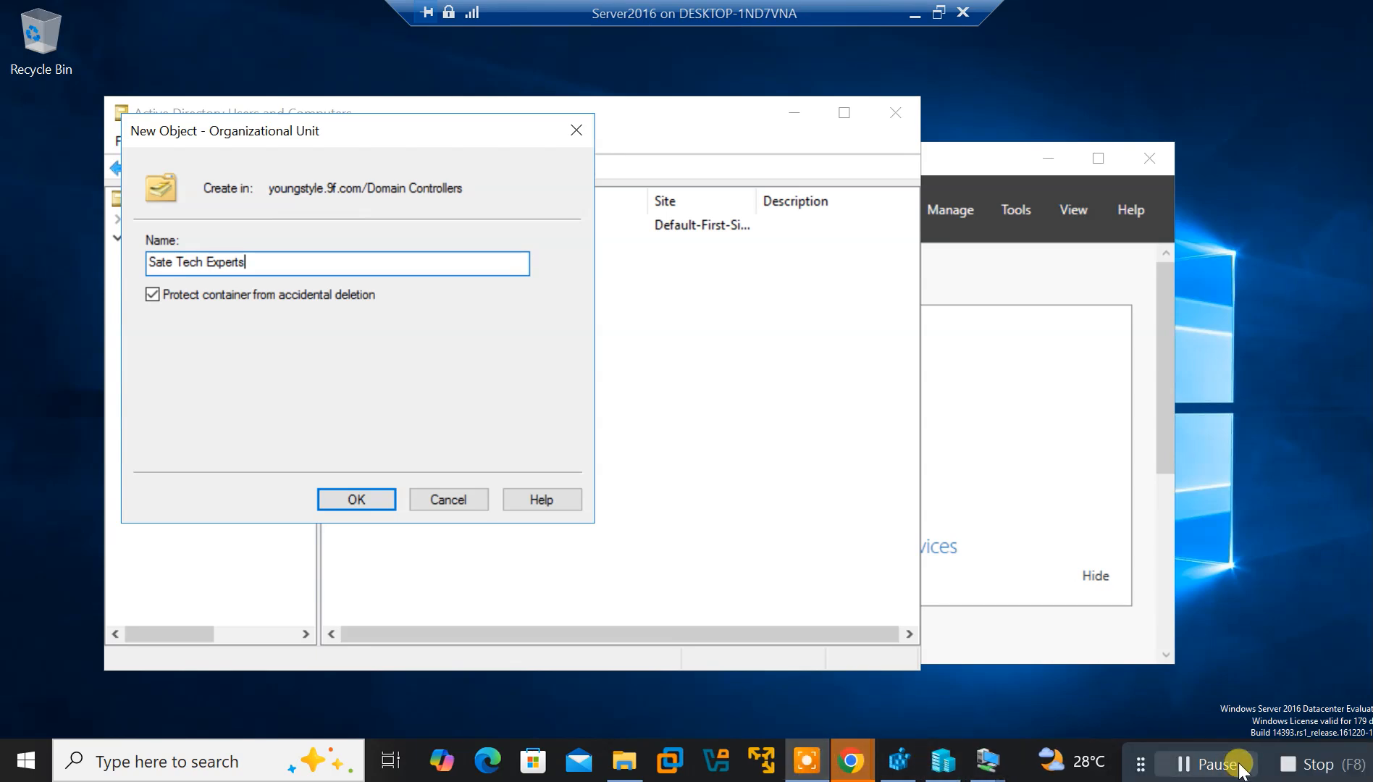